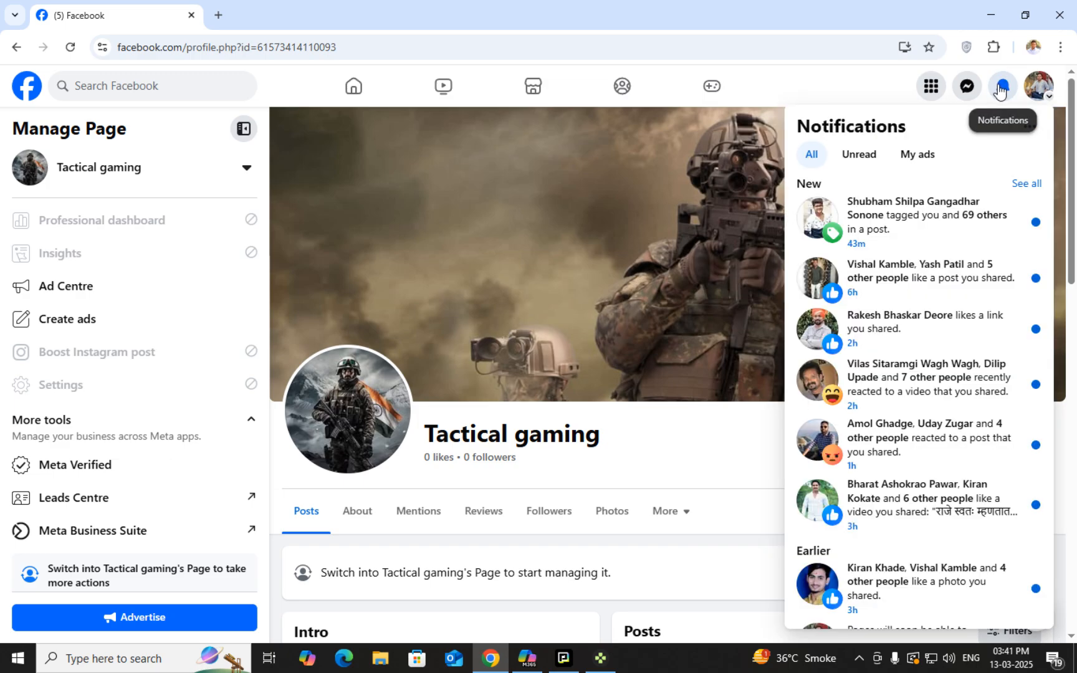
# Switch from the Tactical gaming page to your personal profile and return to the home feed
pyautogui.click(1038, 87)
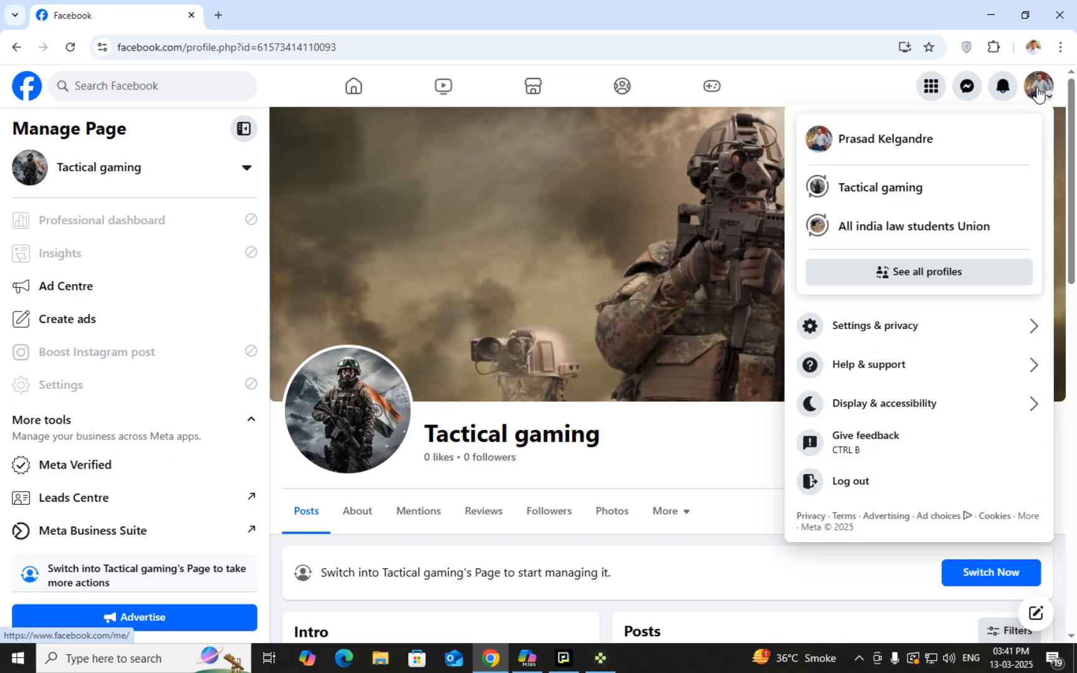
pyautogui.click(925, 142)
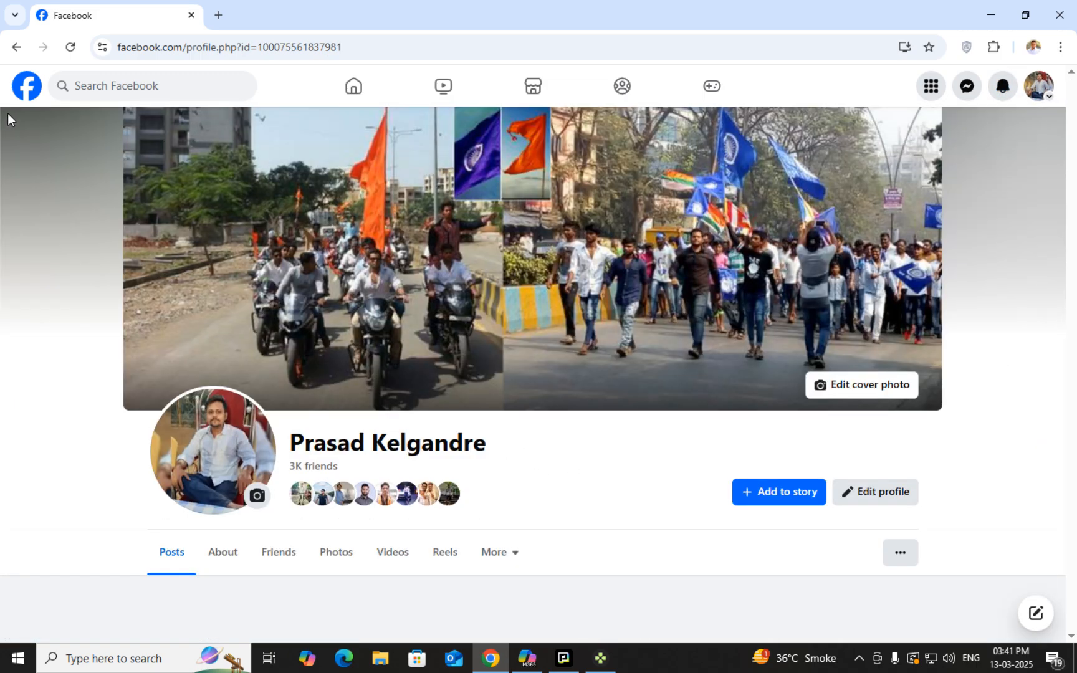
pyautogui.click(20, 98)
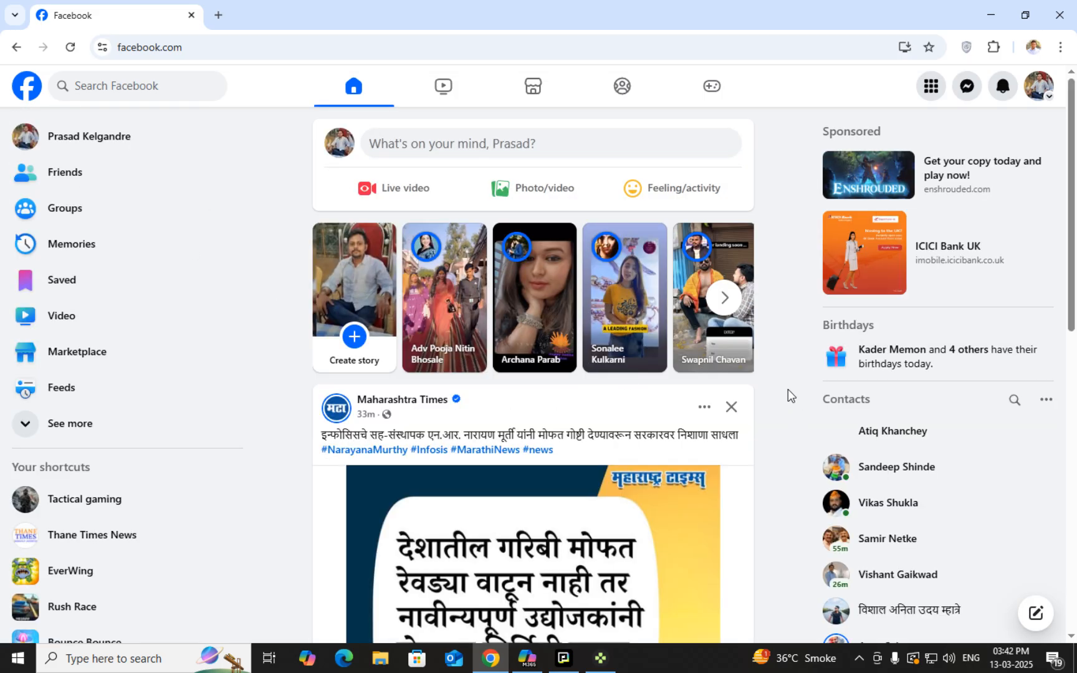
pyautogui.scroll(-2, 795, 402)
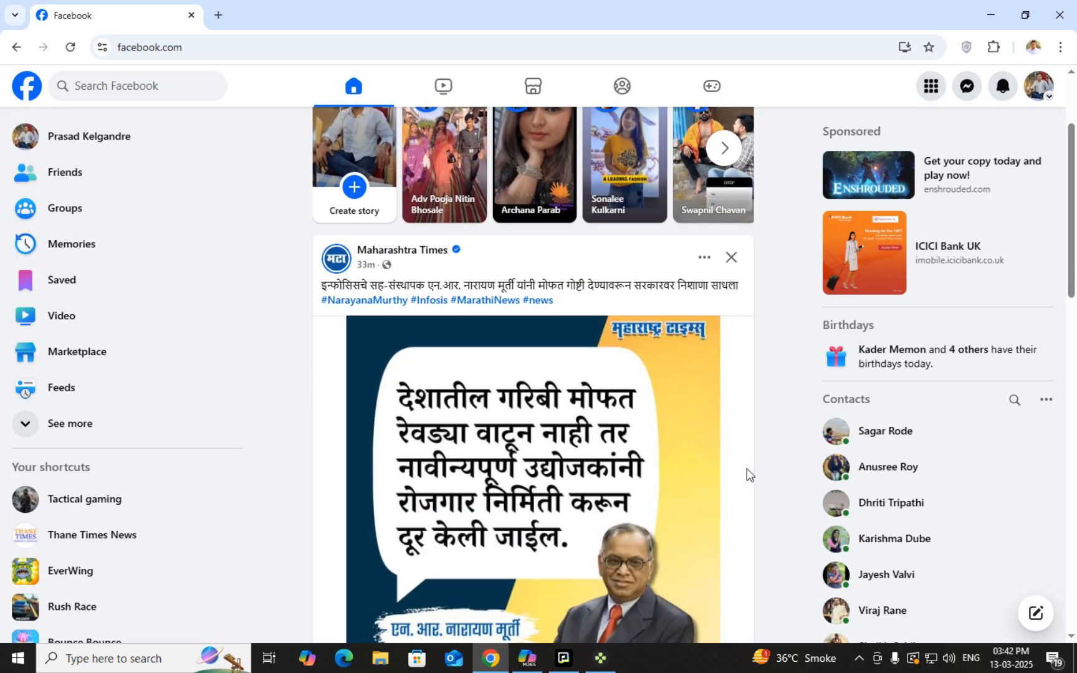
# Open Ads Manager from the shortcuts and dismiss the business portfolio and lead-download tips
pyautogui.click(151, 426)
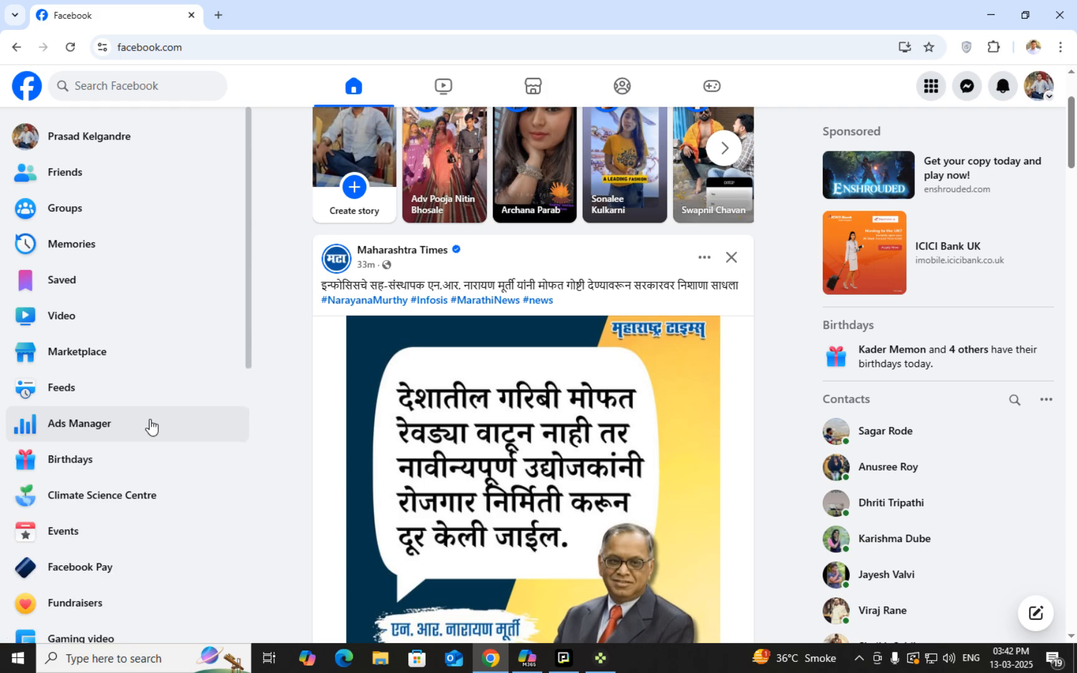
pyautogui.click(166, 430)
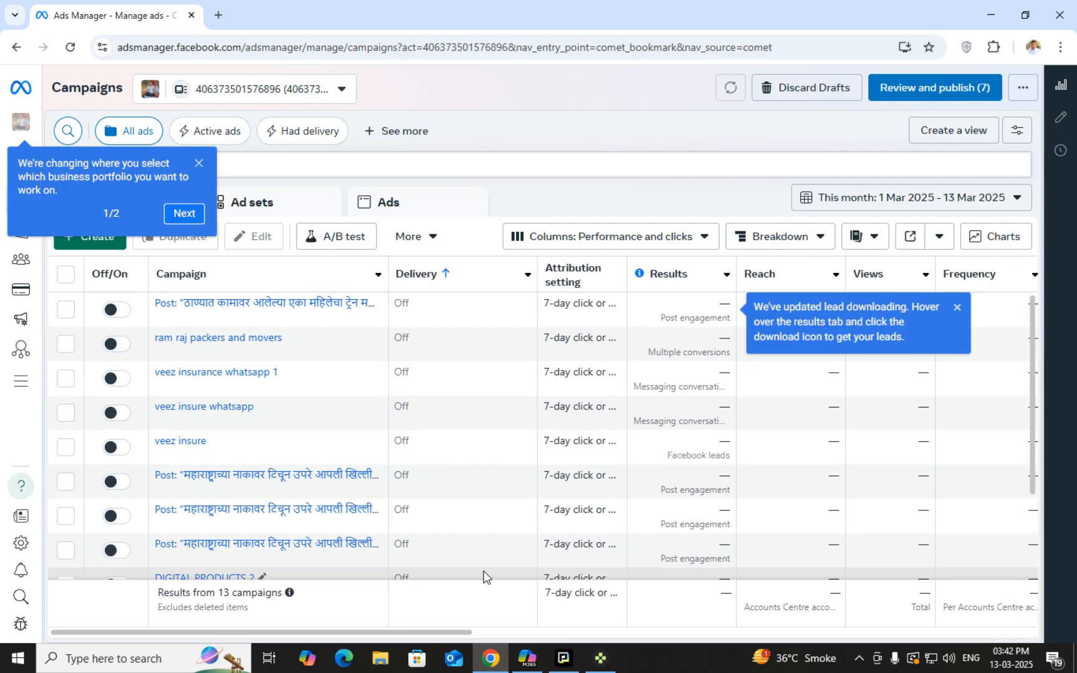
pyautogui.click(199, 163)
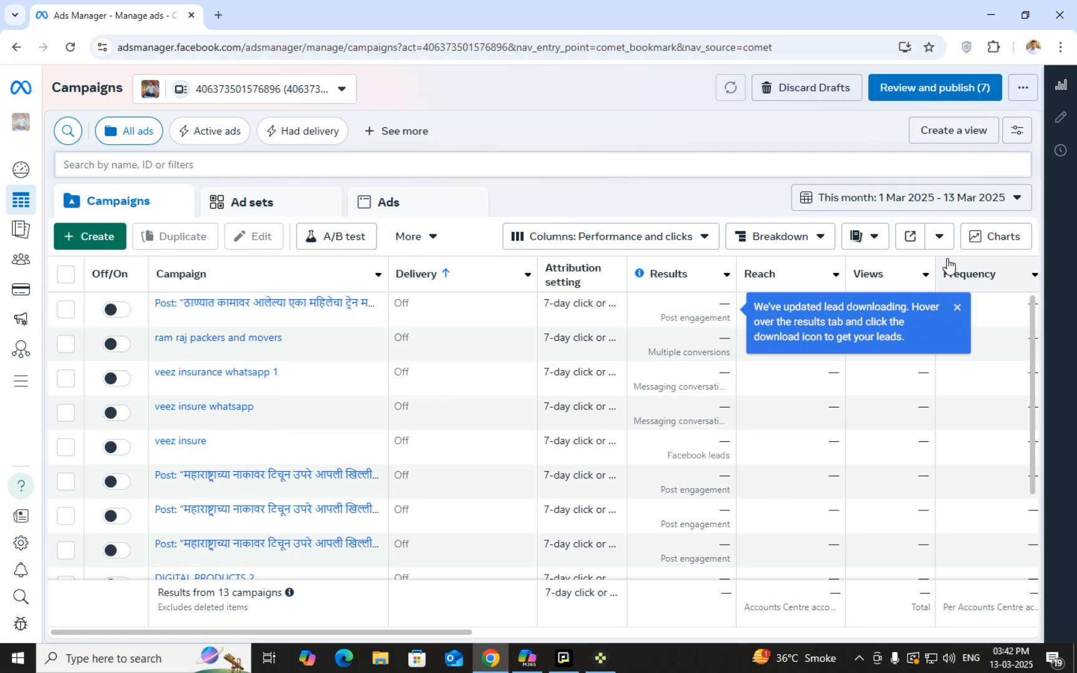
pyautogui.click(957, 309)
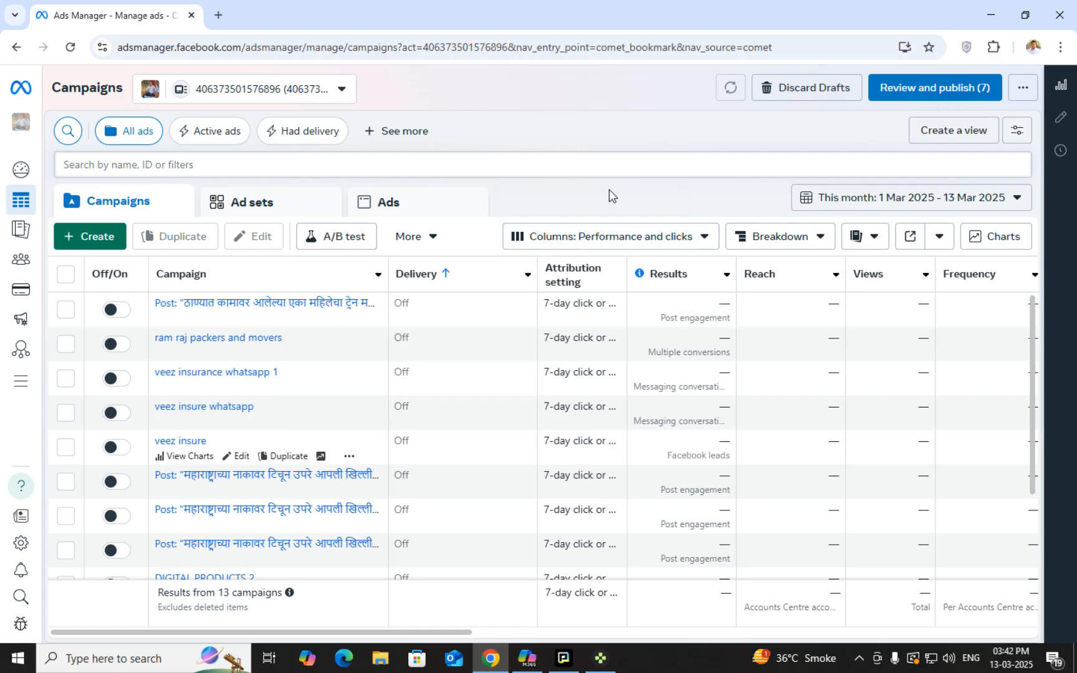
# Check the Account overview, return to the Campaigns list, and open a new browser tab
pyautogui.moveTo(15, 171)
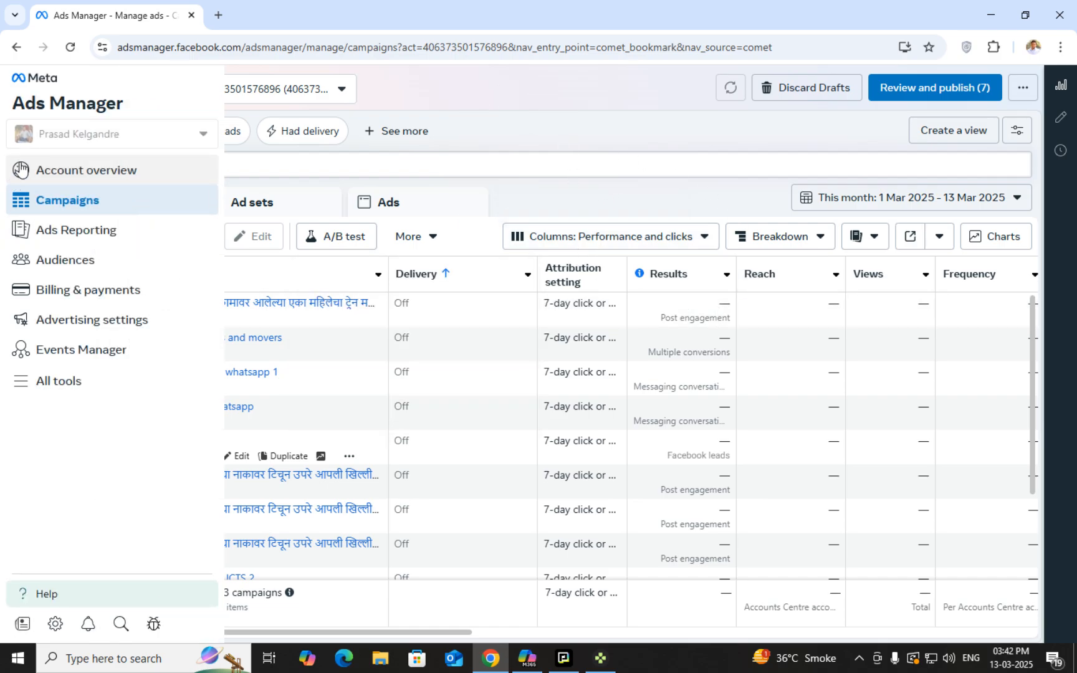
pyautogui.click(129, 177)
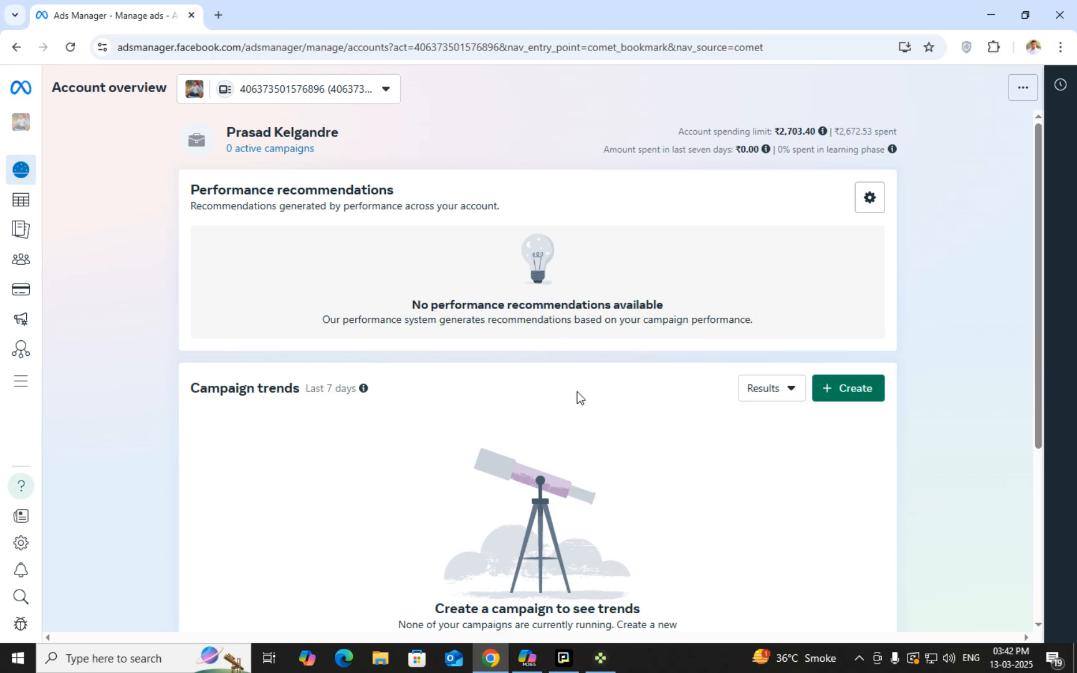
pyautogui.click(19, 206)
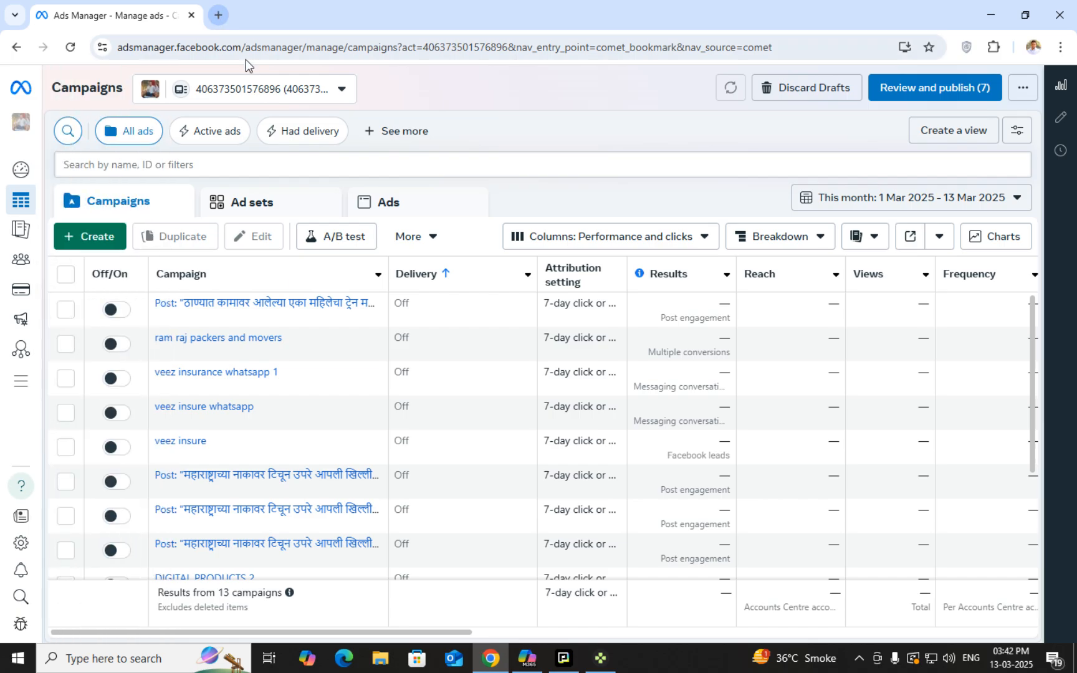
pyautogui.click(217, 15)
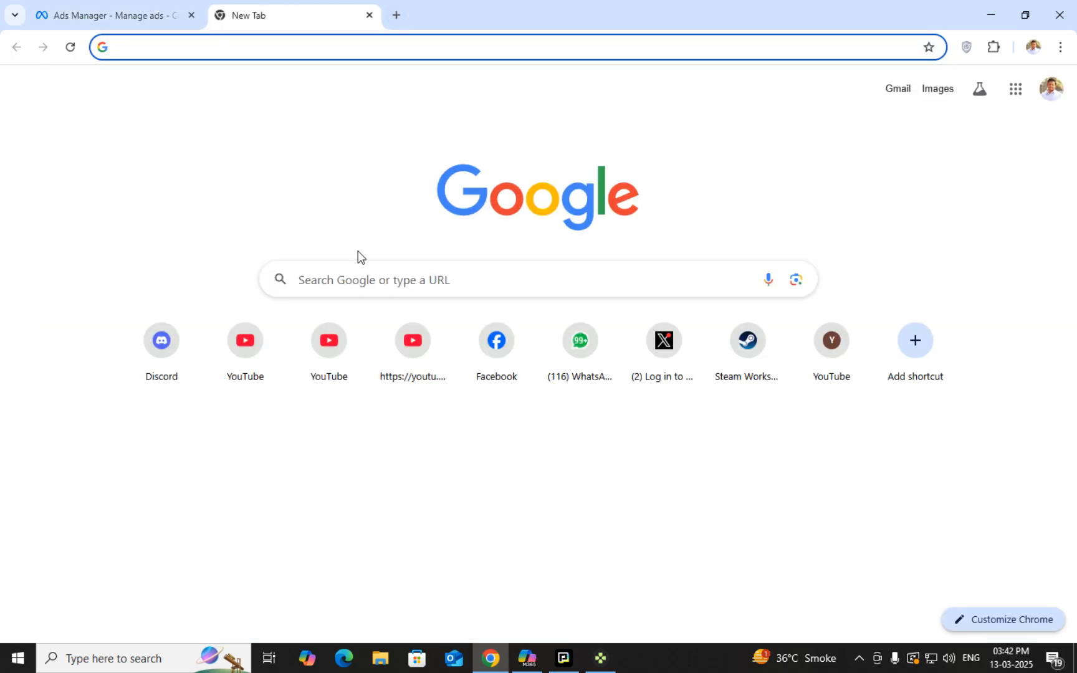
# Load Facebook in the new tab, switch to your personal profile, and open Ads Manager from the shortcuts
pyautogui.click(519, 369)
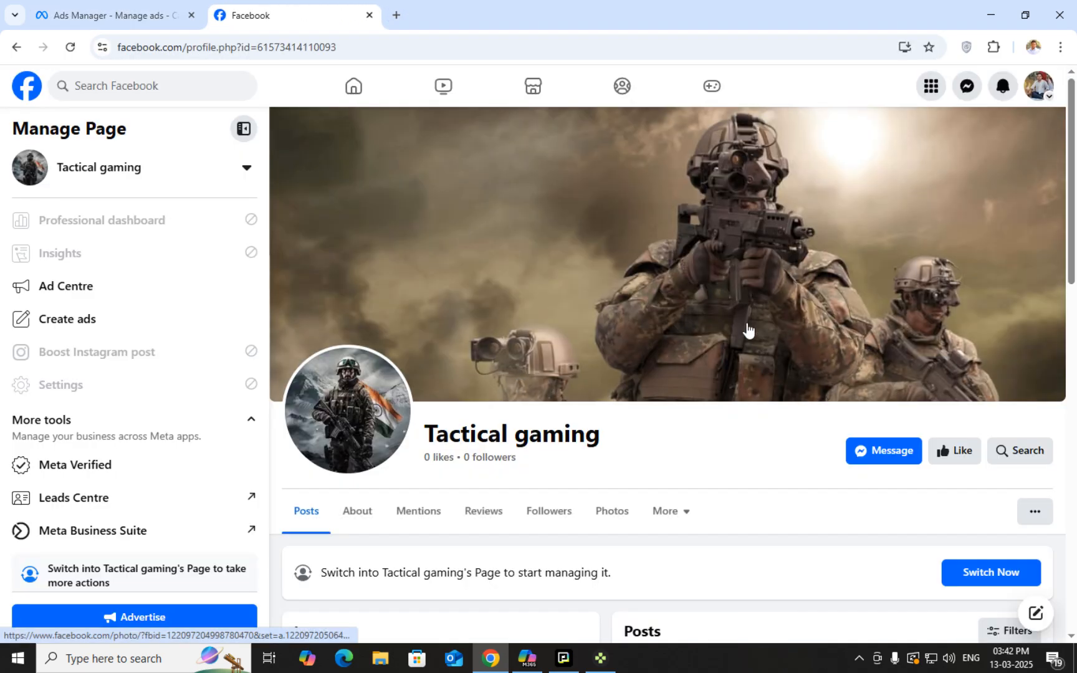
pyautogui.click(1035, 87)
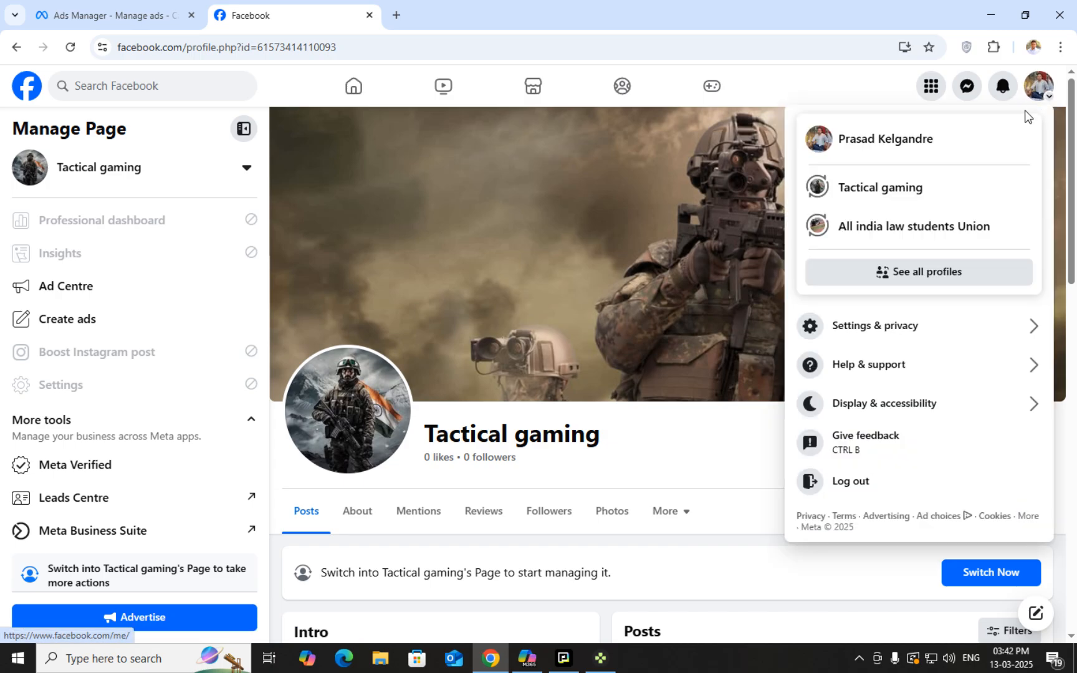
pyautogui.click(935, 156)
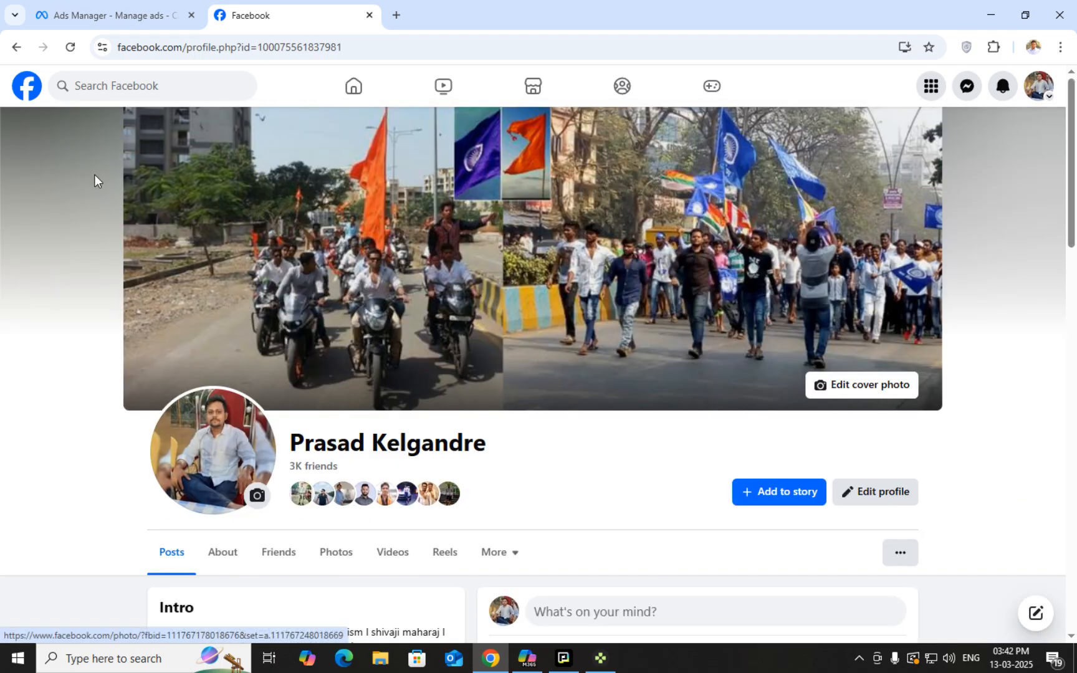
pyautogui.click(34, 94)
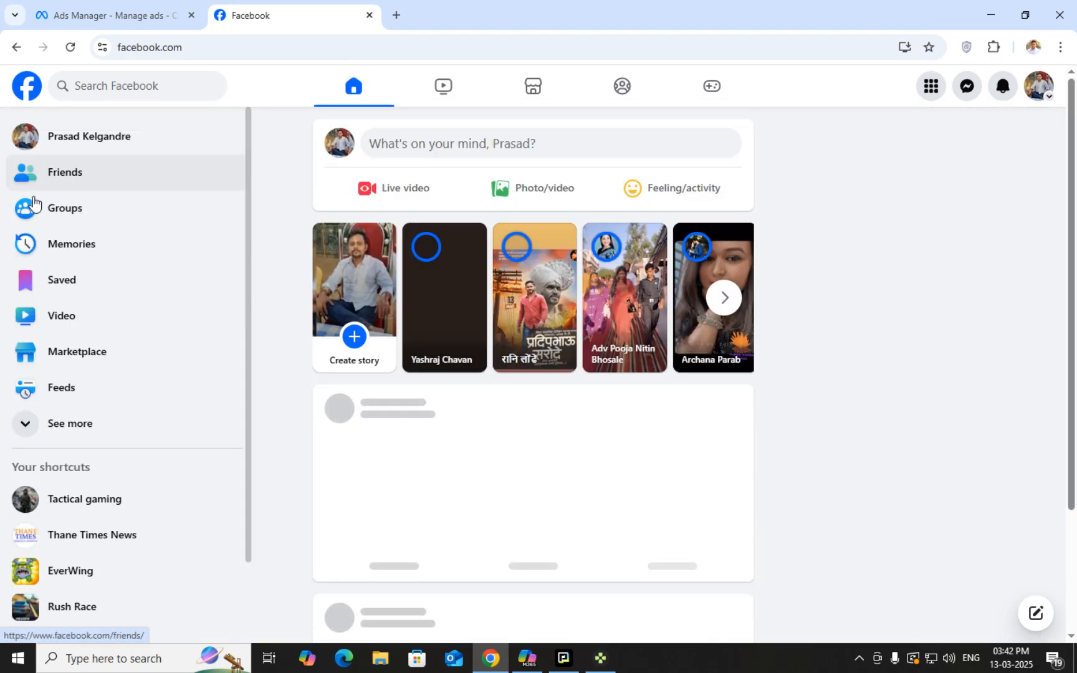
pyautogui.click(132, 417)
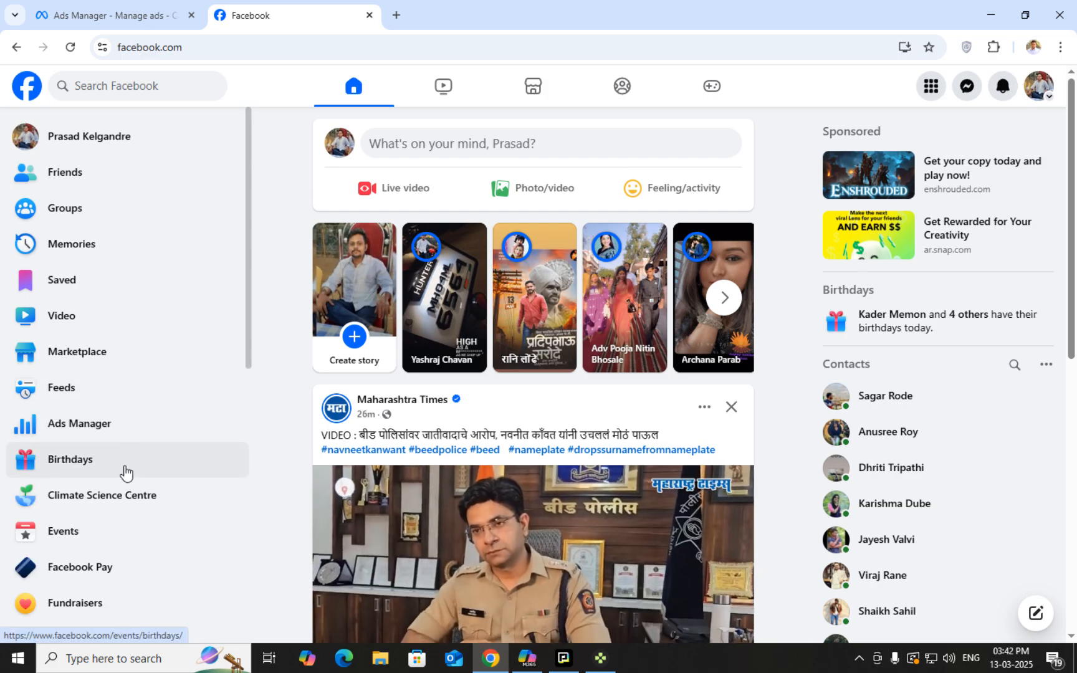
pyautogui.click(138, 426)
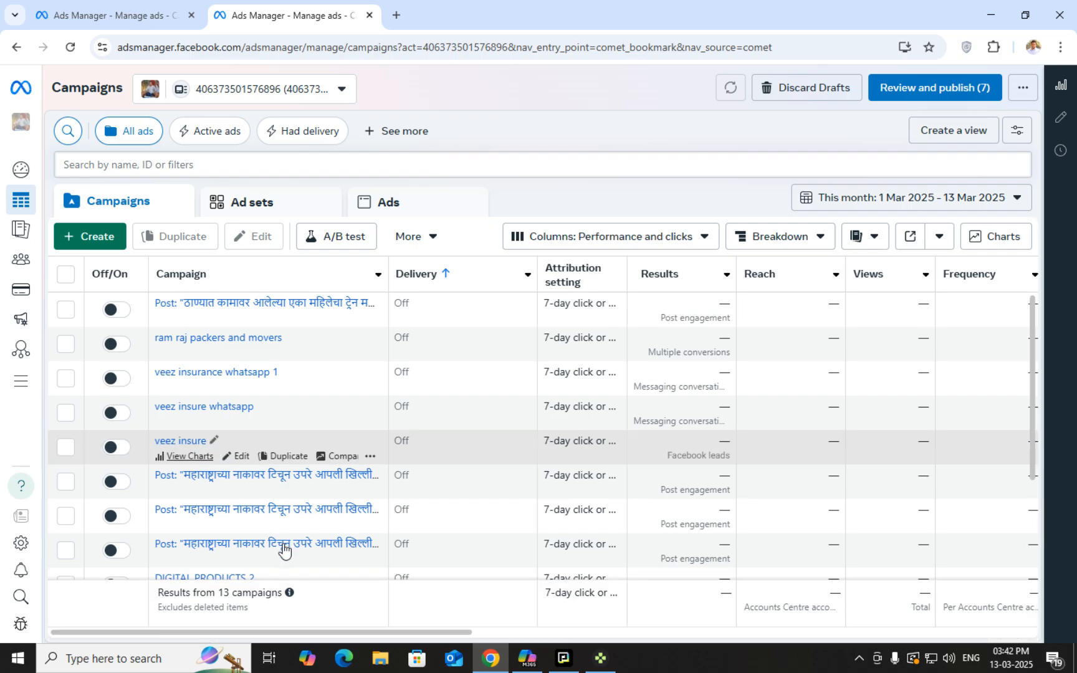
# Scroll through the Campaigns table to review the existing campaigns
pyautogui.scroll(-3, 414, 408)
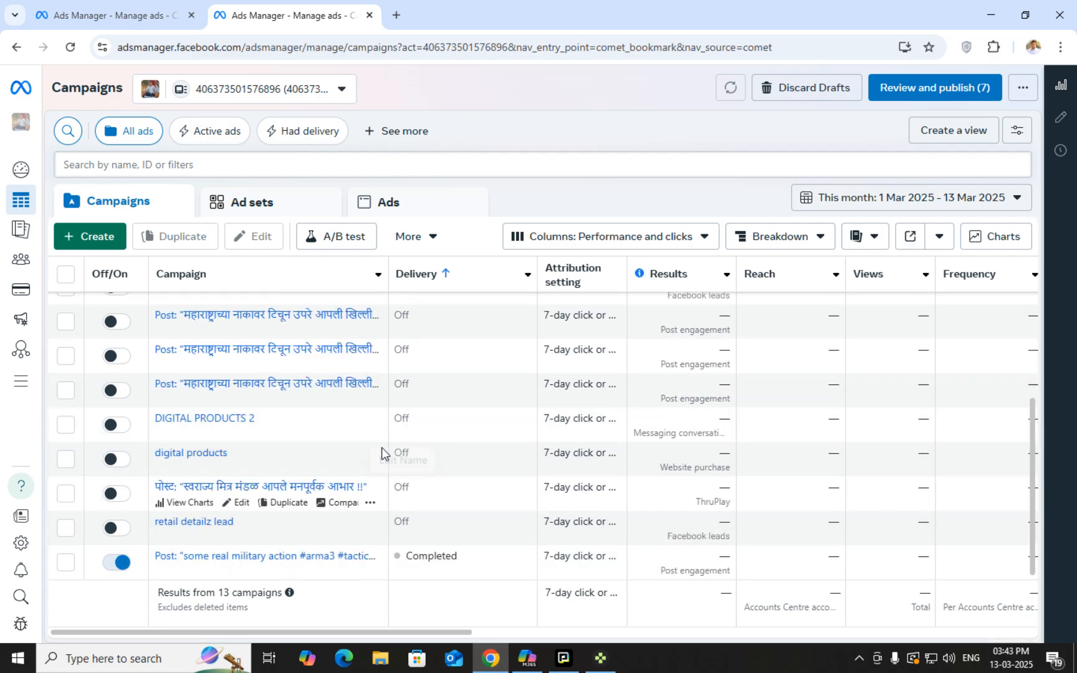
pyautogui.scroll(5, 522, 442)
pyautogui.scroll(-5, 328, 416)
pyautogui.scroll(5, 327, 411)
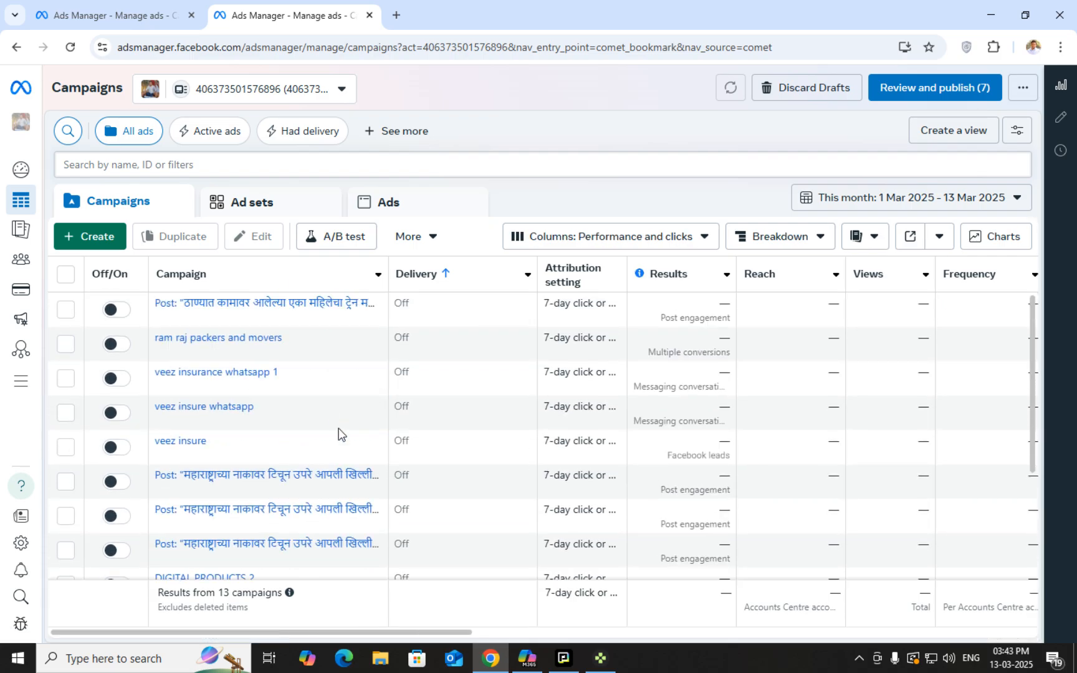
pyautogui.scroll(-5, 336, 434)
pyautogui.scroll(5, 351, 452)
pyautogui.scroll(-3, 511, 404)
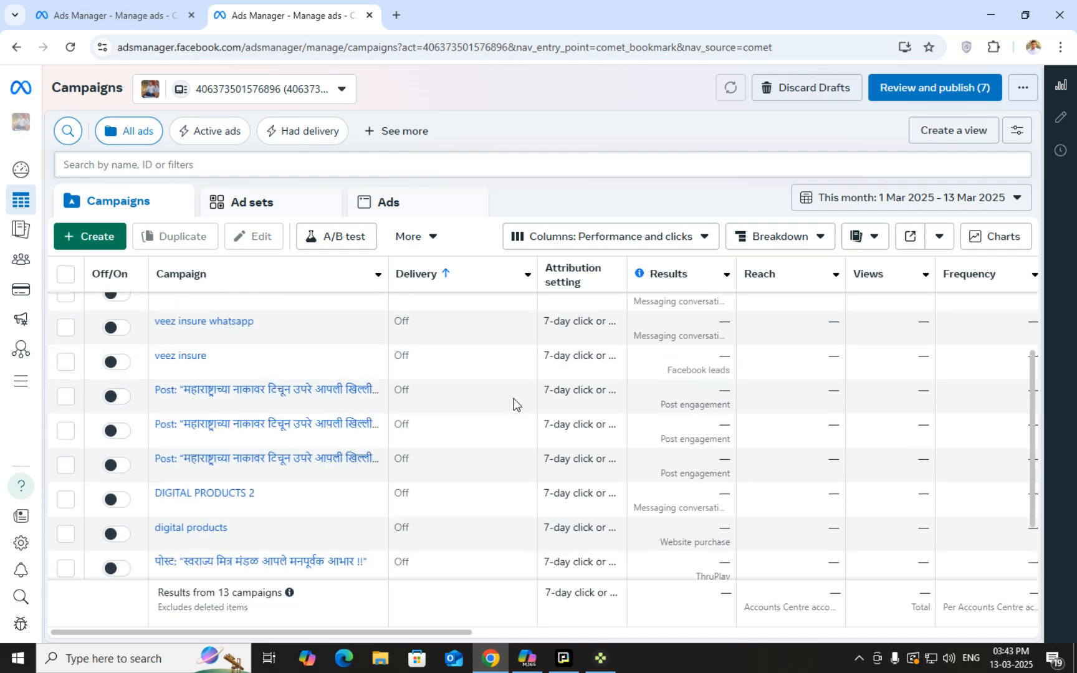
pyautogui.scroll(3, 306, 407)
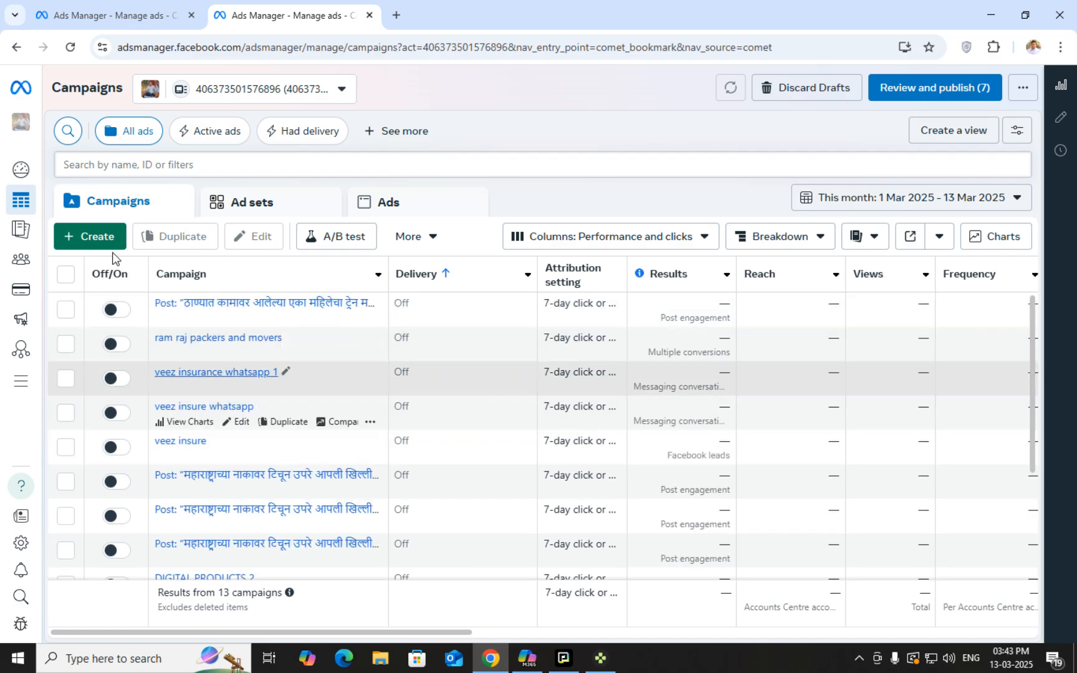
pyautogui.scroll(-5, 395, 514)
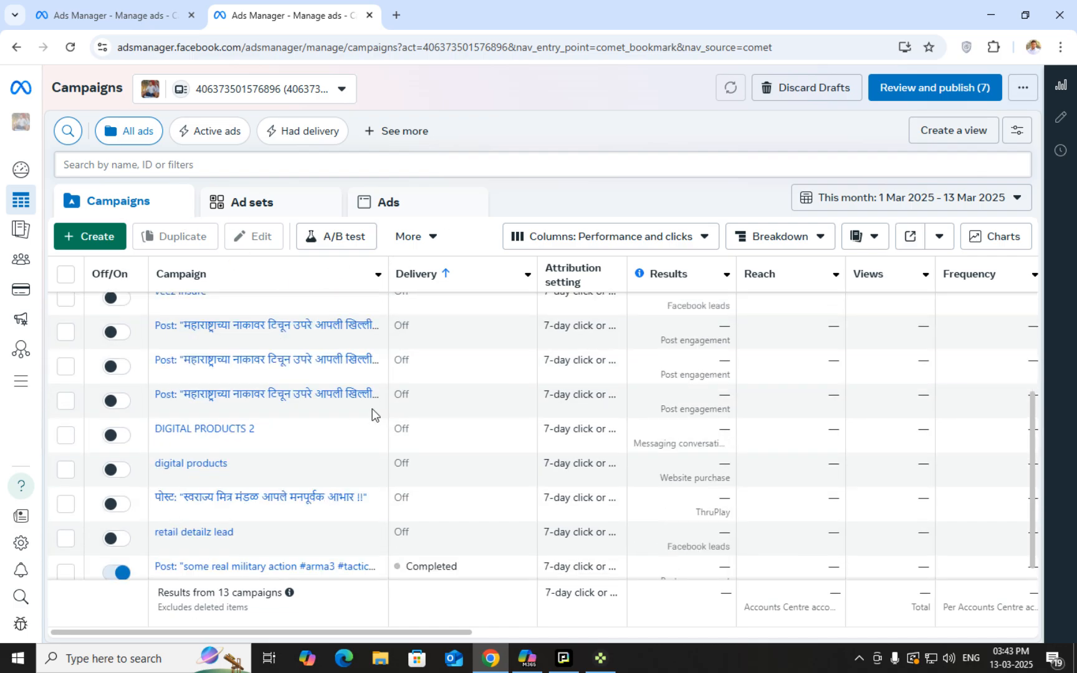
pyautogui.scroll(5, 373, 413)
# Browse the Ad sets and Ads lists, then go to the Account overview
pyautogui.click(305, 198)
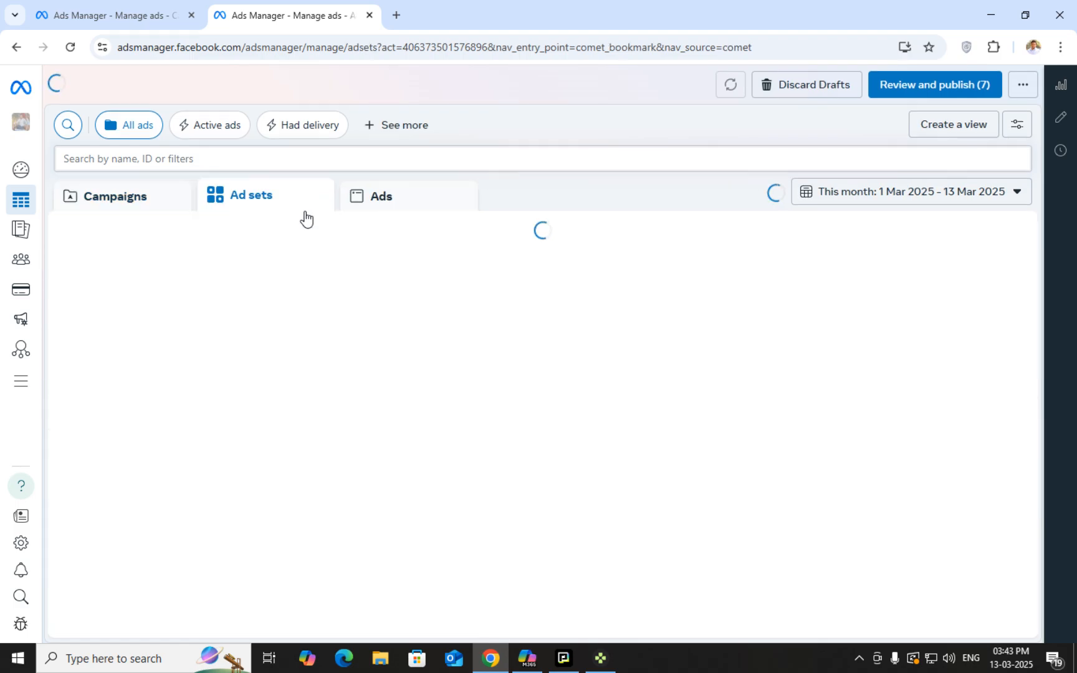
pyautogui.click(439, 197)
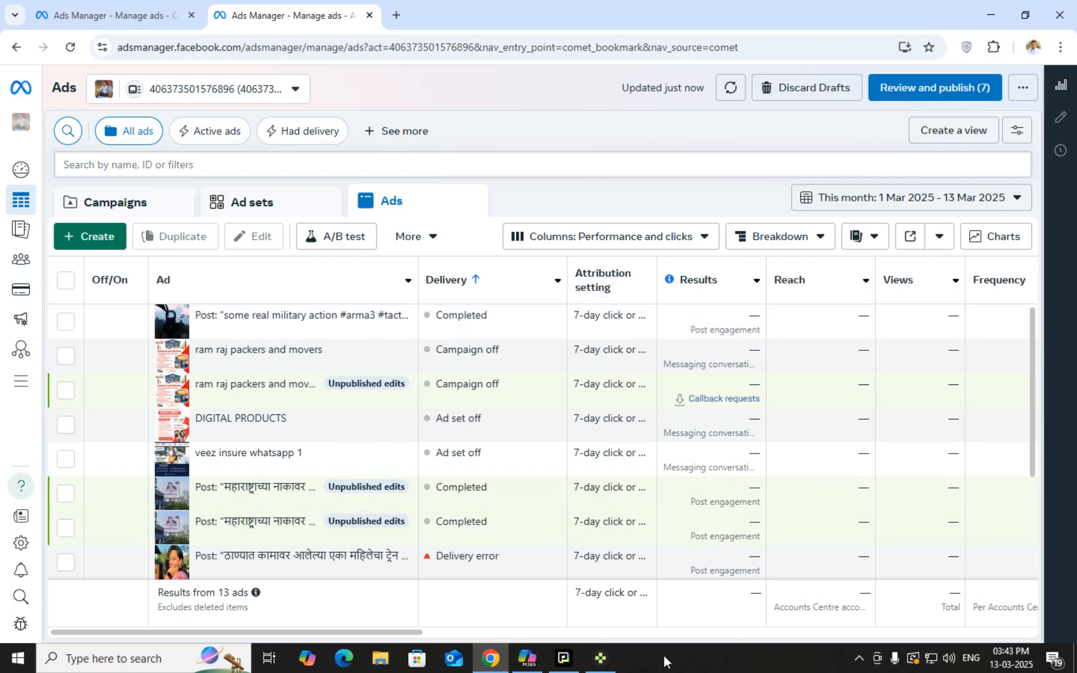
pyautogui.moveTo(423, 631); pyautogui.dragTo(523, 641)
pyautogui.moveTo(449, 632); pyautogui.dragTo(283, 633)
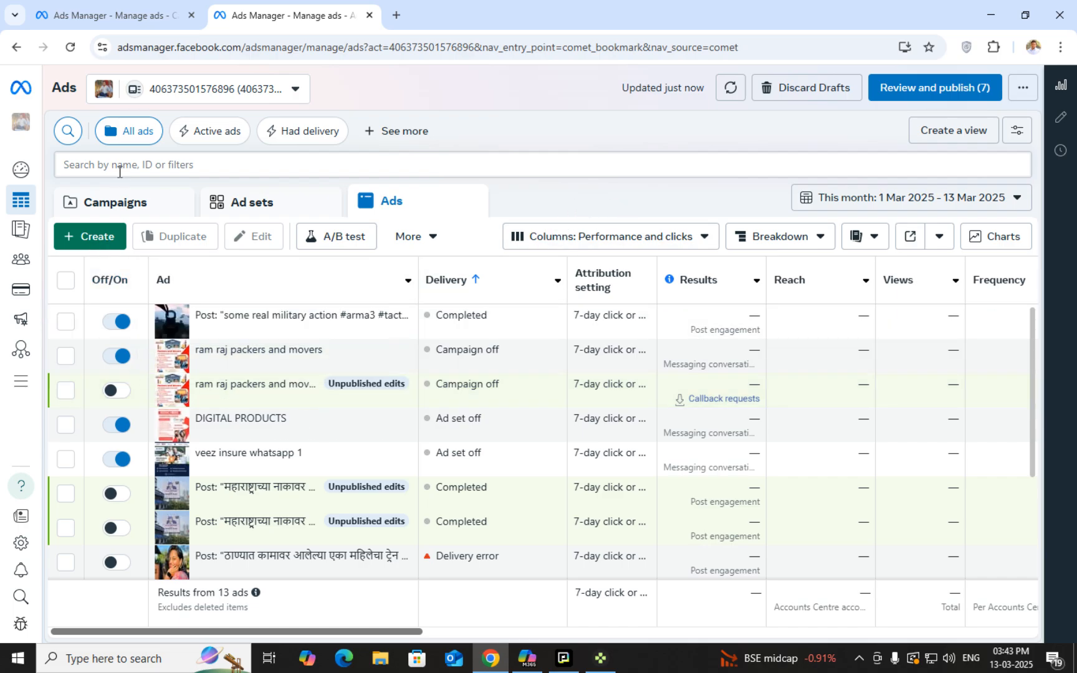
pyautogui.click(22, 170)
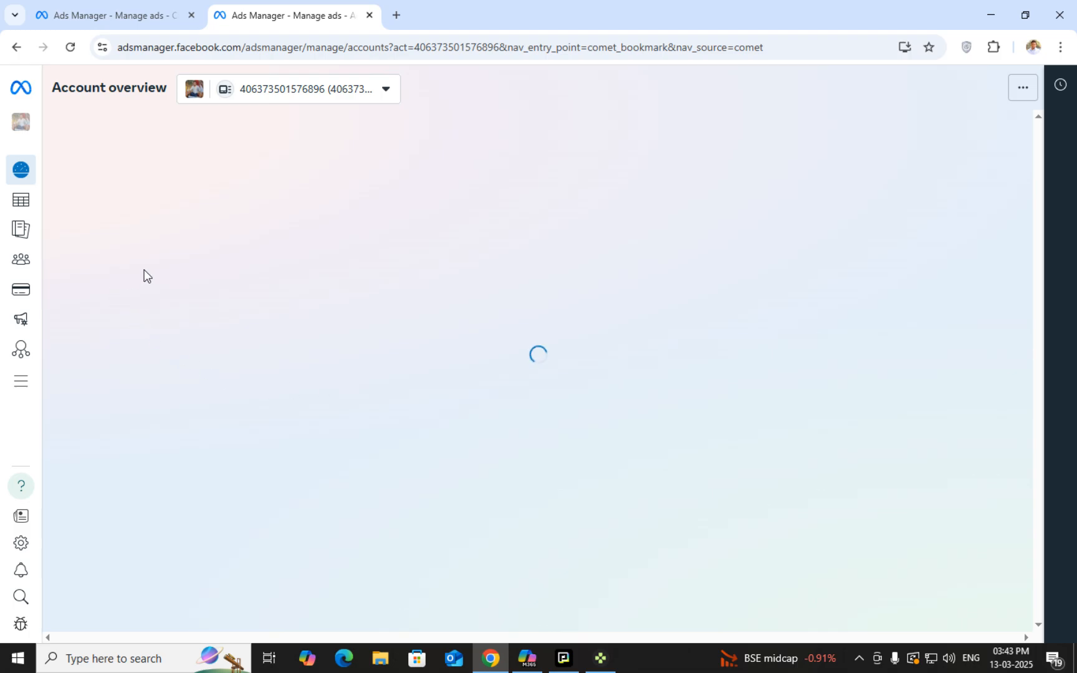
# Open the campaigns list through All tools' Adverts Manager shortcut
pyautogui.click(19, 386)
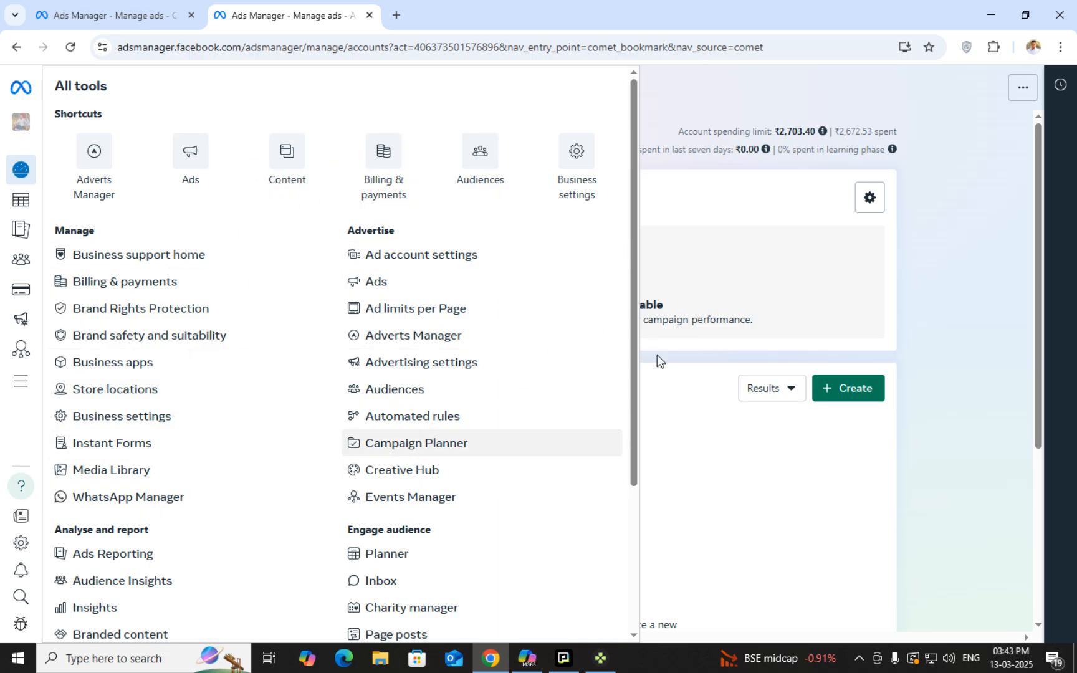
pyautogui.scroll(-3, 249, 430)
pyautogui.scroll(3, 274, 411)
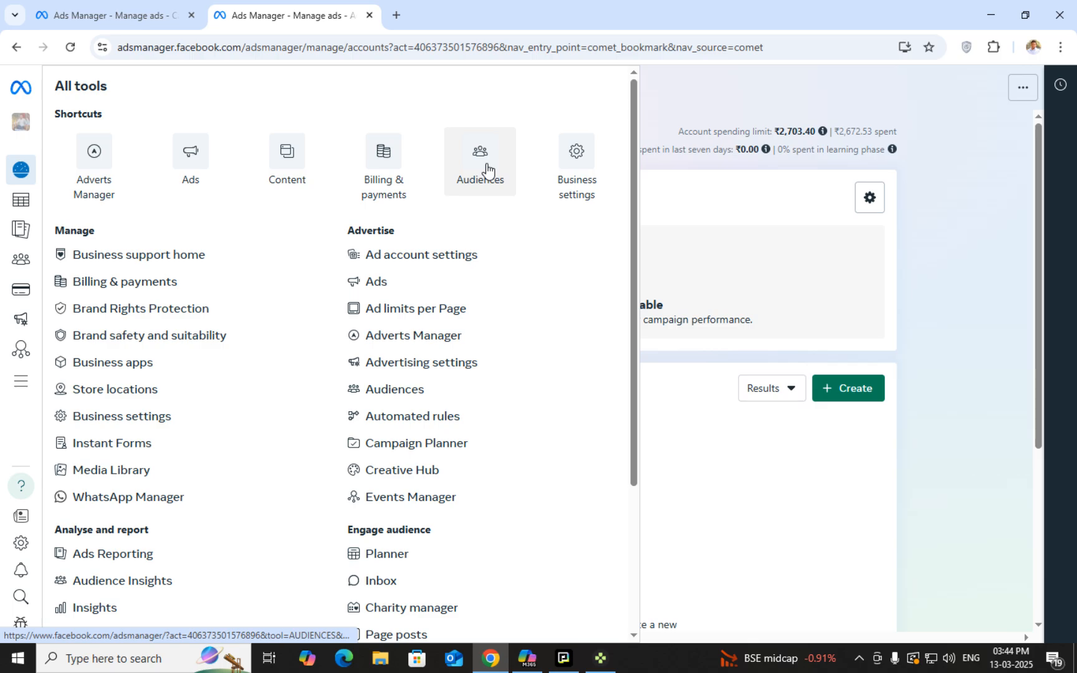
pyautogui.click(97, 165)
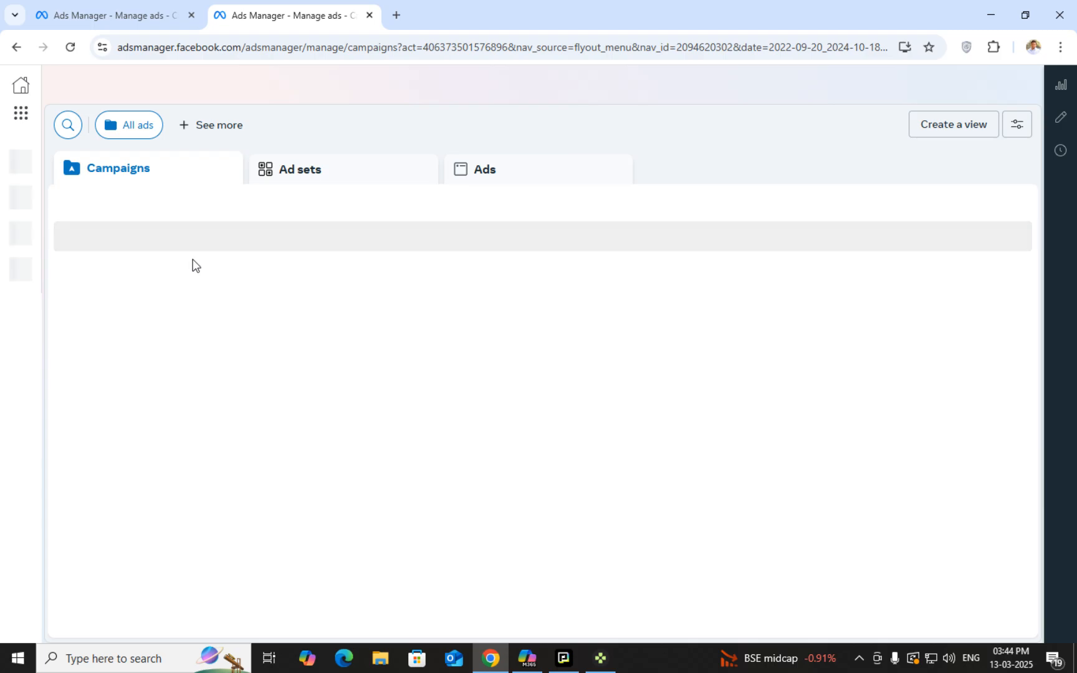
pyautogui.moveTo(25, 202)
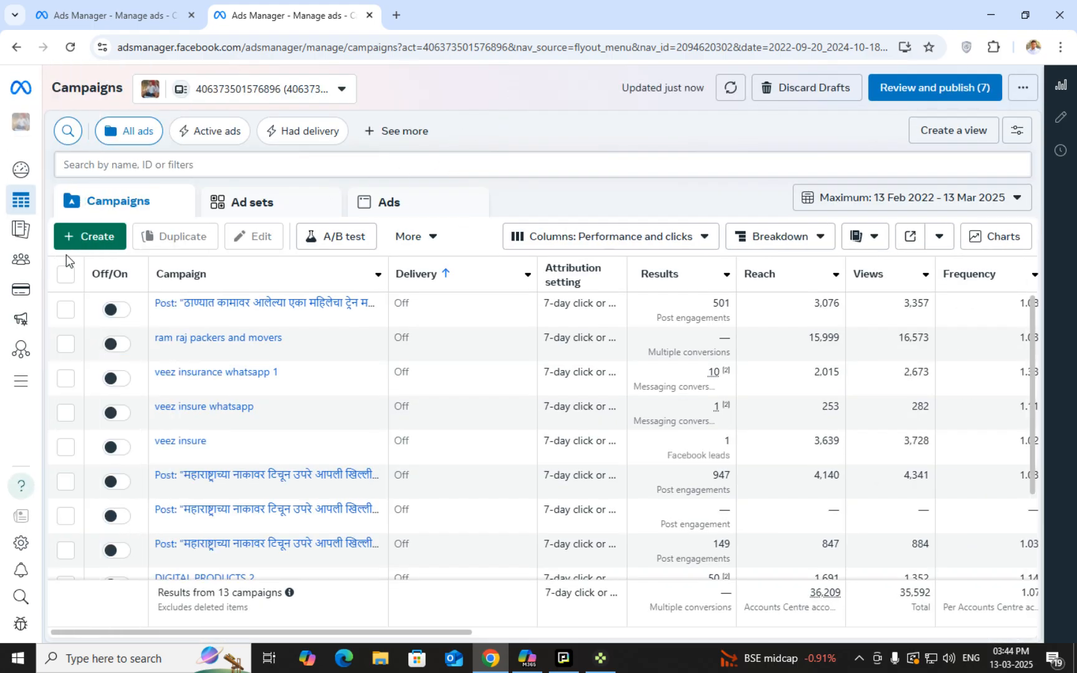
# Create a new campaign with Auction kept as the buying type
pyautogui.click(94, 240)
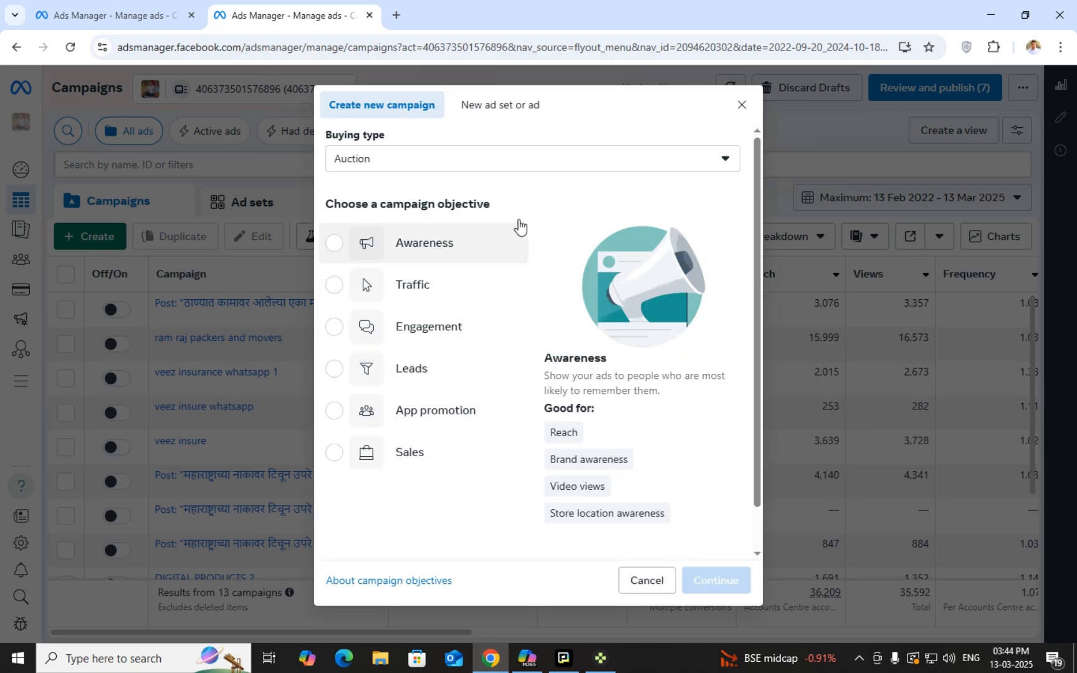
pyautogui.click(529, 166)
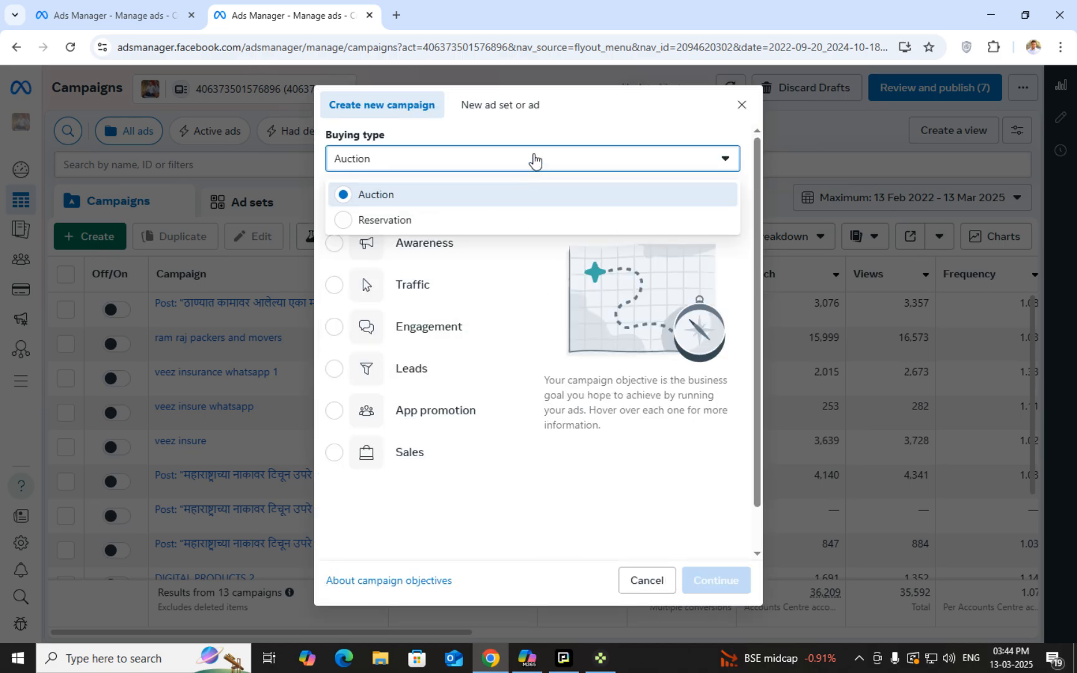
pyautogui.click(533, 161)
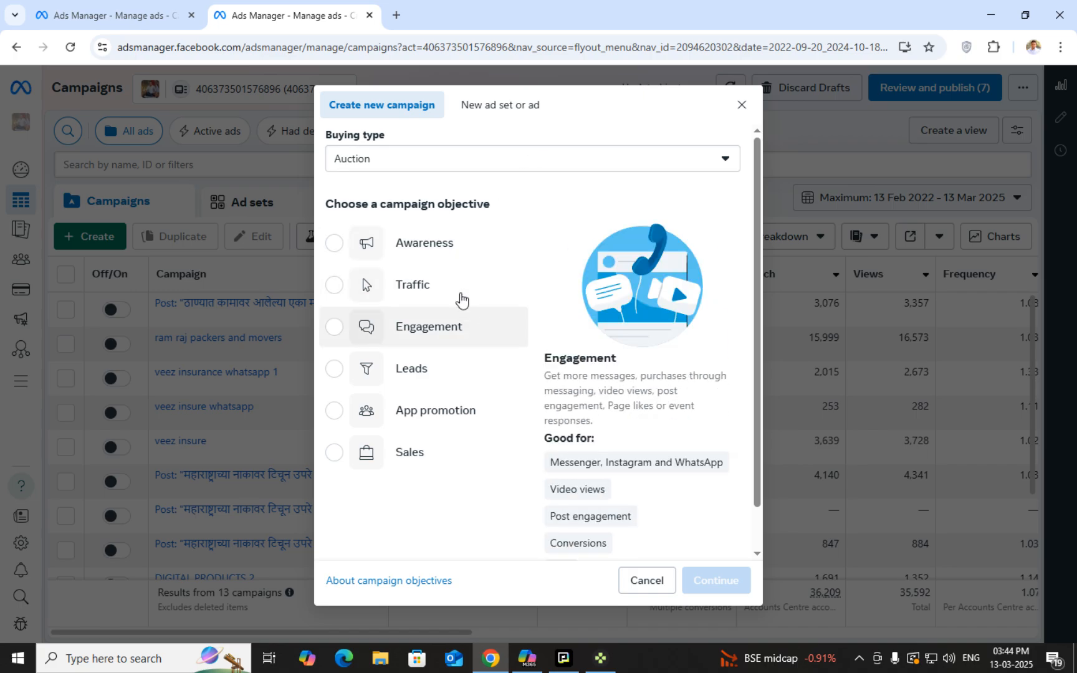
pyautogui.moveTo(449, 247)
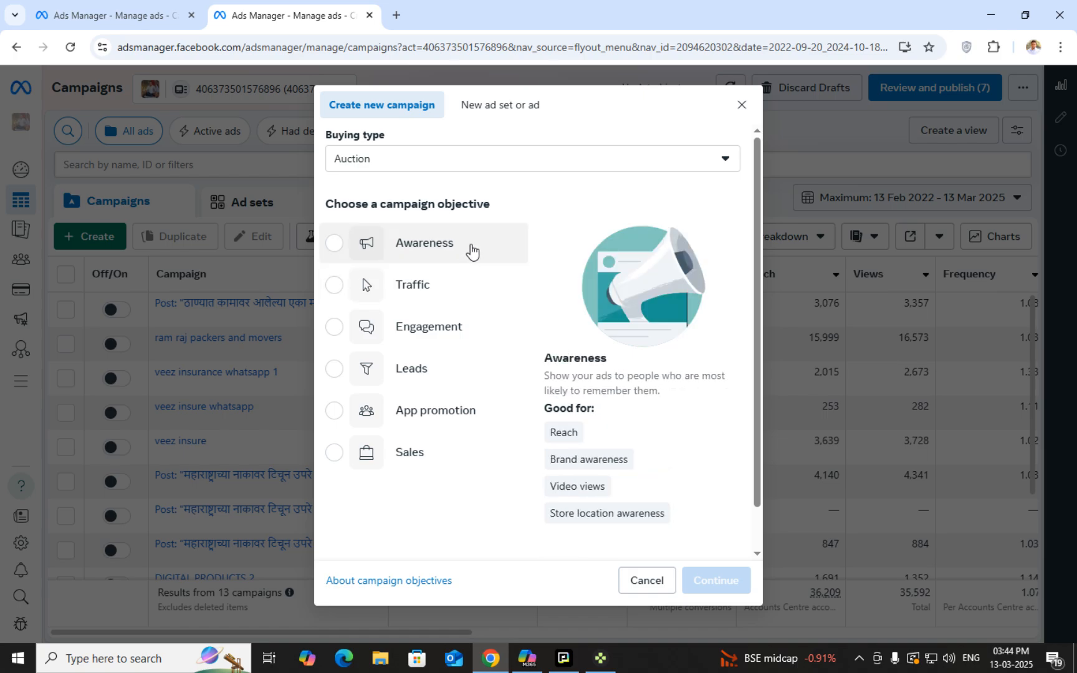
# Try Traffic and Engagement as objectives, then select Leads
pyautogui.click(456, 287)
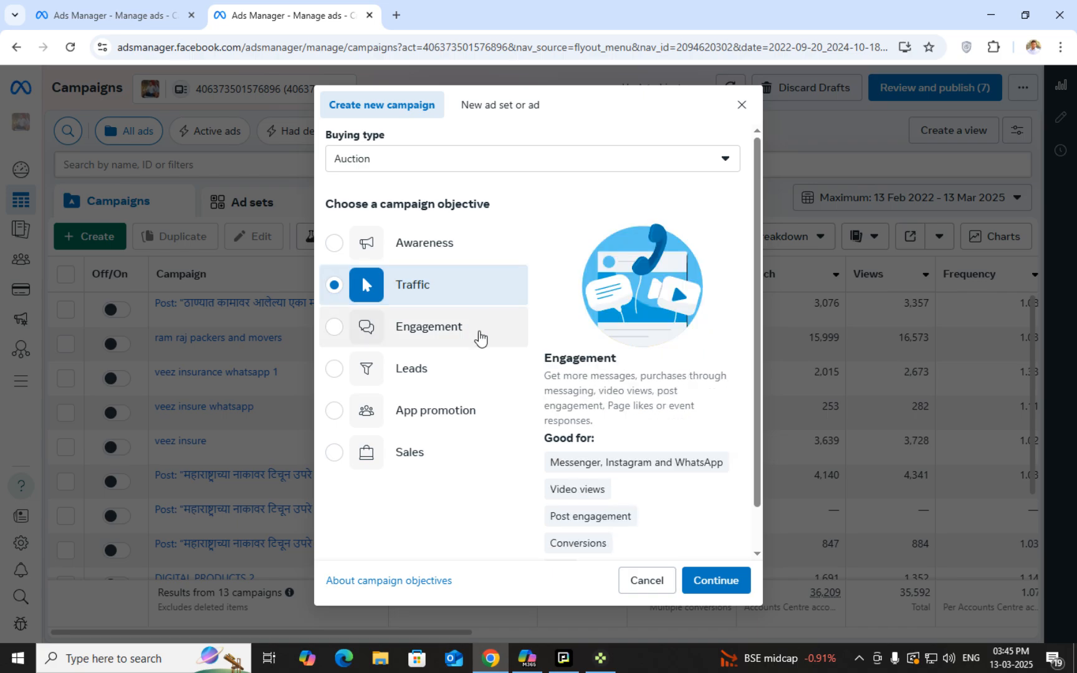
pyautogui.scroll(-1, 685, 440)
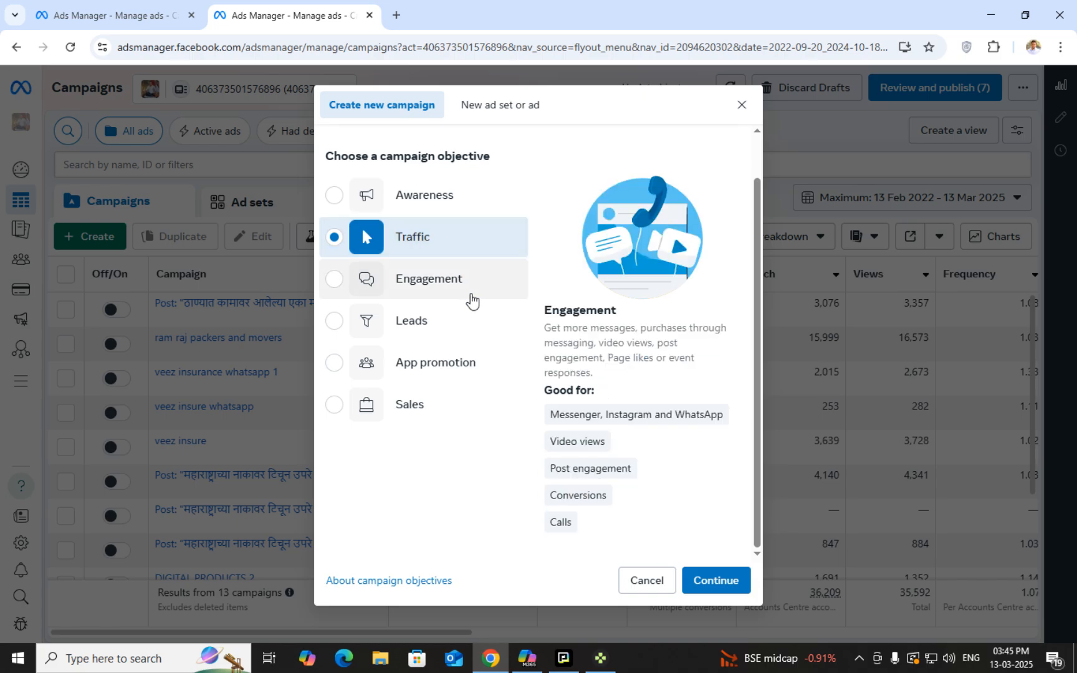
pyautogui.click(468, 290)
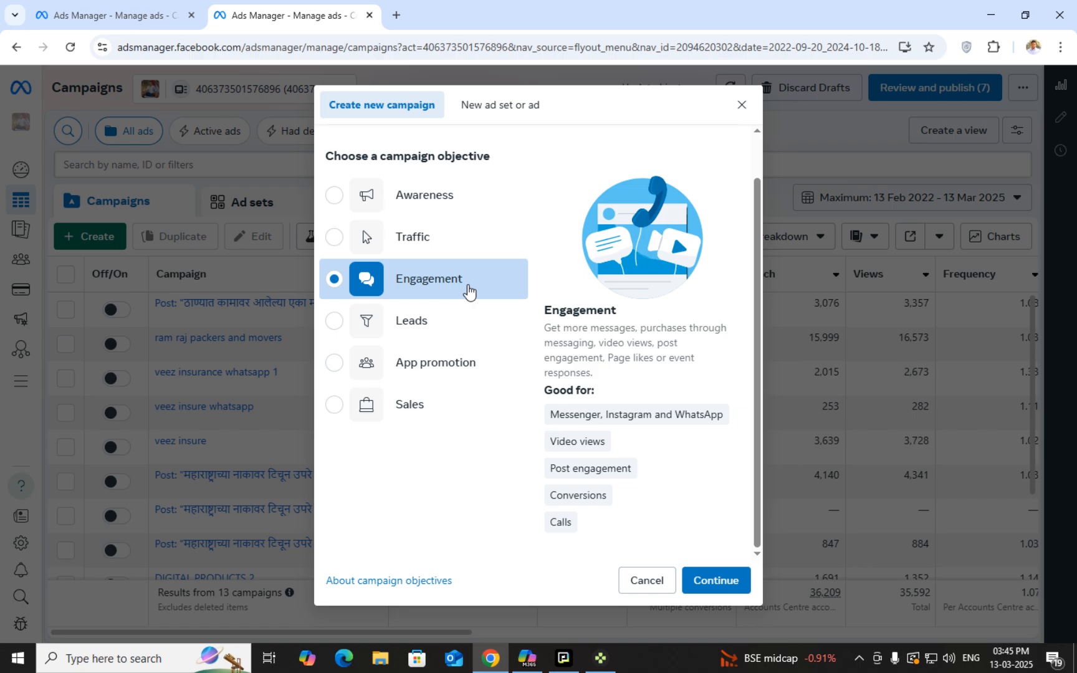
pyautogui.click(441, 325)
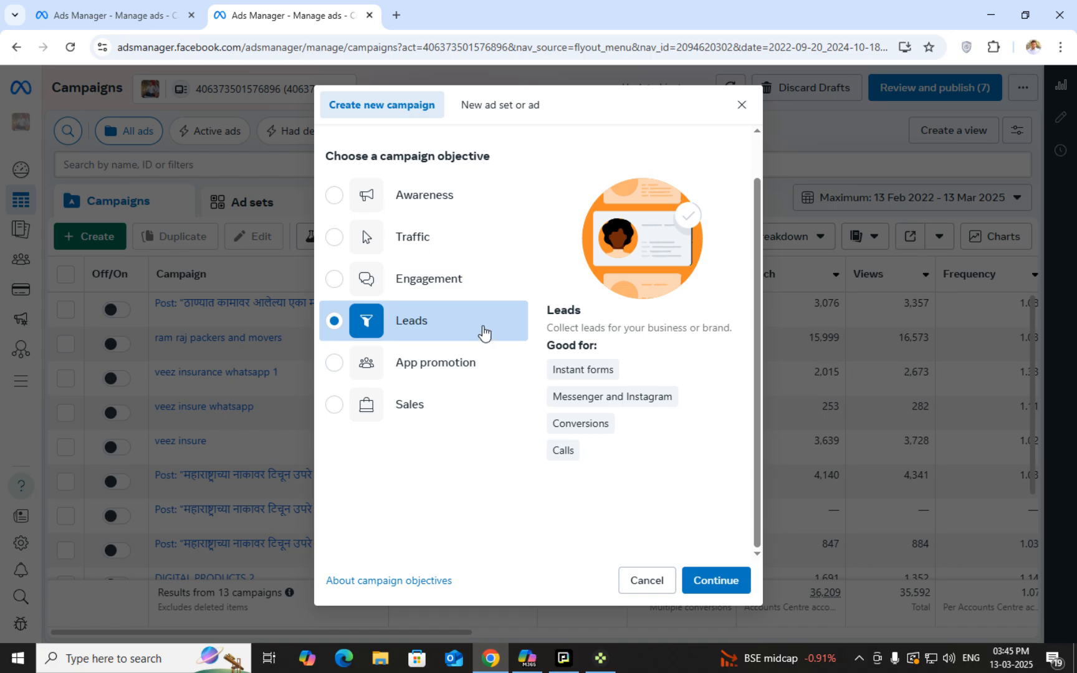
# Try App promotion, then select Sales as the campaign objective
pyautogui.click(495, 369)
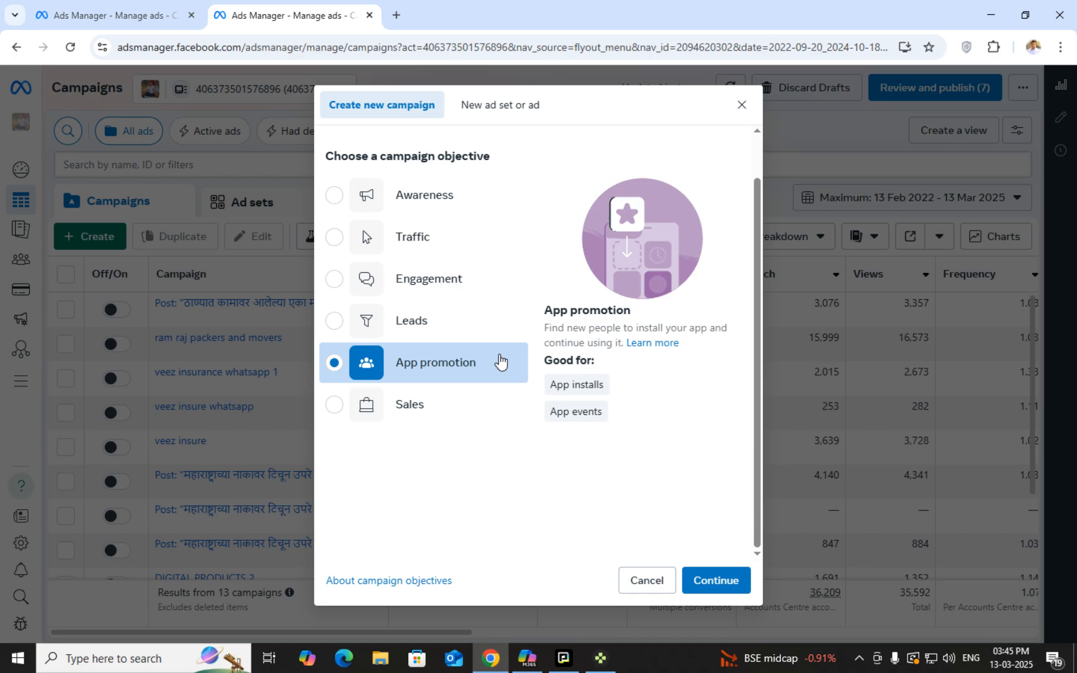
pyautogui.click(462, 419)
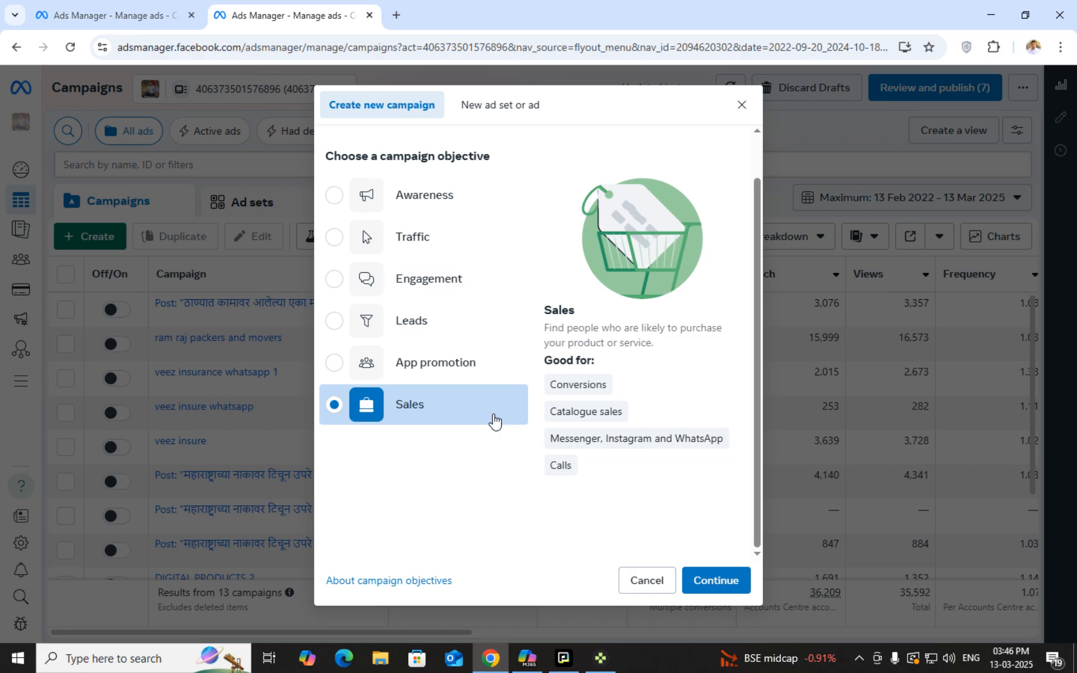
pyautogui.moveTo(549, 466)
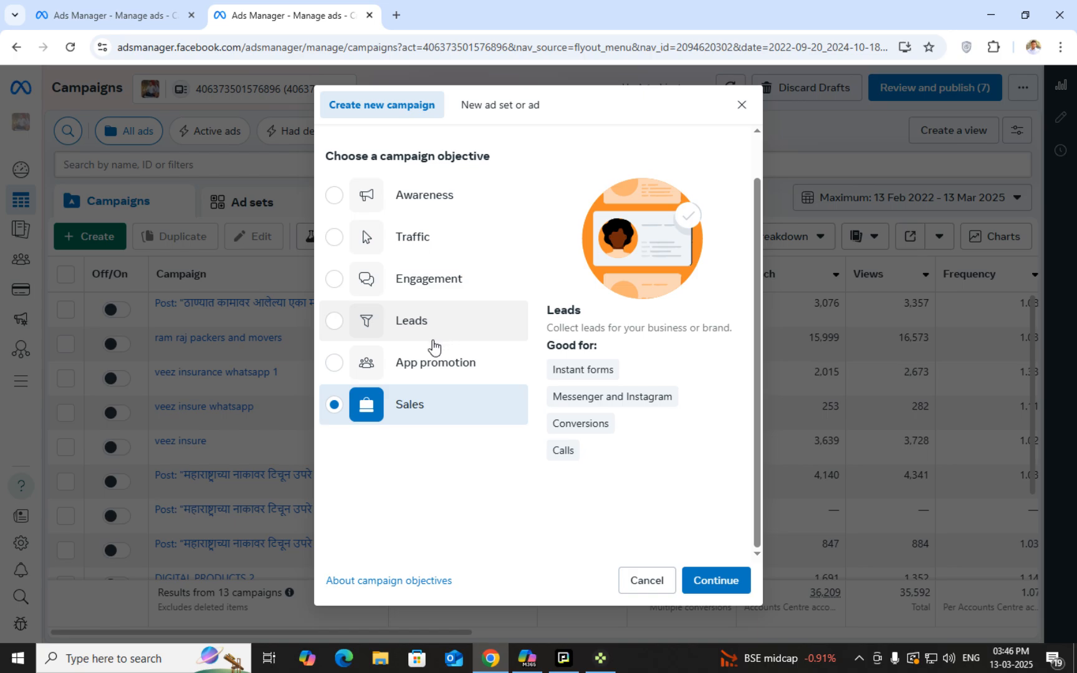
# Reselect Leads as the objective and continue to the campaign setup choice
pyautogui.click(341, 325)
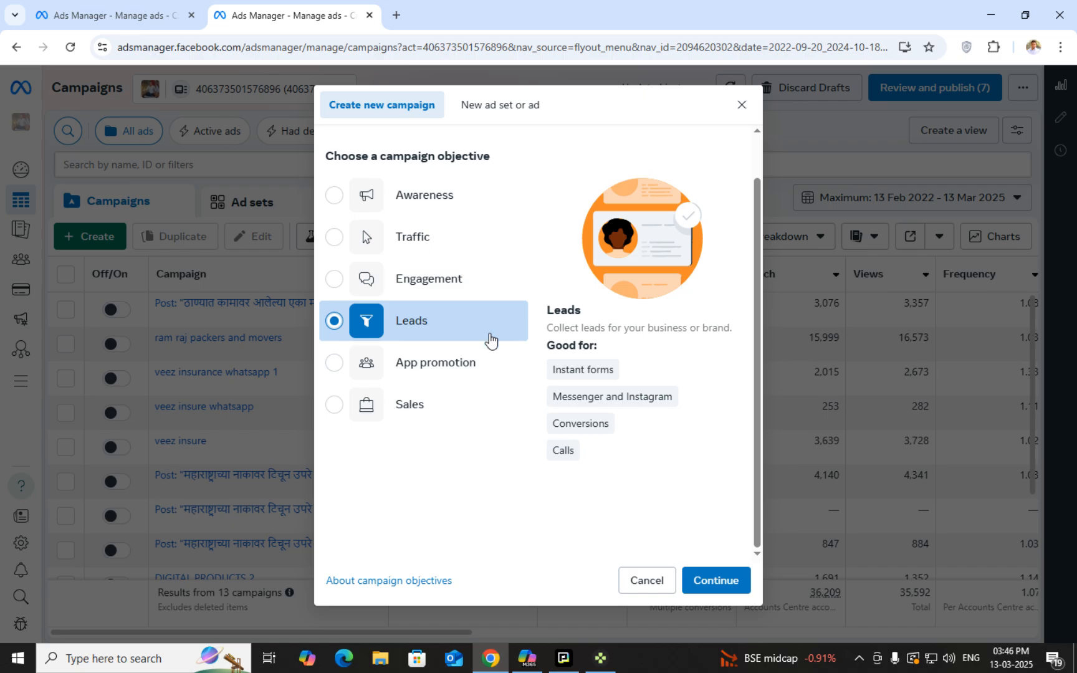
pyautogui.click(706, 582)
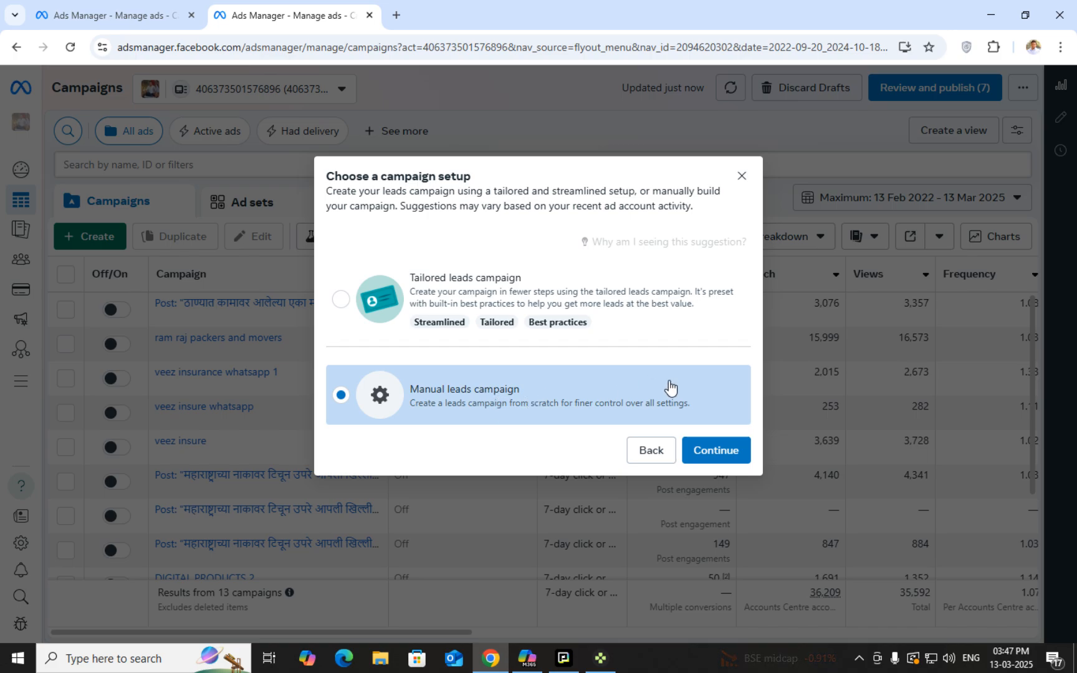
# Continue with the Manual leads campaign setup to open the New Leads campaign draft
pyautogui.click(713, 449)
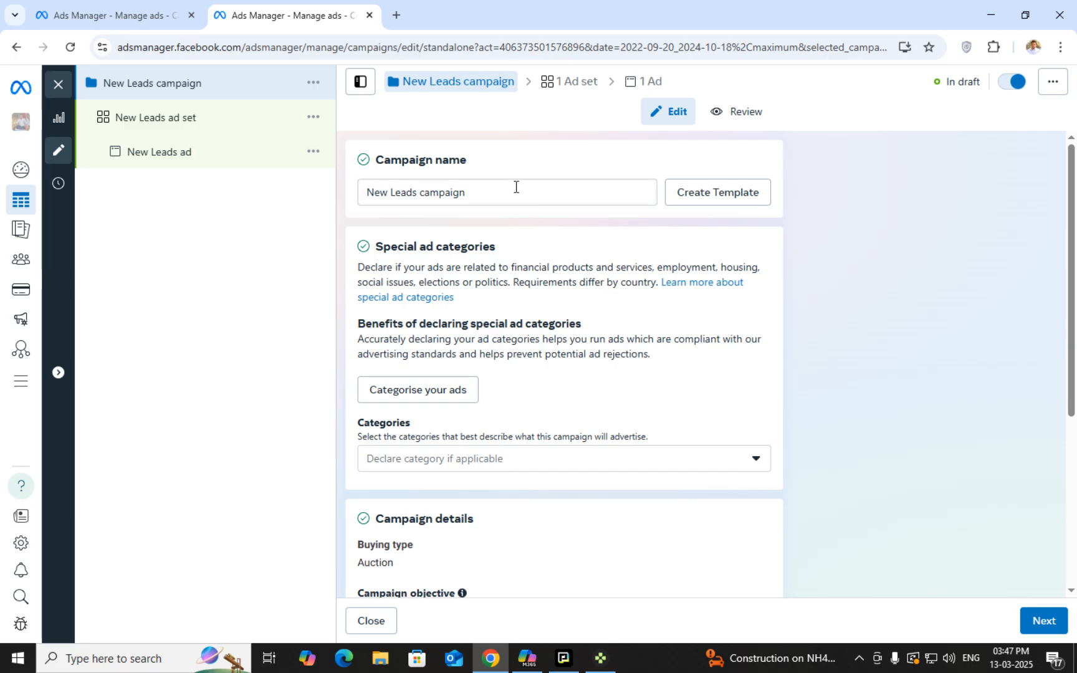
# Replace the campaign name 'New Leads campaign' with 'test1'
pyautogui.doubleClick(444, 160)
pyautogui.doubleClick(420, 159)
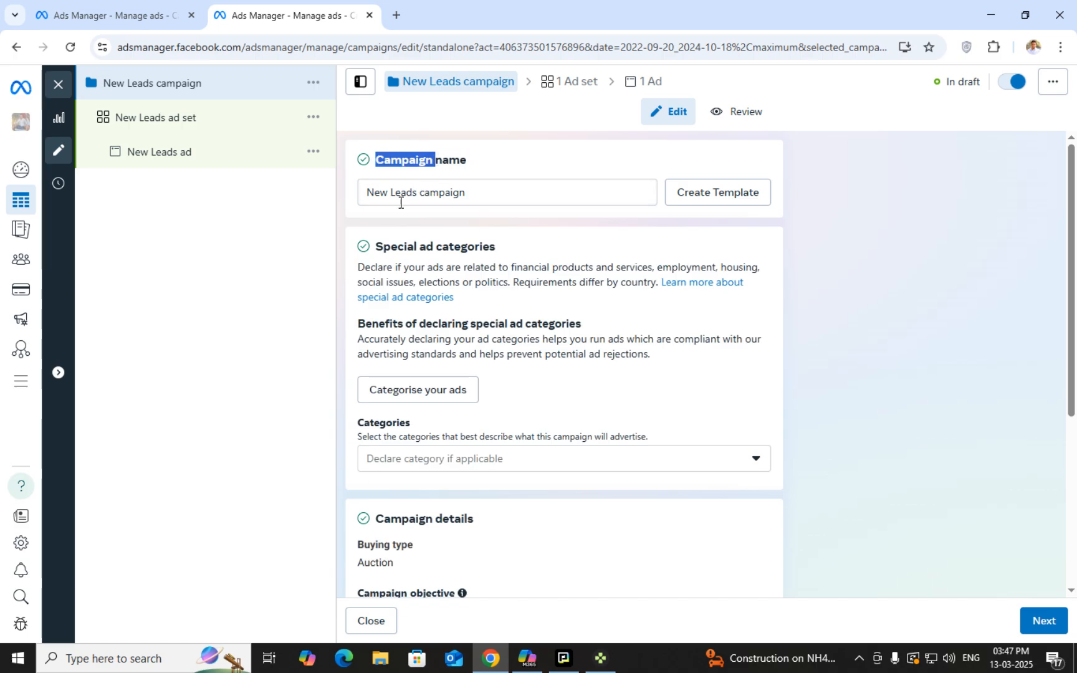
pyautogui.tripleClick(508, 192)
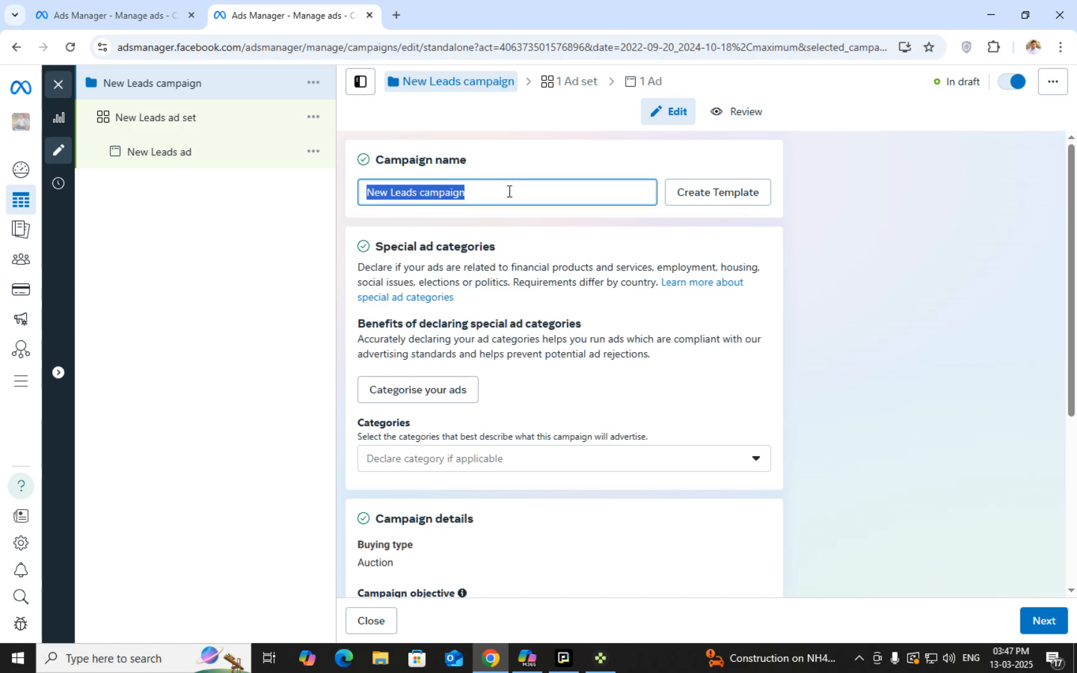
pyautogui.write('test')
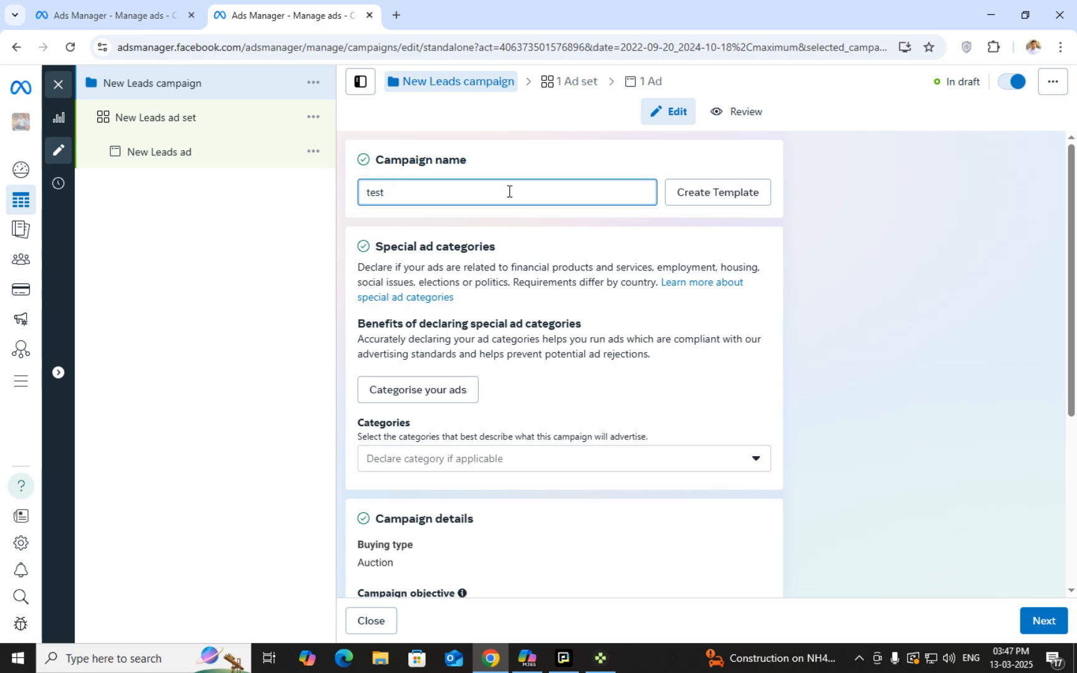
pyautogui.press('BackSpace')
pyautogui.write('t 1')
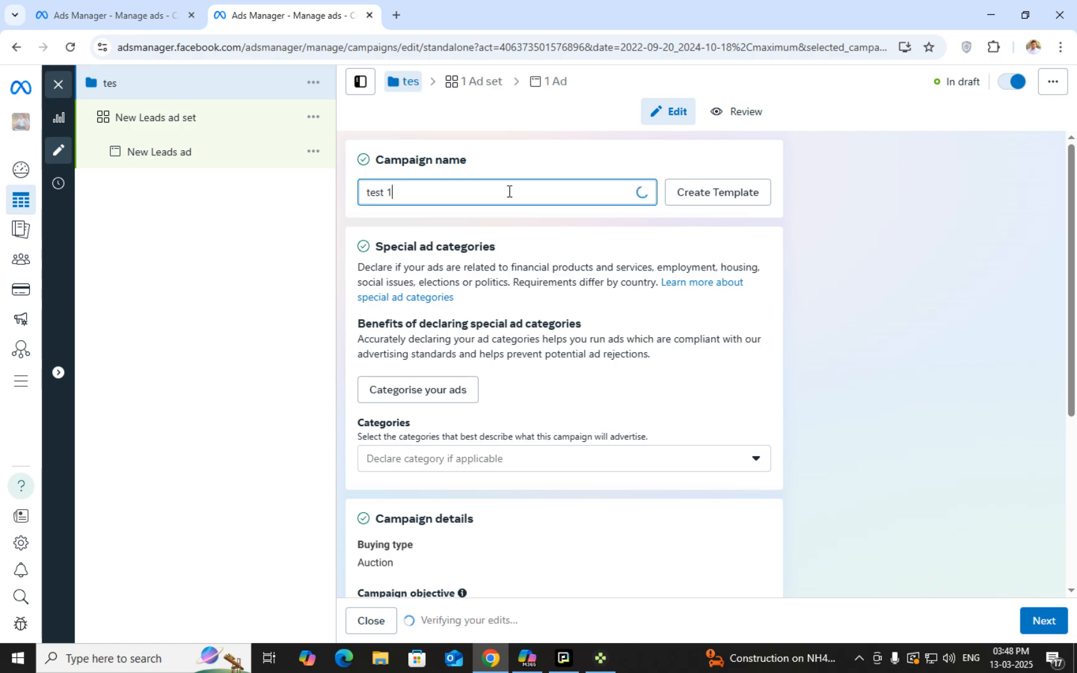
pyautogui.hotkey('ctrl', 'a')
pyautogui.press('BackSpace')
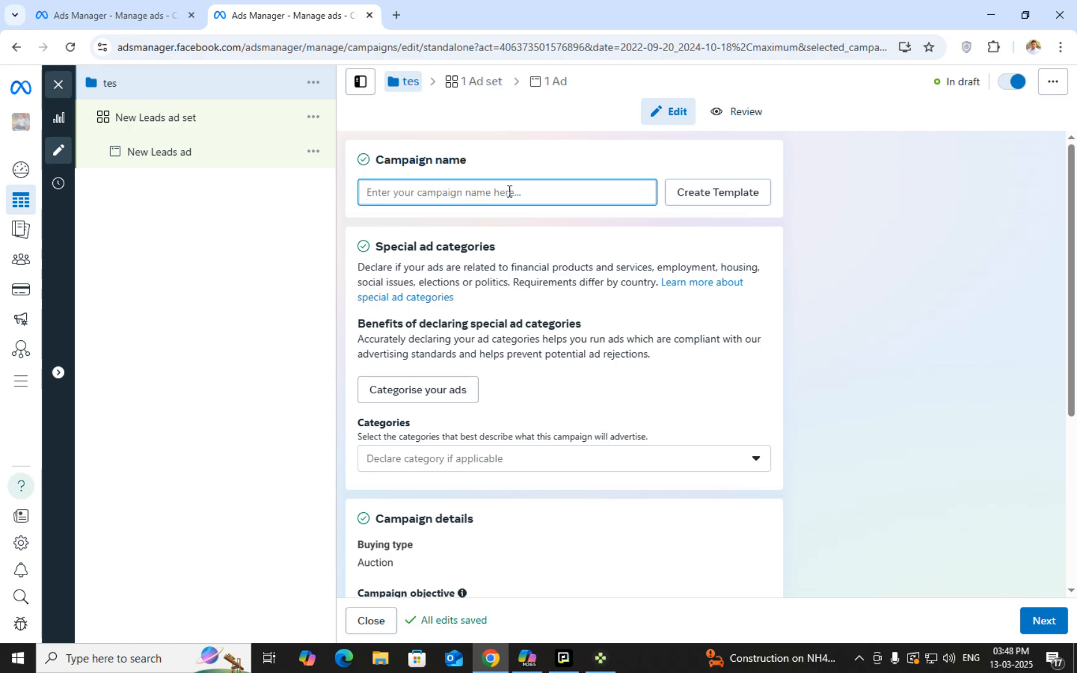
pyautogui.write('tes')
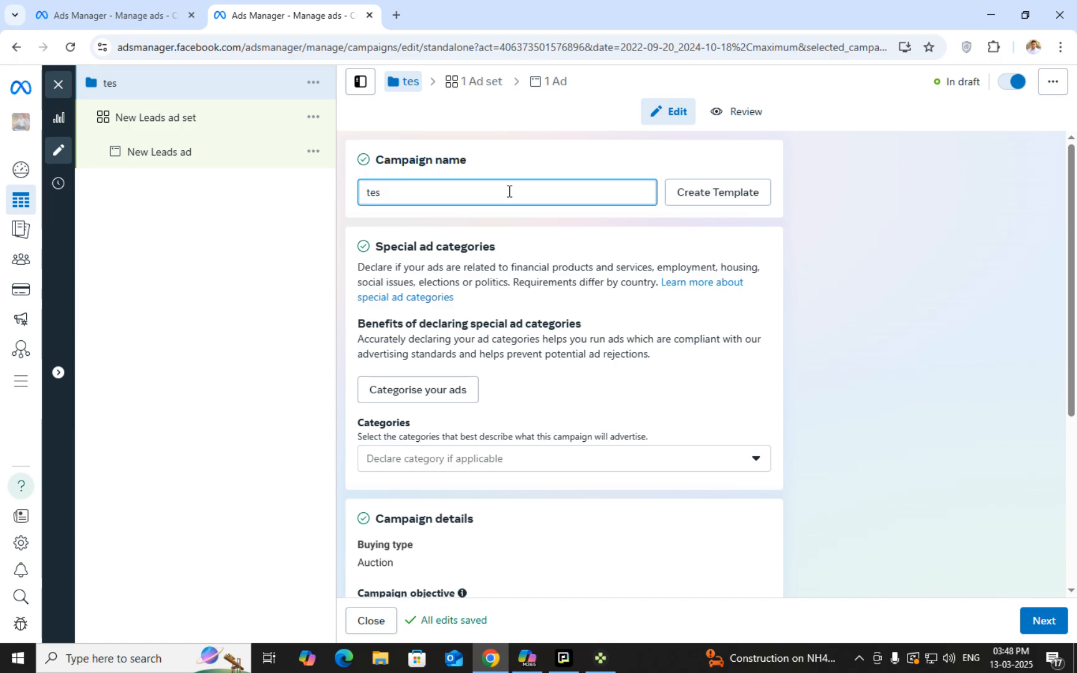
pyautogui.write('t 2')
pyautogui.press('BackSpace')
pyautogui.press('BackSpace')
pyautogui.press('BackSpace')
pyautogui.hotkey('ctrl', 'a')
pyautogui.press('BackSpace')
pyautogui.write('test')
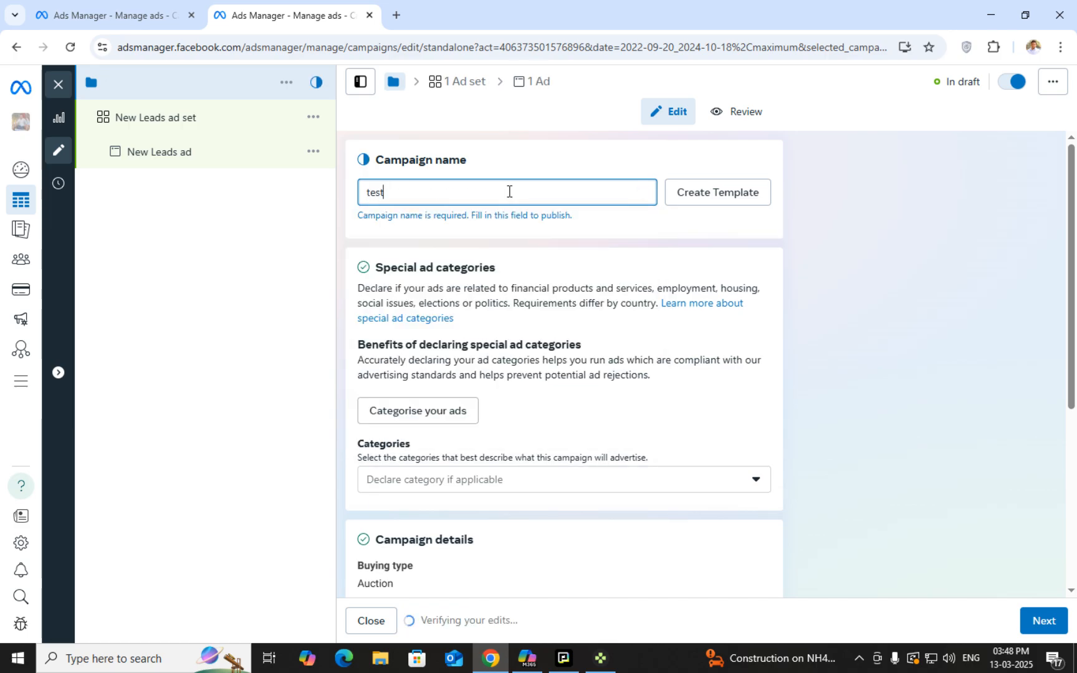
pyautogui.write('1')
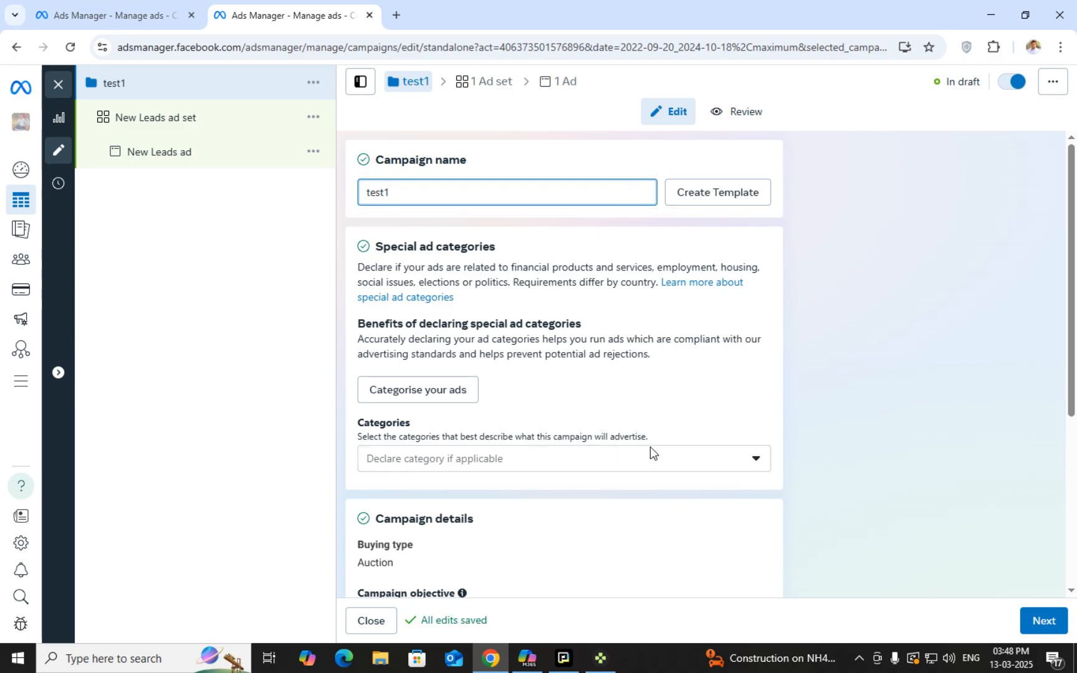
# Review the Special ad categories section and its explanation without declaring a category
pyautogui.tripleClick(383, 252)
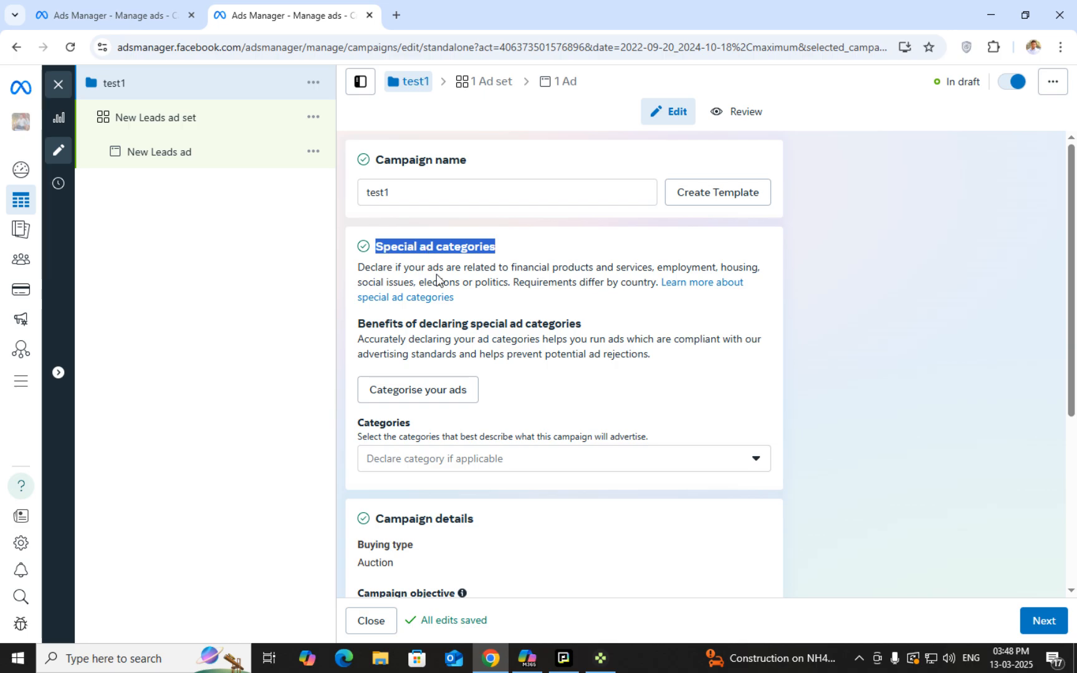
pyautogui.doubleClick(421, 247)
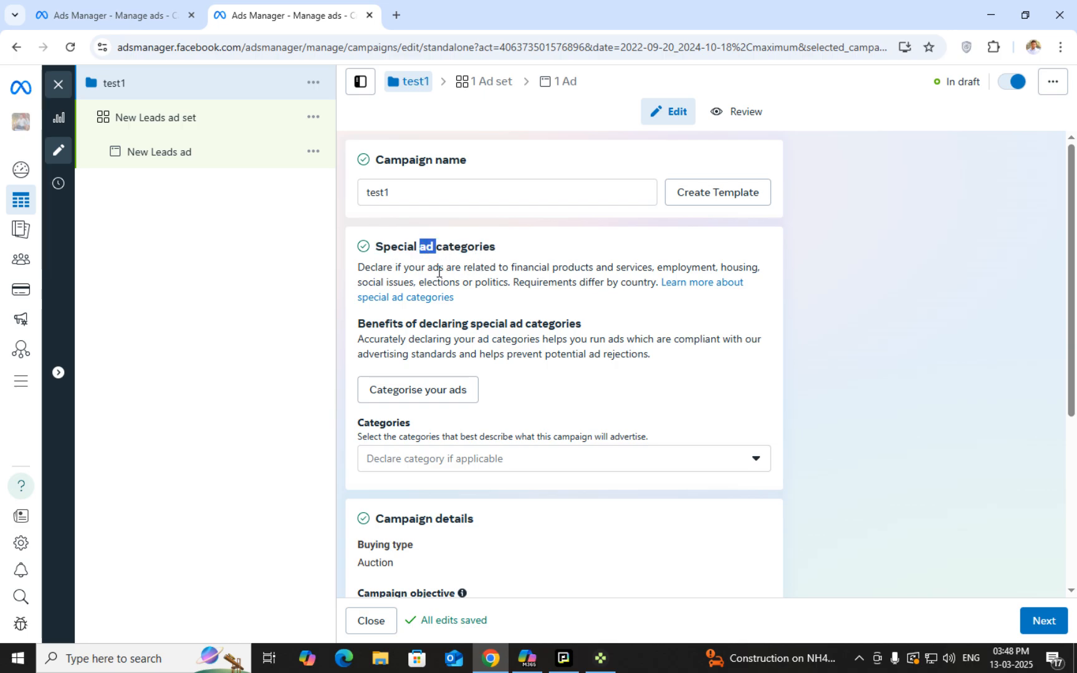
pyautogui.click(486, 282)
pyautogui.tripleClick(486, 283)
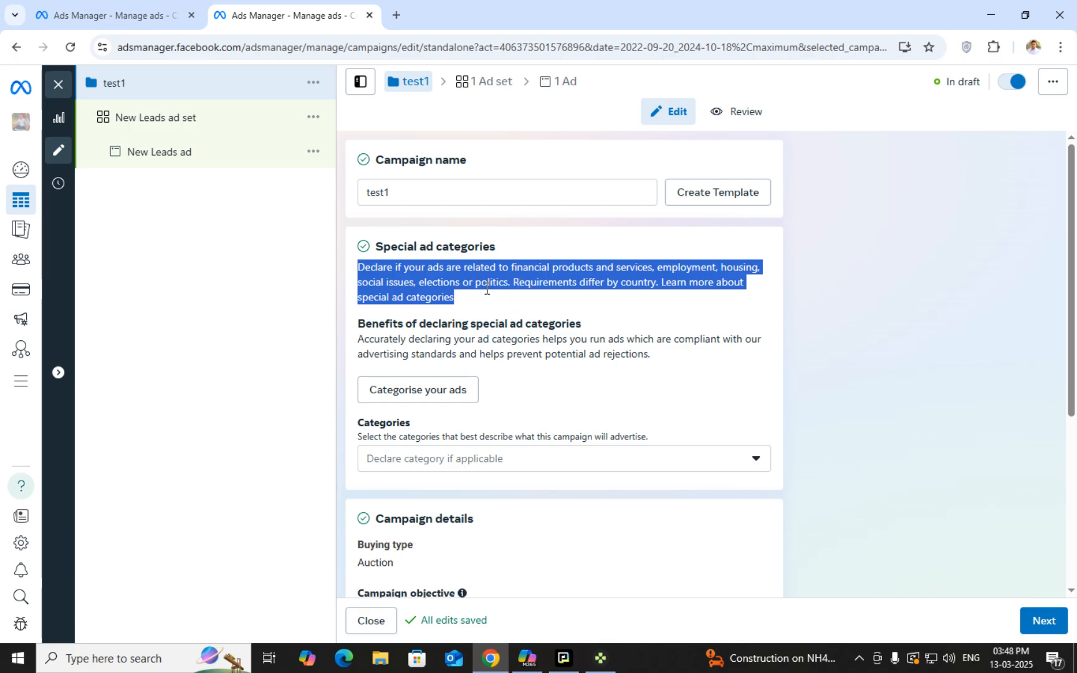
pyautogui.click(494, 284)
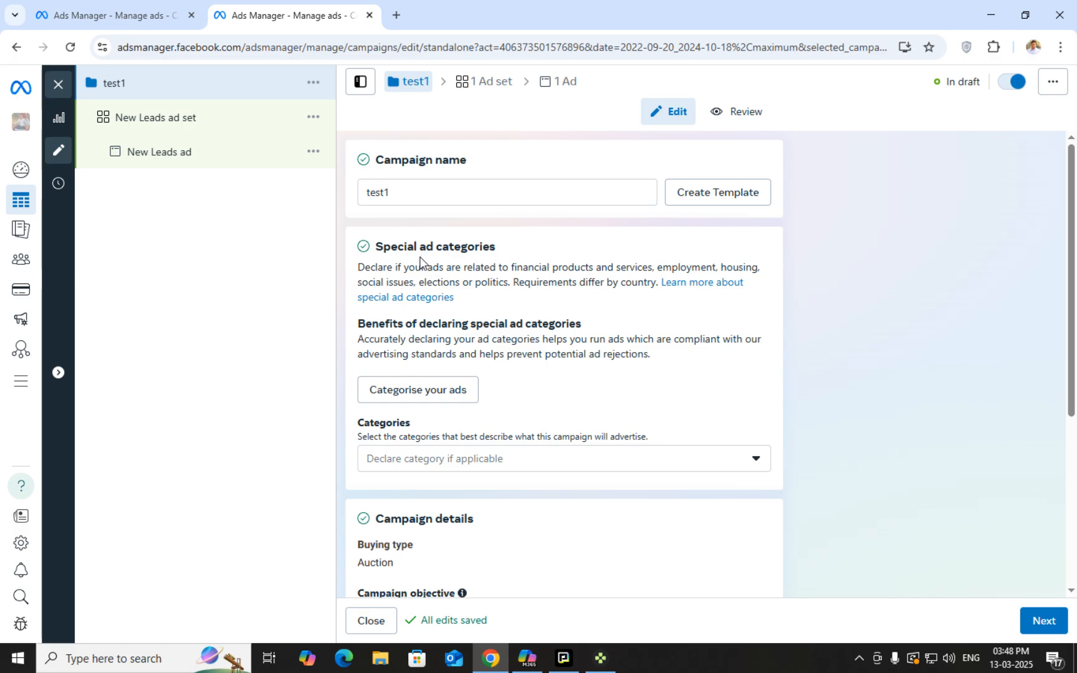
pyautogui.scroll(-1, 499, 340)
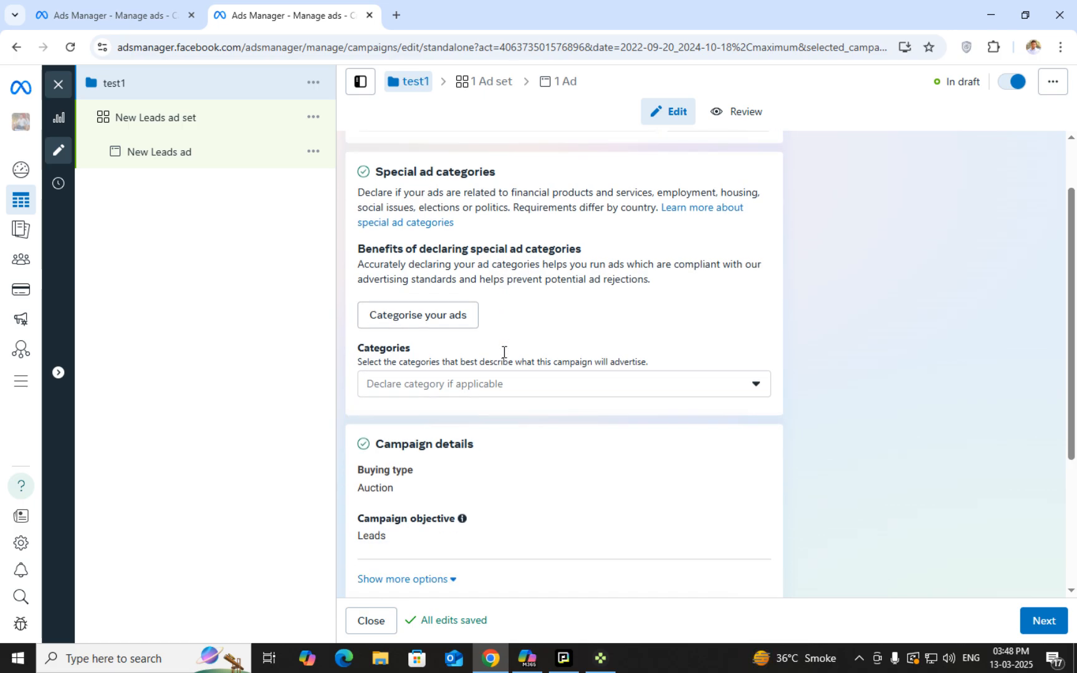
pyautogui.click(520, 385)
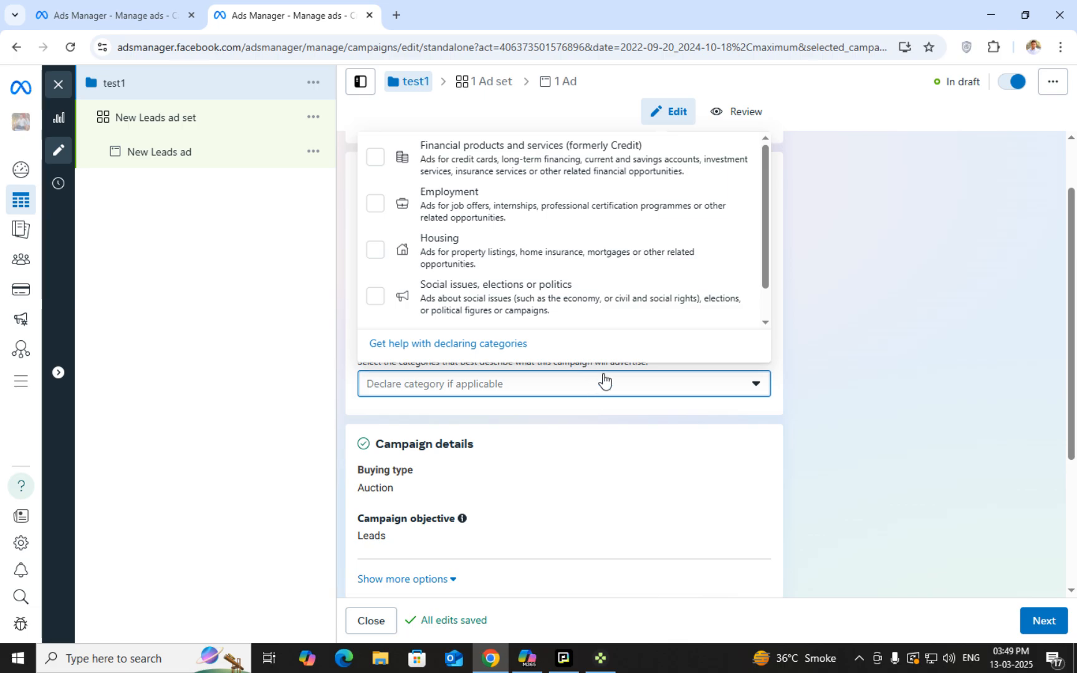
pyautogui.click(560, 386)
pyautogui.scroll(-3, 542, 411)
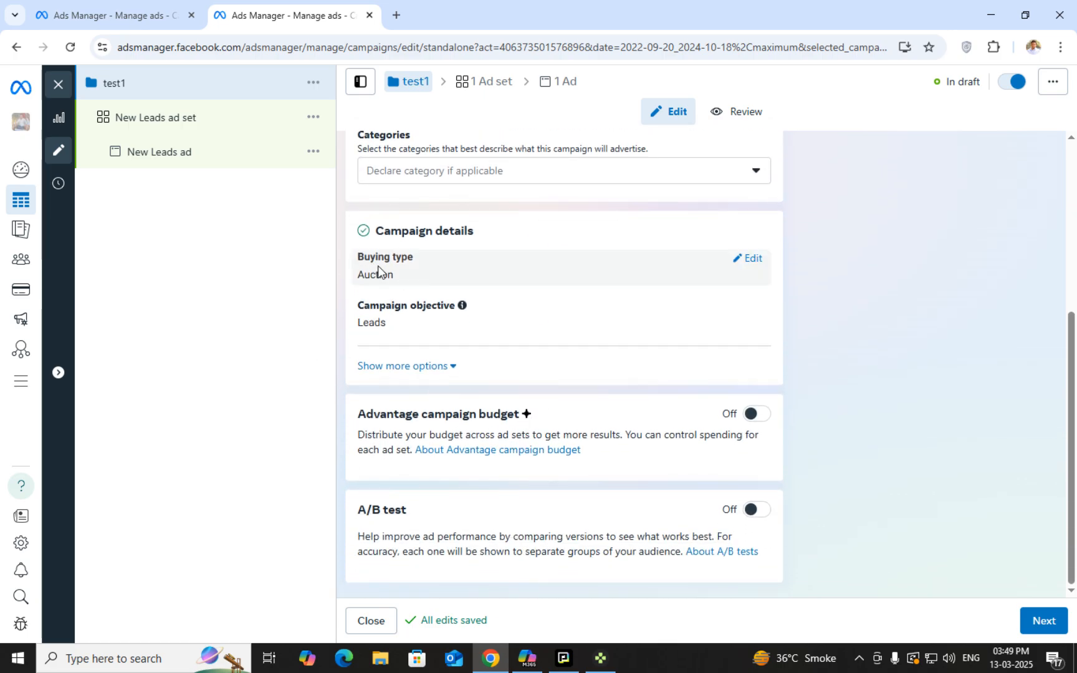
pyautogui.click(748, 258)
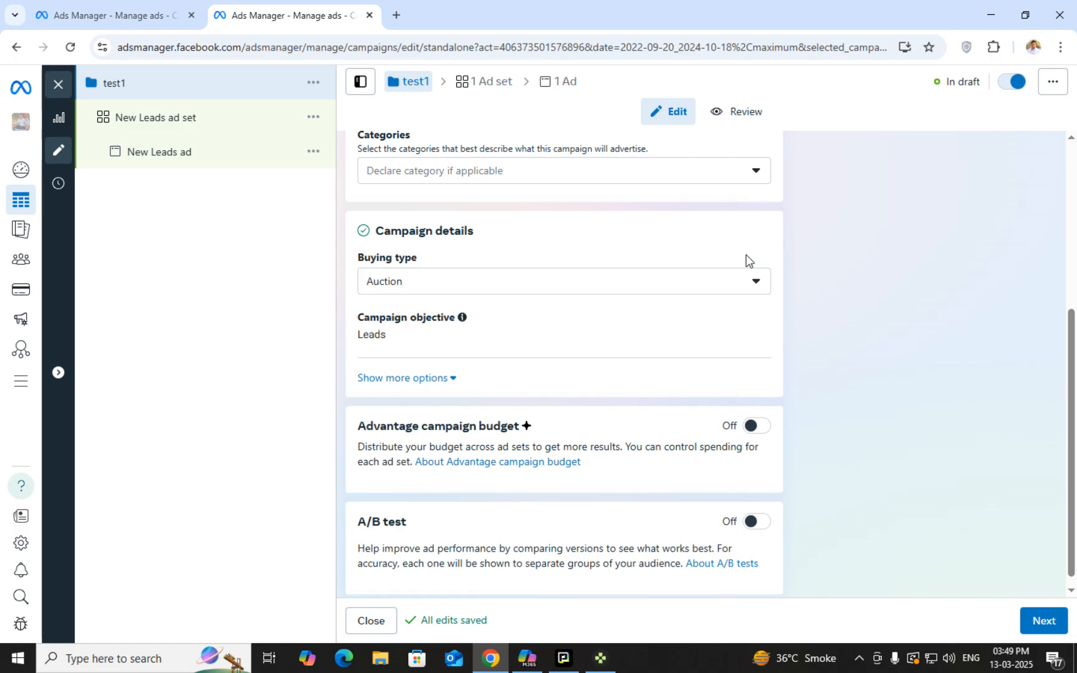
pyautogui.click(750, 281)
pyautogui.click(686, 314)
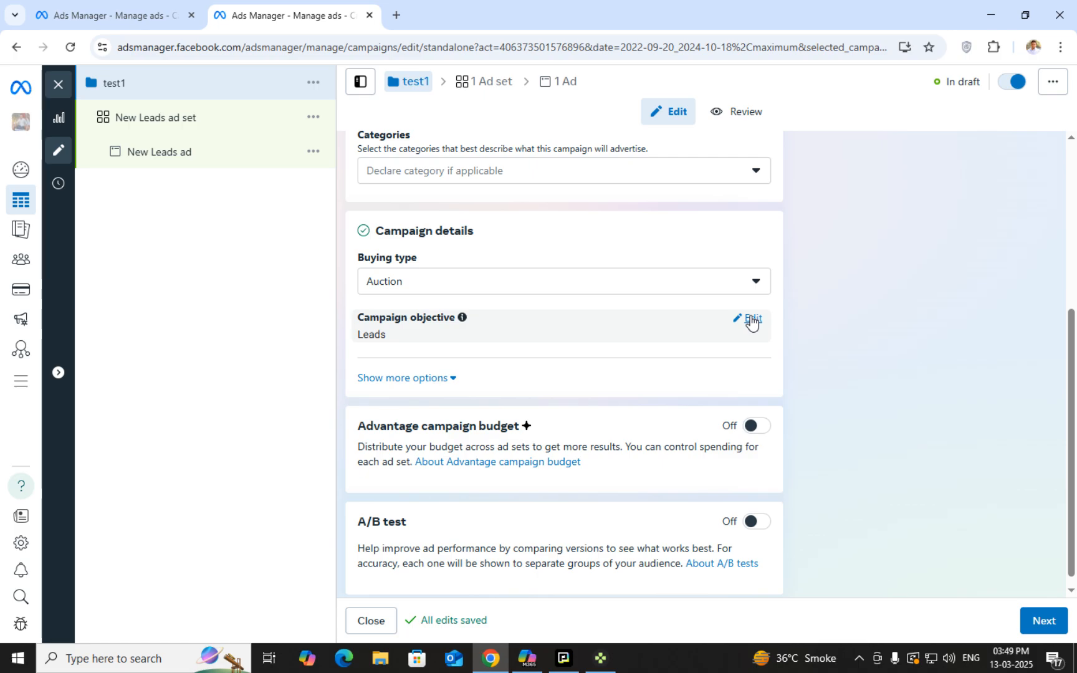
# Try Engagement as the objective, then return to Leads with Auction buying type
pyautogui.click(752, 319)
pyautogui.scroll(-2, 670, 485)
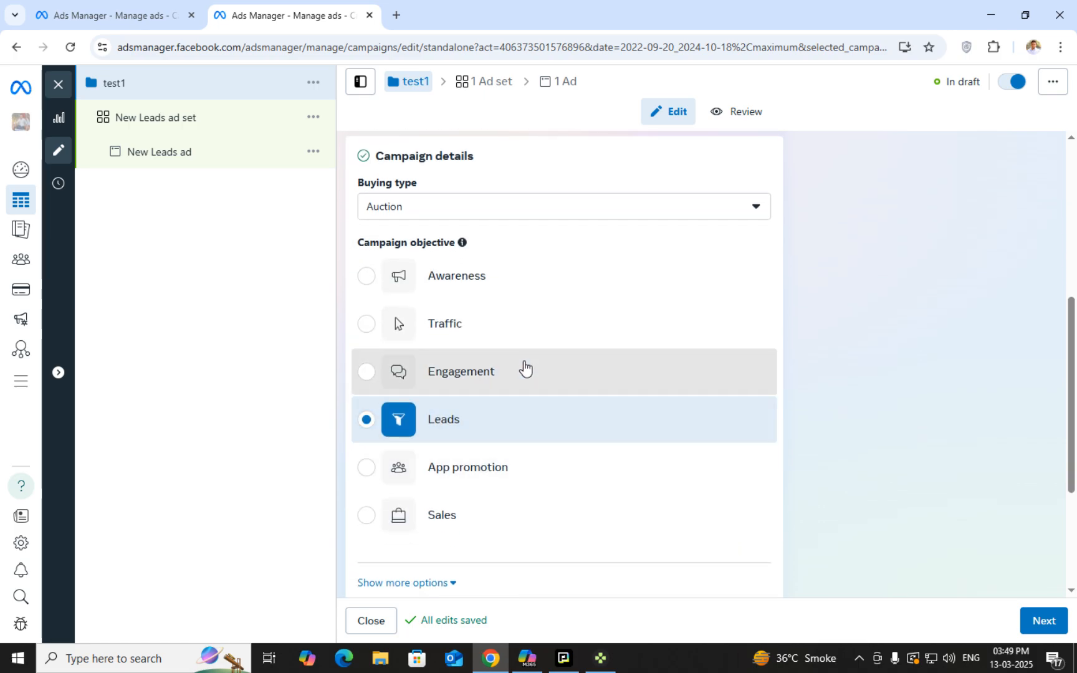
pyautogui.click(524, 369)
pyautogui.click(712, 216)
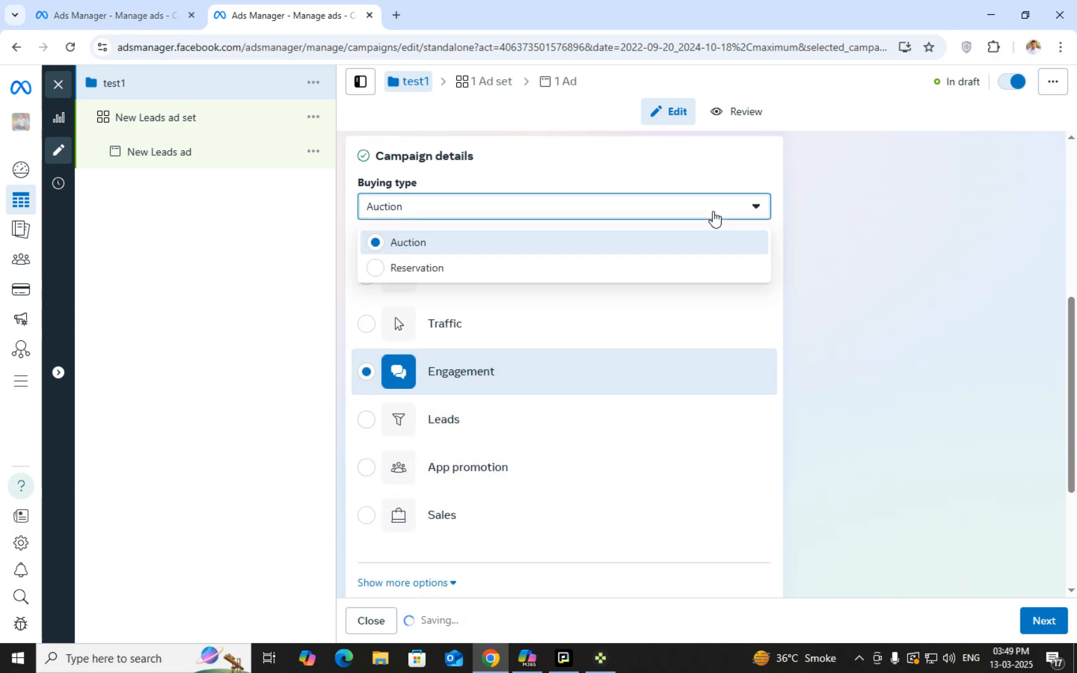
pyautogui.scroll(-3, 809, 286)
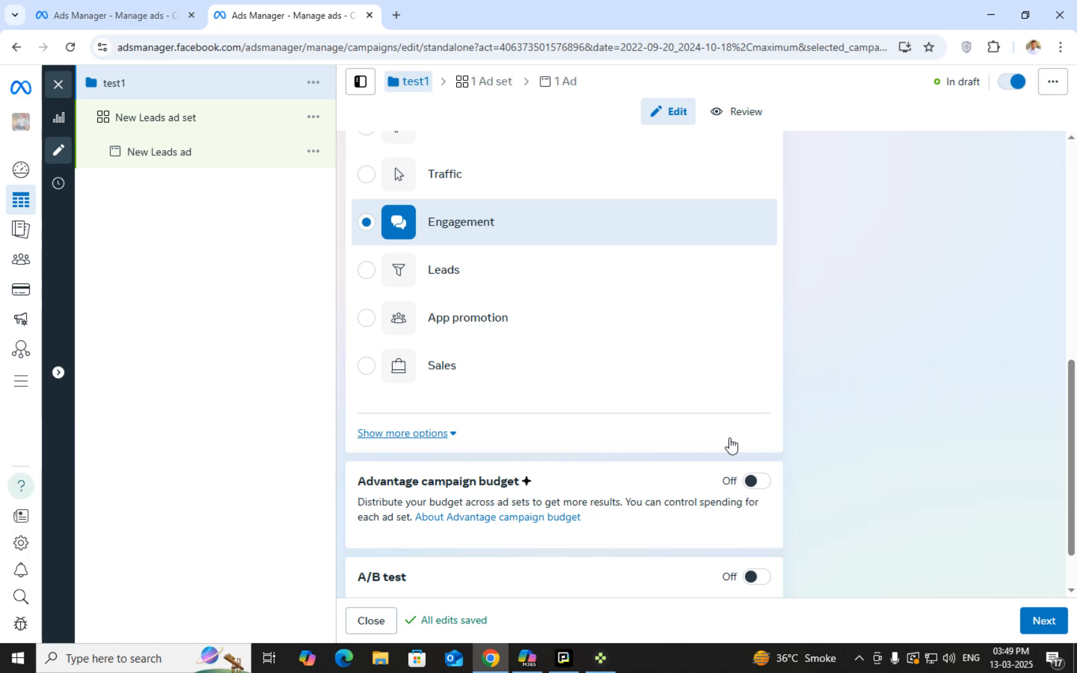
pyautogui.scroll(4, 723, 443)
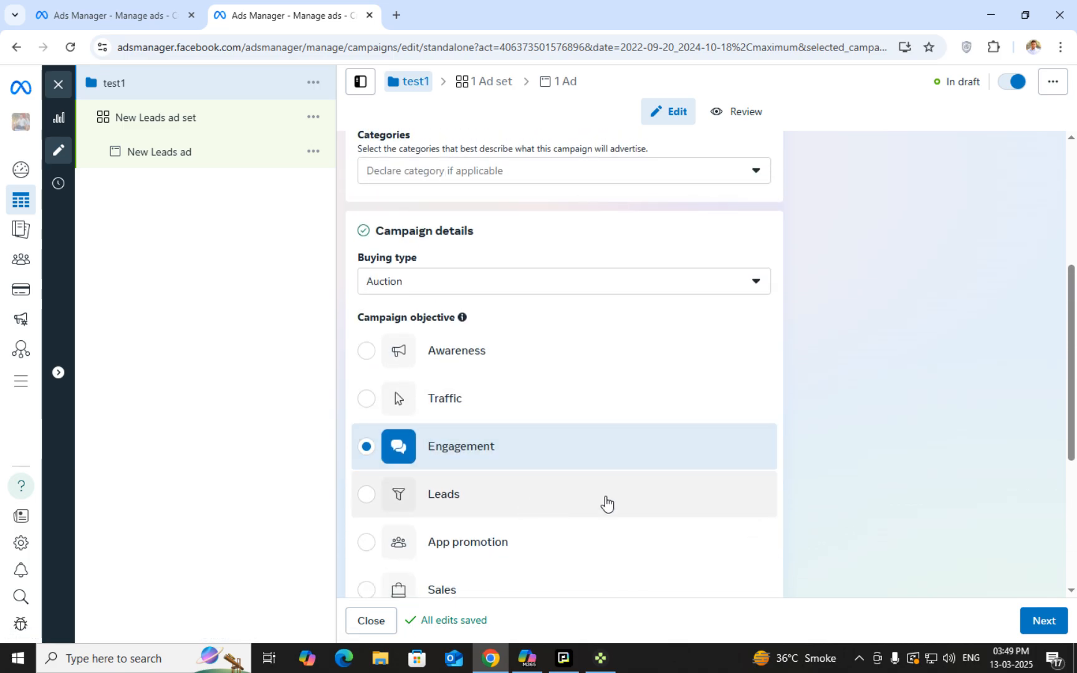
pyautogui.click(447, 502)
pyautogui.scroll(-1, 798, 245)
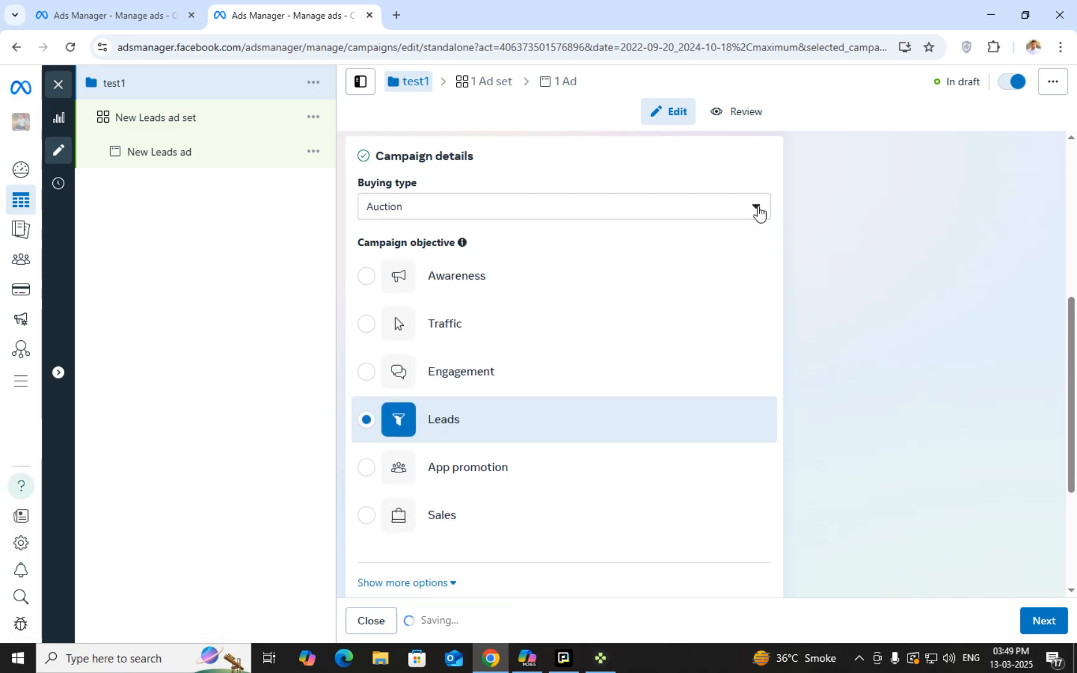
pyautogui.click(758, 210)
pyautogui.click(648, 242)
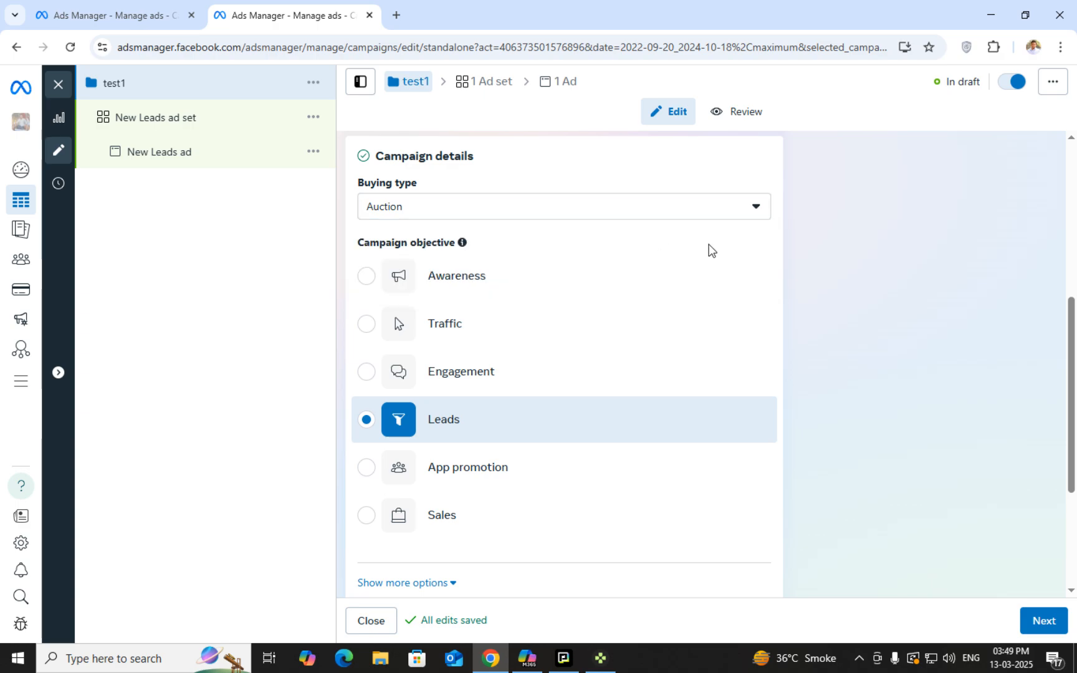
# Reveal the extra campaign options and start editing the campaign spending limit
pyautogui.scroll(-3, 772, 328)
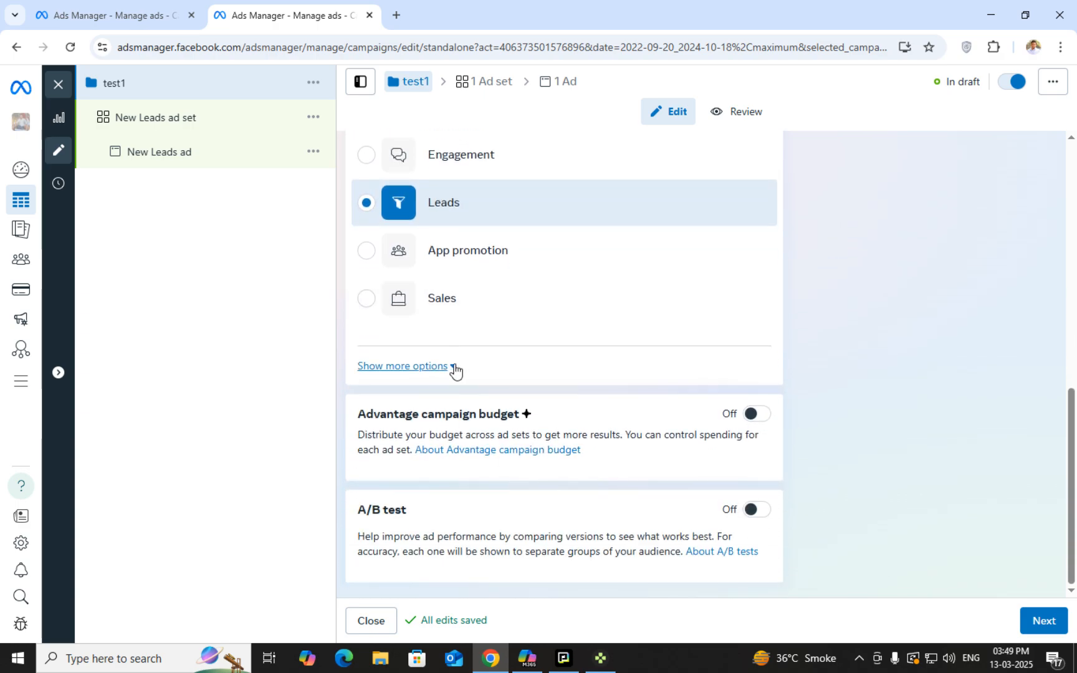
pyautogui.click(451, 366)
pyautogui.scroll(-1, 680, 462)
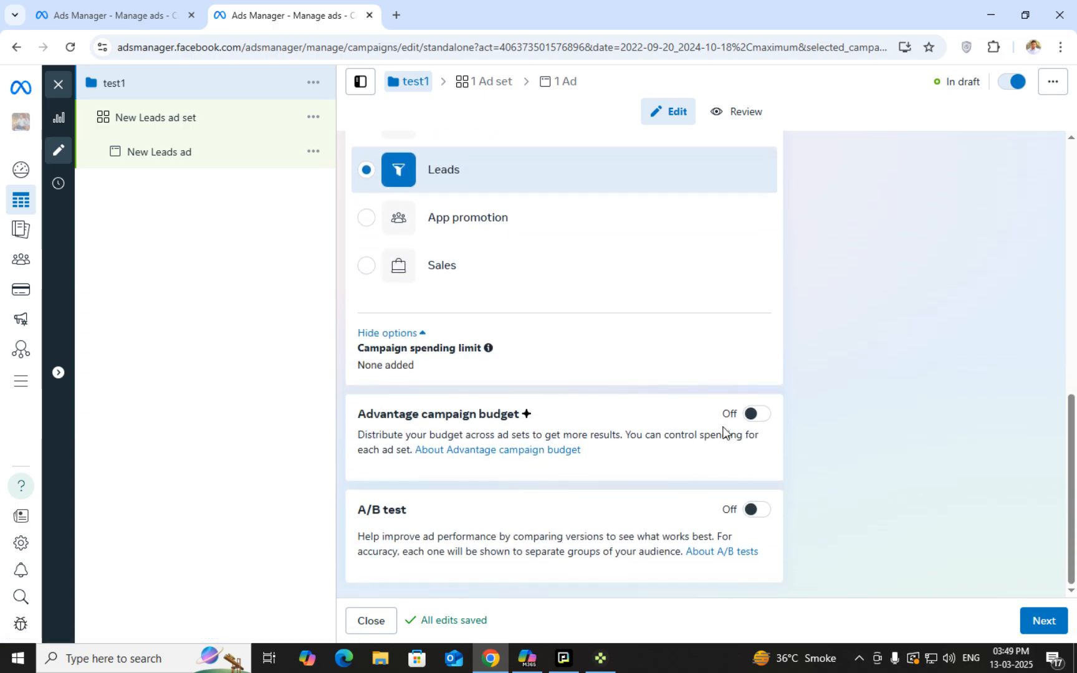
pyautogui.moveTo(390, 362)
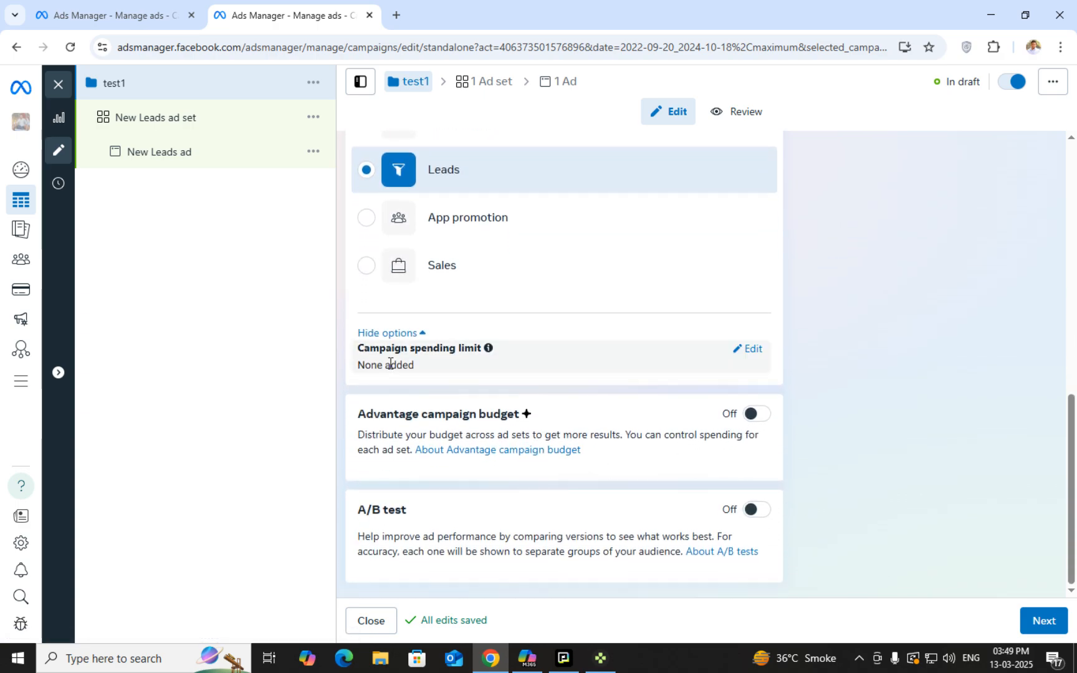
pyautogui.click(749, 353)
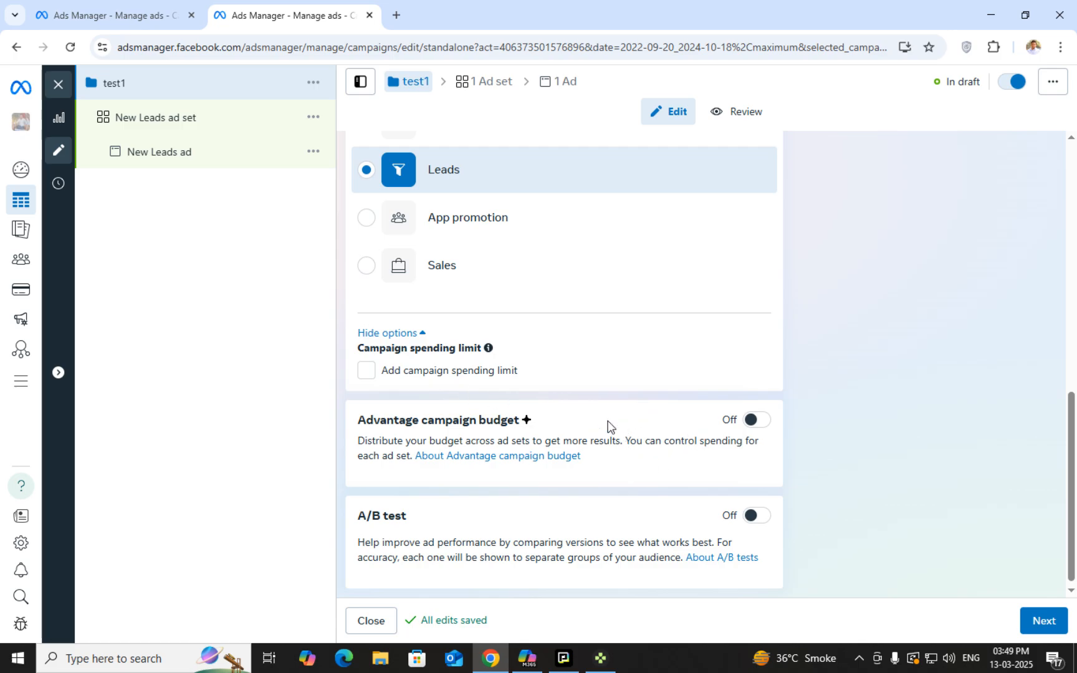
pyautogui.scroll(-1, 608, 435)
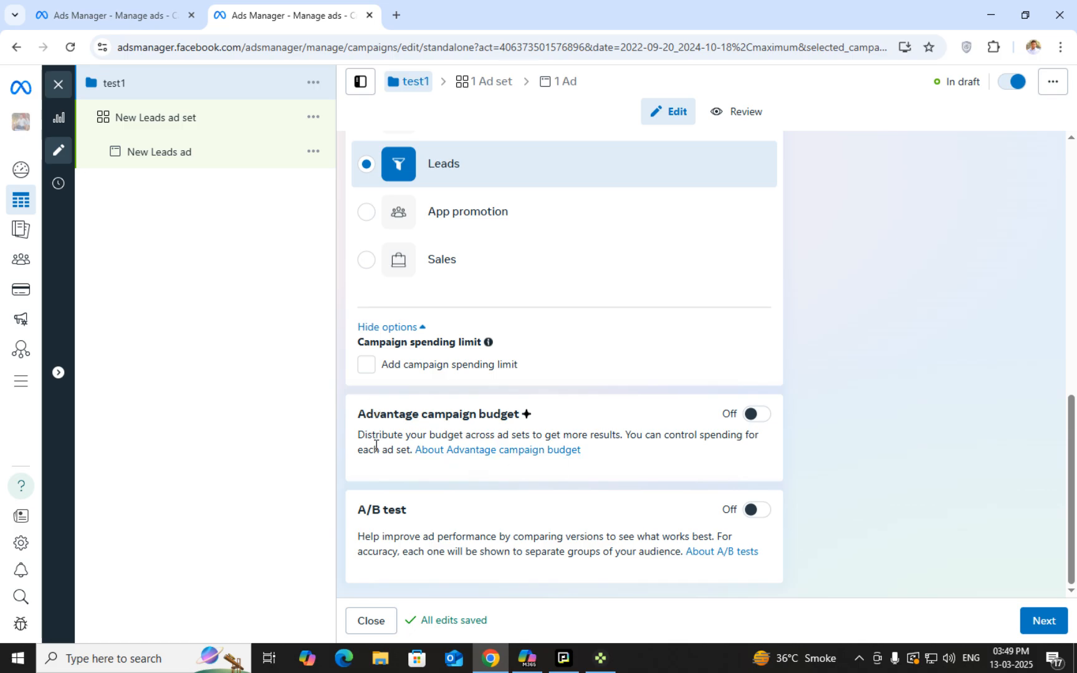
pyautogui.doubleClick(375, 414)
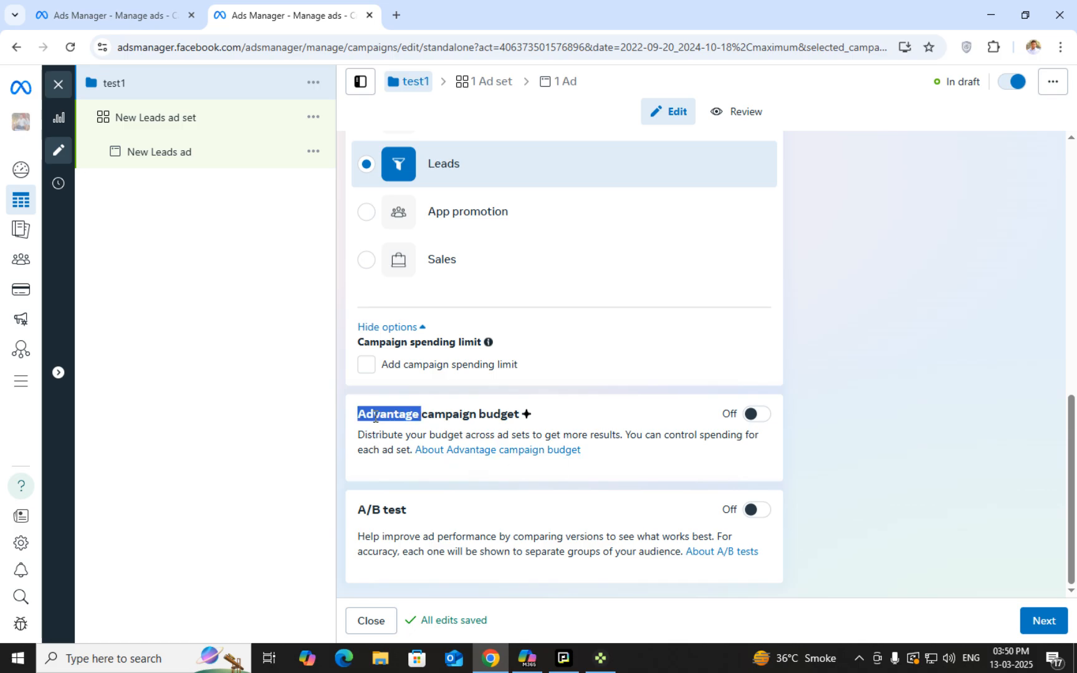
pyautogui.doubleClick(435, 414)
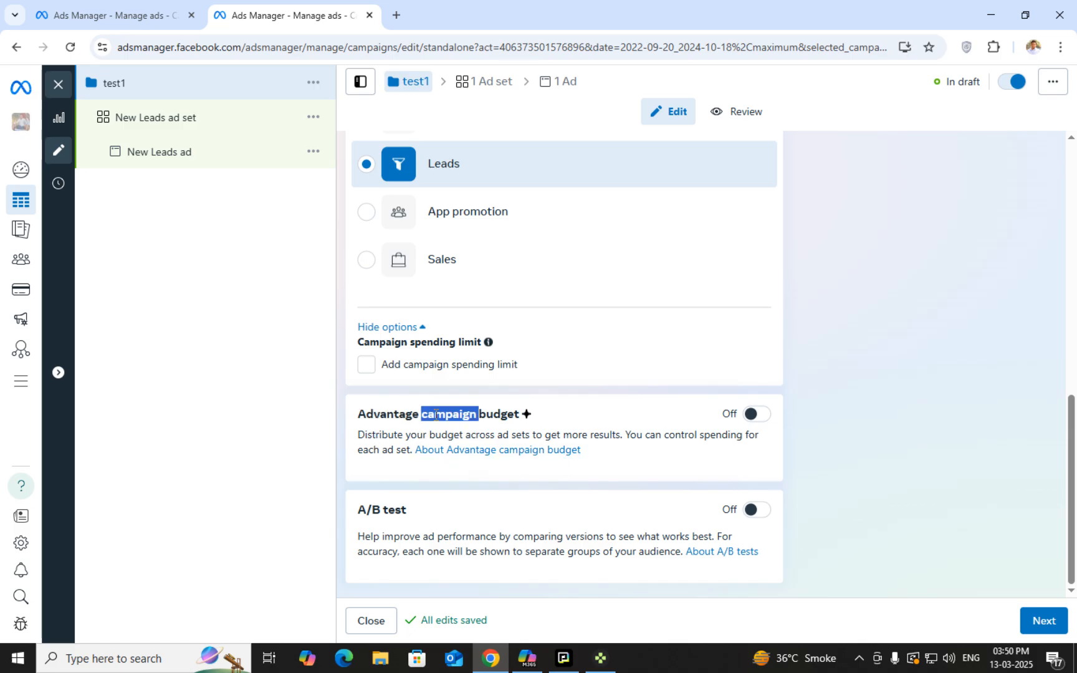
pyautogui.click(419, 414)
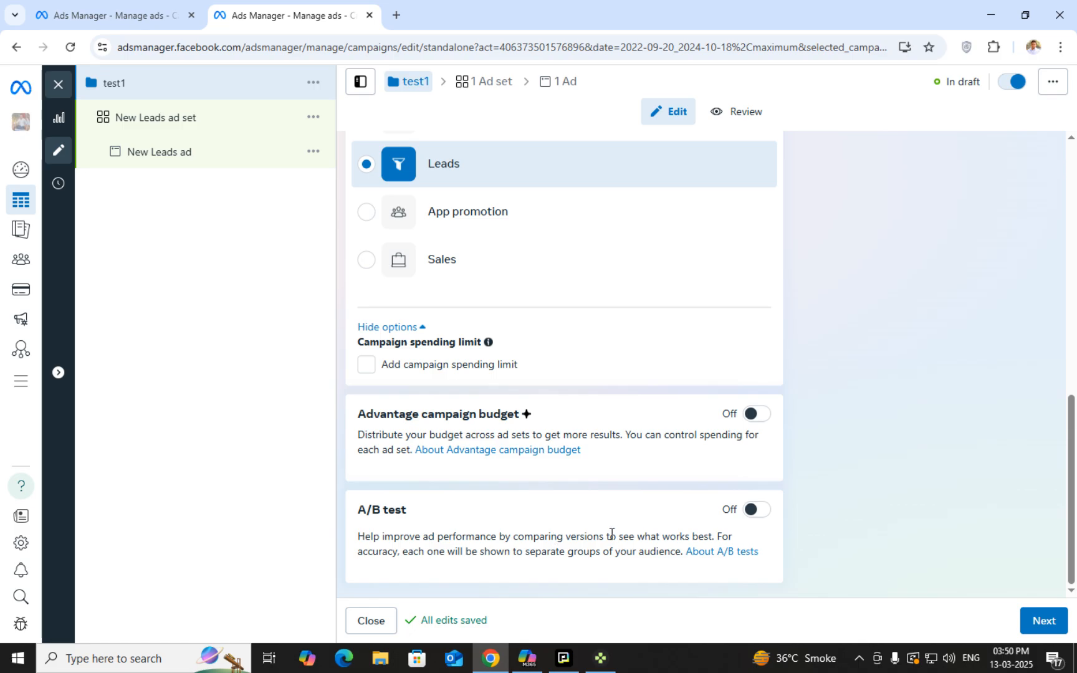
pyautogui.click(758, 510)
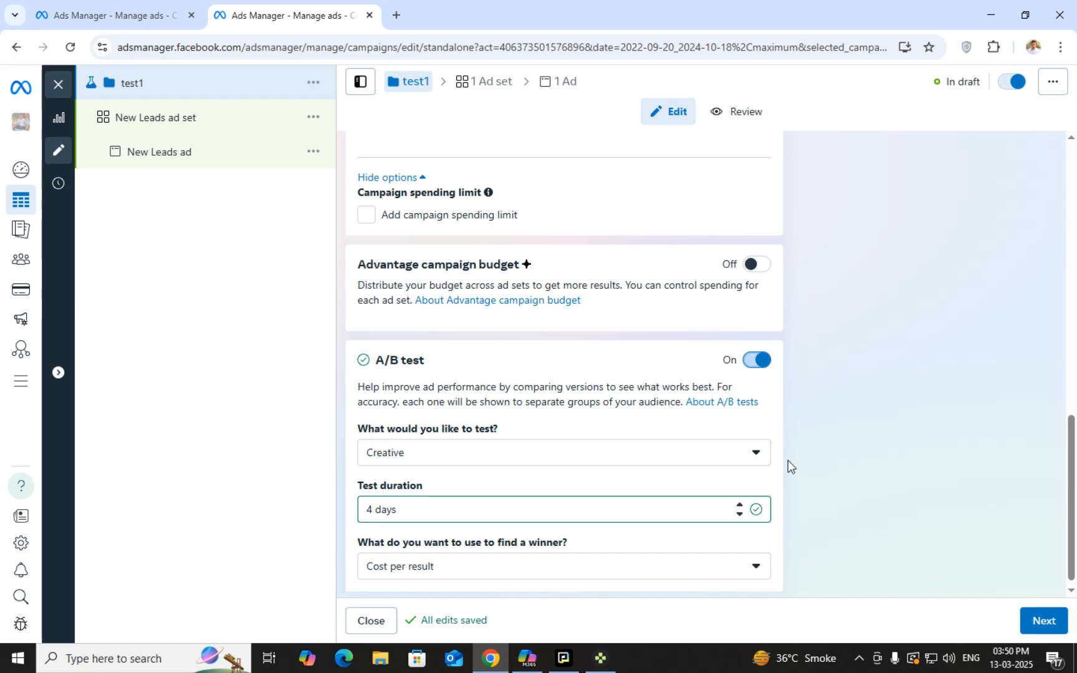
pyautogui.click(751, 364)
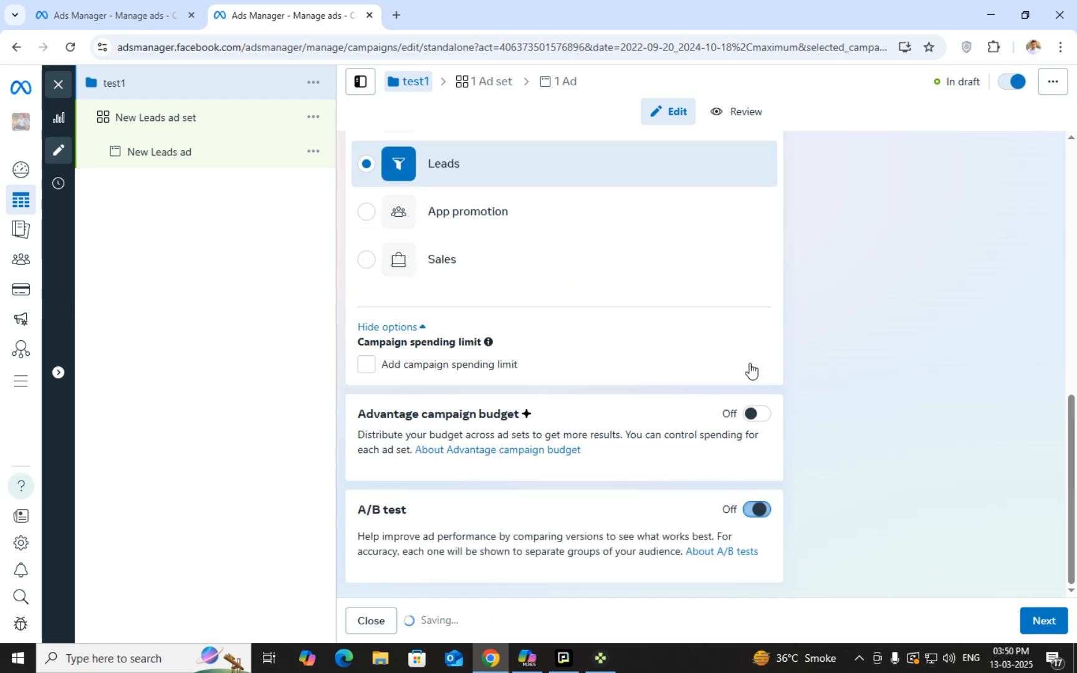
# Advance to the New Leads ad set and scroll to Conversion location, currently Website
pyautogui.click(1041, 623)
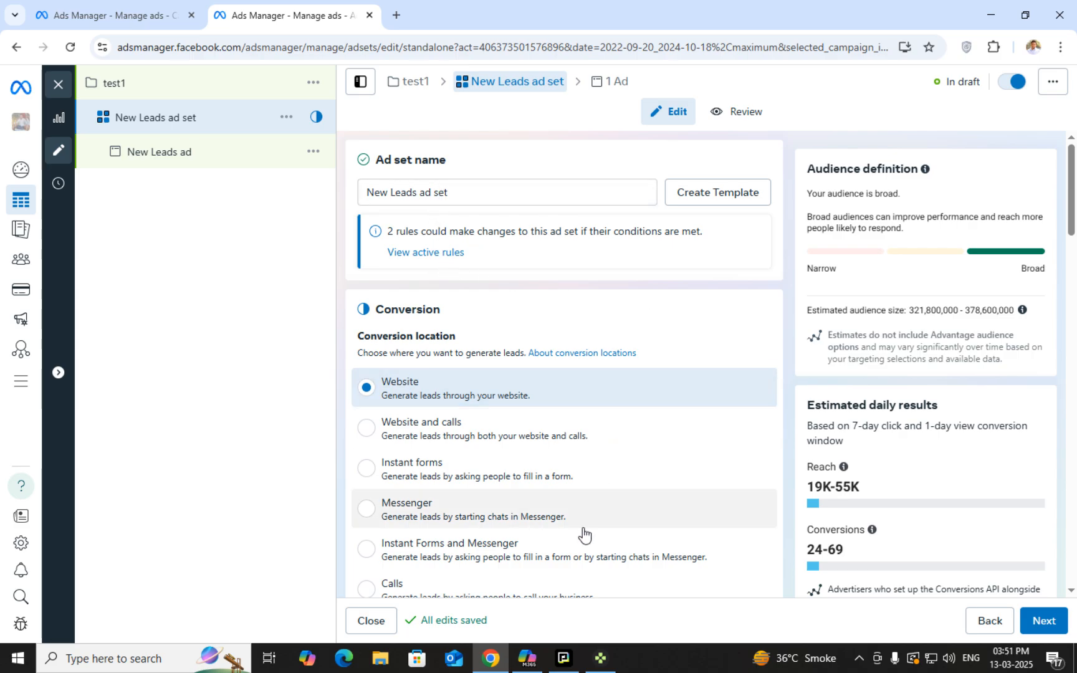
pyautogui.scroll(-1, 571, 495)
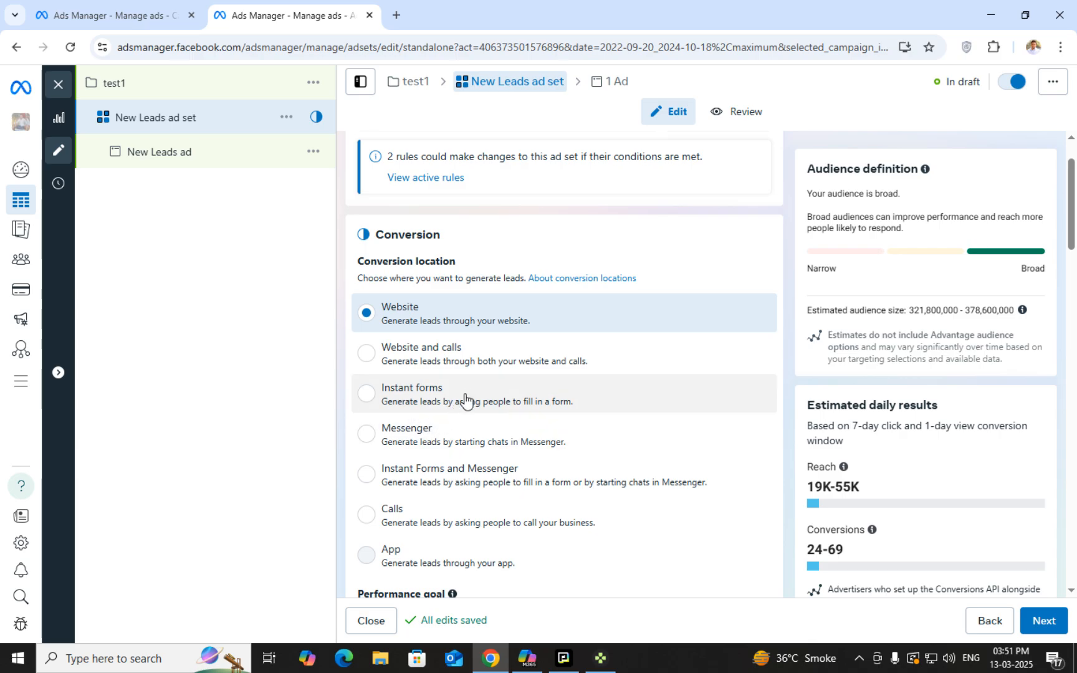
pyautogui.doubleClick(383, 261)
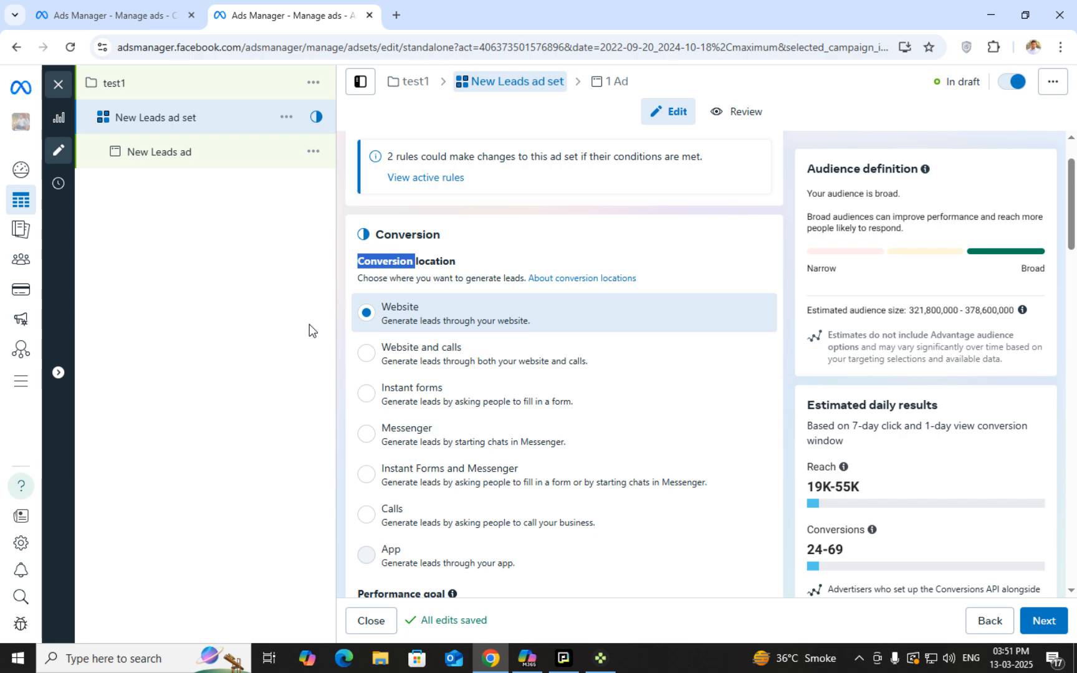
pyautogui.scroll(-1, 359, 379)
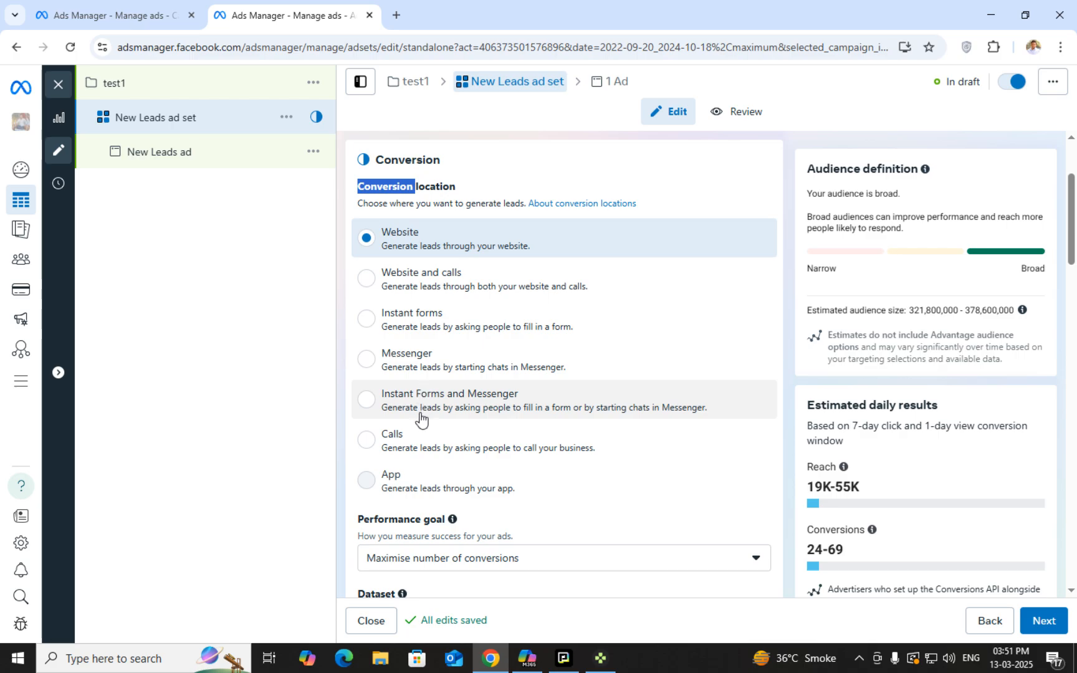
pyautogui.moveTo(434, 486)
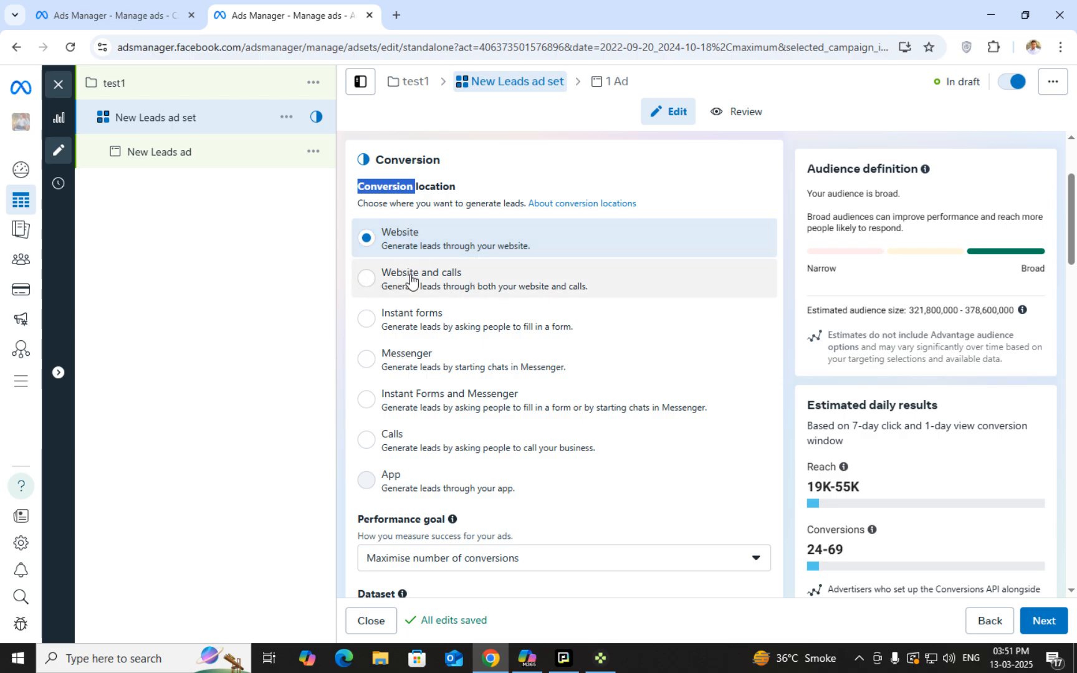
# Try Messenger and Calls as the conversion location, then settle on Instant forms
pyautogui.click(406, 319)
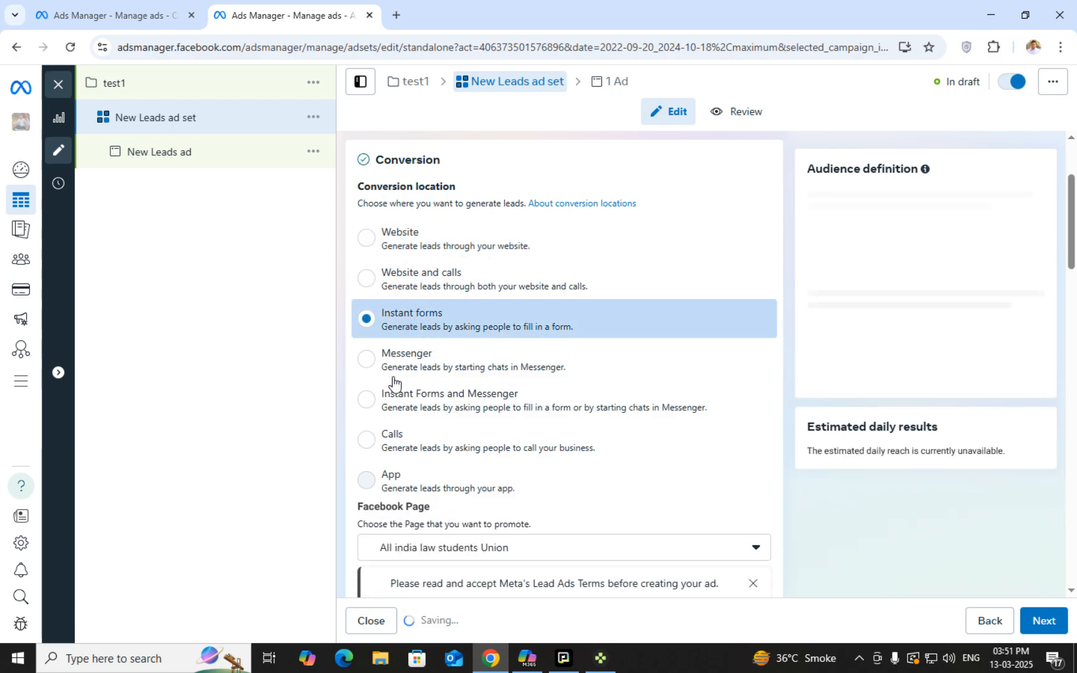
pyautogui.click(396, 361)
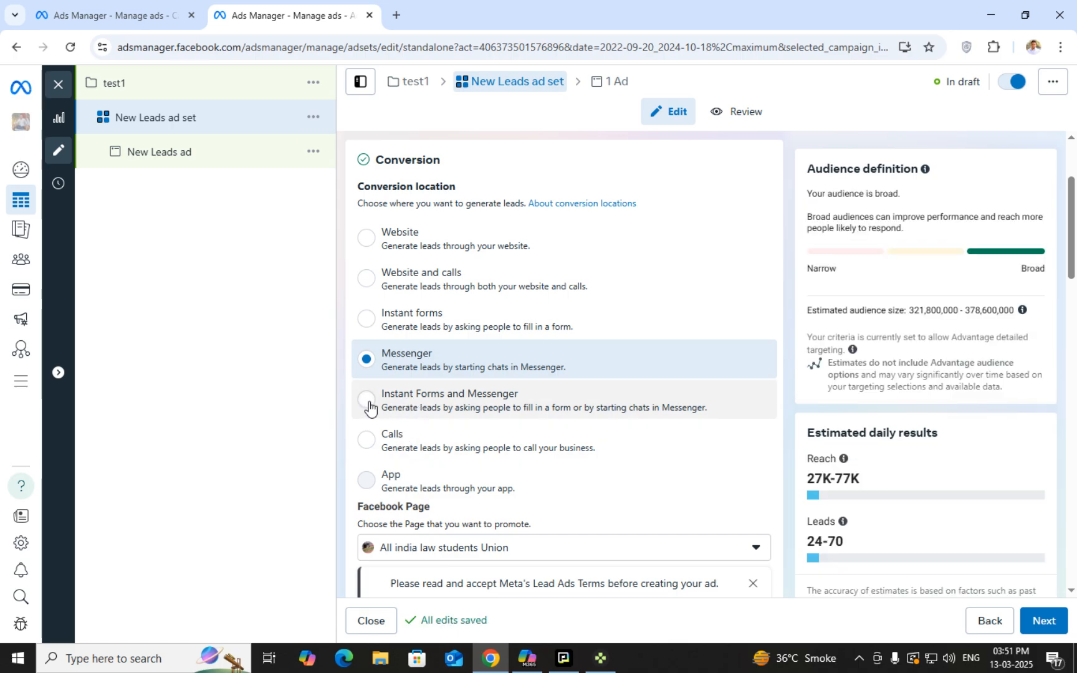
pyautogui.click(389, 453)
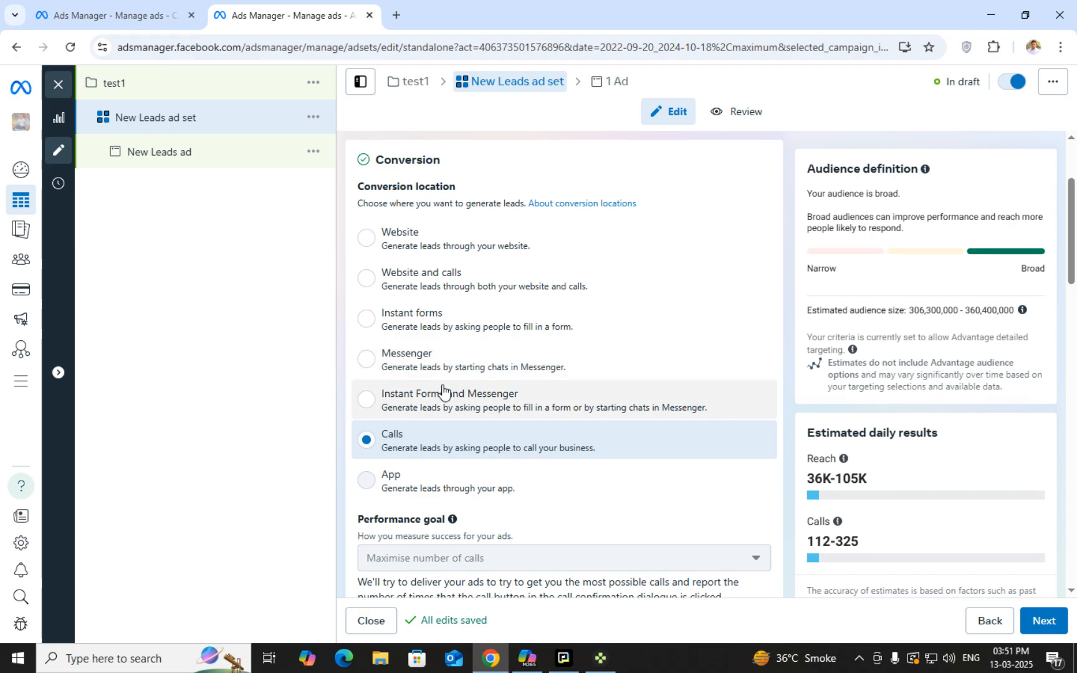
pyautogui.click(366, 319)
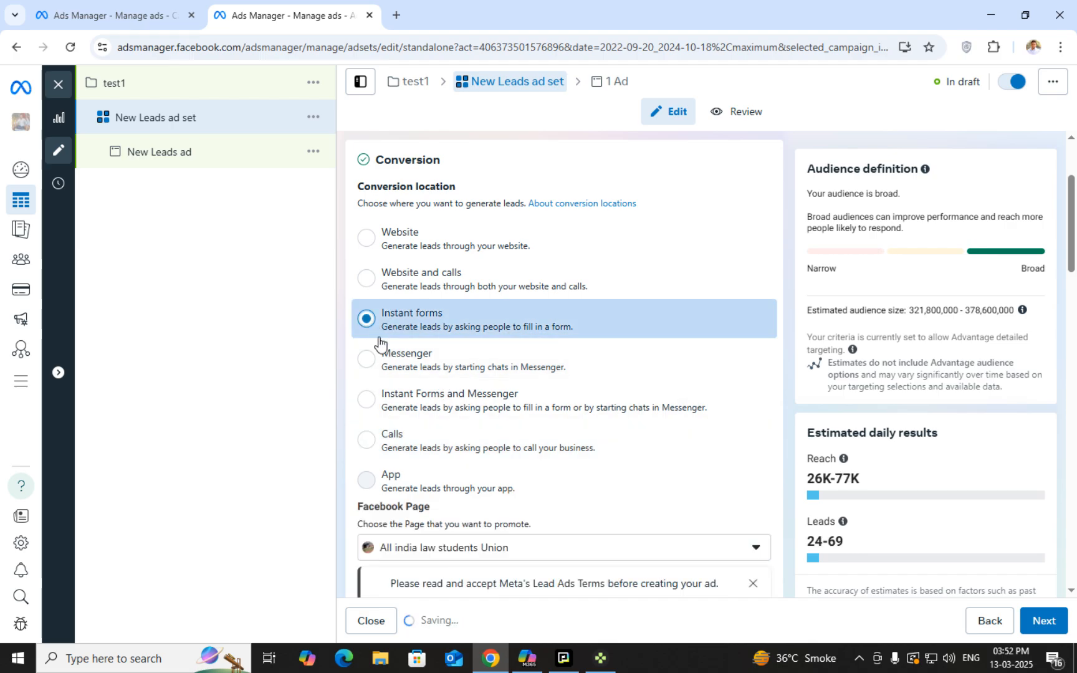
pyautogui.scroll(-4, 474, 402)
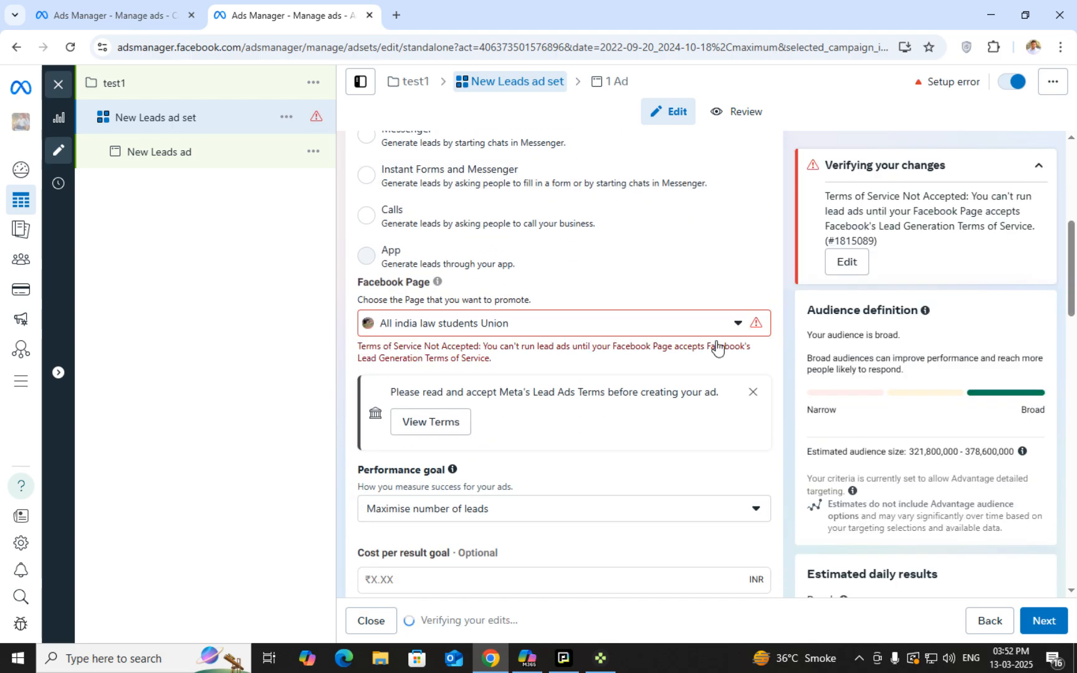
# Choose the Shop easy page as the Facebook Page to promote
pyautogui.click(680, 330)
pyautogui.scroll(-3, 637, 447)
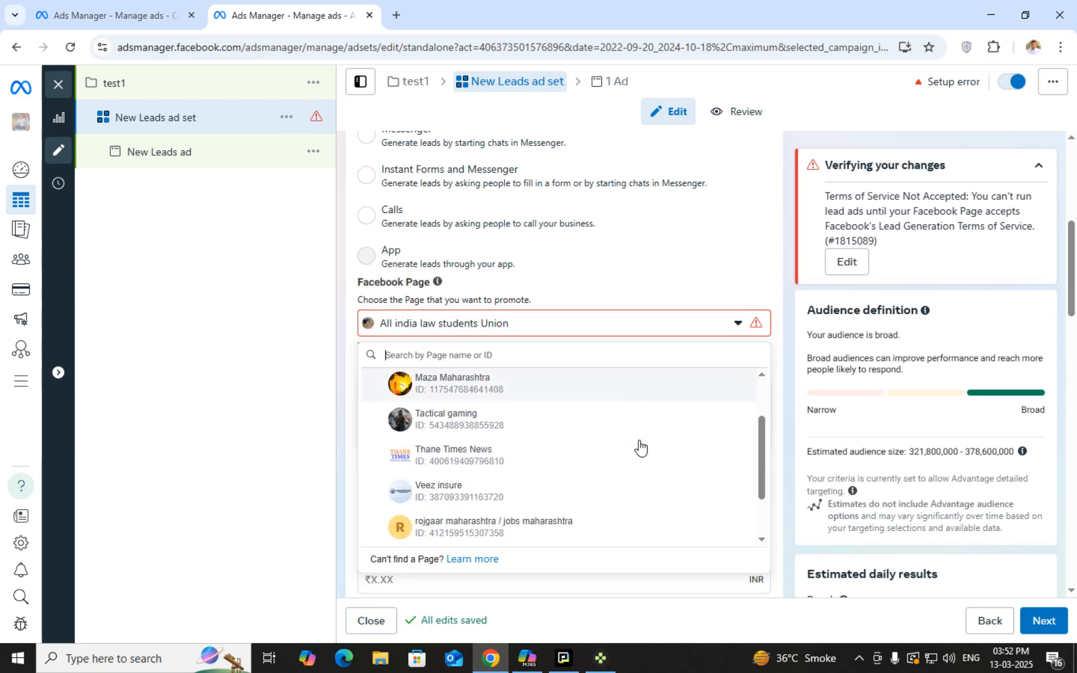
pyautogui.scroll(4, 637, 481)
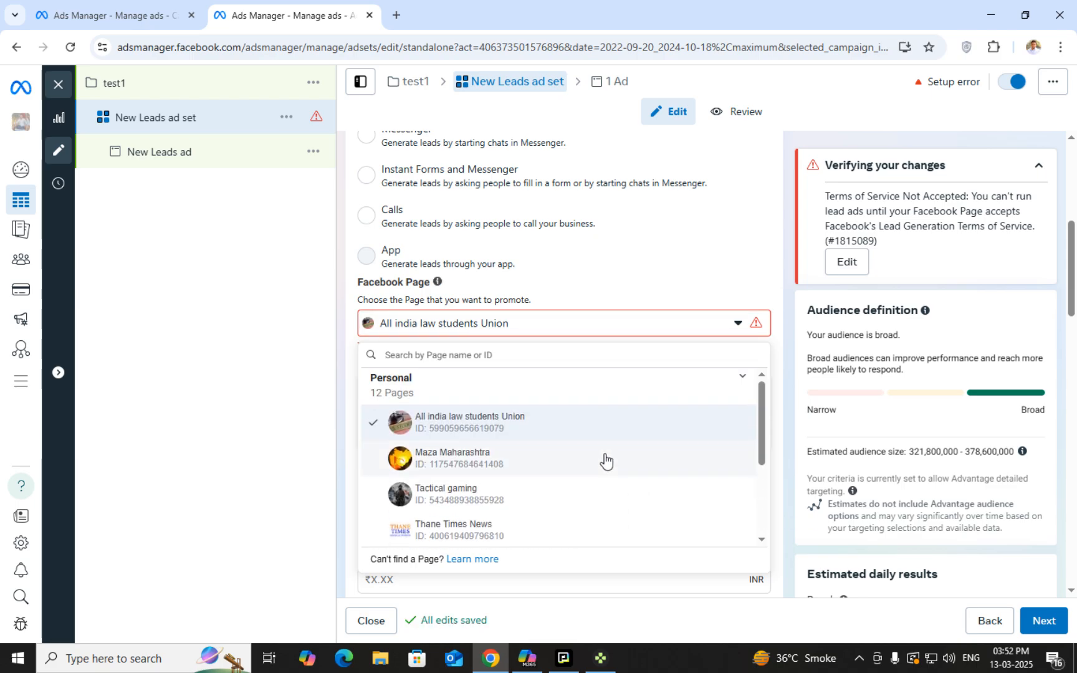
pyautogui.scroll(-3, 571, 503)
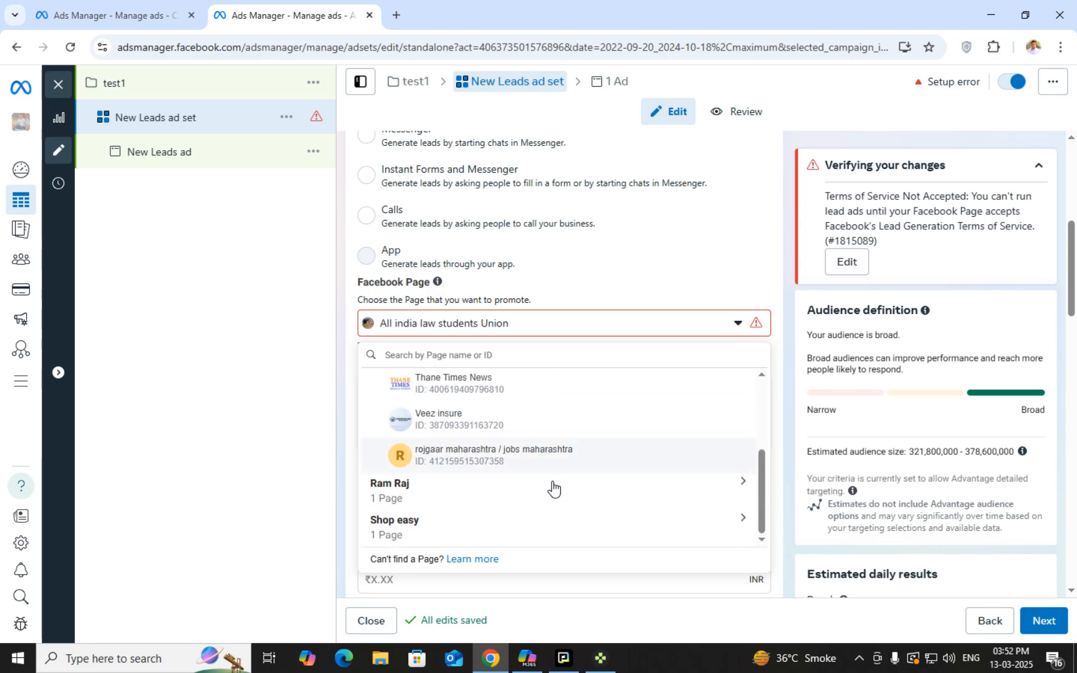
pyautogui.click(382, 530)
pyautogui.scroll(-1, 539, 517)
pyautogui.click(520, 531)
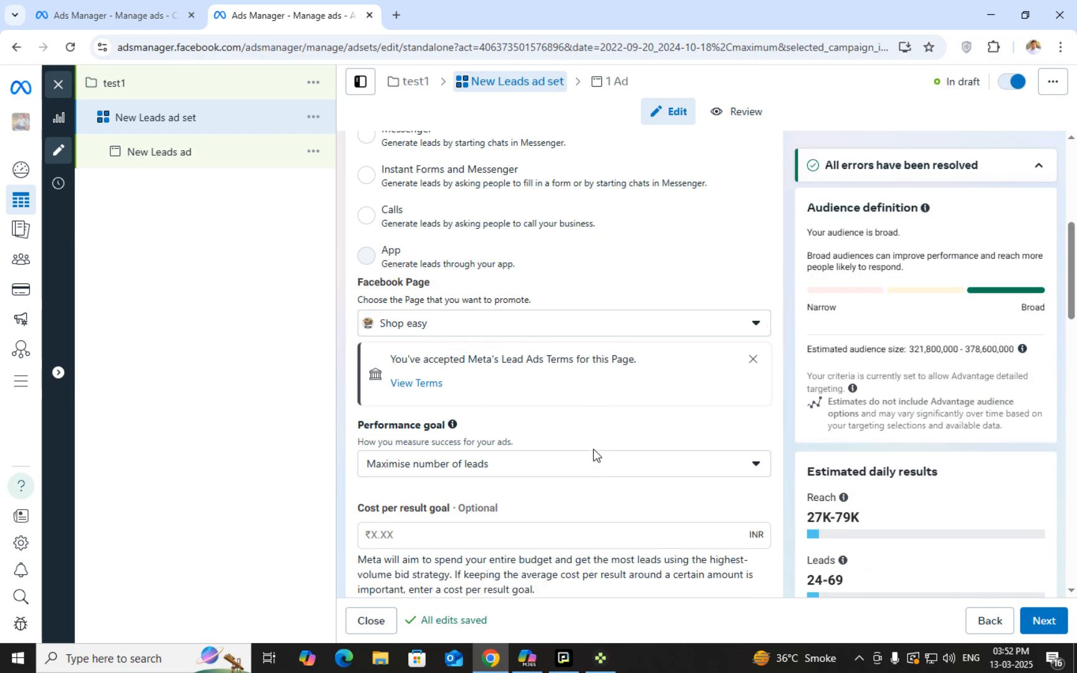
pyautogui.scroll(-1, 517, 449)
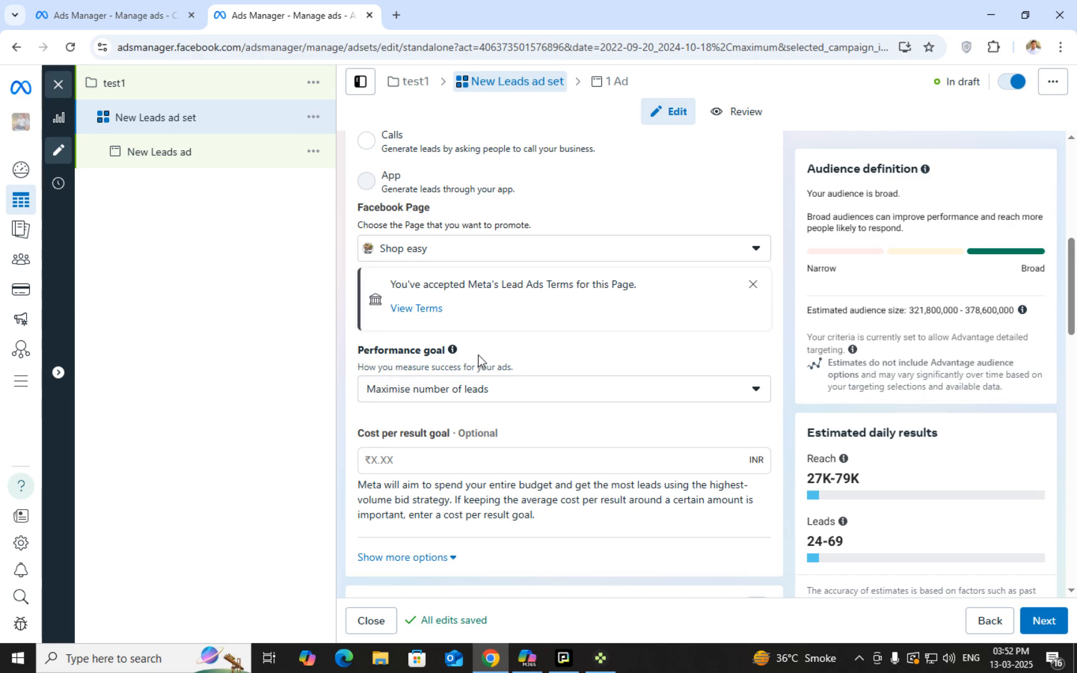
# Try Maximise number of conversion leads, then switch back to Maximise number of leads
pyautogui.click(498, 387)
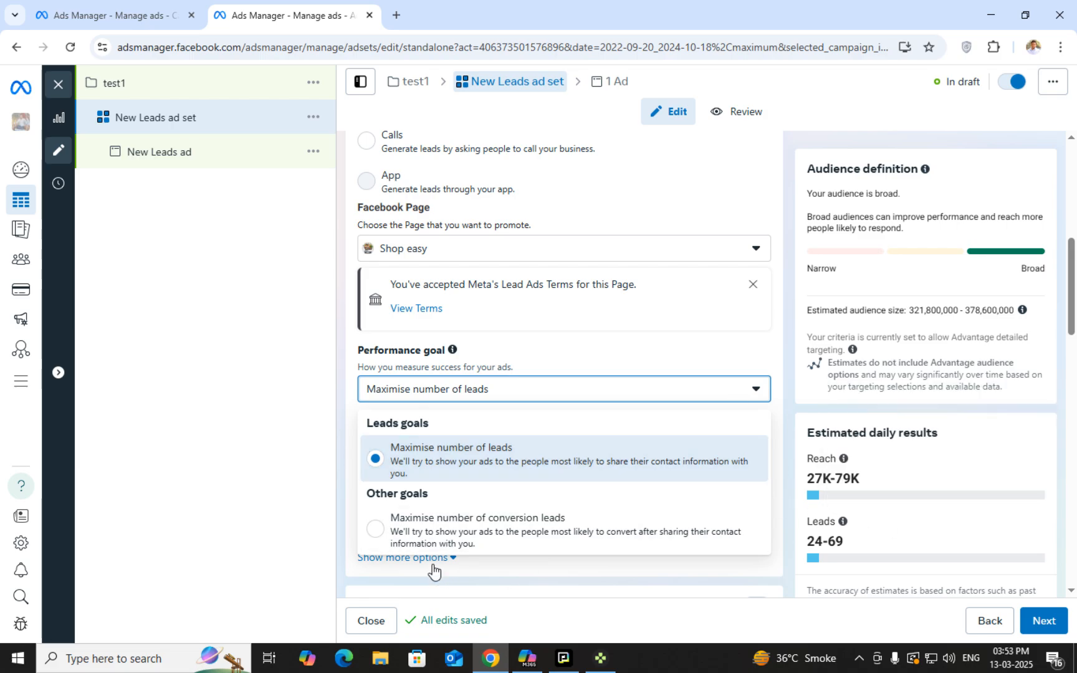
pyautogui.click(367, 534)
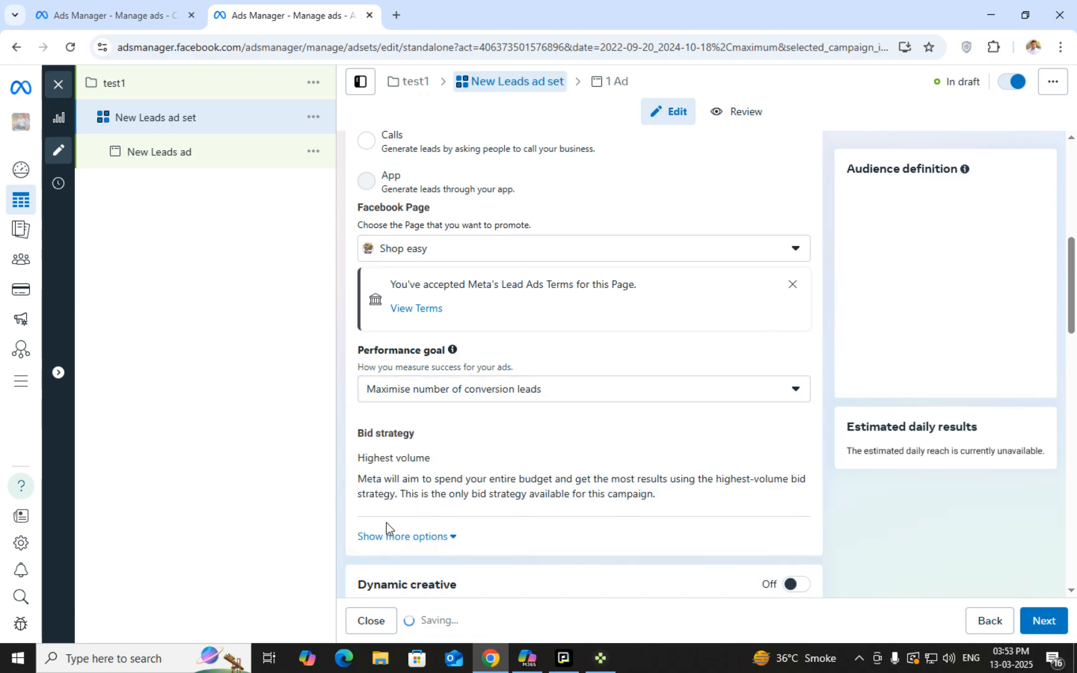
pyautogui.click(466, 389)
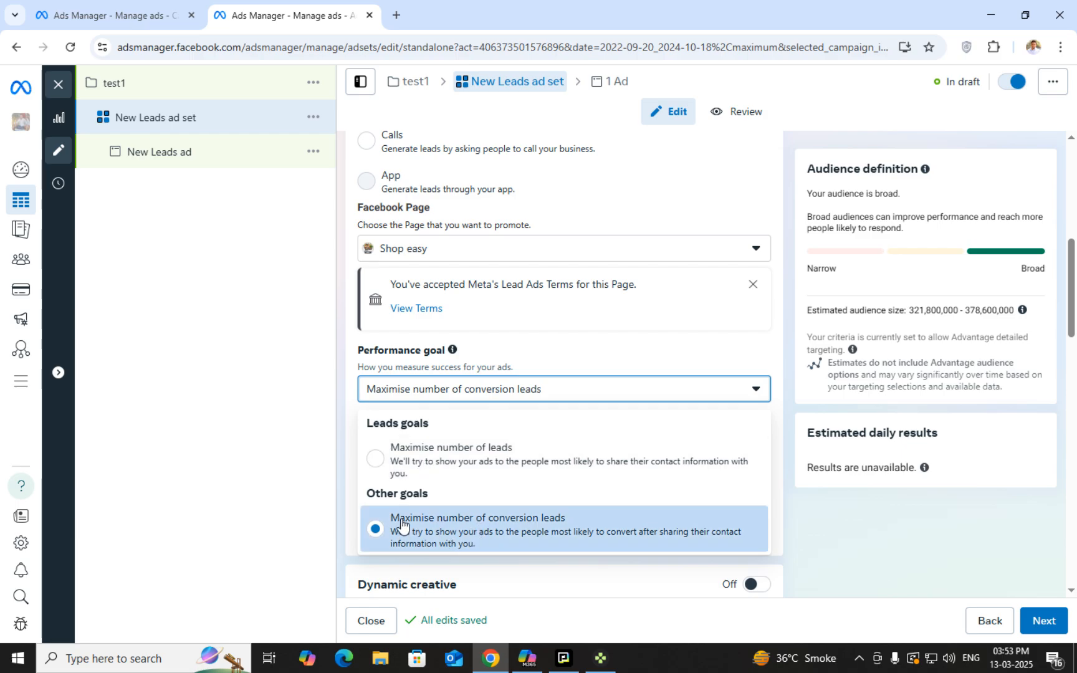
pyautogui.scroll(-3, 471, 508)
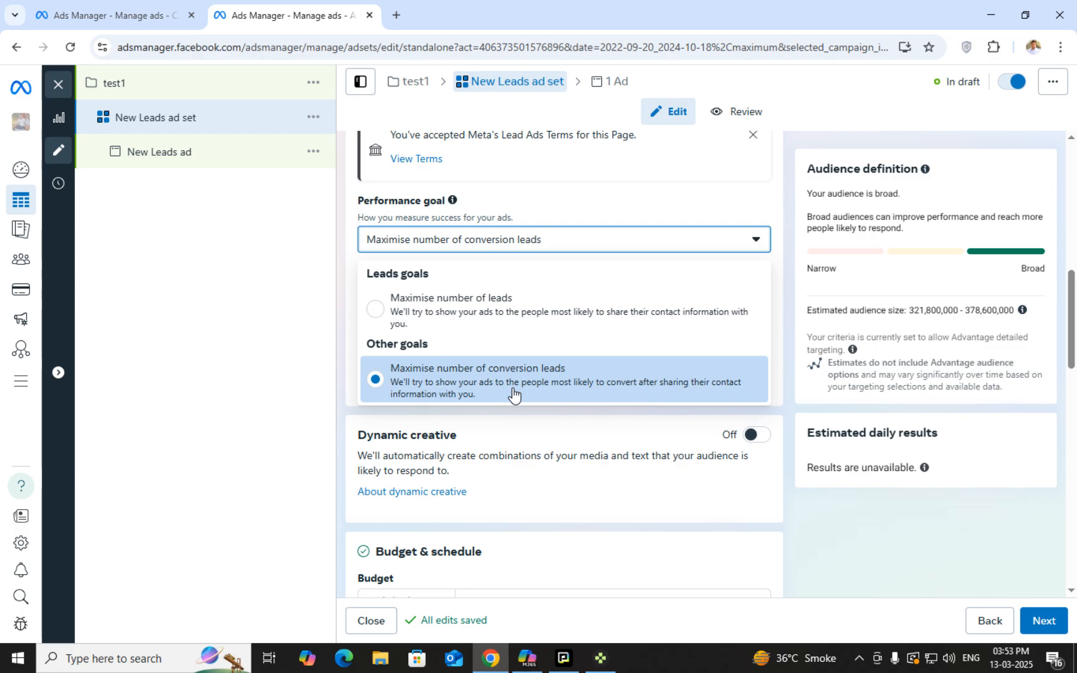
pyautogui.click(538, 305)
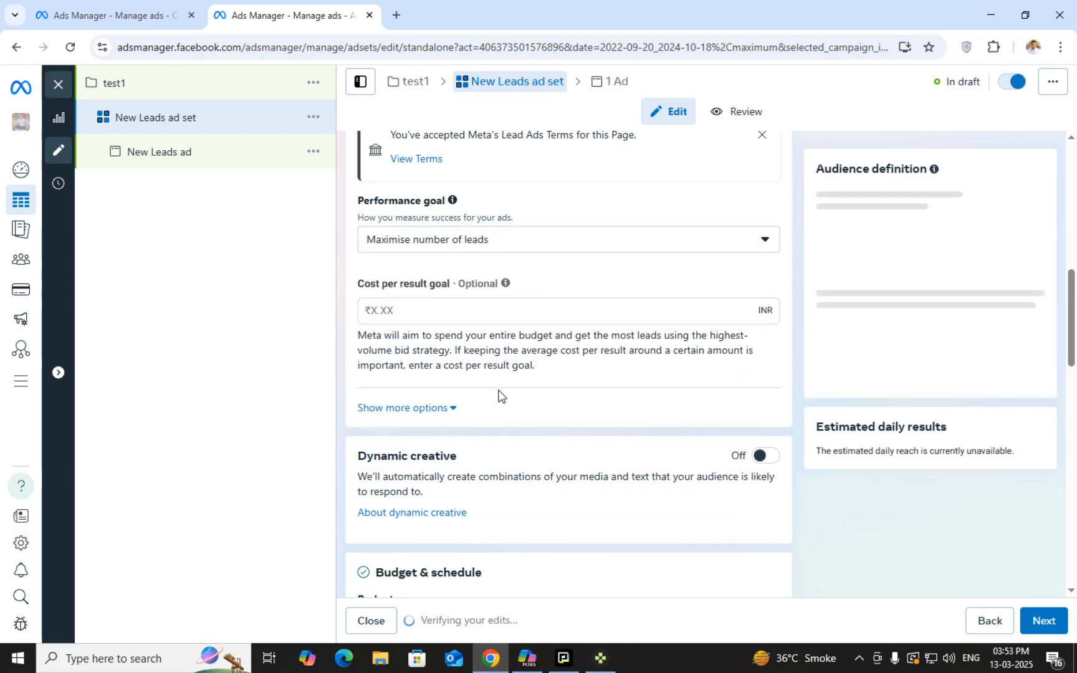
pyautogui.scroll(1, 556, 433)
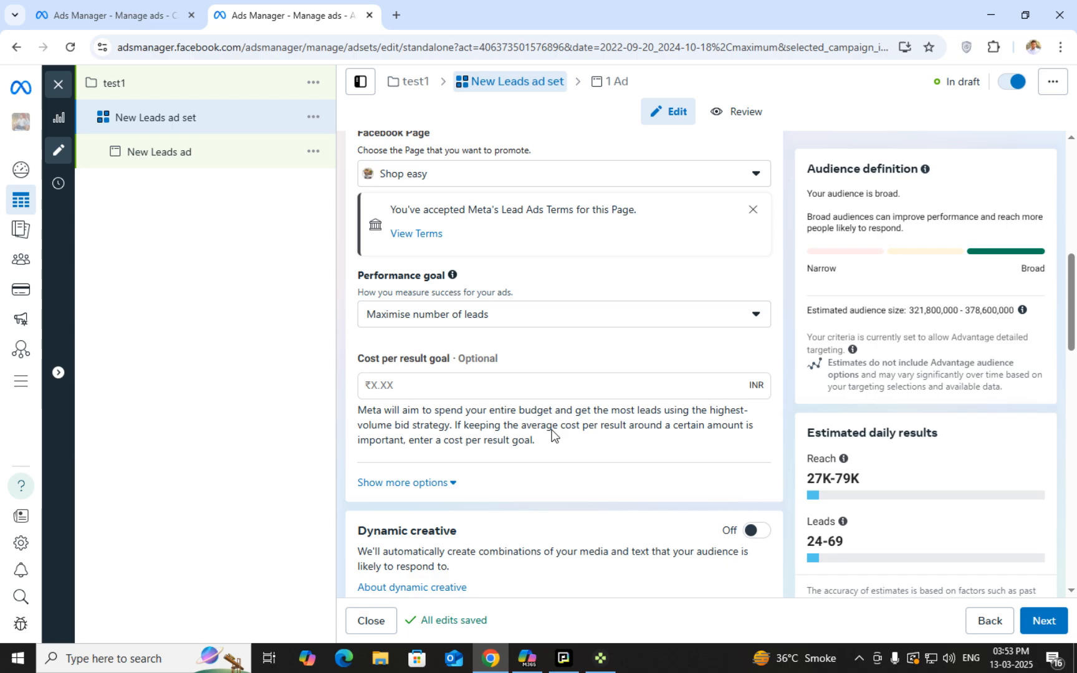
# Enter a test cost per result goal, then clear it to leave none
pyautogui.click(493, 383)
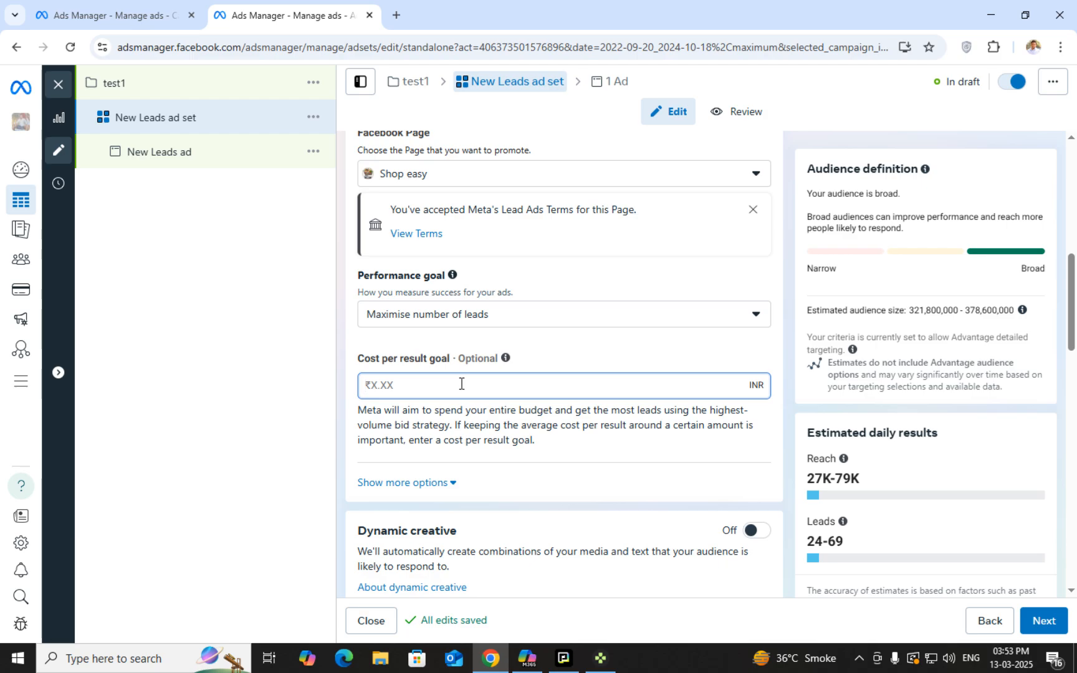
pyautogui.write('20')
pyautogui.press('BackSpace')
pyautogui.press('BackSpace')
pyautogui.write('50')
pyautogui.press('BackSpace')
pyautogui.press('BackSpace')
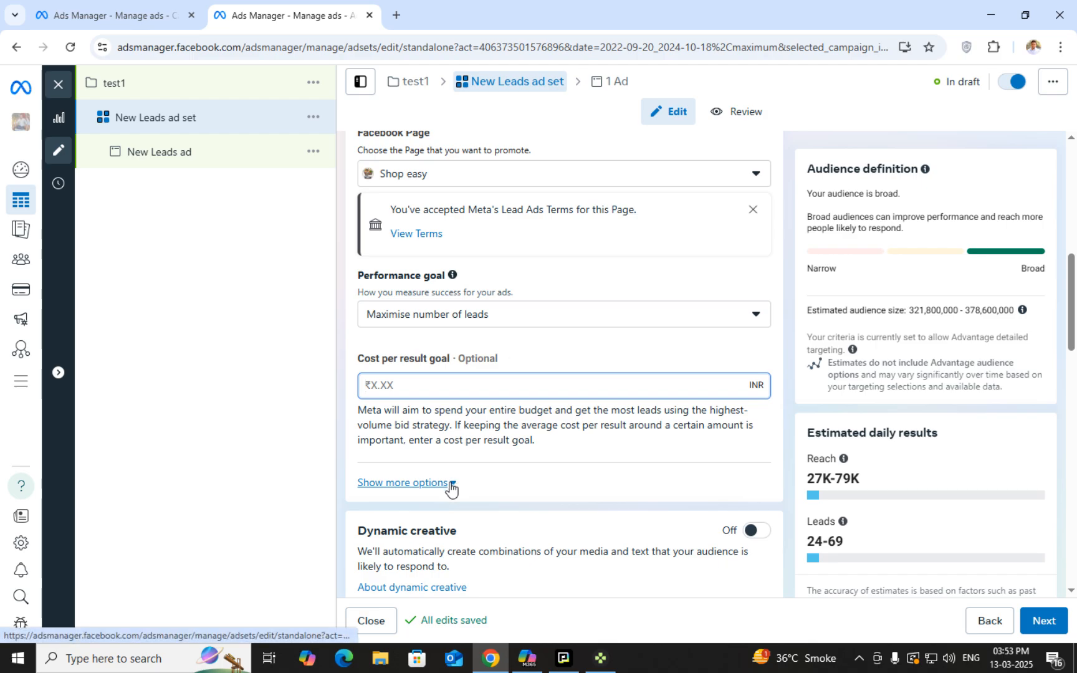
pyautogui.click(427, 483)
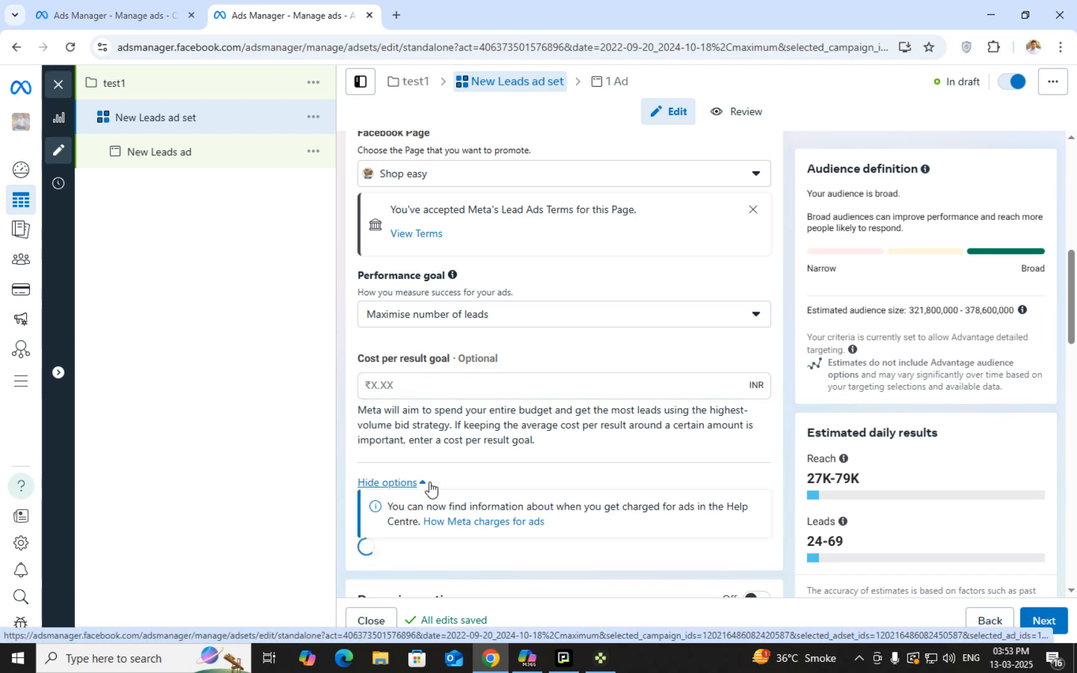
pyautogui.scroll(-2, 464, 507)
pyautogui.scroll(-3, 486, 526)
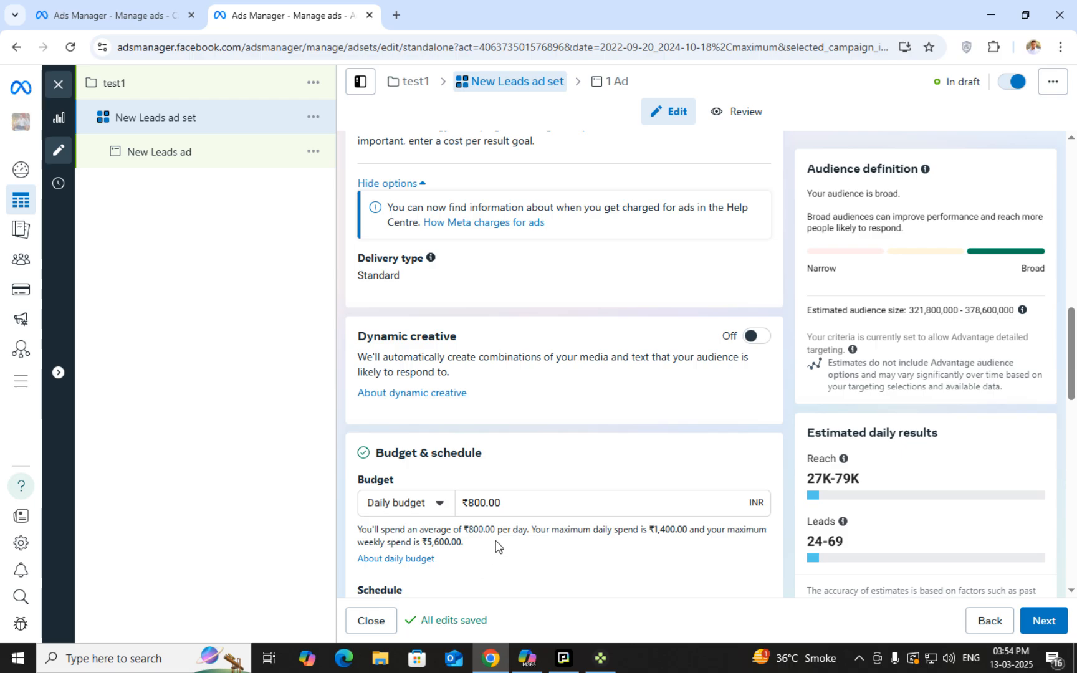
pyautogui.scroll(-2, 523, 508)
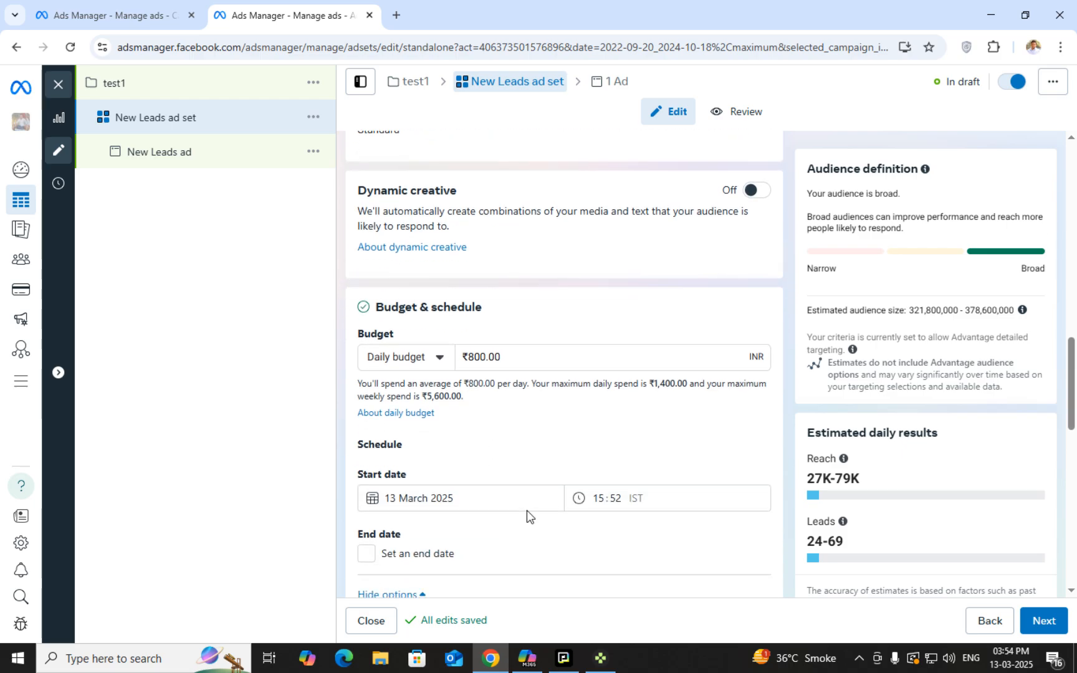
pyautogui.click(588, 361)
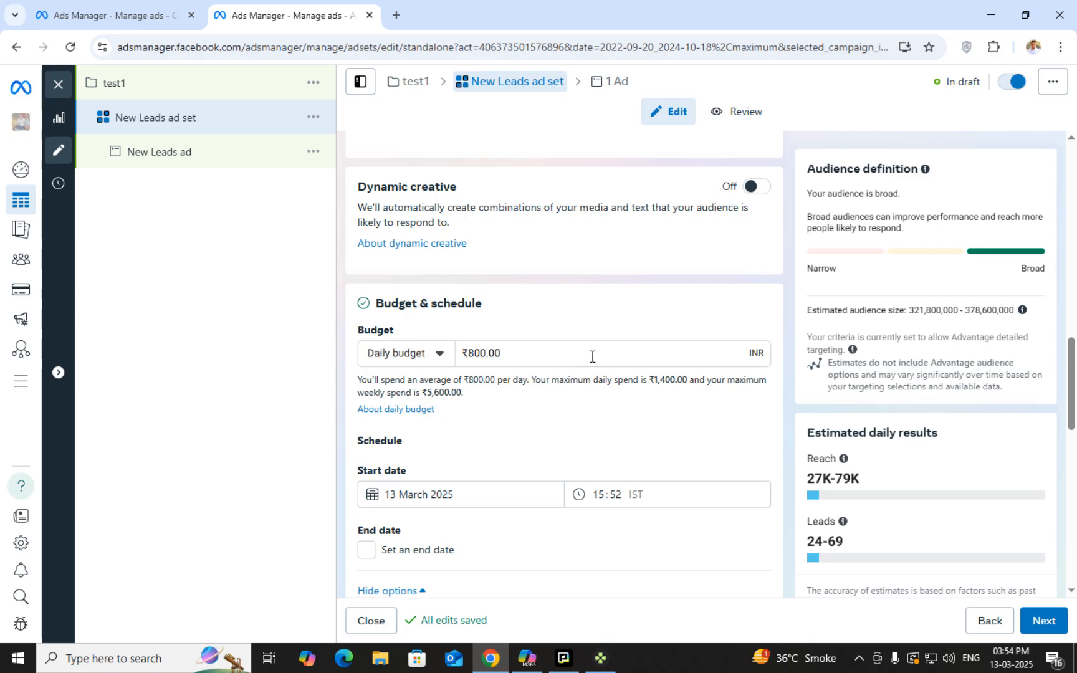
pyautogui.tripleClick(592, 356)
pyautogui.write('500')
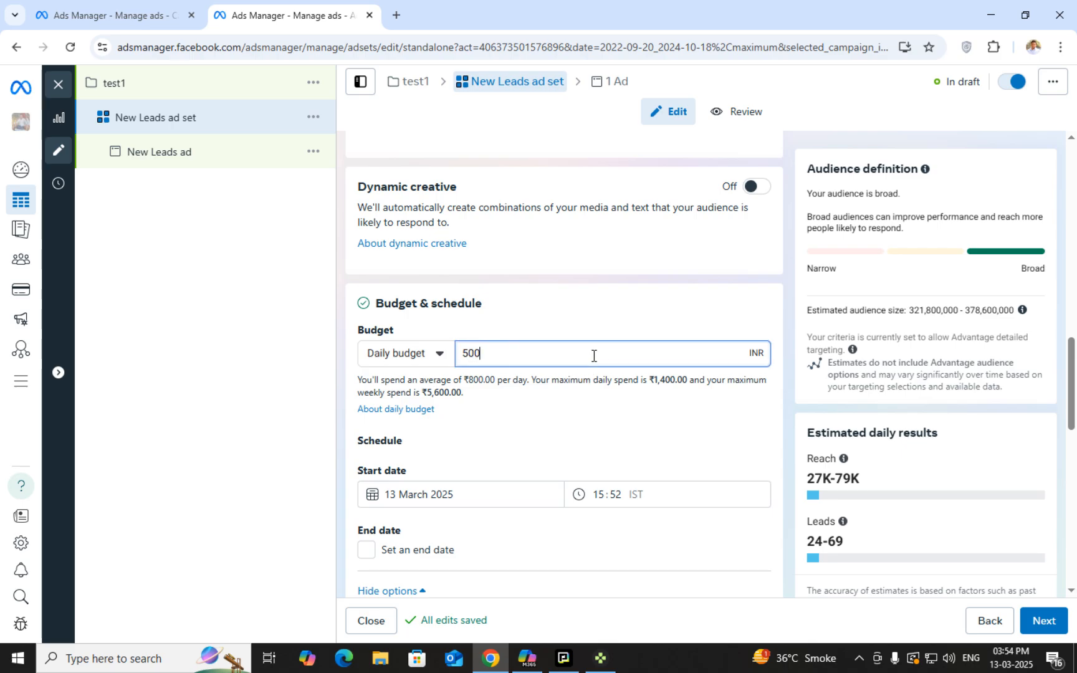
pyautogui.press('BackSpace')
pyautogui.press('BackSpace')
pyautogui.press('BackSpace')
pyautogui.press('BackSpace')
pyautogui.press('BackSpace')
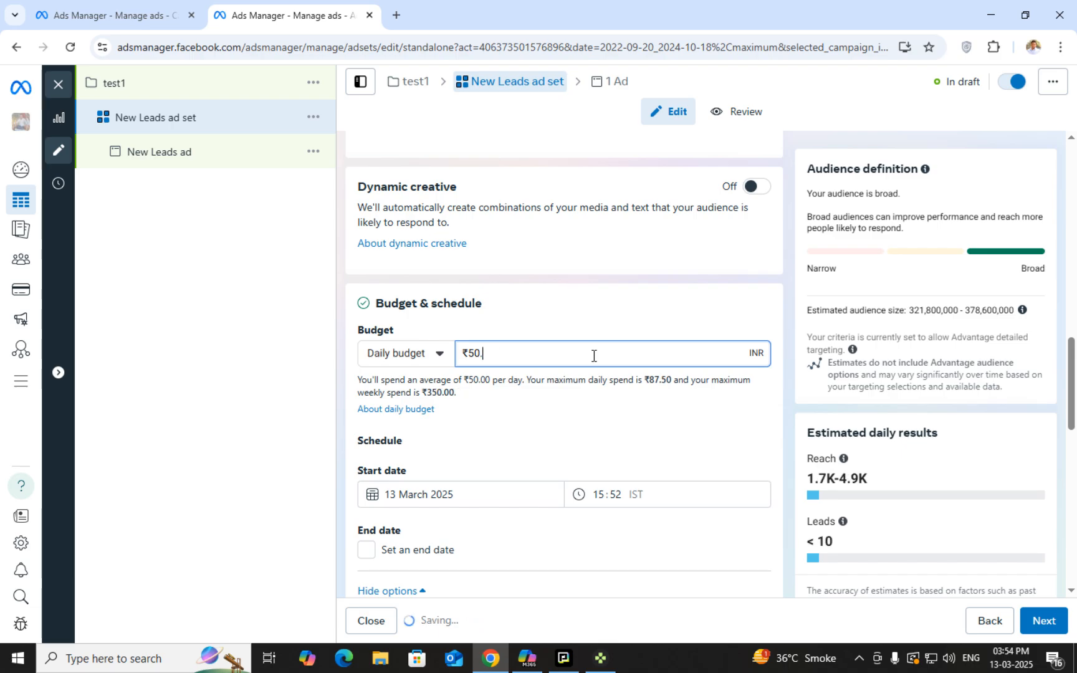
pyautogui.press('BackSpace')
pyautogui.press('BackSpace')
pyautogui.write('800')
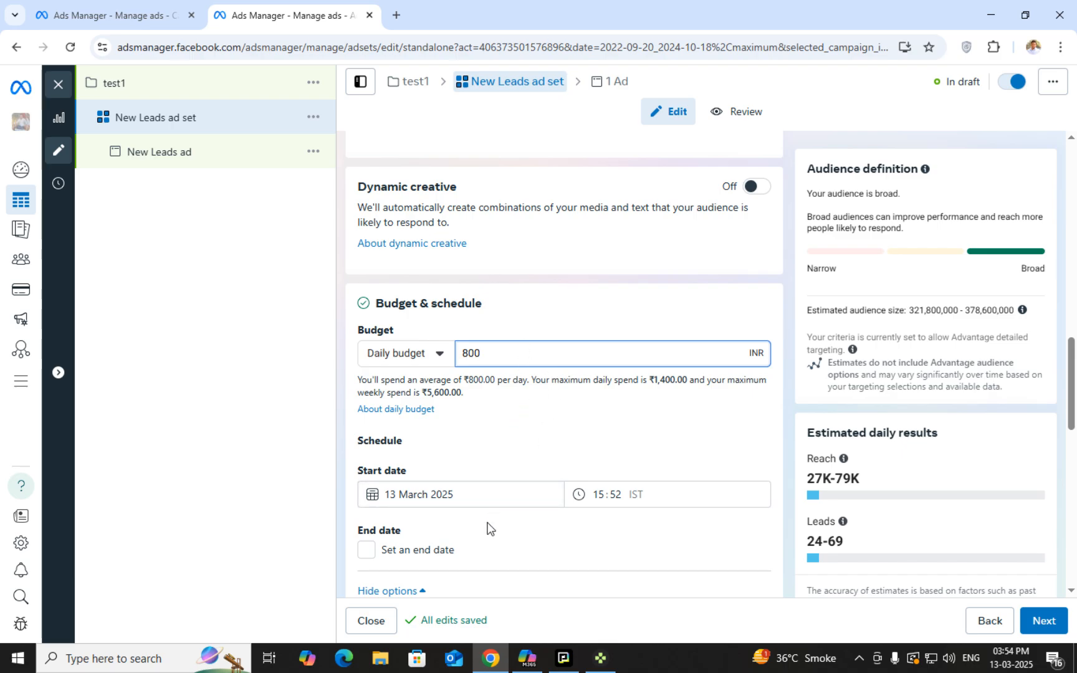
pyautogui.scroll(-1, 480, 524)
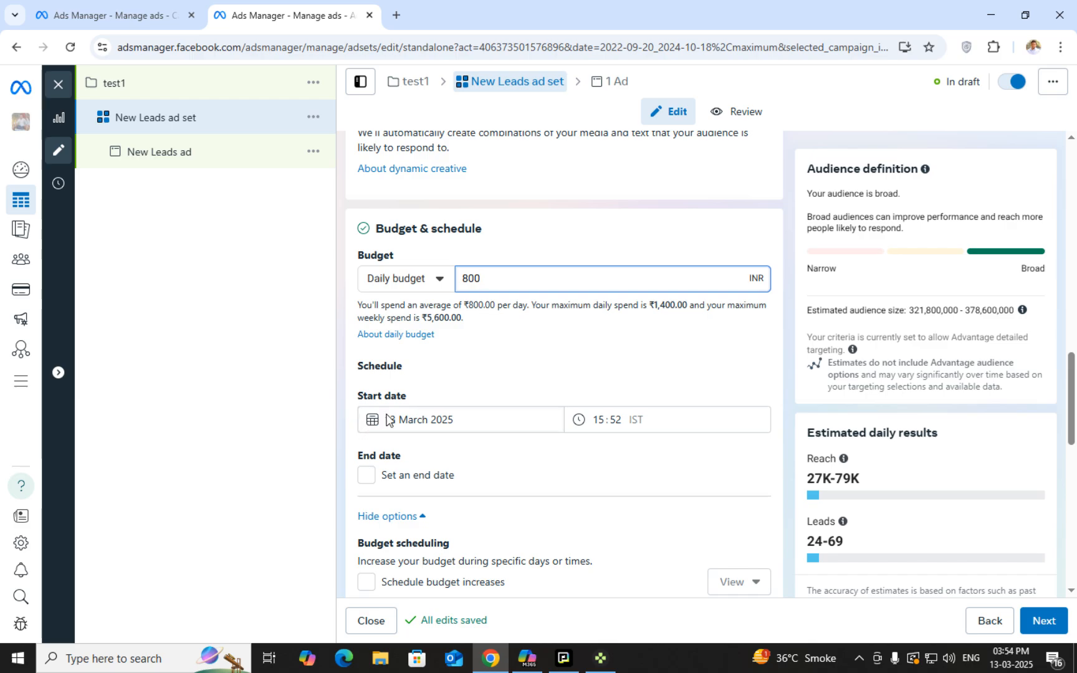
# Keep the start date at 13 March 2025 and set an end date of 15 March 2025
pyautogui.click(412, 419)
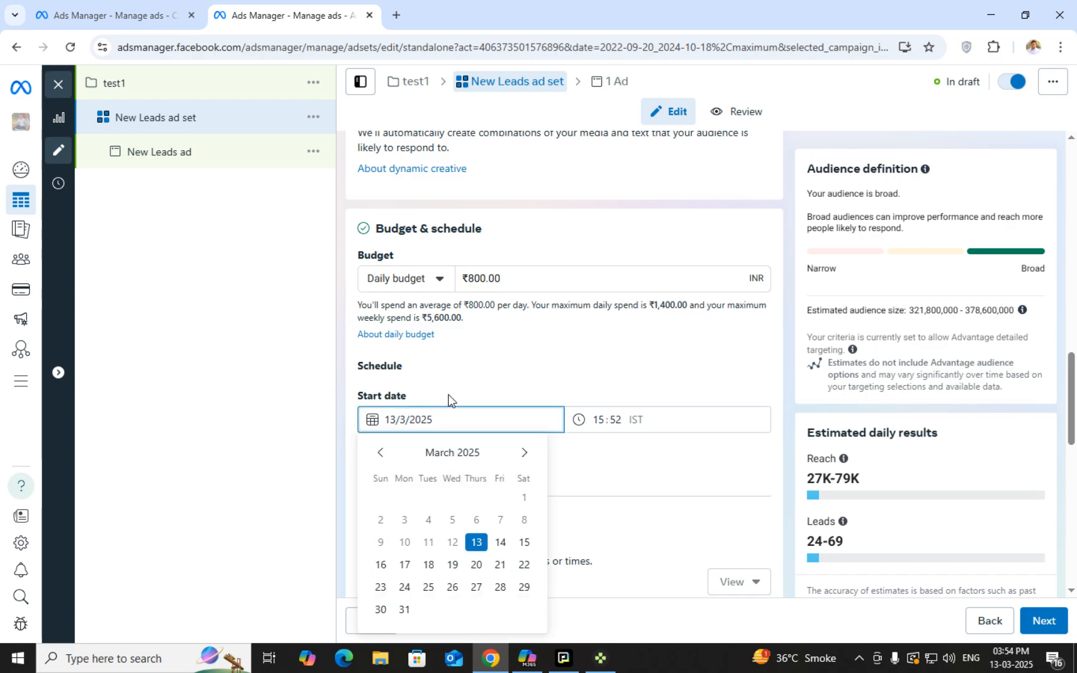
pyautogui.click(547, 368)
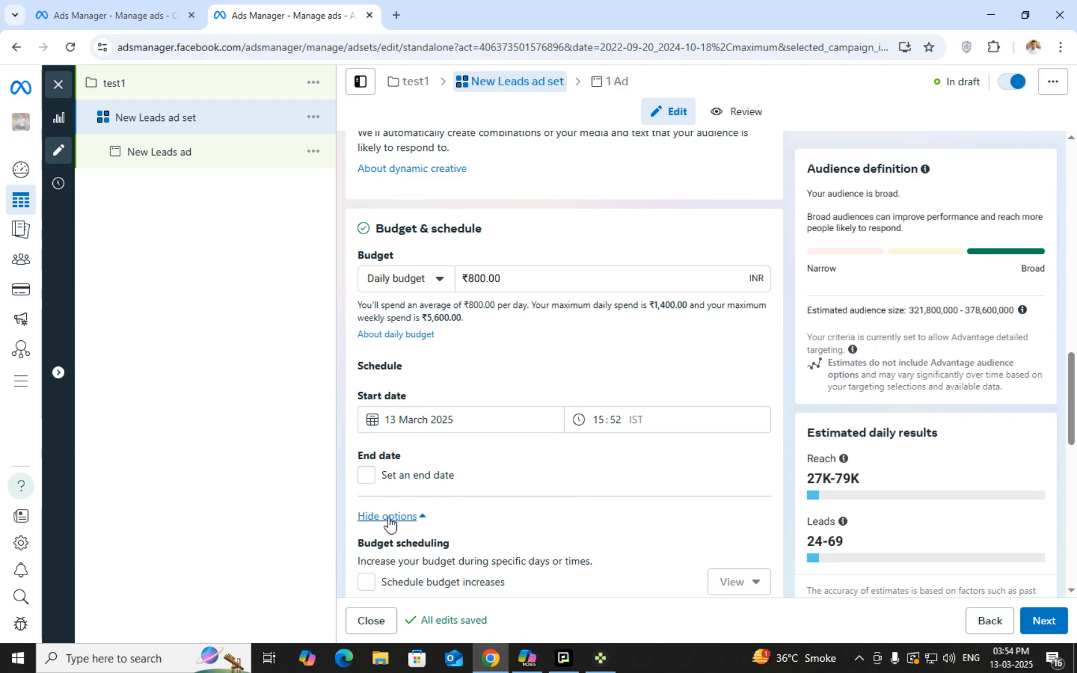
pyautogui.click(366, 478)
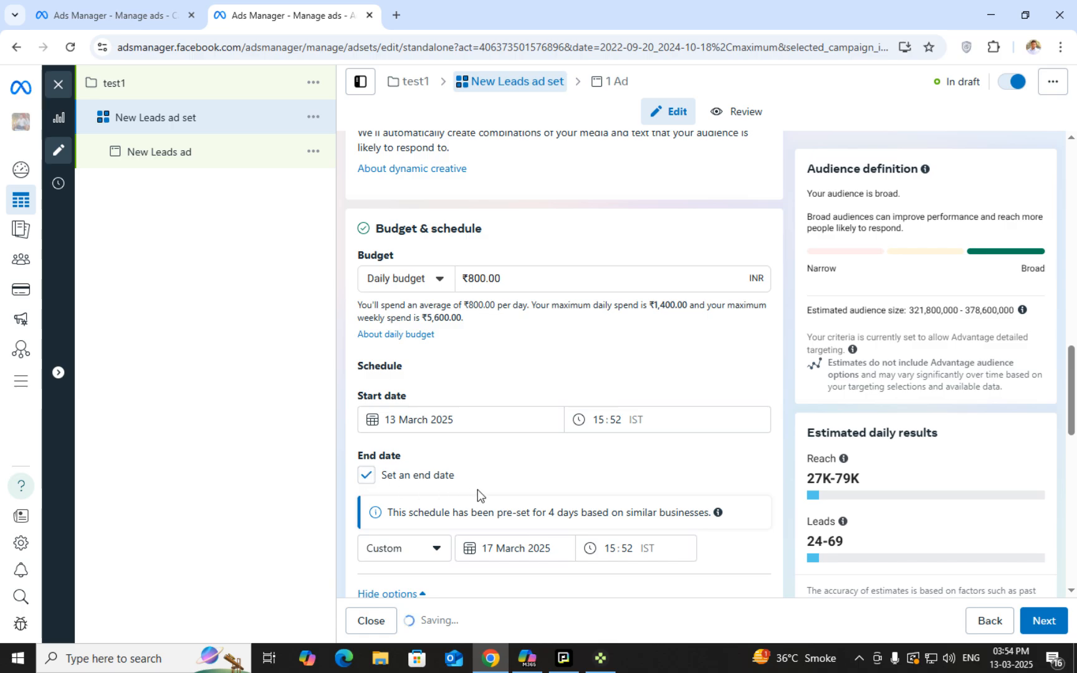
pyautogui.scroll(-1, 483, 487)
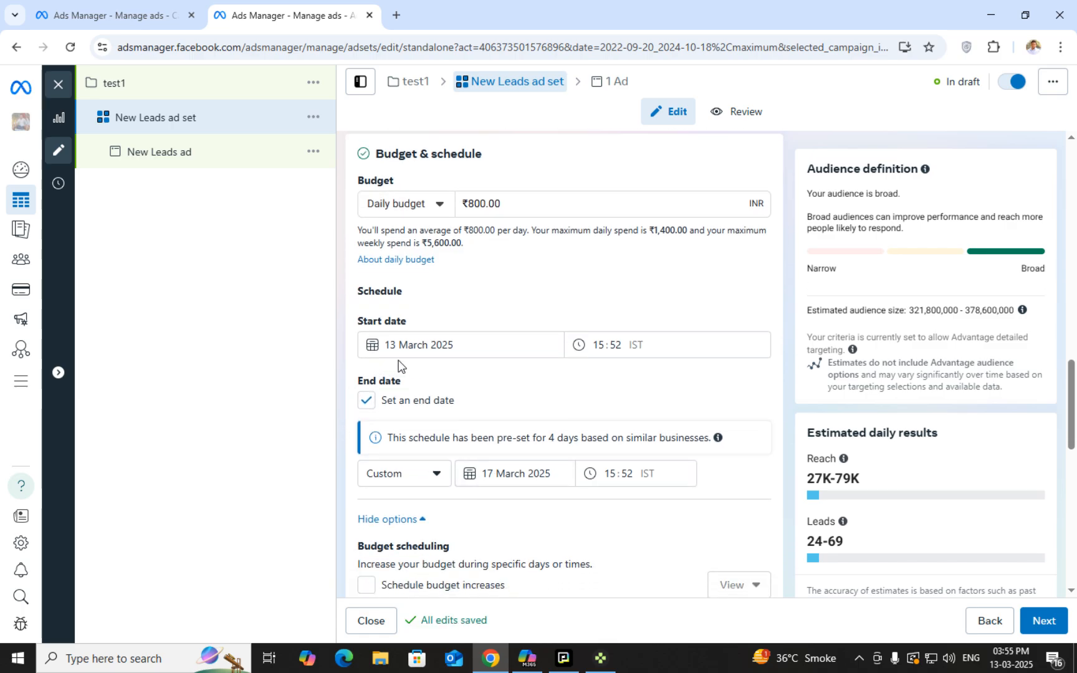
pyautogui.tripleClick(479, 205)
pyautogui.tripleClick(481, 205)
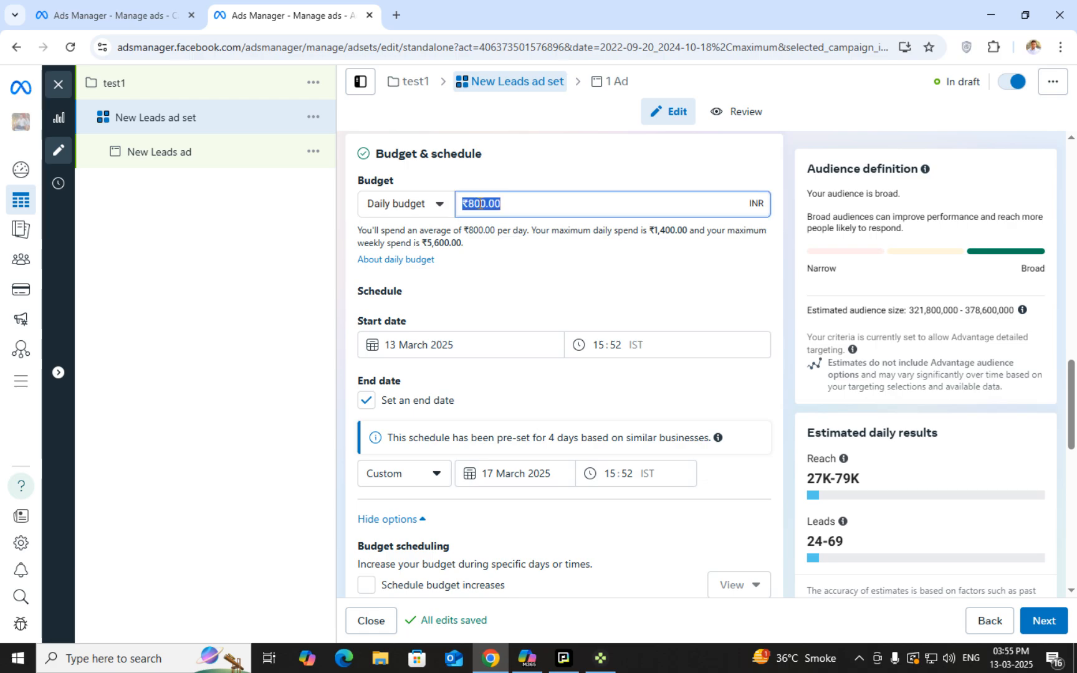
pyautogui.tripleClick(510, 474)
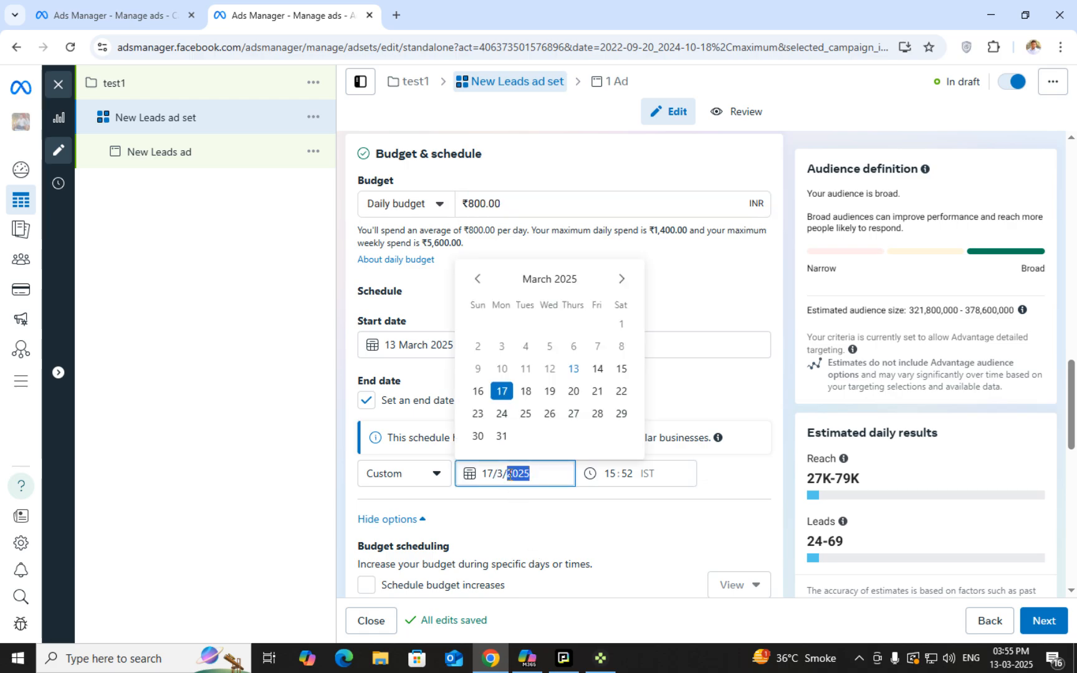
pyautogui.click(704, 392)
pyautogui.write('15')
pyautogui.click(620, 369)
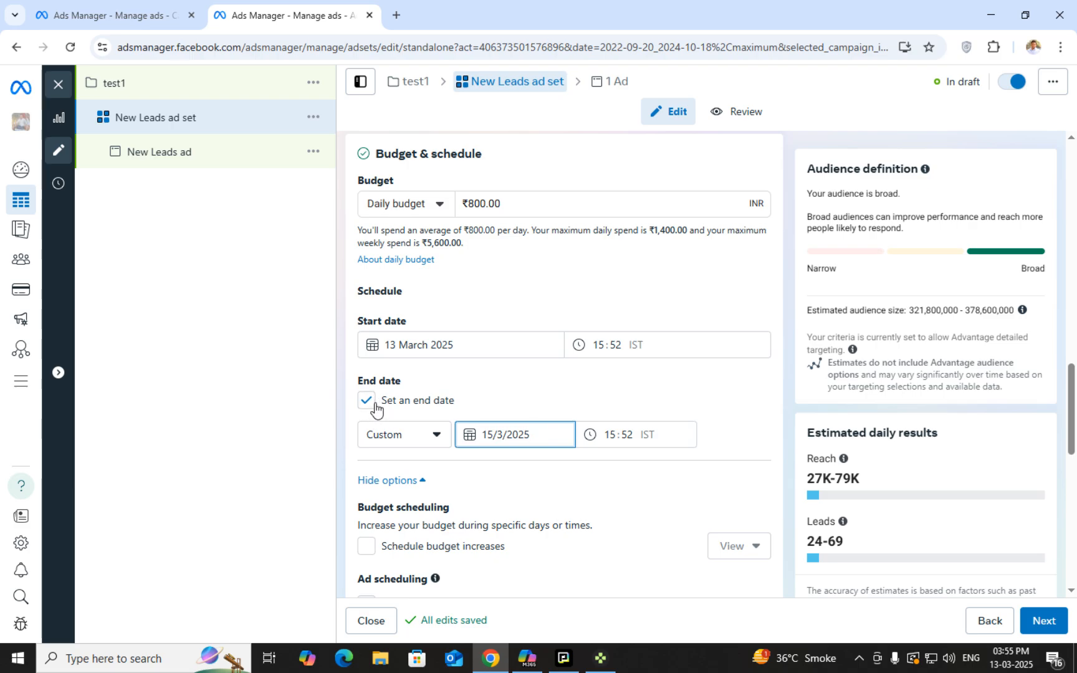
# Uncheck 'Set an end date' so the ad set runs without an end date
pyautogui.click(369, 403)
pyautogui.click(369, 404)
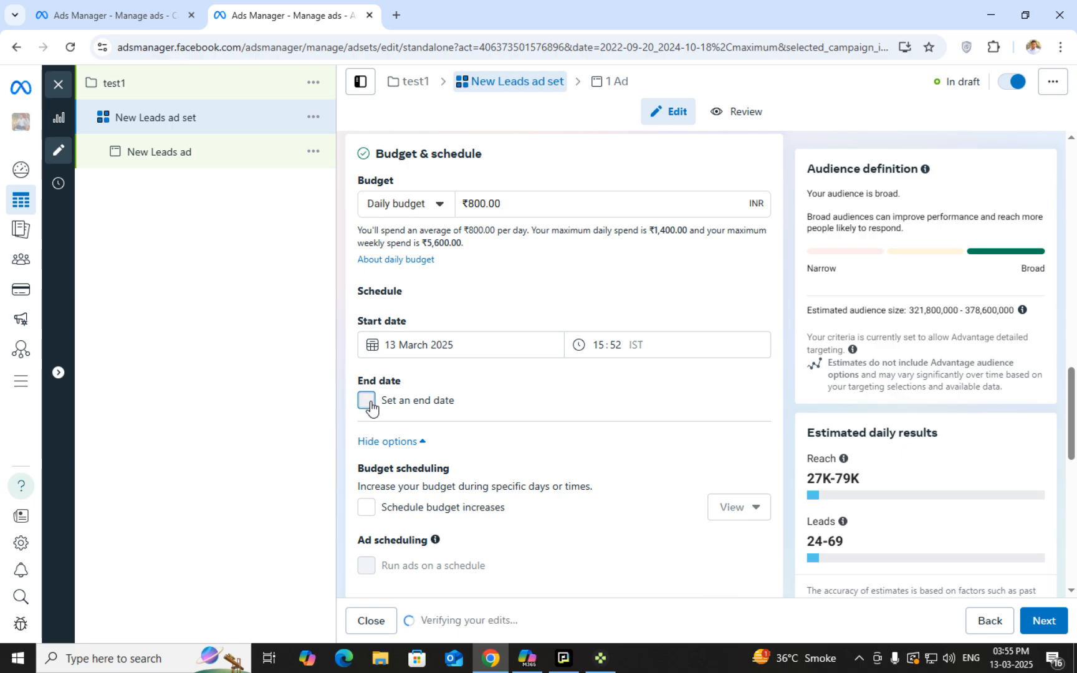
pyautogui.click(370, 404)
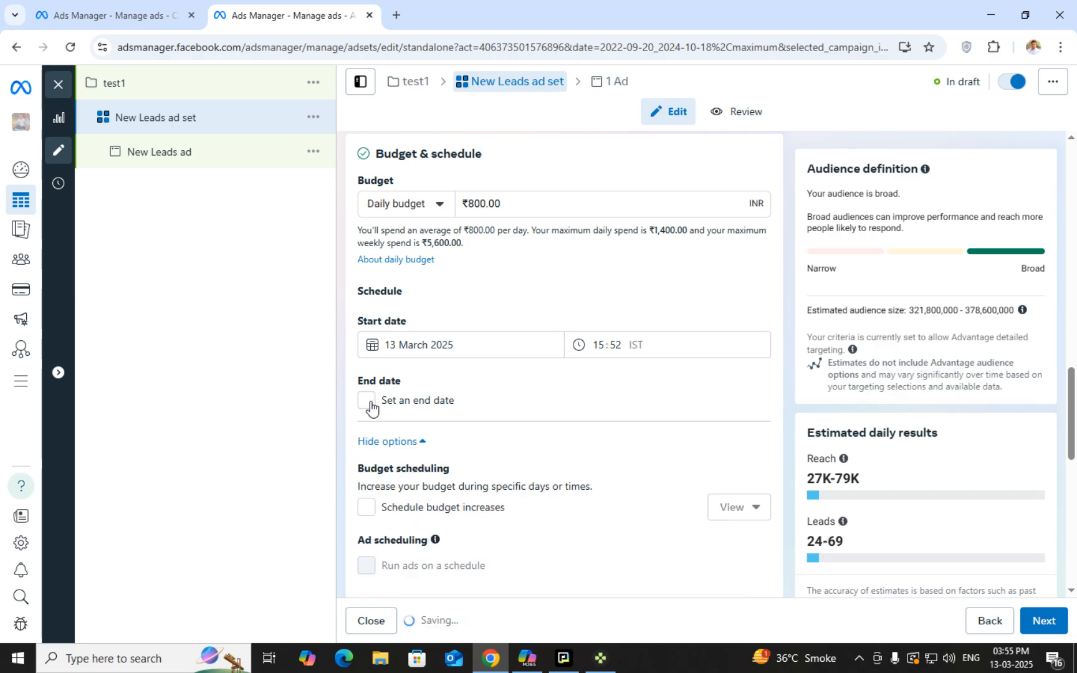
pyautogui.scroll(-2, 374, 411)
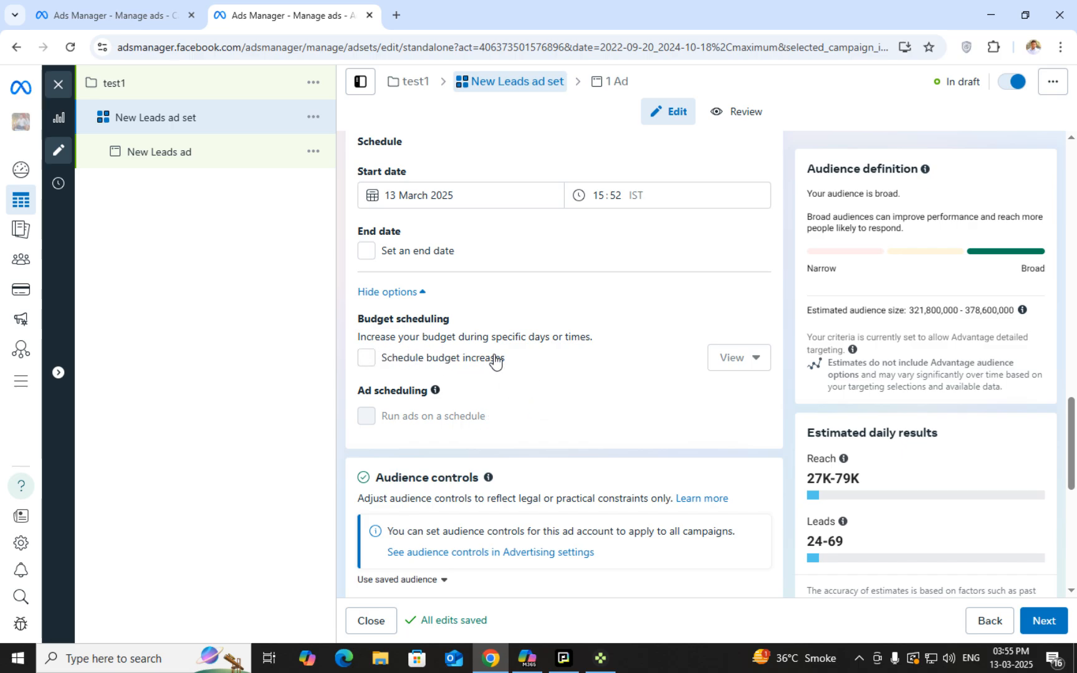
pyautogui.moveTo(471, 349)
# Enable budget increases, review the ₹1,000 14–15 March period, then disable them again
pyautogui.click(367, 358)
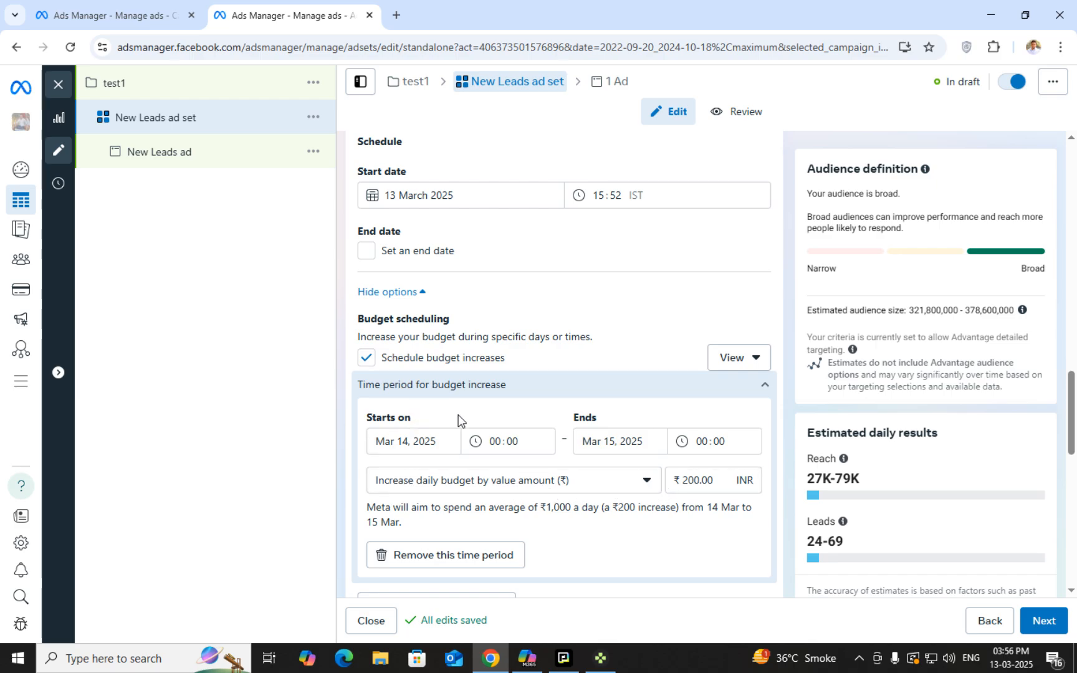
pyautogui.scroll(-1, 458, 418)
pyautogui.scroll(-2, 549, 462)
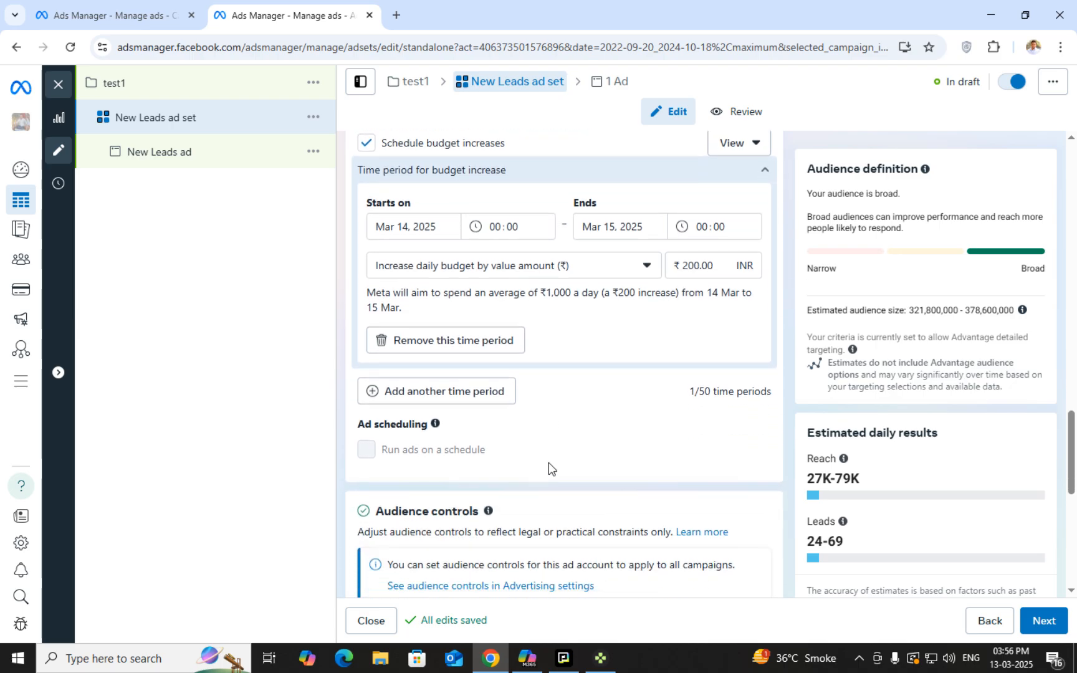
pyautogui.scroll(2, 548, 462)
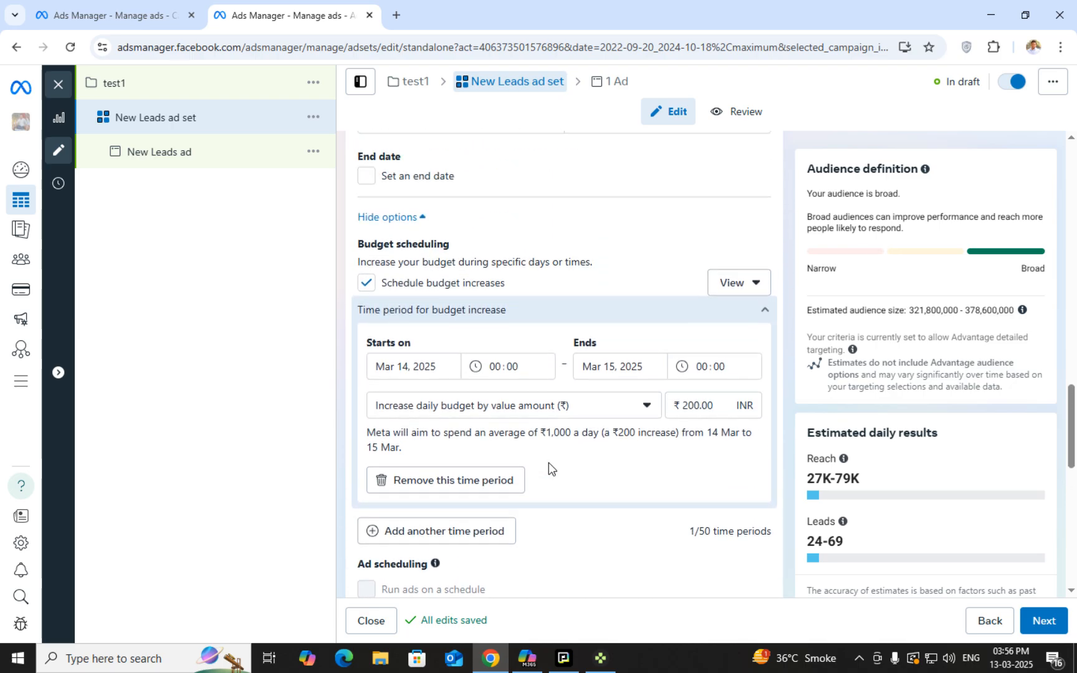
pyautogui.click(365, 285)
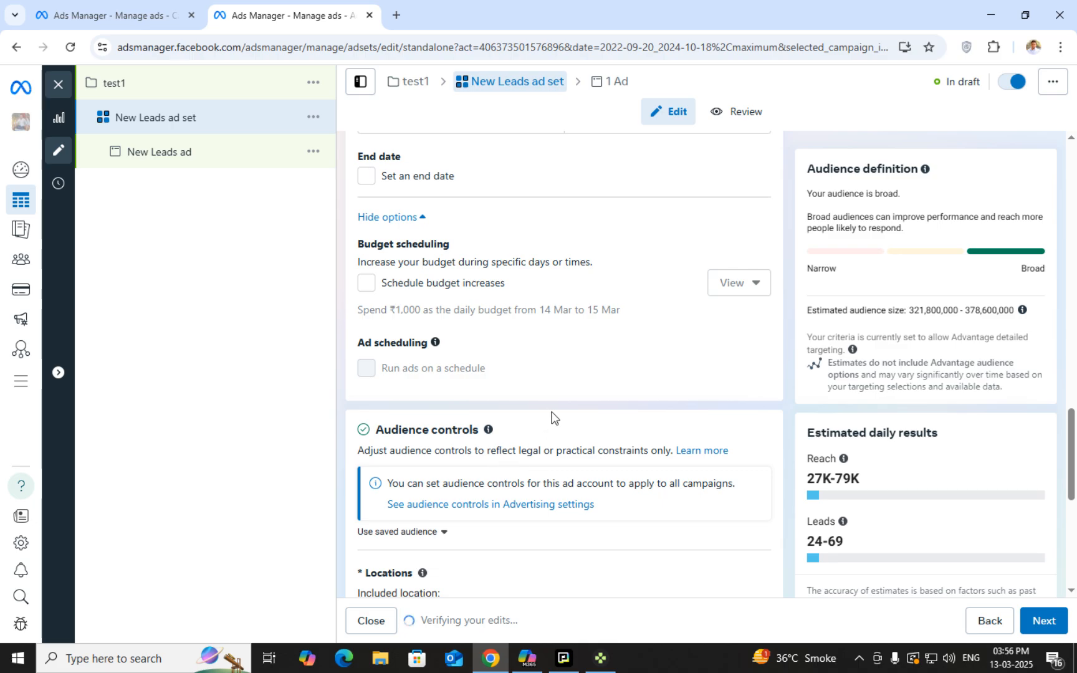
pyautogui.scroll(-2, 585, 448)
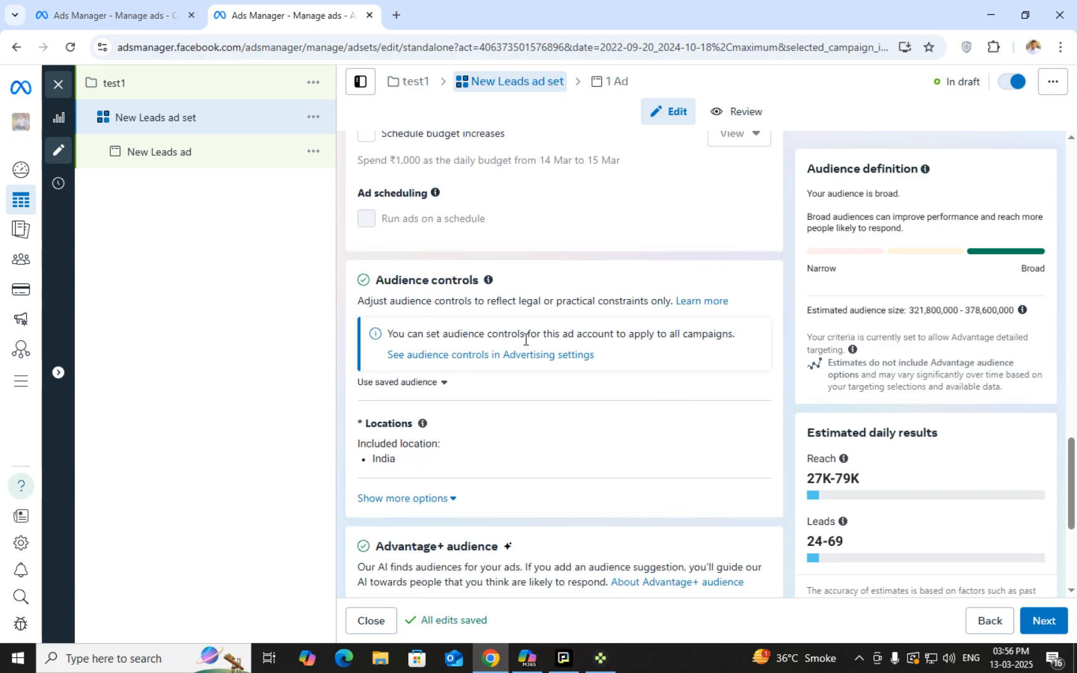
pyautogui.scroll(1, 533, 327)
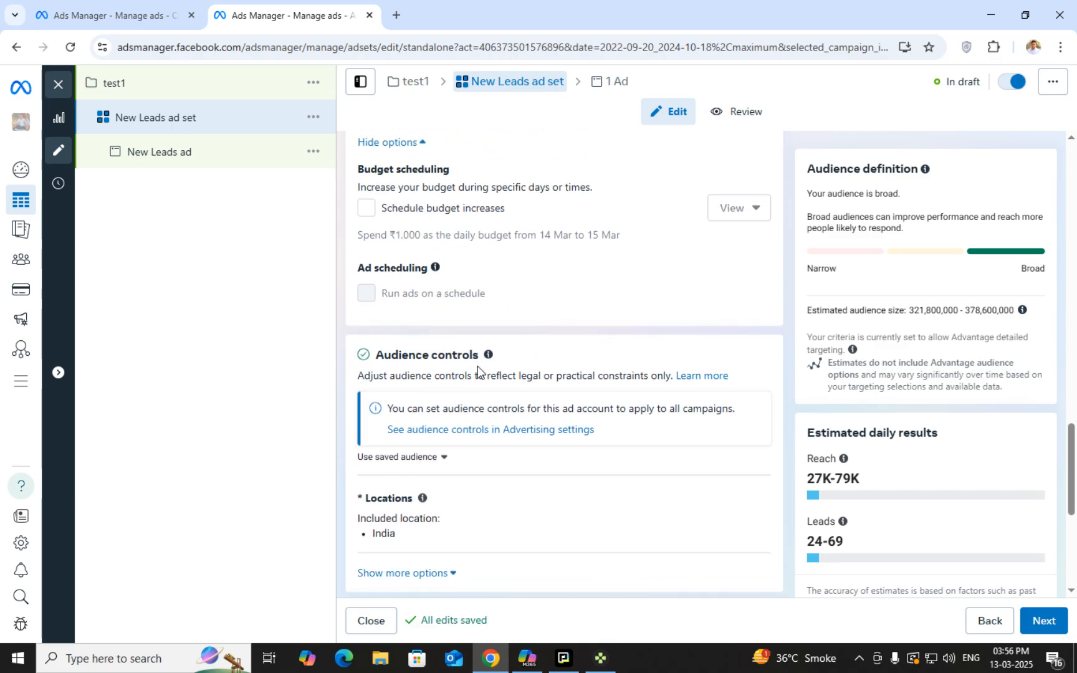
pyautogui.scroll(3, 401, 285)
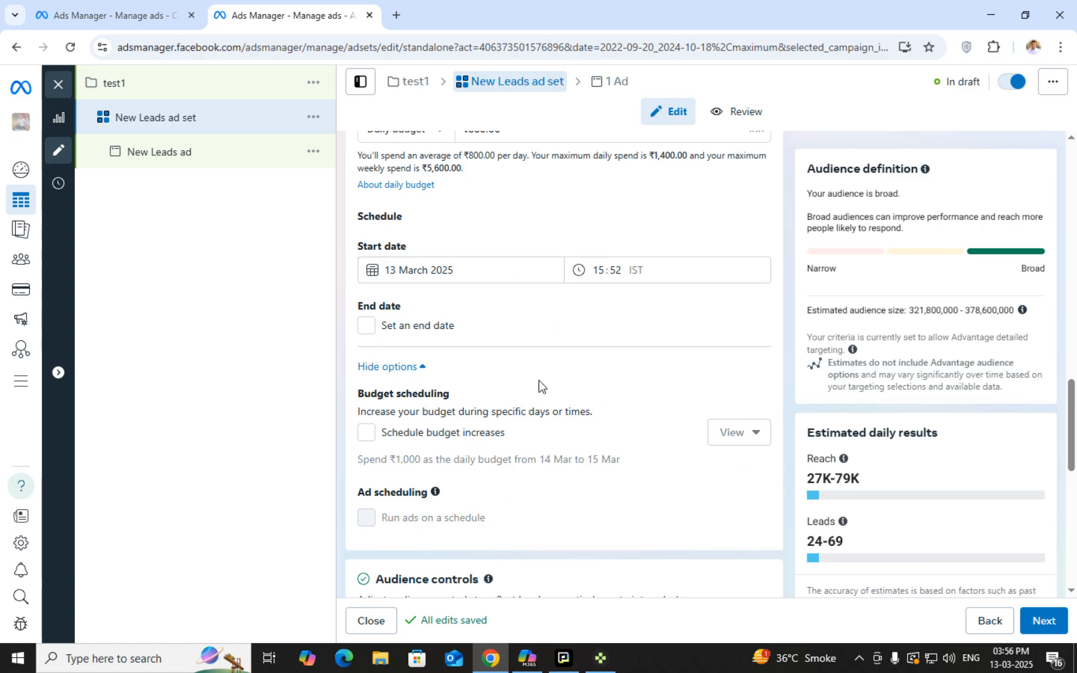
# Browse the saved audiences list and close it without choosing one
pyautogui.scroll(-1, 476, 408)
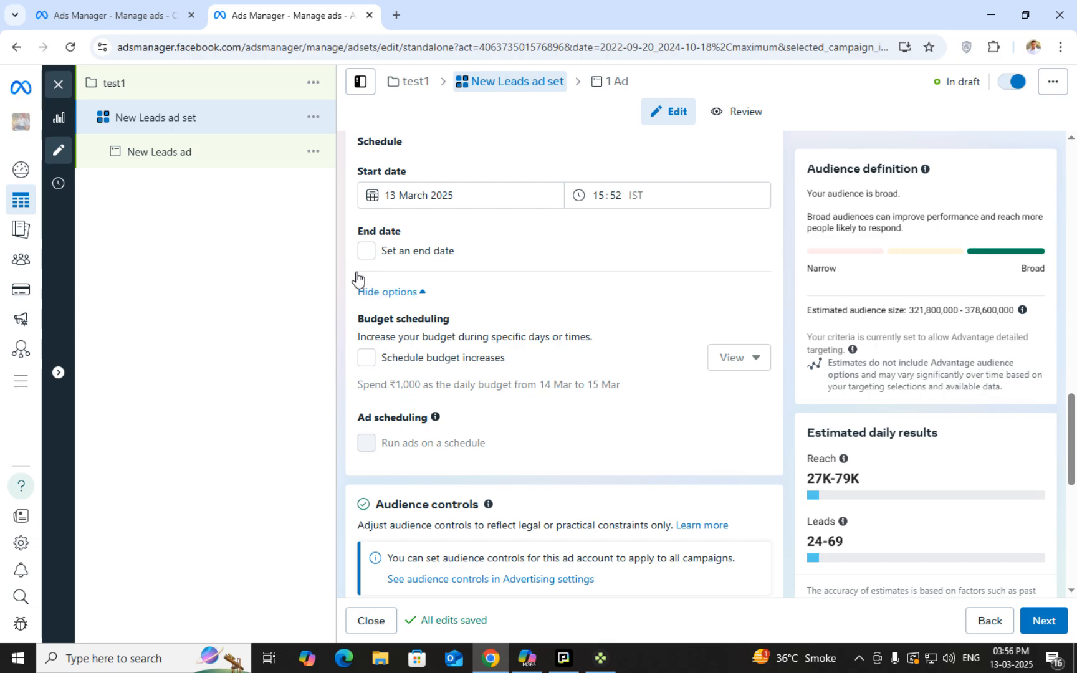
pyautogui.scroll(-4, 409, 528)
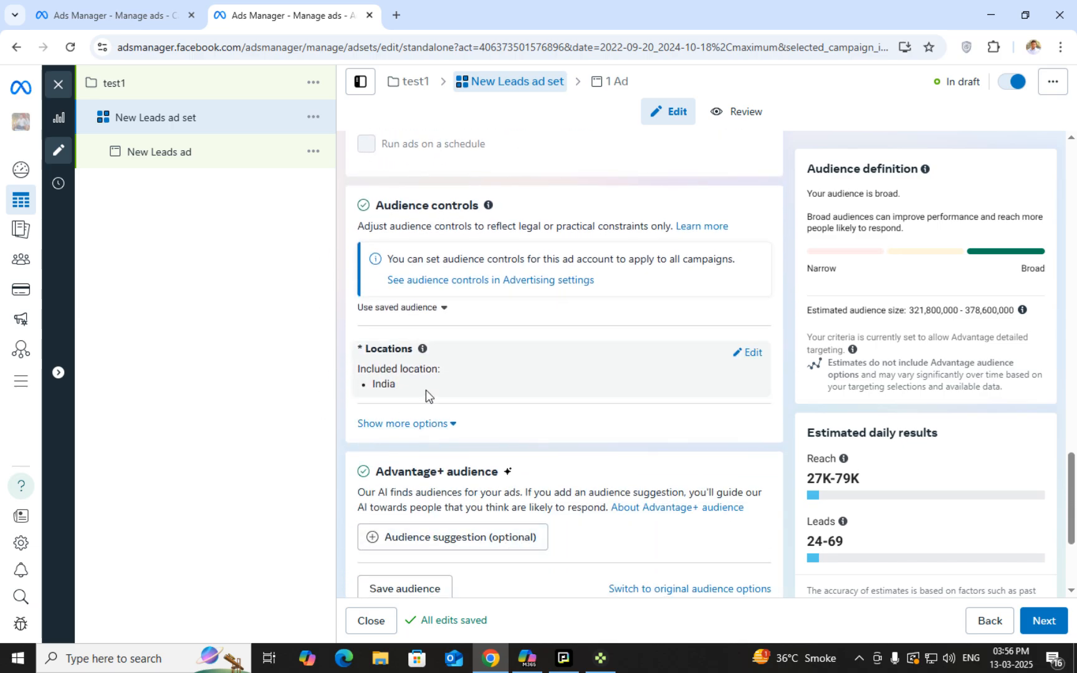
pyautogui.moveTo(754, 354)
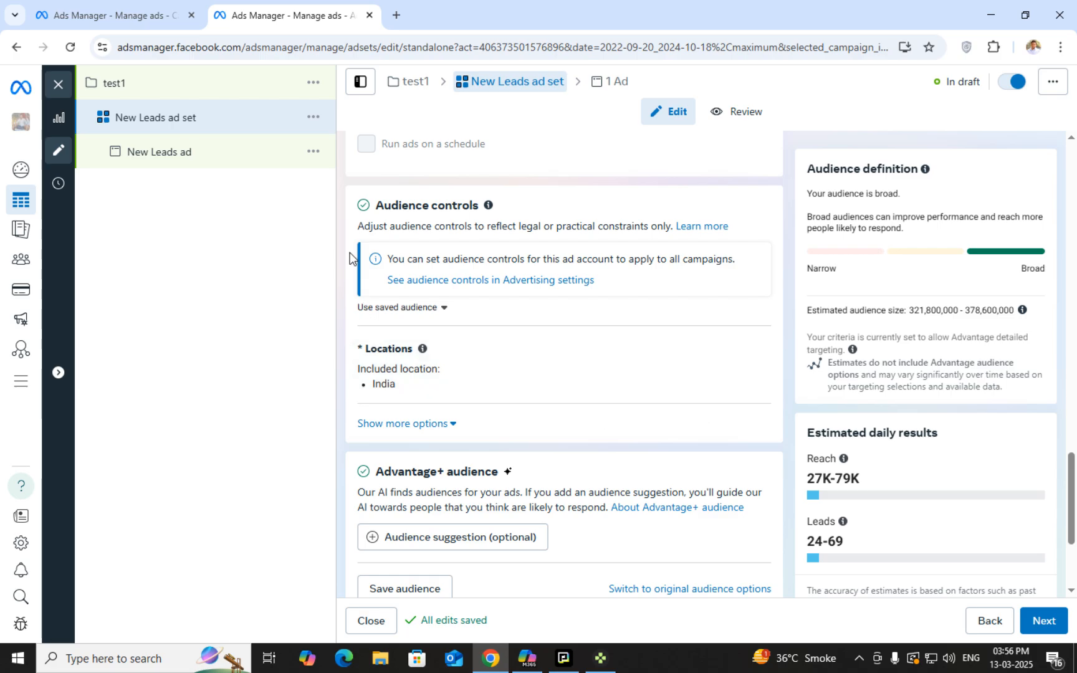
pyautogui.click(392, 310)
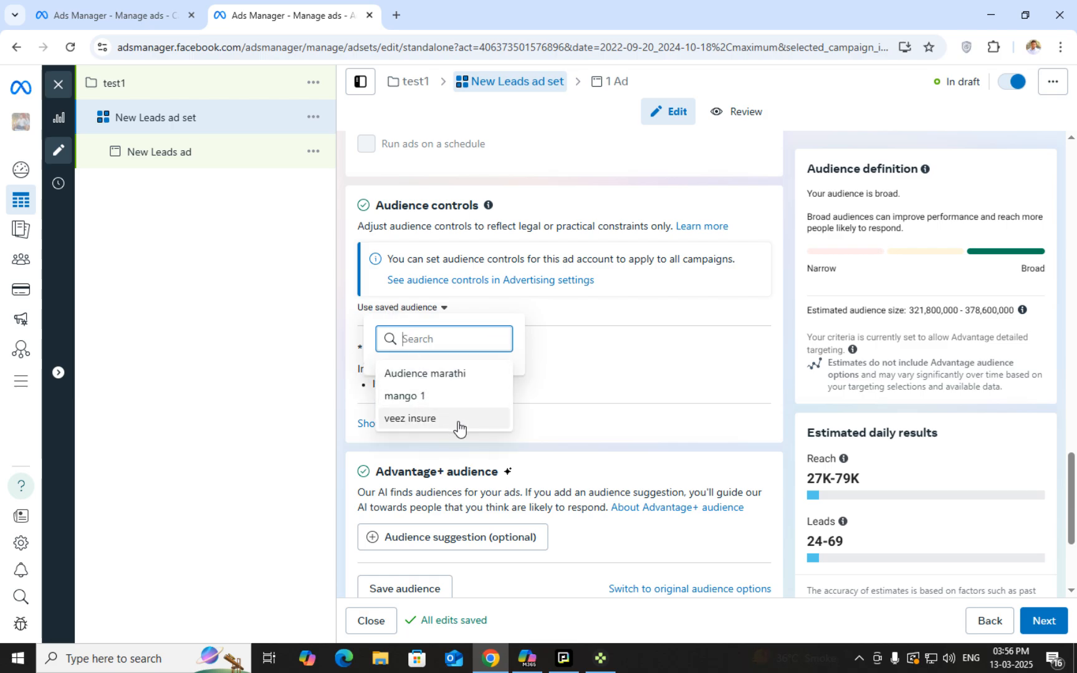
pyautogui.moveTo(473, 402)
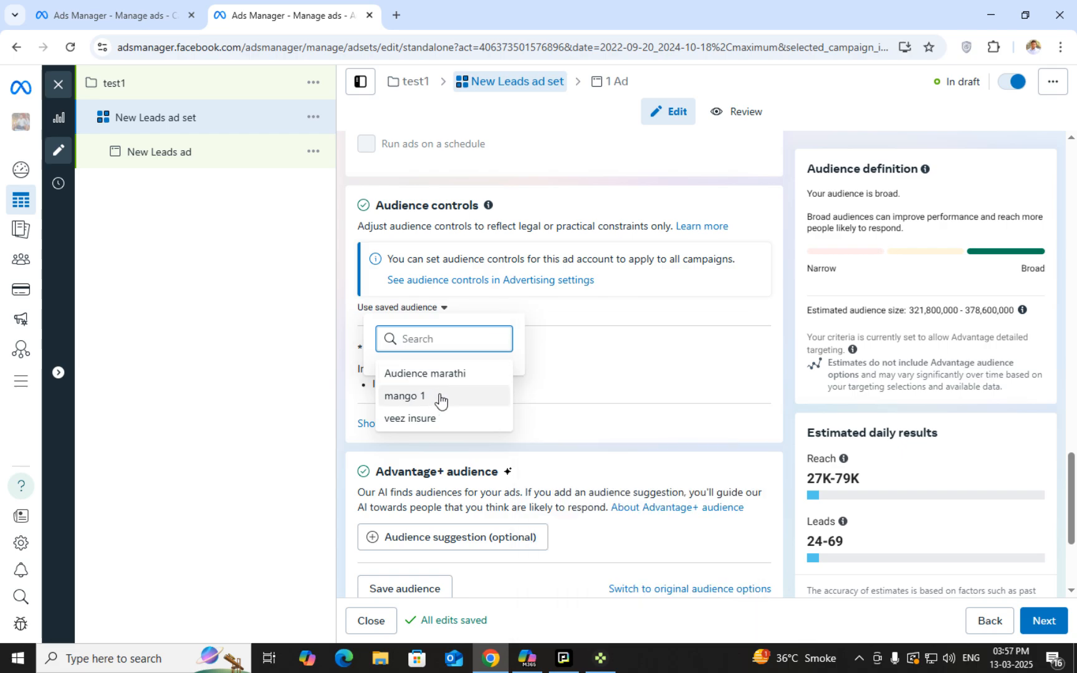
pyautogui.moveTo(441, 398)
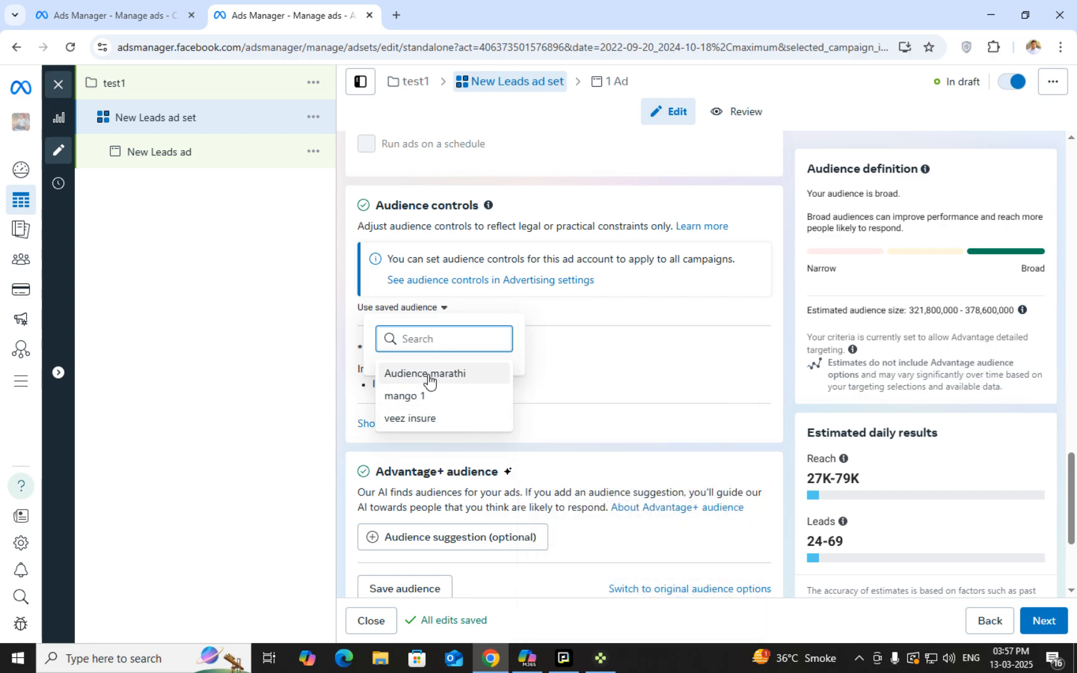
pyautogui.click(252, 381)
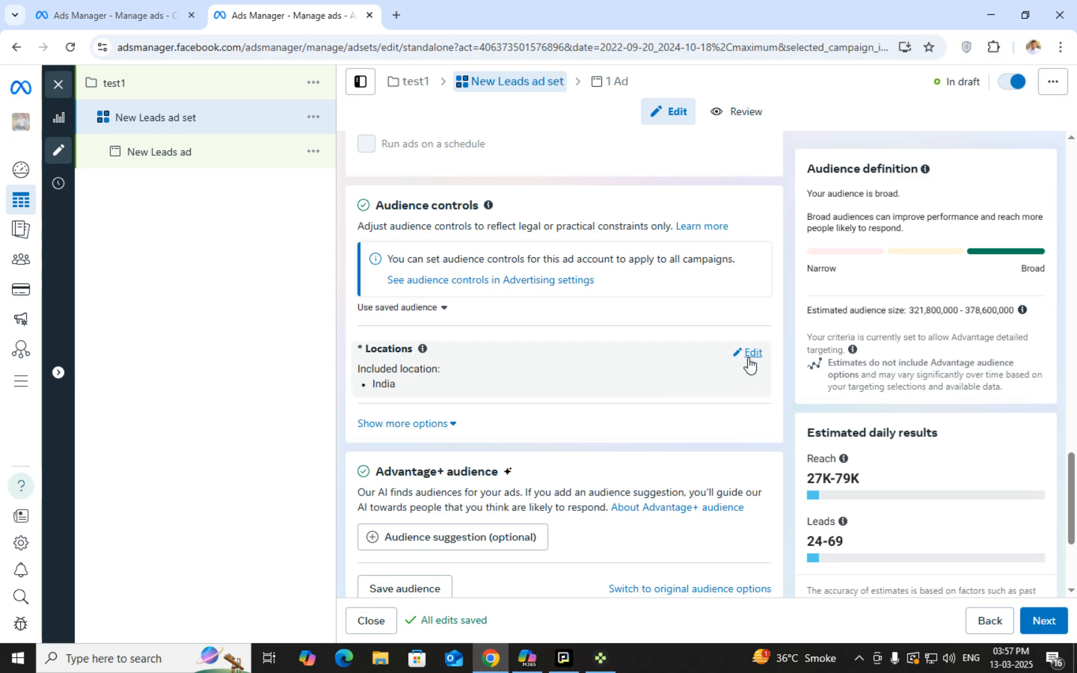
# Replace India with Mumbai and Thane, Maharashtra, trying Maharashtra along the way
pyautogui.click(752, 354)
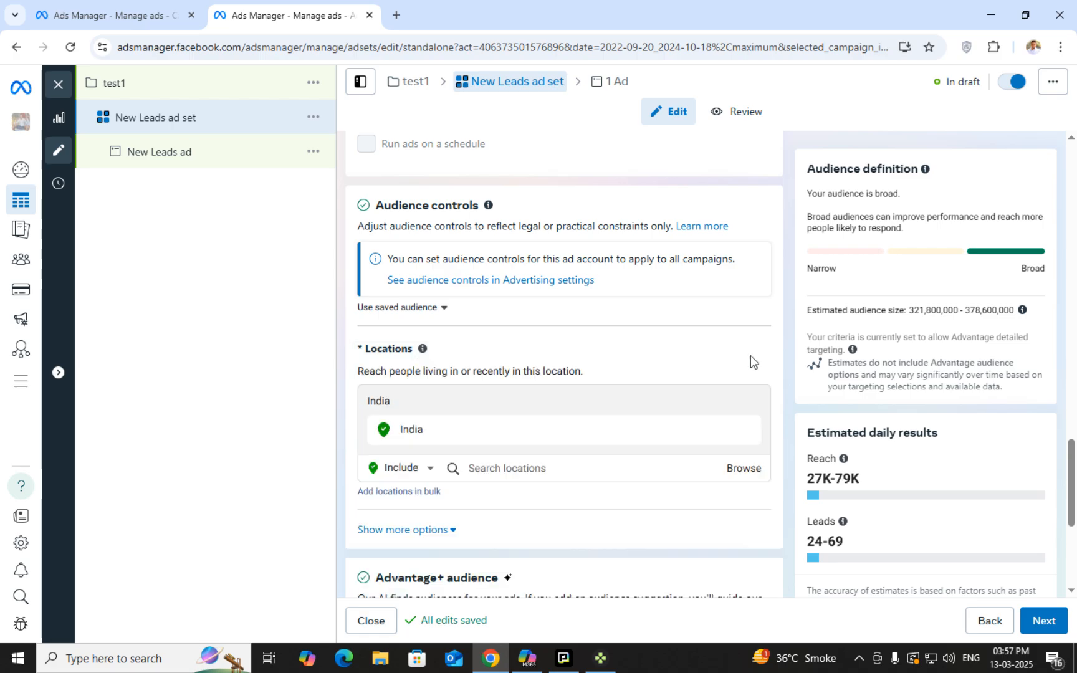
pyautogui.click(522, 463)
pyautogui.write('maharashtra')
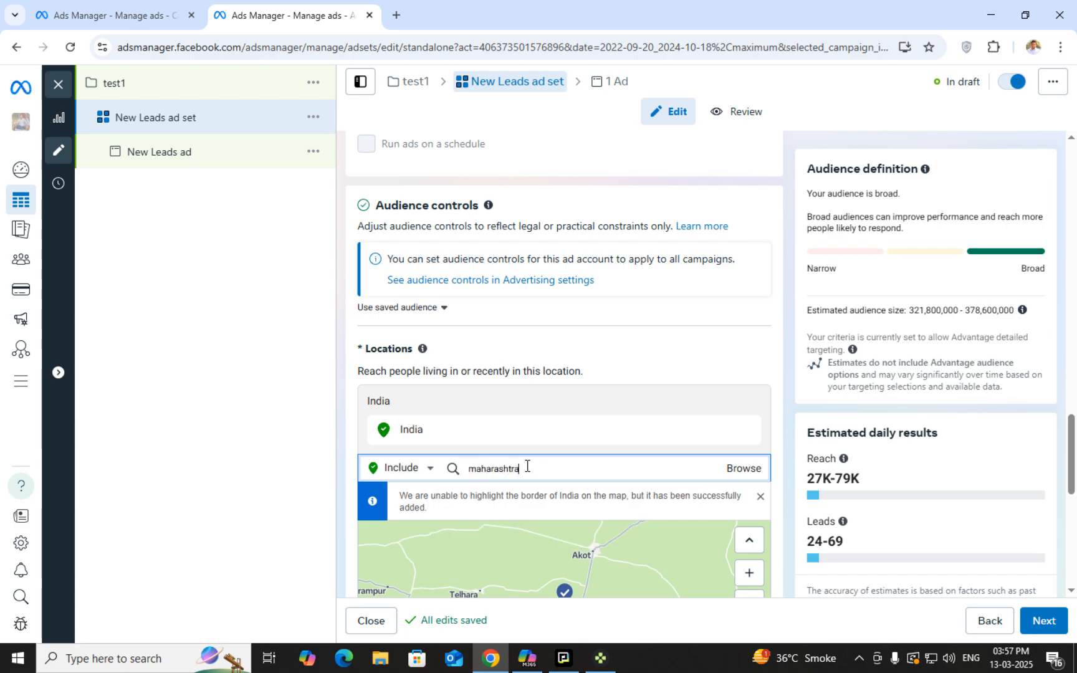
pyautogui.scroll(-2, 623, 471)
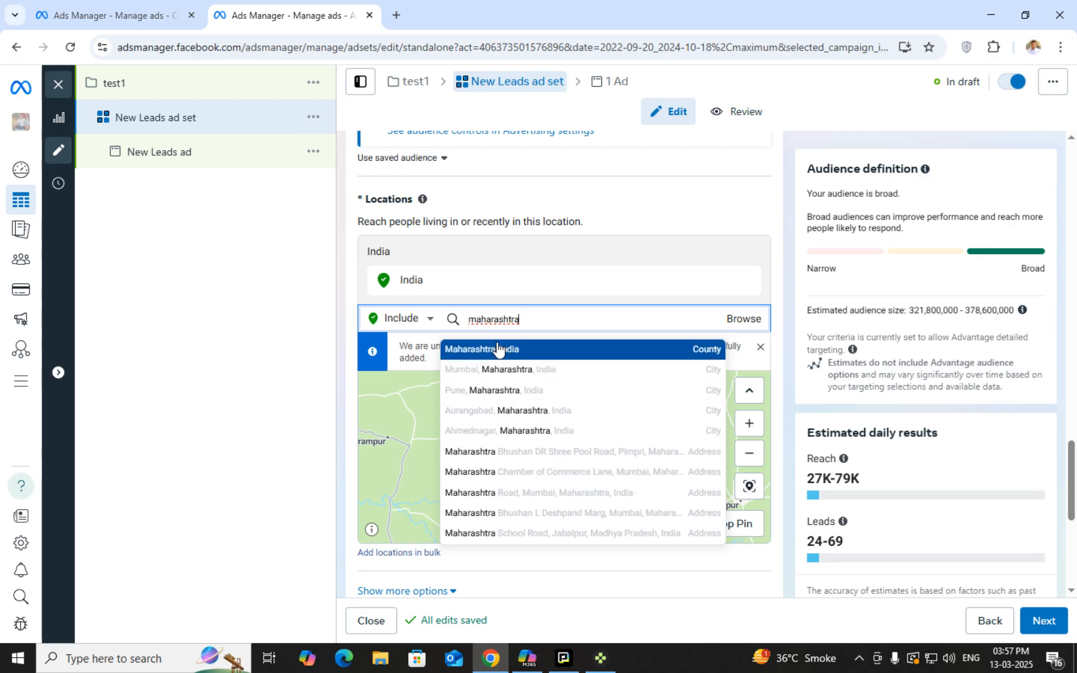
pyautogui.click(496, 349)
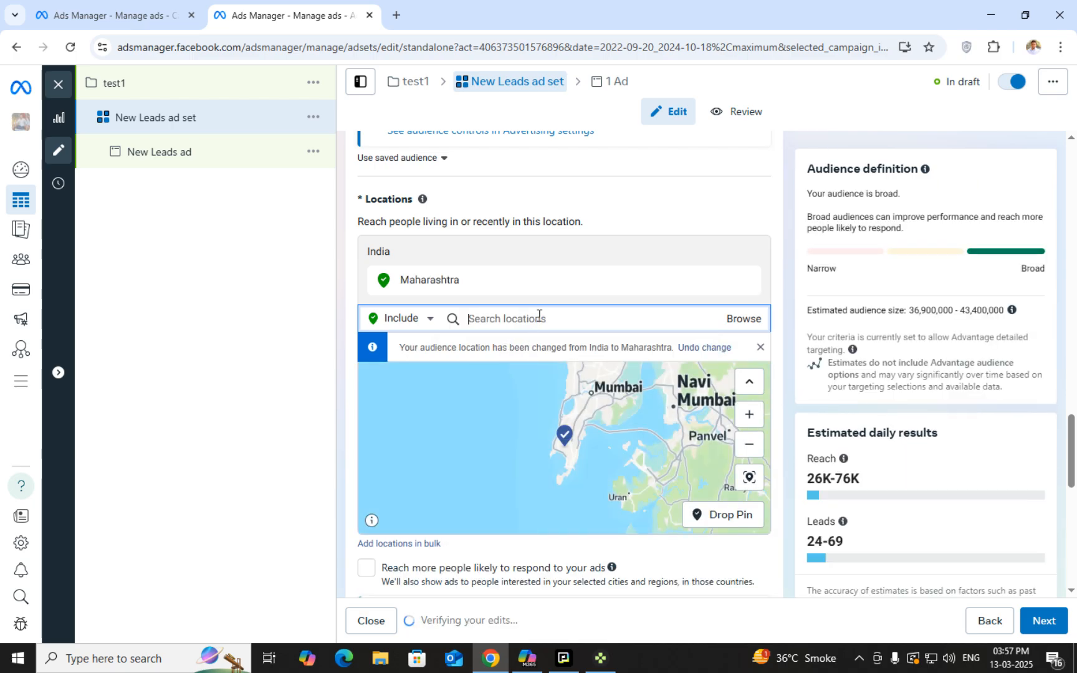
pyautogui.write('mumbai')
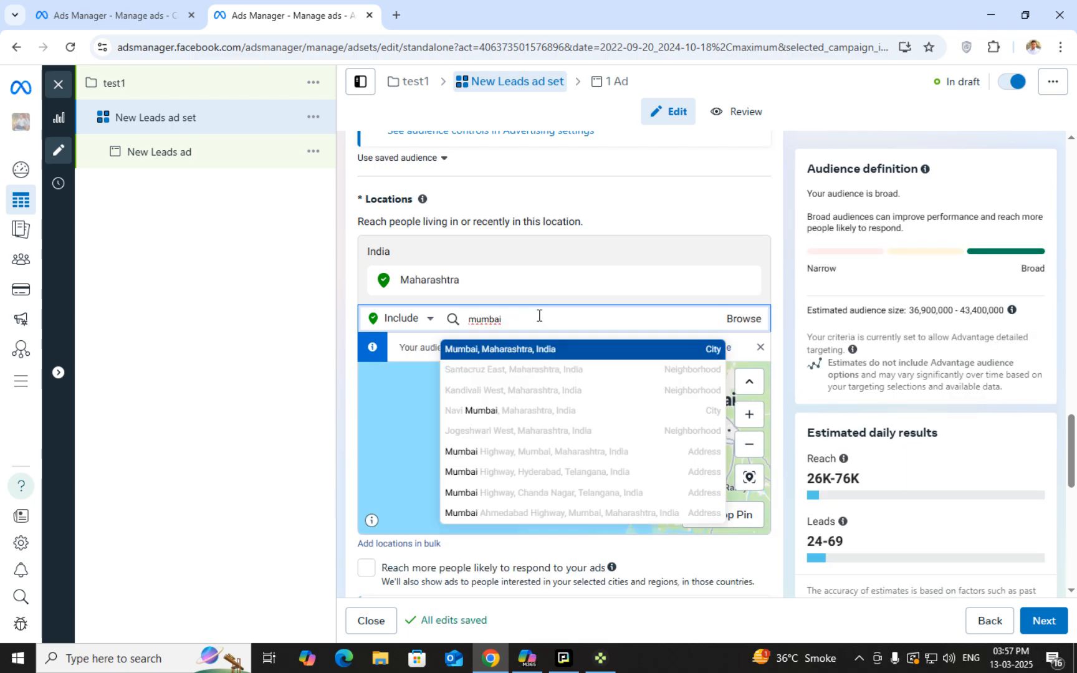
pyautogui.click(533, 351)
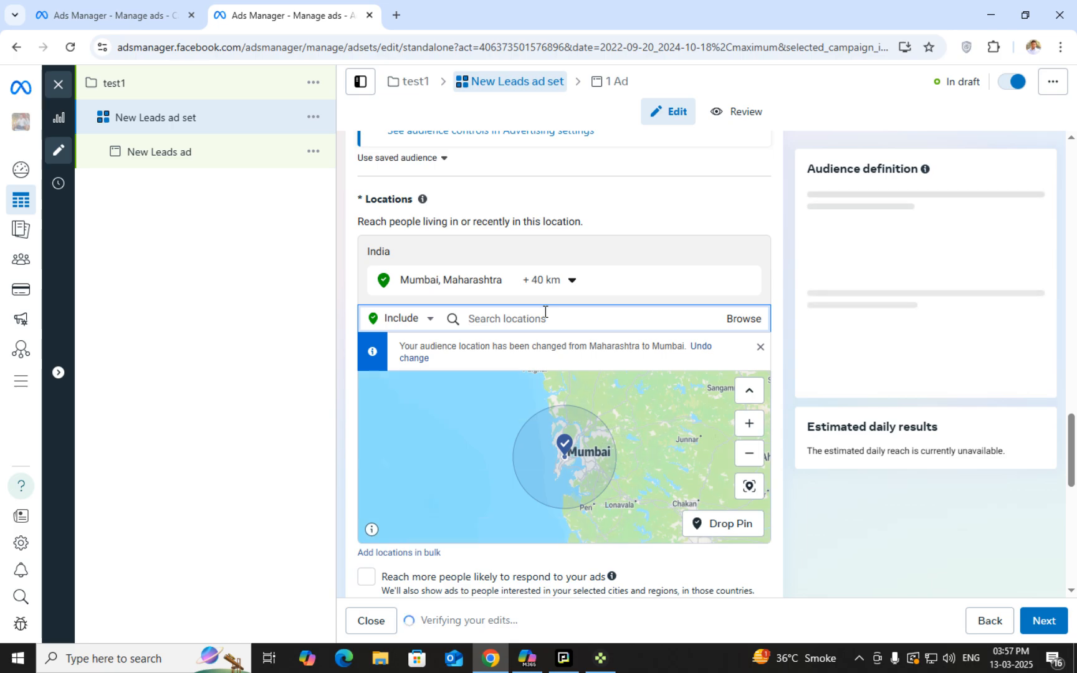
pyautogui.write('thane')
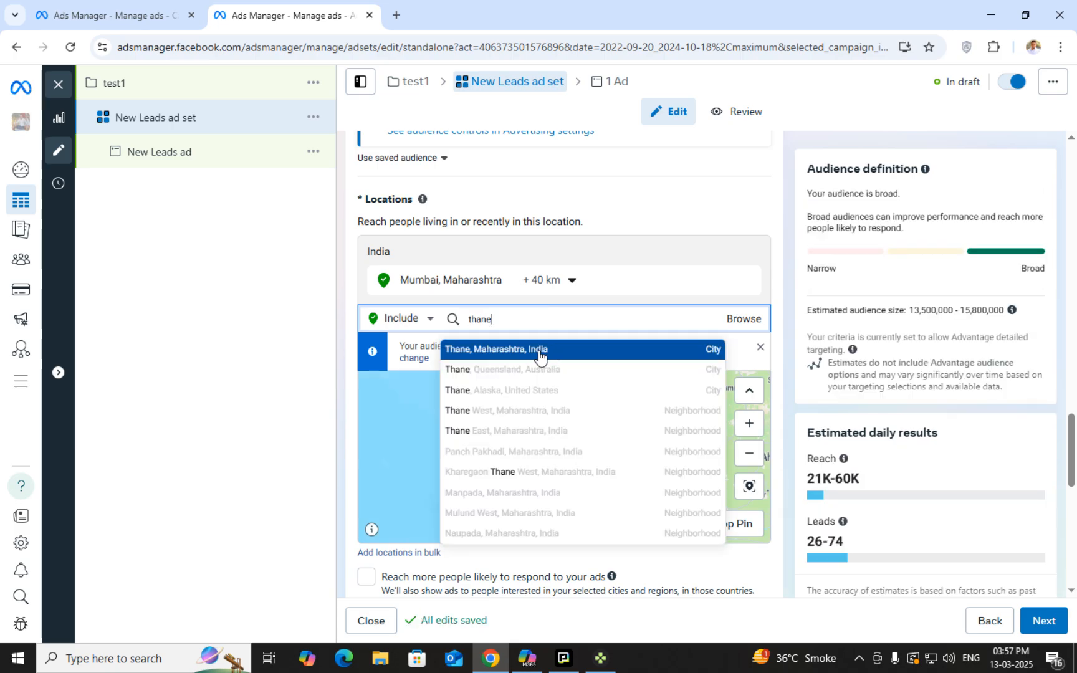
pyautogui.click(537, 356)
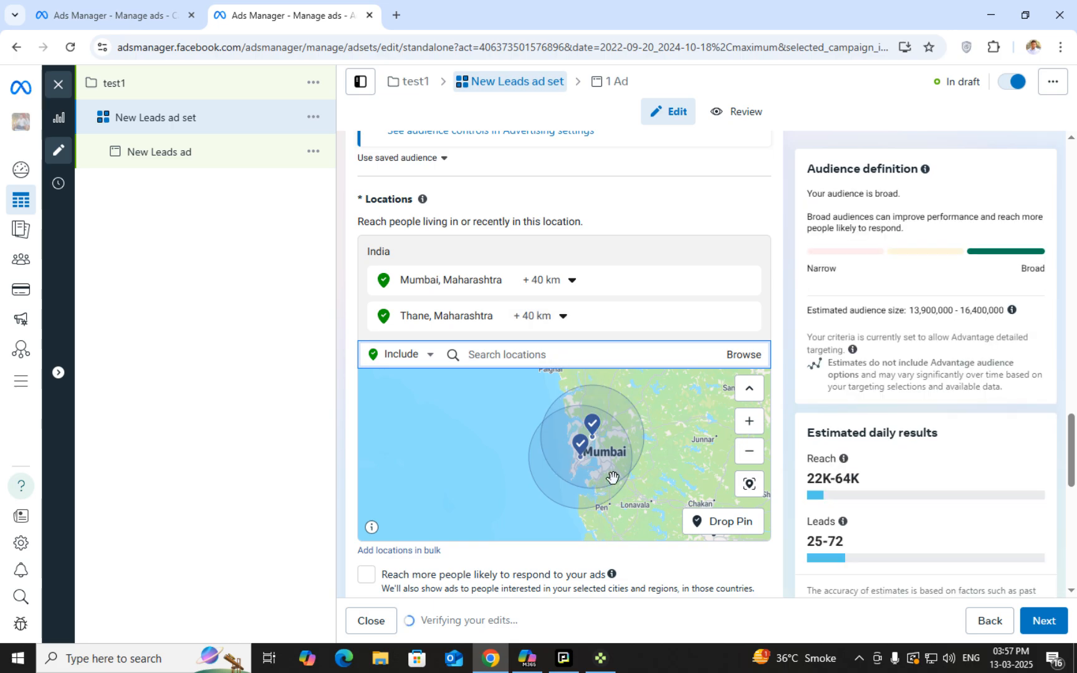
# Widen Mumbai's radius to 70 km, then drag it back to 40 km to match Thane
pyautogui.click(556, 282)
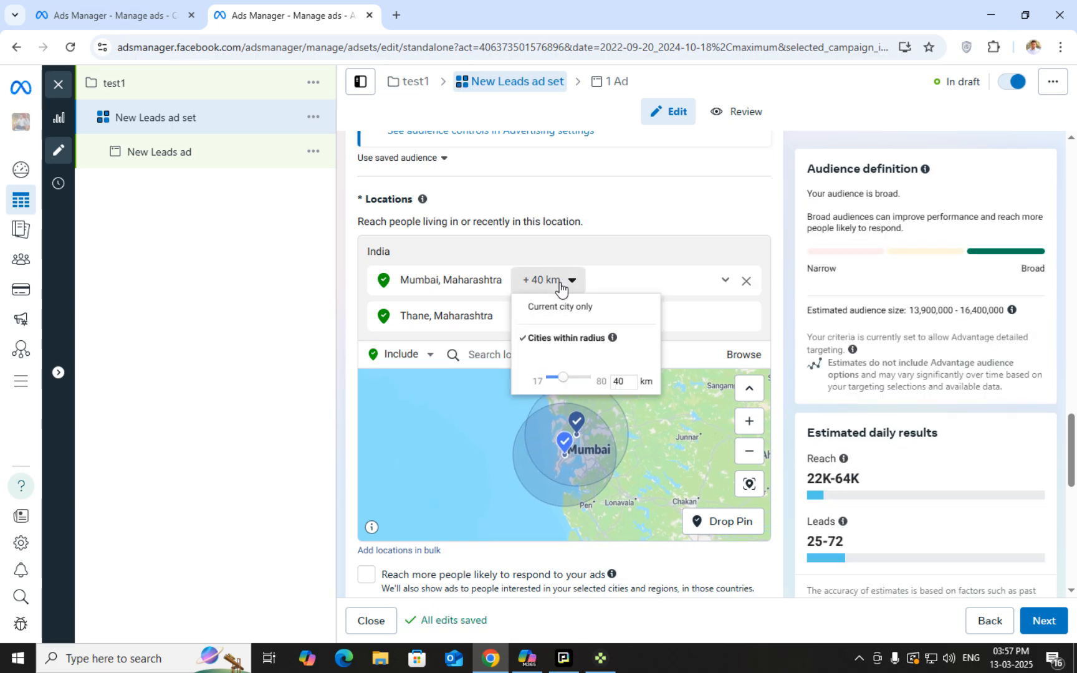
pyautogui.moveTo(575, 374); pyautogui.dragTo(592, 374)
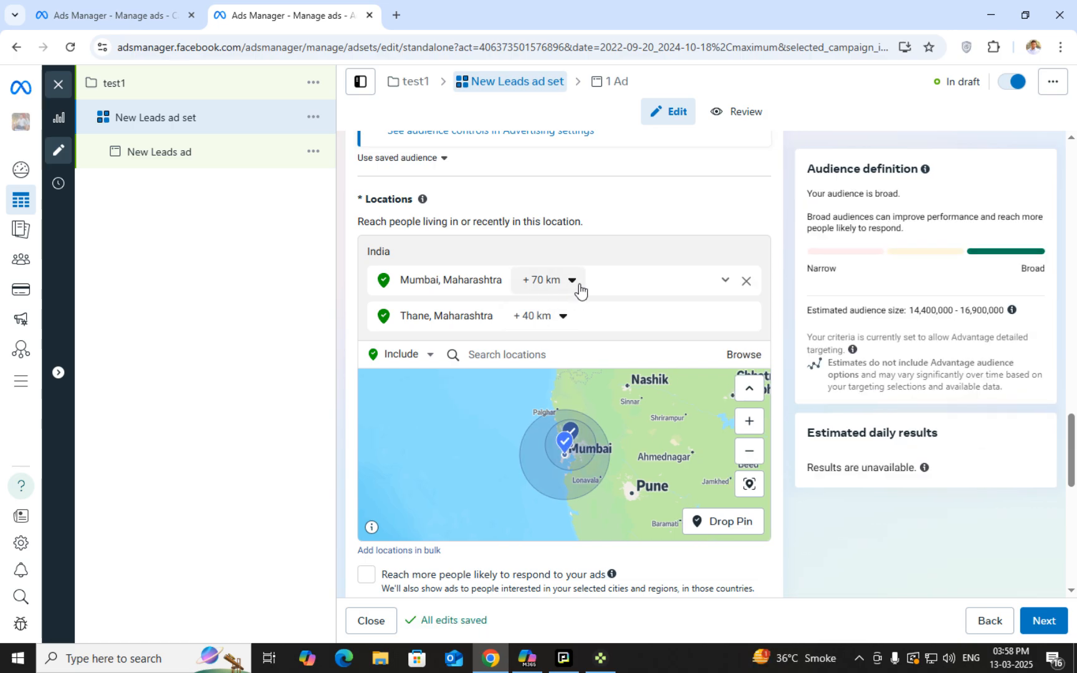
pyautogui.click(576, 285)
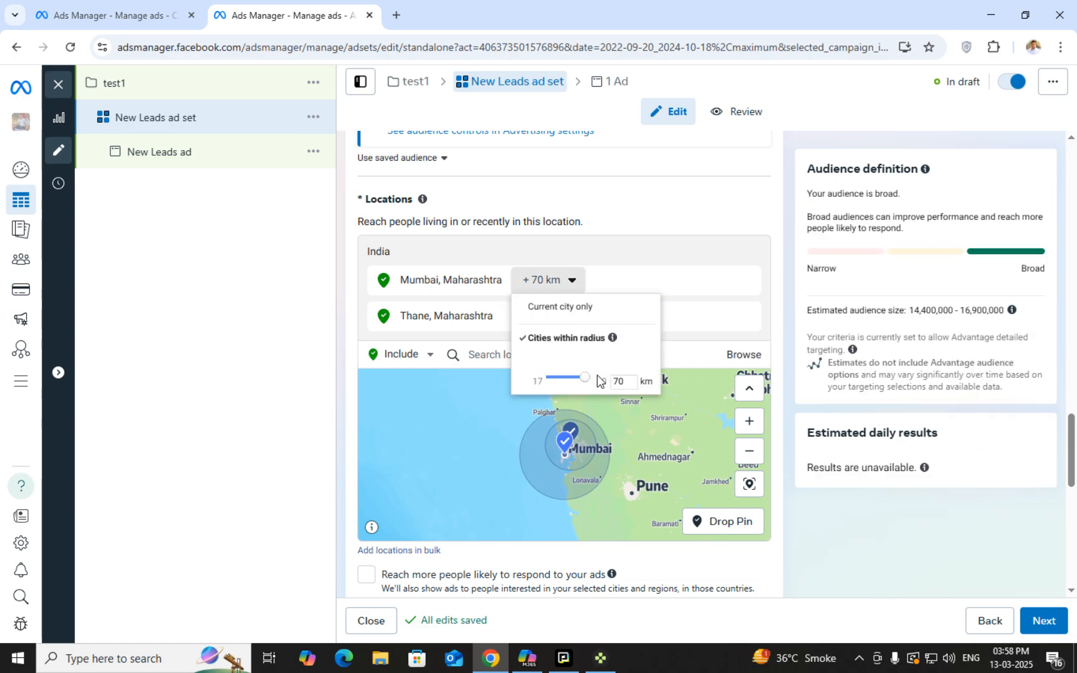
pyautogui.click(569, 284)
pyautogui.scroll(5, 598, 467)
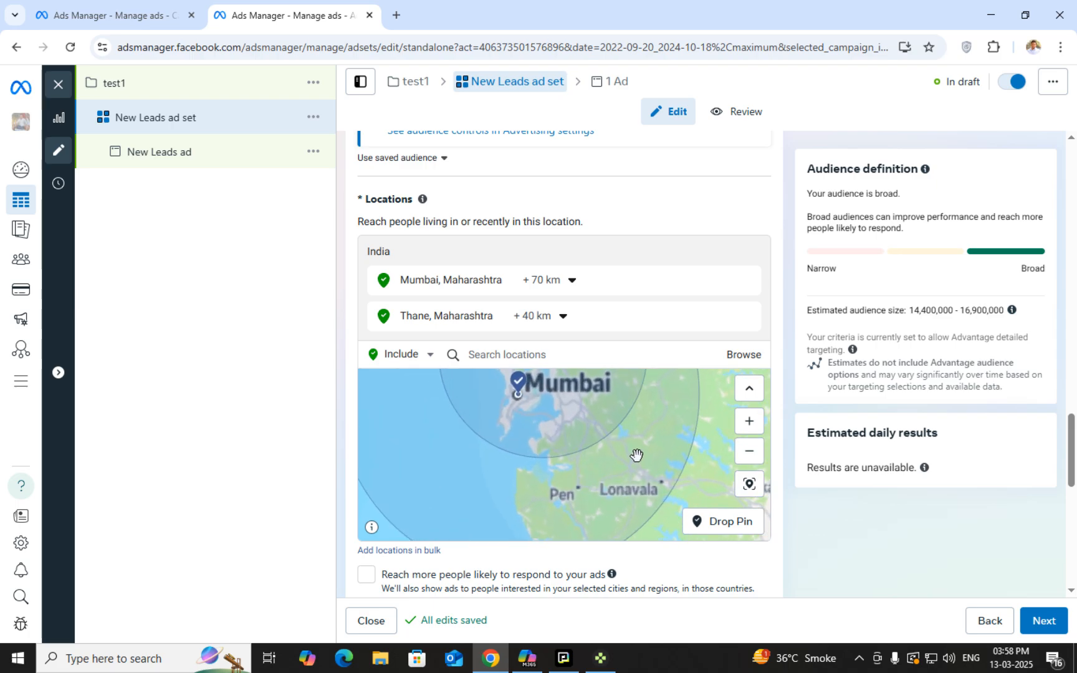
pyautogui.moveTo(712, 442); pyautogui.dragTo(723, 483)
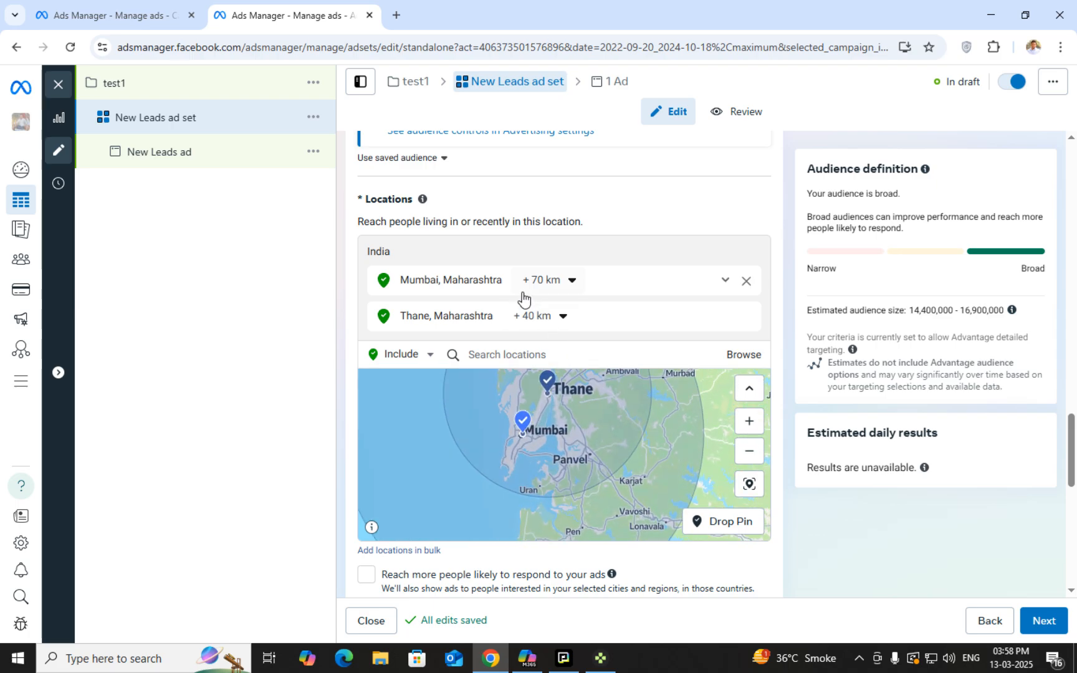
pyautogui.moveTo(676, 420); pyautogui.dragTo(688, 461)
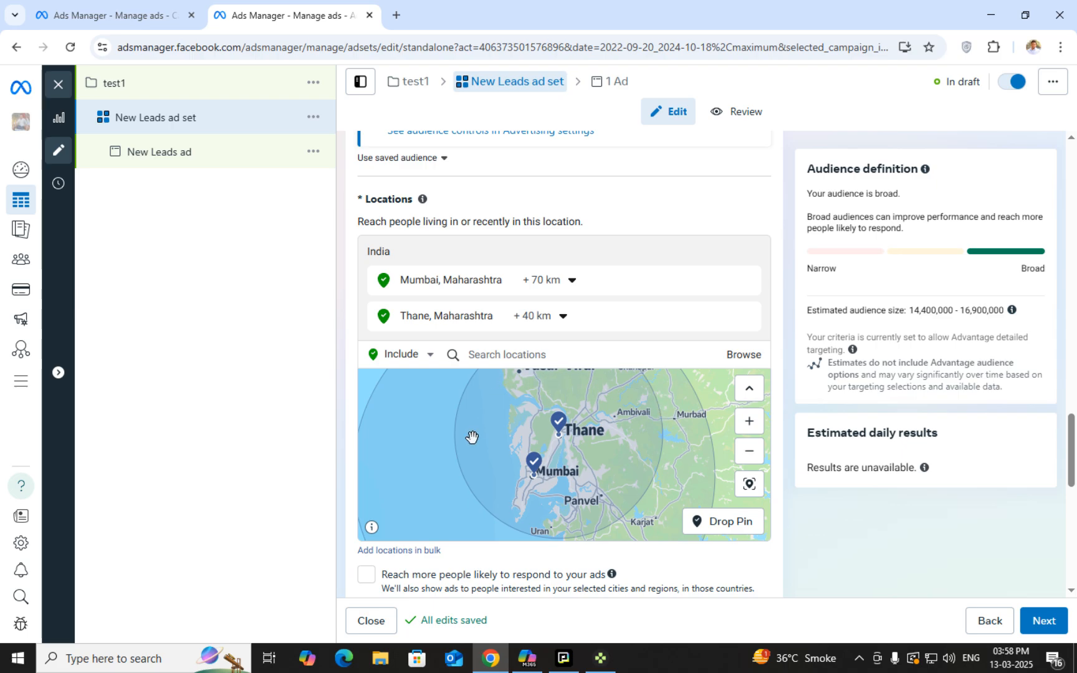
pyautogui.scroll(-2, 635, 484)
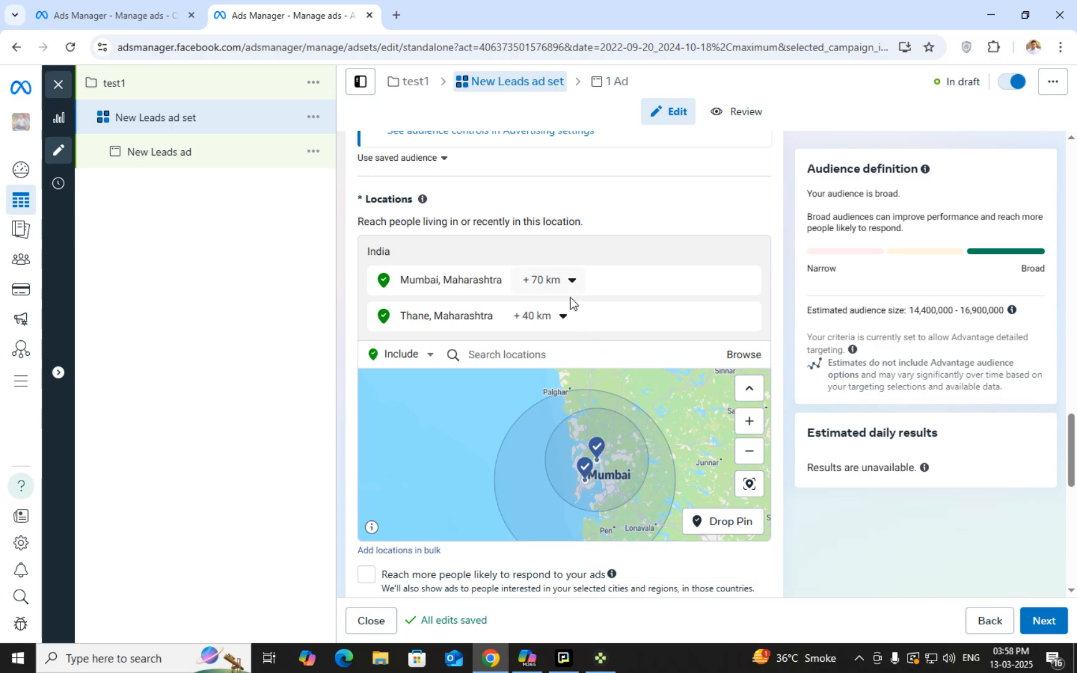
pyautogui.click(573, 280)
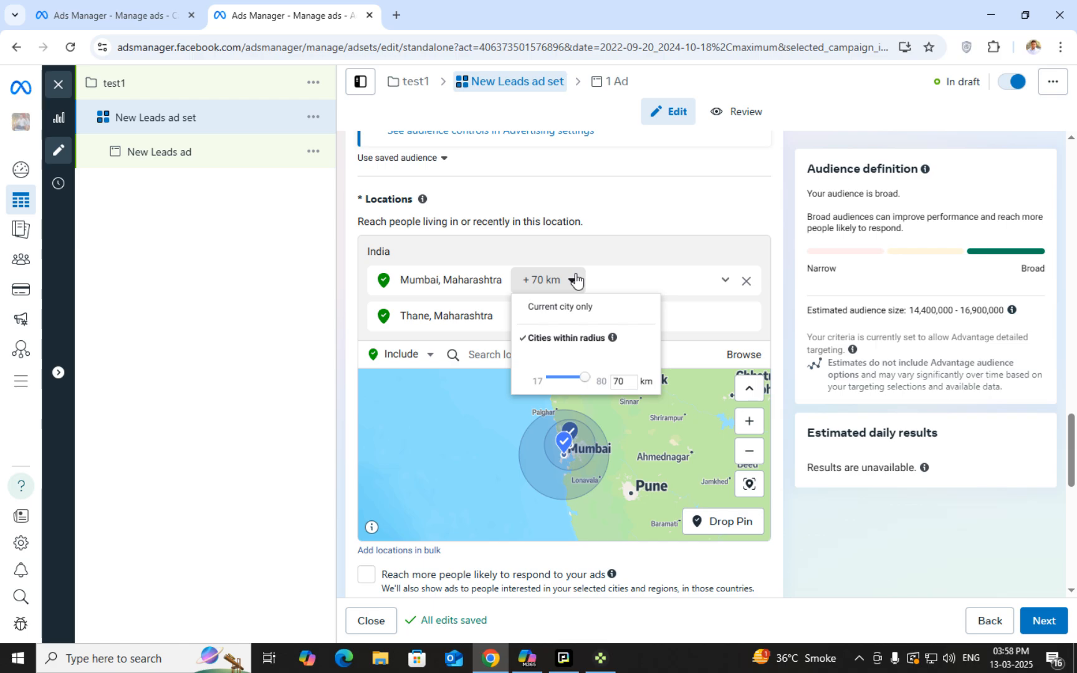
pyautogui.click(572, 282)
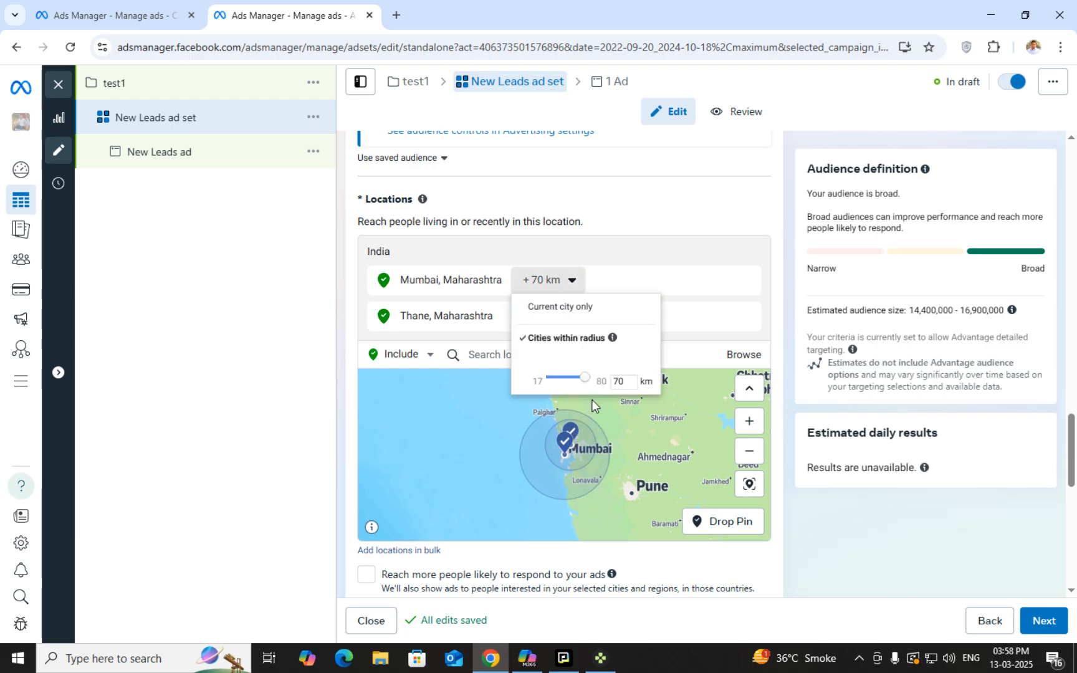
pyautogui.moveTo(584, 377); pyautogui.dragTo(566, 380)
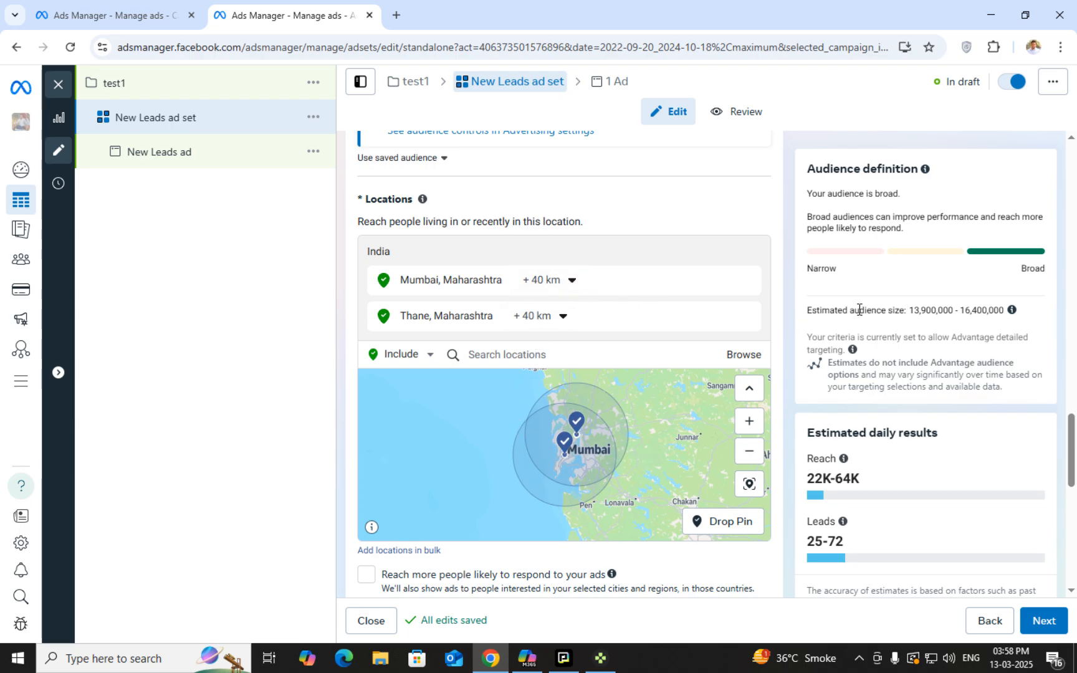
pyautogui.scroll(-1, 886, 490)
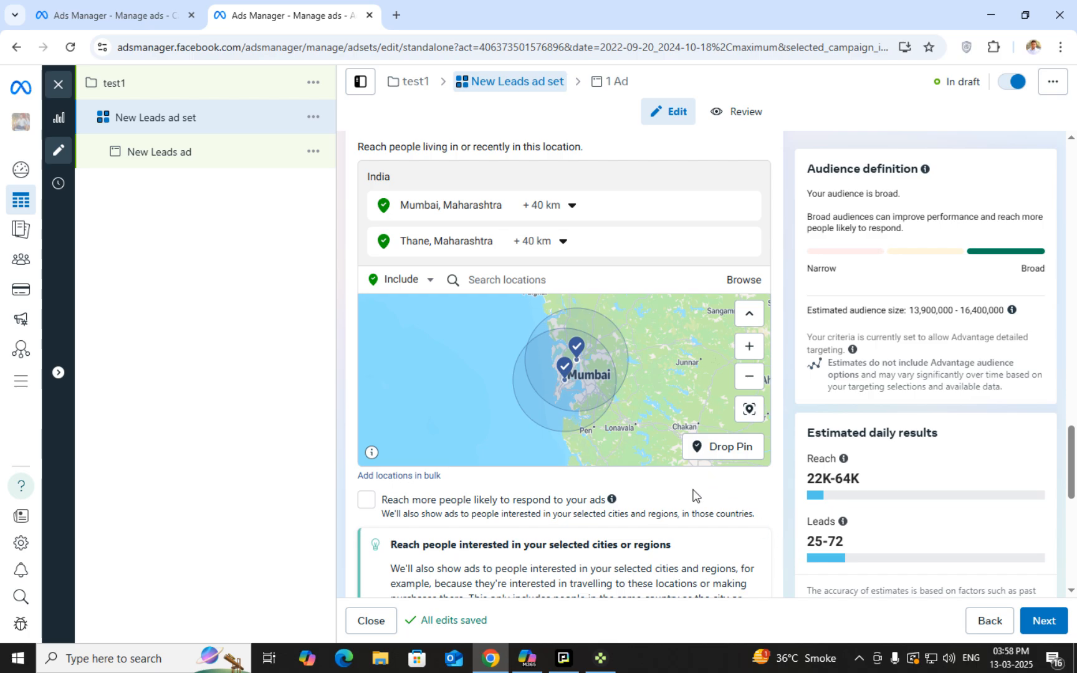
pyautogui.scroll(-1, 436, 418)
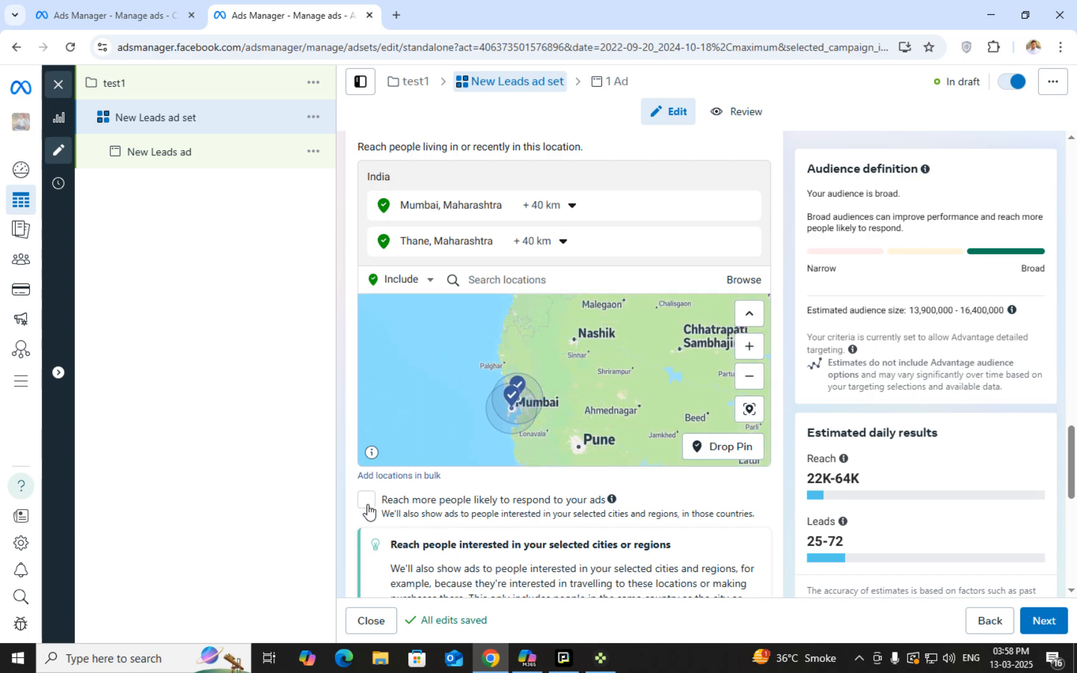
pyautogui.scroll(-1, 386, 514)
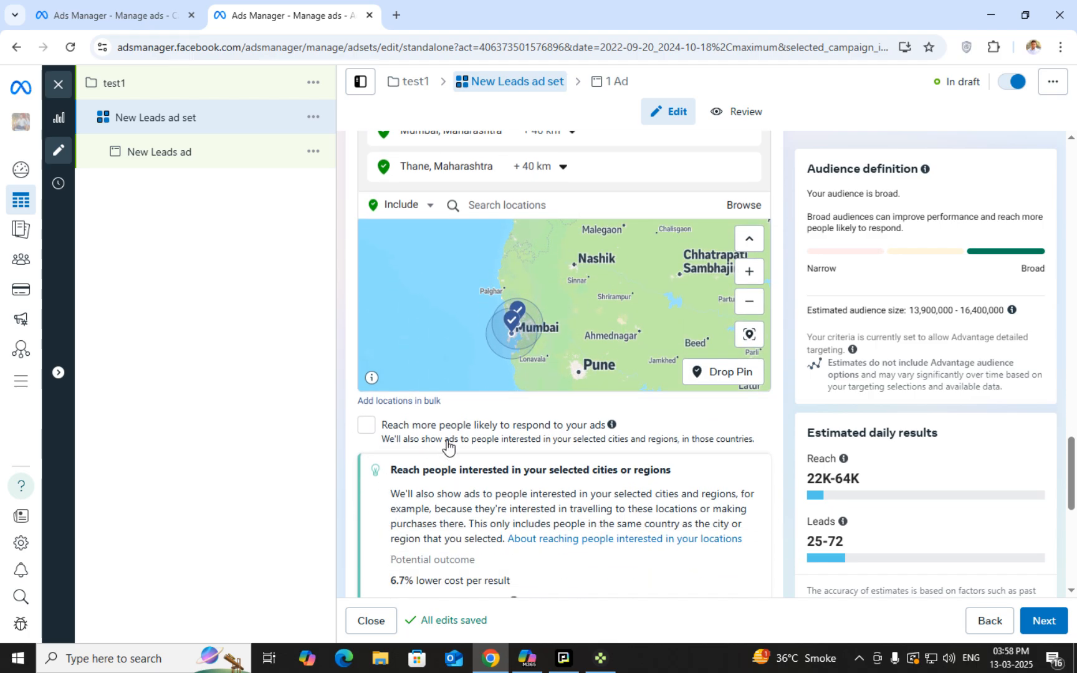
pyautogui.scroll(1, 446, 447)
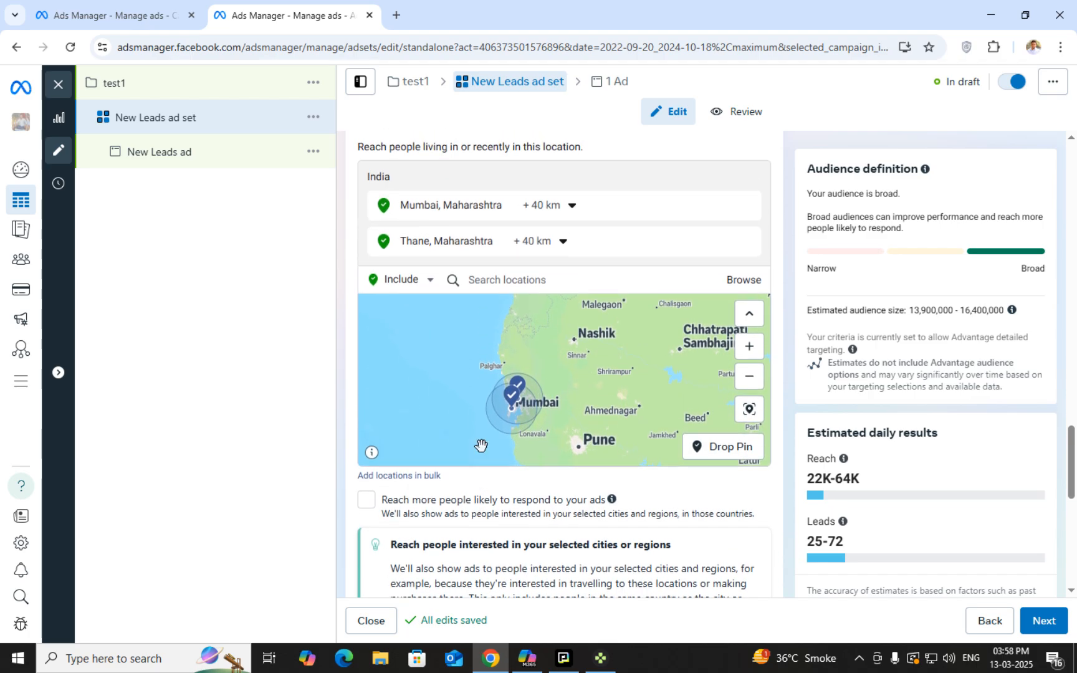
pyautogui.click(367, 500)
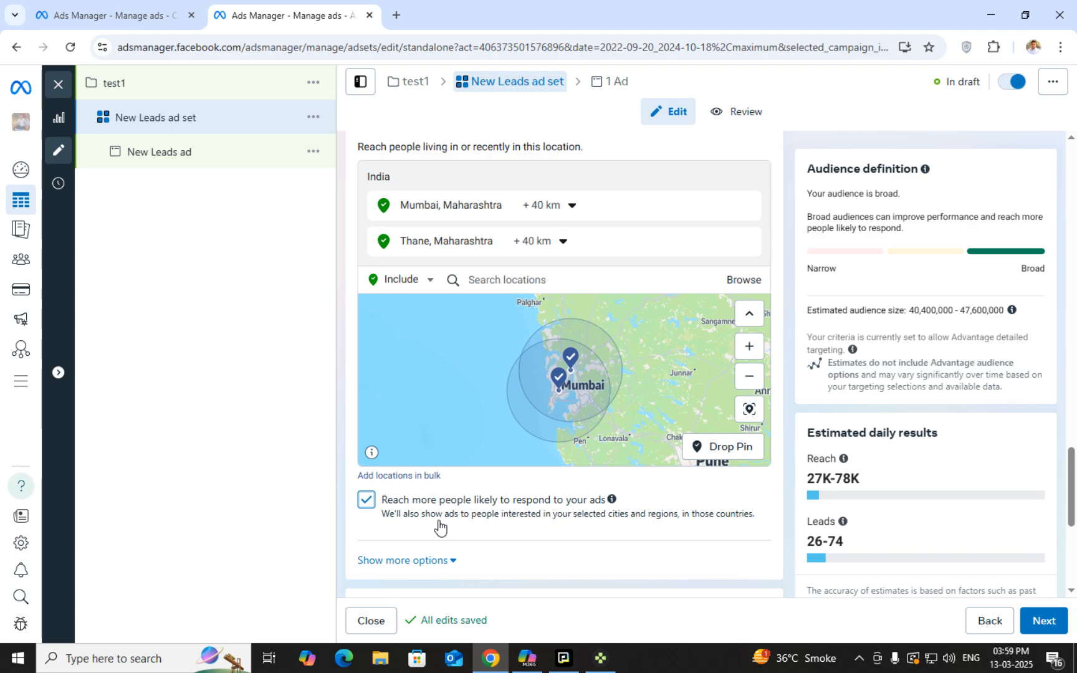
pyautogui.click(366, 499)
pyautogui.scroll(-1, 403, 489)
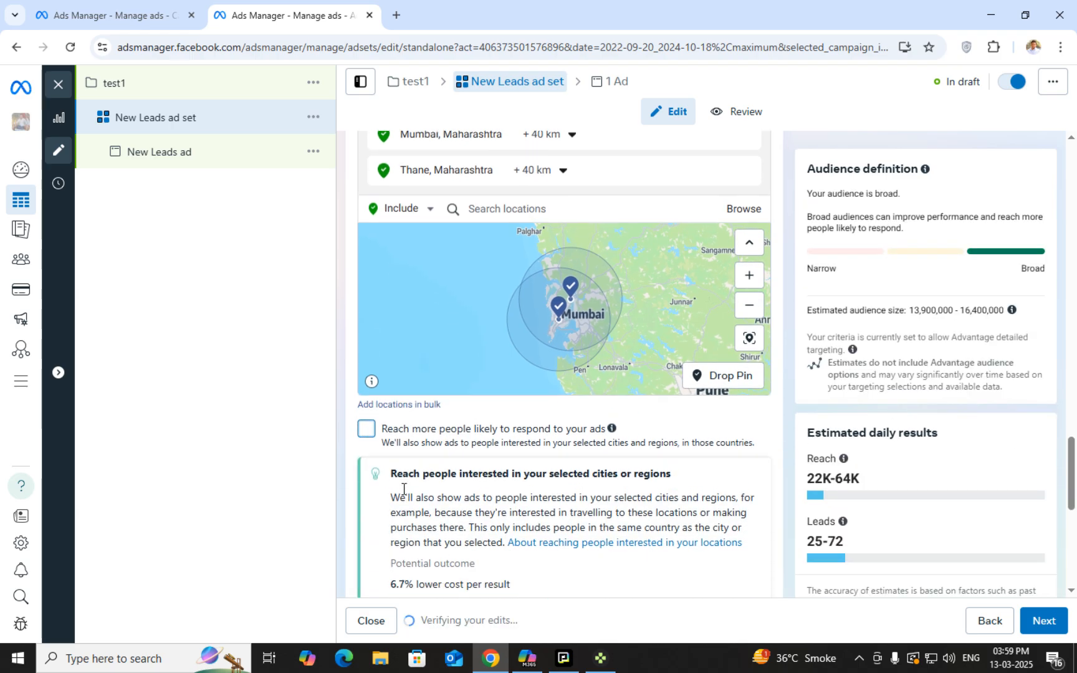
pyautogui.click(423, 402)
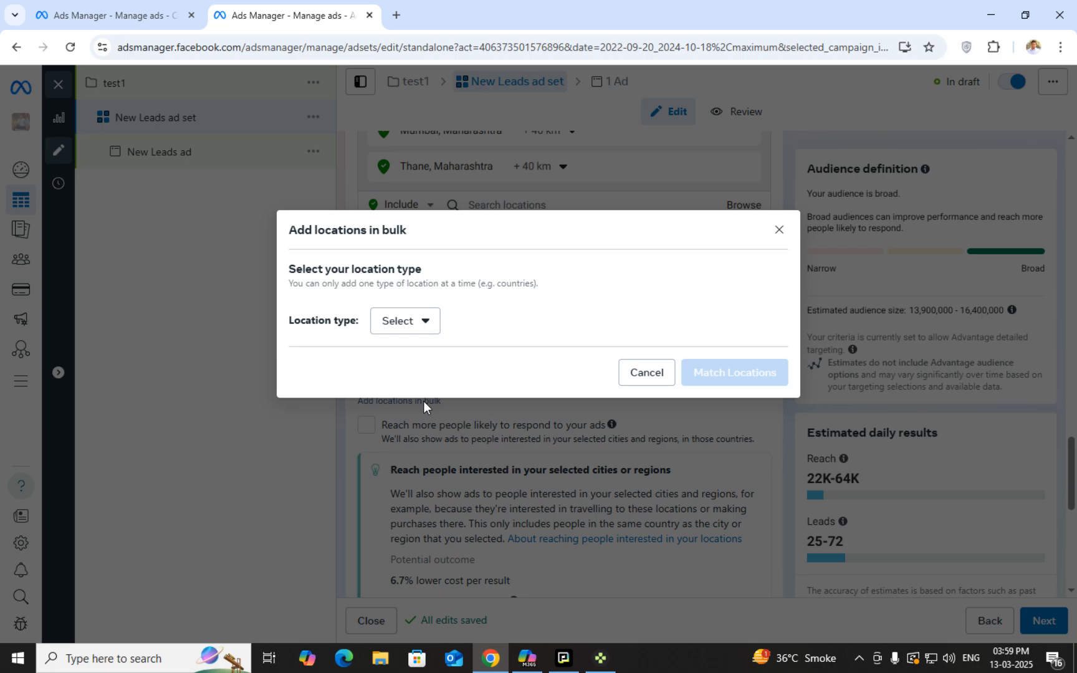
pyautogui.click(421, 321)
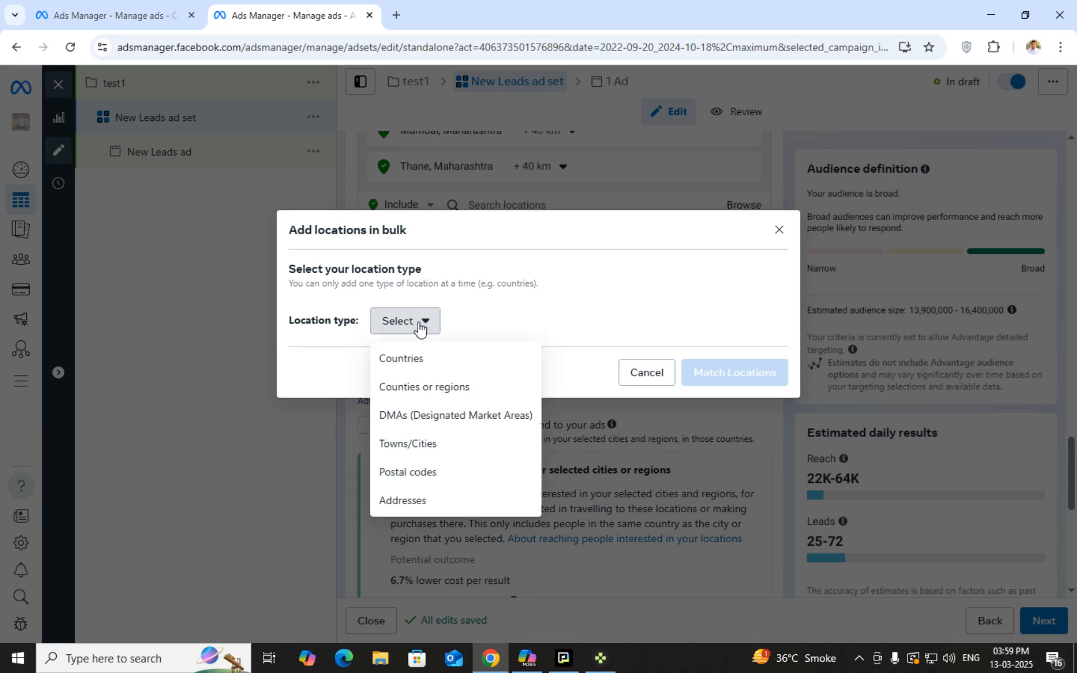
pyautogui.click(443, 481)
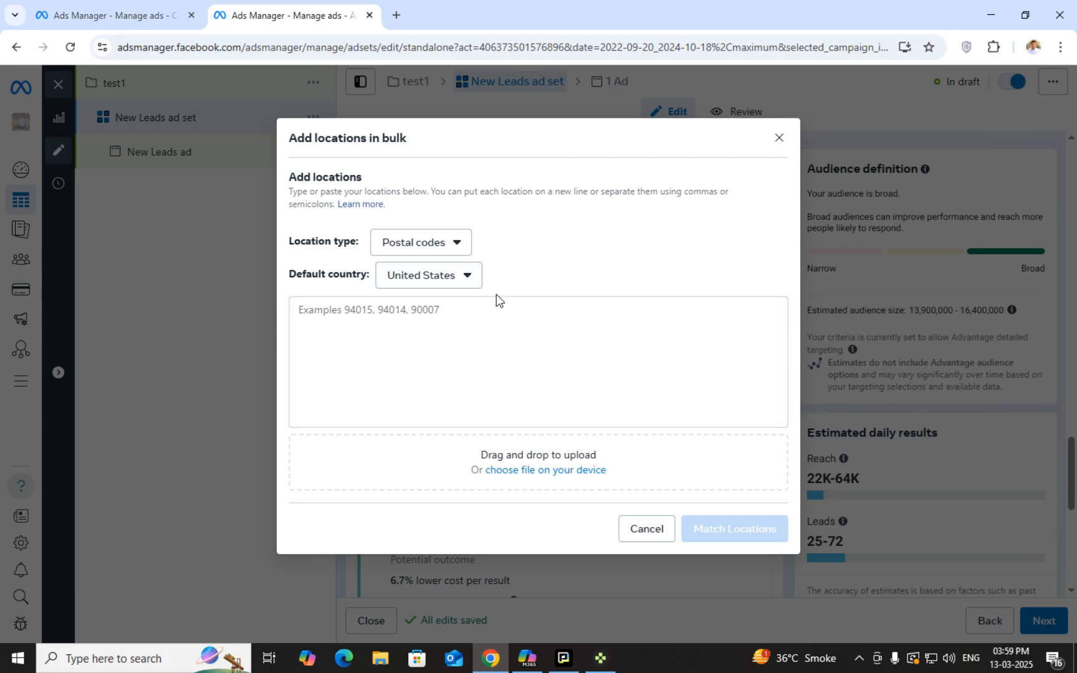
pyautogui.click(416, 274)
pyautogui.scroll(-15, 432, 329)
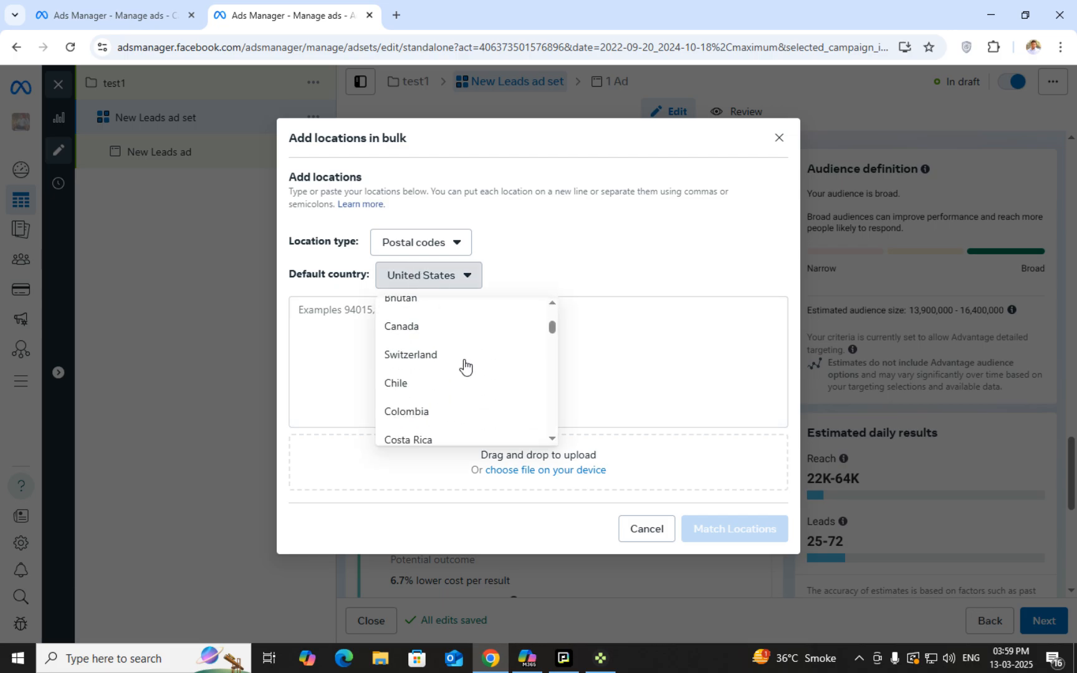
pyautogui.scroll(-5, 476, 397)
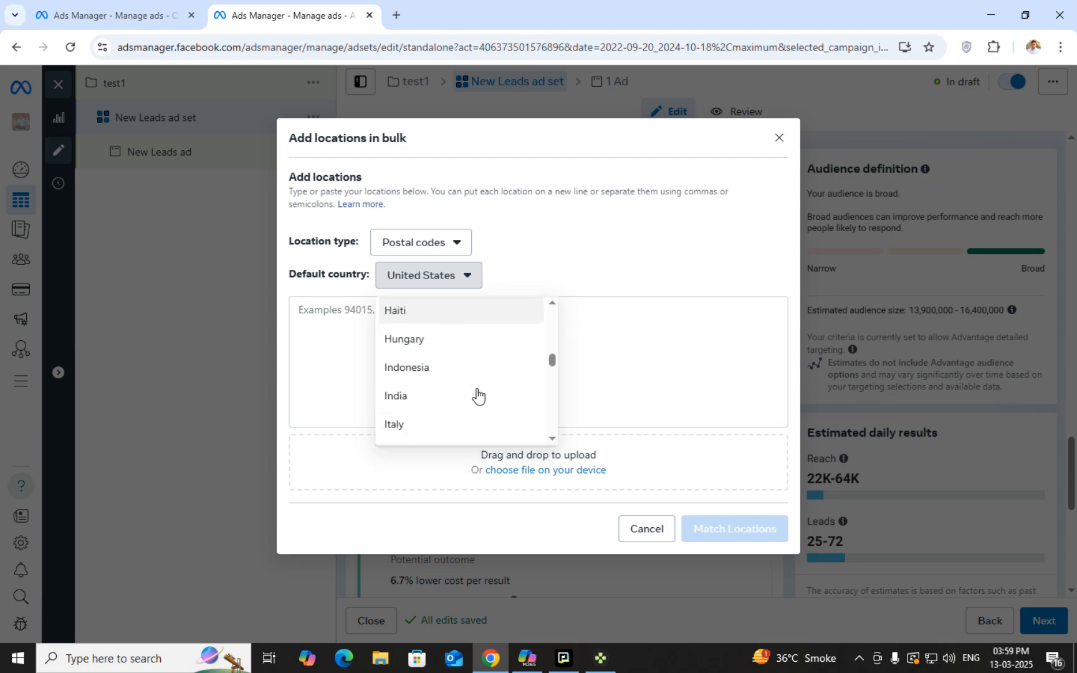
pyautogui.click(459, 315)
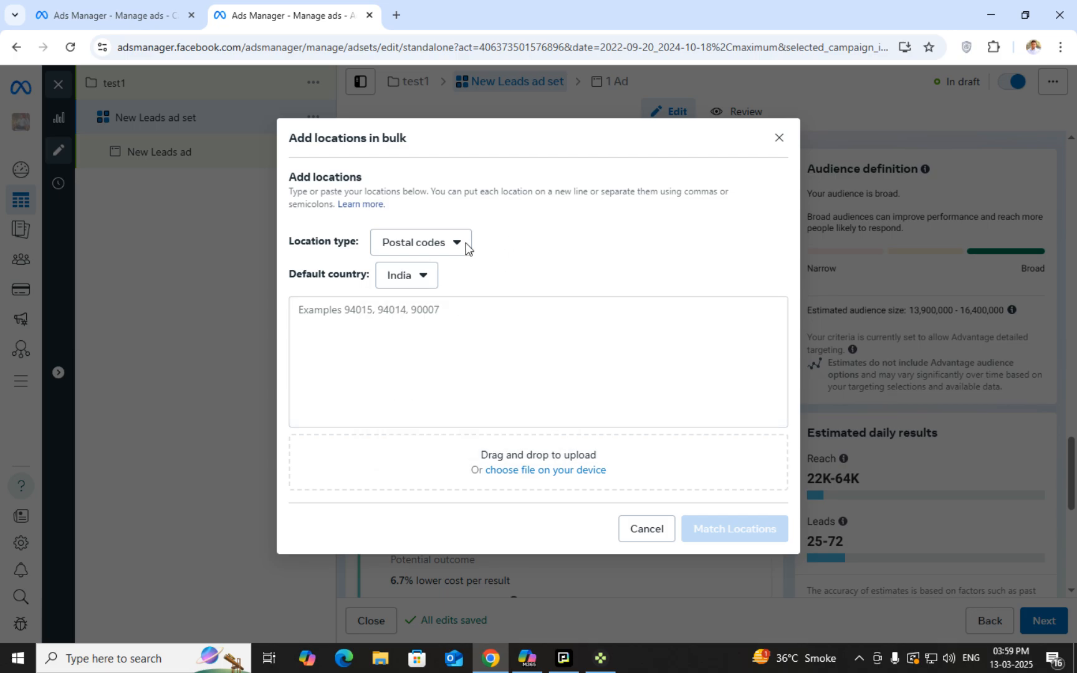
pyautogui.click(434, 331)
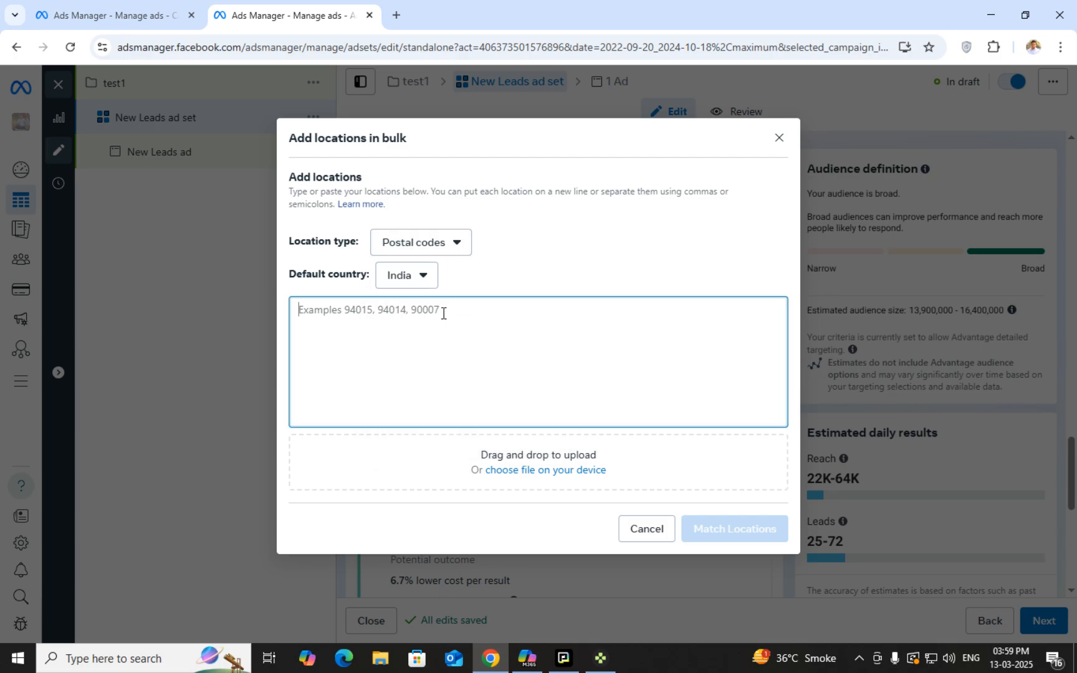
# Cancel the bulk location entry
pyautogui.click(645, 529)
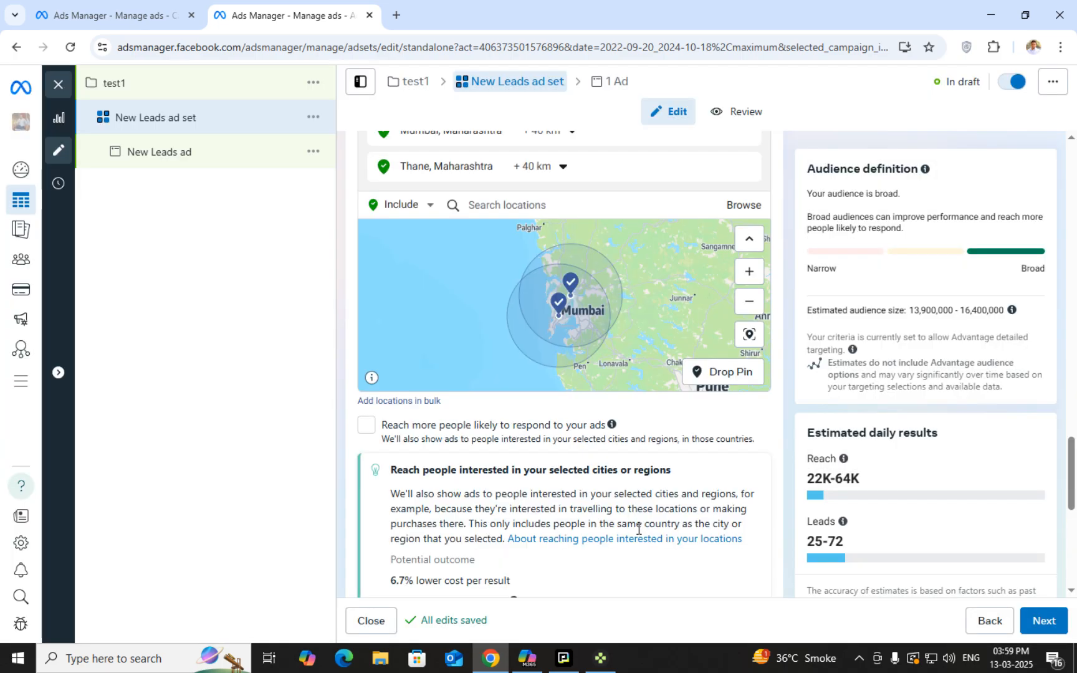
pyautogui.scroll(-1, 454, 448)
pyautogui.scroll(-3, 461, 482)
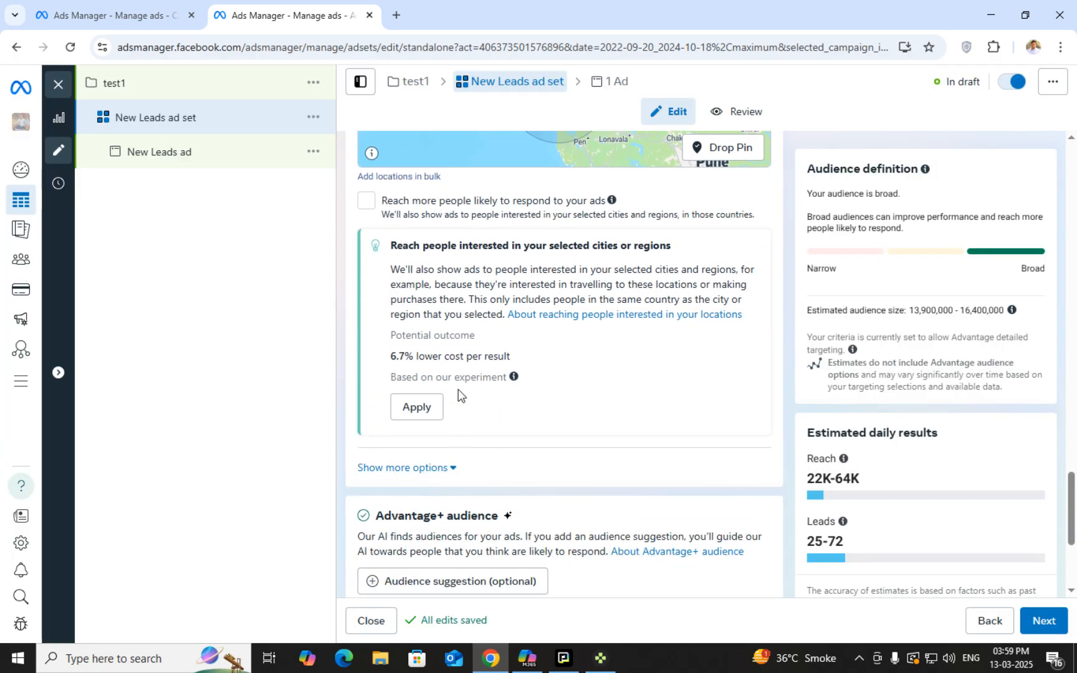
pyautogui.scroll(1, 482, 445)
pyautogui.scroll(1, 482, 456)
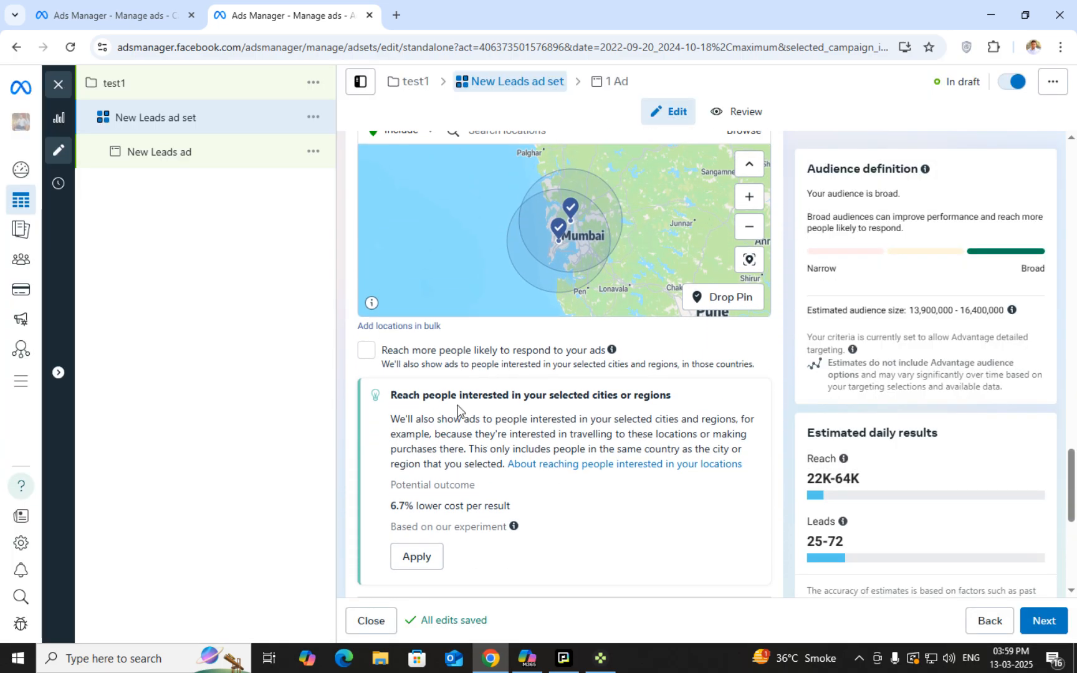
pyautogui.scroll(-3, 430, 458)
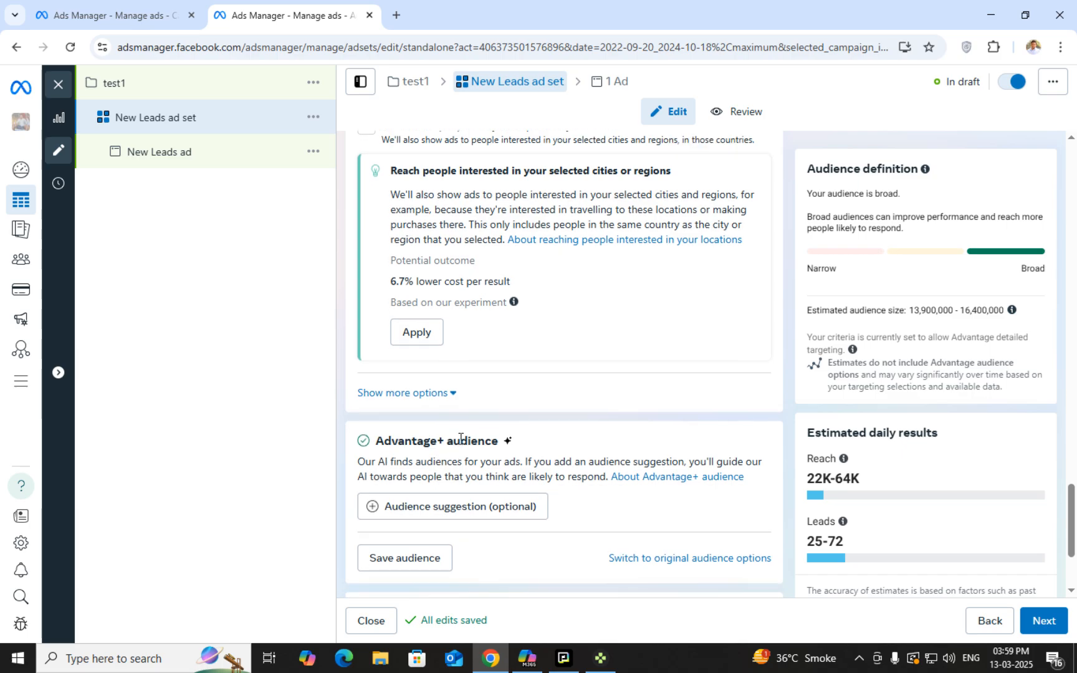
# Show the extra audience options and keep the minimum age at 18
pyautogui.click(423, 392)
pyautogui.scroll(-1, 379, 347)
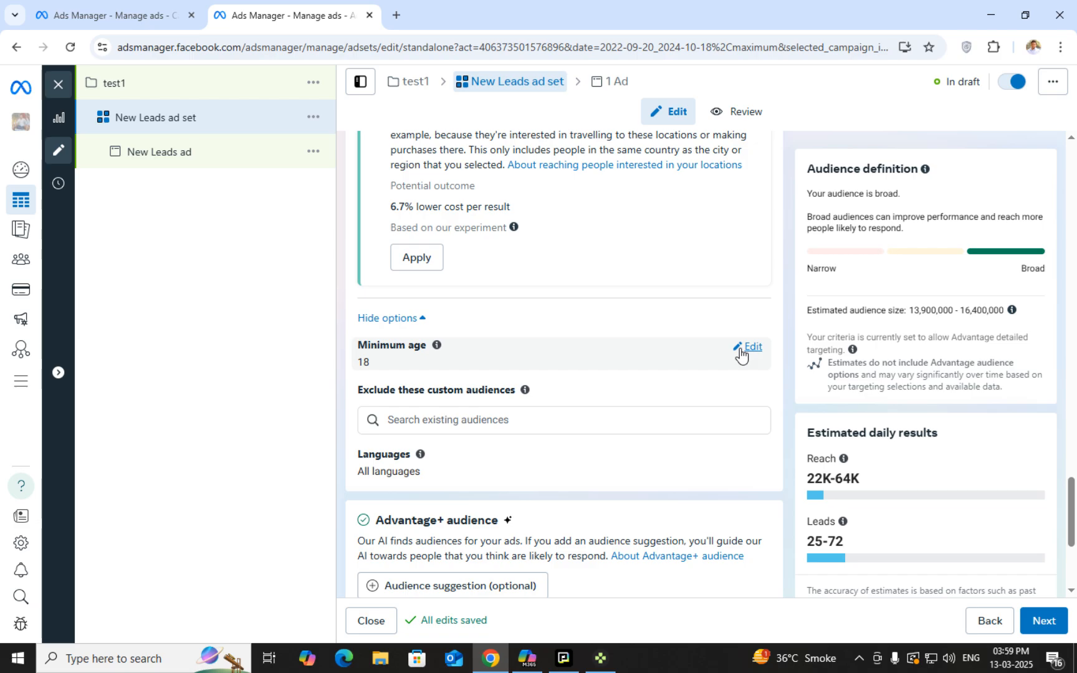
pyautogui.click(748, 347)
pyautogui.click(425, 368)
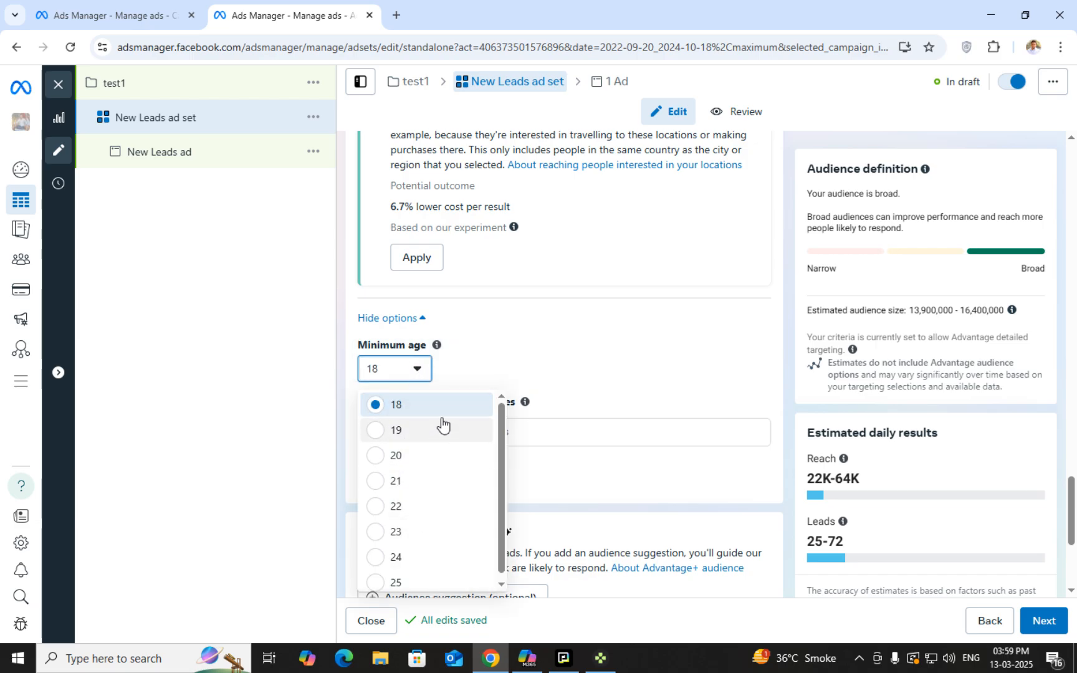
pyautogui.click(415, 368)
# Search the Languages field for 'marathi'
pyautogui.scroll(-2, 444, 446)
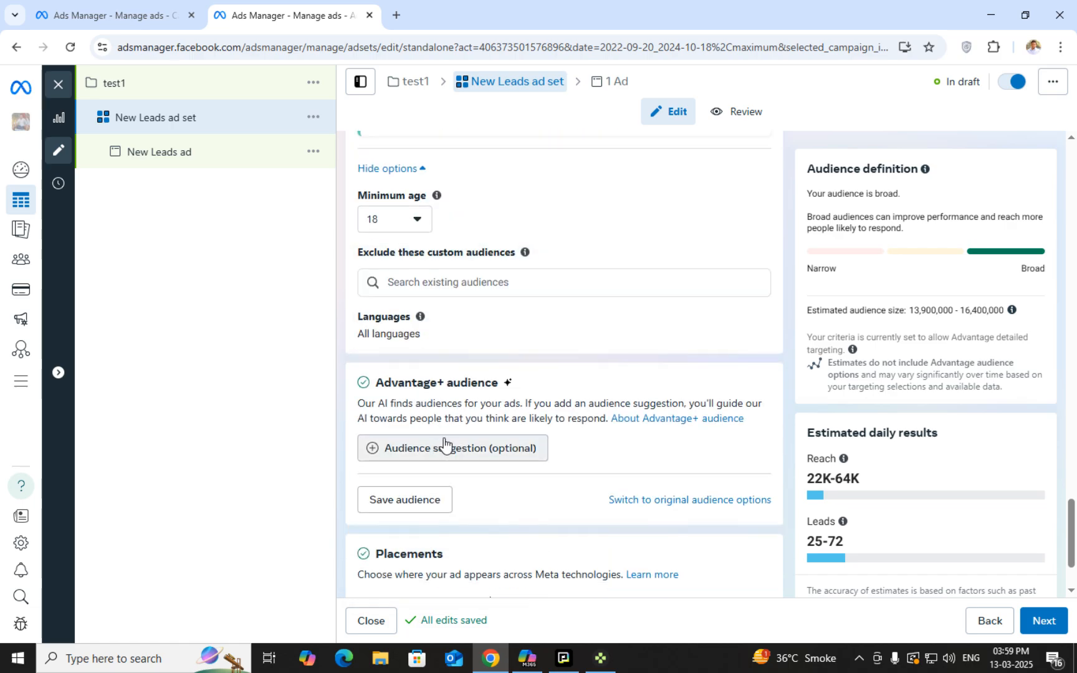
pyautogui.scroll(3, 444, 440)
pyautogui.scroll(10, 440, 404)
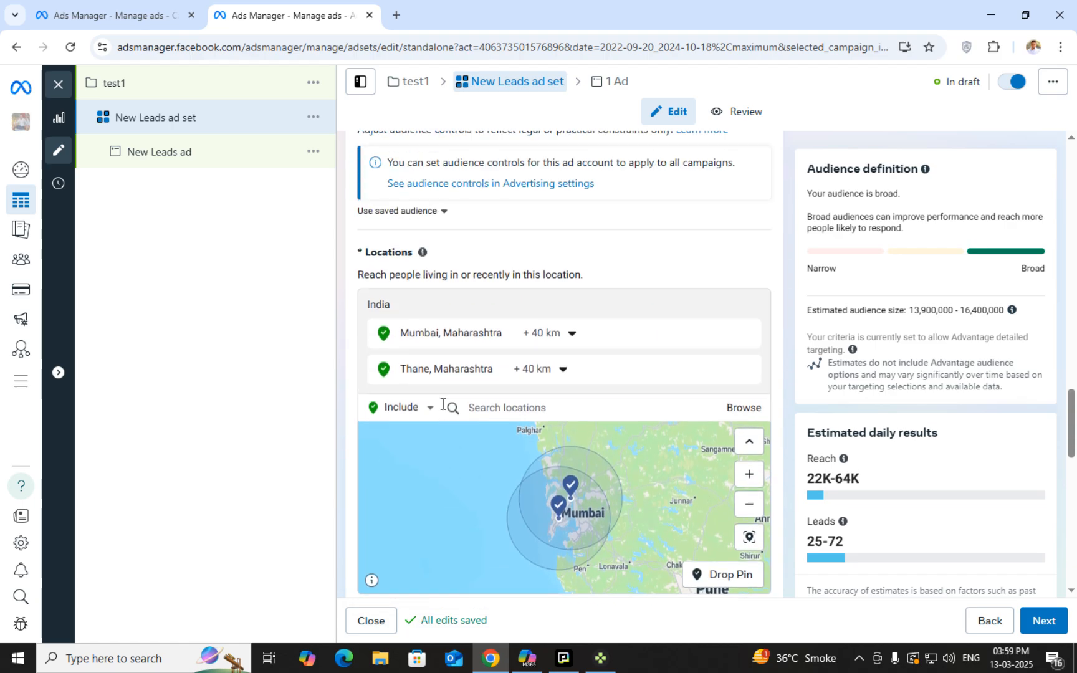
pyautogui.scroll(6, 441, 409)
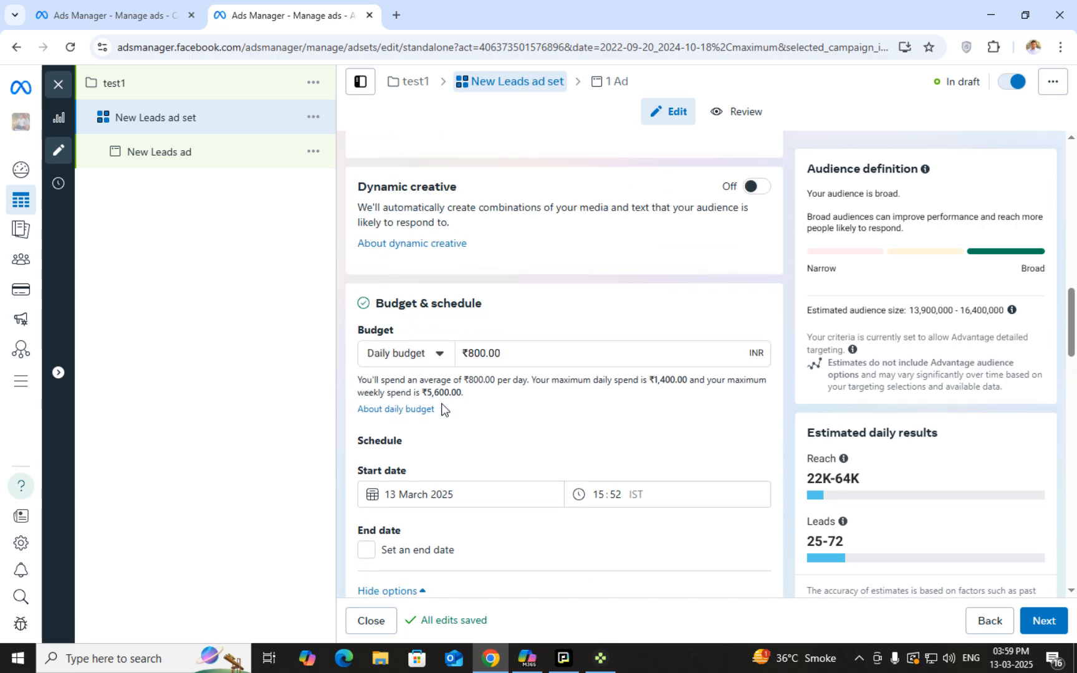
pyautogui.scroll(2, 443, 406)
pyautogui.scroll(-12, 442, 406)
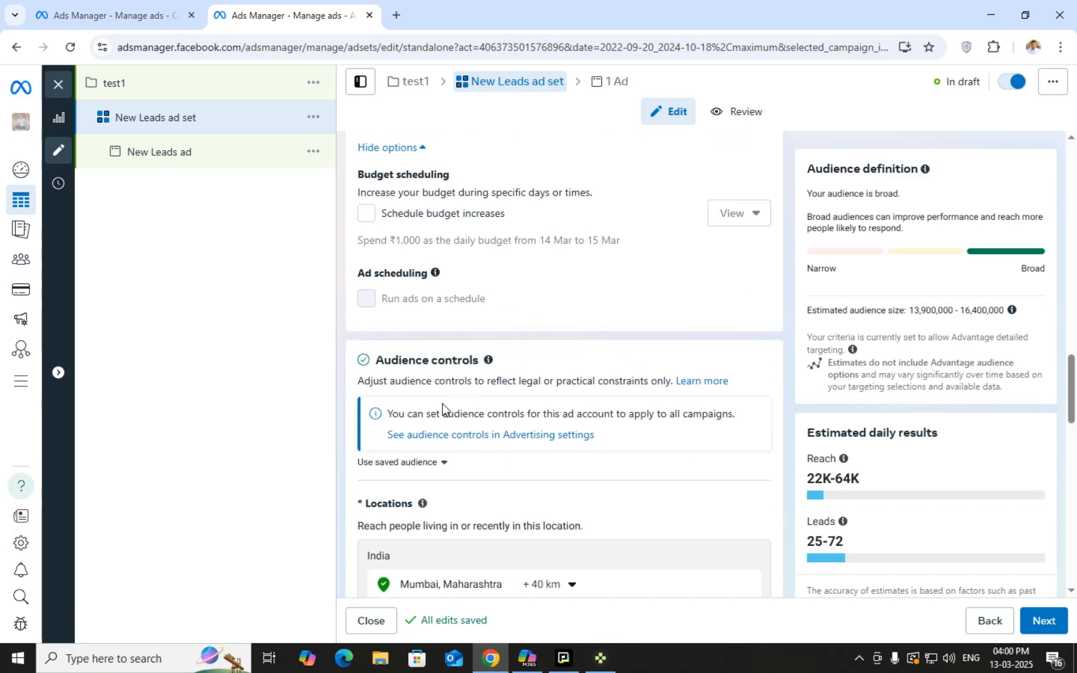
pyautogui.scroll(-5, 443, 406)
pyautogui.scroll(1, 444, 409)
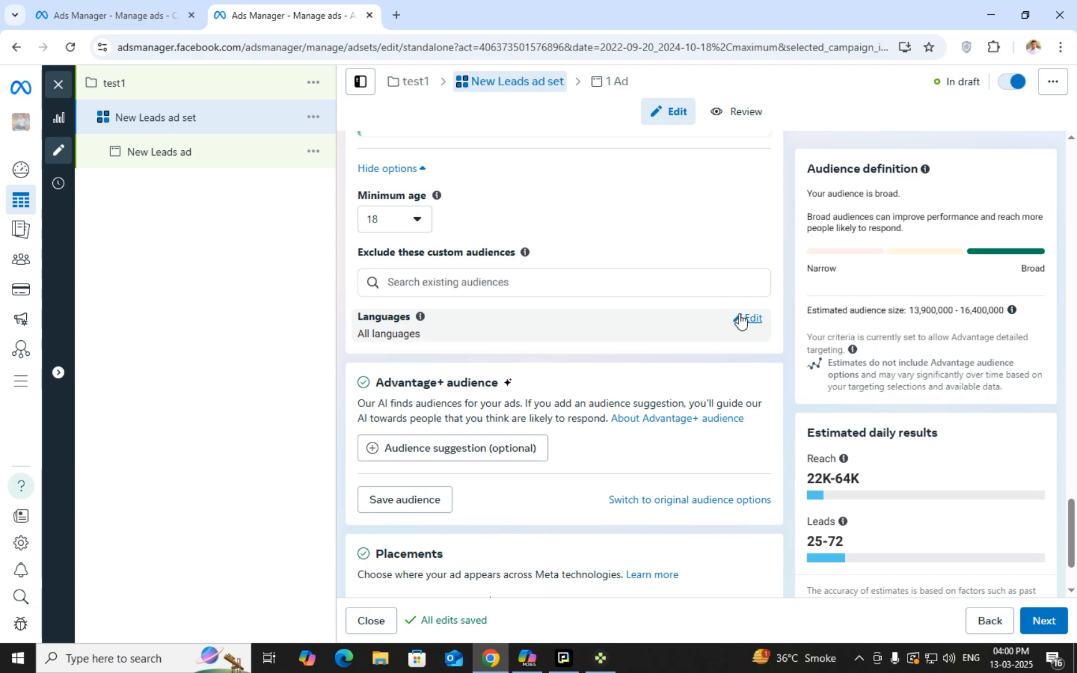
pyautogui.click(742, 319)
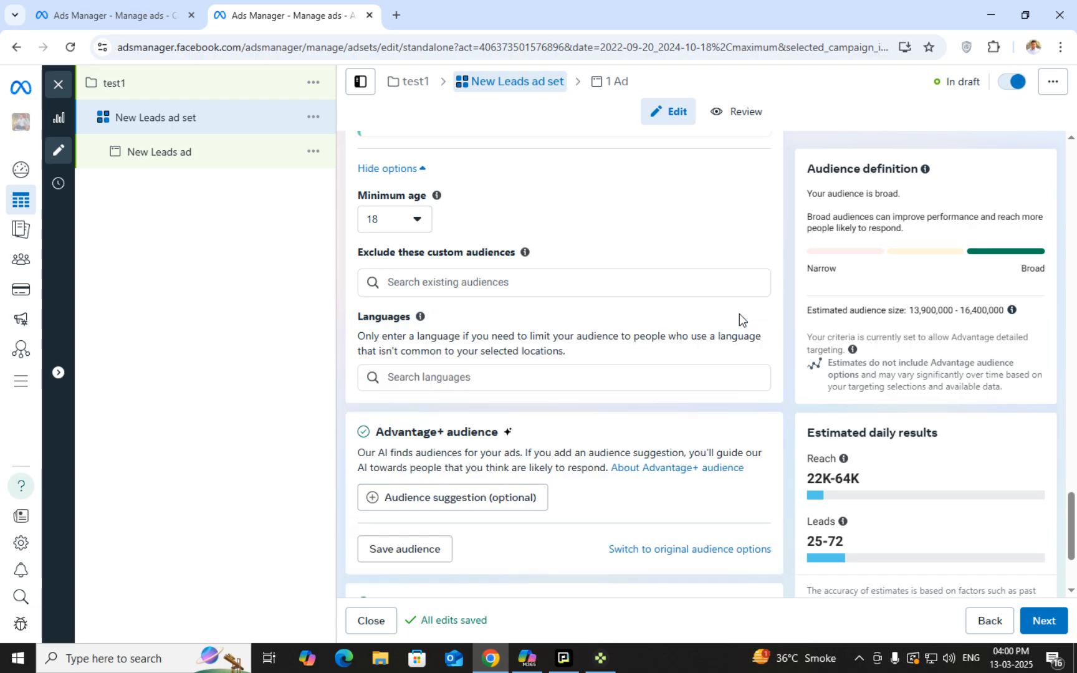
pyautogui.click(539, 379)
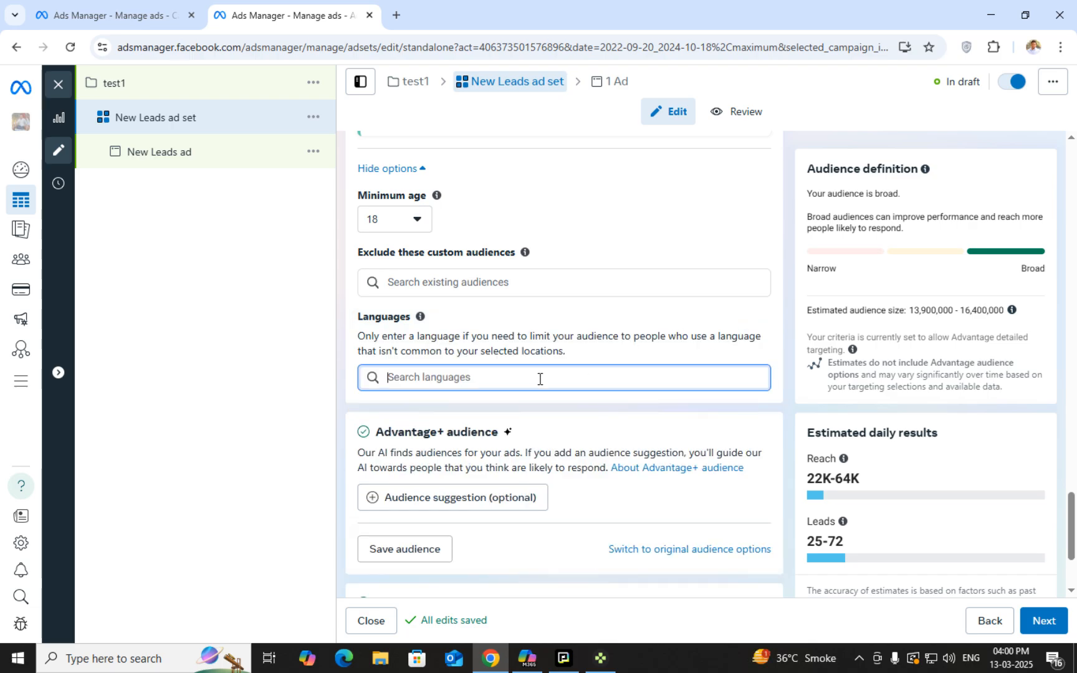
pyautogui.write('mara')
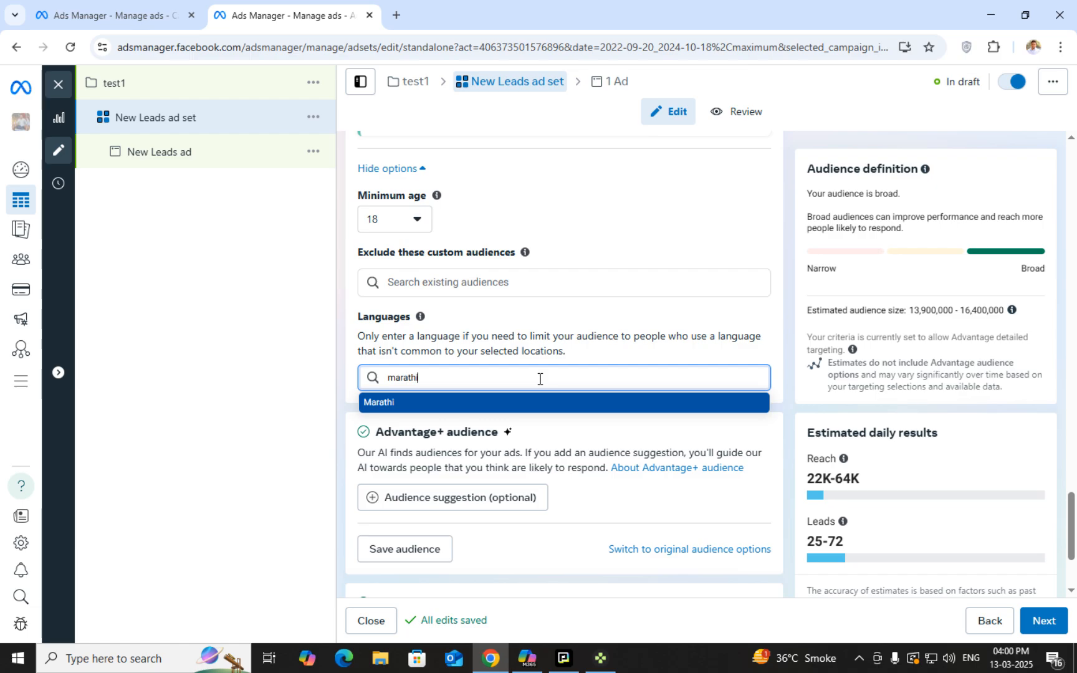
pyautogui.write('thi')
pyautogui.press('Return')
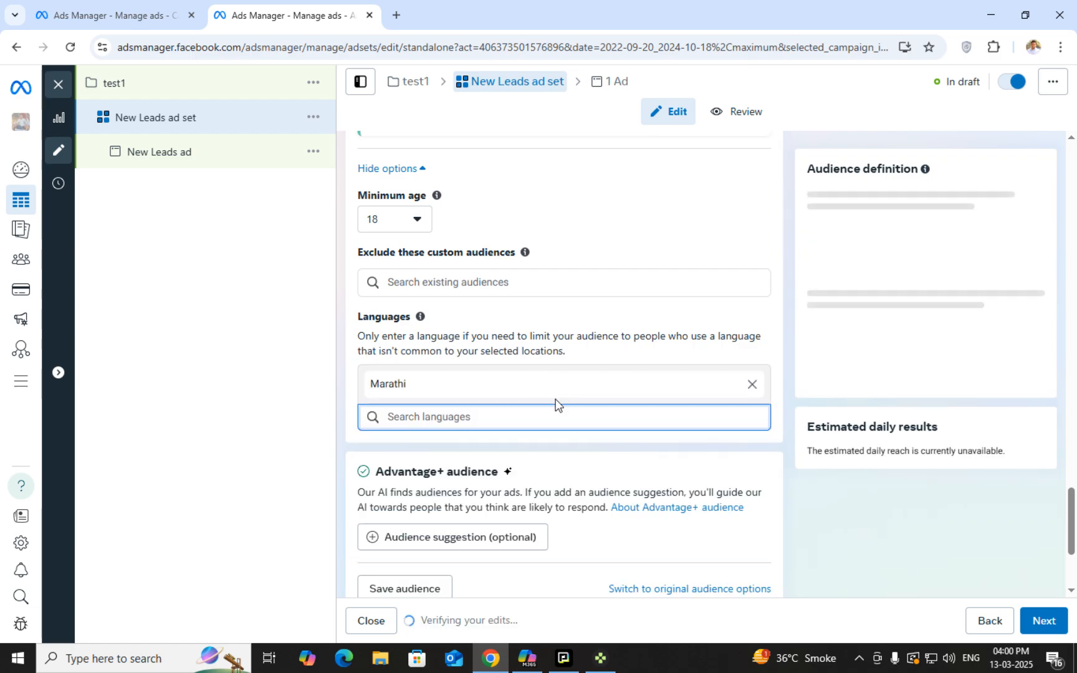
pyautogui.write('englihs')
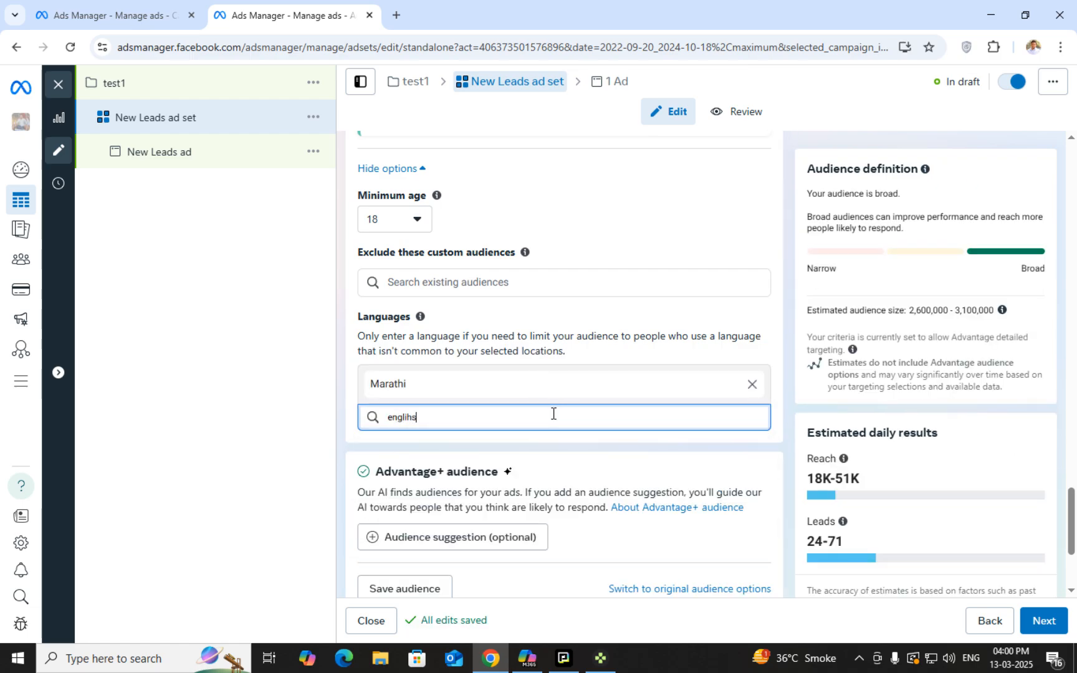
pyautogui.press('BackSpace')
pyautogui.press('BackSpace')
pyautogui.press('BackSpace')
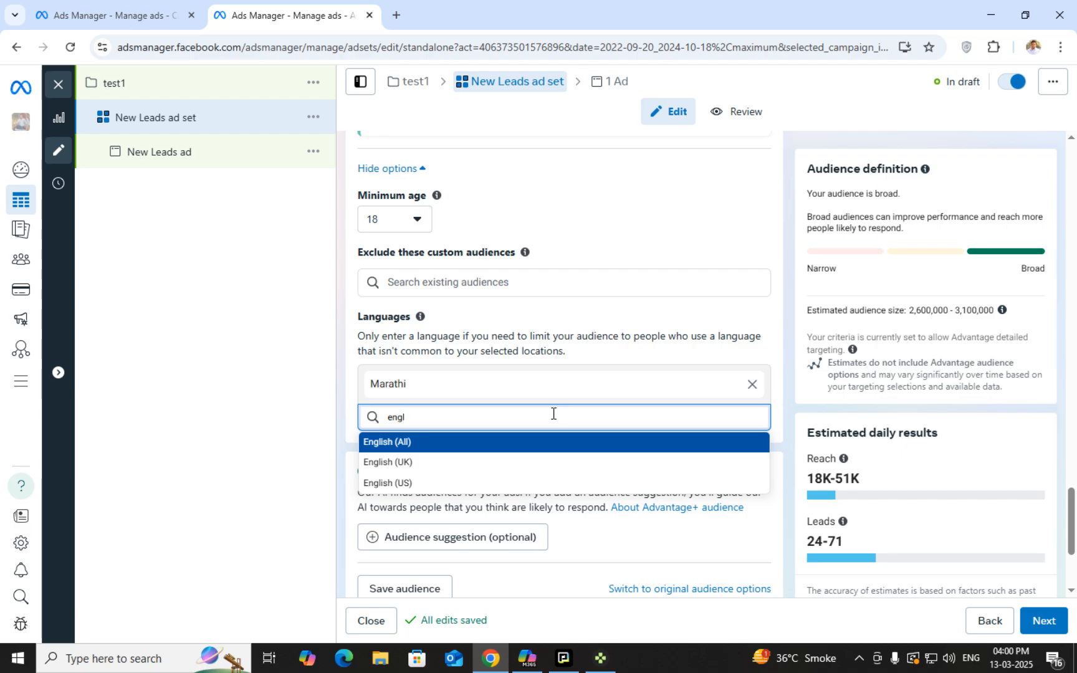
pyautogui.press('Return')
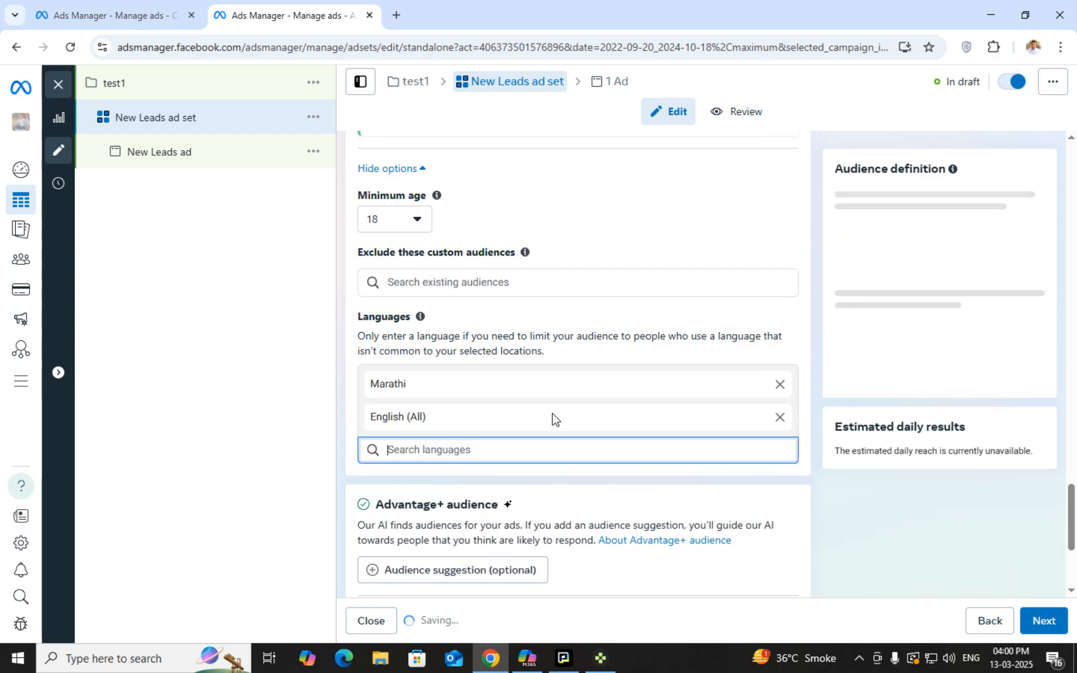
pyautogui.write('hindia')
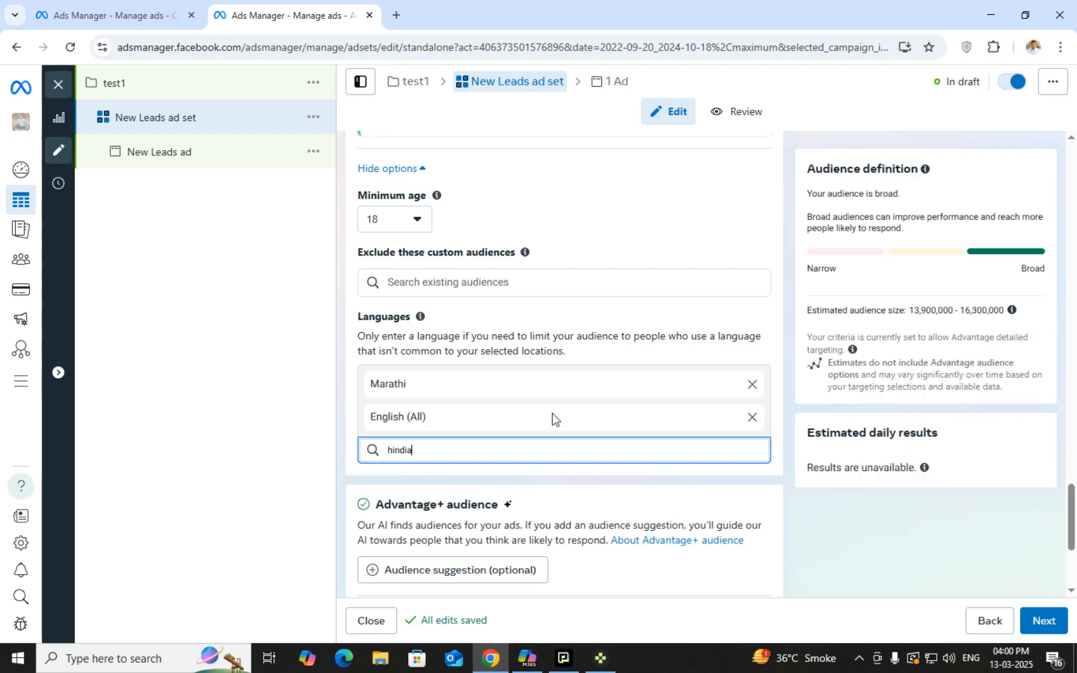
pyautogui.press('BackSpace')
pyautogui.press('Return')
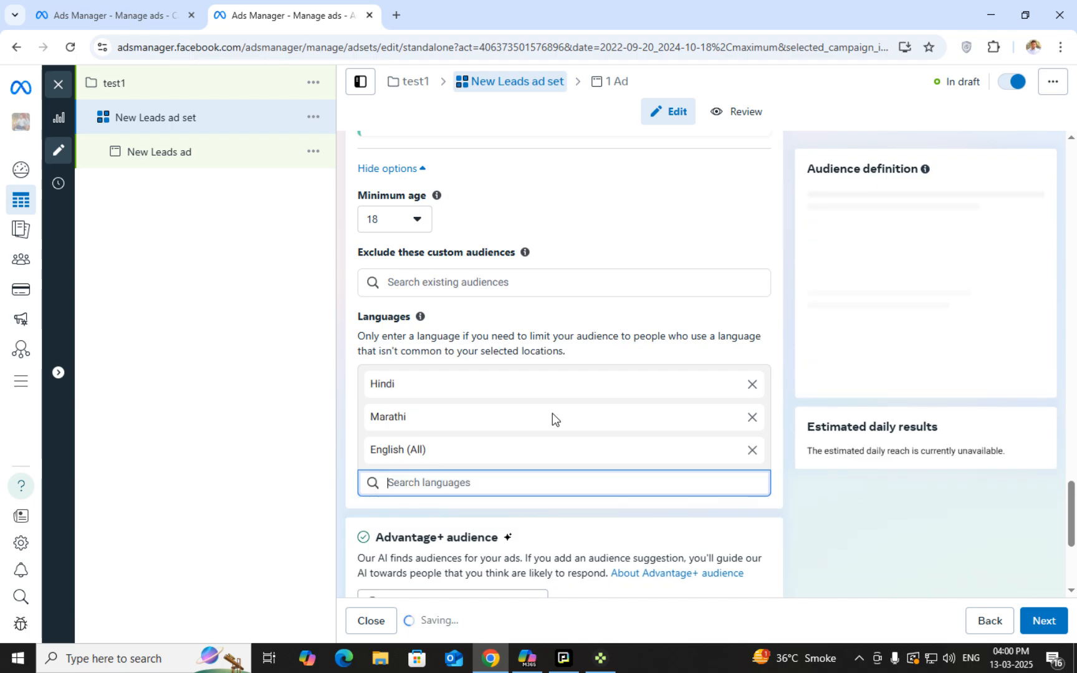
pyautogui.click(752, 450)
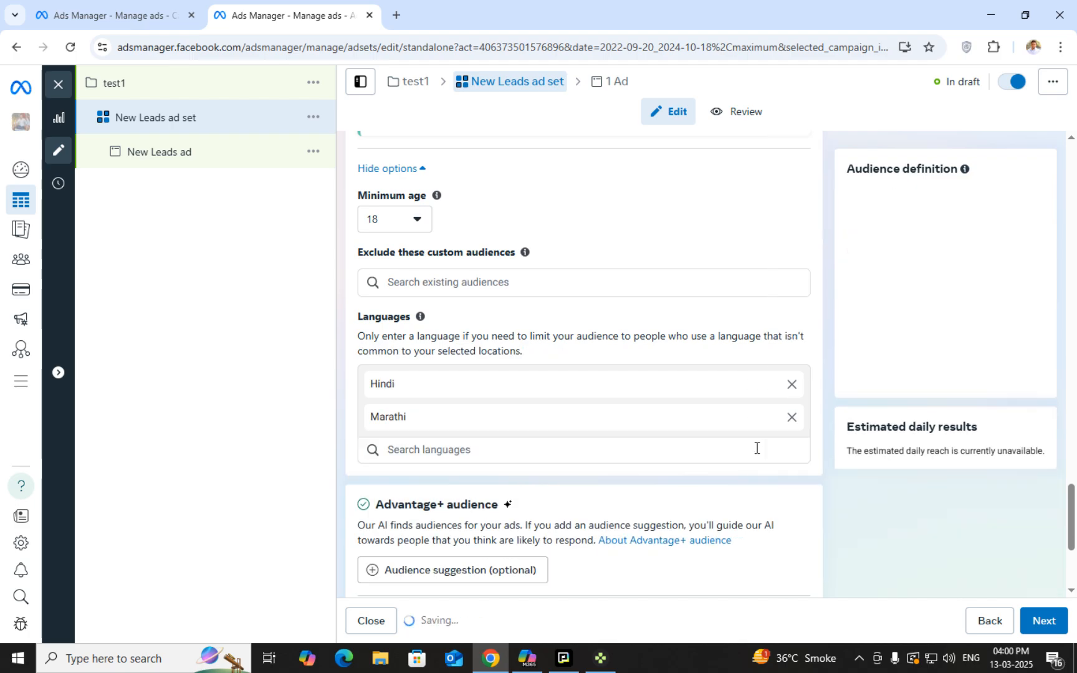
pyautogui.click(768, 417)
pyautogui.click(768, 384)
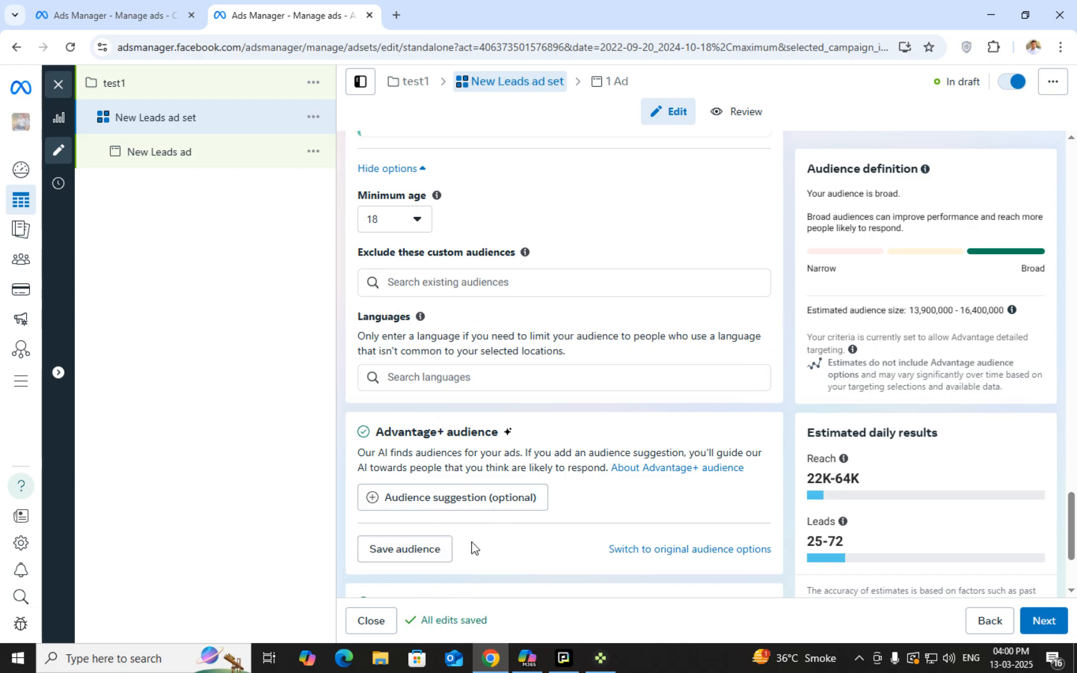
# Show the optional audience suggestion fields and review Age 18–65+, all genders and detailed targeting
pyautogui.moveTo(377, 431); pyautogui.dragTo(526, 430)
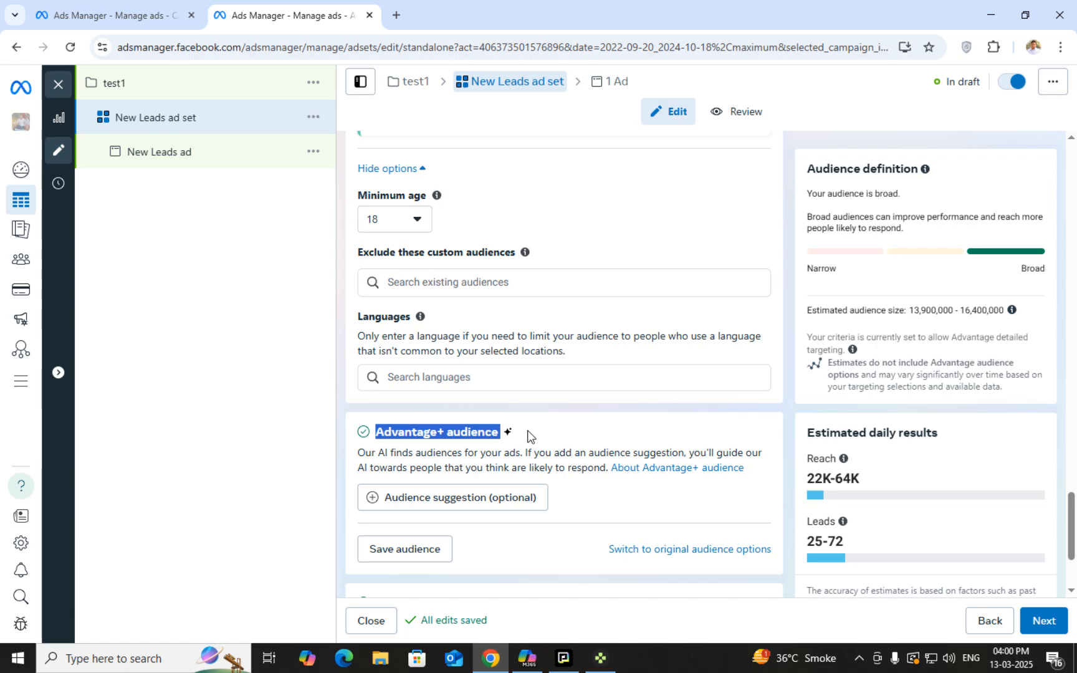
pyautogui.click(527, 430)
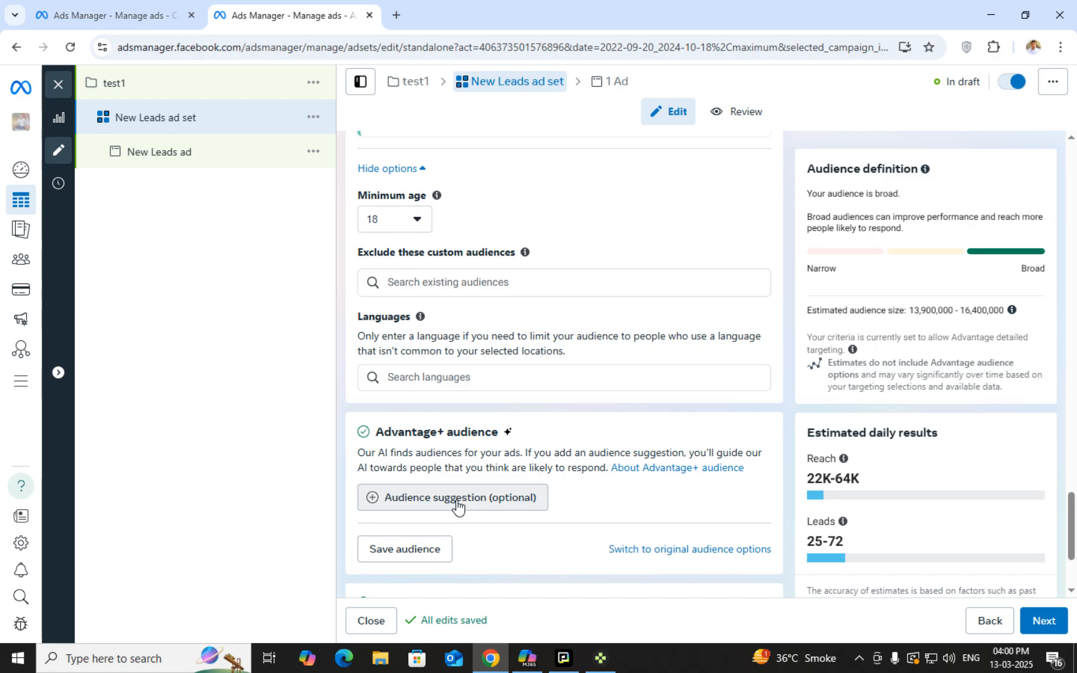
pyautogui.click(397, 498)
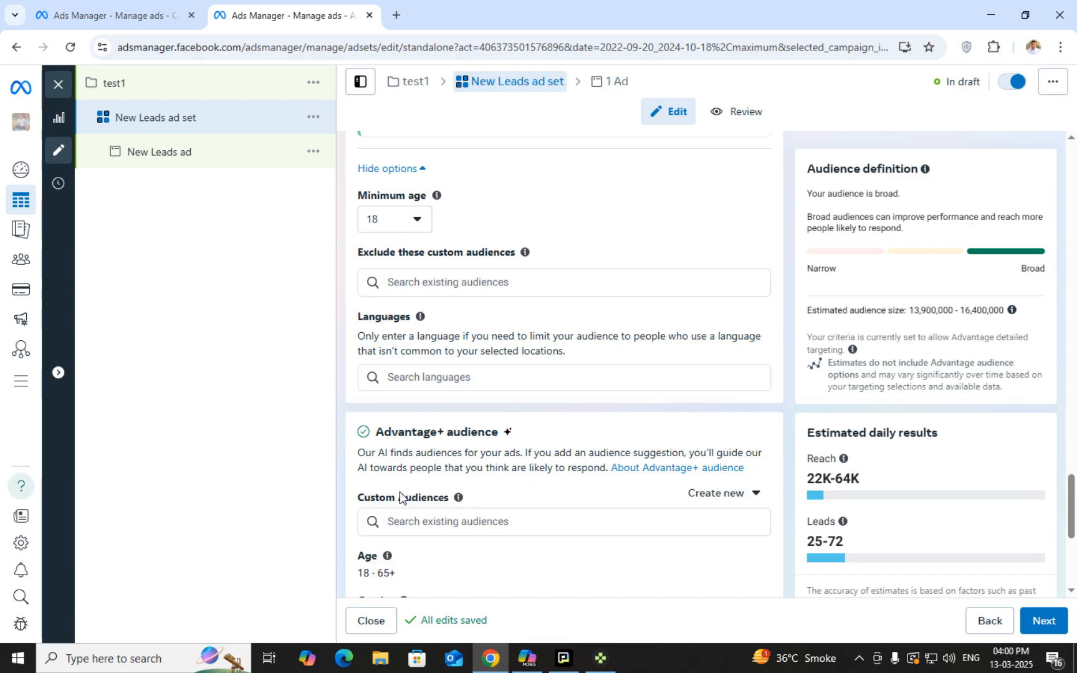
pyautogui.scroll(-2, 411, 504)
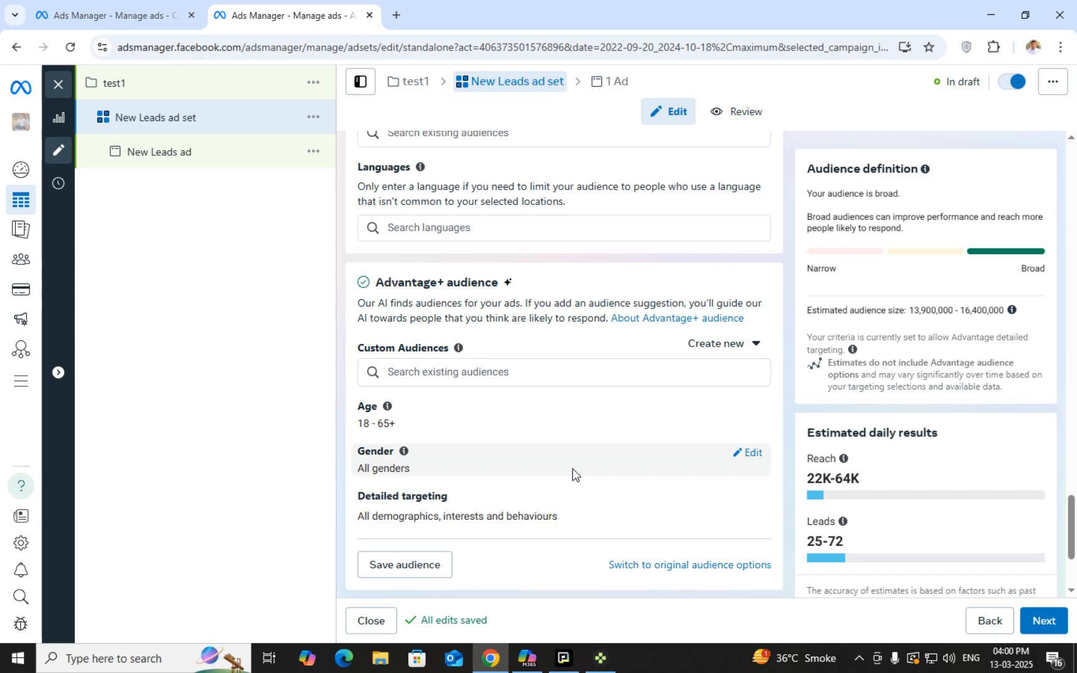
pyautogui.scroll(-2, 608, 478)
pyautogui.scroll(3, 498, 517)
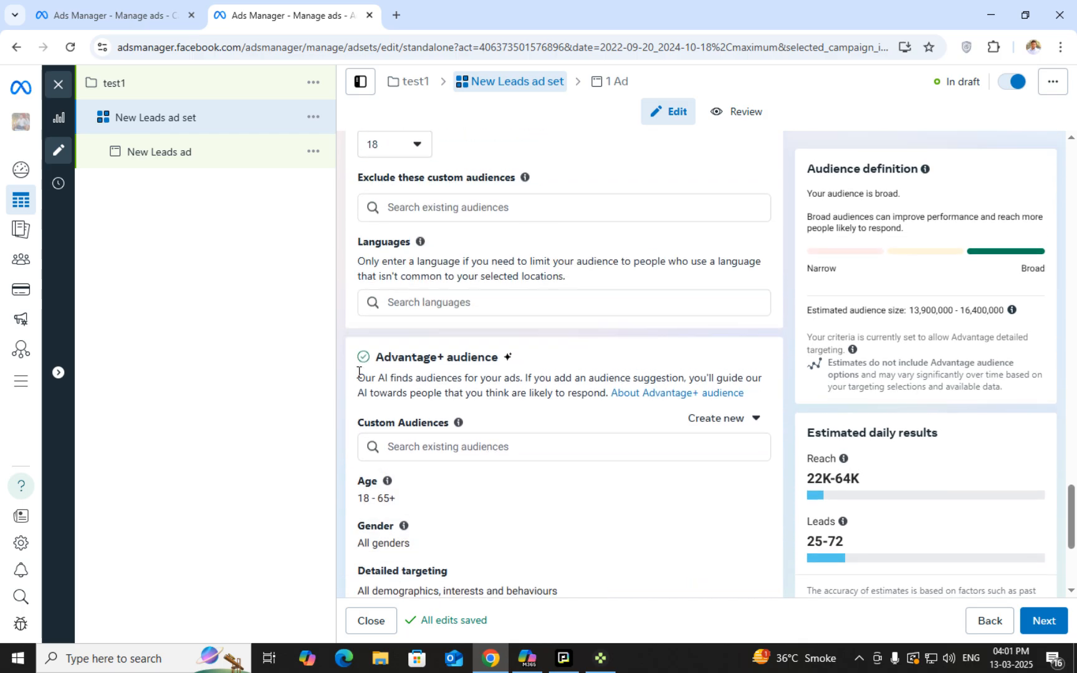
pyautogui.scroll(-1, 630, 482)
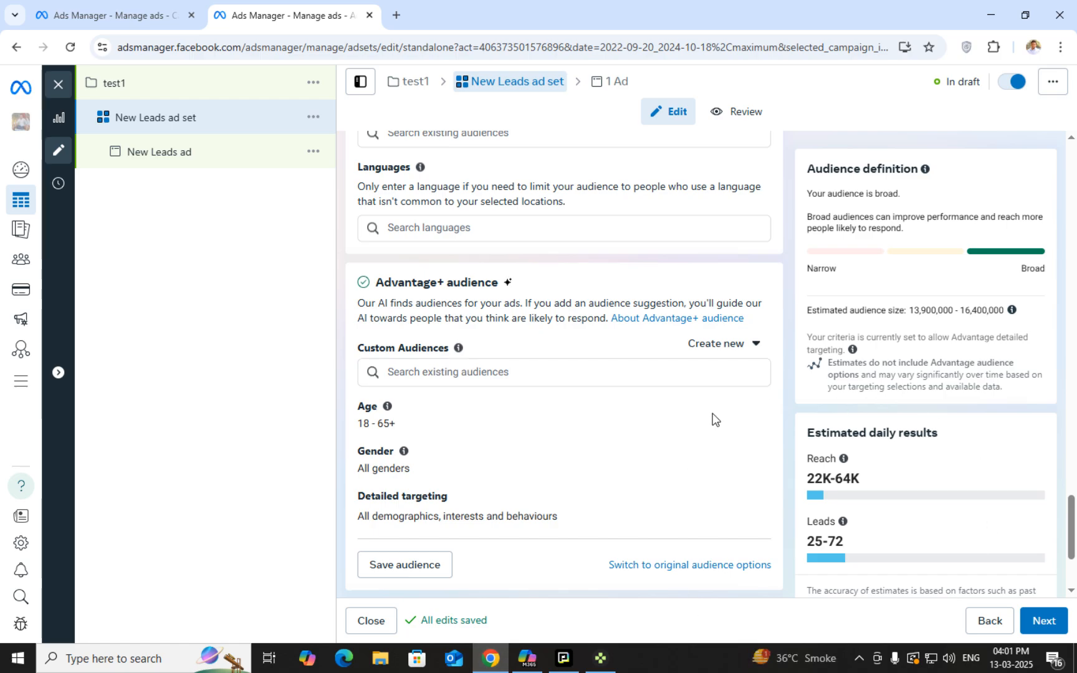
pyautogui.scroll(-1, 516, 489)
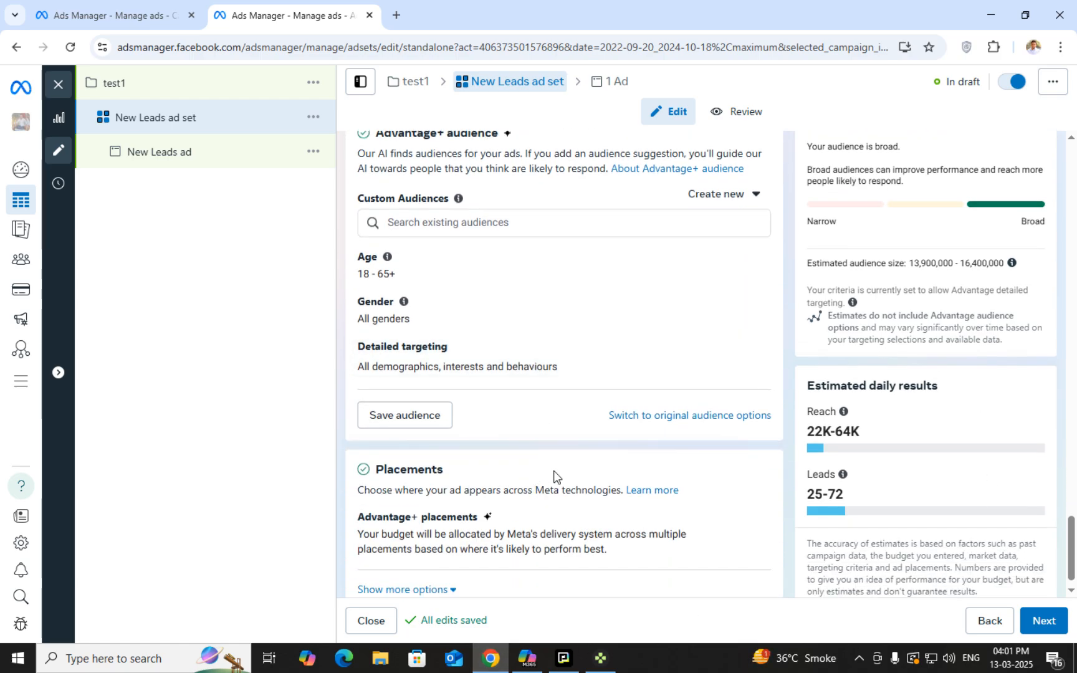
pyautogui.scroll(2, 473, 436)
pyautogui.scroll(-1, 498, 408)
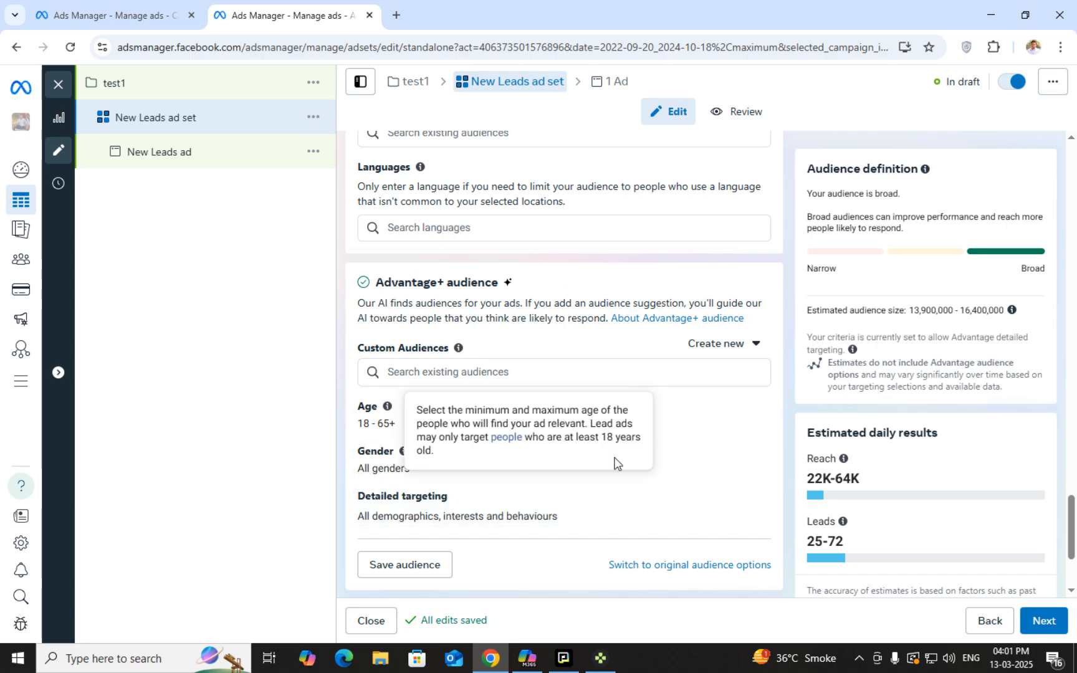
# Switch back to the original audience options instead of Advantage+ audience
pyautogui.click(694, 565)
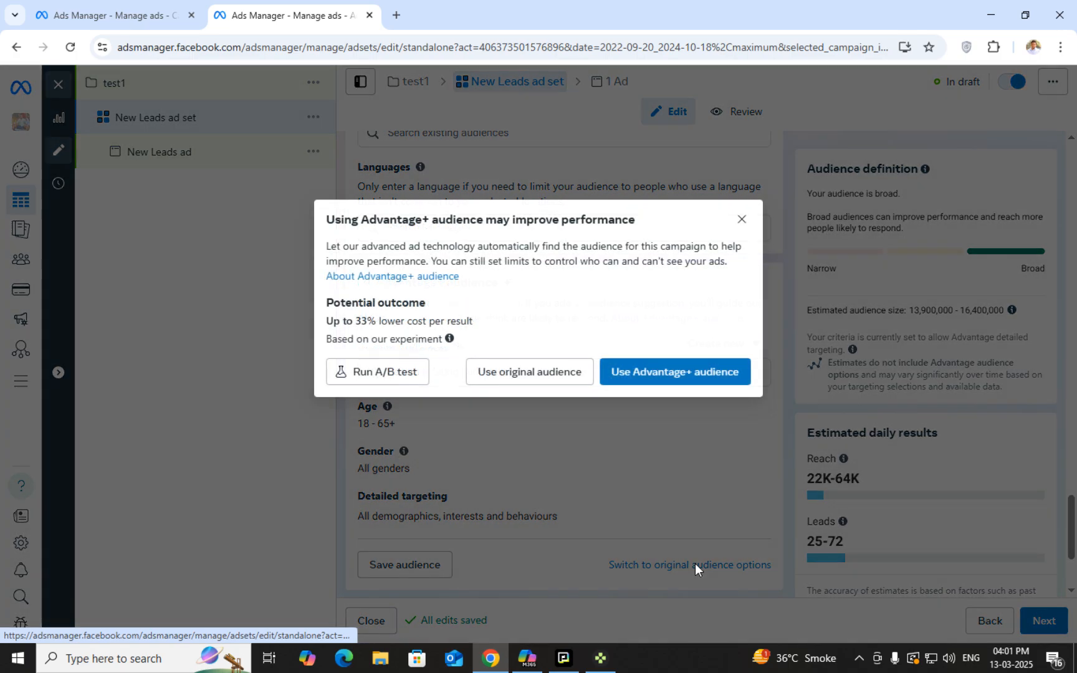
pyautogui.click(511, 372)
pyautogui.scroll(5, 510, 437)
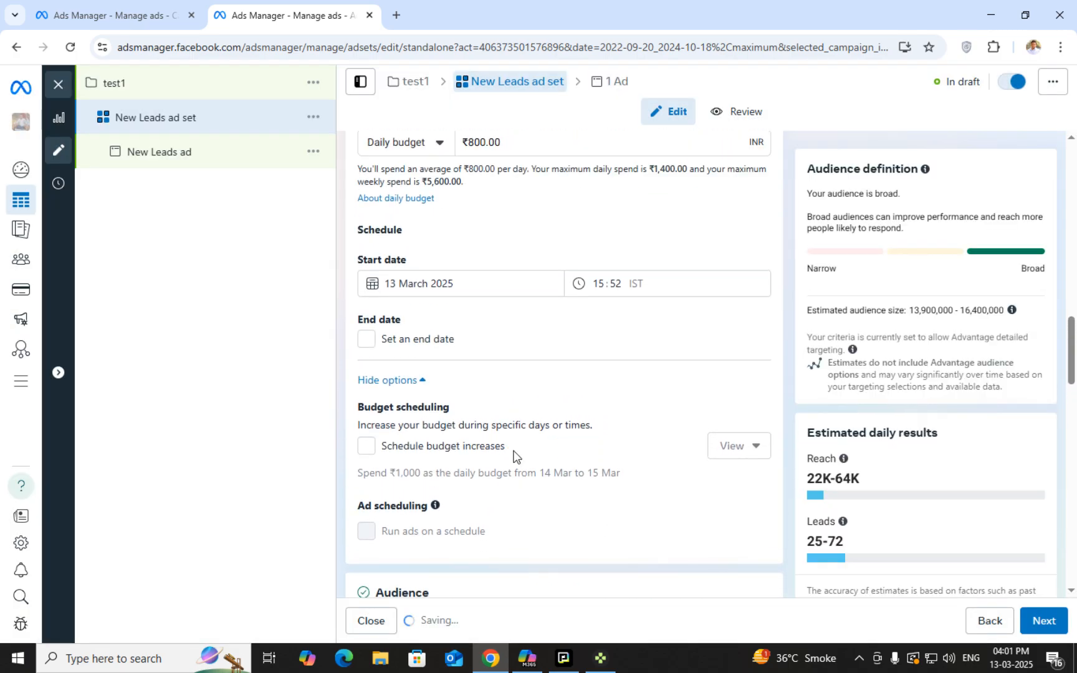
pyautogui.scroll(-10, 514, 457)
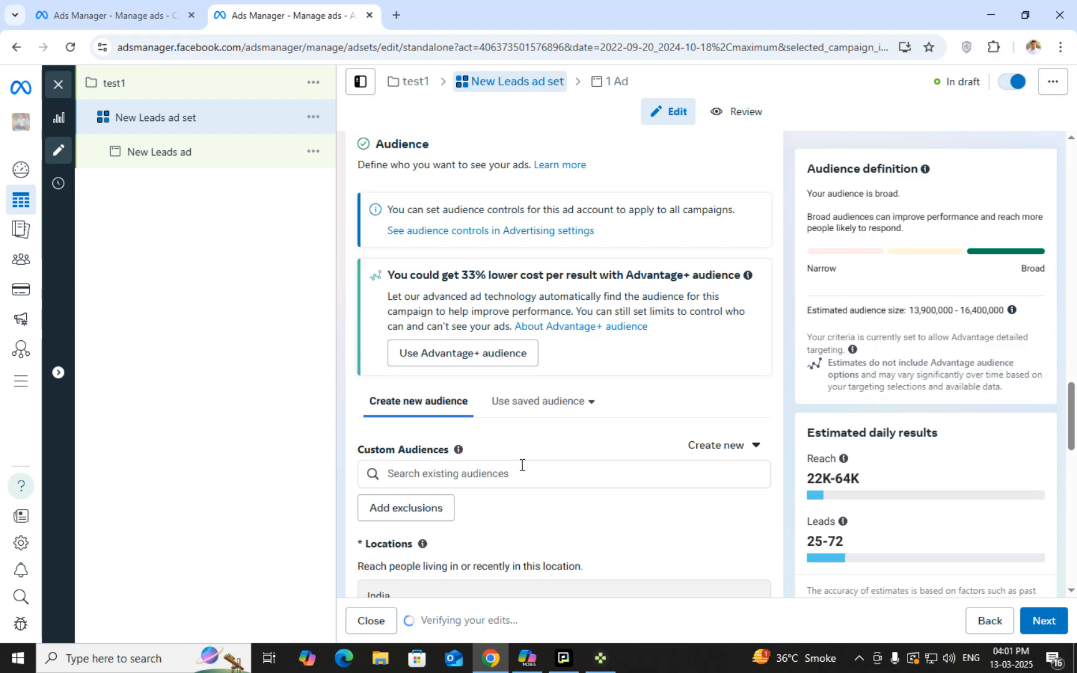
pyautogui.scroll(-1, 521, 463)
pyautogui.scroll(-10, 521, 465)
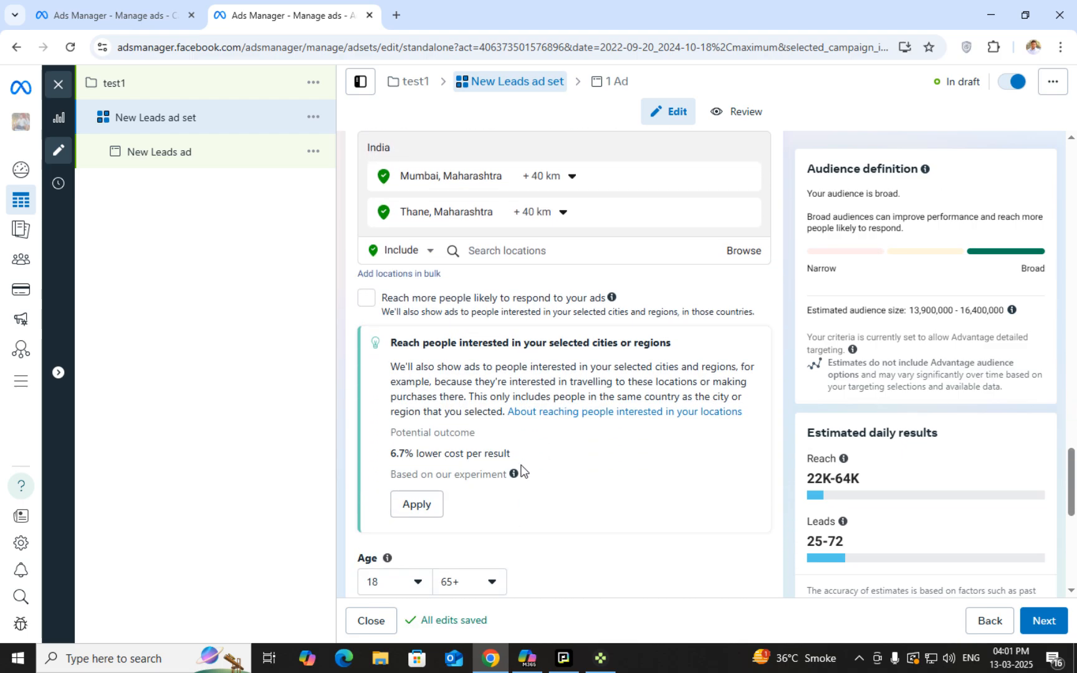
pyautogui.scroll(-3, 521, 470)
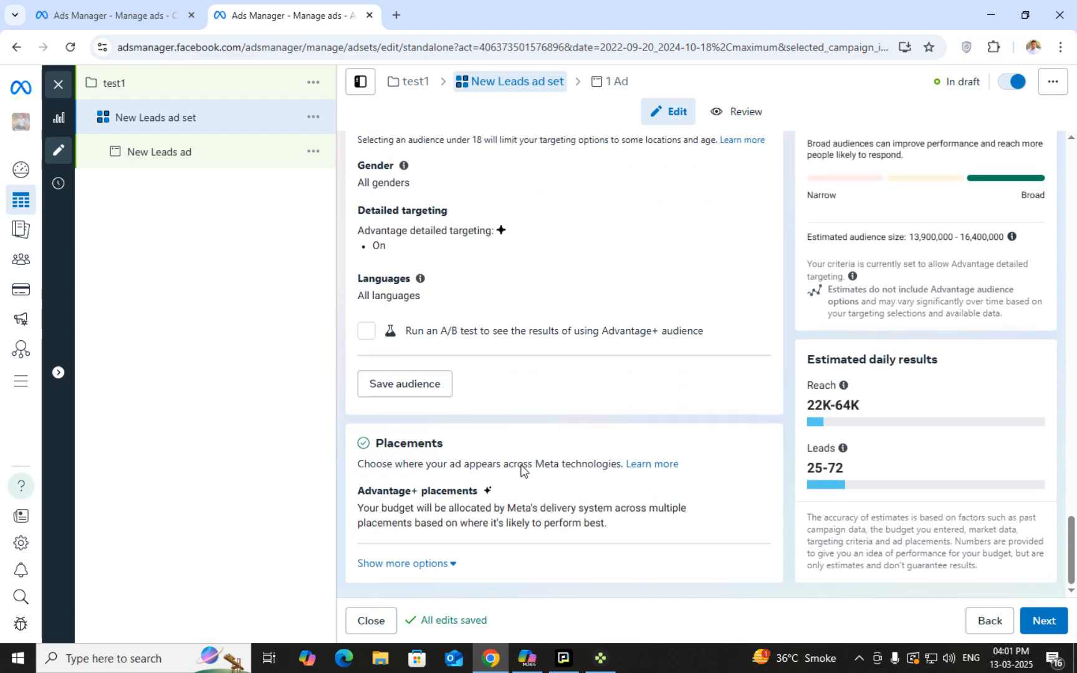
pyautogui.scroll(10, 521, 469)
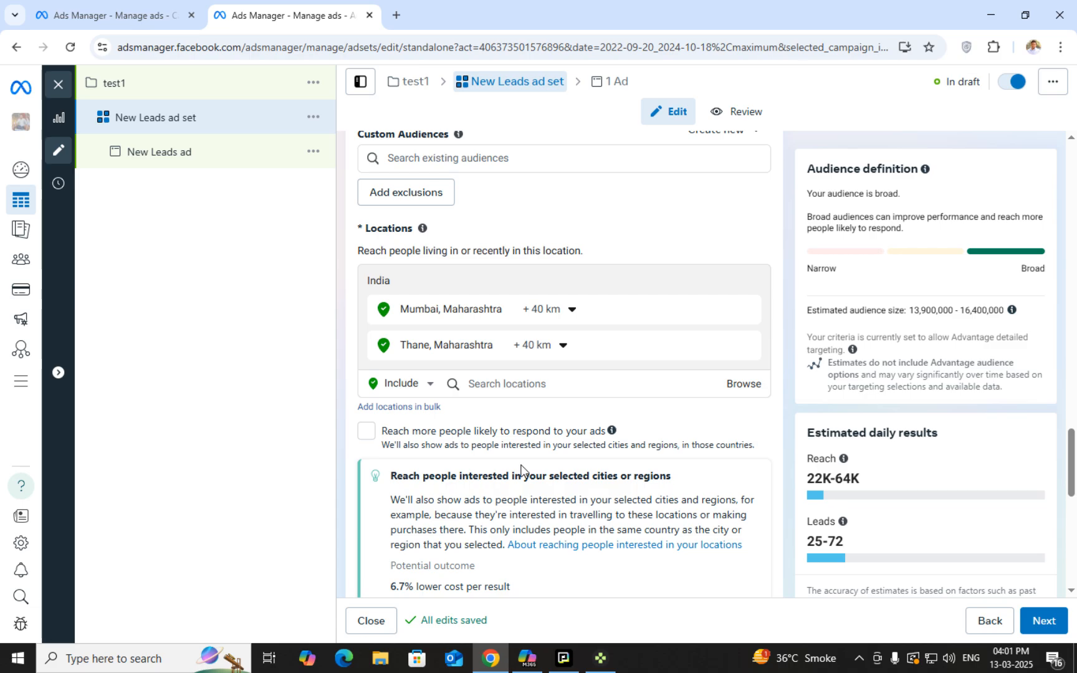
pyautogui.scroll(4, 521, 469)
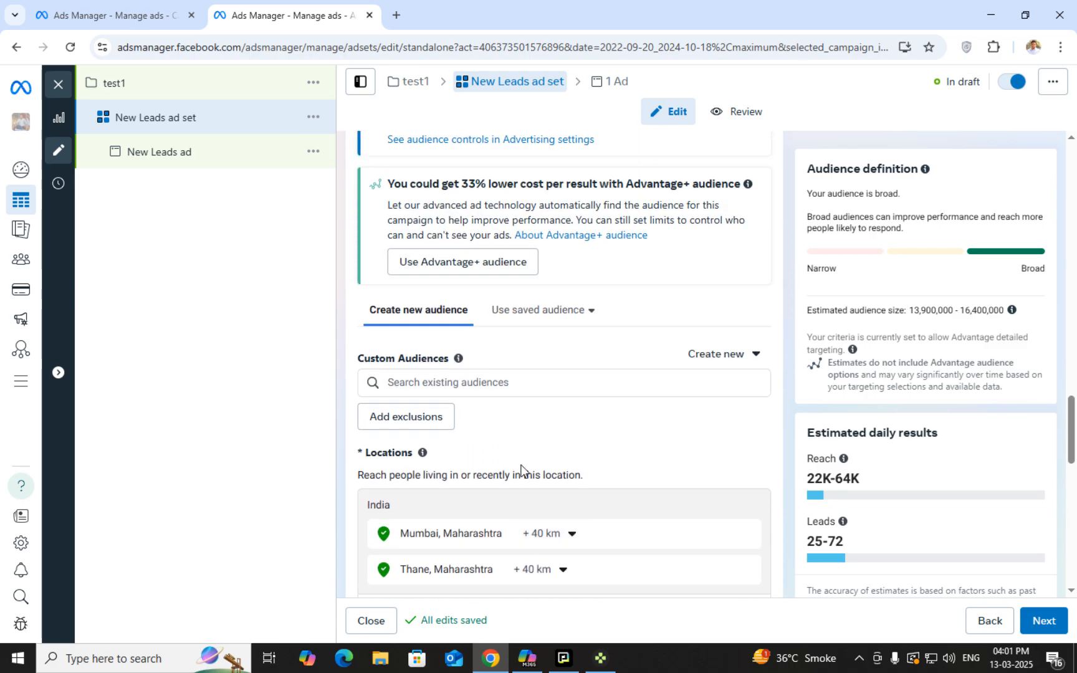
pyautogui.scroll(-5, 521, 470)
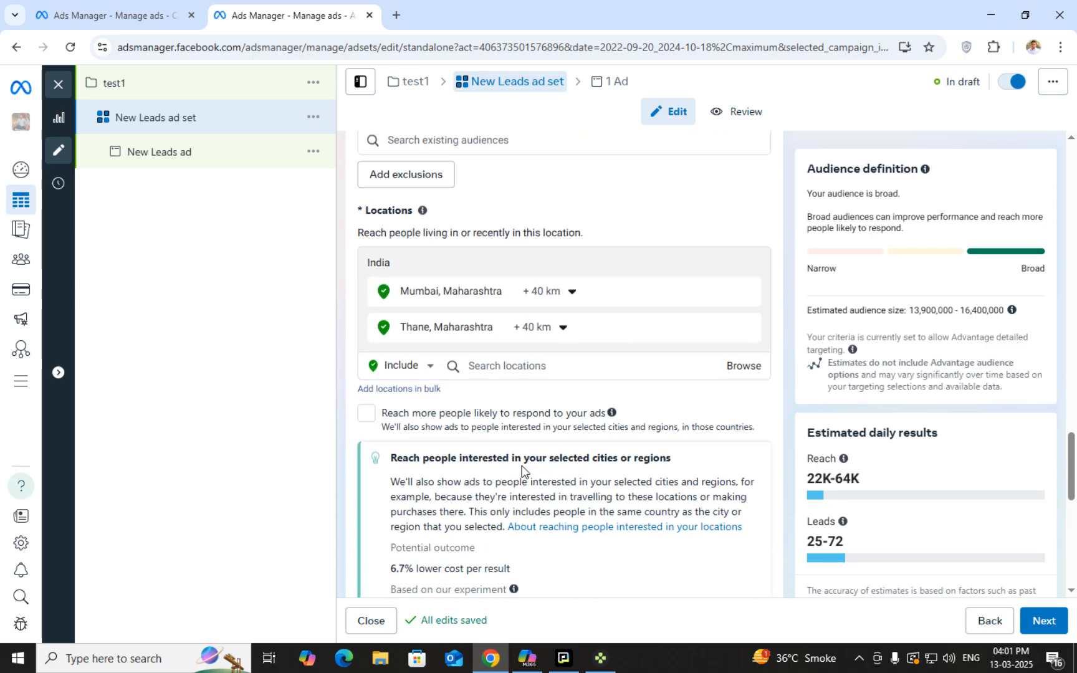
pyautogui.scroll(-3, 521, 470)
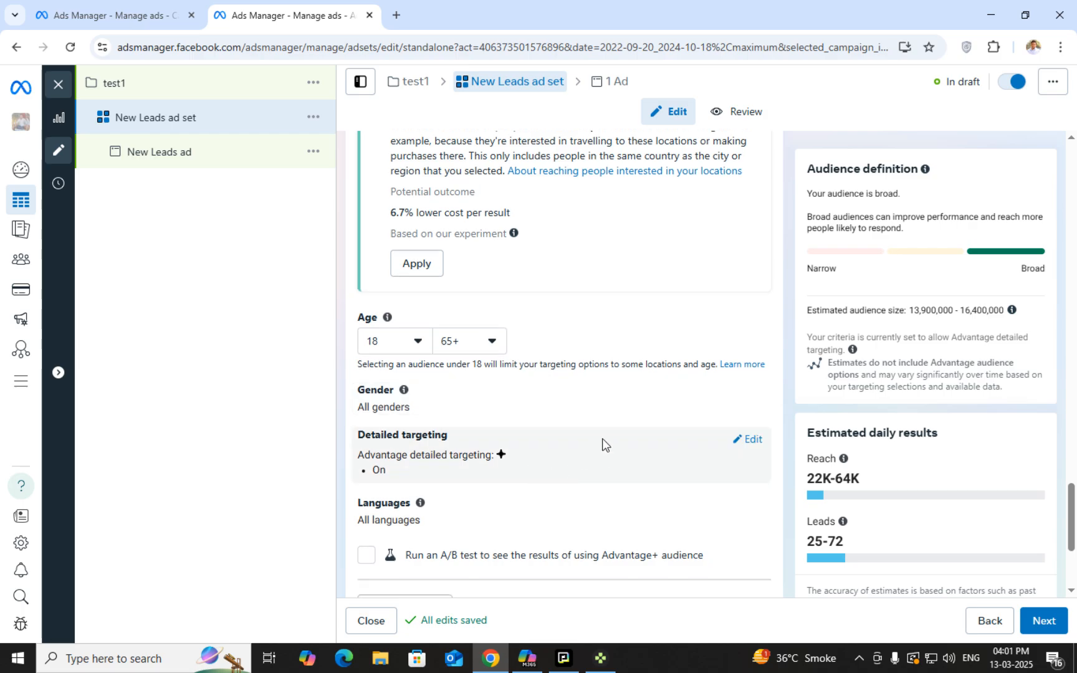
pyautogui.scroll(-2, 614, 487)
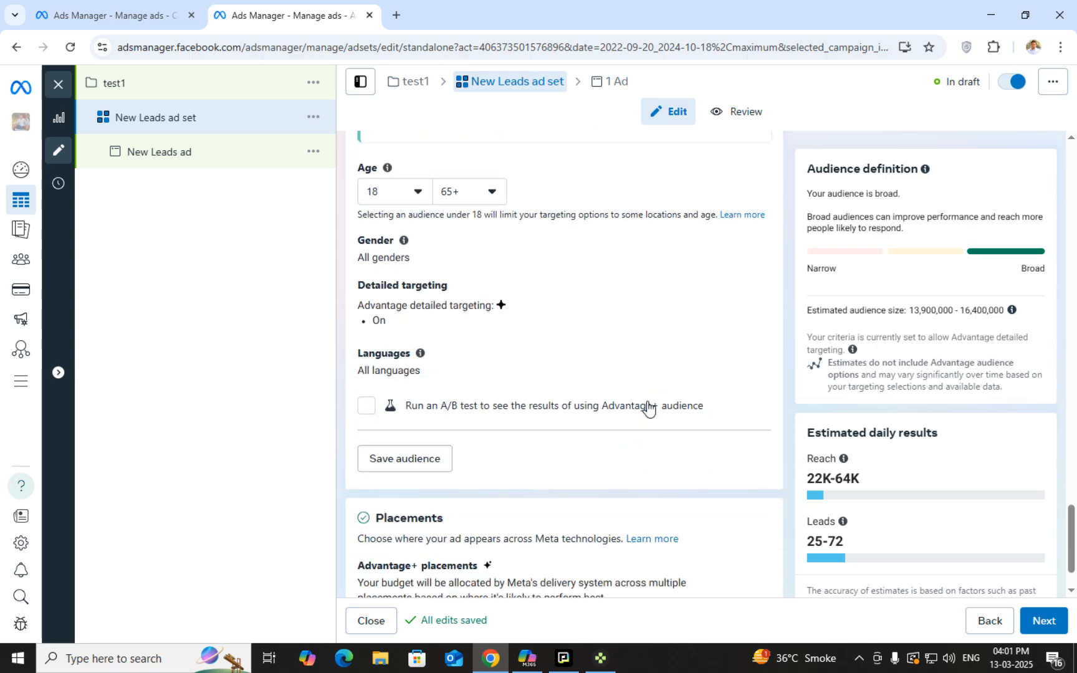
pyautogui.scroll(-1, 716, 389)
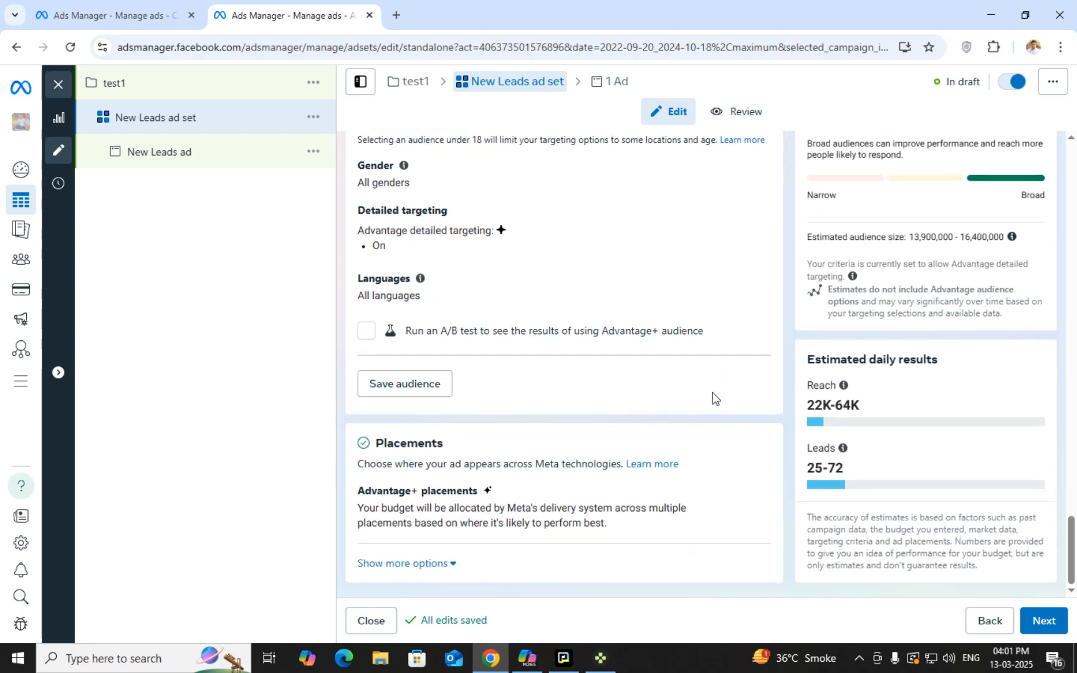
# Reveal more placement options
pyautogui.click(429, 569)
pyautogui.scroll(-1, 498, 517)
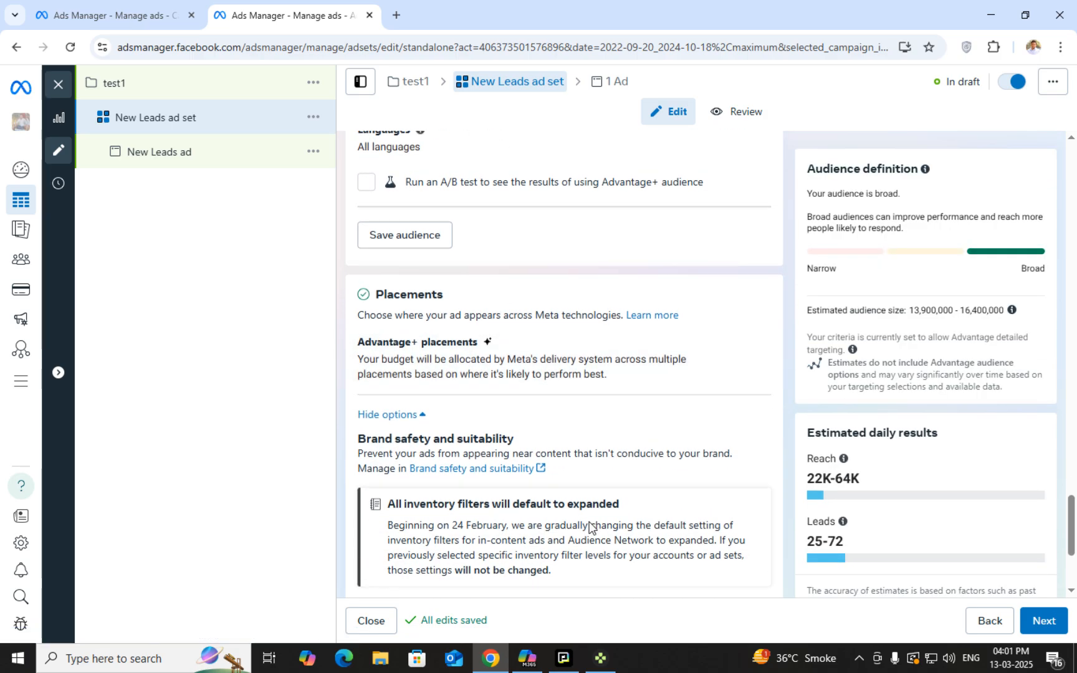
pyautogui.scroll(5, 616, 522)
pyautogui.scroll(3, 616, 522)
pyautogui.scroll(-2, 686, 523)
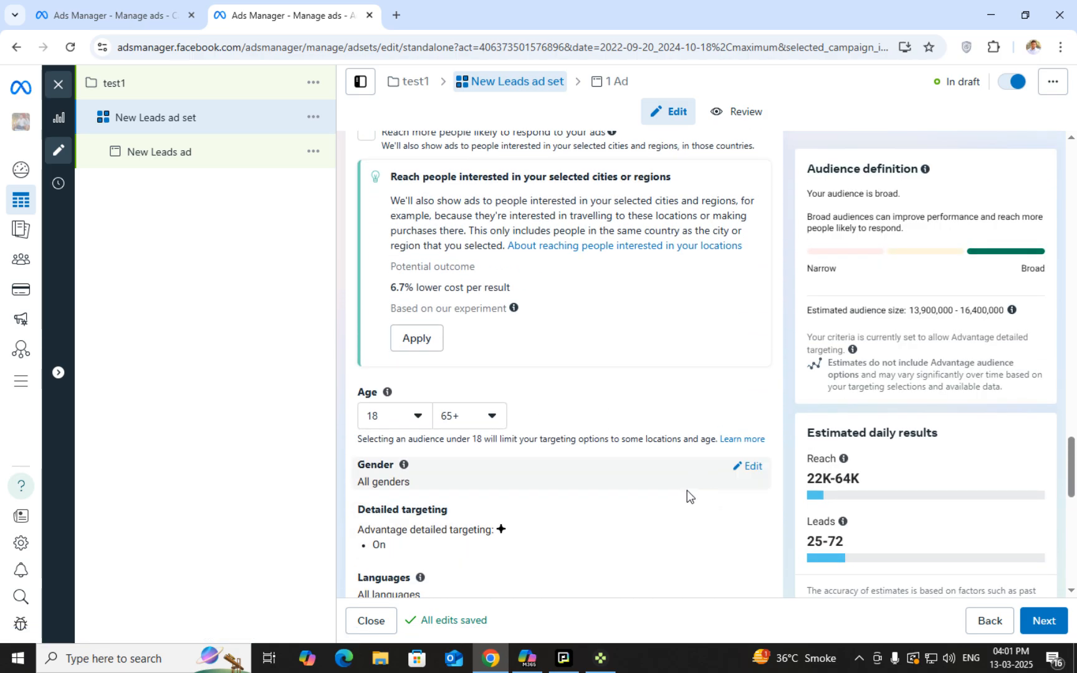
# Keep gender at All genders after trying Women, and start editing Detailed targeting
pyautogui.click(750, 469)
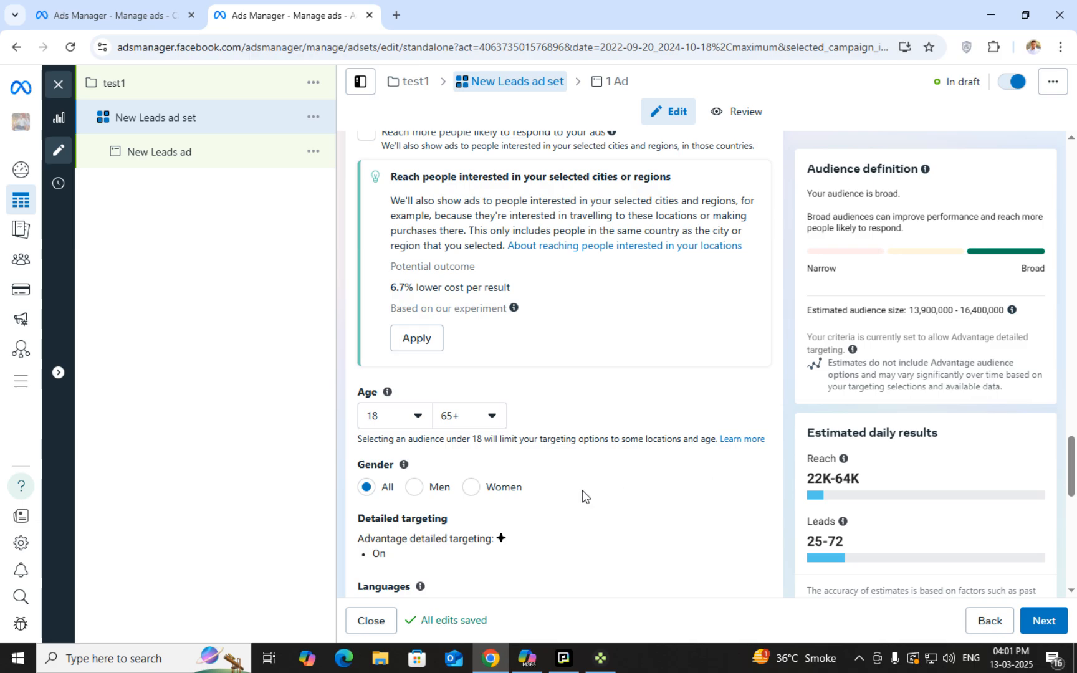
pyautogui.click(471, 487)
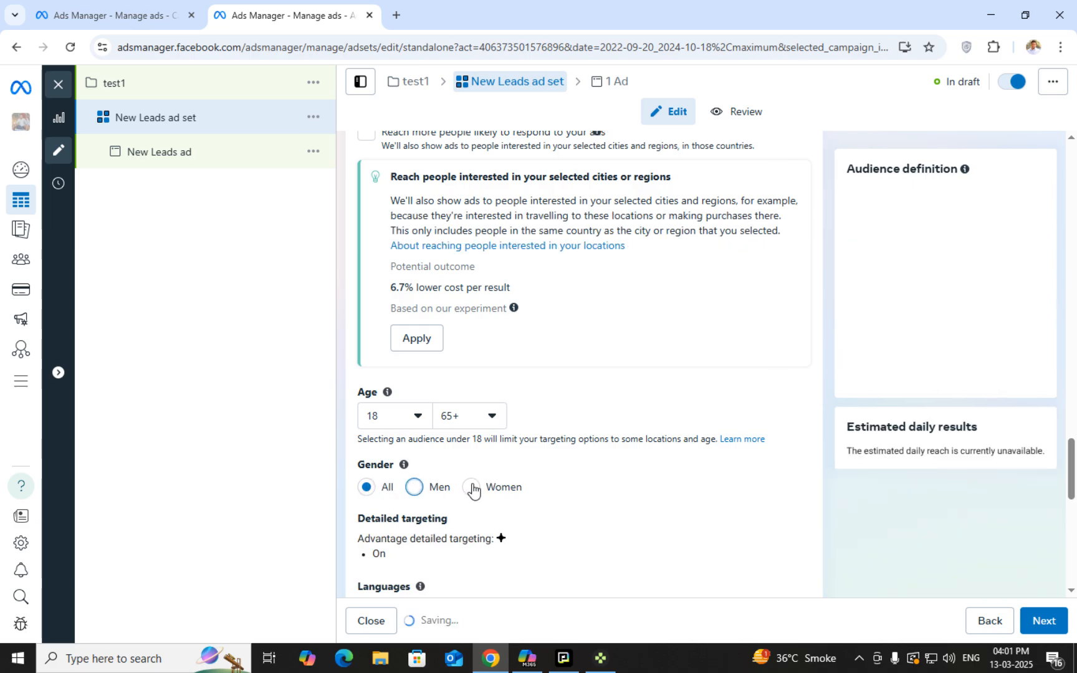
pyautogui.click(365, 488)
pyautogui.scroll(-1, 421, 510)
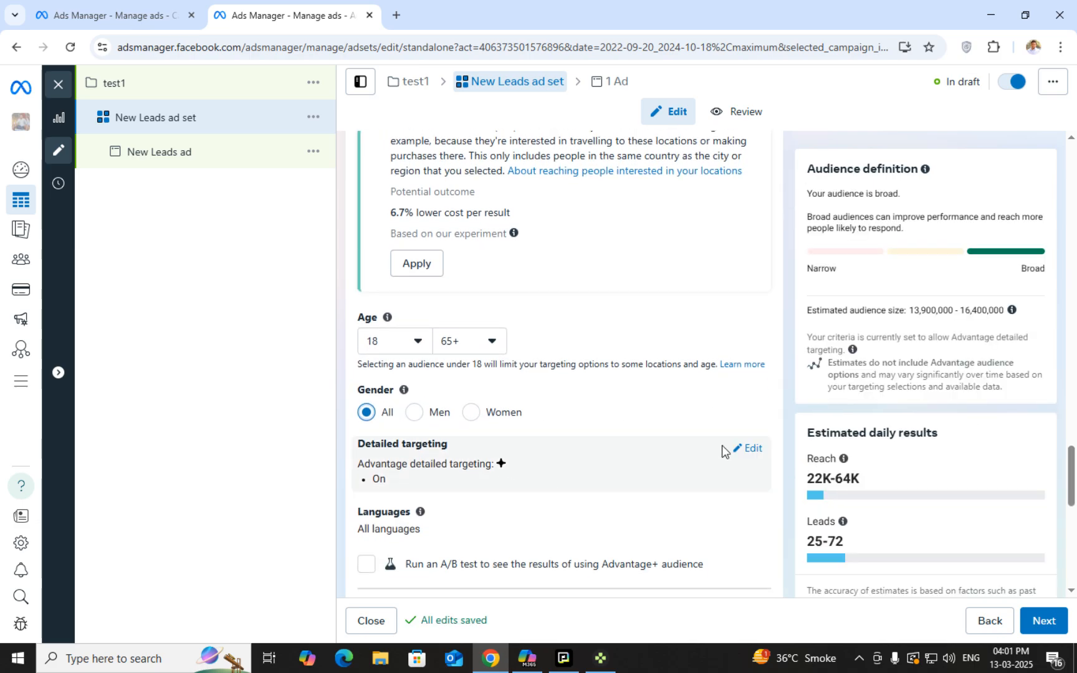
pyautogui.click(750, 449)
pyautogui.click(591, 487)
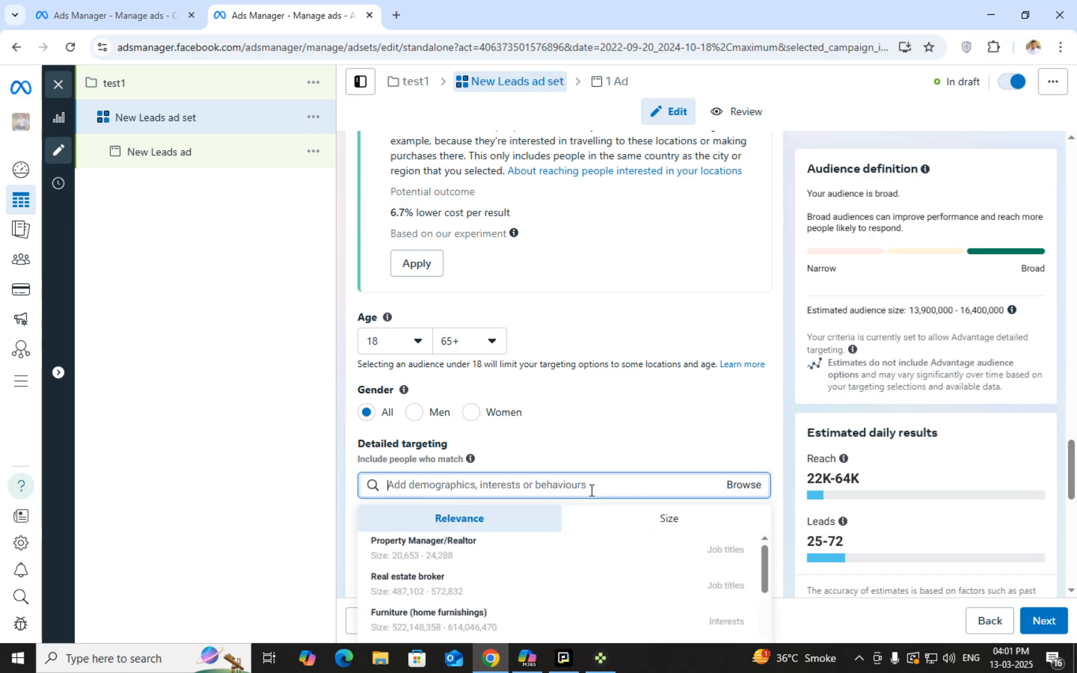
pyautogui.scroll(-2, 636, 460)
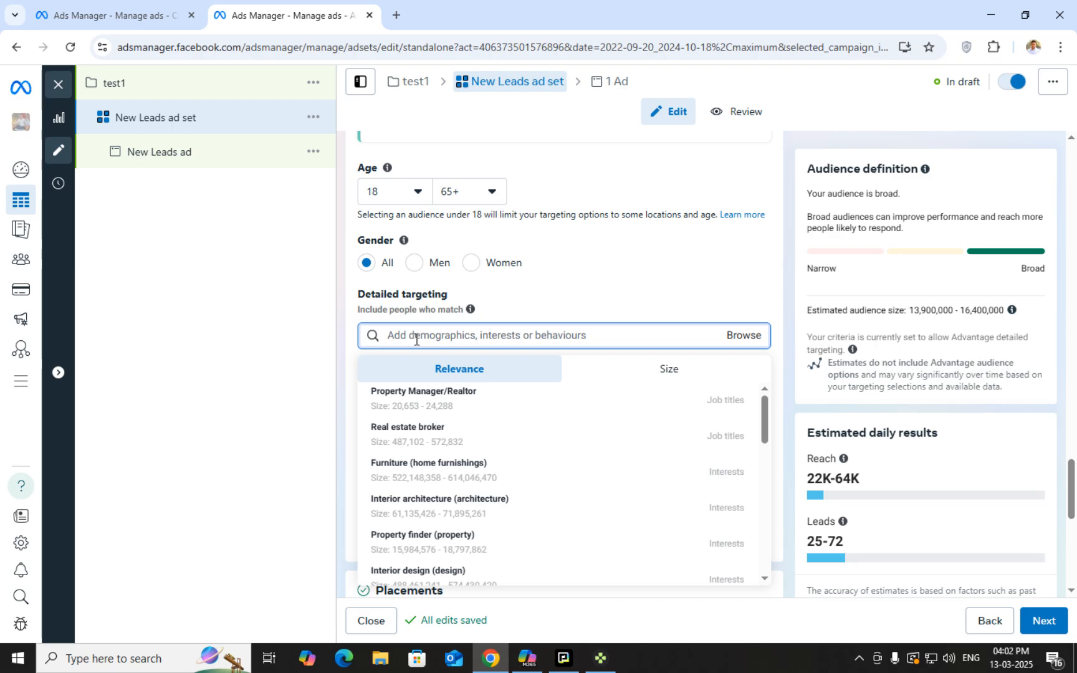
pyautogui.scroll(-1, 418, 339)
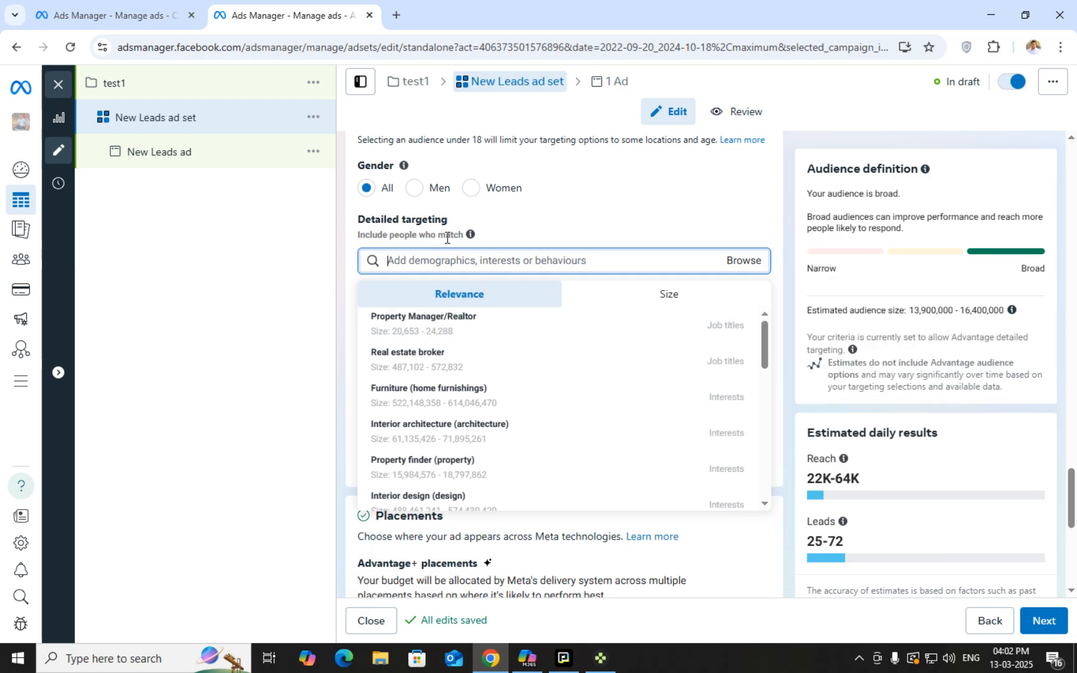
# Browse Demographics > Work > Job titles and search for 'manager'
pyautogui.moveTo(472, 236)
pyautogui.click(743, 260)
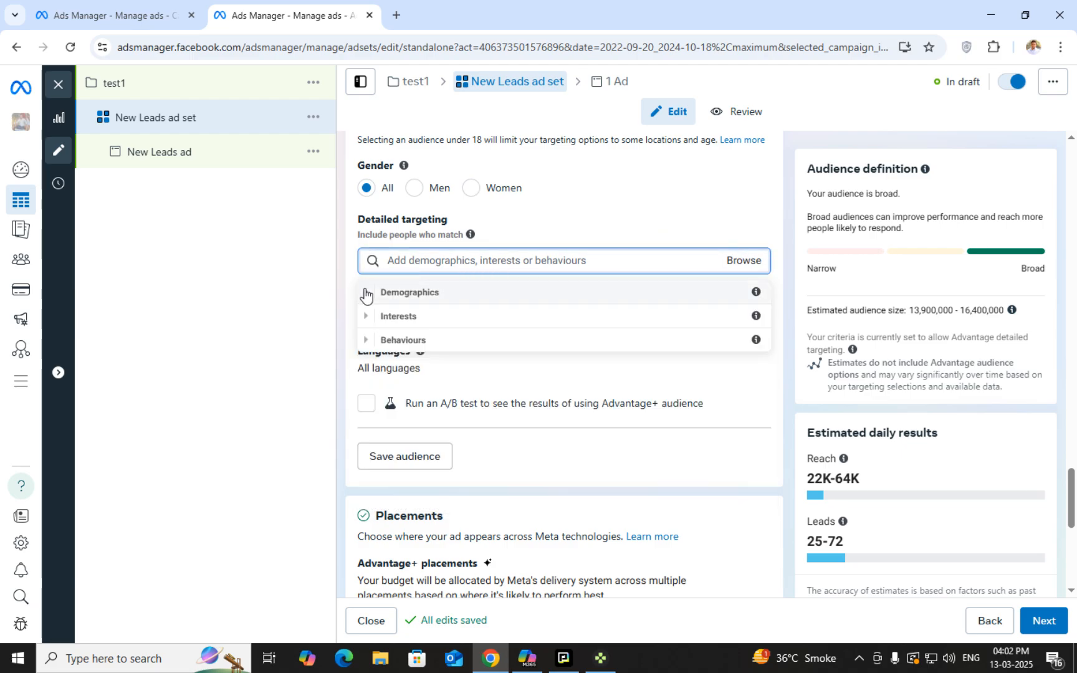
pyautogui.click(370, 296)
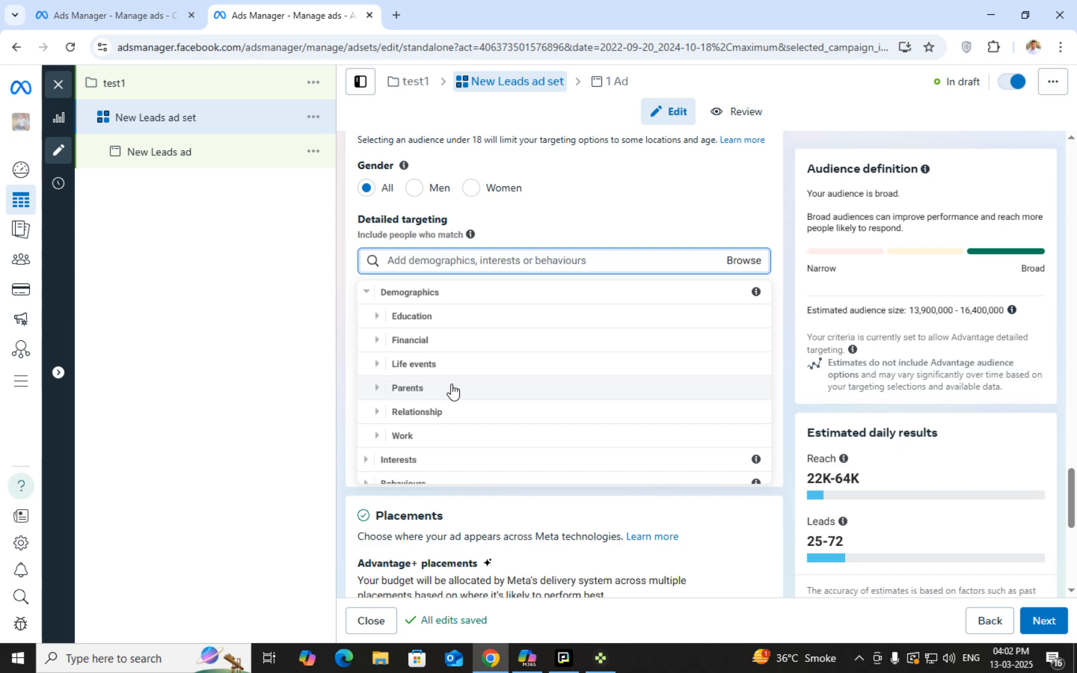
pyautogui.scroll(-1, 377, 414)
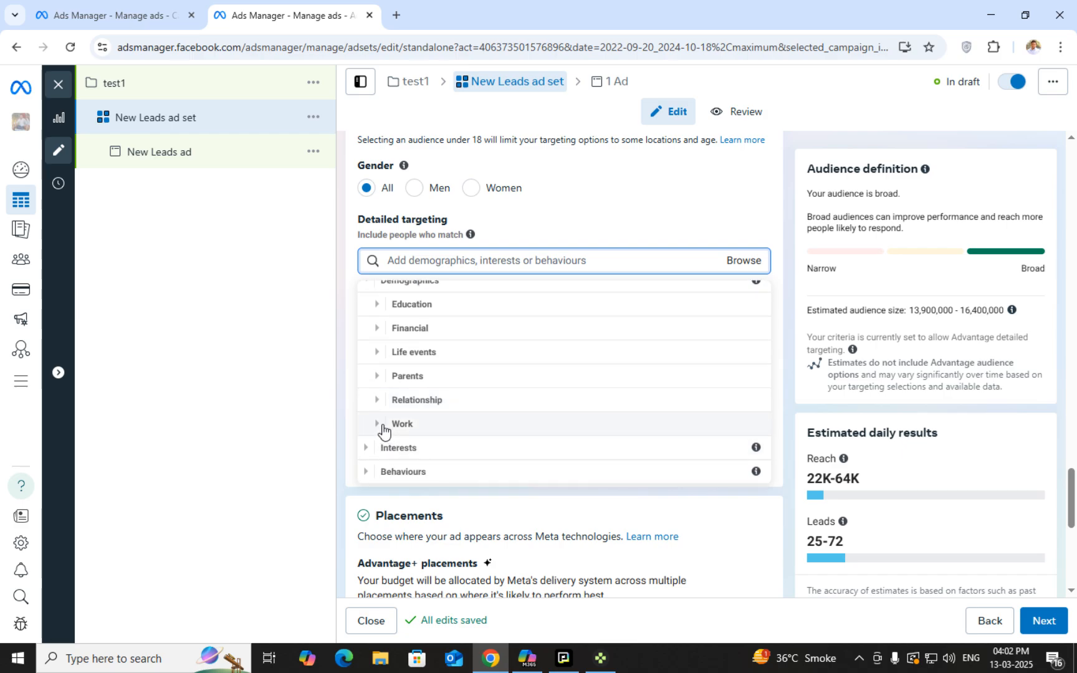
pyautogui.click(378, 425)
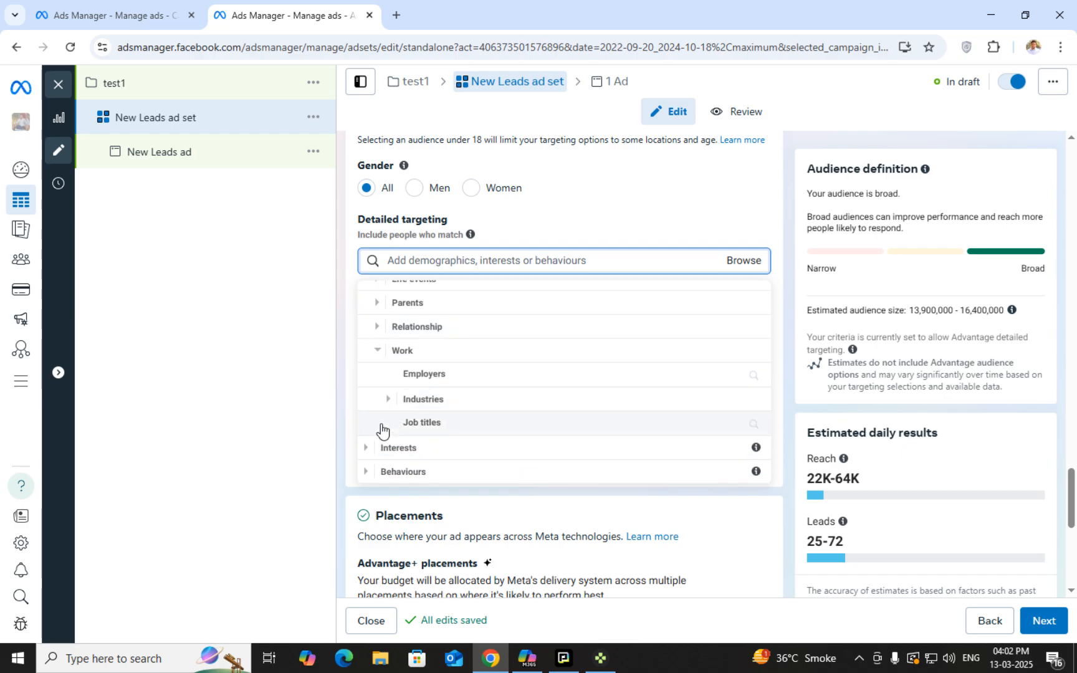
pyautogui.click(463, 423)
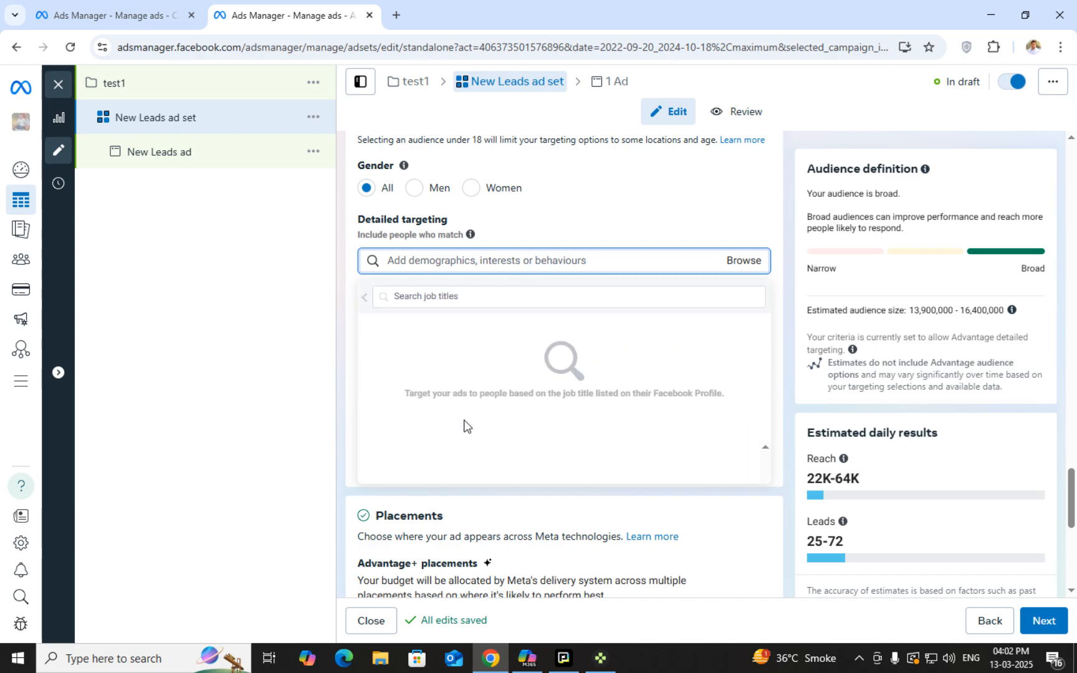
pyautogui.click(469, 295)
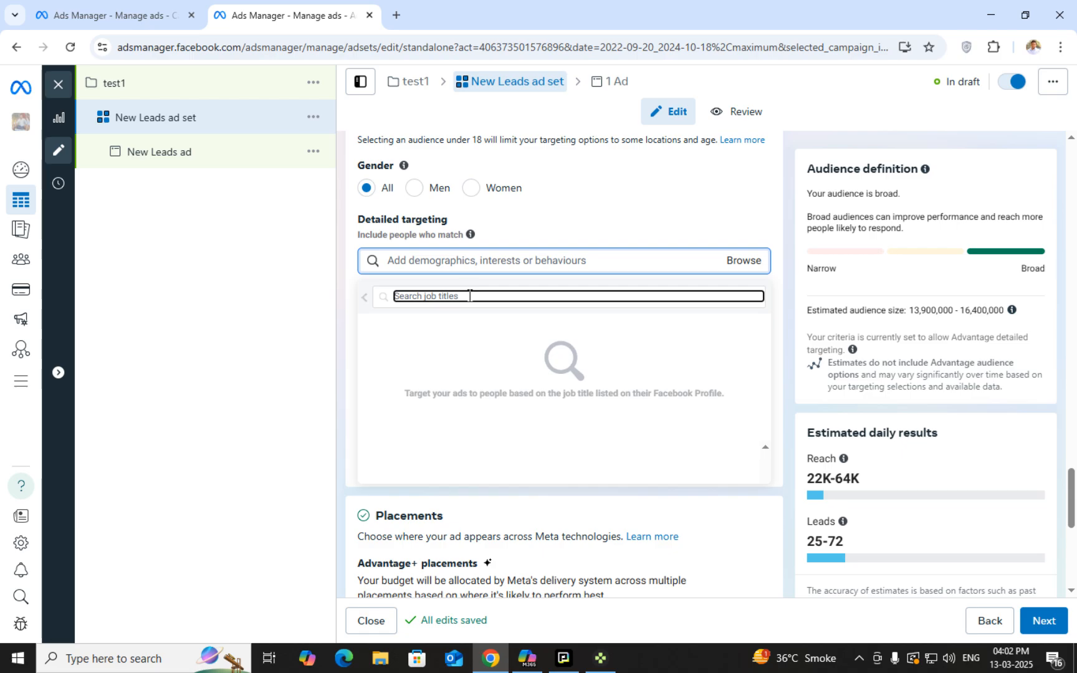
pyautogui.write('manager')
pyautogui.press('Return')
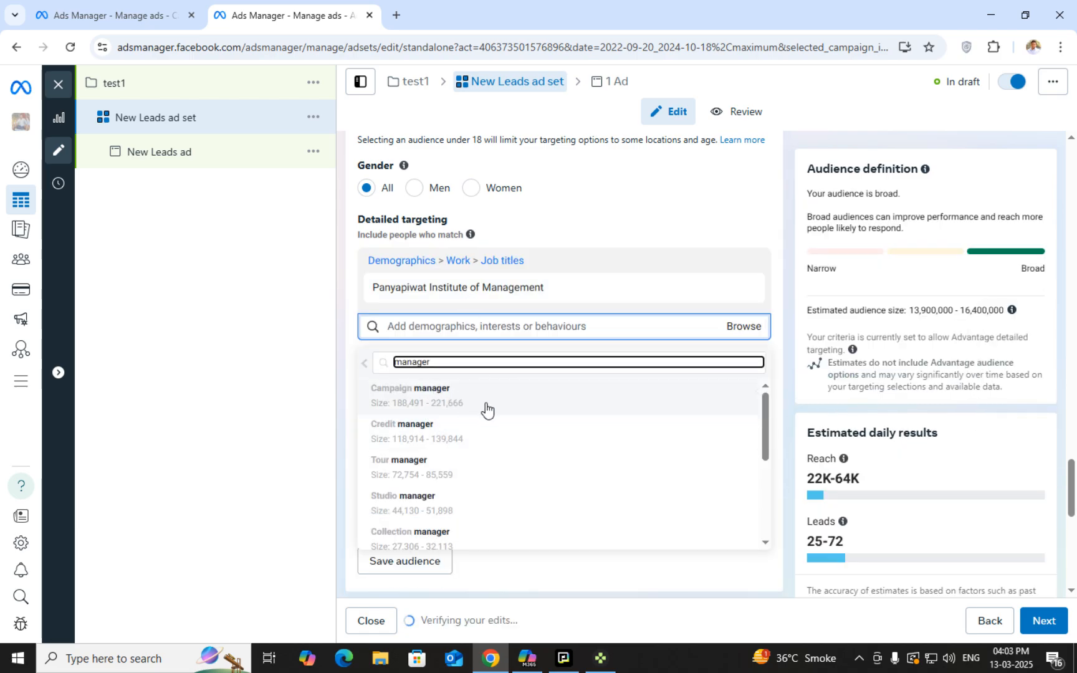
pyautogui.moveTo(487, 405)
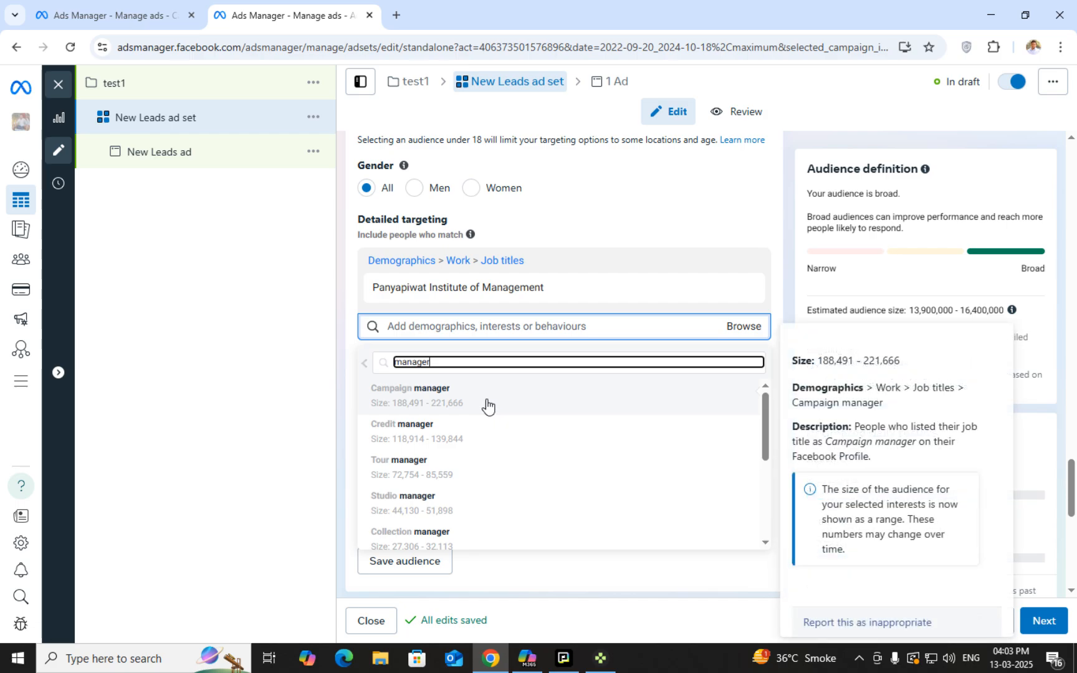
pyautogui.click(365, 363)
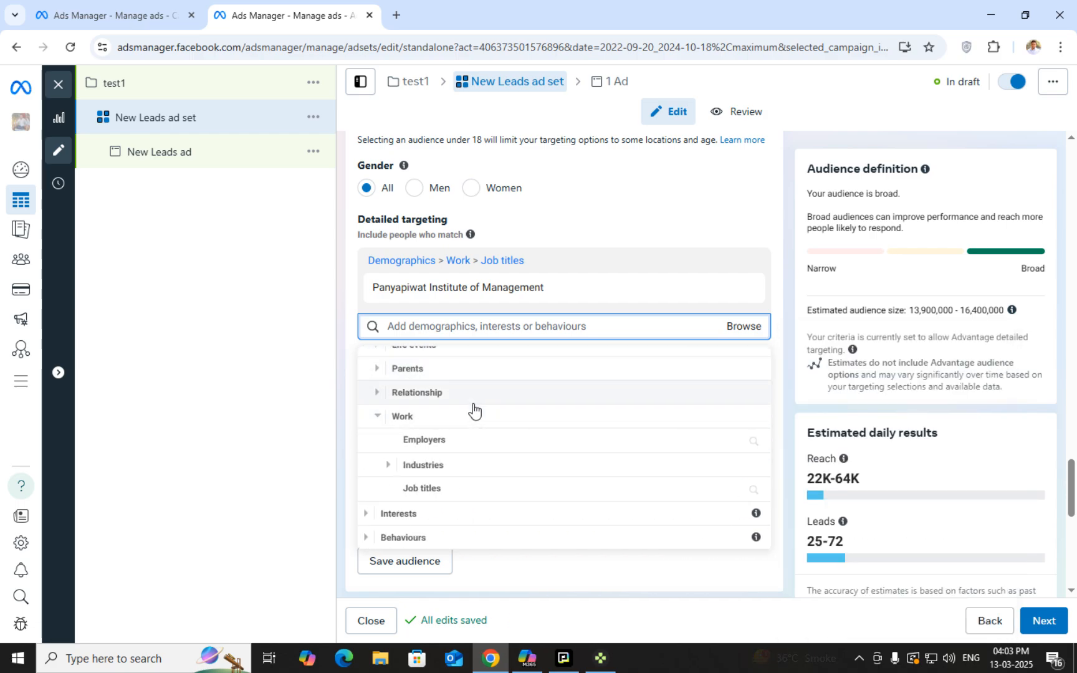
# Expand the Education and Financial categories, then return to the suggested targeting list
pyautogui.scroll(2, 480, 448)
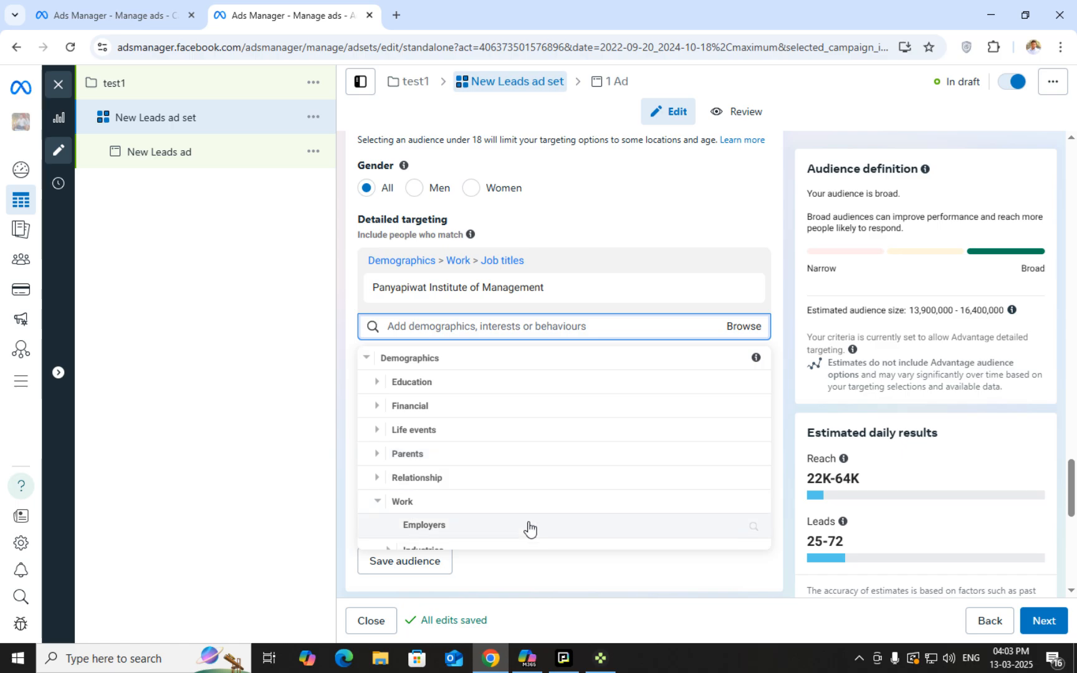
pyautogui.click(380, 382)
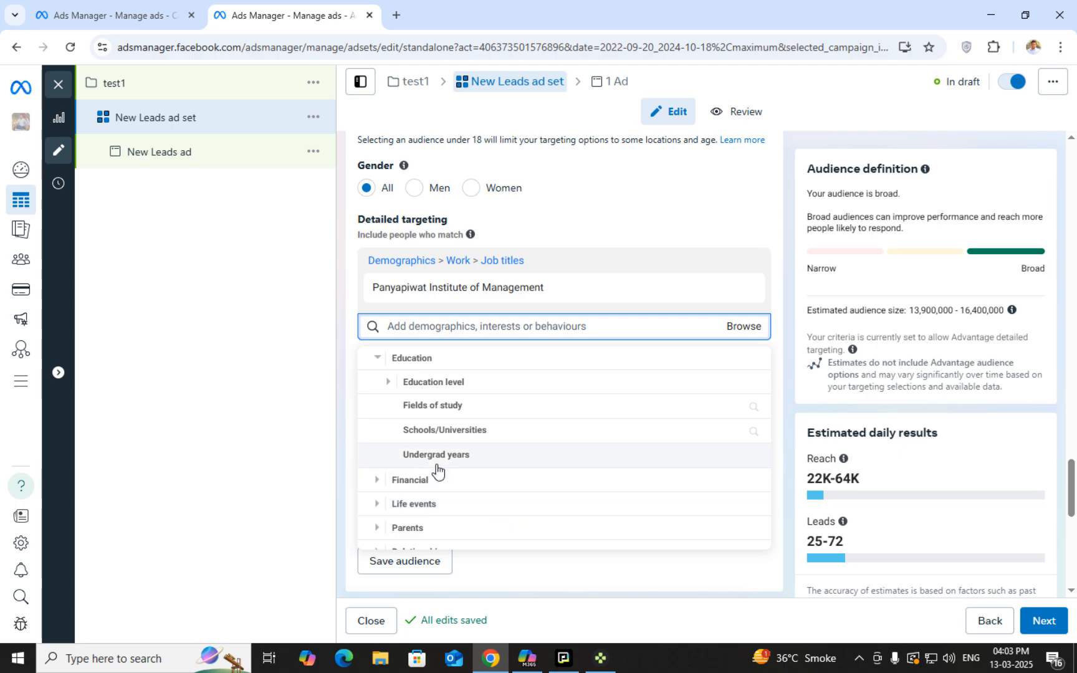
pyautogui.scroll(-1, 413, 413)
pyautogui.scroll(2, 520, 441)
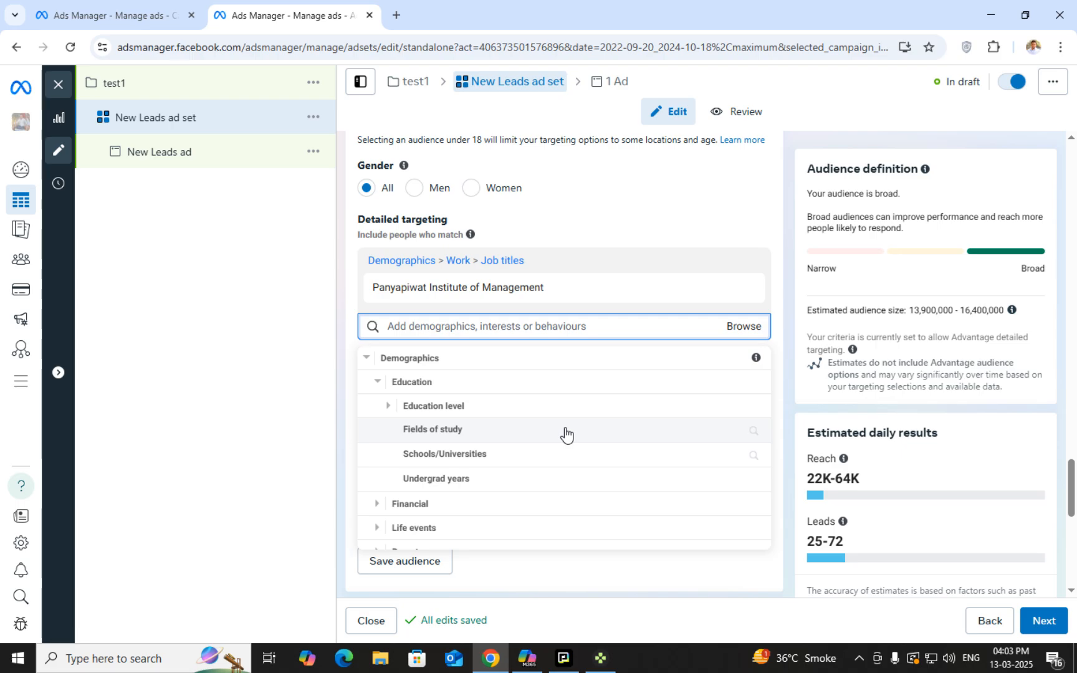
pyautogui.scroll(-2, 576, 435)
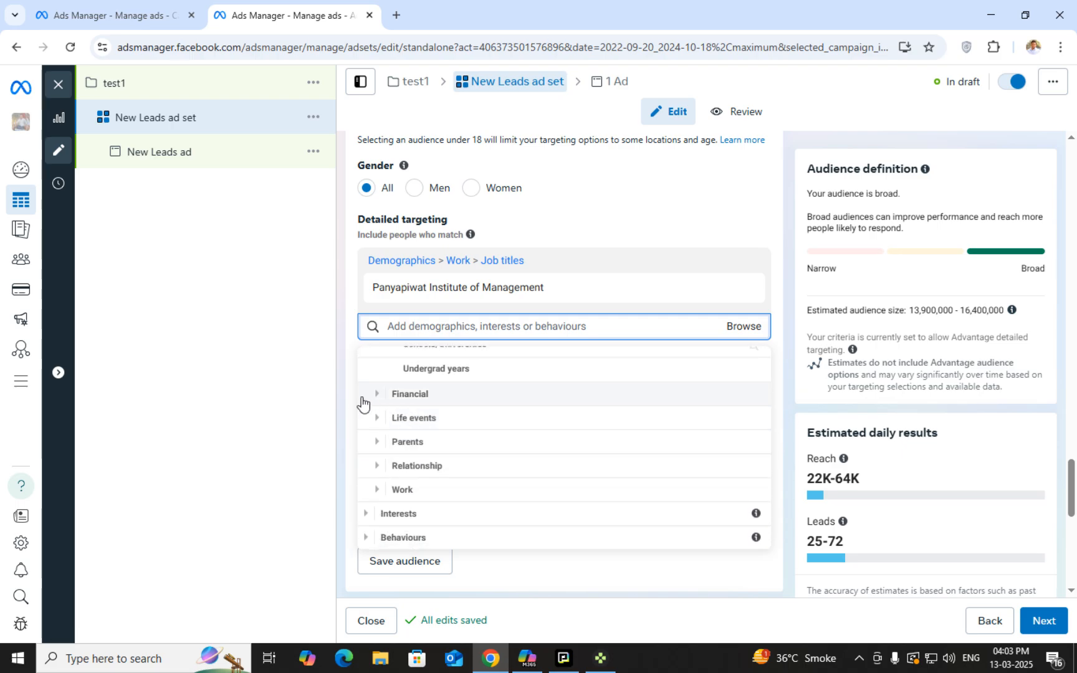
pyautogui.click(374, 392)
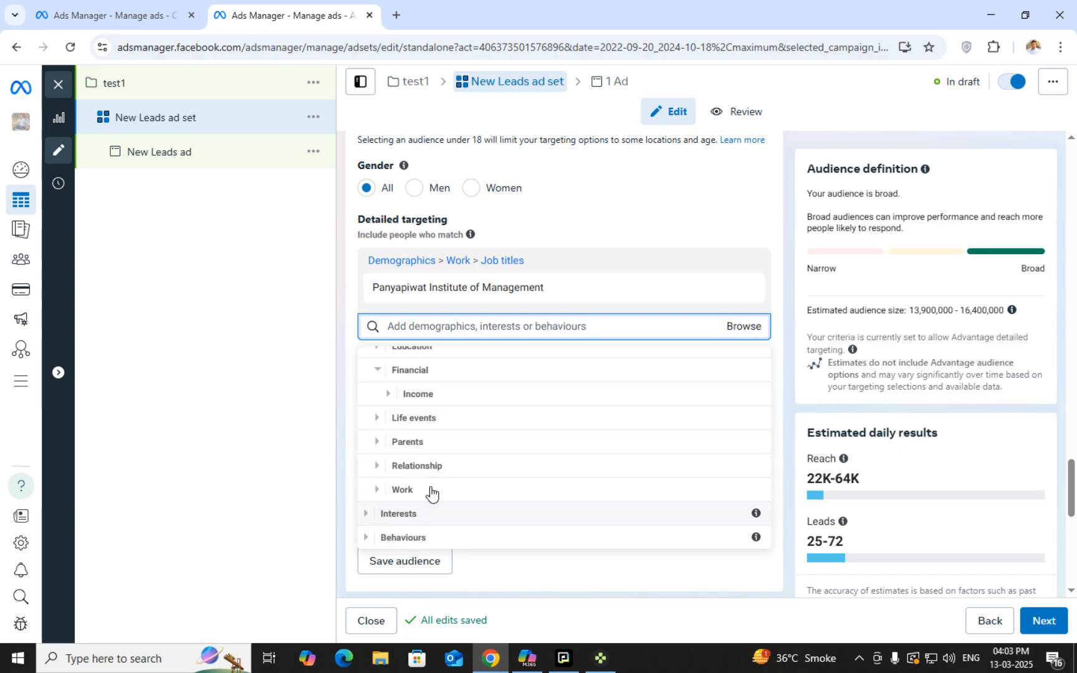
pyautogui.click(420, 331)
pyautogui.scroll(-1, 546, 355)
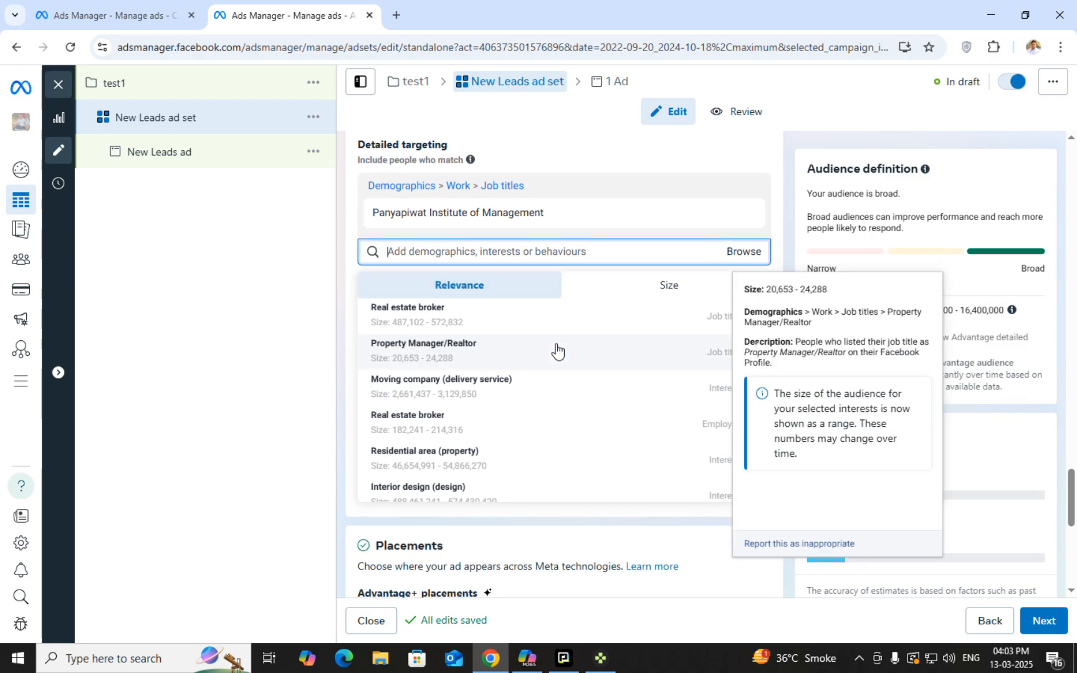
pyautogui.scroll(-2, 427, 447)
pyautogui.scroll(2, 560, 449)
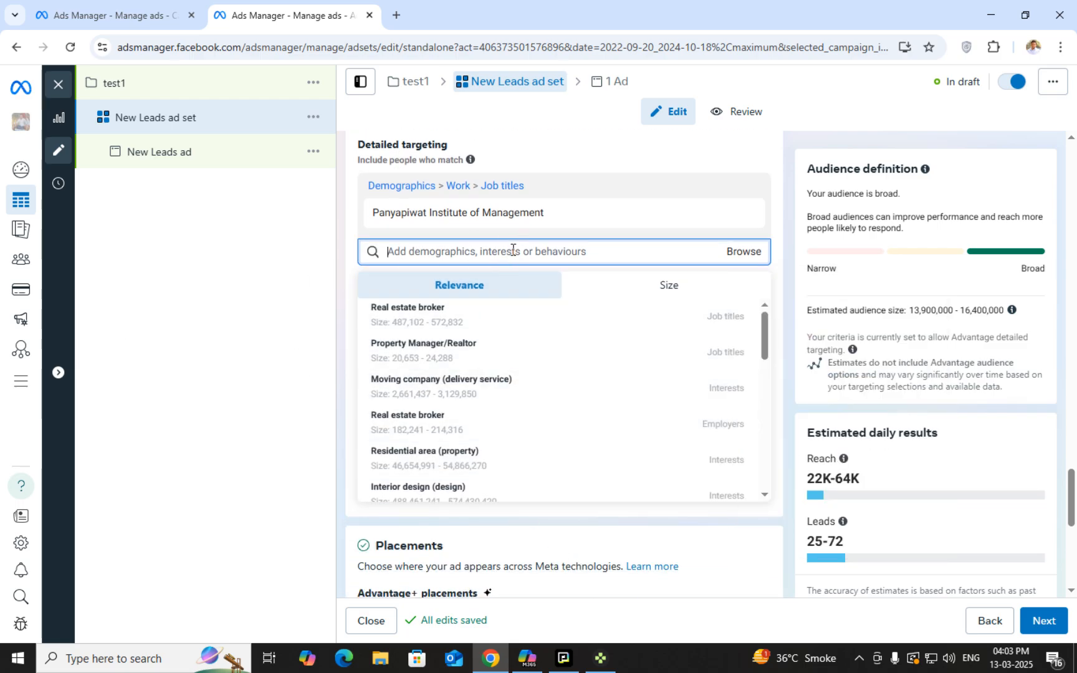
pyautogui.scroll(1, 512, 249)
# Remove the Panyapiwat Institute of Management job title and search interests for 'digital marketing'
pyautogui.click(747, 287)
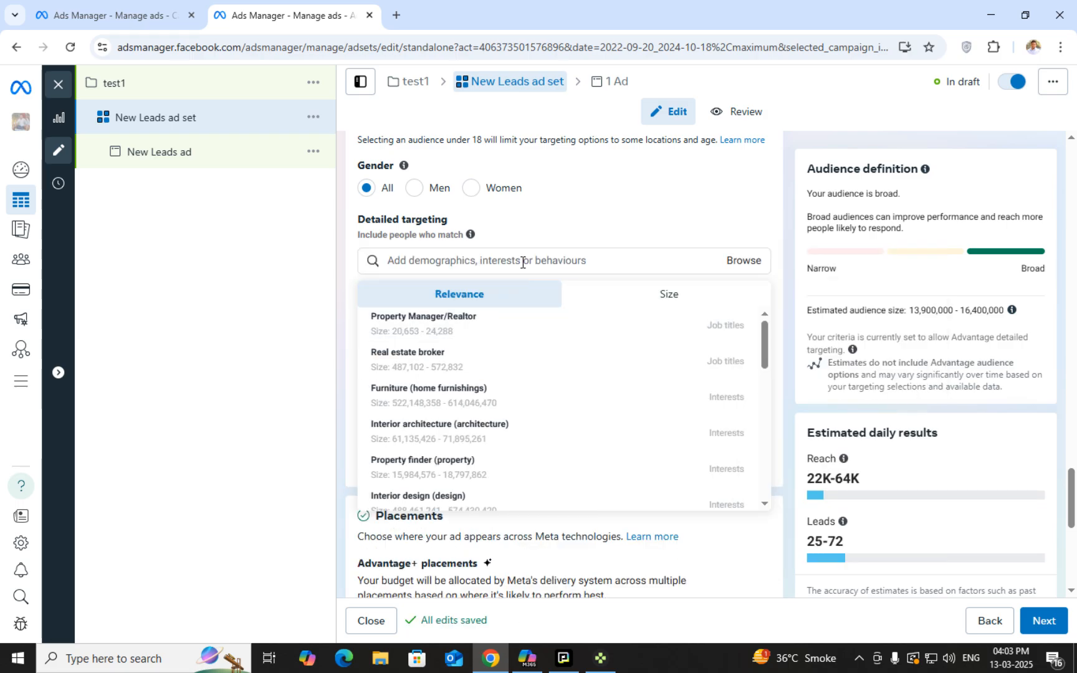
pyautogui.click(522, 263)
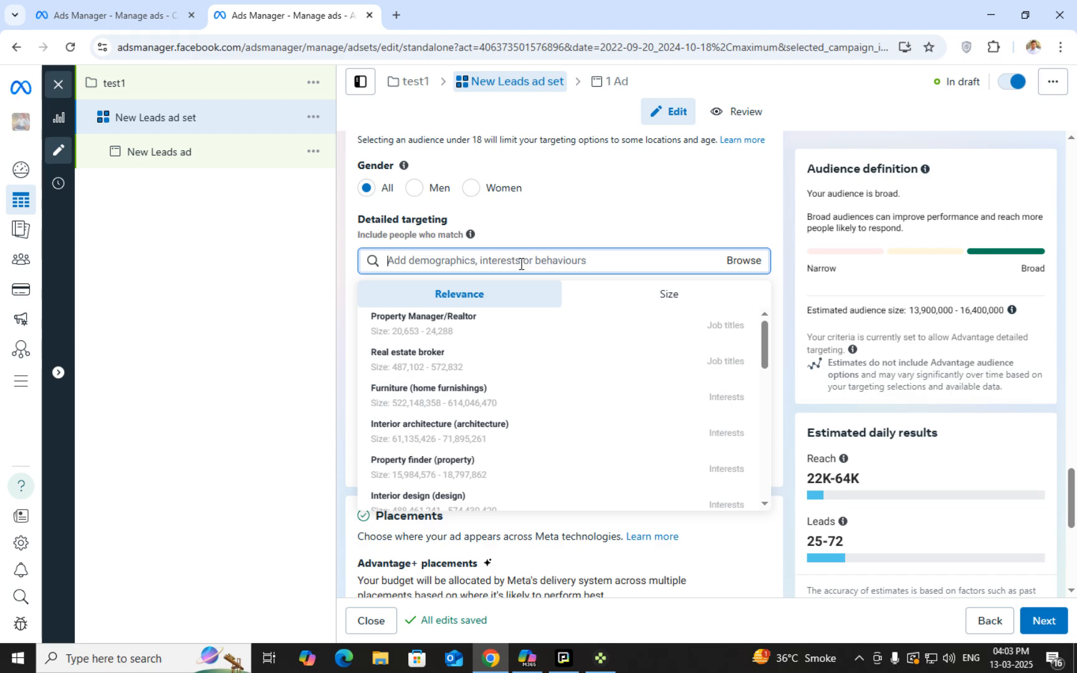
pyautogui.write('digital')
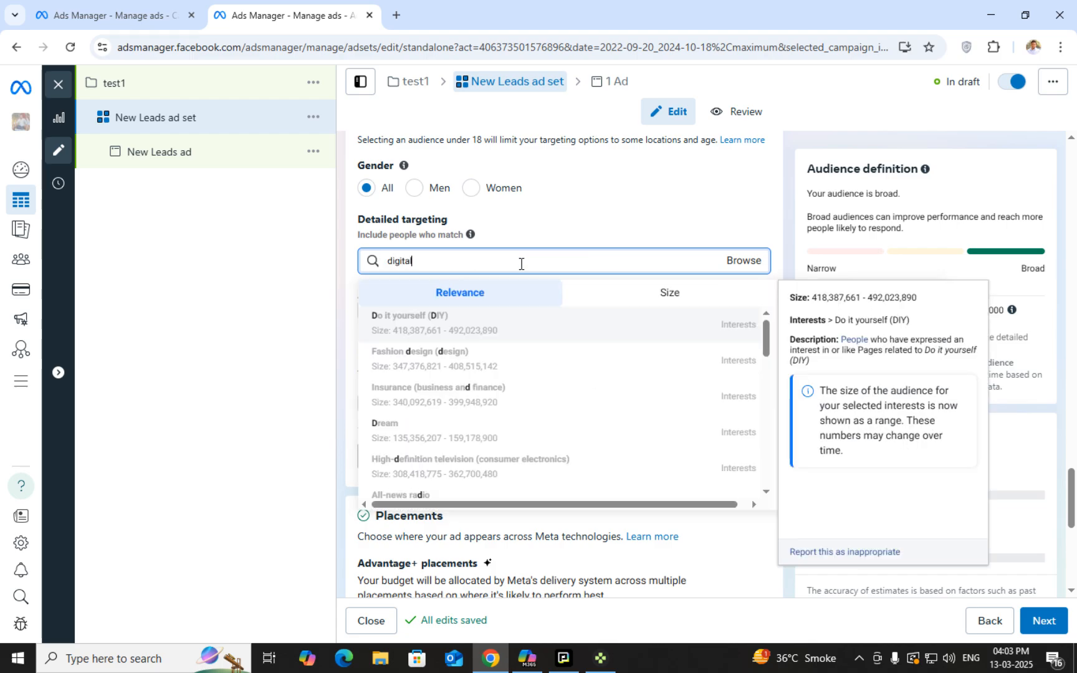
pyautogui.write(' ,ar')
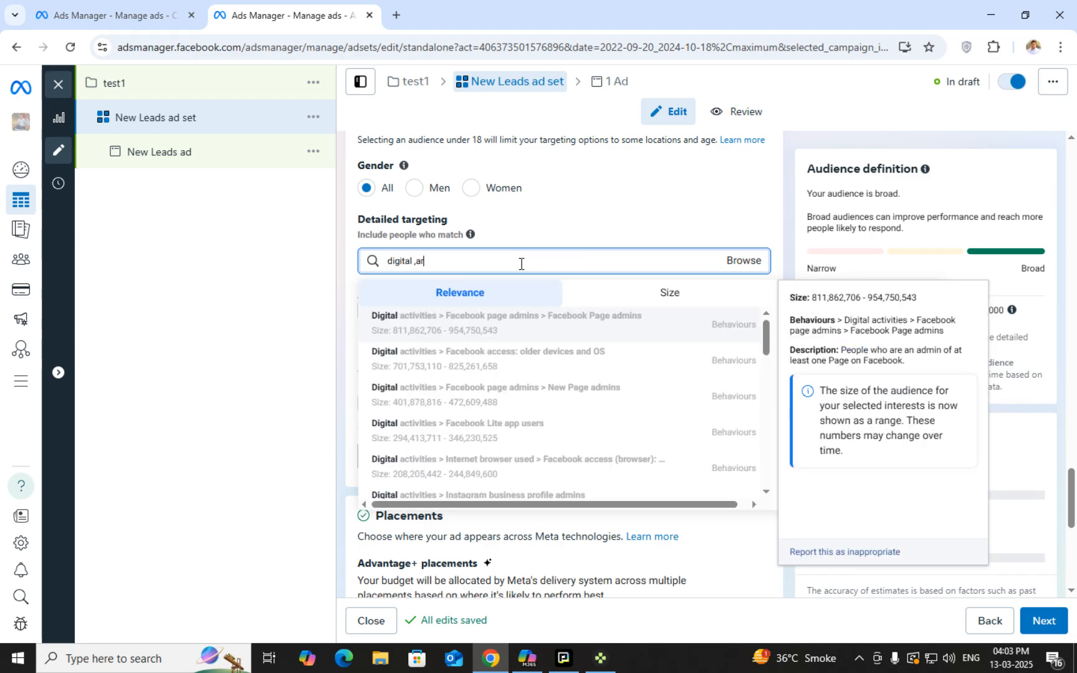
pyautogui.write('keting')
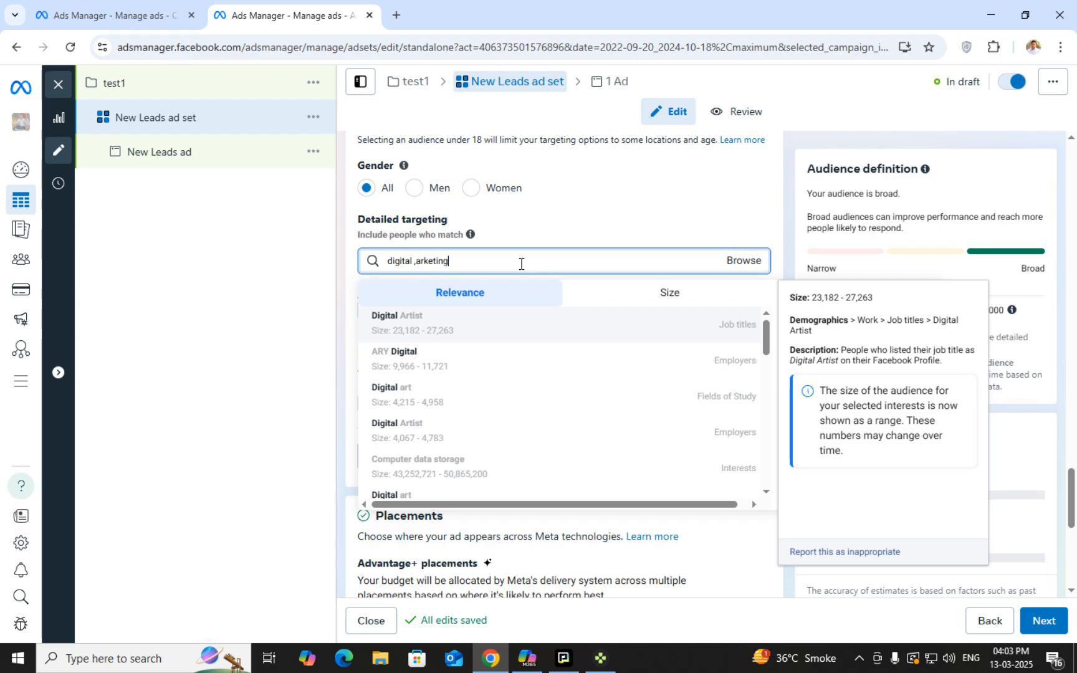
pyautogui.click(416, 263)
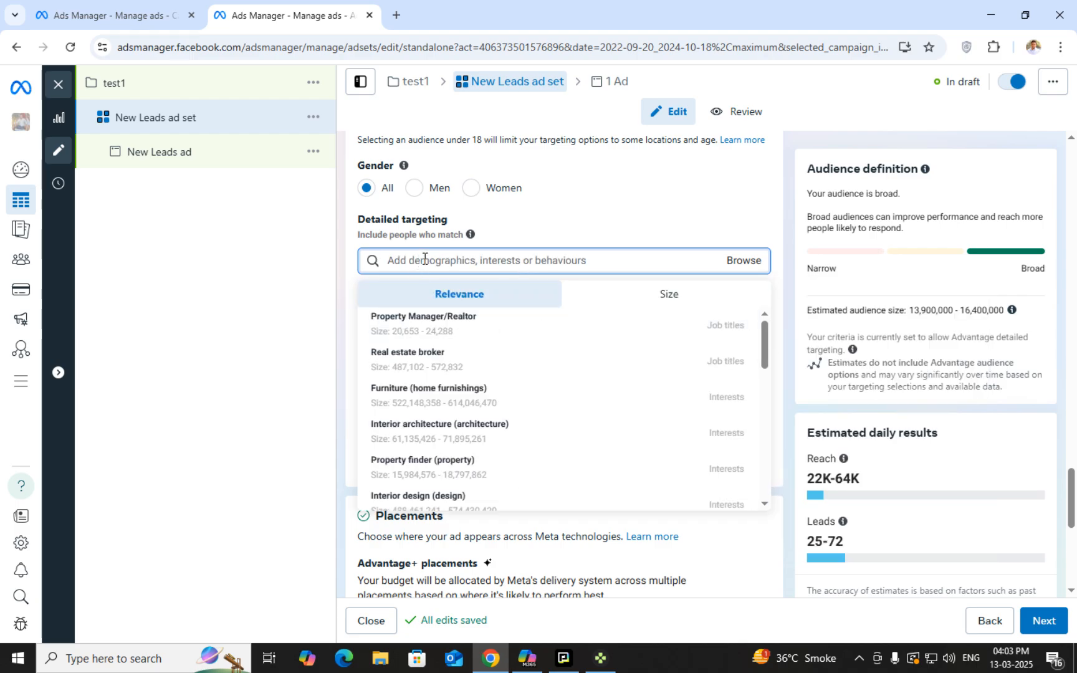
pyautogui.write('d')
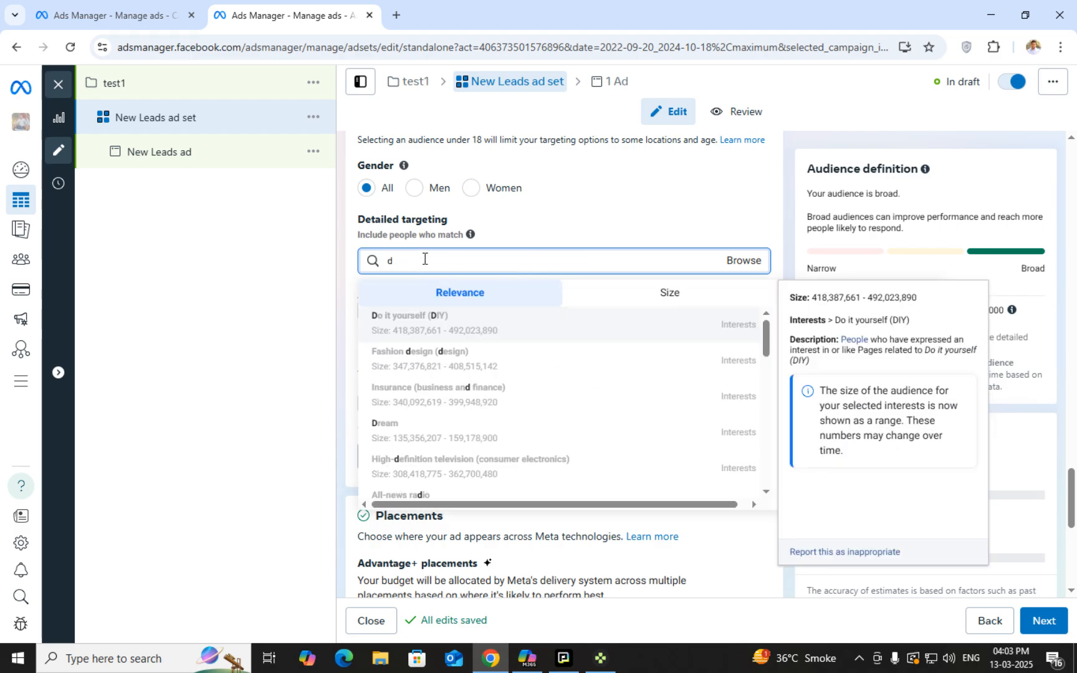
pyautogui.write('igital marketing')
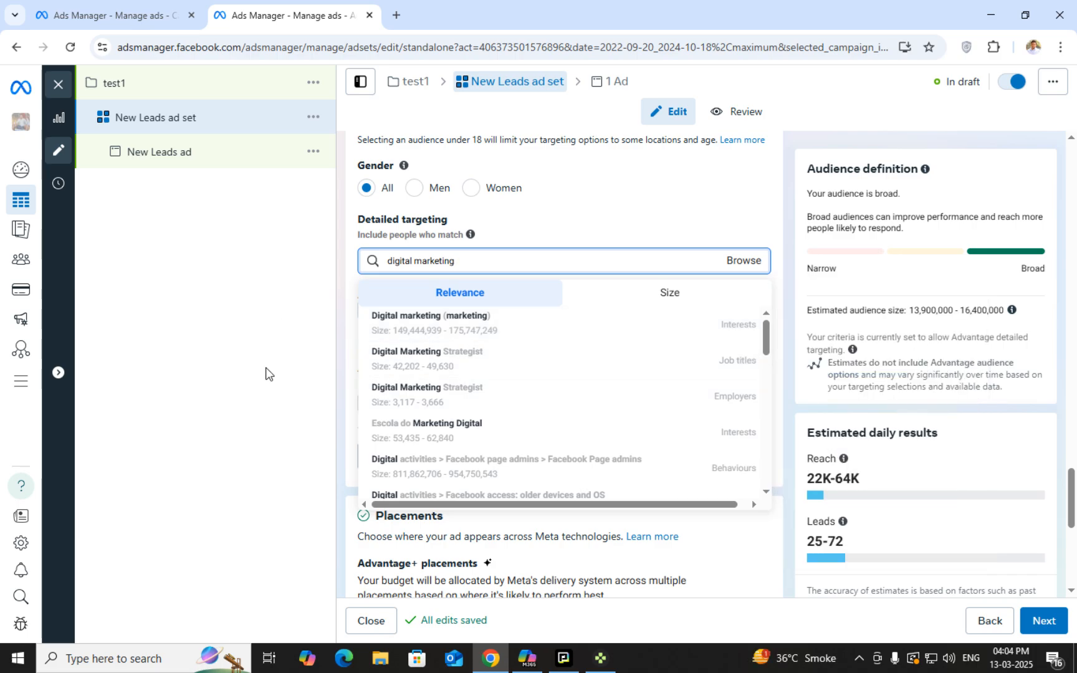
pyautogui.moveTo(731, 365)
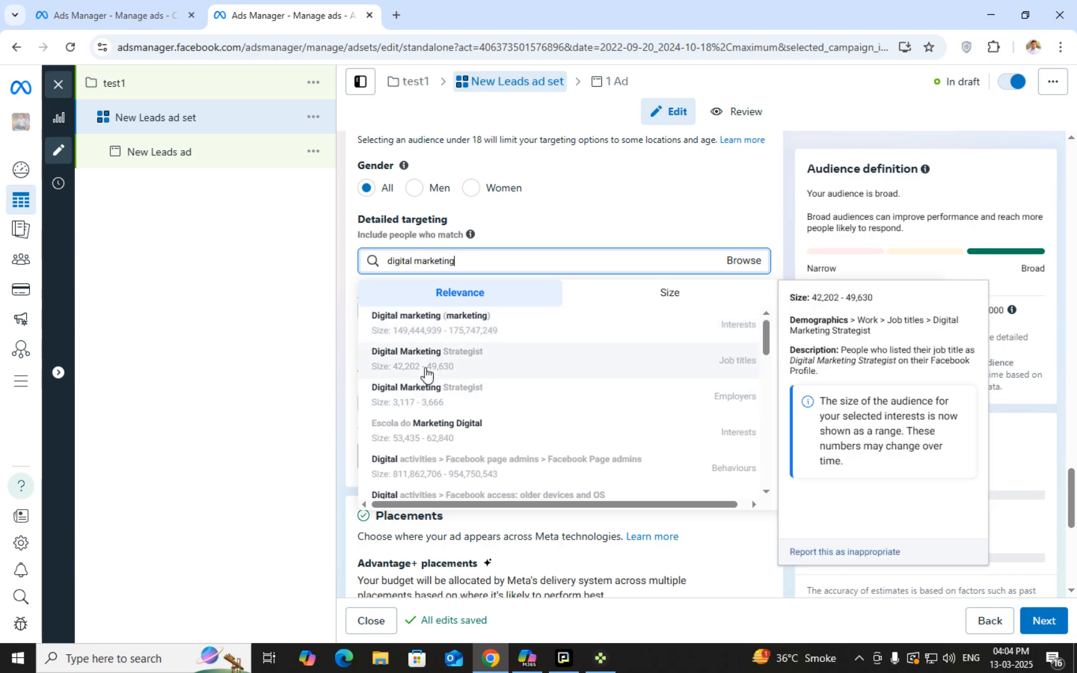
pyautogui.moveTo(495, 402)
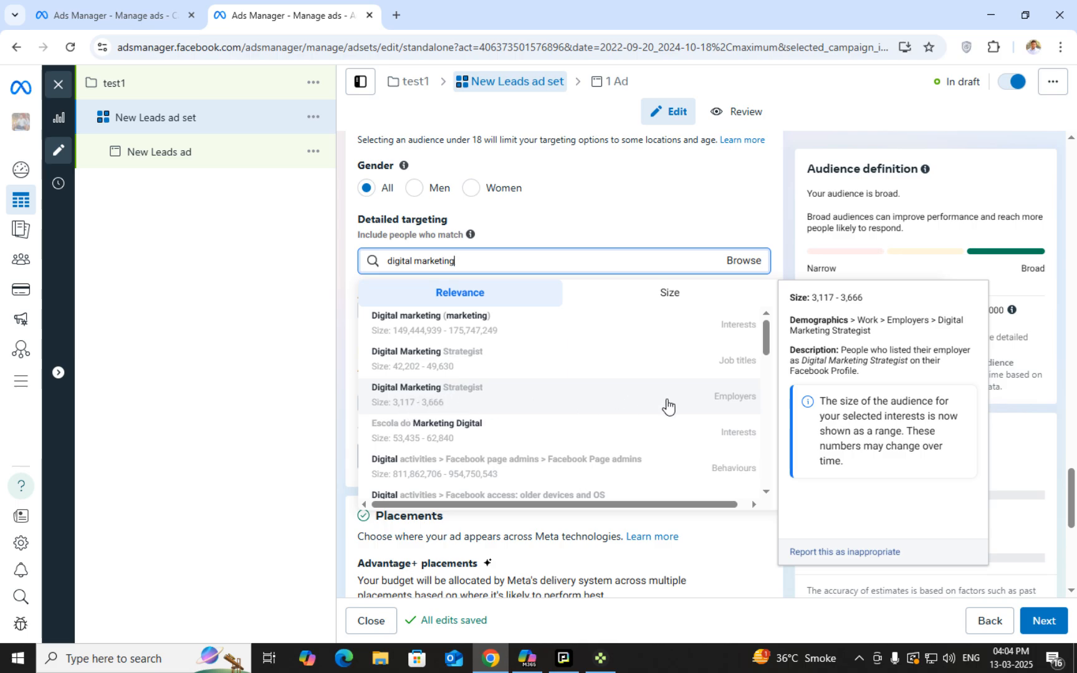
pyautogui.moveTo(690, 464)
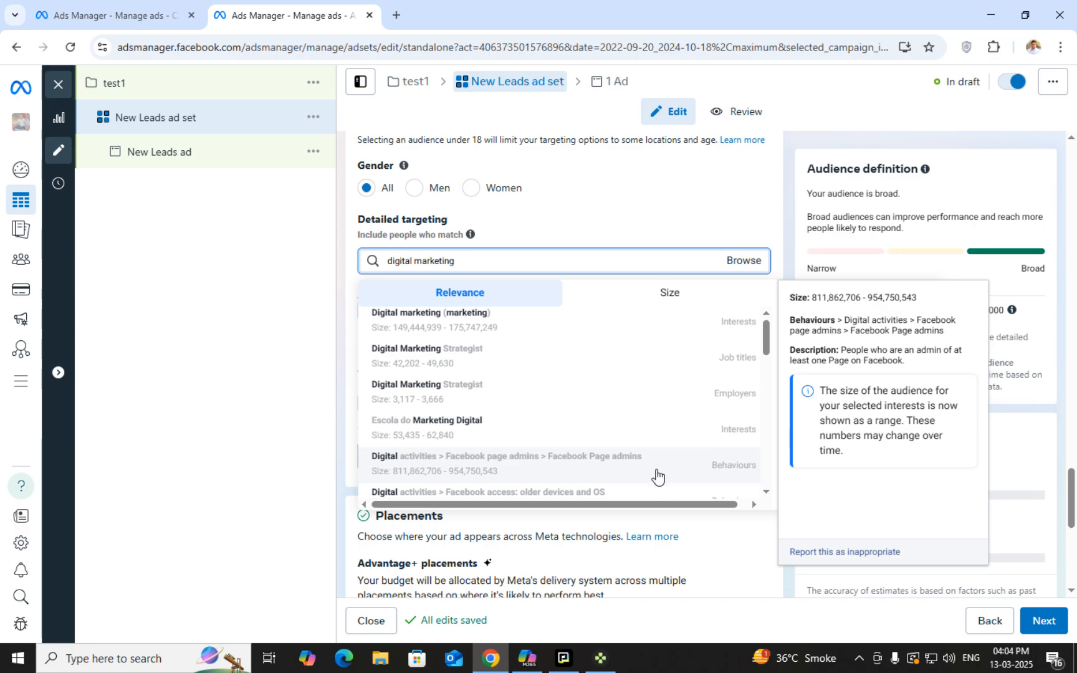
pyautogui.scroll(-2, 655, 473)
pyautogui.scroll(1, 661, 471)
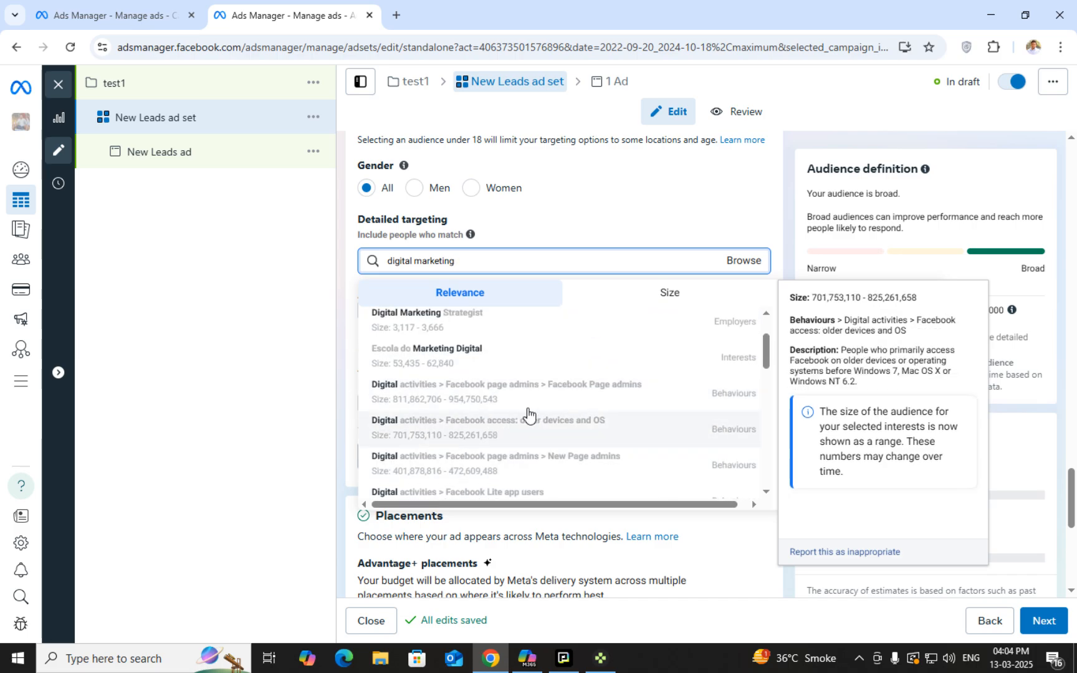
pyautogui.moveTo(392, 390)
pyautogui.scroll(-2, 553, 441)
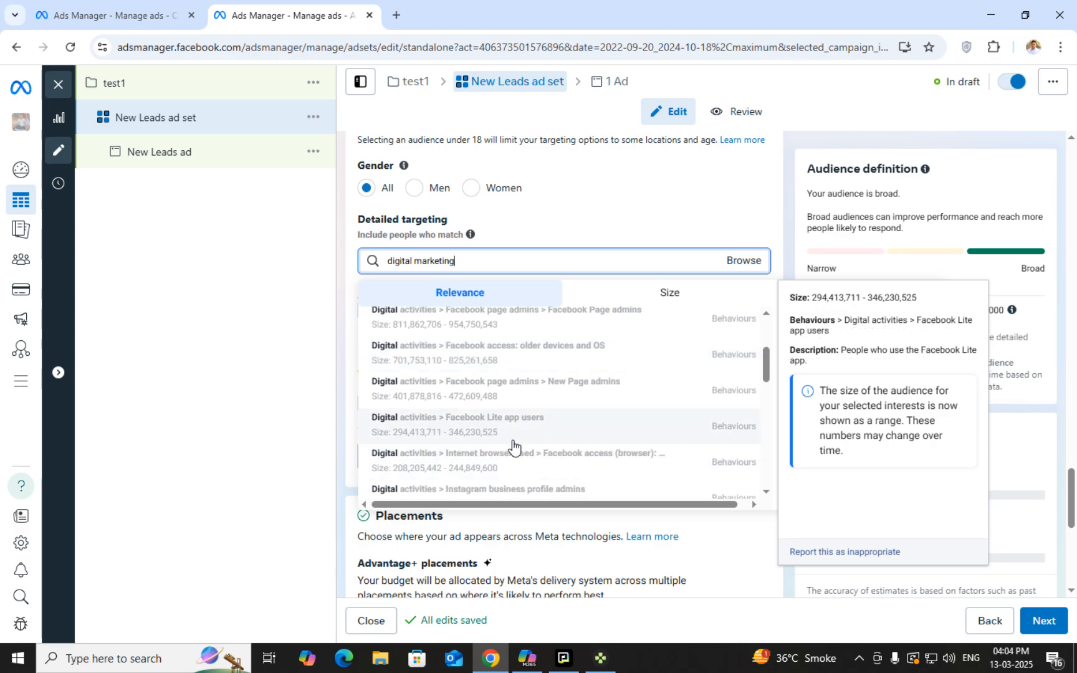
pyautogui.scroll(-6, 536, 462)
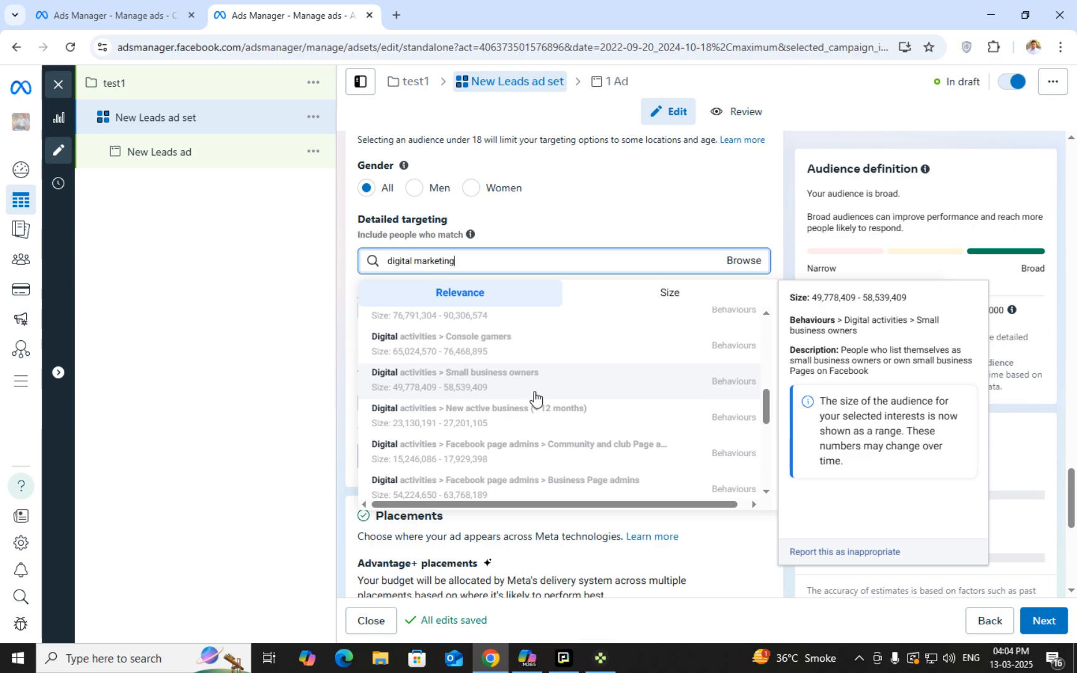
pyautogui.scroll(-3, 548, 394)
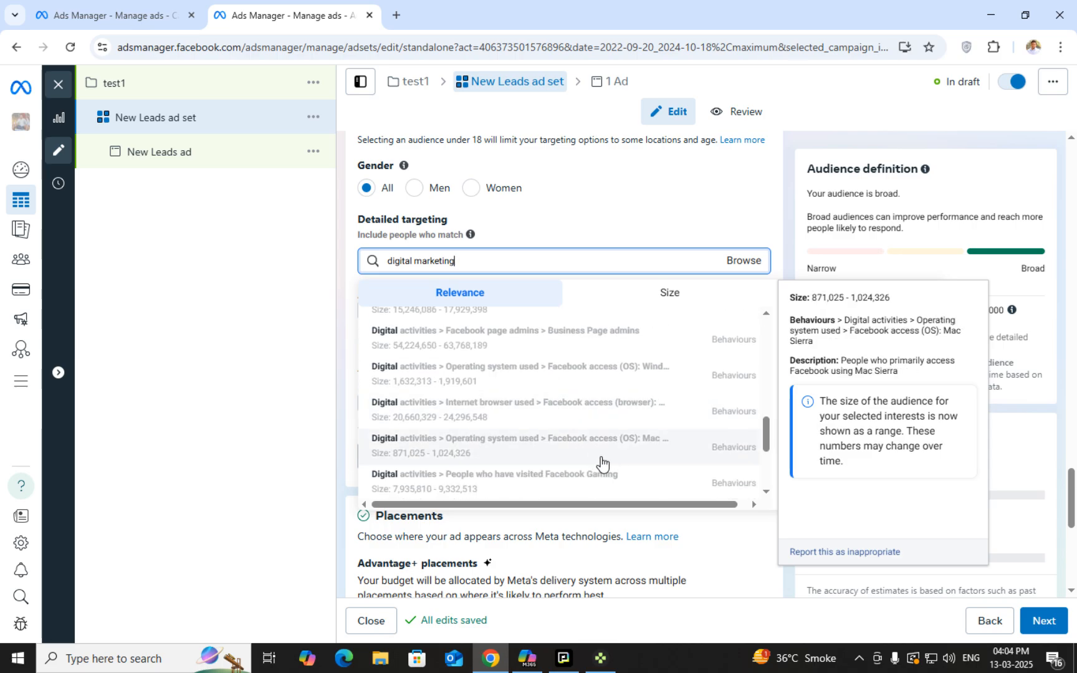
pyautogui.scroll(-3, 601, 458)
pyautogui.scroll(-2, 539, 424)
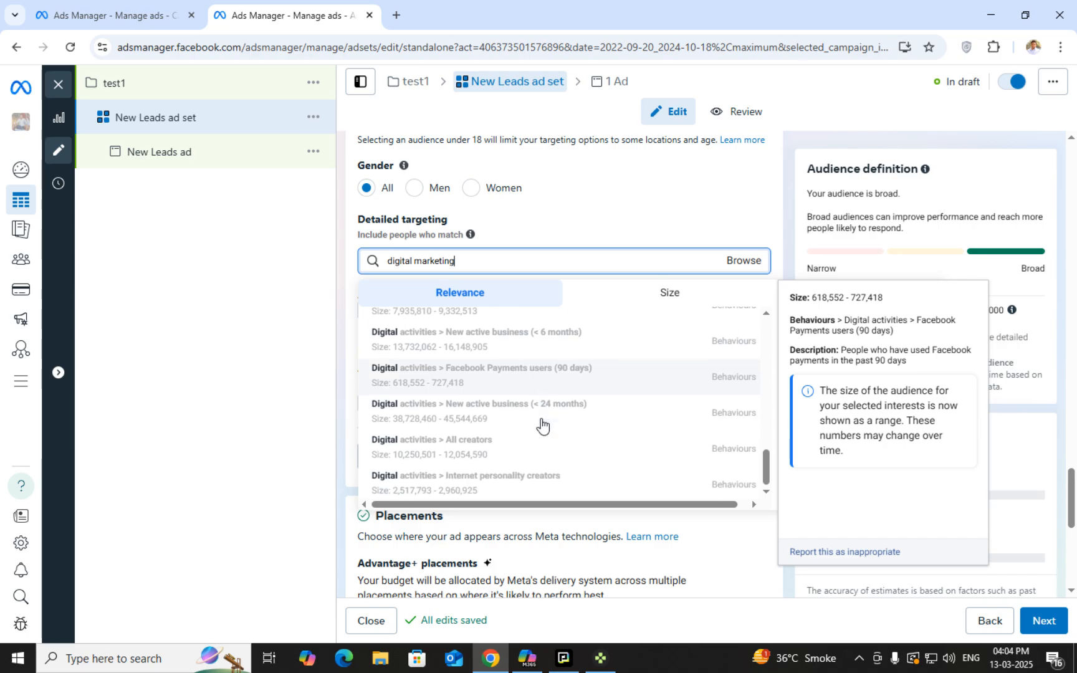
pyautogui.scroll(-3, 548, 470)
pyautogui.scroll(10, 548, 468)
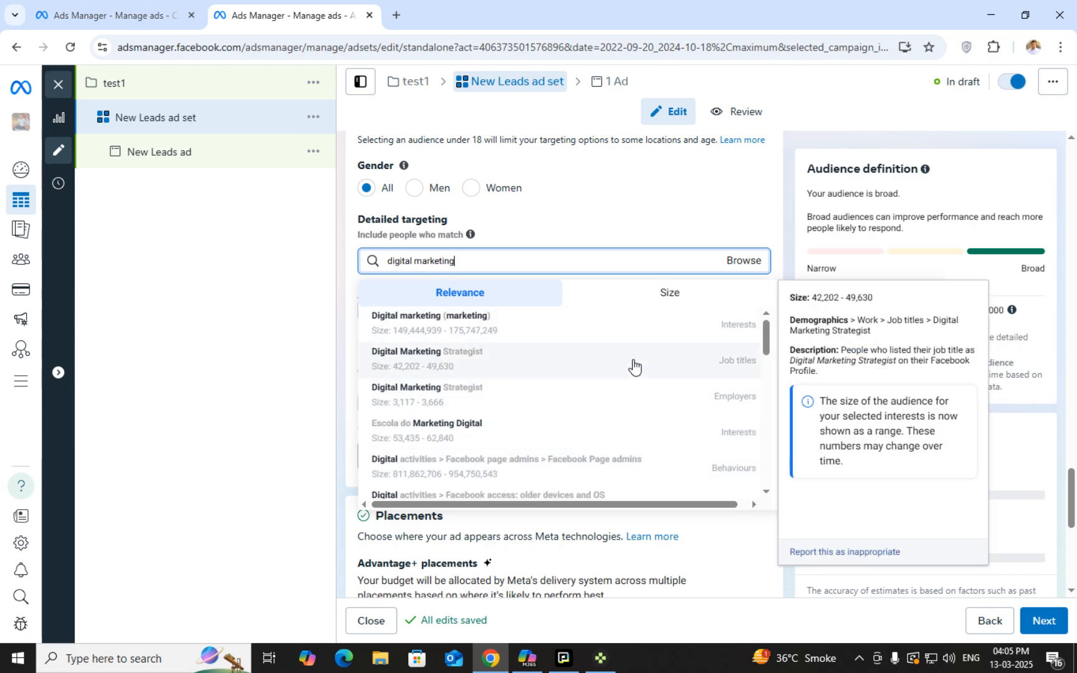
pyautogui.click(707, 304)
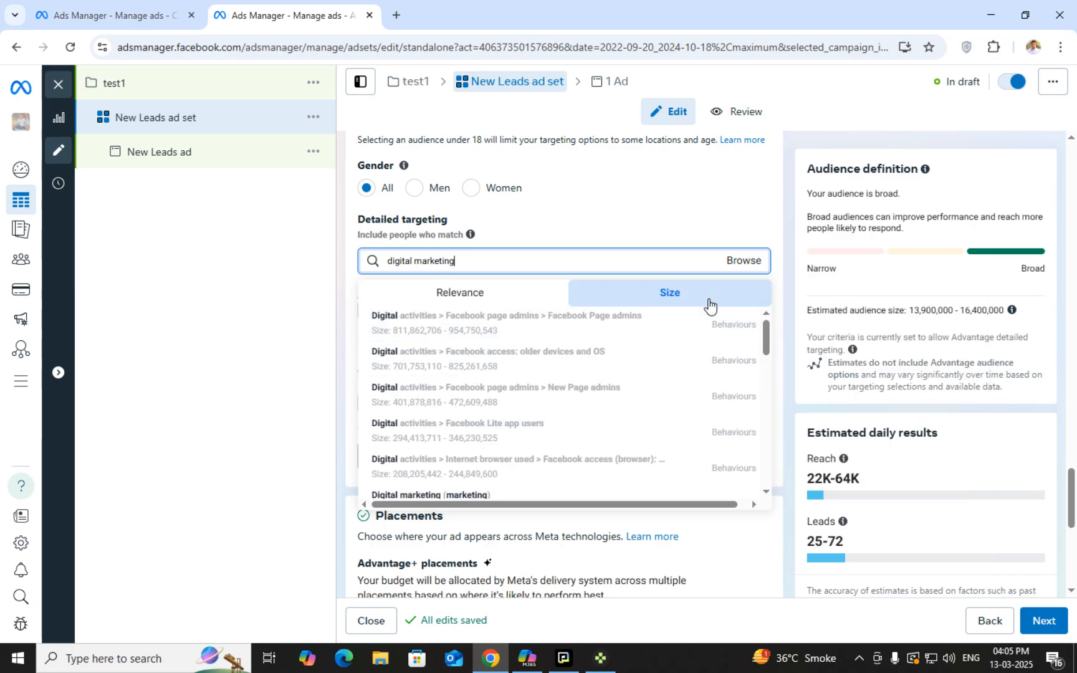
pyautogui.click(475, 296)
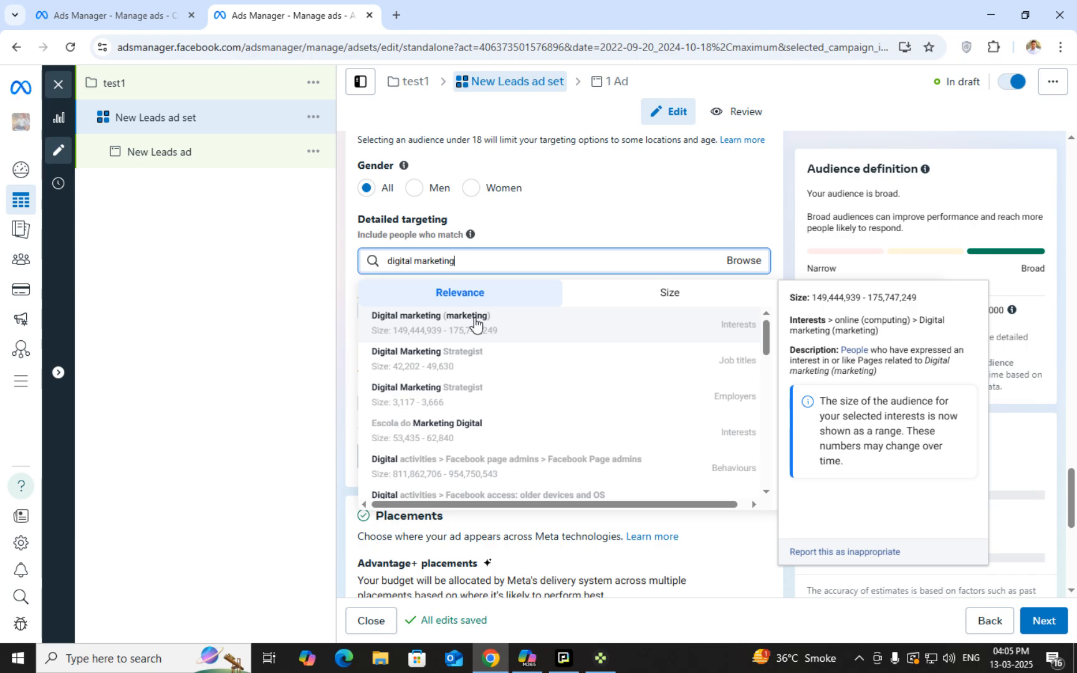
# Pick Digital marketing (marketing) from the suggestions and scroll down to the Placements section
pyautogui.click(475, 321)
pyautogui.scroll(-10, 594, 334)
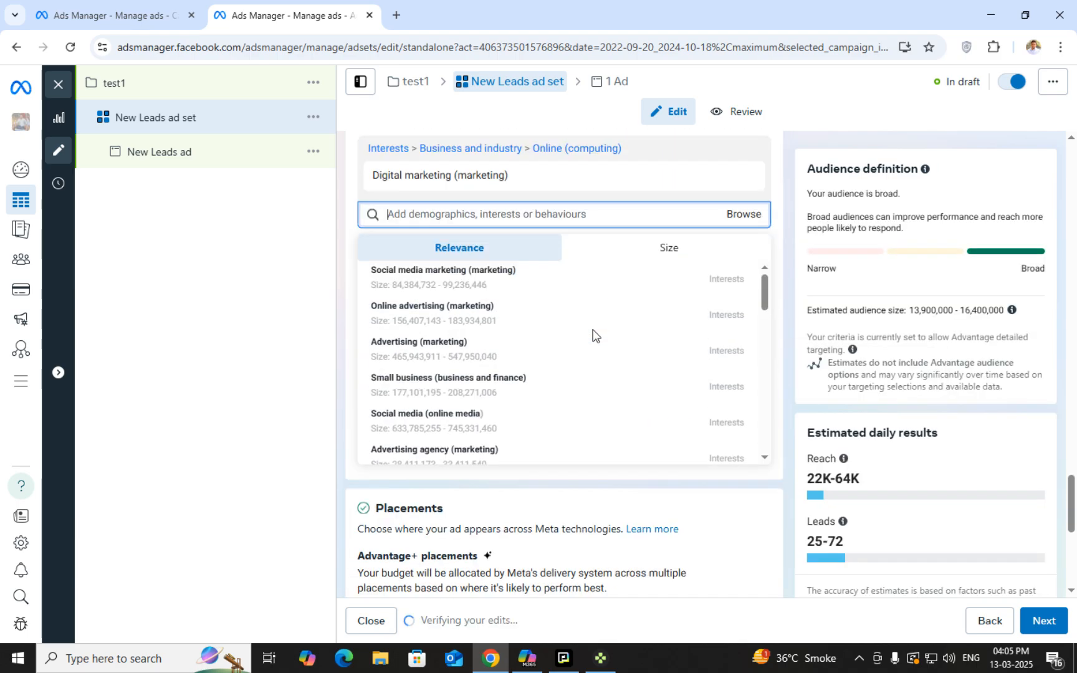
pyautogui.scroll(-2, 635, 427)
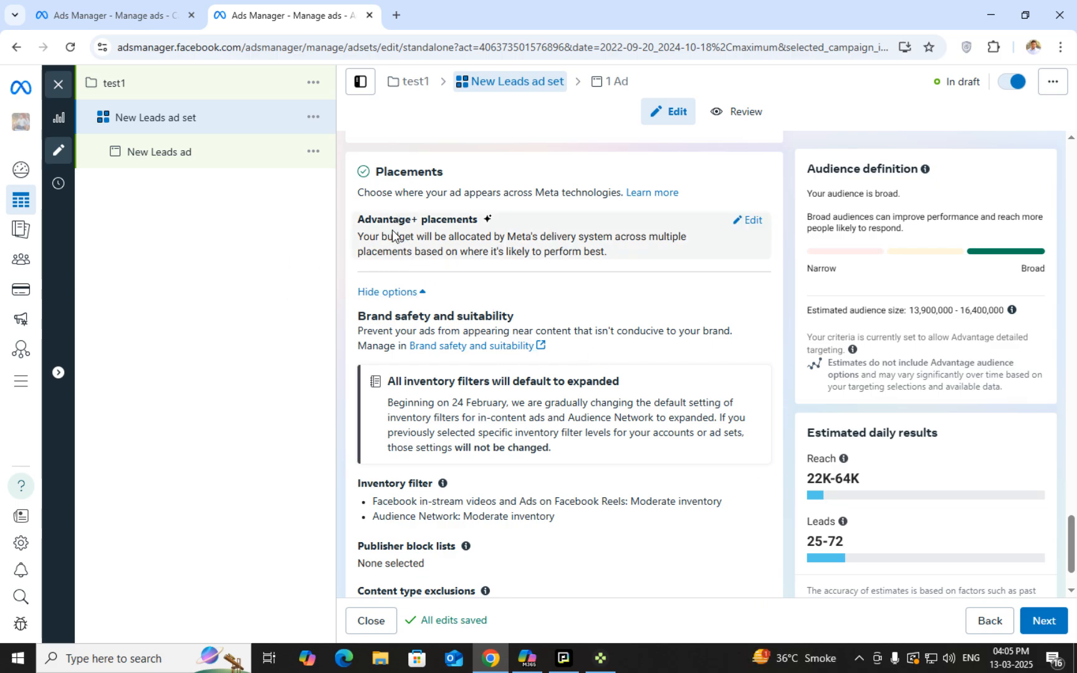
pyautogui.scroll(4, 598, 311)
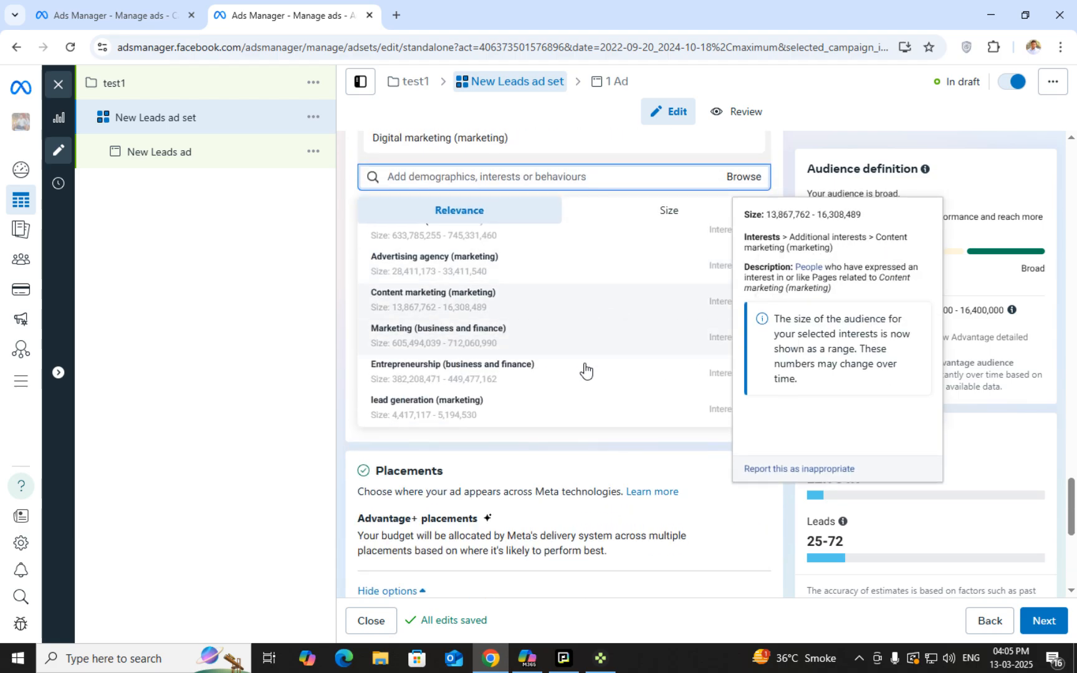
pyautogui.scroll(5, 543, 342)
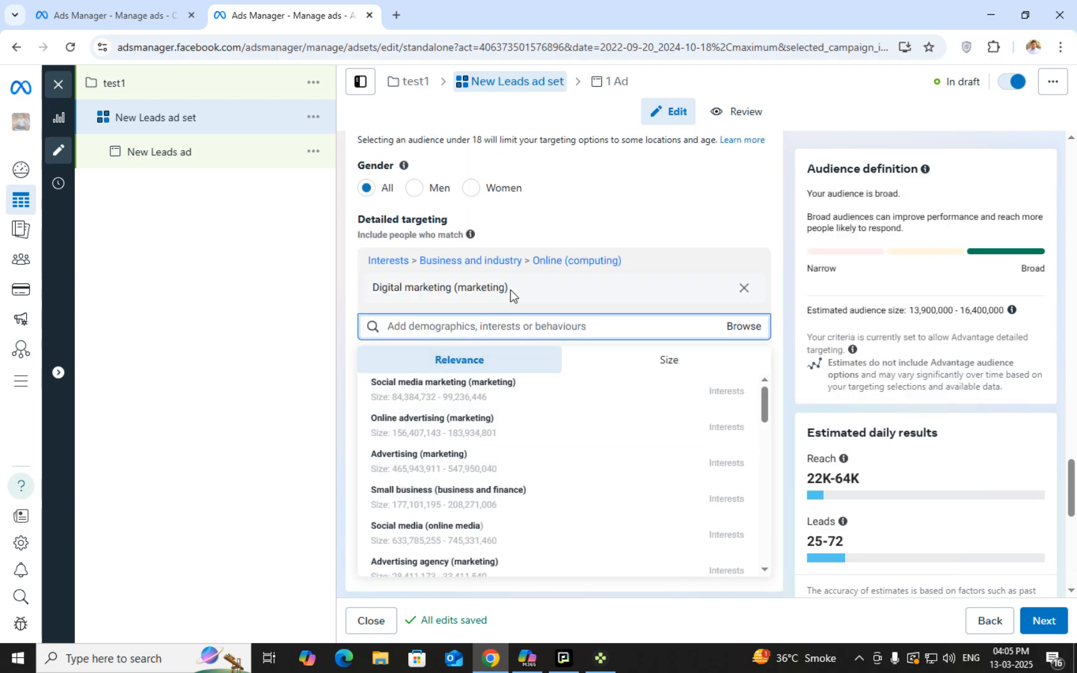
pyautogui.scroll(-6, 493, 392)
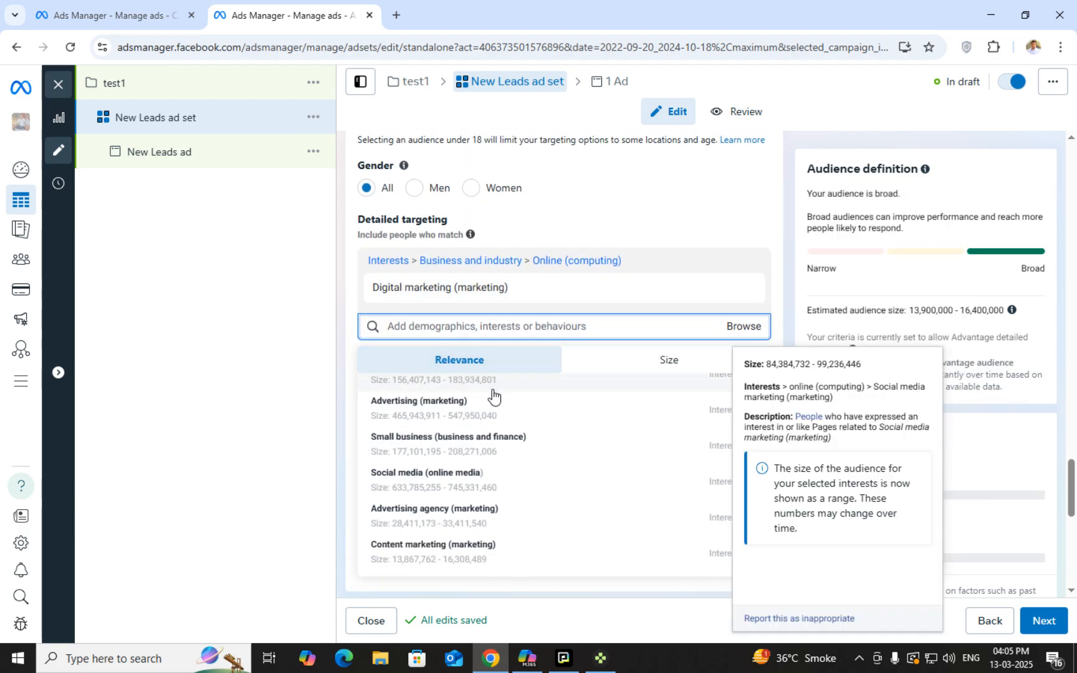
pyautogui.scroll(-5, 571, 594)
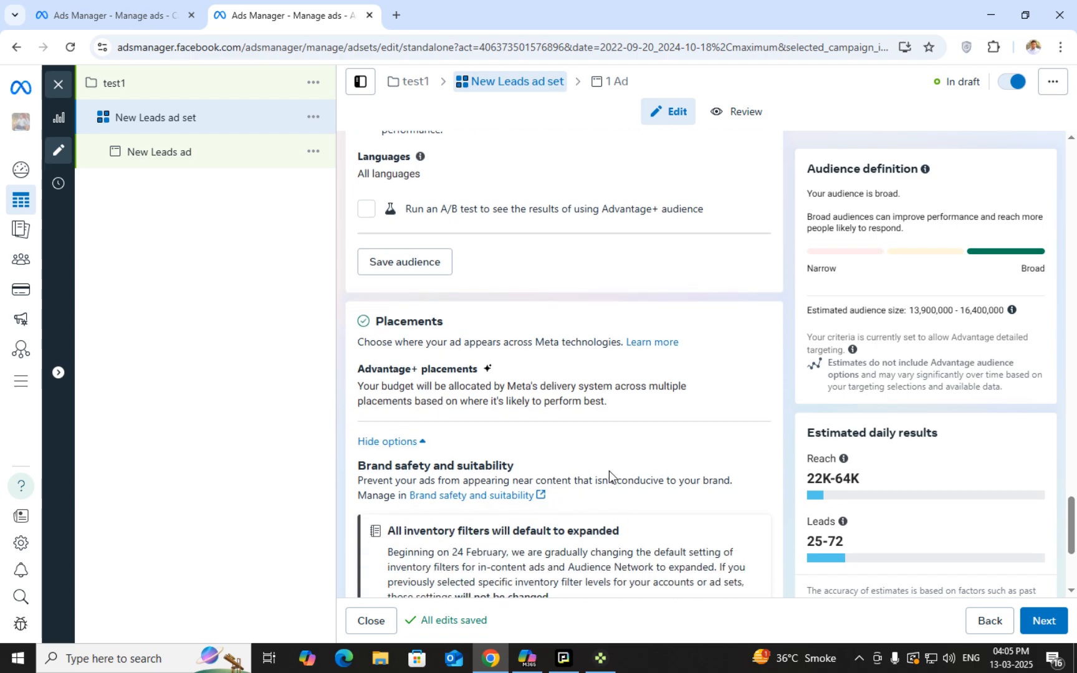
pyautogui.scroll(-2, 611, 472)
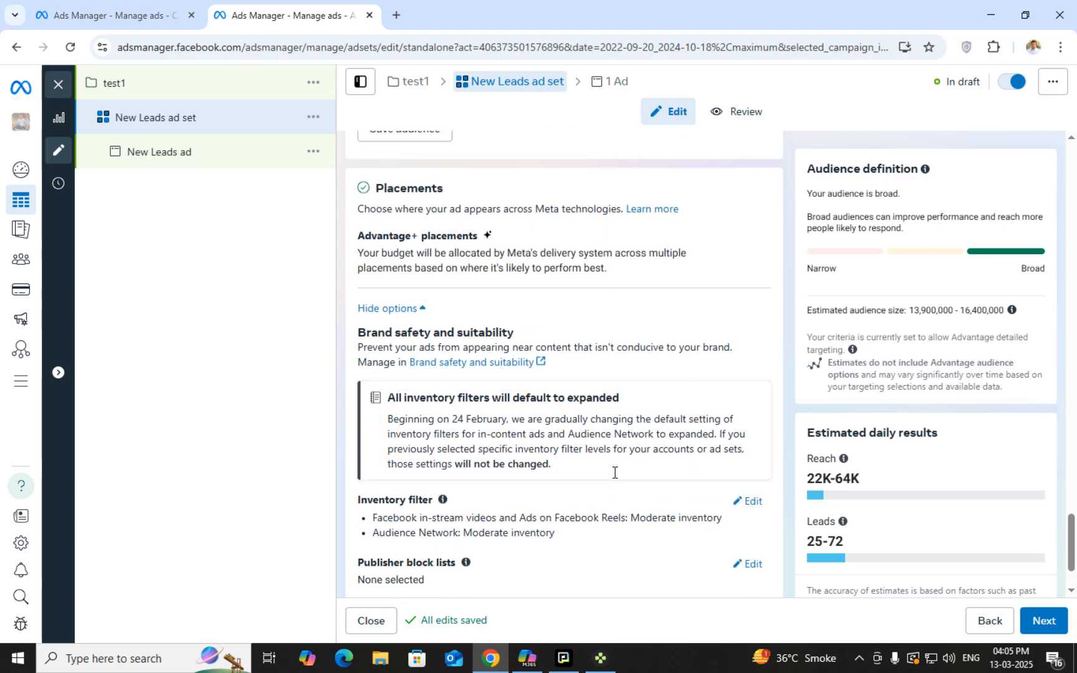
pyautogui.scroll(-1, 614, 471)
pyautogui.scroll(2, 613, 472)
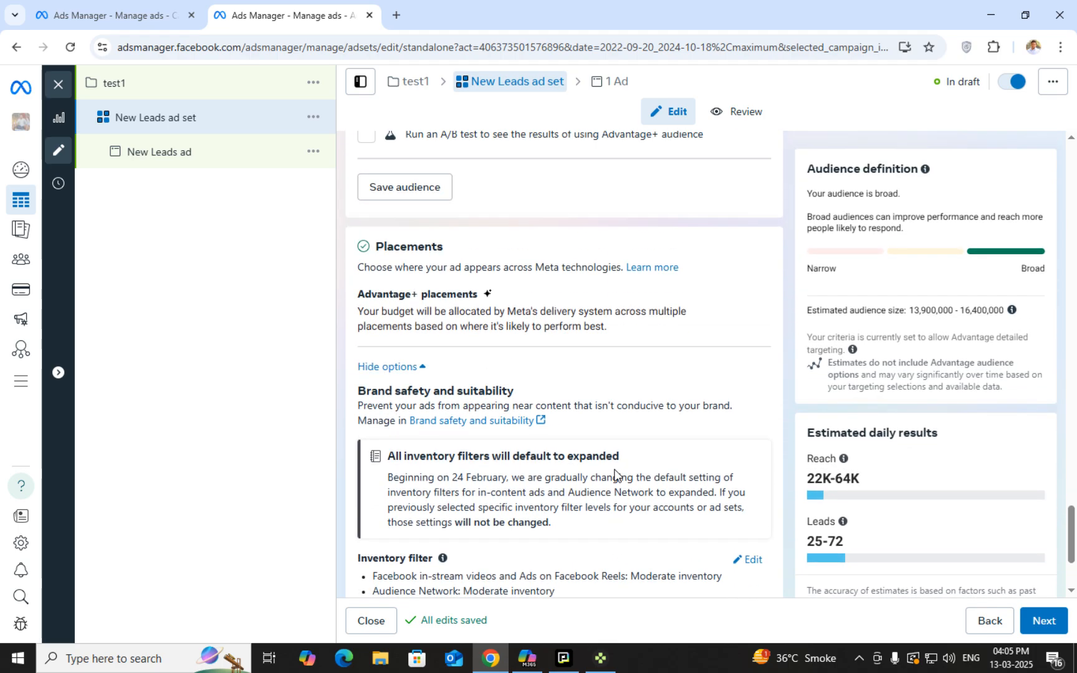
pyautogui.scroll(1, 614, 471)
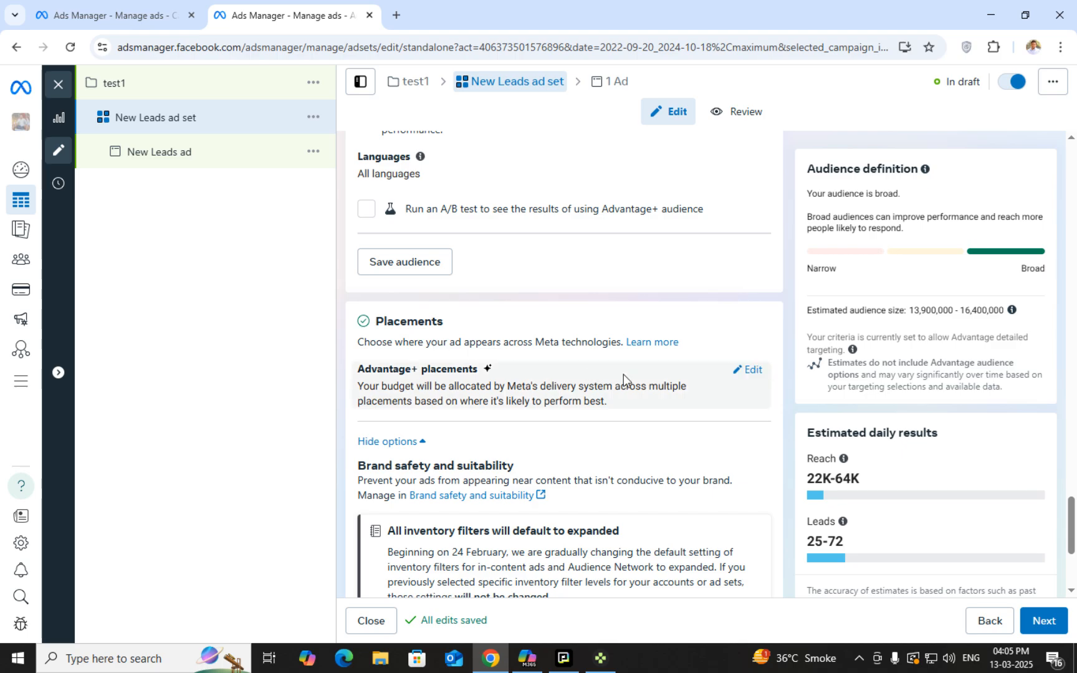
# Change placements from Advantage+ placements to Manual placements
pyautogui.click(752, 374)
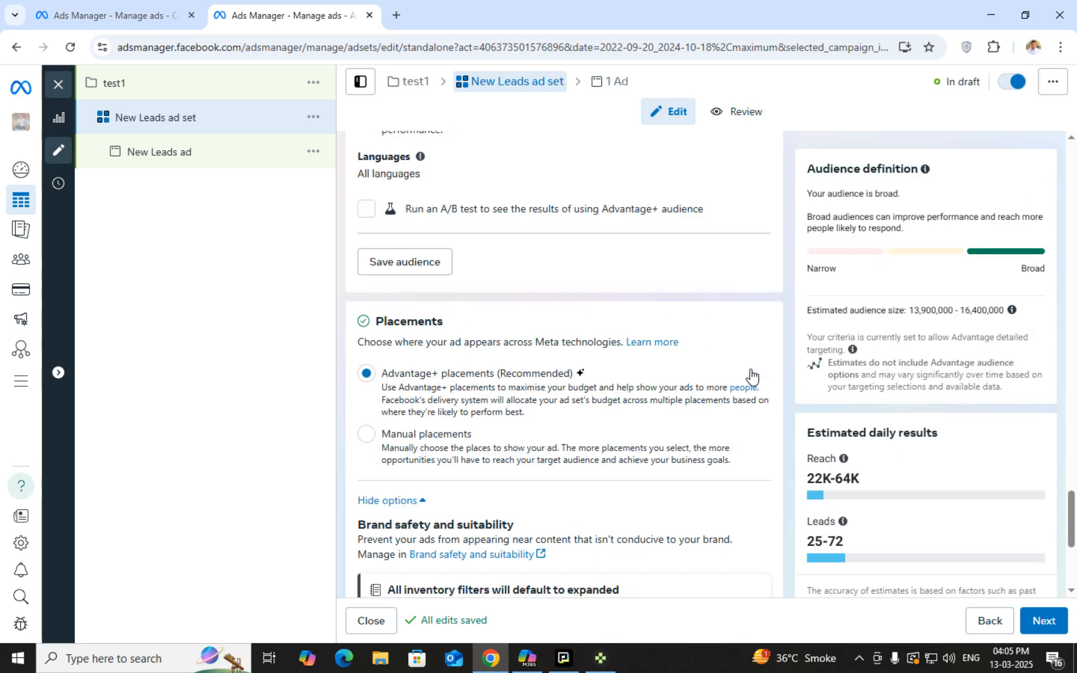
pyautogui.click(368, 440)
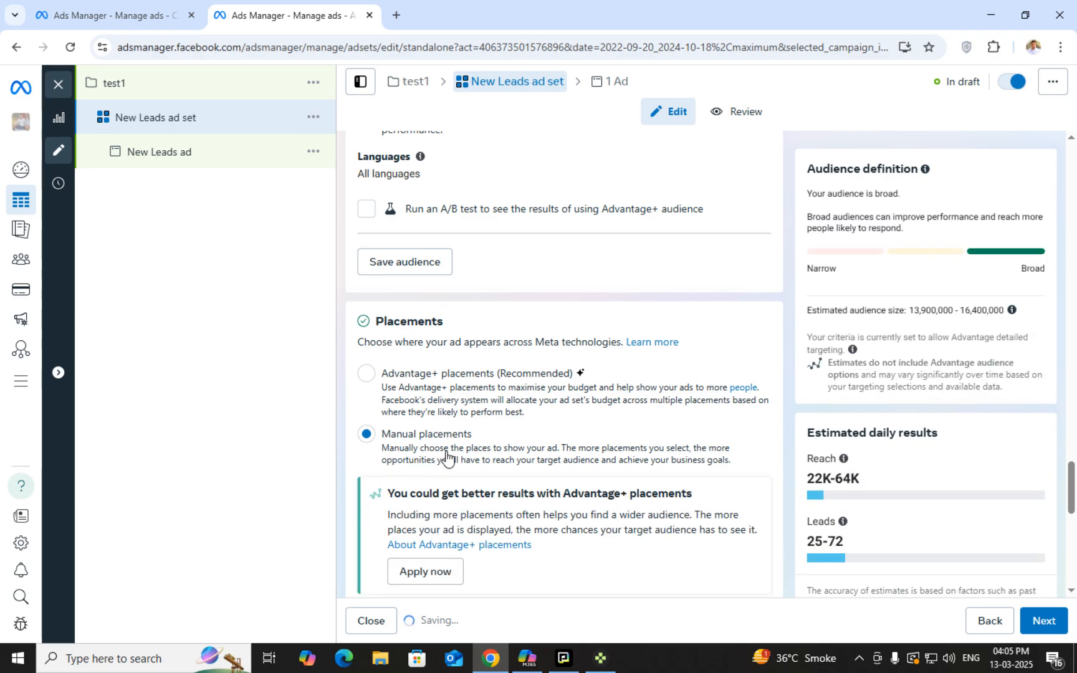
pyautogui.scroll(-3, 474, 450)
pyautogui.scroll(1, 505, 432)
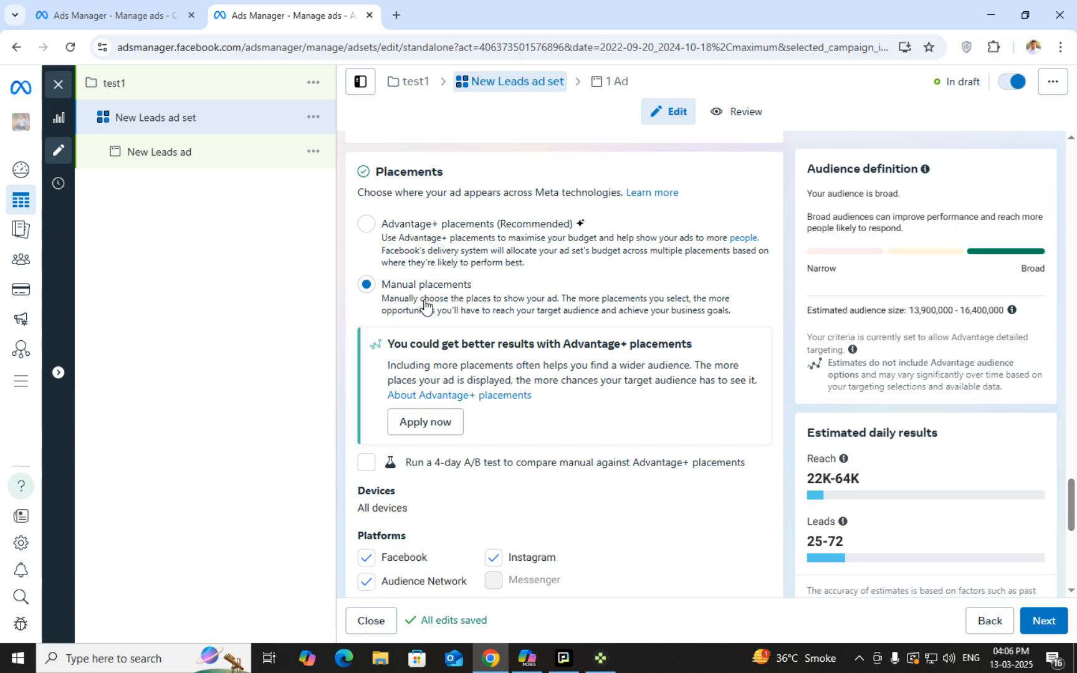
# Try removing Facebook and Audience Network from the placement platforms, then restore both
pyautogui.scroll(-3, 425, 306)
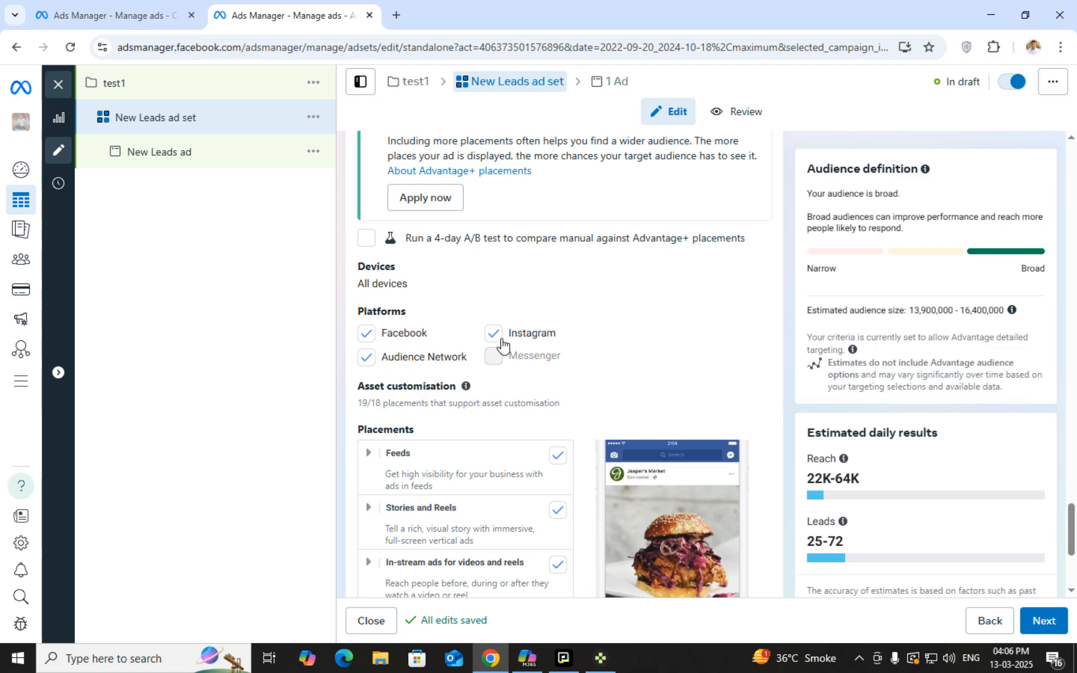
pyautogui.scroll(-1, 433, 367)
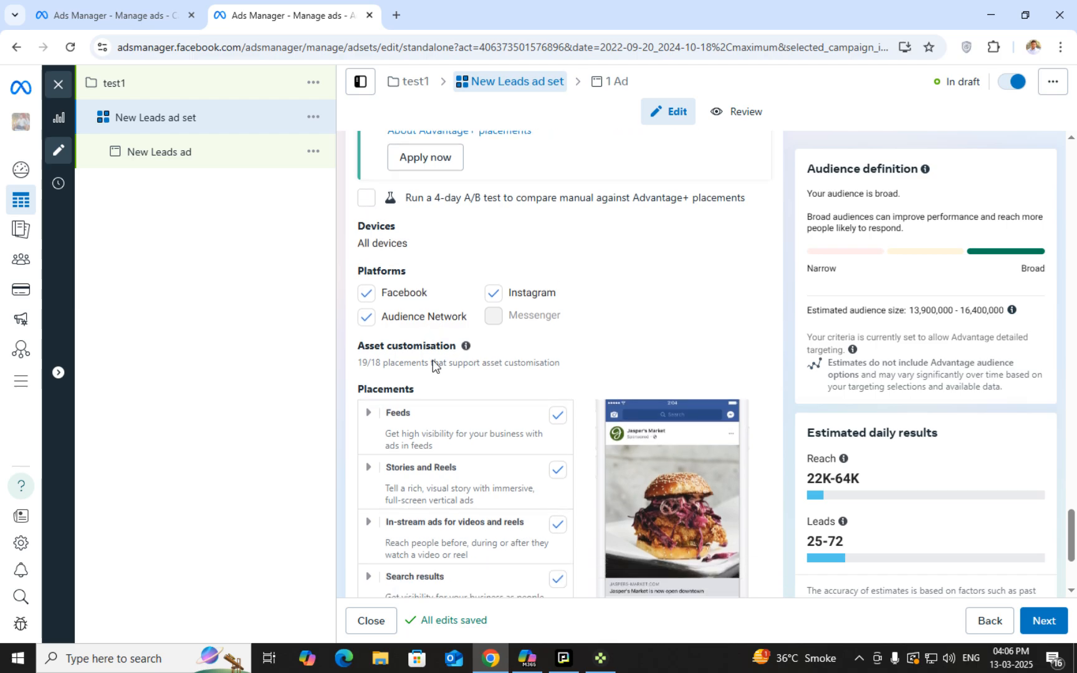
pyautogui.click(367, 260)
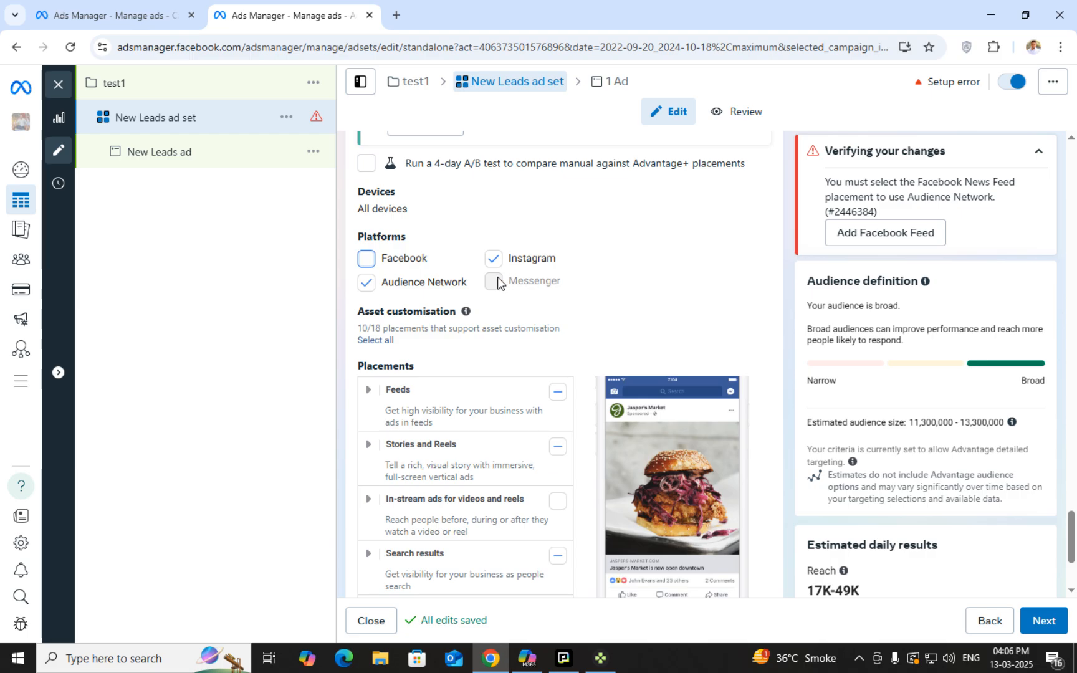
pyautogui.click(367, 259)
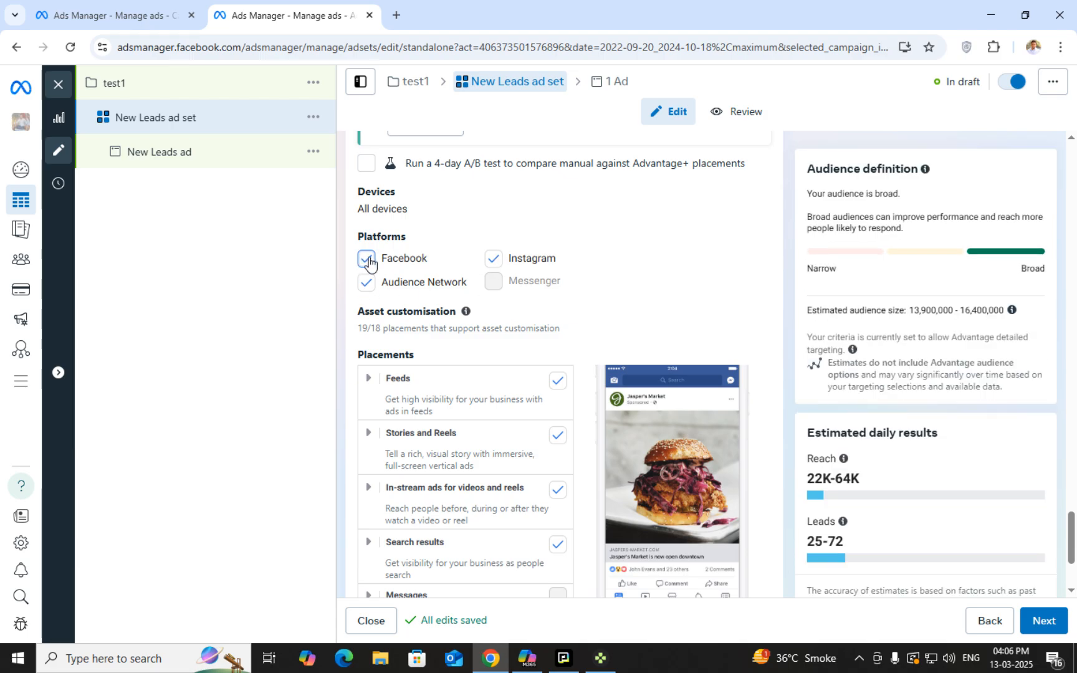
pyautogui.click(367, 259)
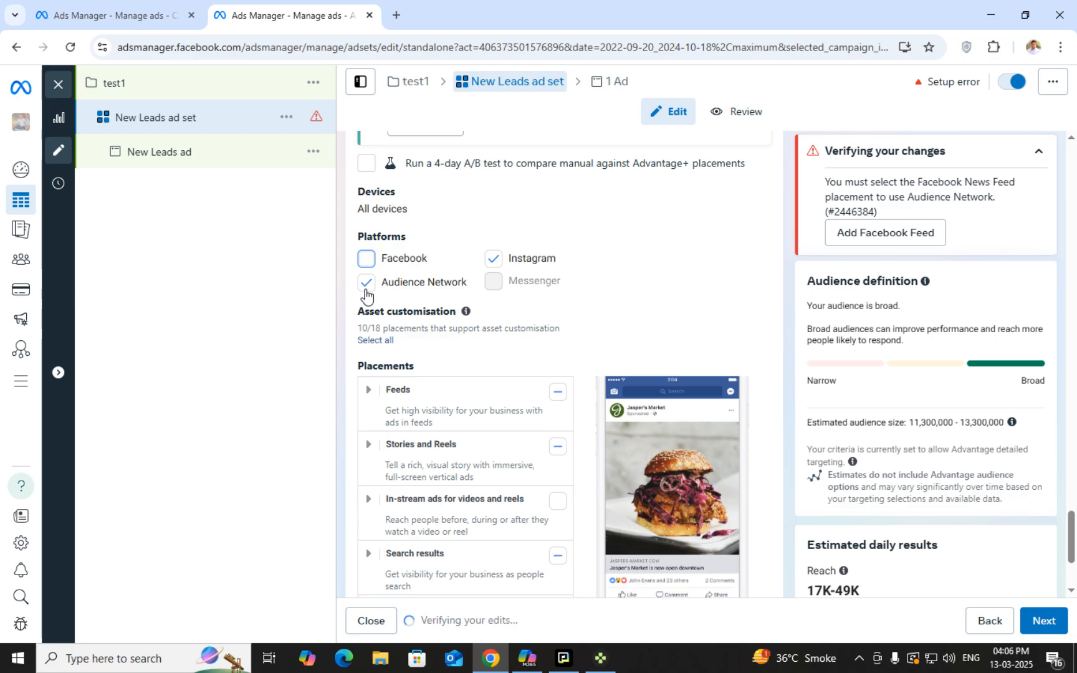
pyautogui.click(366, 283)
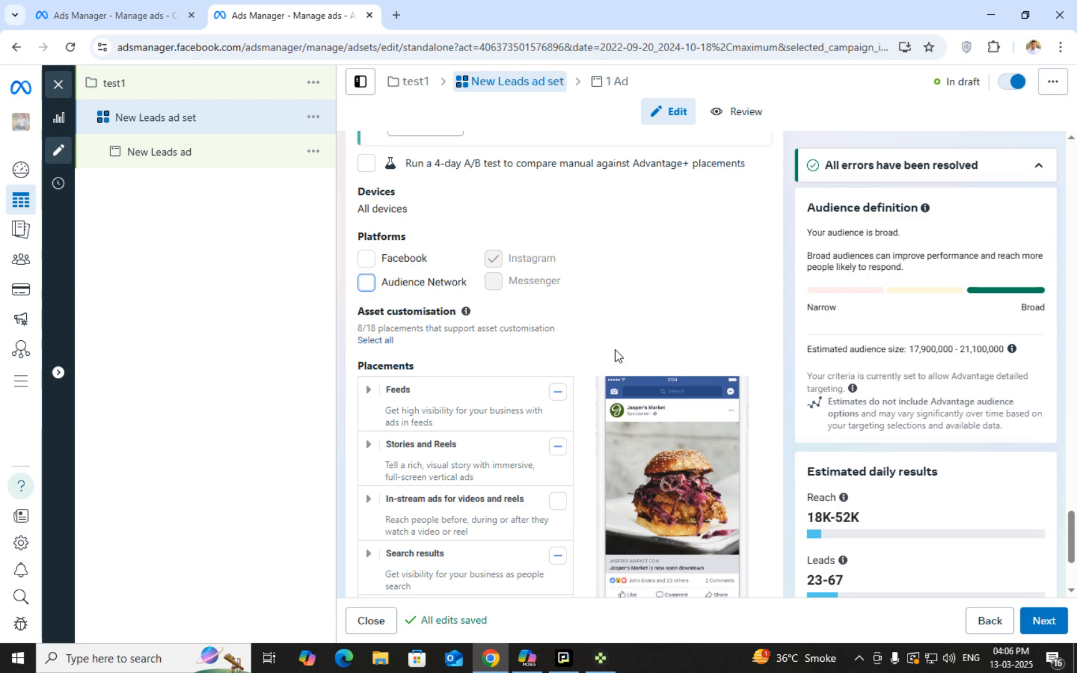
pyautogui.scroll(-2, 626, 364)
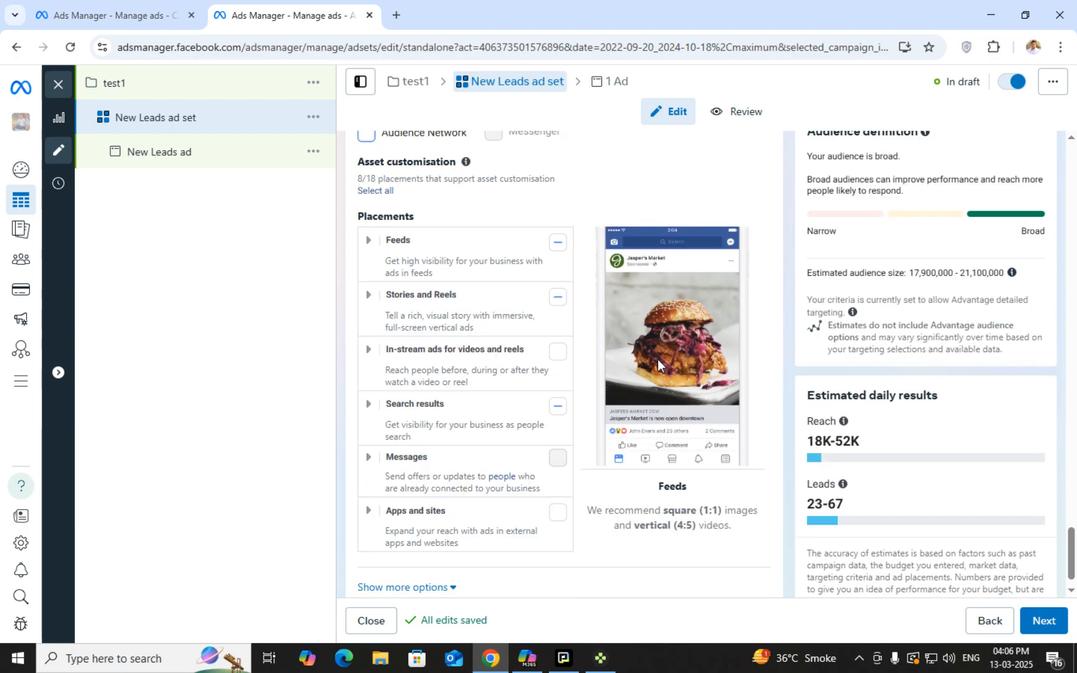
pyautogui.scroll(2, 656, 358)
pyautogui.scroll(-2, 660, 336)
pyautogui.scroll(1, 648, 433)
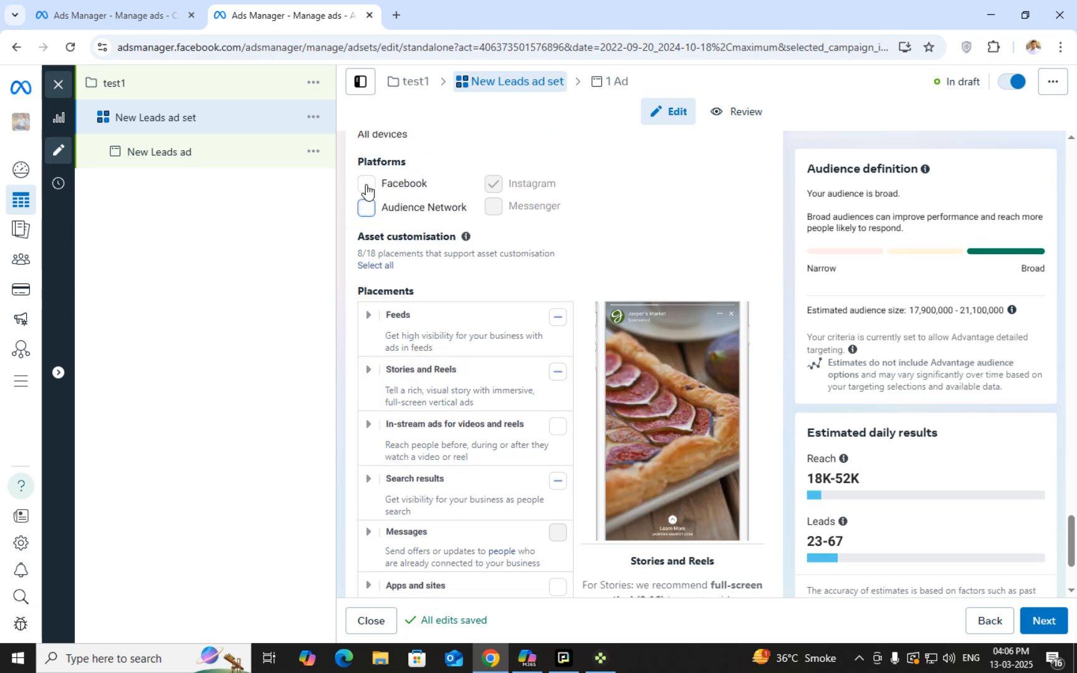
pyautogui.click(366, 183)
pyautogui.click(366, 208)
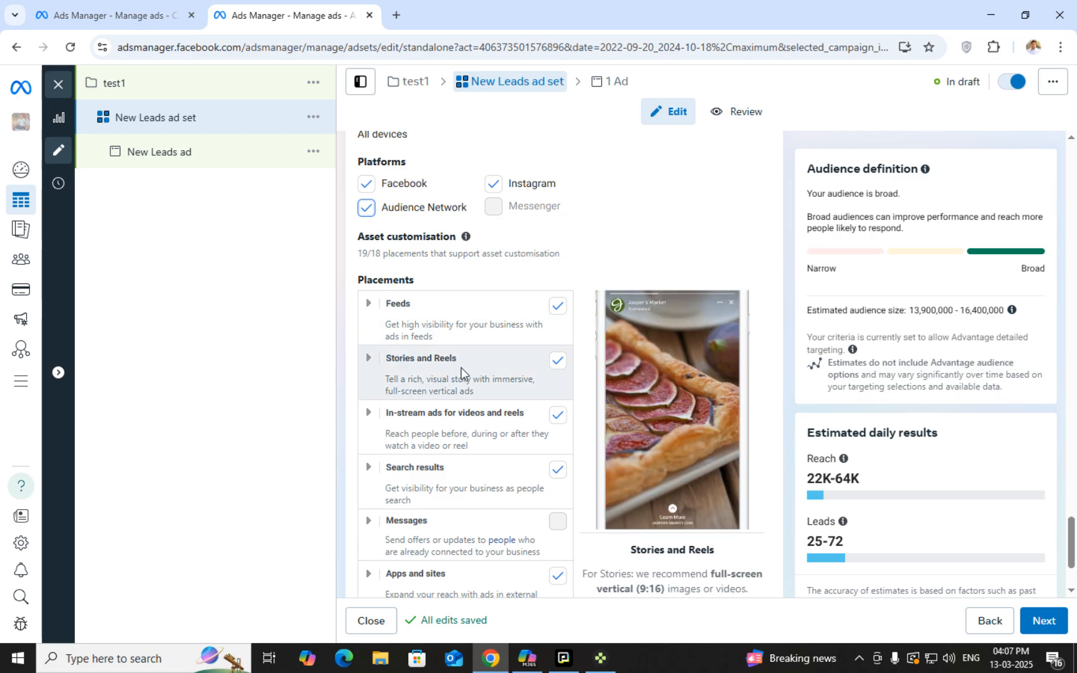
# Toggle Instagram and Audience Network off and back on, keeping them as platforms
pyautogui.scroll(-1, 432, 418)
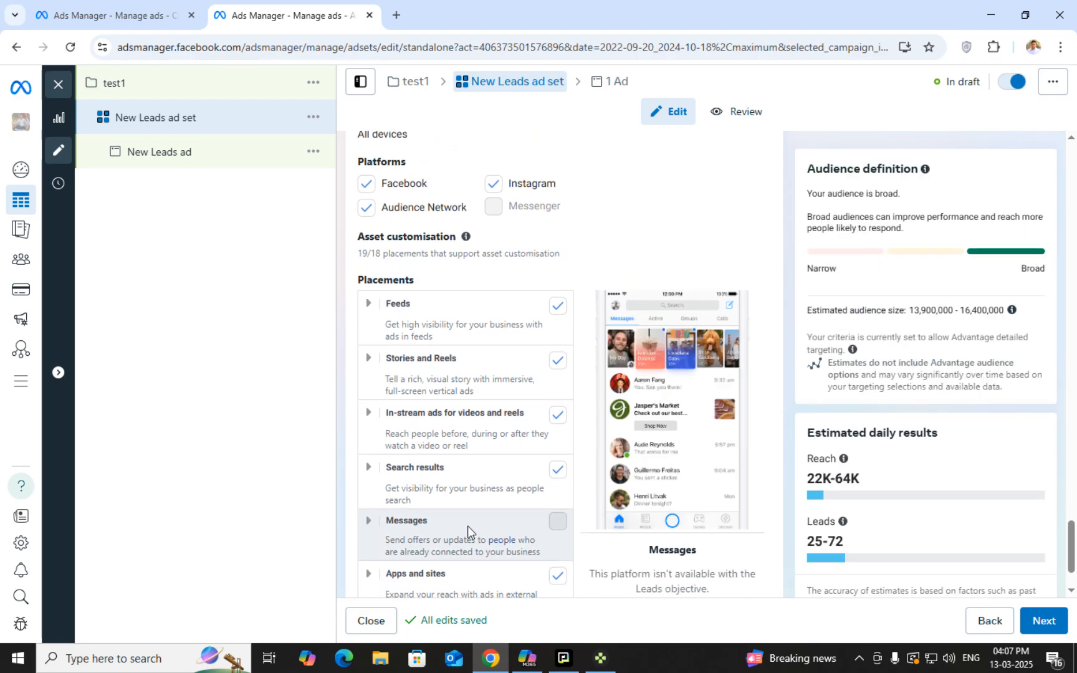
pyautogui.scroll(-1, 484, 521)
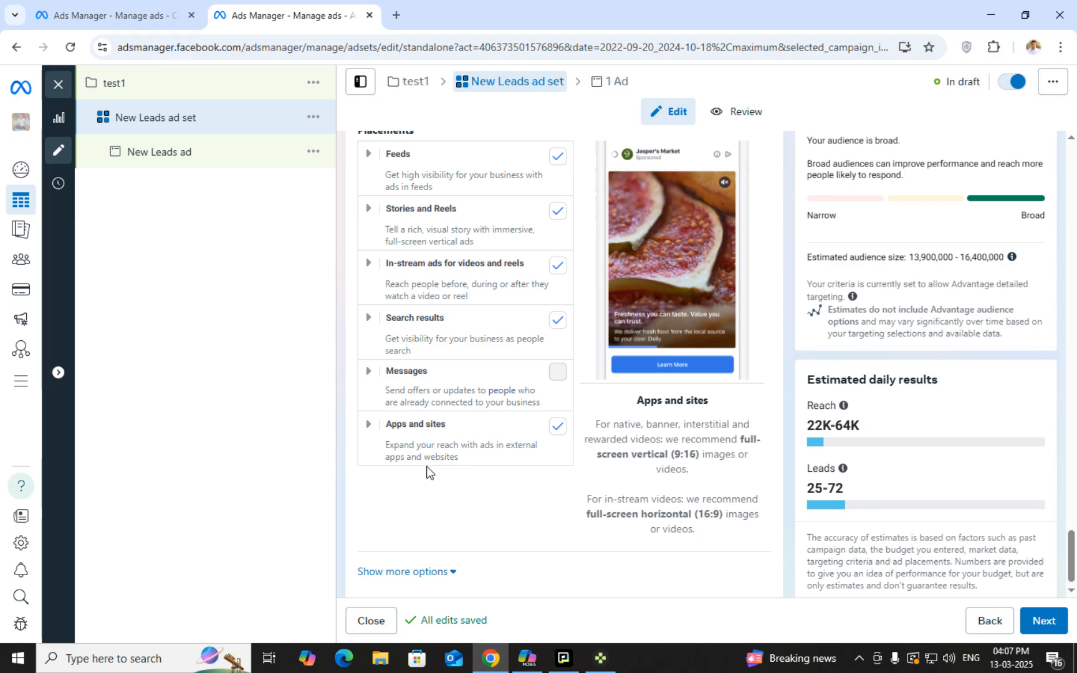
pyautogui.scroll(1, 489, 470)
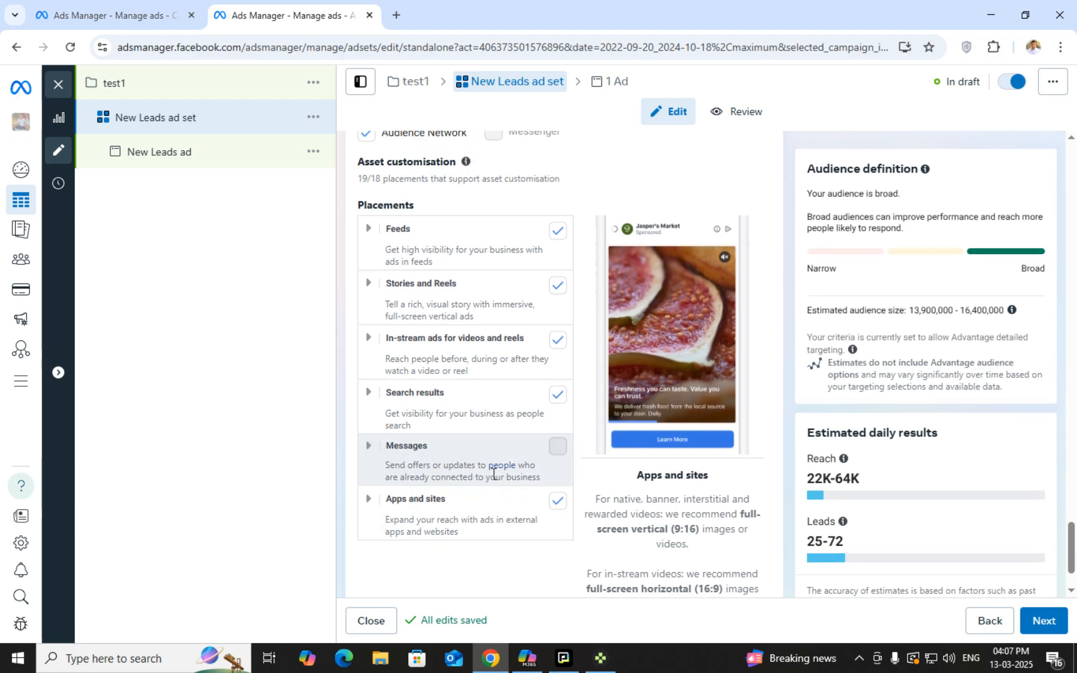
pyautogui.scroll(2, 510, 495)
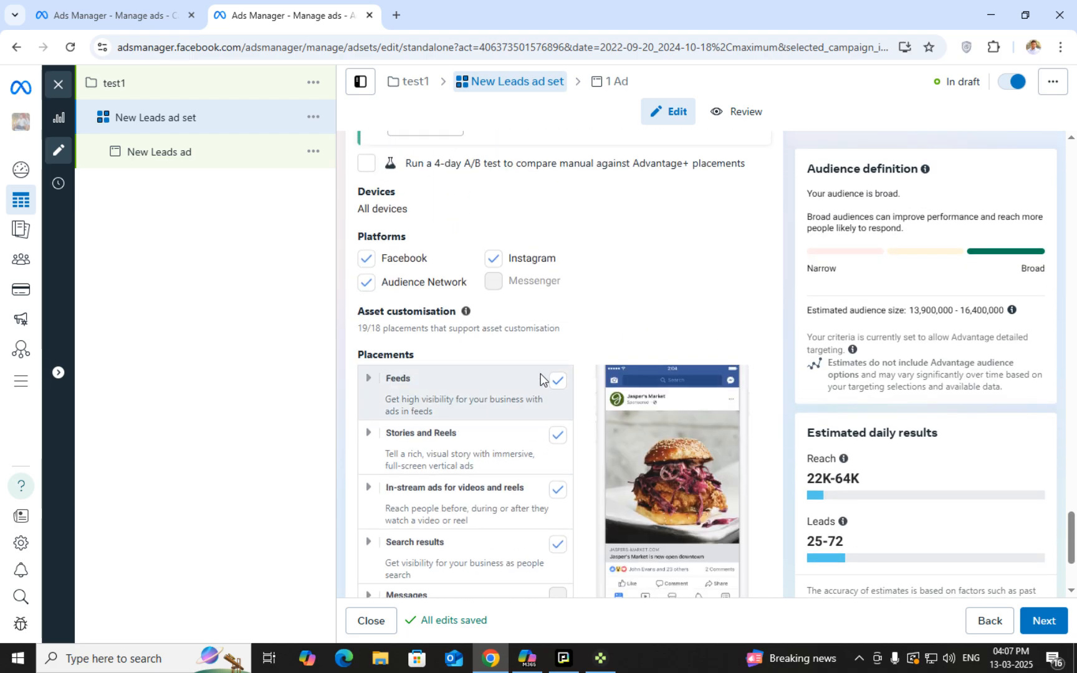
pyautogui.scroll(-1, 524, 441)
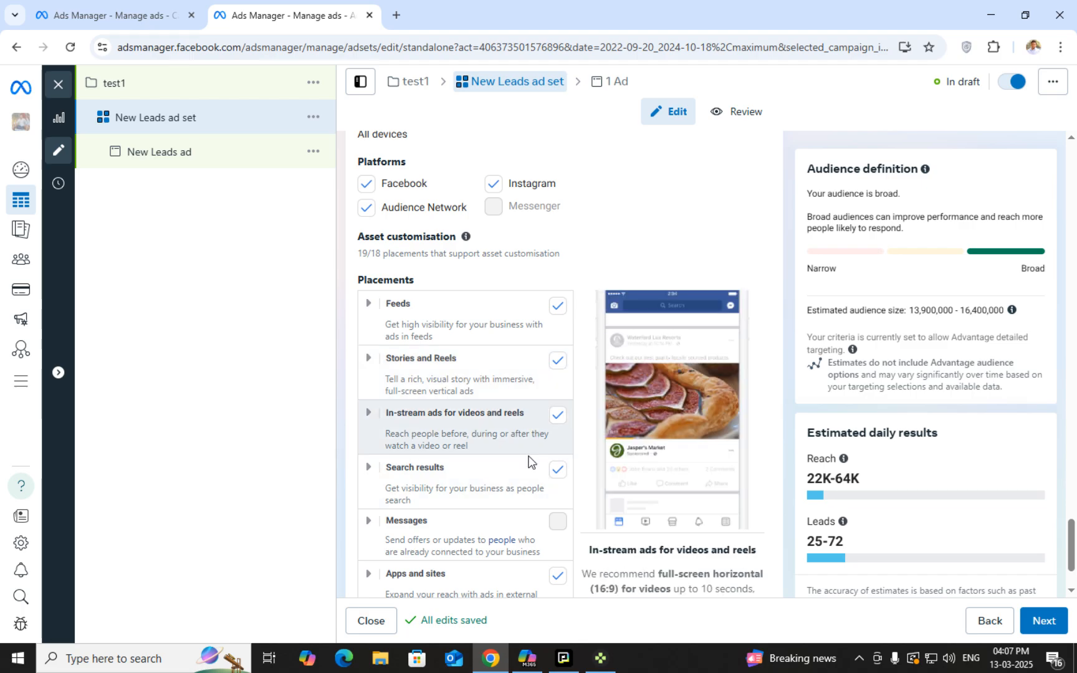
pyautogui.scroll(-2, 499, 479)
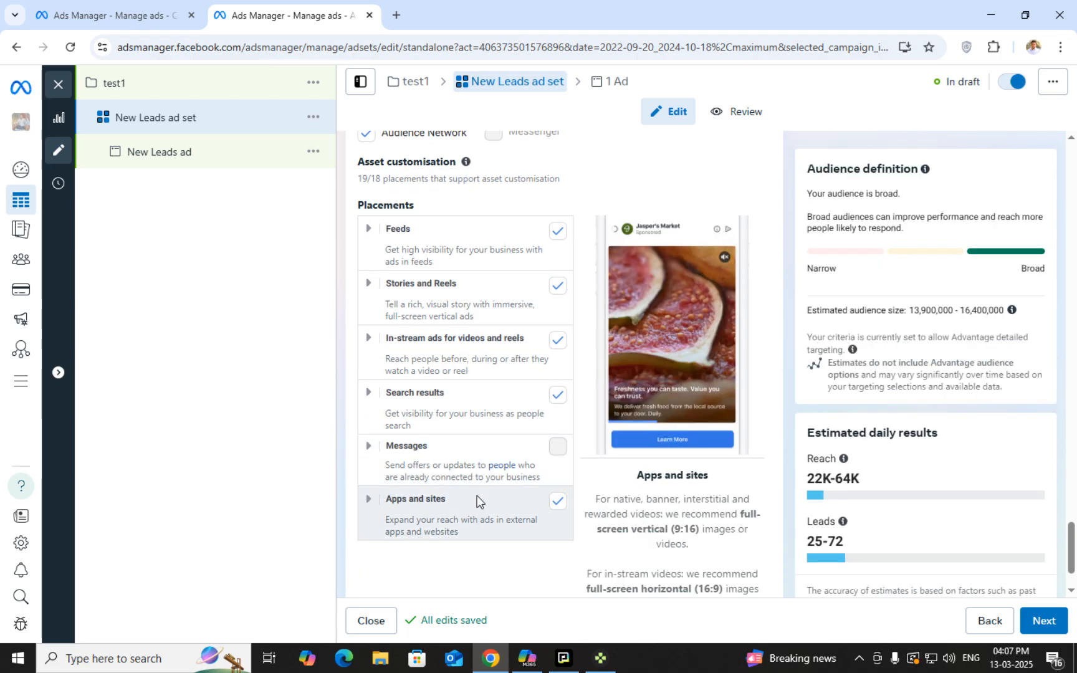
pyautogui.scroll(-1, 483, 474)
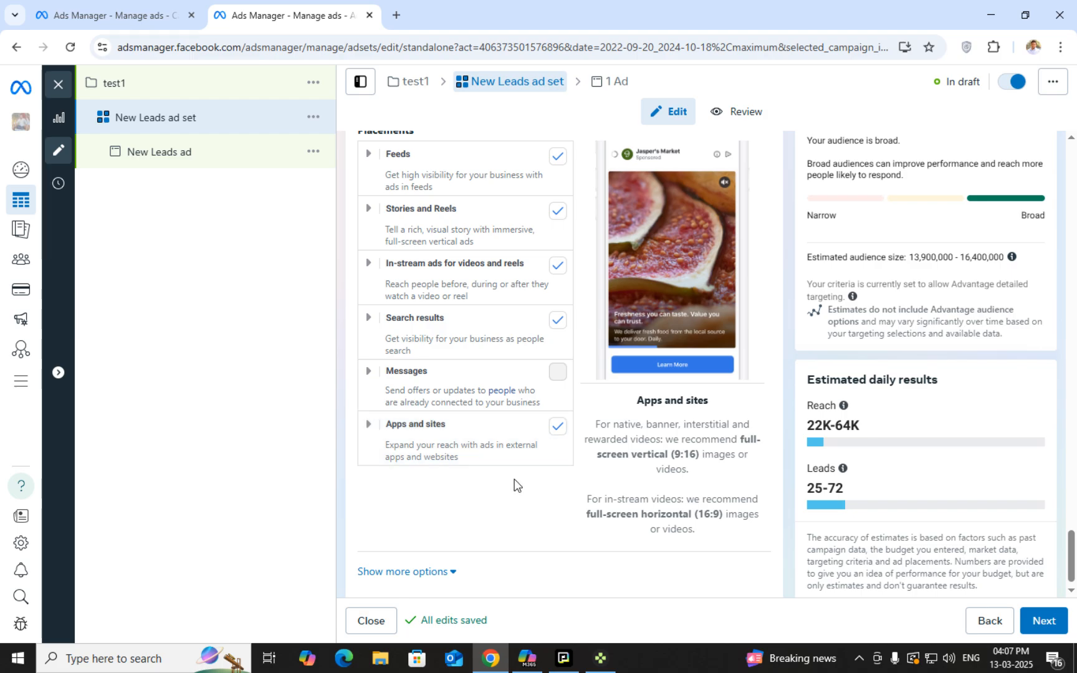
pyautogui.scroll(2, 411, 436)
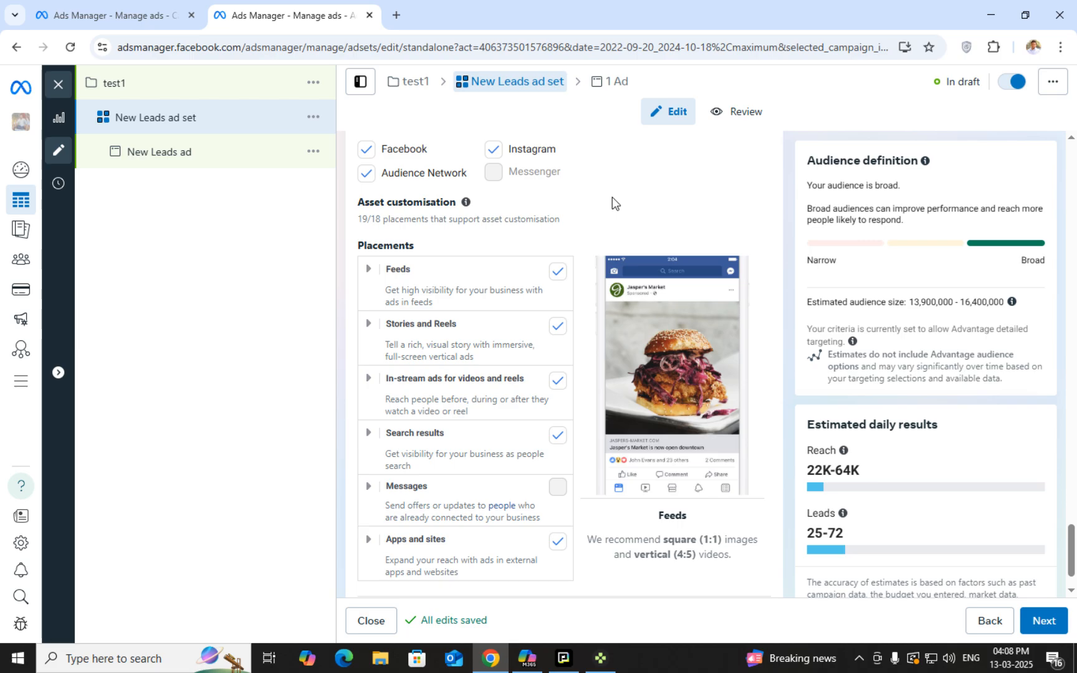
pyautogui.click(493, 151)
pyautogui.click(368, 175)
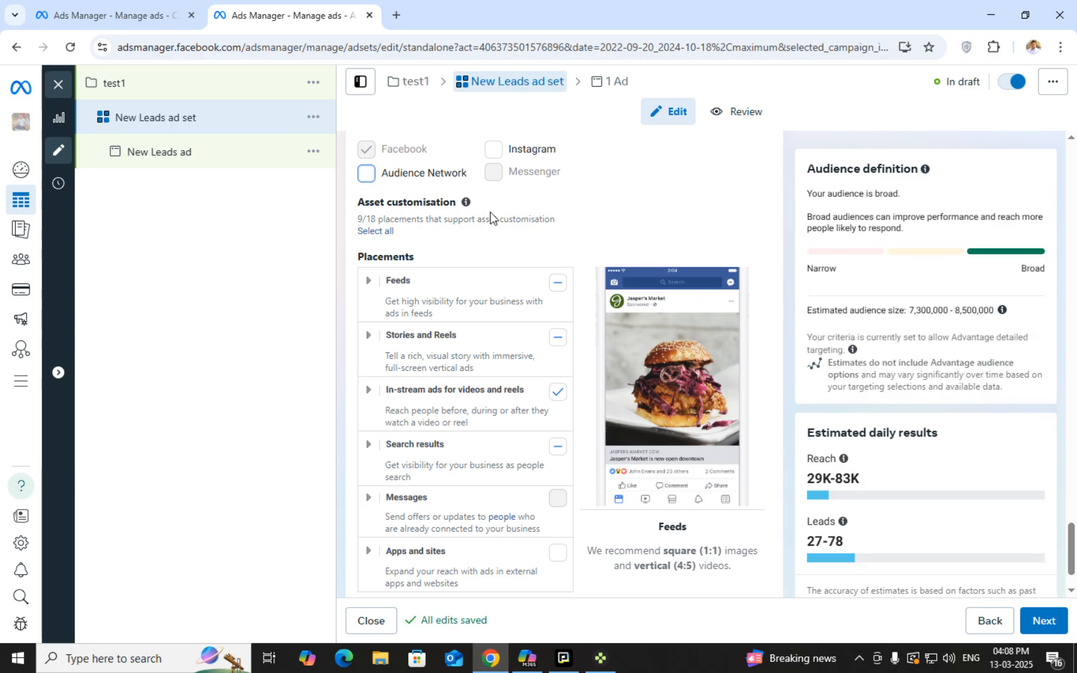
pyautogui.click(492, 149)
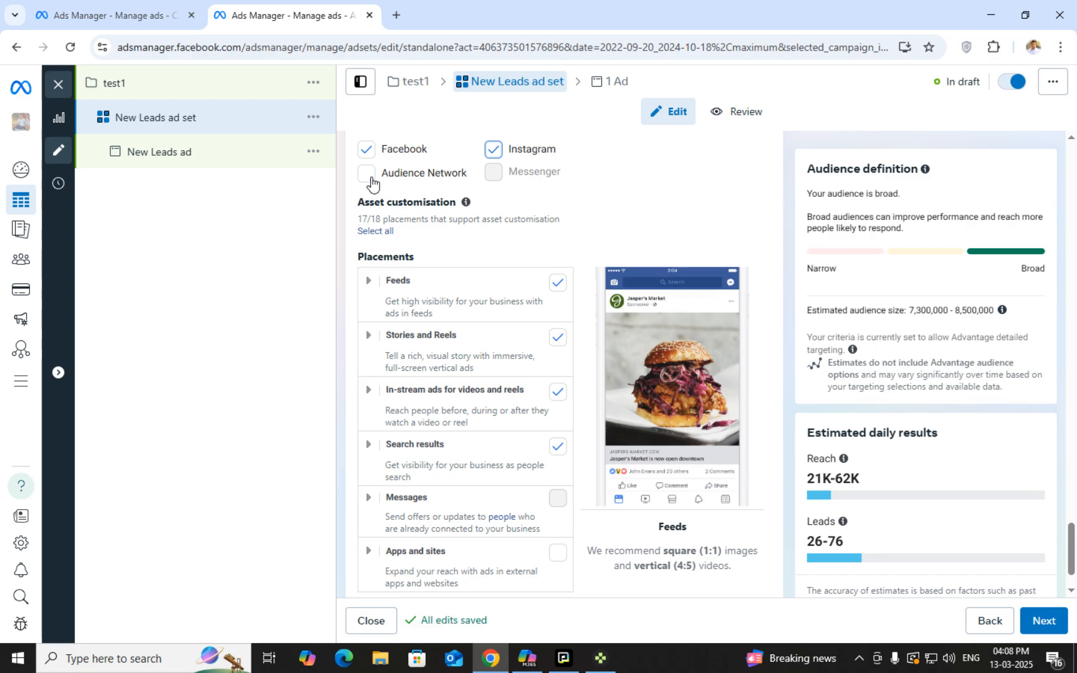
pyautogui.click(368, 177)
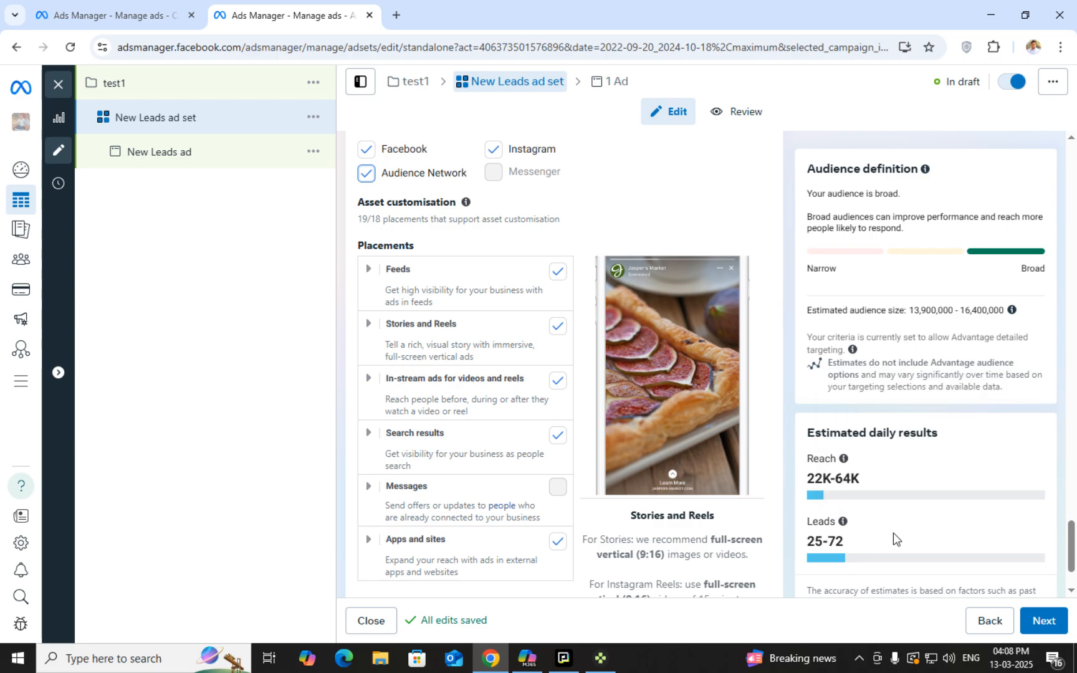
# Check the estimated reach of 22K-64K and the leads estimate of 25
pyautogui.scroll(-1, 888, 531)
pyautogui.tripleClick(808, 438)
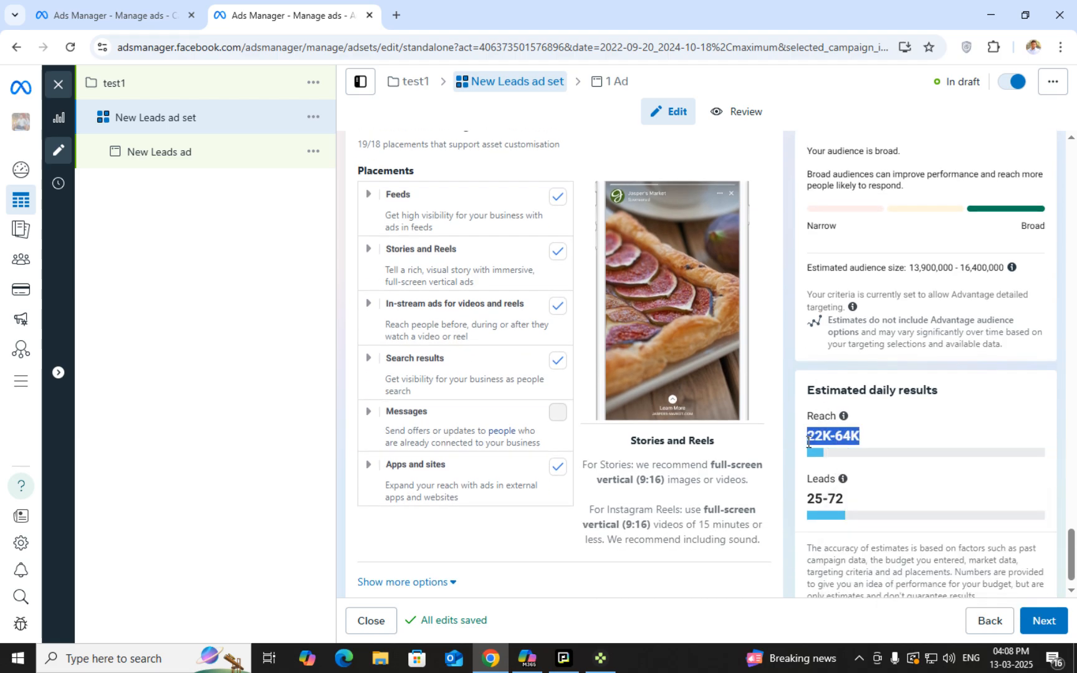
pyautogui.doubleClick(809, 441)
pyautogui.doubleClick(813, 499)
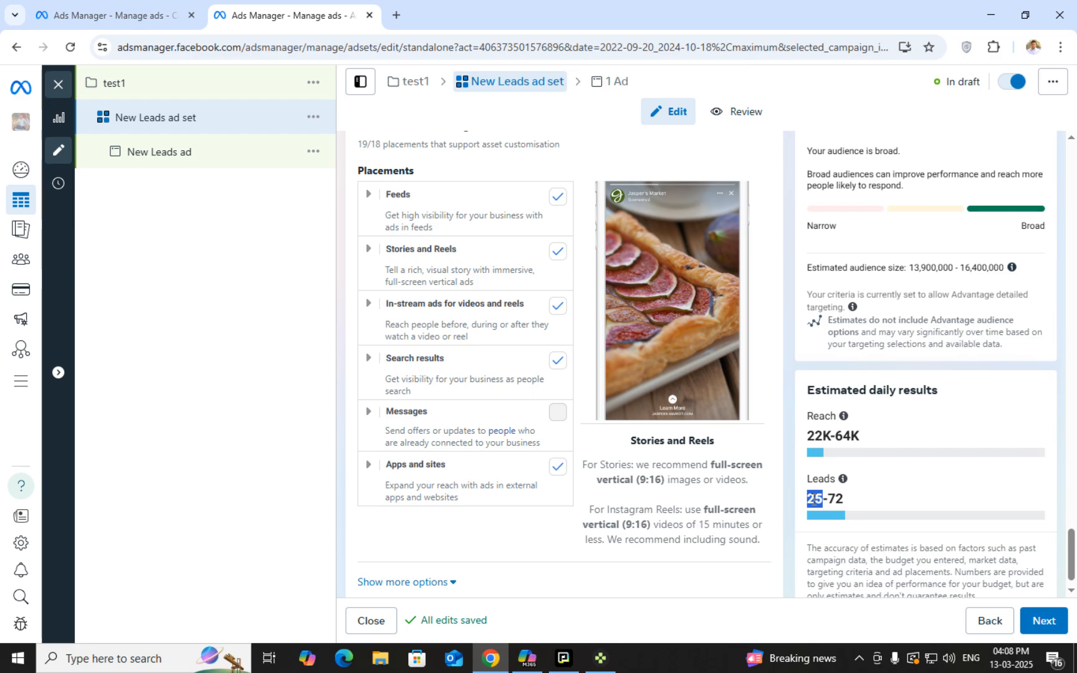
pyautogui.doubleClick(813, 501)
pyautogui.tripleClick(813, 443)
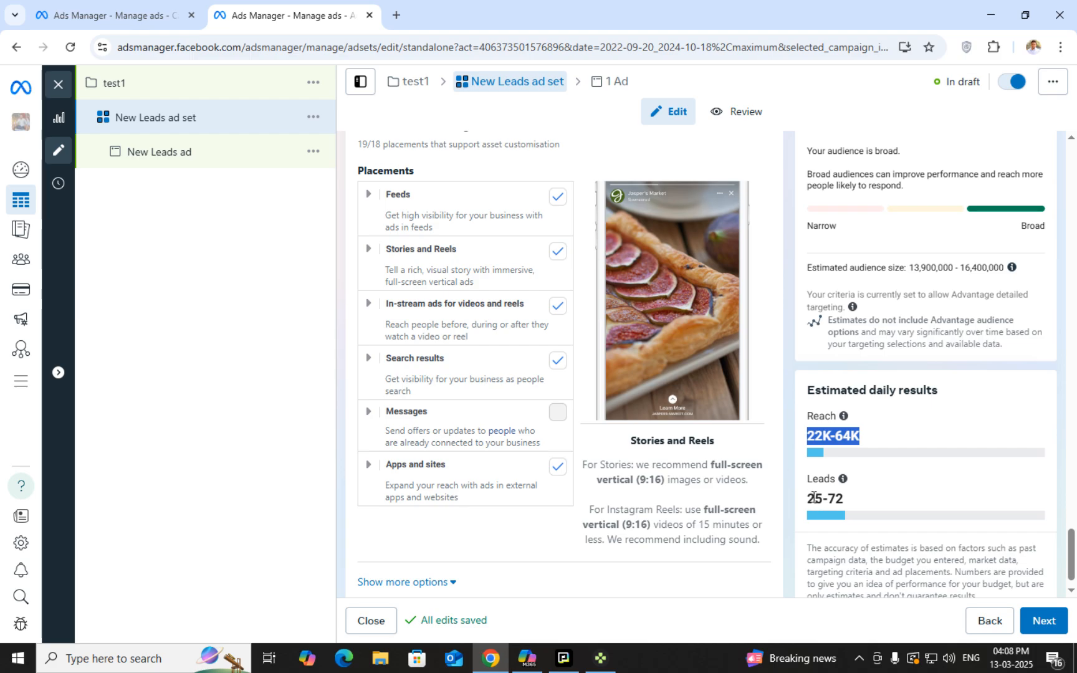
pyautogui.click(882, 503)
# Open the extra placement options and keep all mobile devices targeted
pyautogui.scroll(-1, 639, 516)
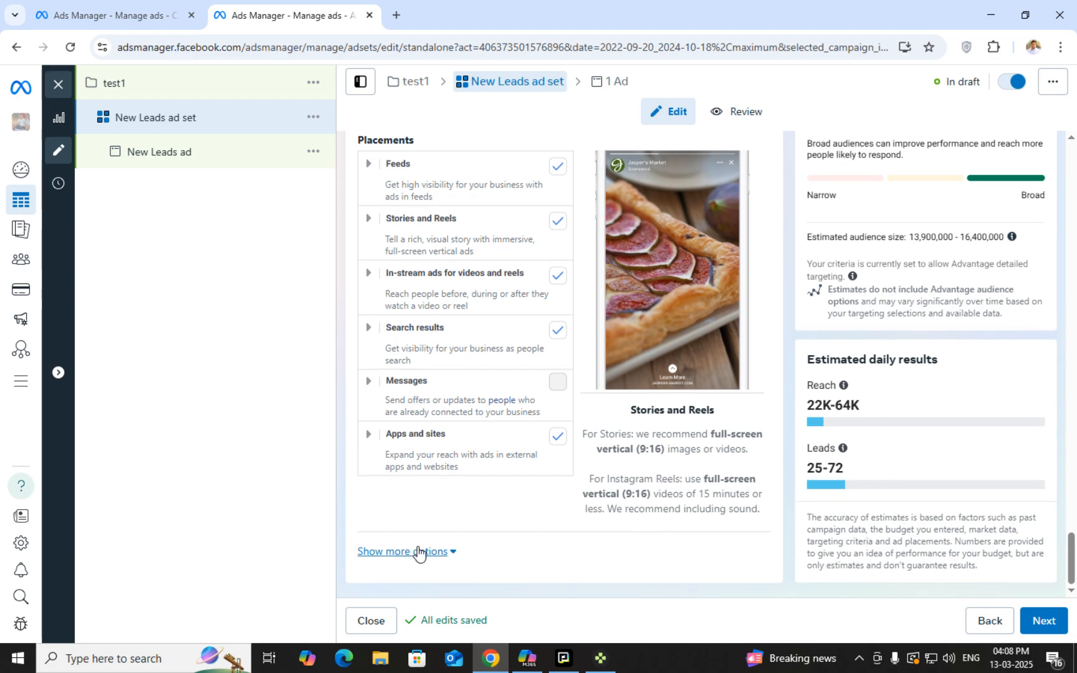
pyautogui.click(418, 551)
pyautogui.scroll(-3, 517, 486)
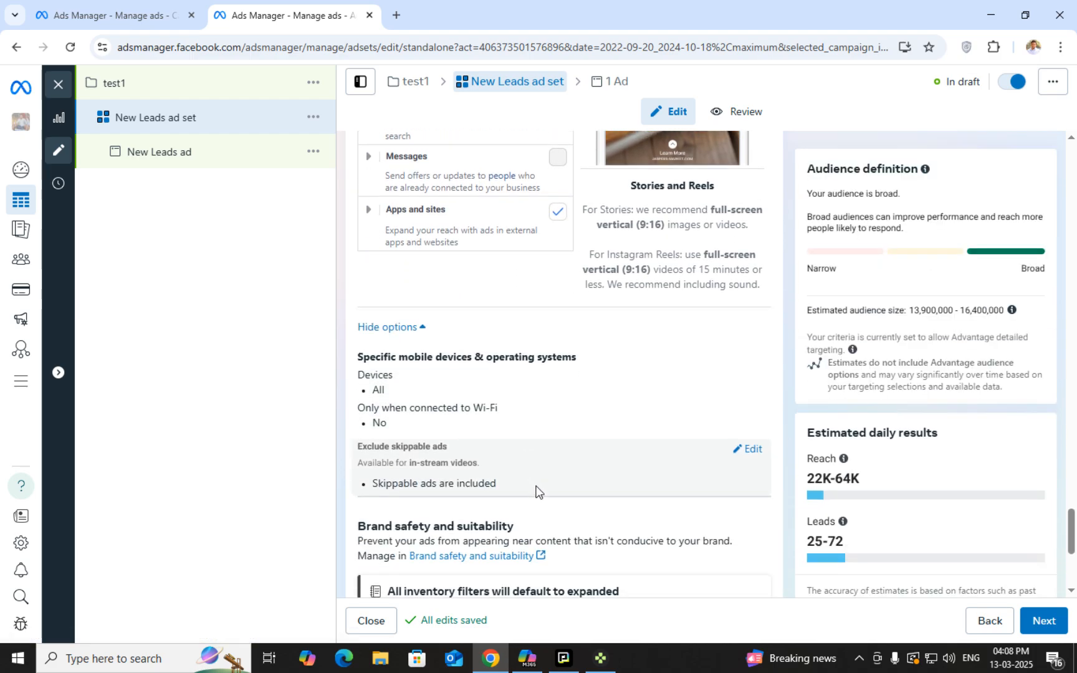
pyautogui.scroll(-1, 536, 491)
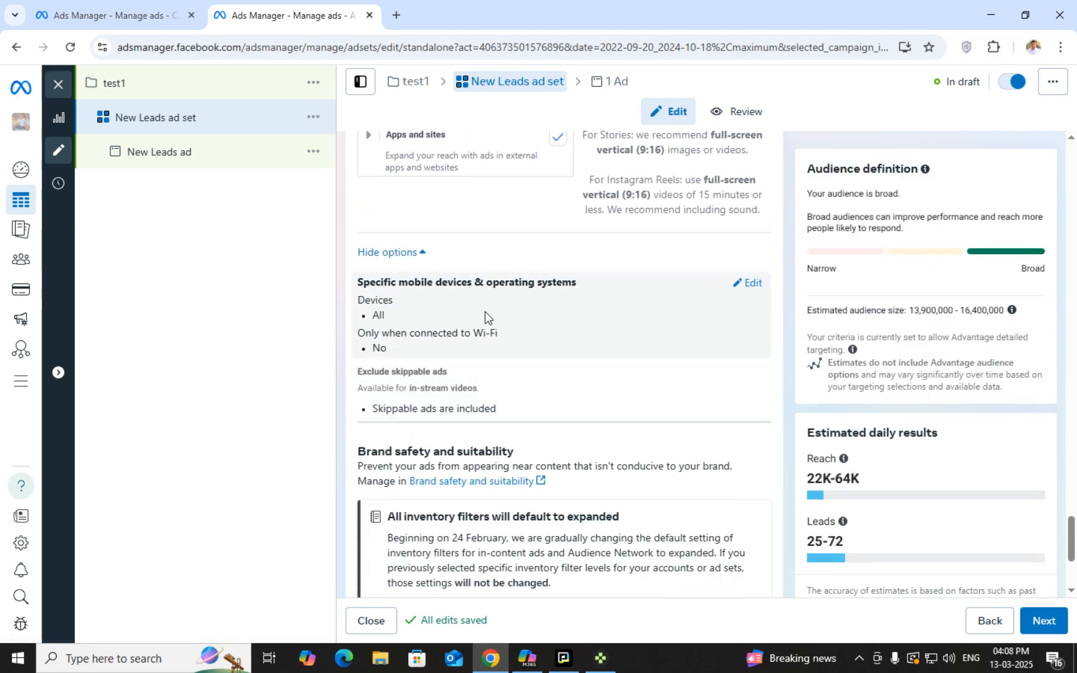
pyautogui.click(759, 283)
pyautogui.click(738, 317)
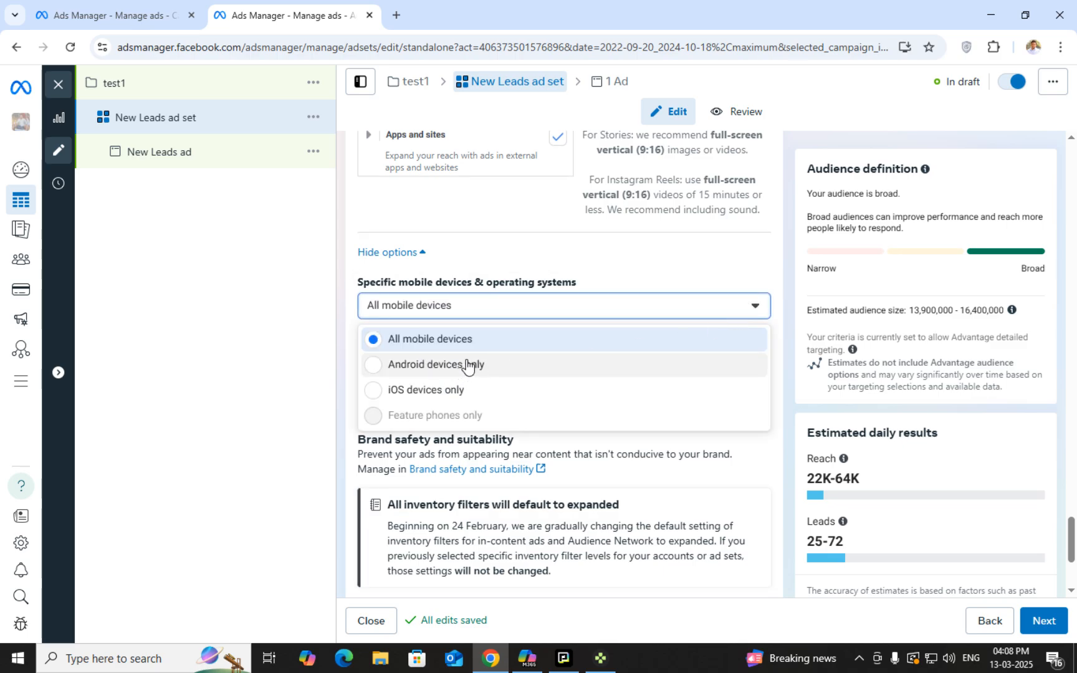
pyautogui.click(619, 313)
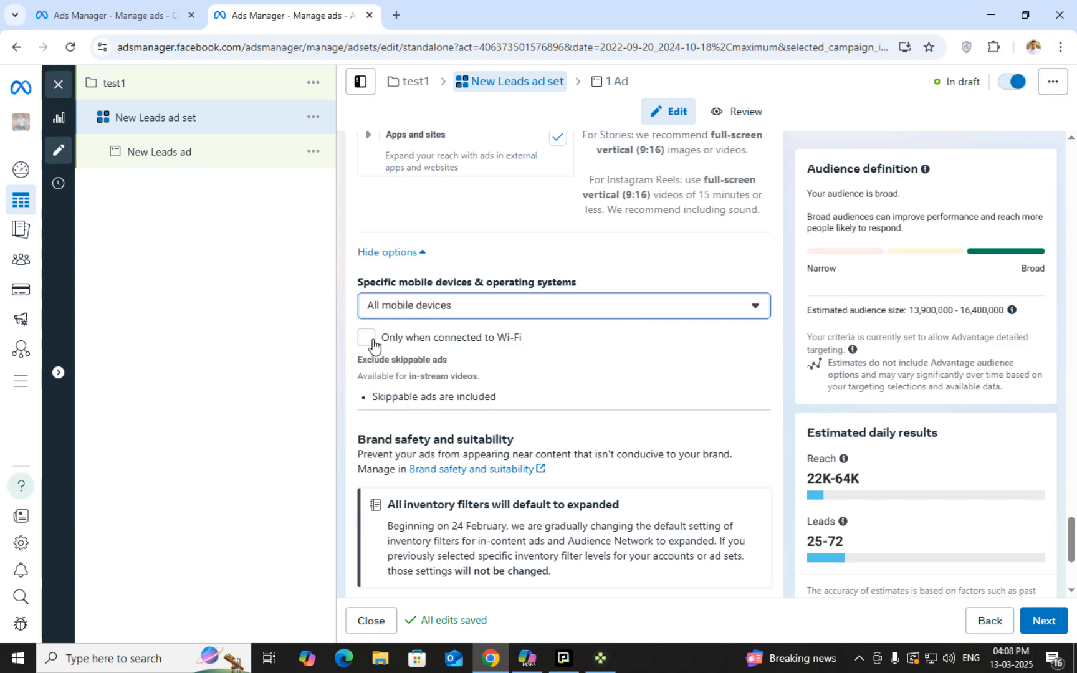
# Review the ad set settings and move on to the ad
pyautogui.scroll(-3, 424, 386)
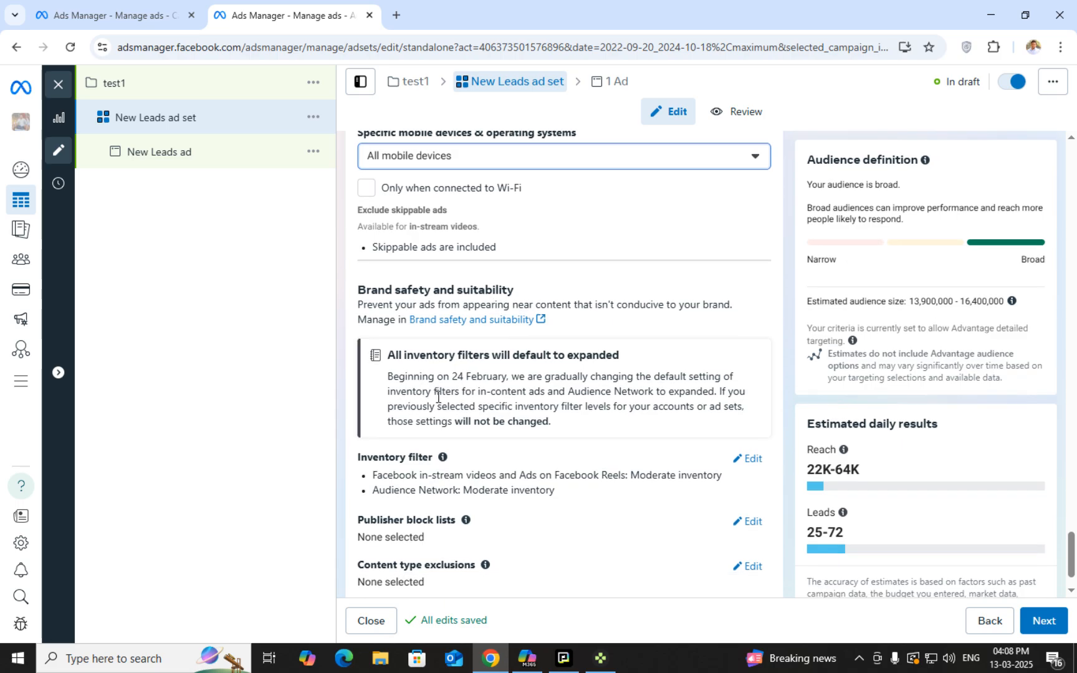
pyautogui.scroll(-1, 534, 429)
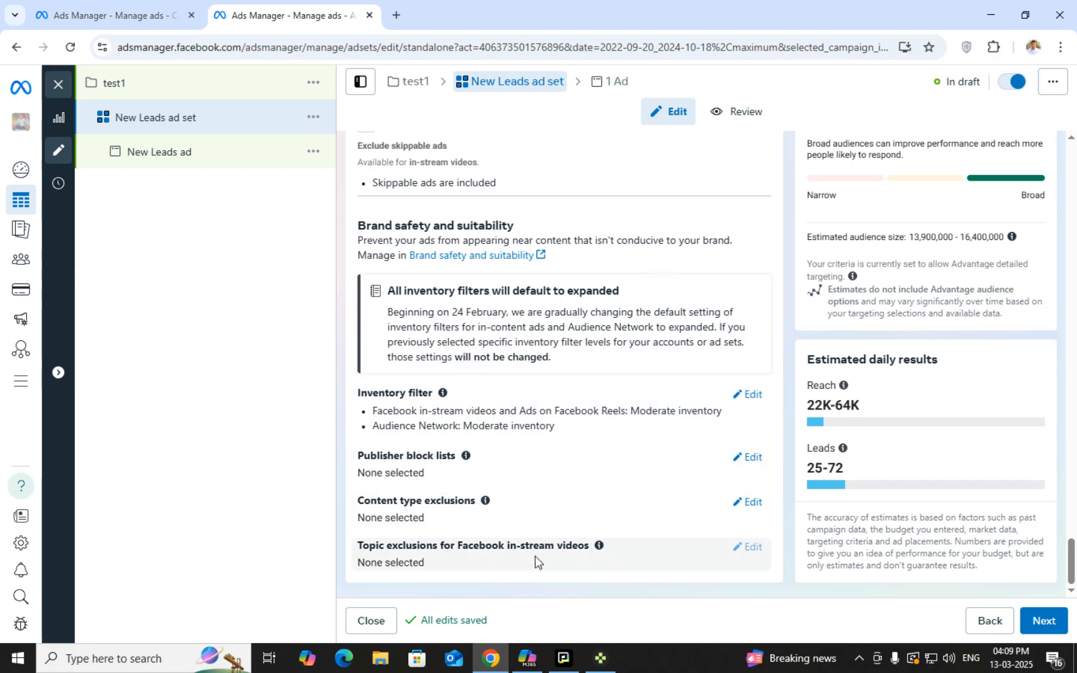
pyautogui.scroll(6, 466, 420)
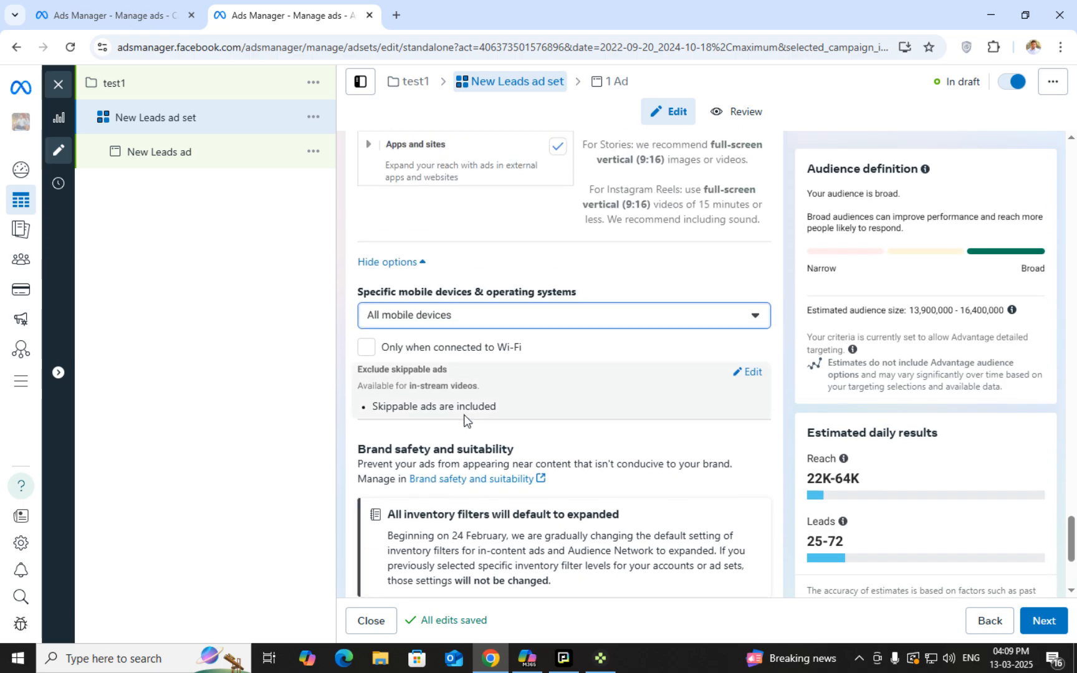
pyautogui.scroll(6, 529, 465)
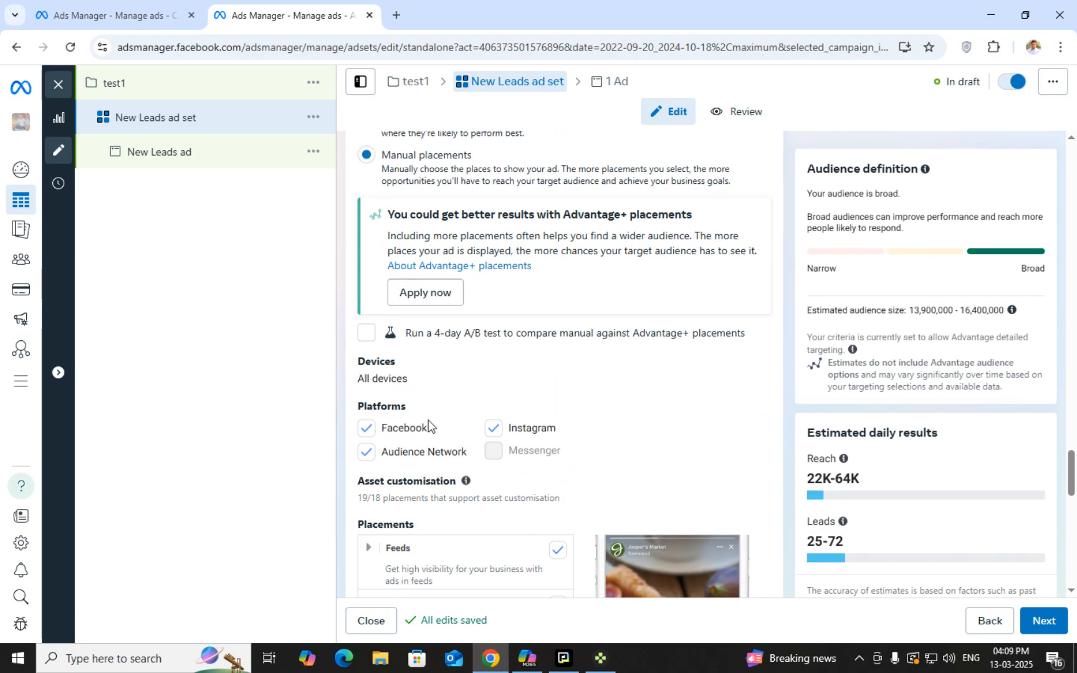
pyautogui.scroll(7, 428, 426)
pyautogui.scroll(-4, 593, 476)
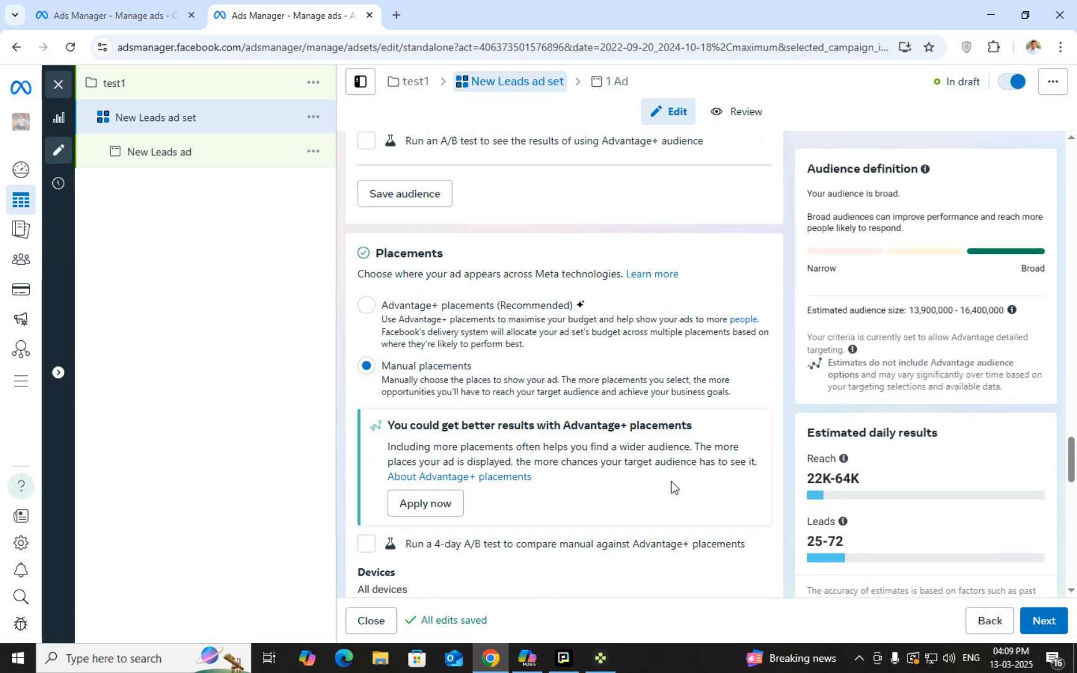
pyautogui.scroll(-12, 671, 487)
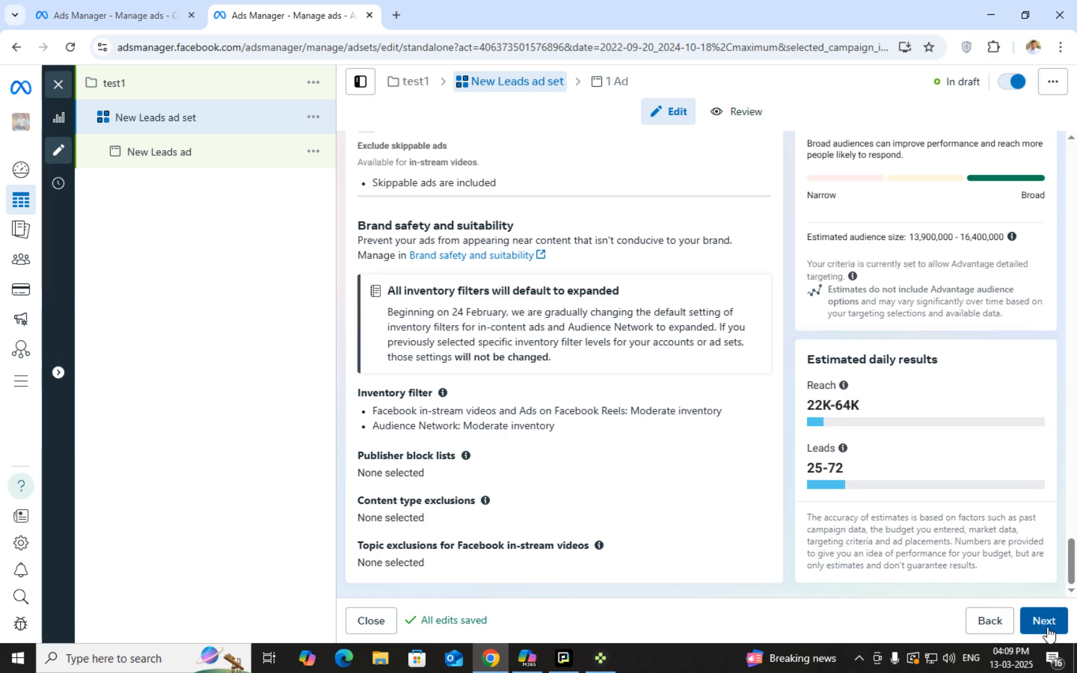
pyautogui.click(1043, 621)
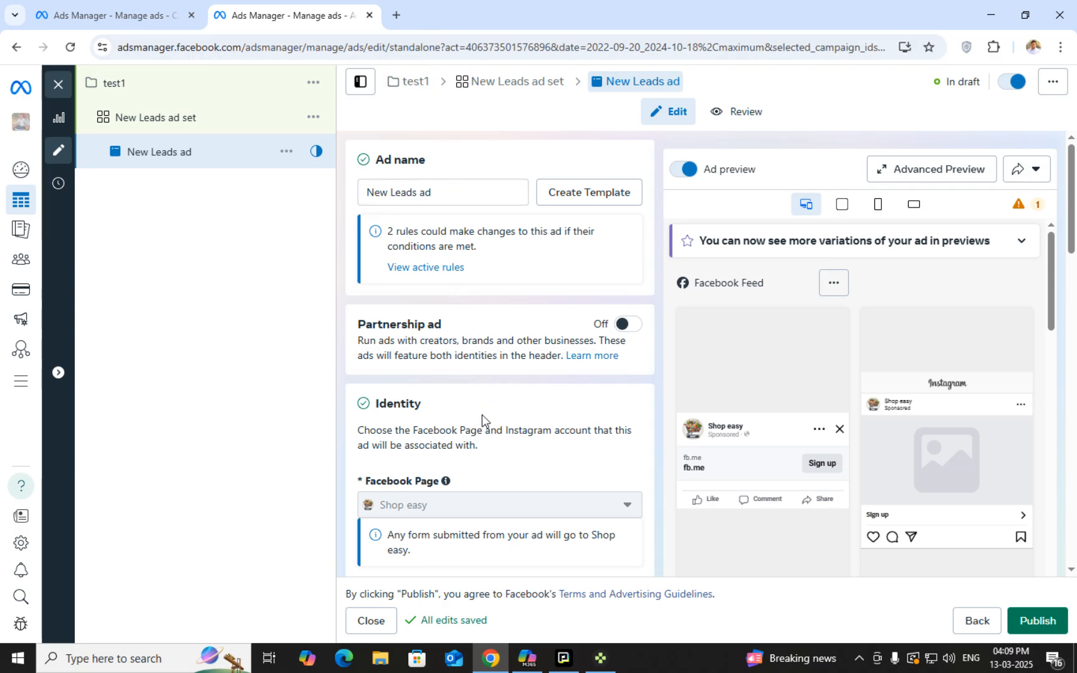
# Try the Carousel format, then settle on Single image or video for the ad
pyautogui.scroll(-1, 482, 415)
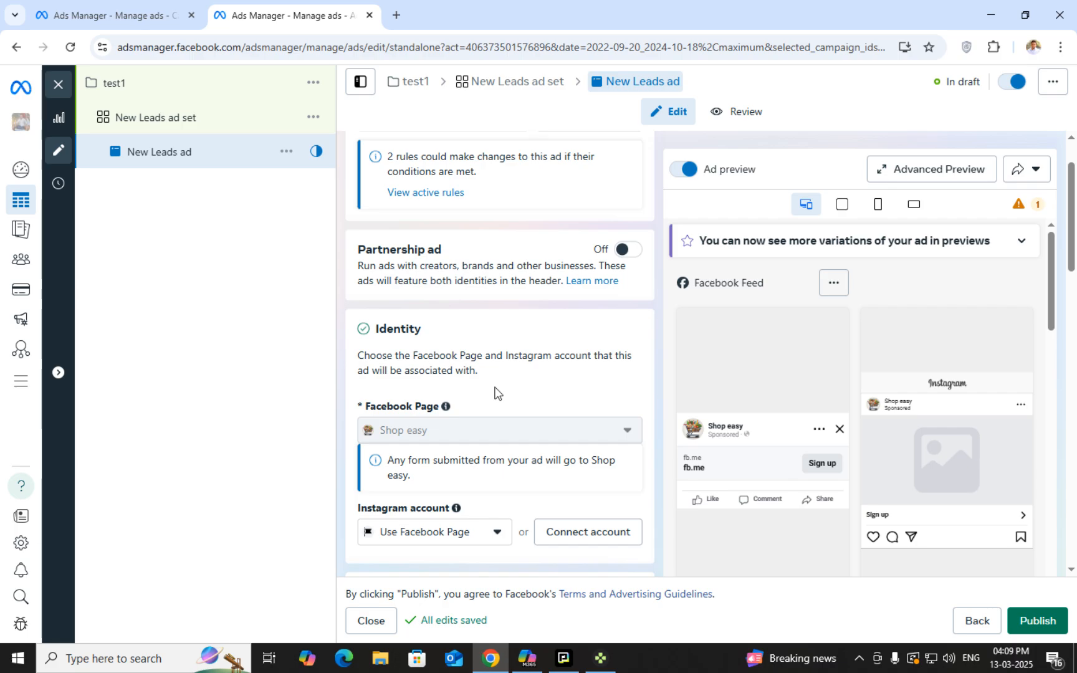
pyautogui.scroll(-2, 499, 398)
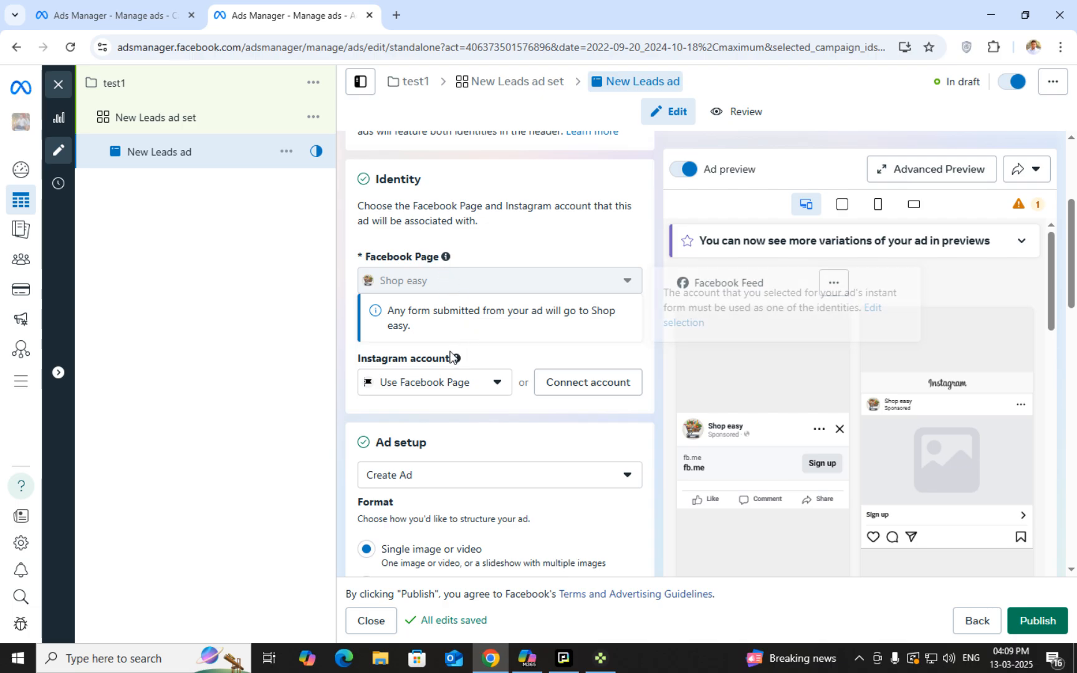
pyautogui.scroll(-1, 502, 306)
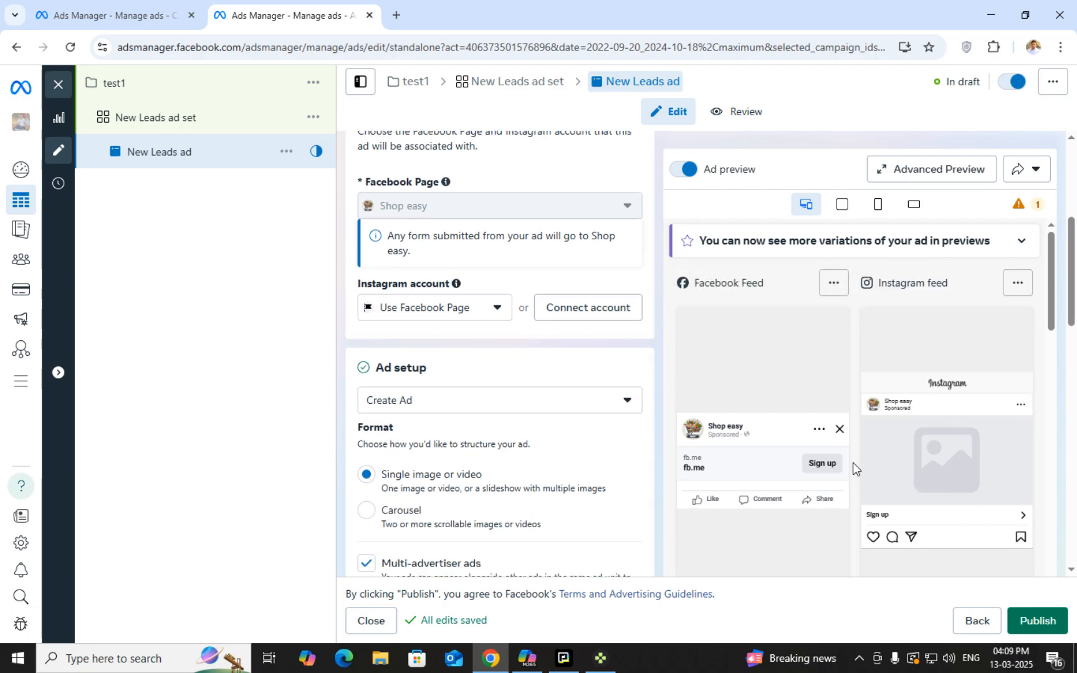
pyautogui.scroll(1, 765, 375)
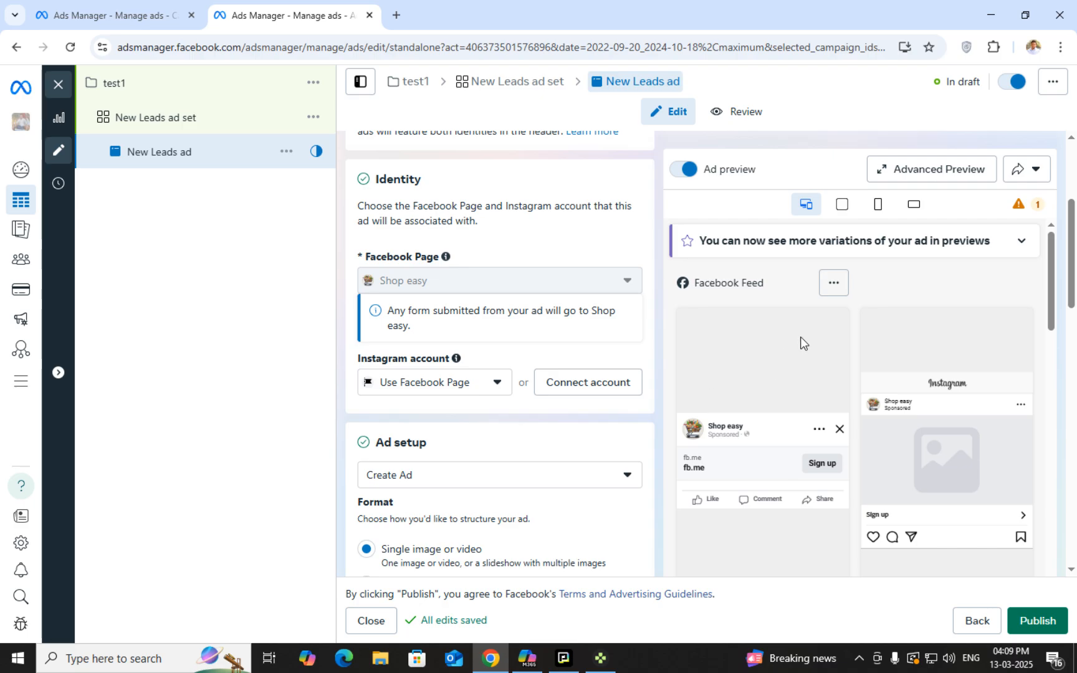
pyautogui.scroll(-2, 438, 519)
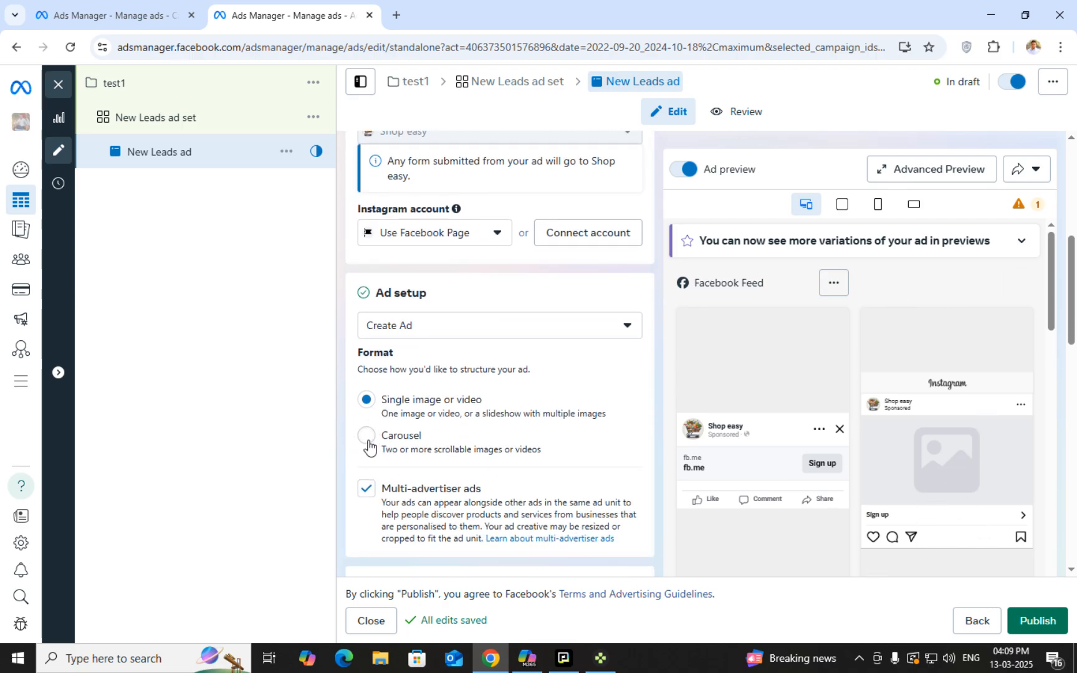
pyautogui.click(367, 436)
pyautogui.scroll(-2, 382, 443)
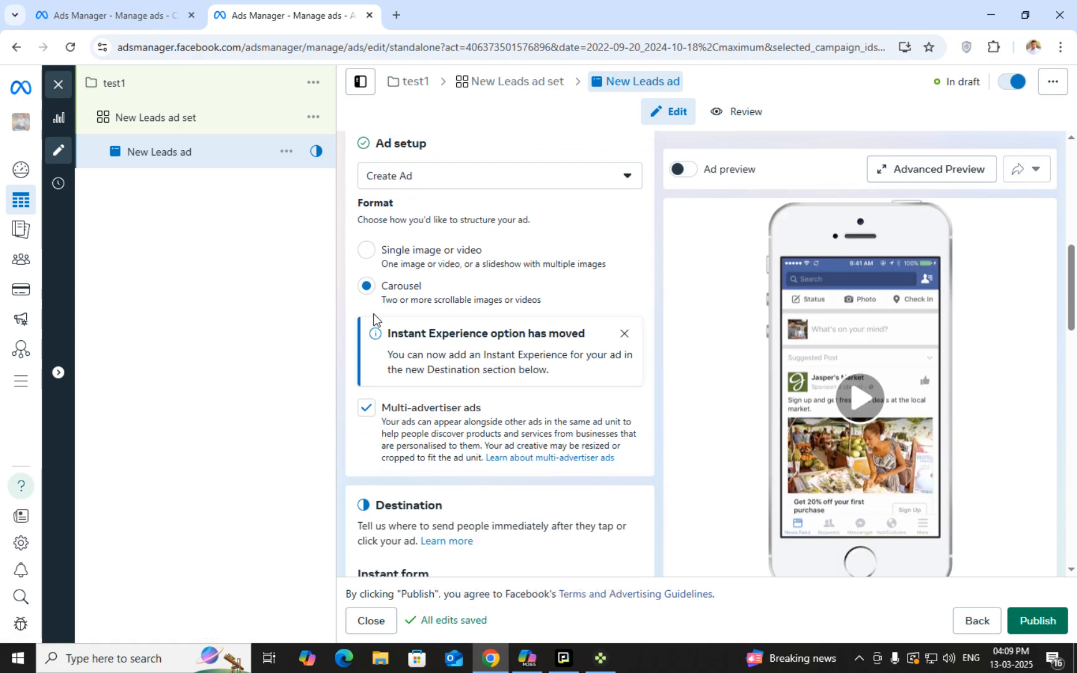
pyautogui.click(372, 258)
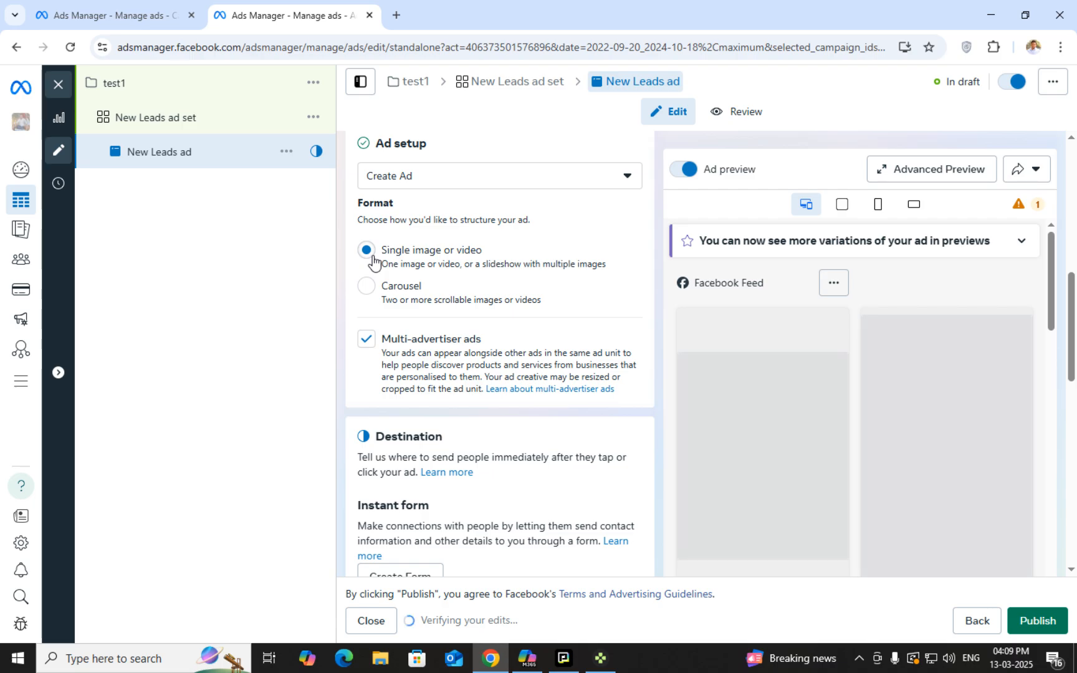
pyautogui.scroll(-4, 413, 339)
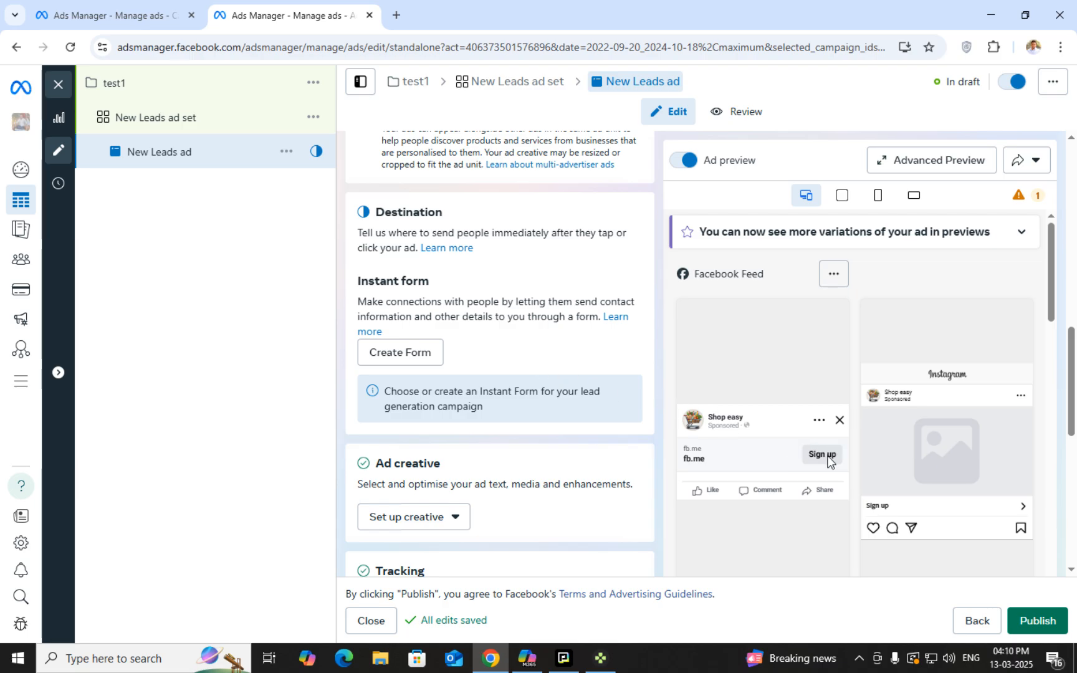
pyautogui.scroll(4, 456, 325)
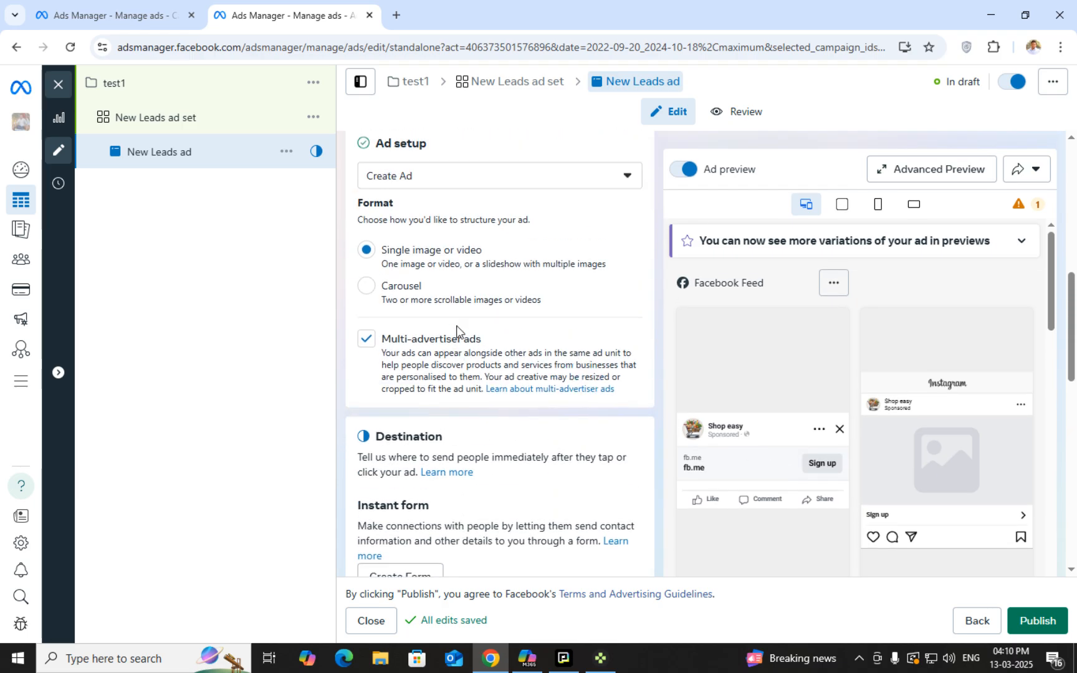
pyautogui.click(378, 293)
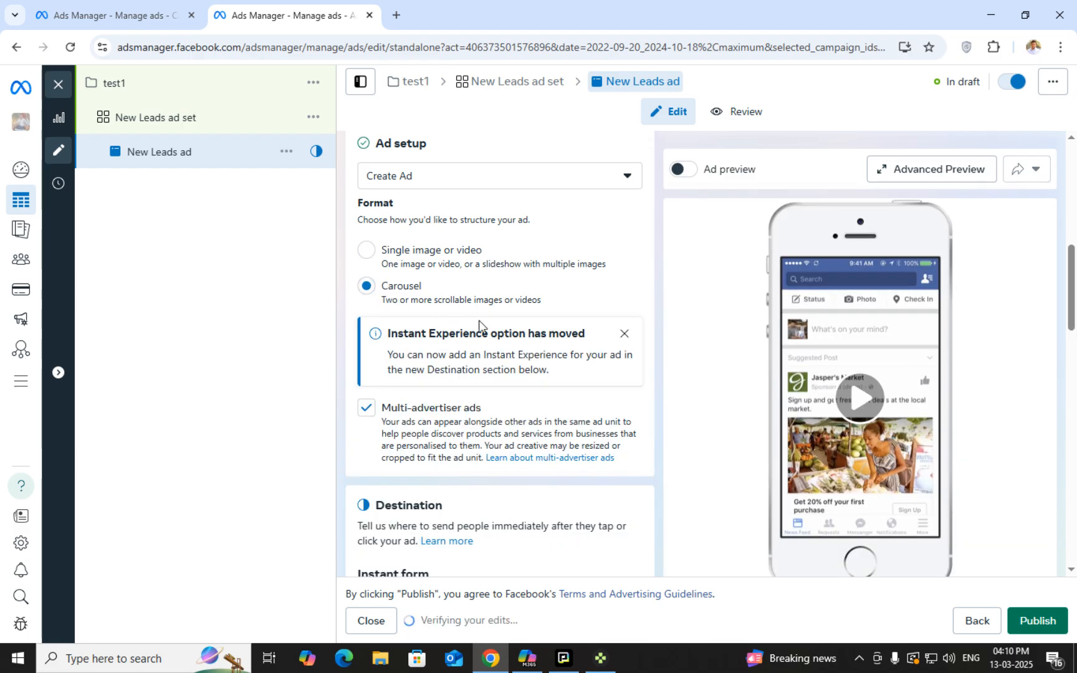
pyautogui.scroll(-3, 479, 324)
pyautogui.scroll(4, 493, 387)
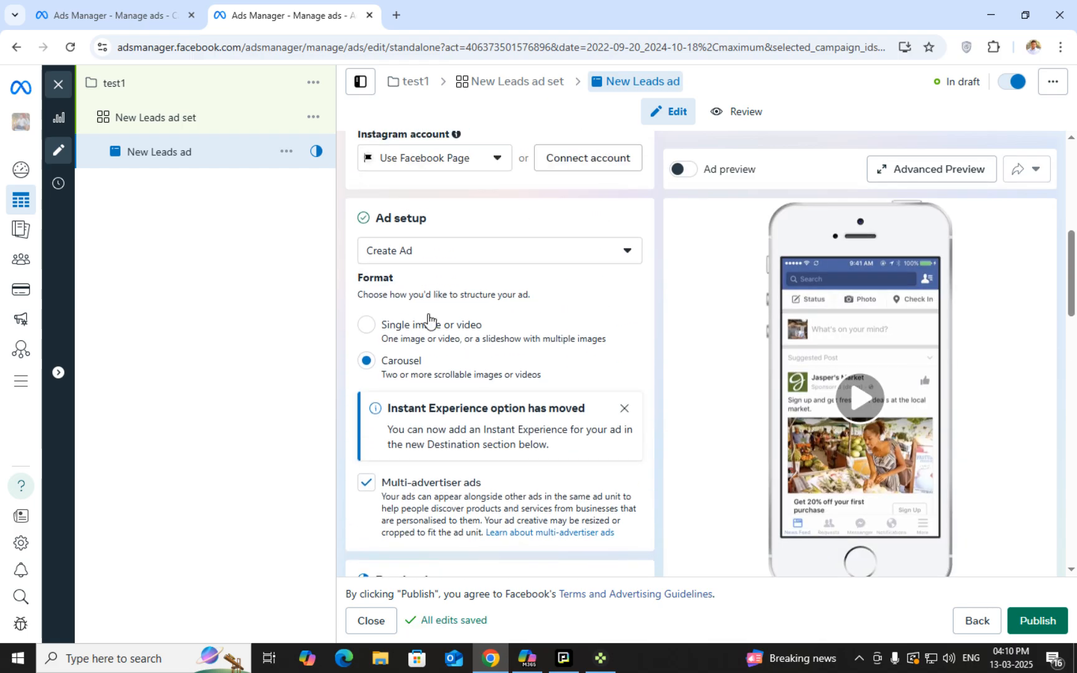
pyautogui.click(367, 326)
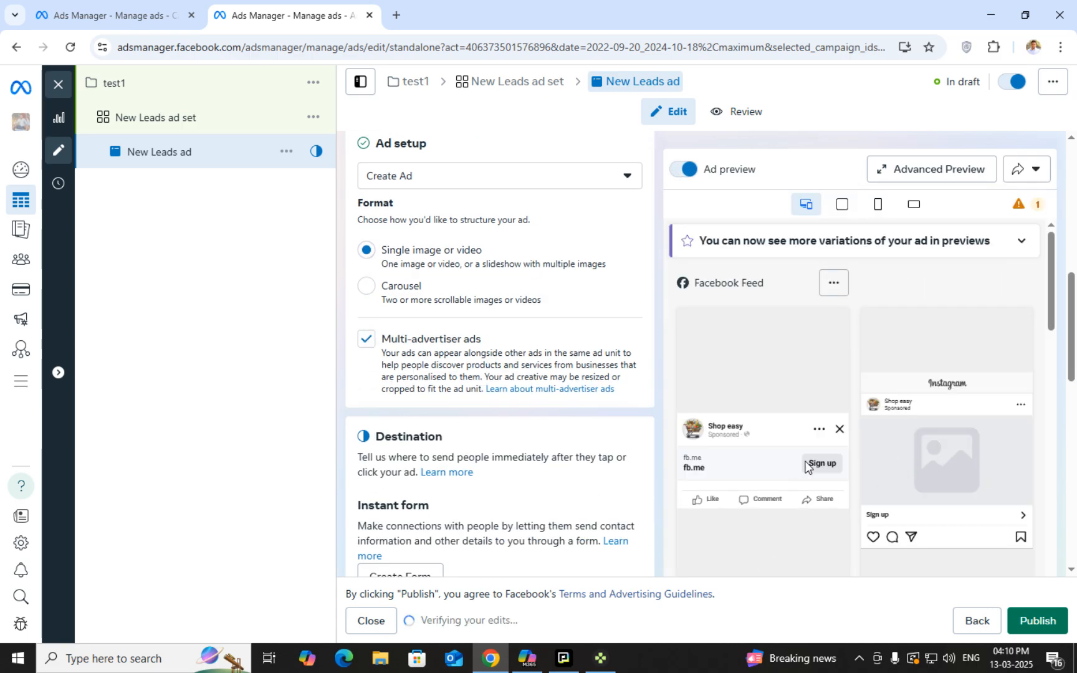
pyautogui.scroll(-3, 860, 524)
pyautogui.scroll(-2, 587, 497)
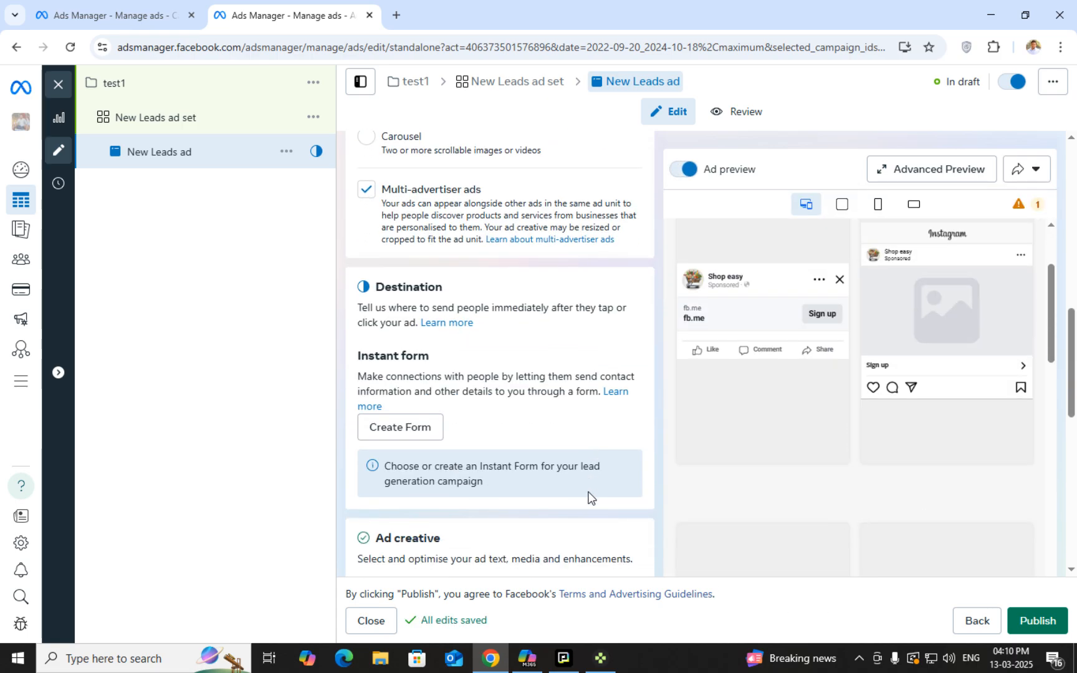
# Create a new instant form, trying Rich creative before choosing the More volume type
pyautogui.click(406, 427)
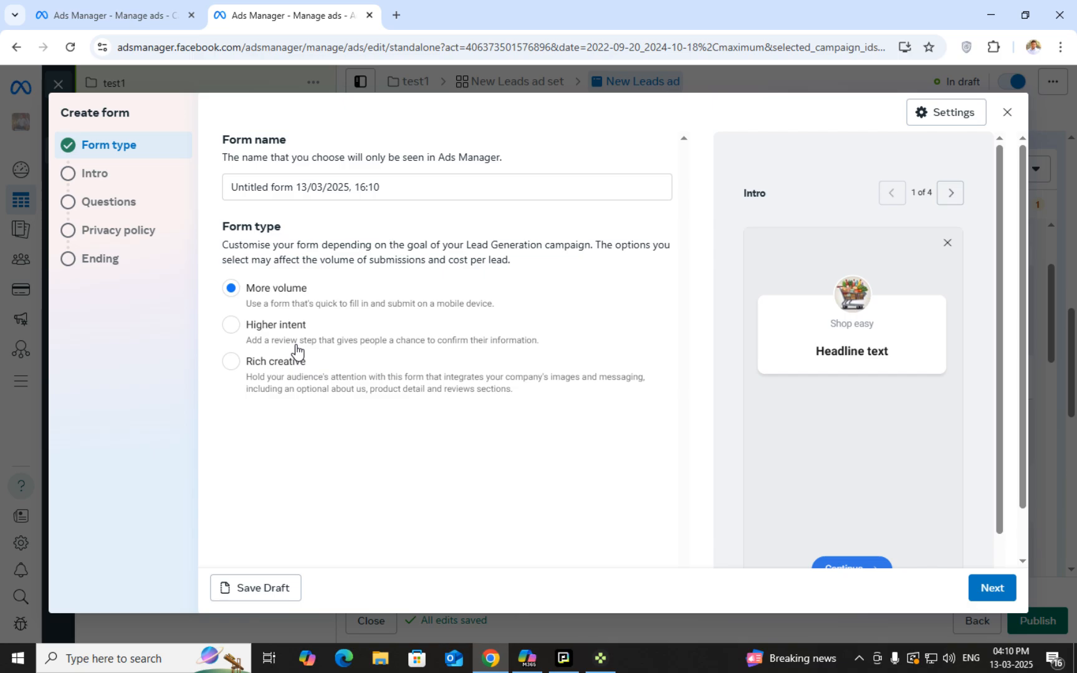
pyautogui.click(281, 367)
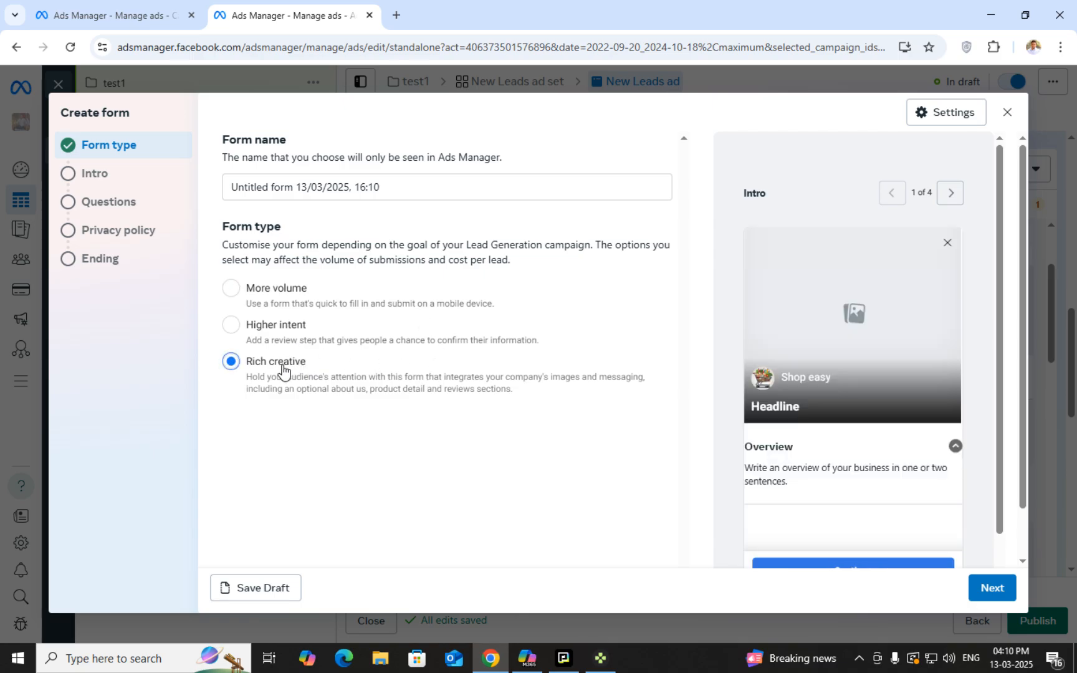
pyautogui.scroll(-2, 913, 492)
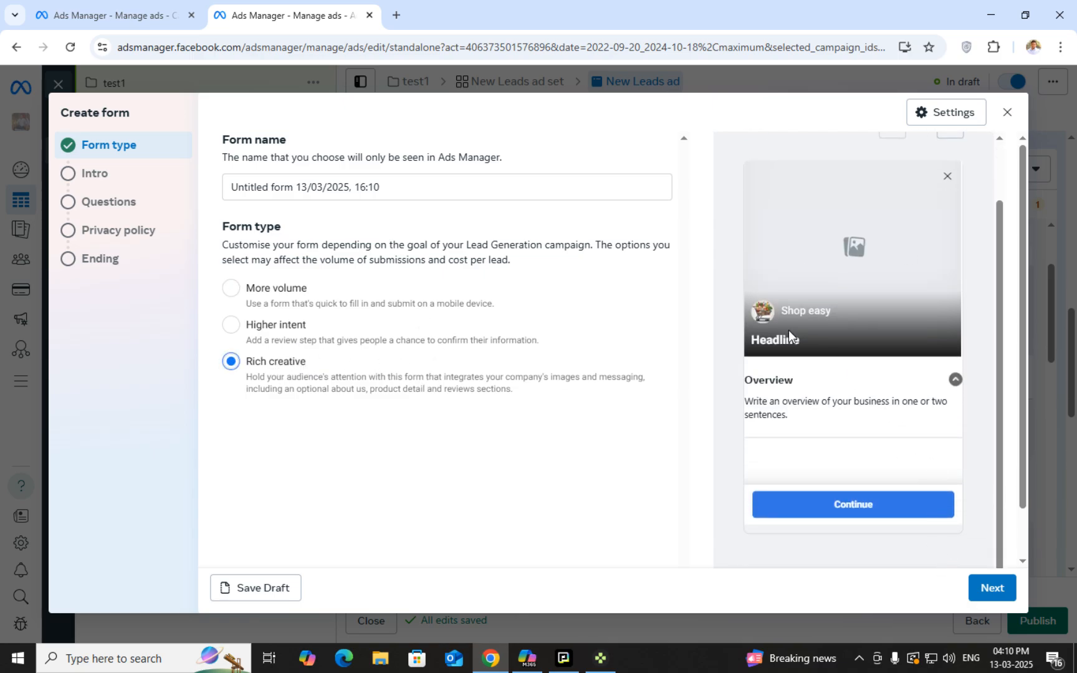
pyautogui.click(238, 292)
pyautogui.scroll(-2, 499, 405)
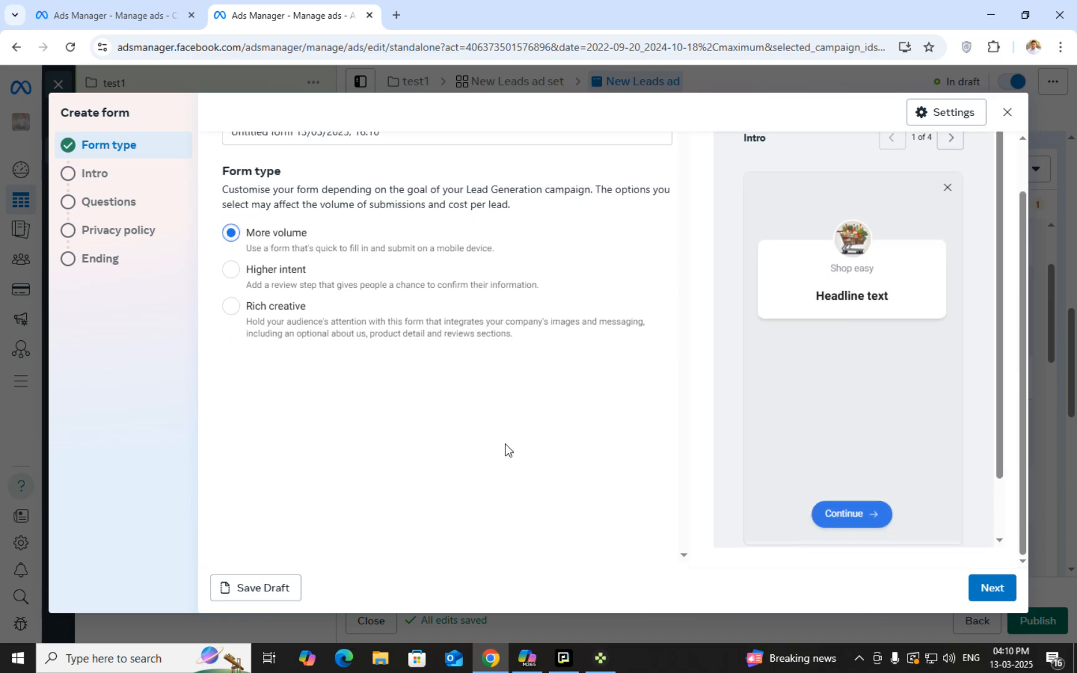
# Continue to the form's Intro and leave the background image turned off
pyautogui.click(989, 587)
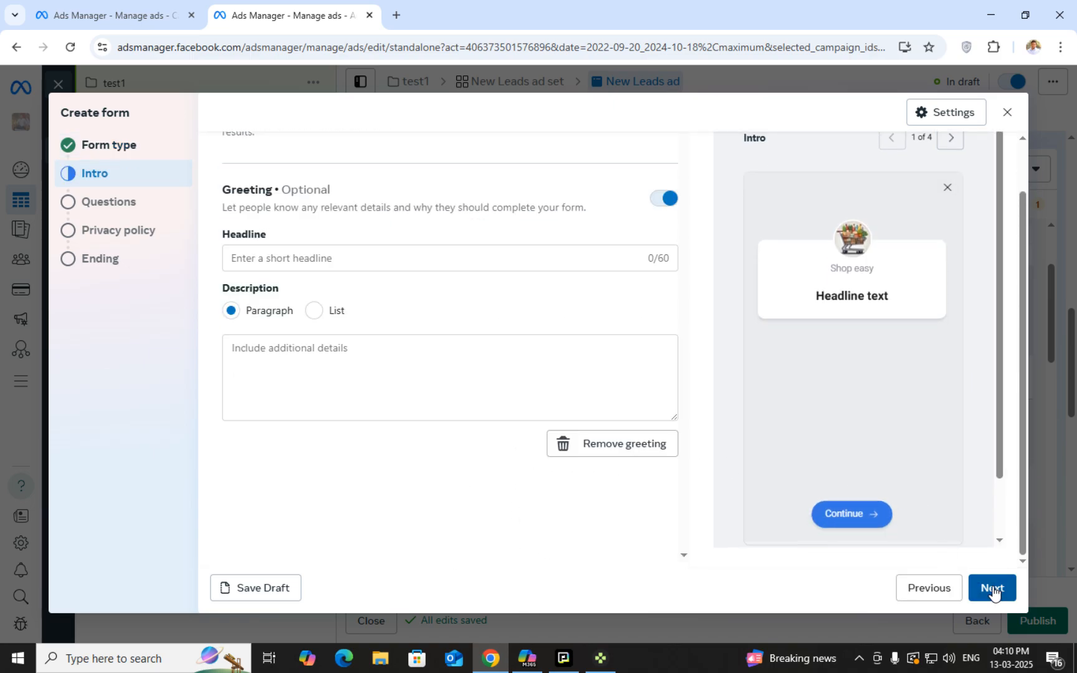
pyautogui.scroll(2, 390, 514)
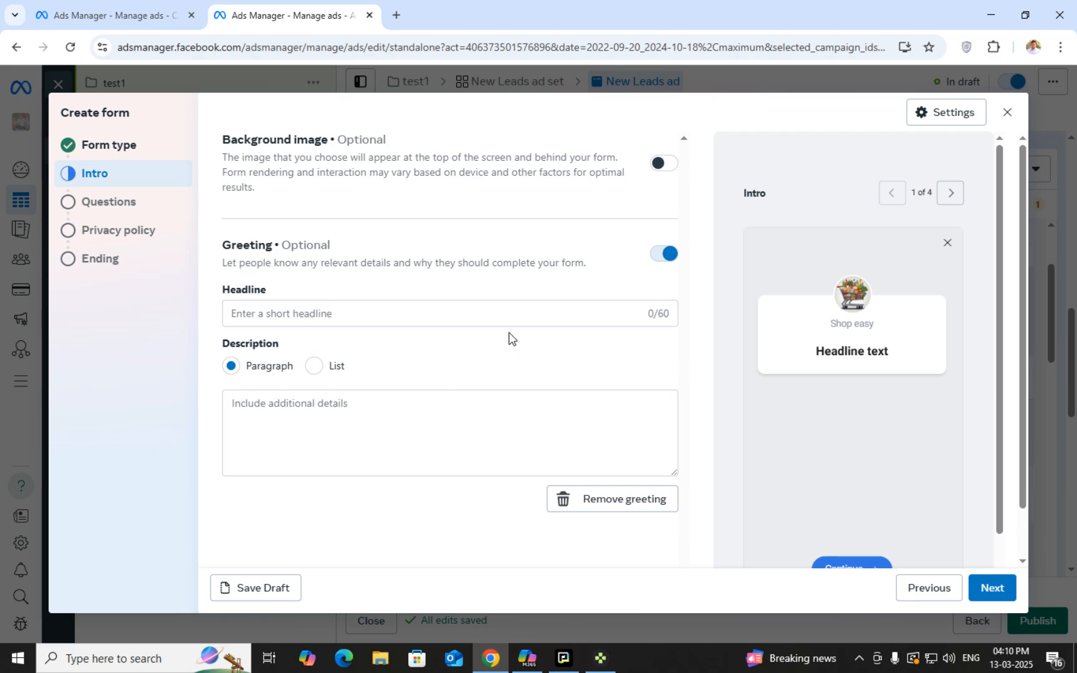
pyautogui.click(664, 164)
pyautogui.click(663, 164)
# Enter 'digital marketing' as the greeting headline
pyautogui.click(349, 316)
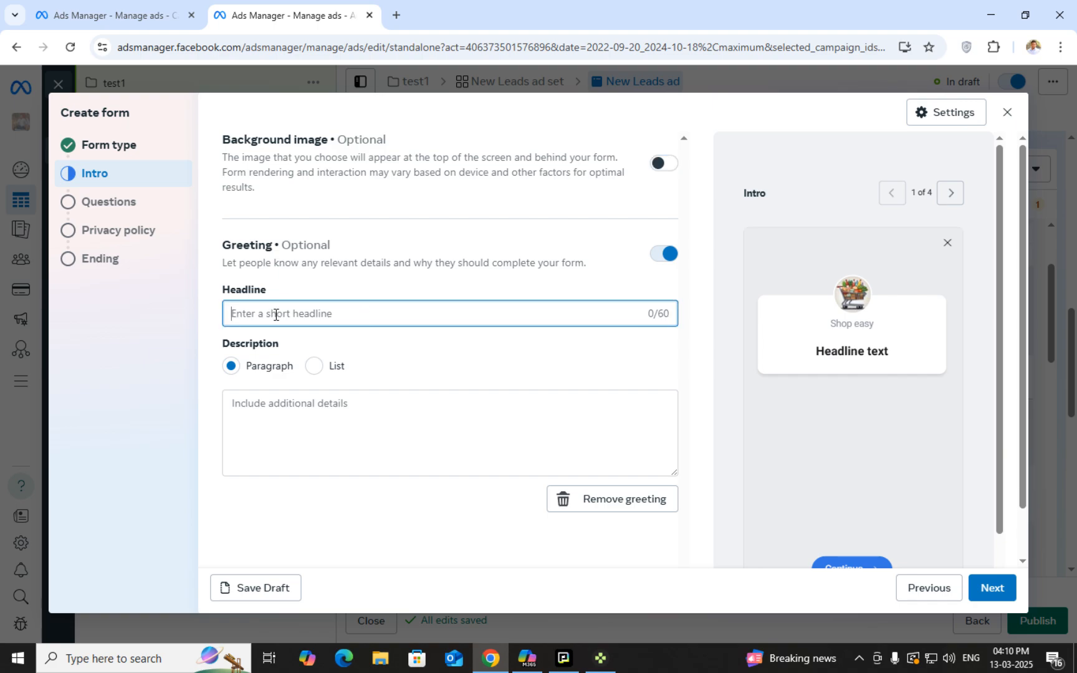
pyautogui.write('digitaL')
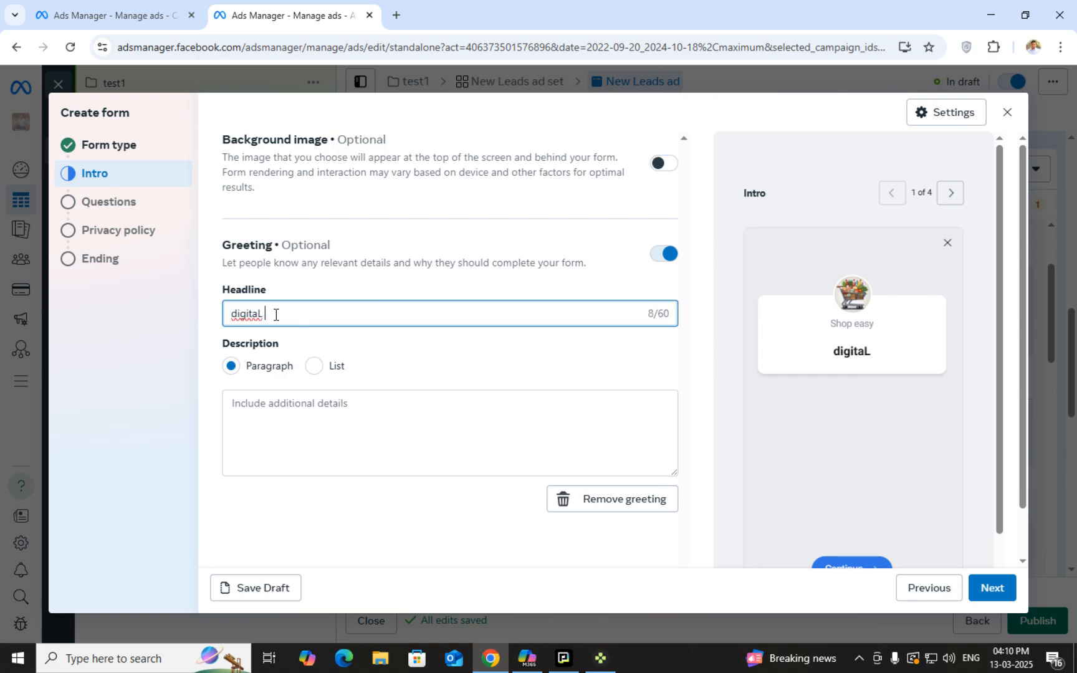
pyautogui.press('BackSpace')
pyautogui.press('BackSpace')
pyautogui.write('AL')
pyautogui.press('BackSpace')
pyautogui.press('BackSpace')
pyautogui.write('al marketin')
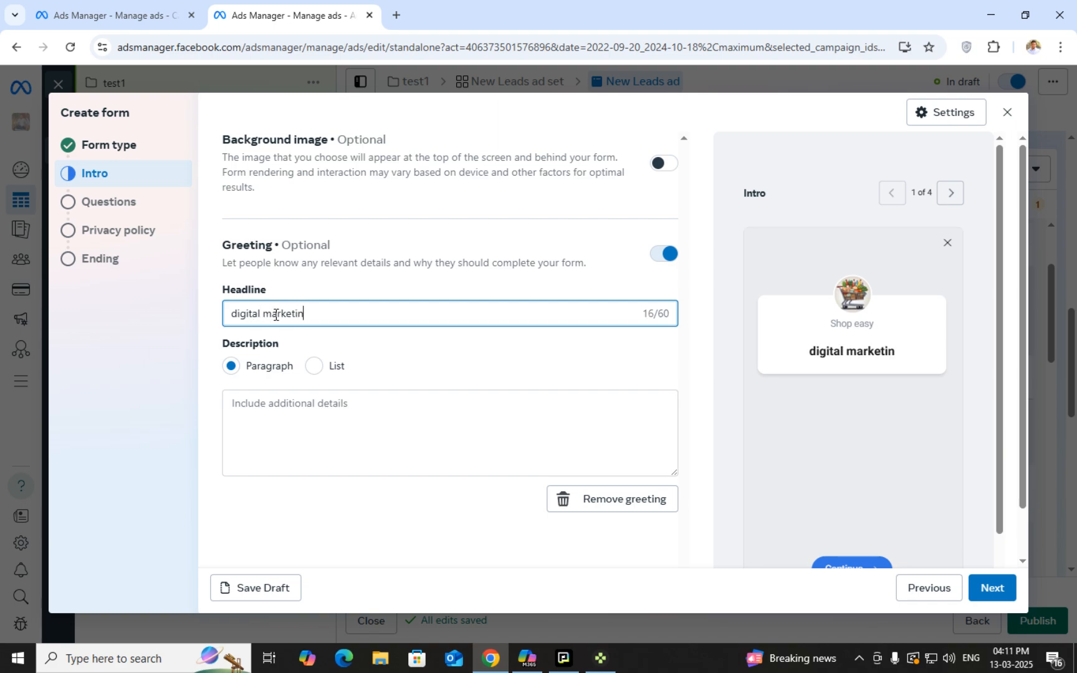
pyautogui.press('BackSpace')
pyautogui.write('ng')
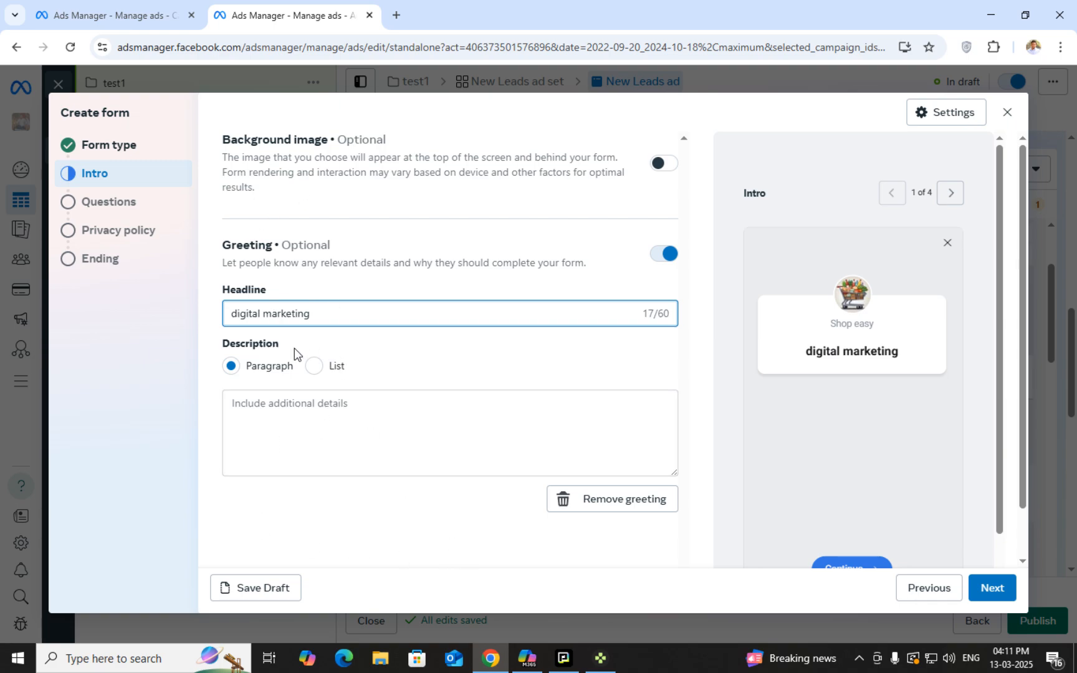
# Try a bulleted list description with items namne, contact, add and ema
pyautogui.click(306, 370)
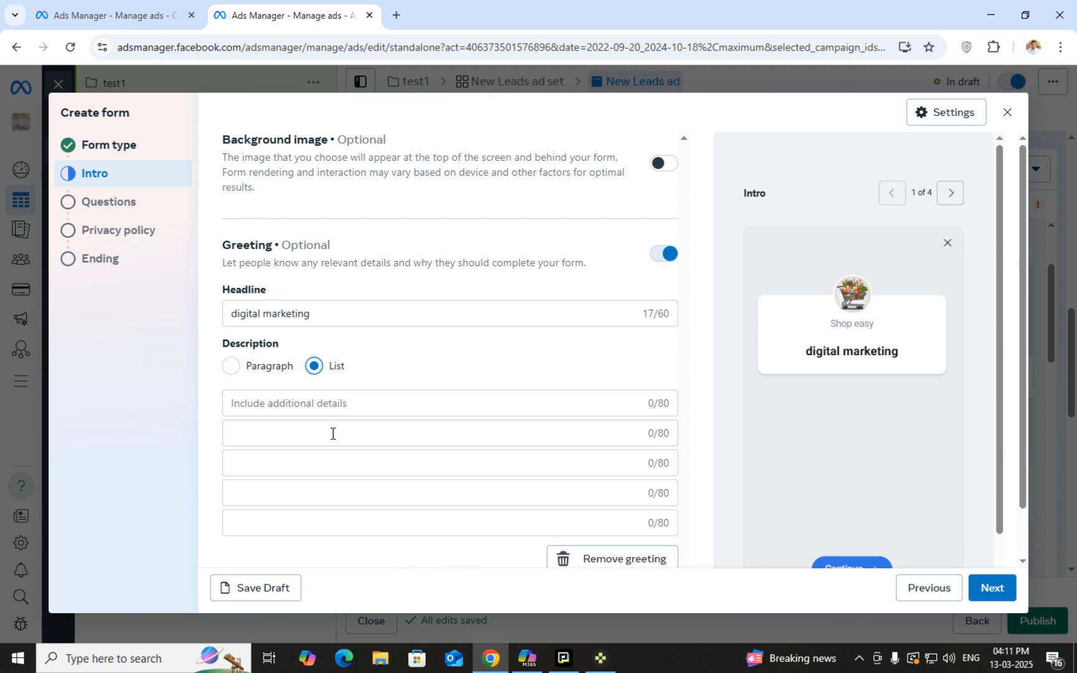
pyautogui.scroll(-1, 367, 514)
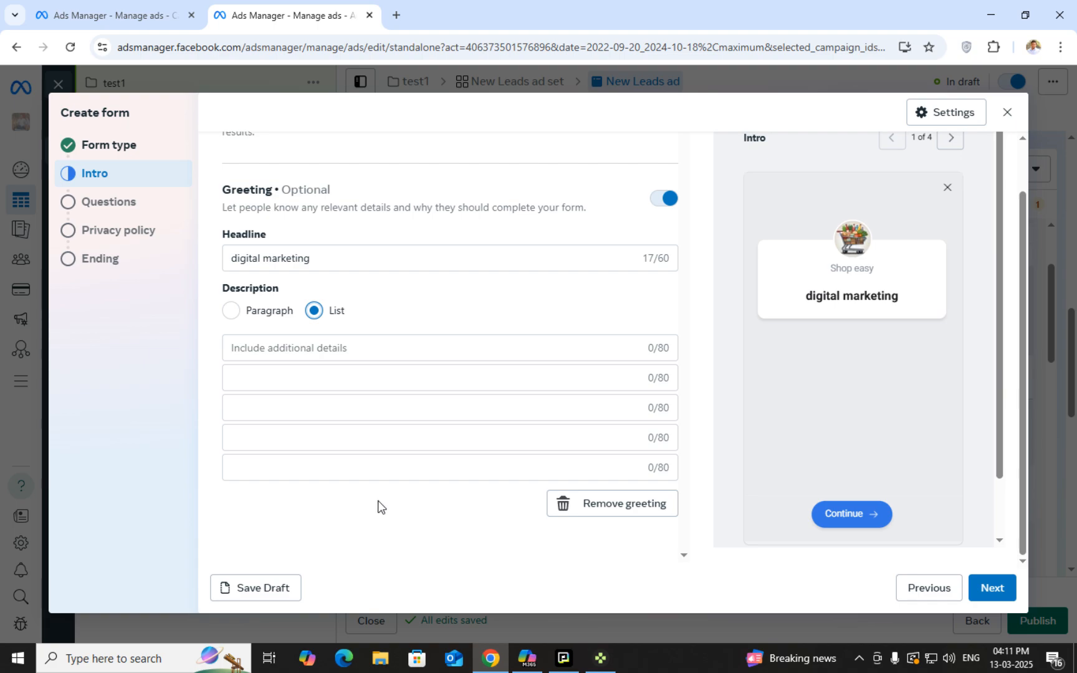
pyautogui.click(229, 312)
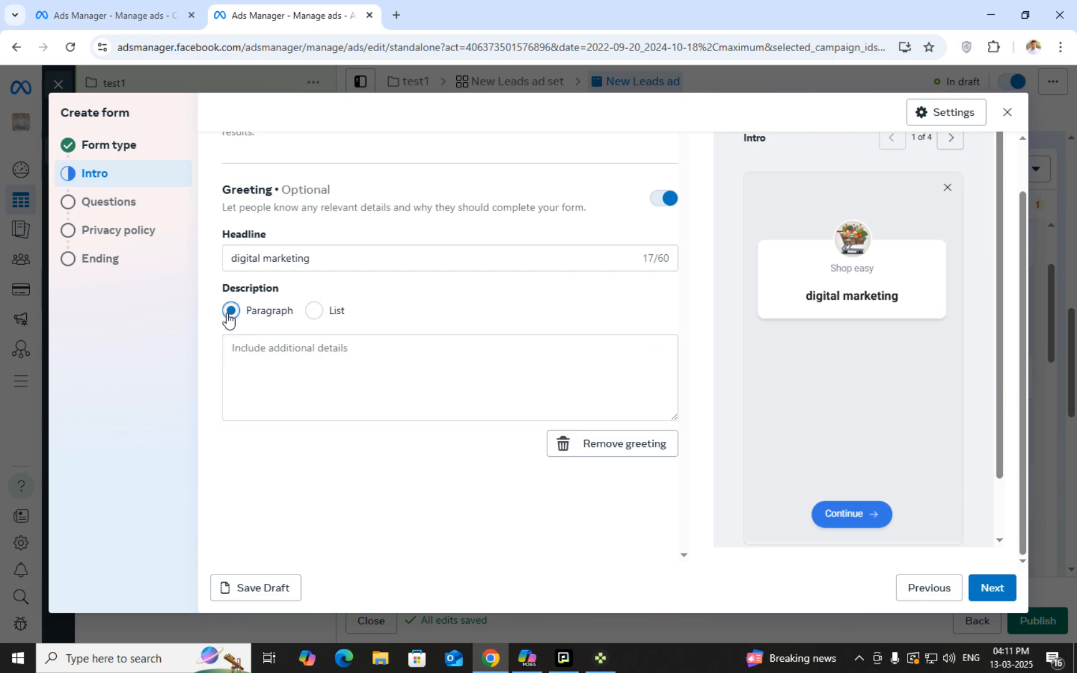
pyautogui.click(322, 314)
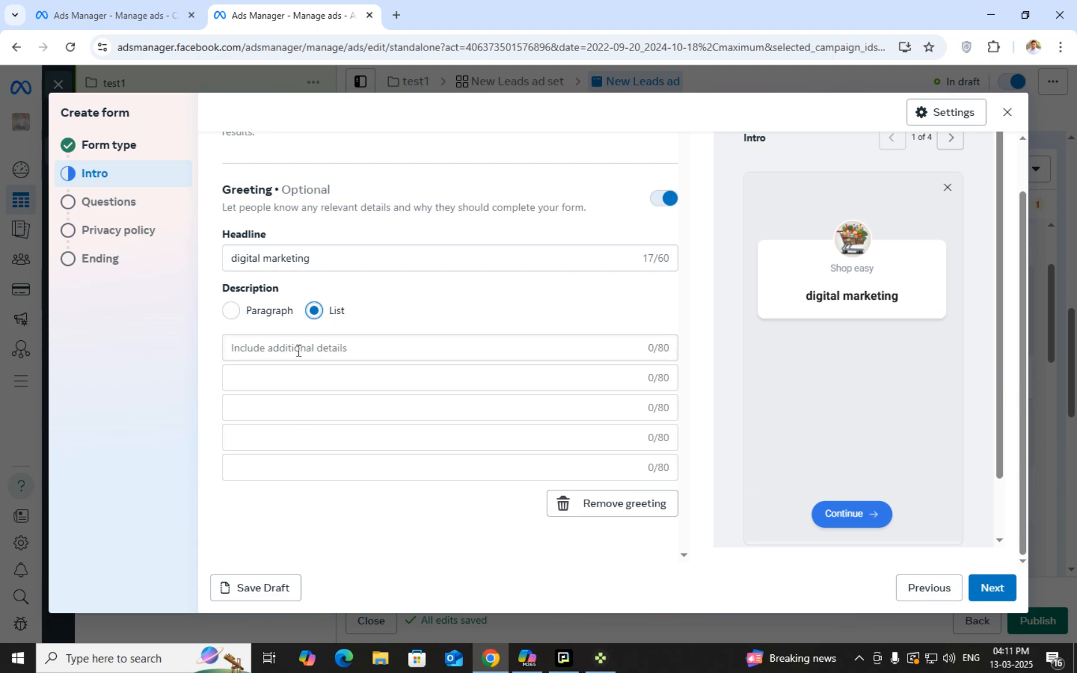
pyautogui.click(299, 347)
pyautogui.write('namne')
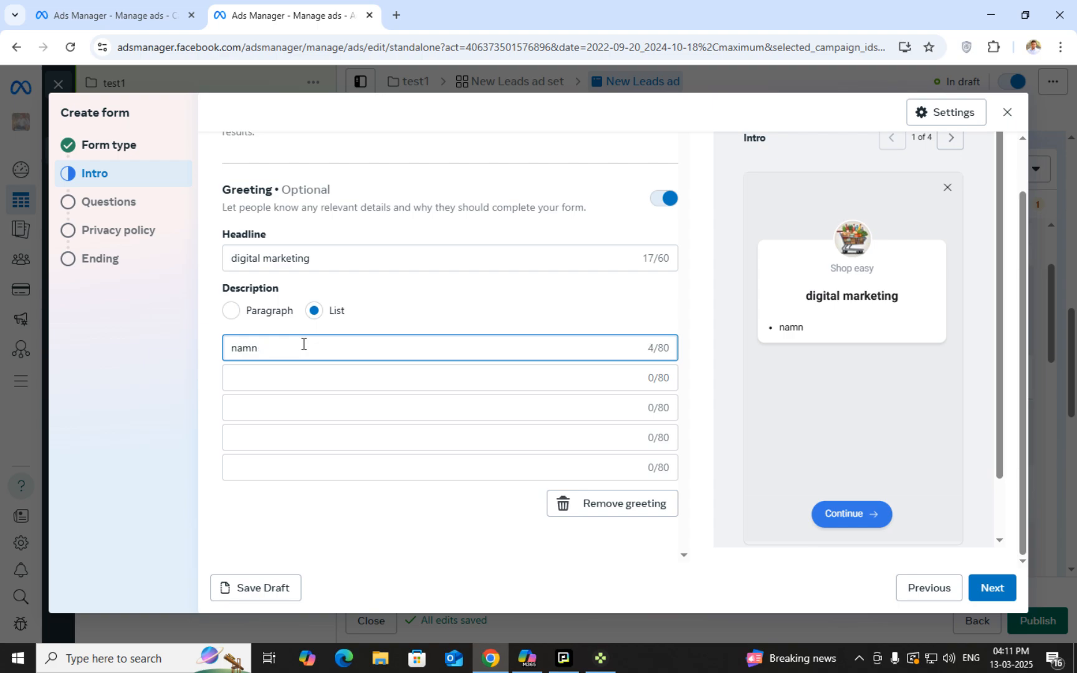
pyautogui.click(258, 380)
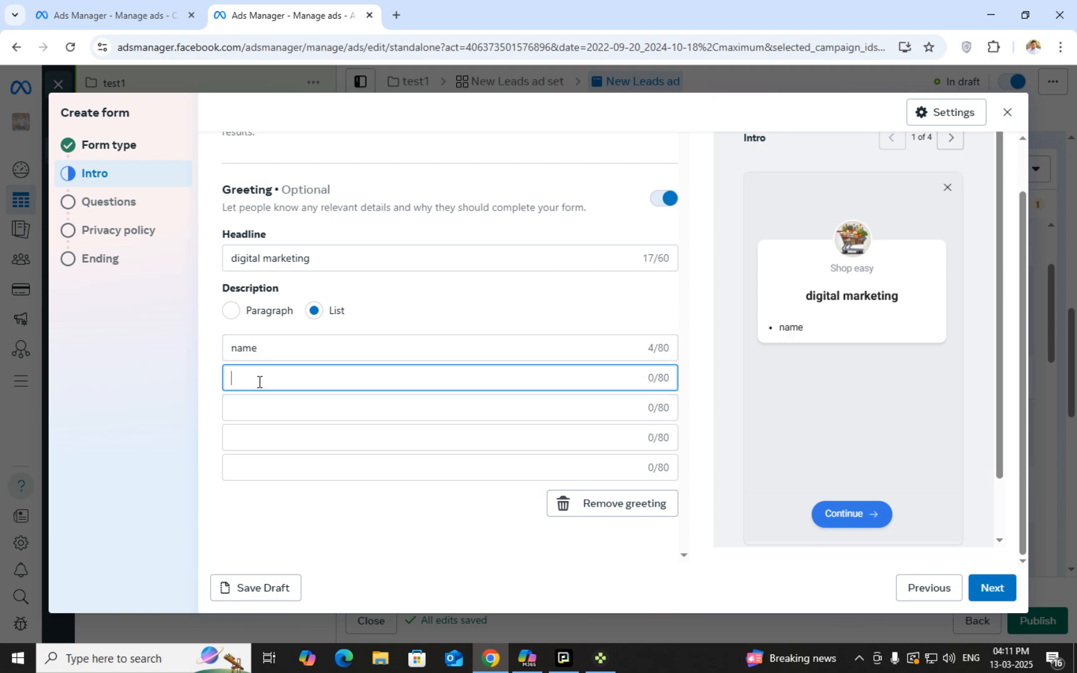
pyautogui.write('contact')
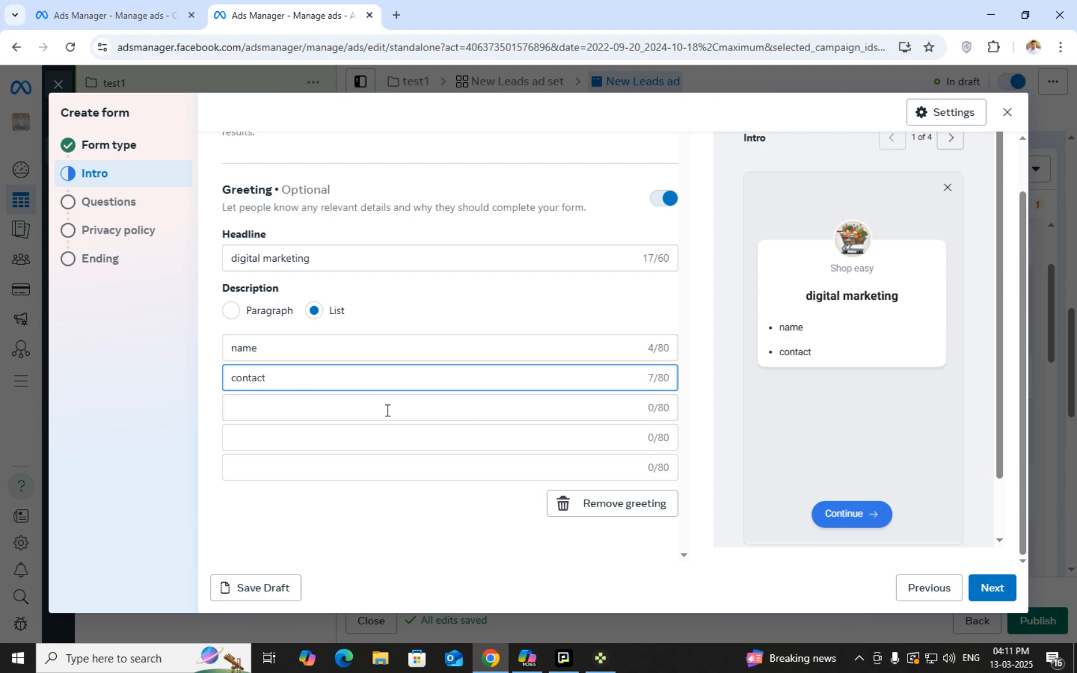
pyautogui.click(387, 410)
pyautogui.write('add')
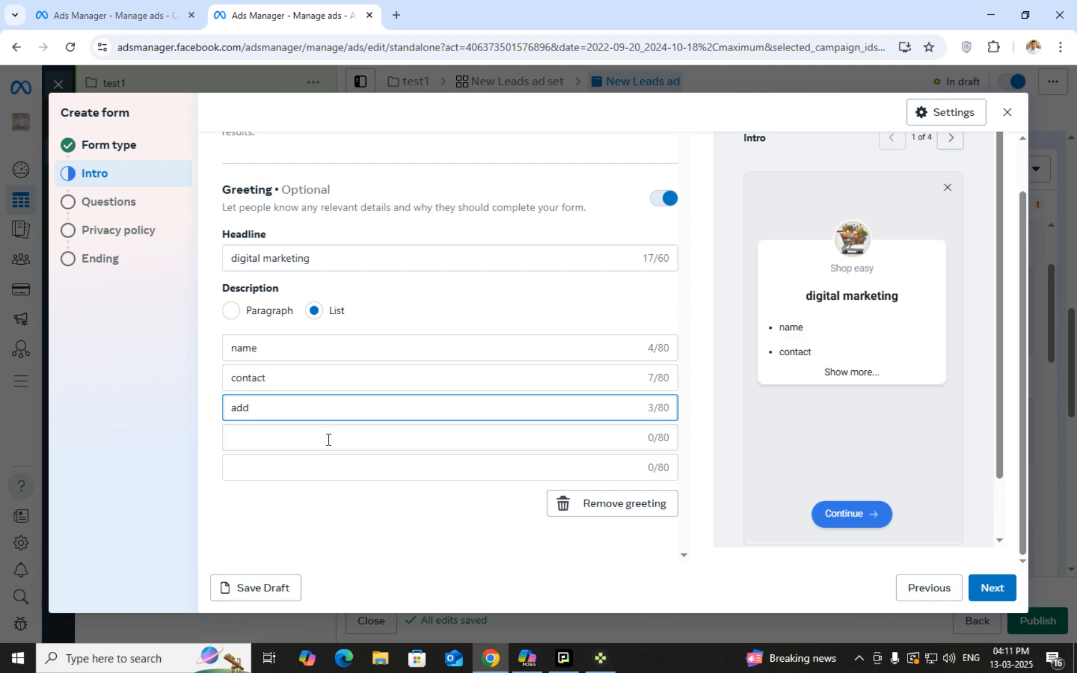
pyautogui.click(328, 440)
pyautogui.write('email')
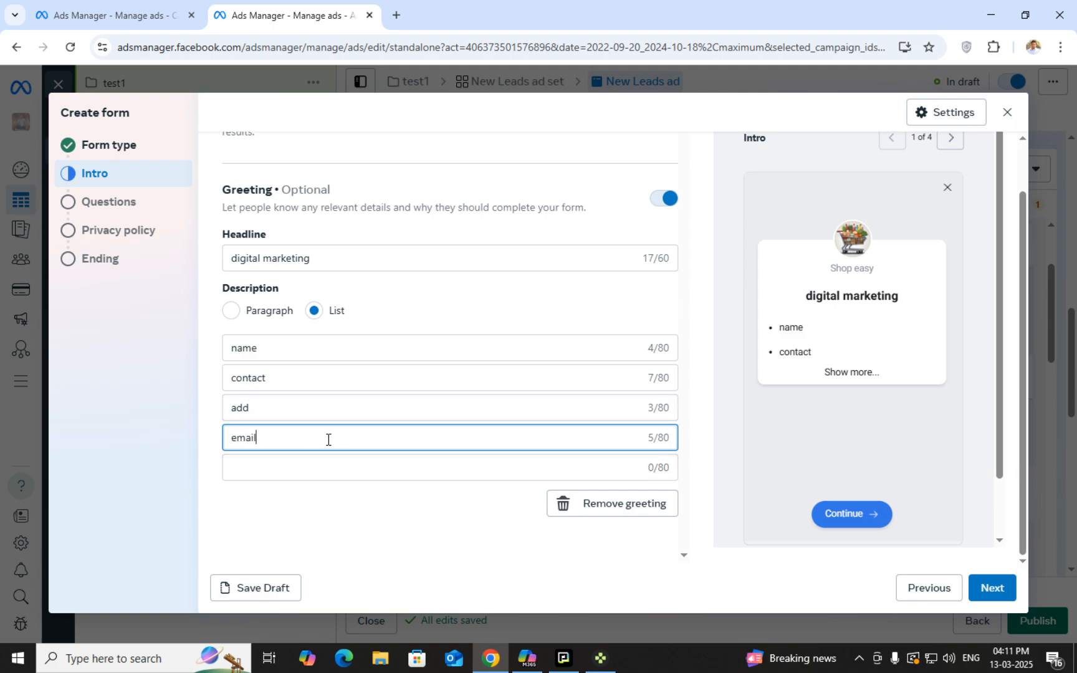
# Switch the description back to Paragraph and clear the trial text
pyautogui.click(230, 311)
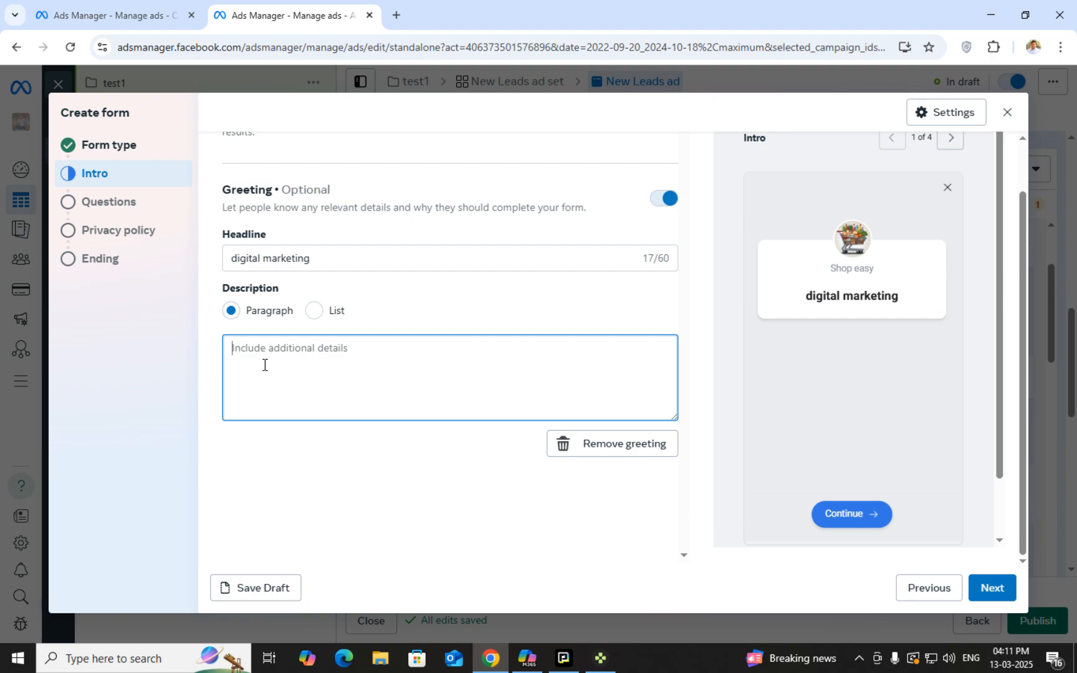
pyautogui.write('name contact')
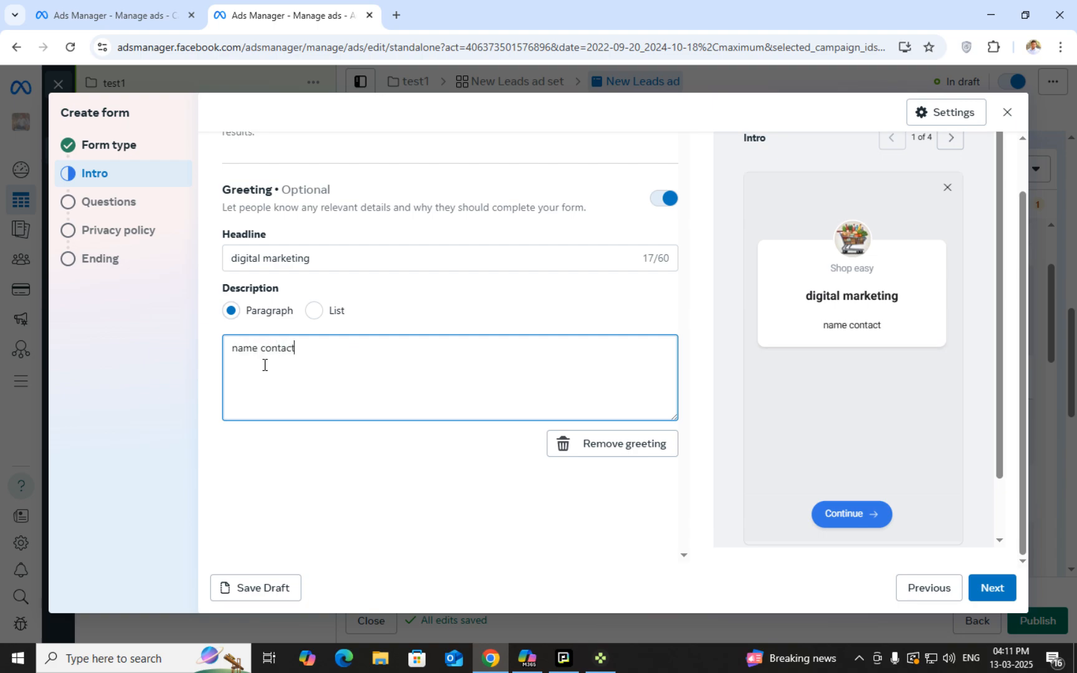
pyautogui.write(' add phone')
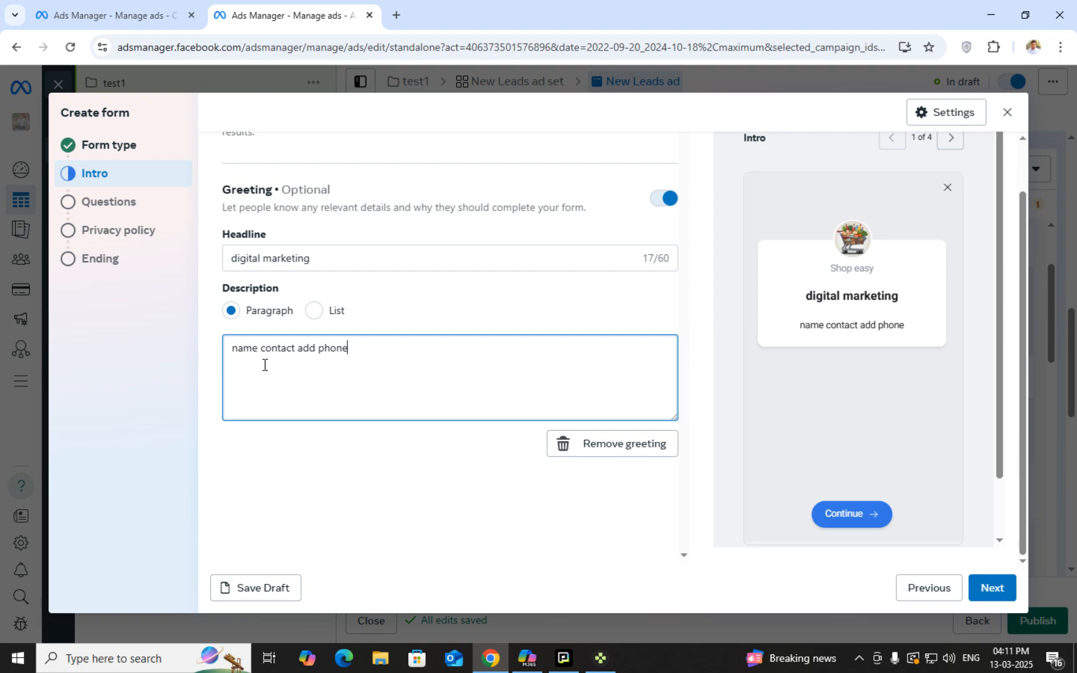
pyautogui.press('BackSpace')
pyautogui.press('BackSpace')
pyautogui.press('BackSpace')
pyautogui.press('BackSpace')
pyautogui.press('BackSpace')
pyautogui.press('BackSpace')
pyautogui.press('BackSpace')
pyautogui.press('BackSpace')
pyautogui.press('BackSpace')
pyautogui.press('BackSpace')
pyautogui.press('BackSpace')
pyautogui.press('BackSpace')
pyautogui.press('BackSpace')
pyautogui.press('BackSpace')
pyautogui.press('BackSpace')
pyautogui.press('BackSpace')
pyautogui.press('BackSpace')
pyautogui.press('BackSpace')
pyautogui.press('BackSpace')
pyautogui.press('BackSpace')
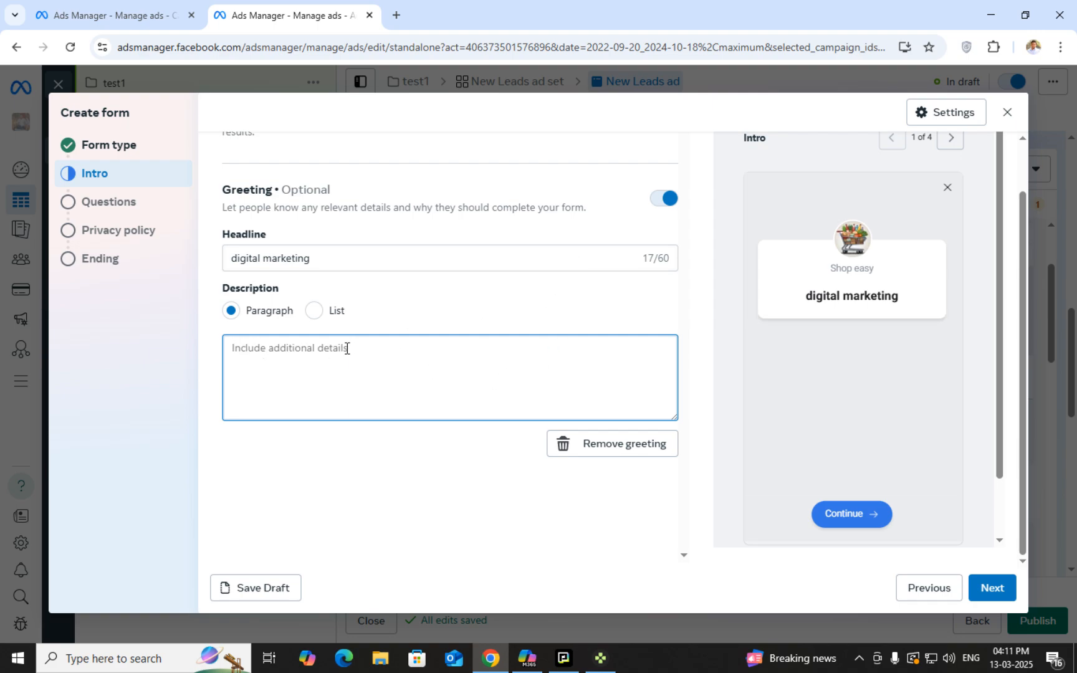
# Write a description introducing yourself, offering digital campaign creation, with a contact phone number
pyautogui.write('hello u')
pyautogui.press('BackSpace')
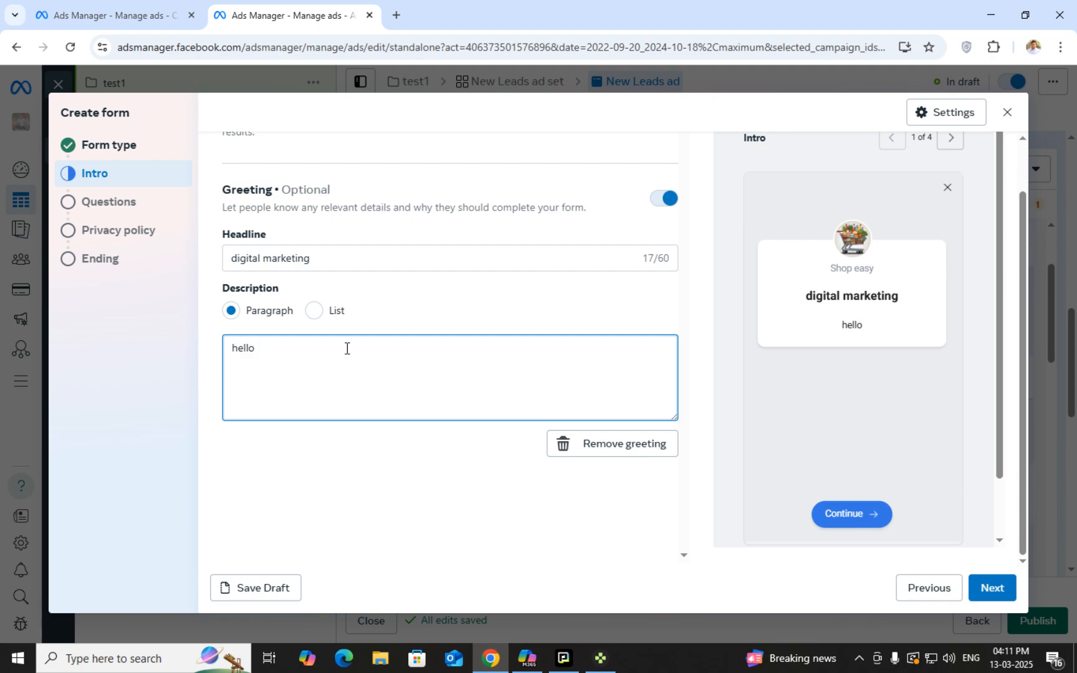
pyautogui.write('i am prasad ')
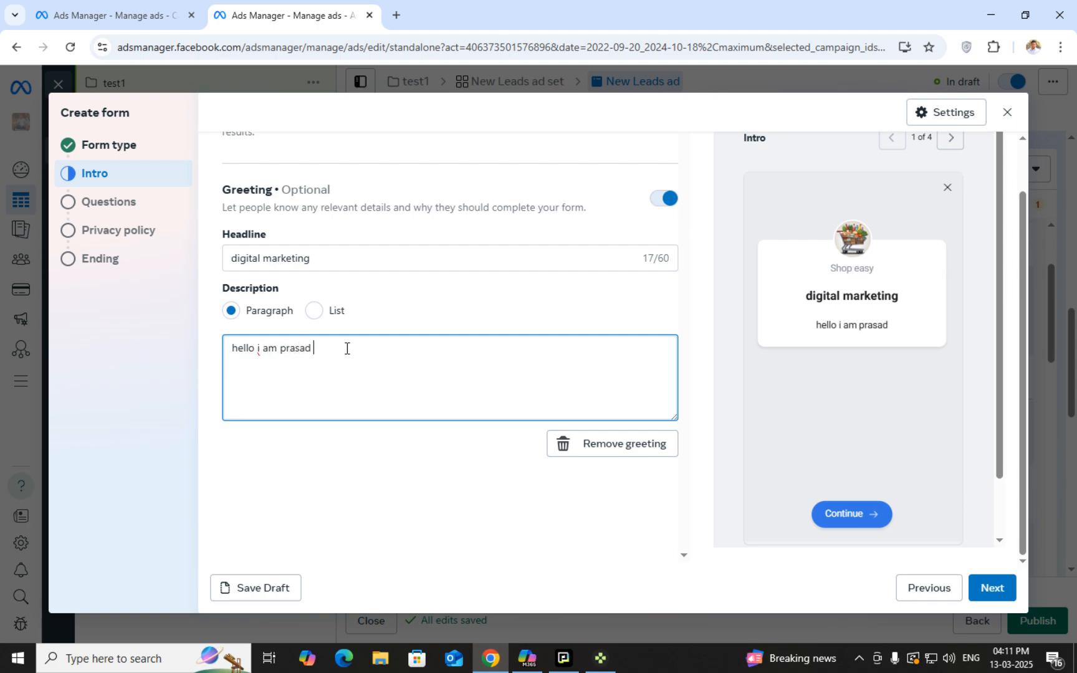
pyautogui.write('to cre')
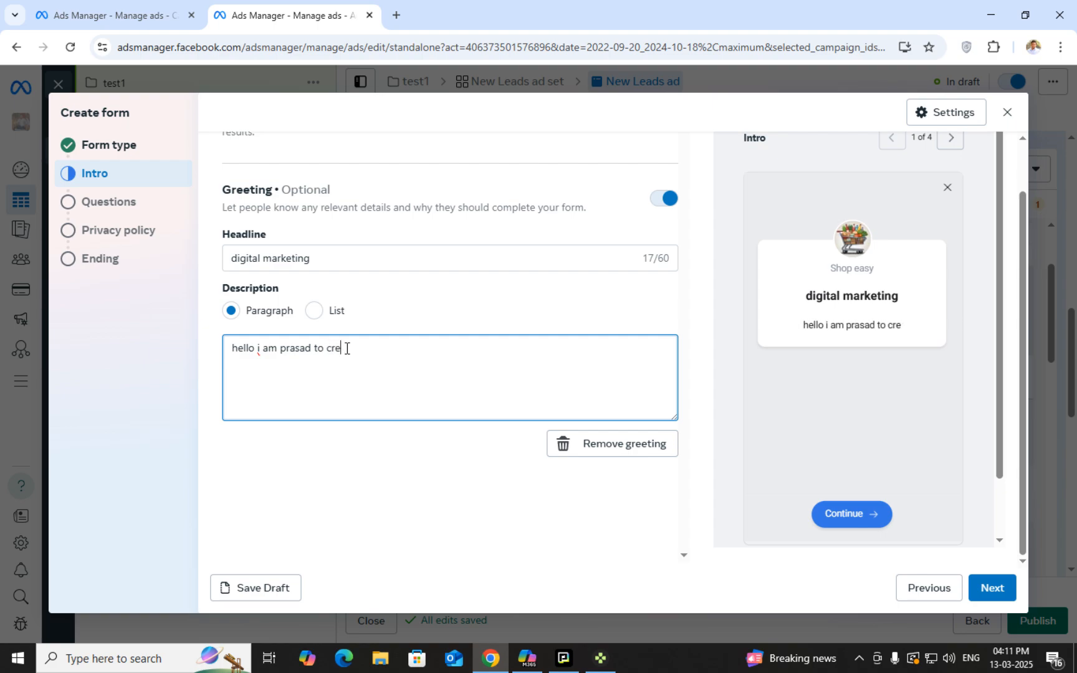
pyautogui.write('ate a')
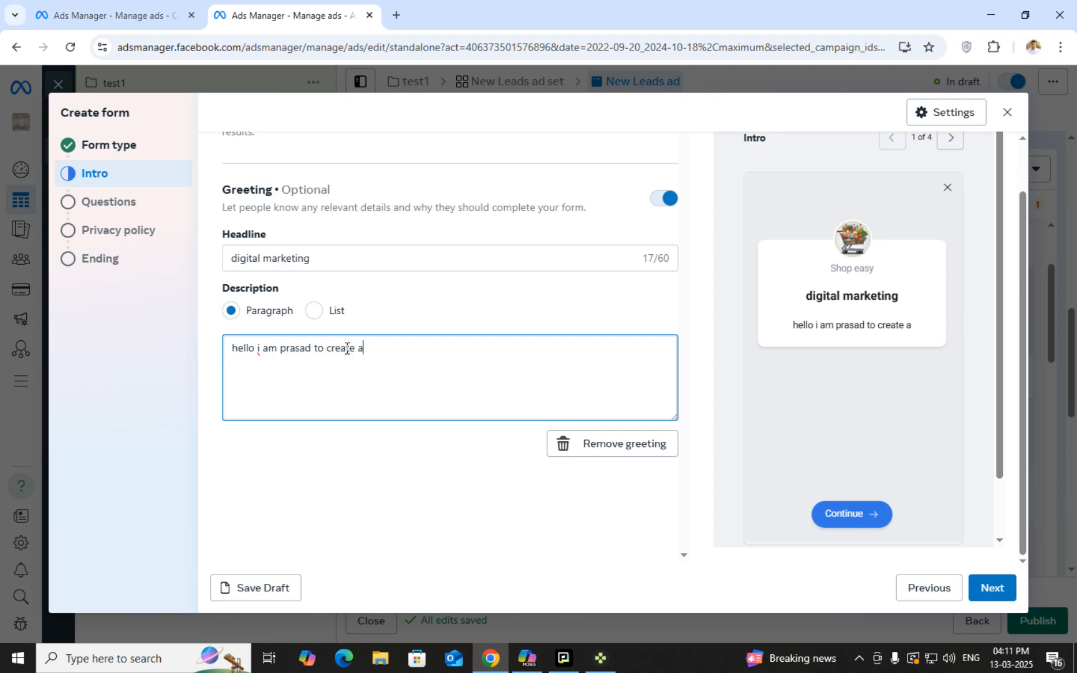
pyautogui.press('BackSpace')
pyautogui.write('digi')
pyautogui.write('tal campa')
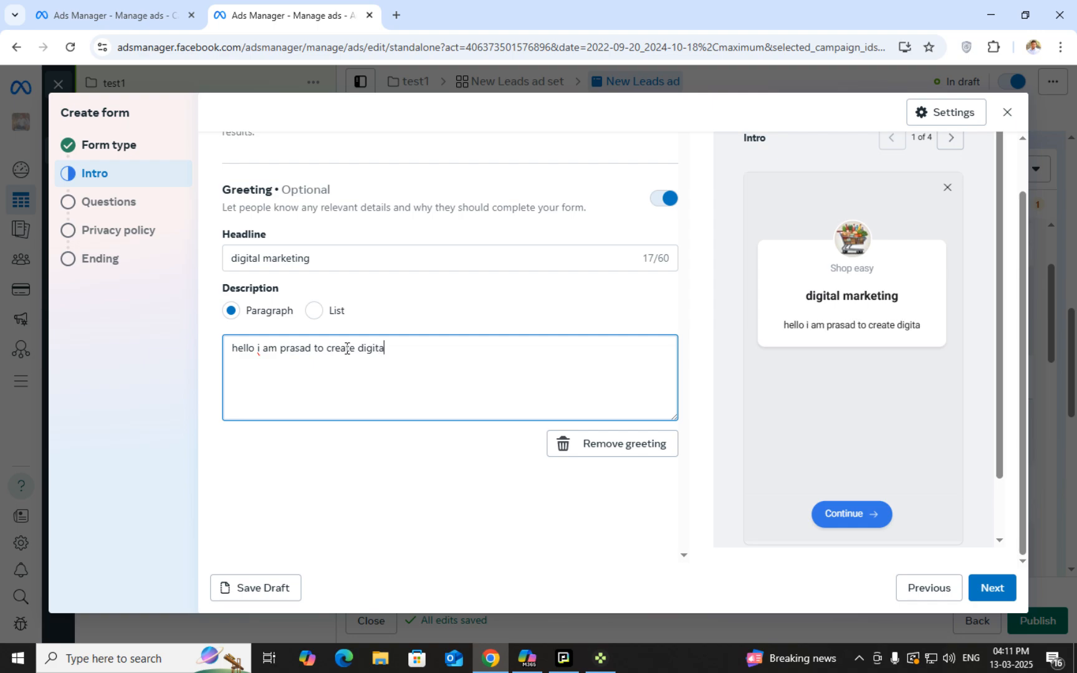
pyautogui.write('i')
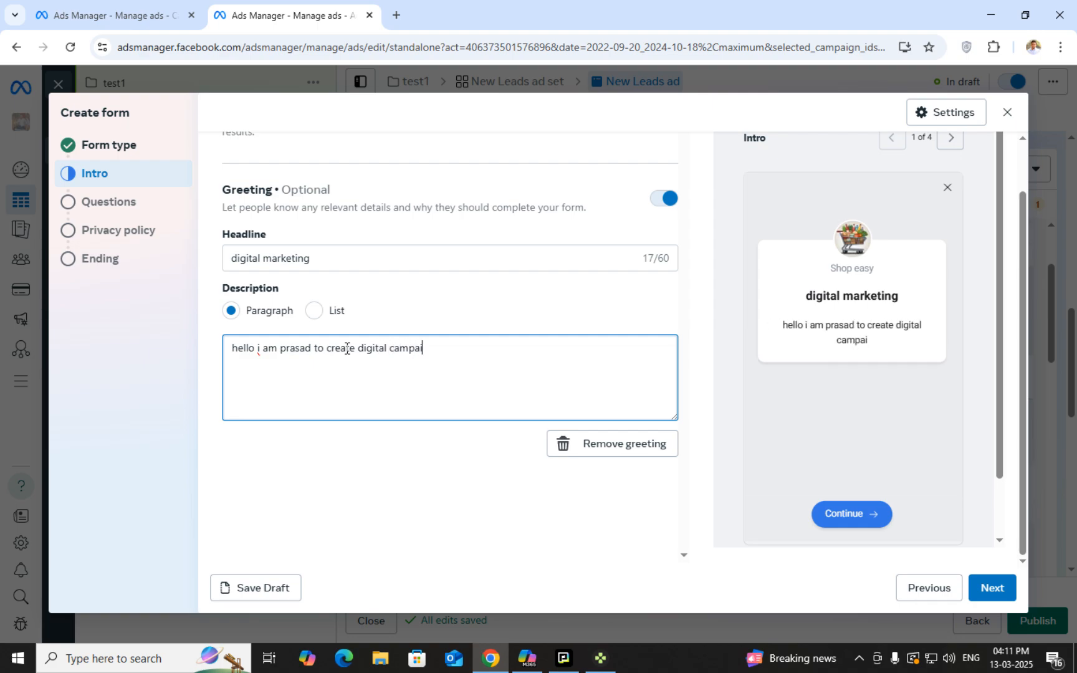
pyautogui.write('gn you can con')
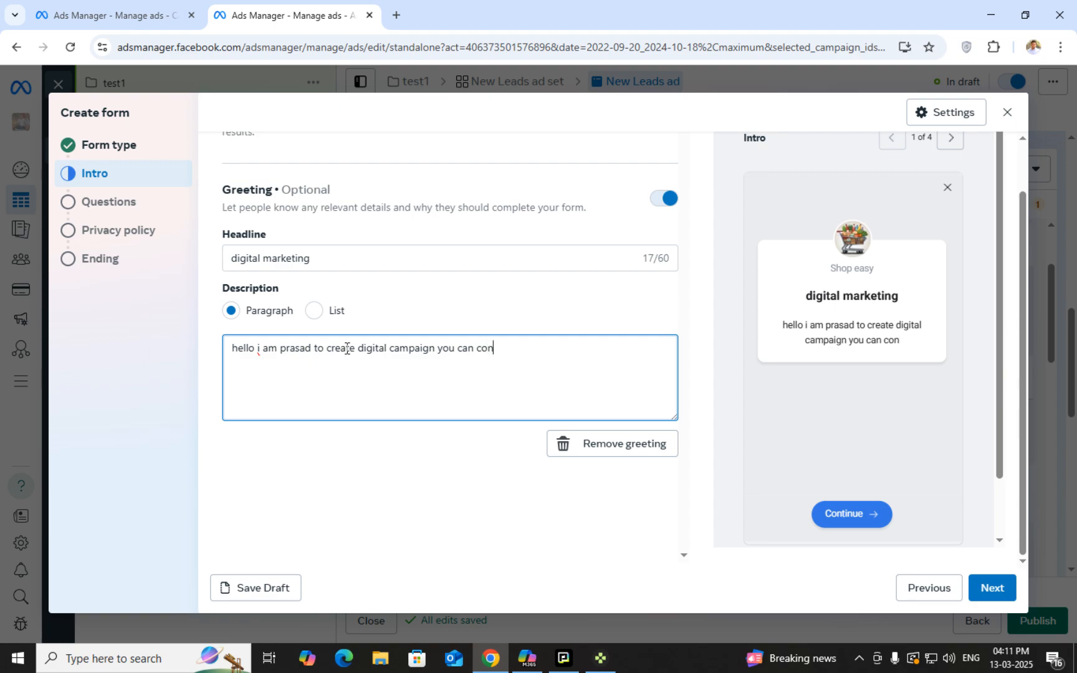
pyautogui.write('tact me at ')
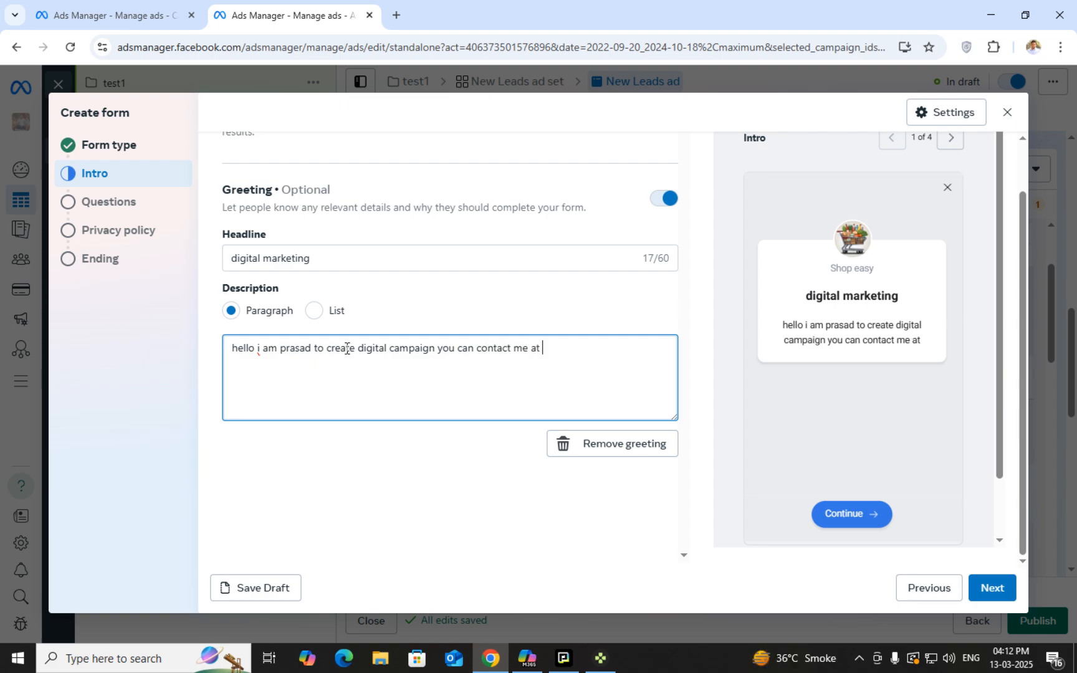
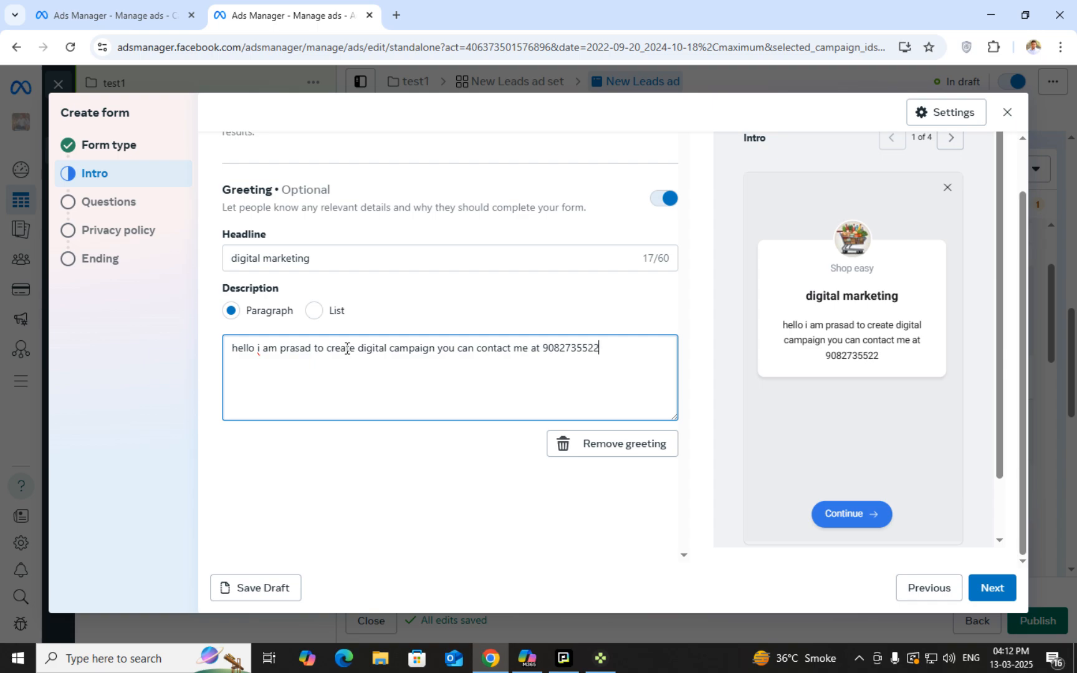
# Capitalise 'Hello' and 'I' in the description and continue to the Questions step
pyautogui.click(237, 356)
pyautogui.press('BackSpace')
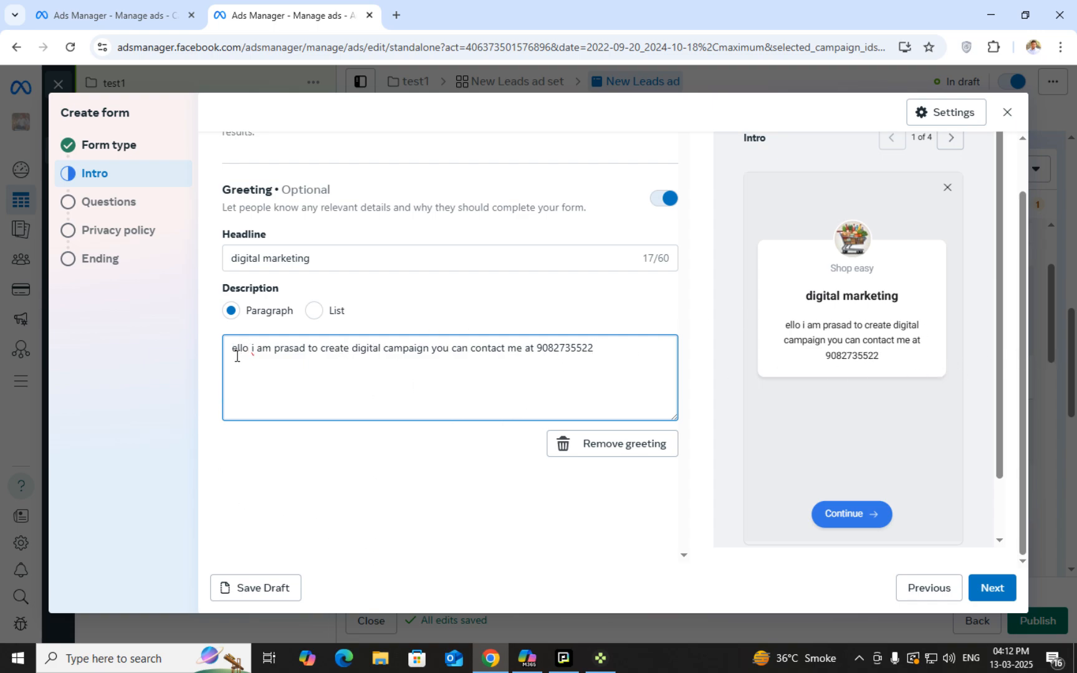
pyautogui.write('H')
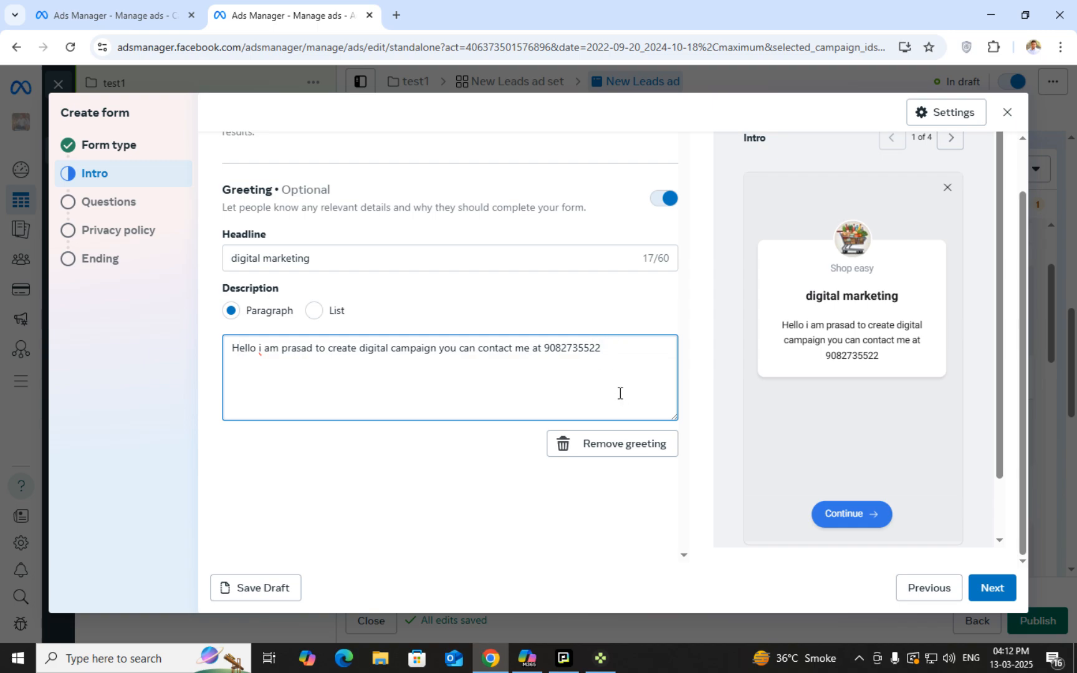
pyautogui.click(263, 349)
pyautogui.press('Delete')
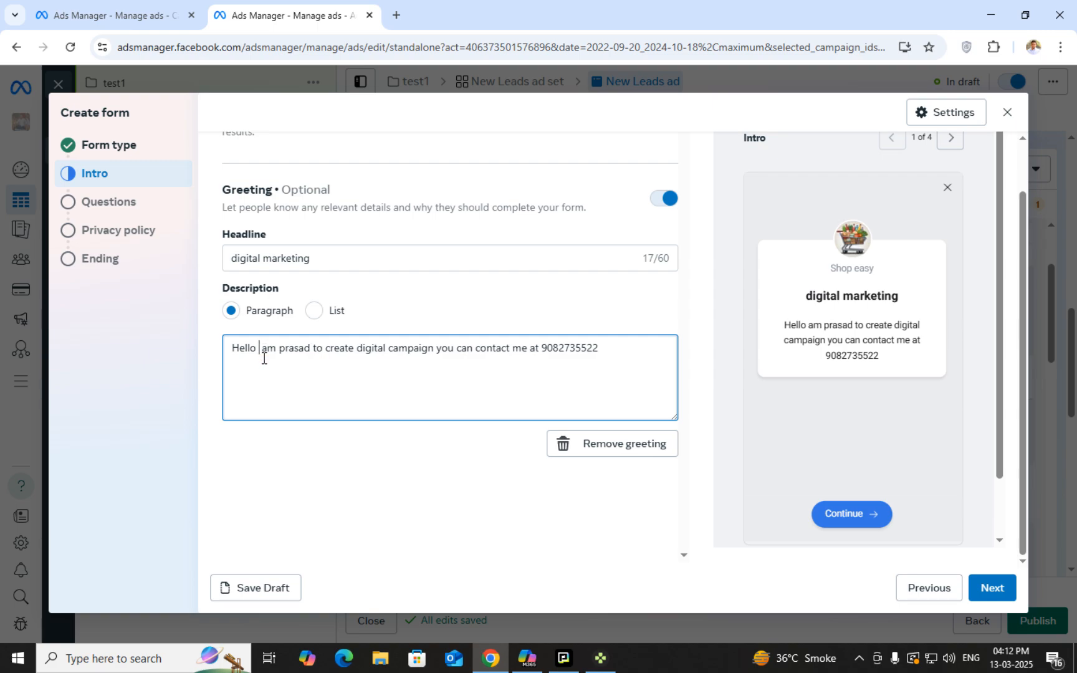
pyautogui.write('I')
pyautogui.press('BackSpace')
pyautogui.write('A')
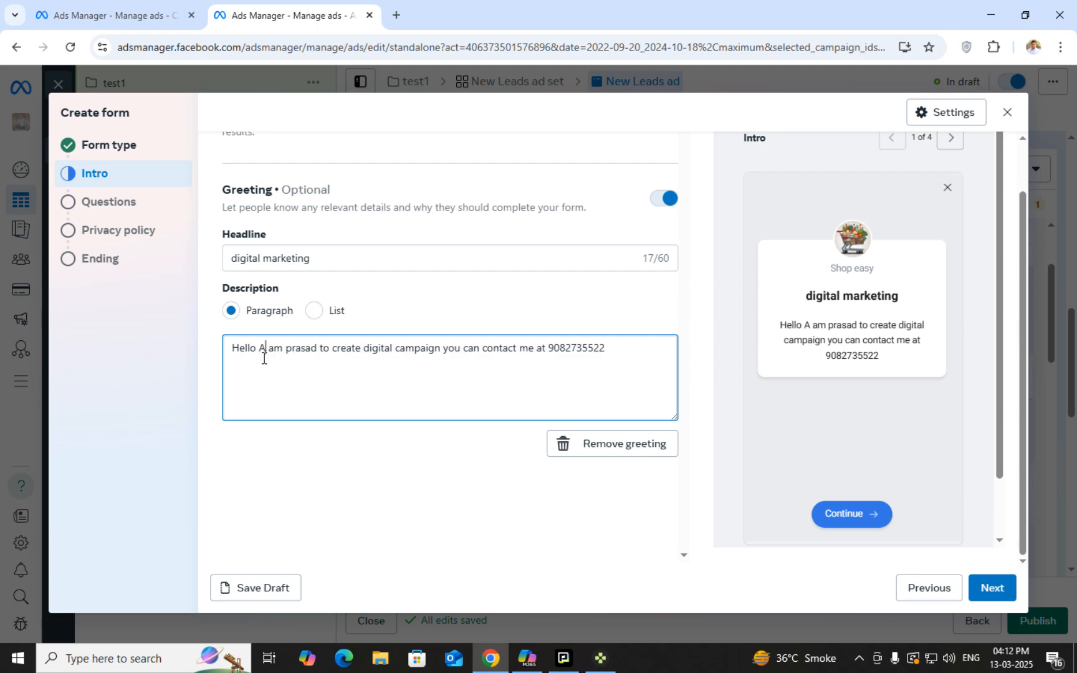
pyautogui.press('BackSpace')
pyautogui.write('I')
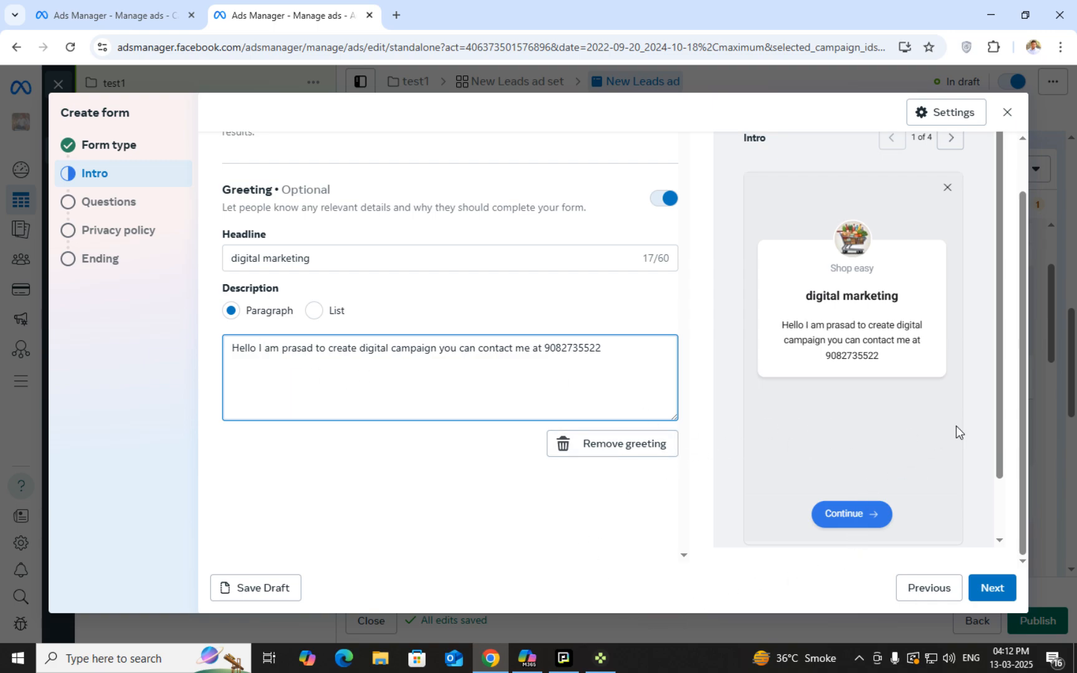
pyautogui.scroll(-1, 956, 425)
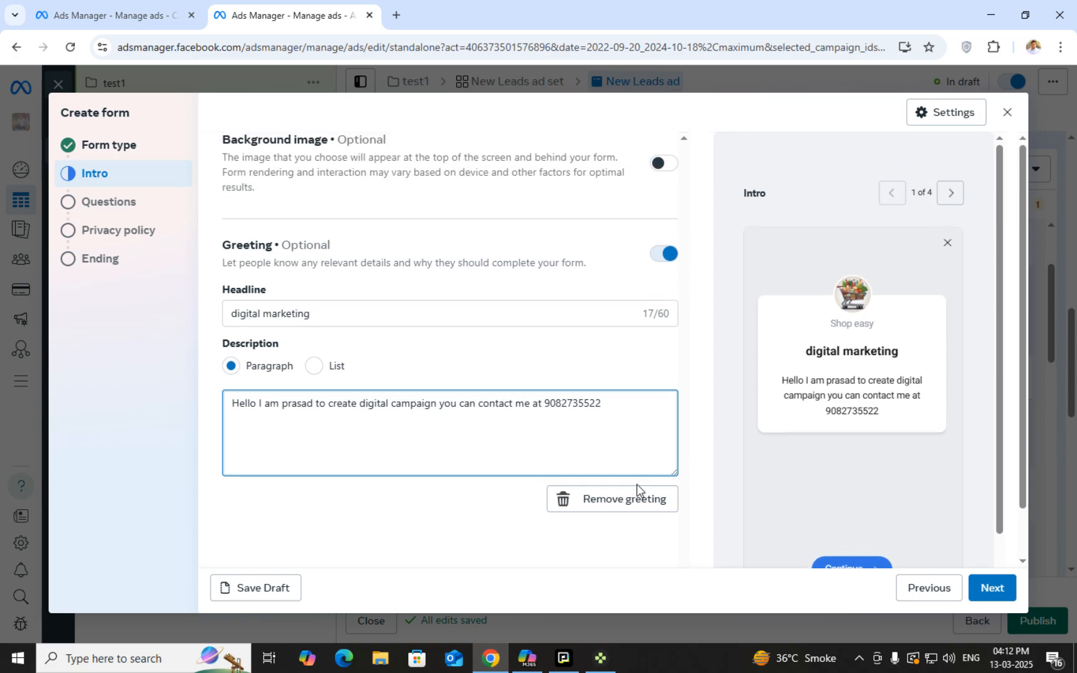
pyautogui.click(986, 587)
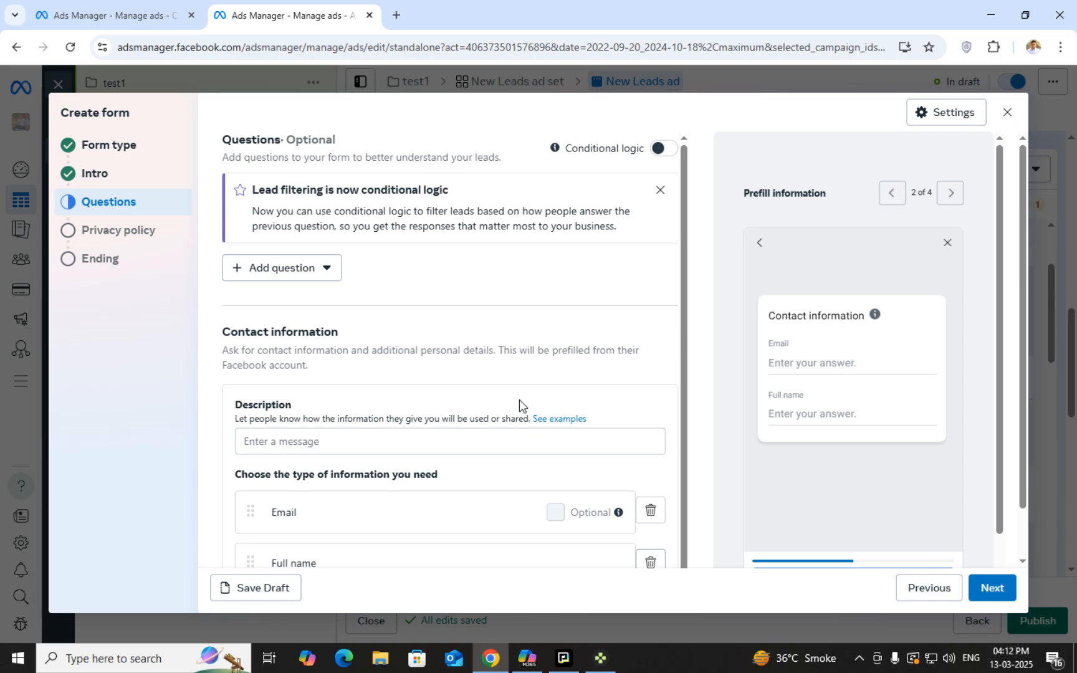
pyautogui.click(315, 268)
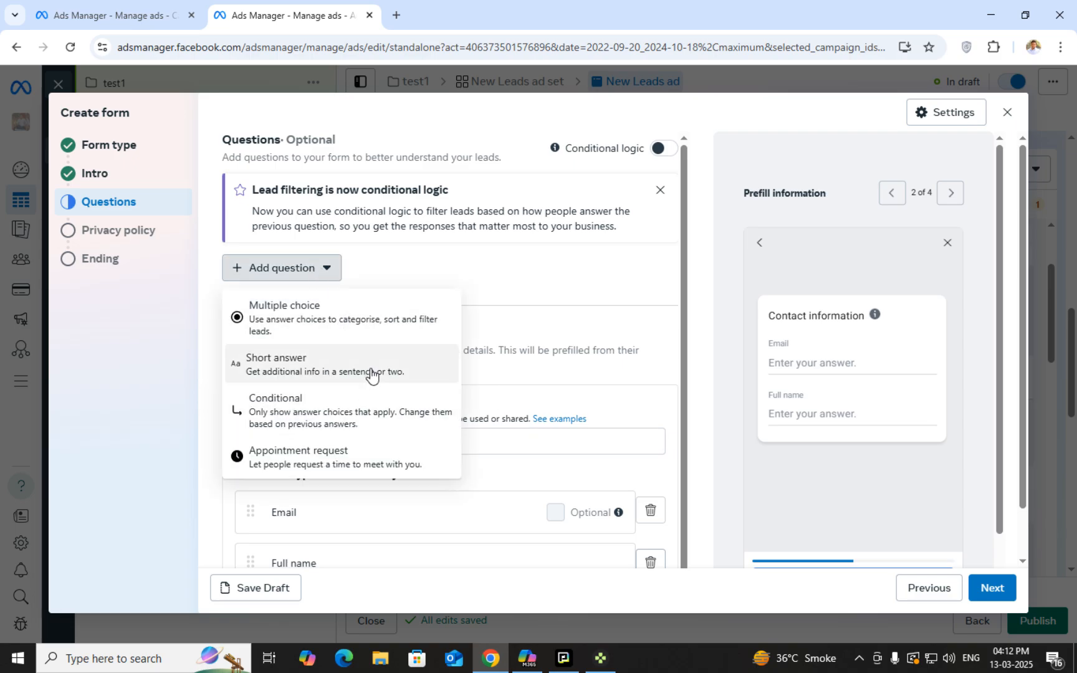
pyautogui.click(549, 269)
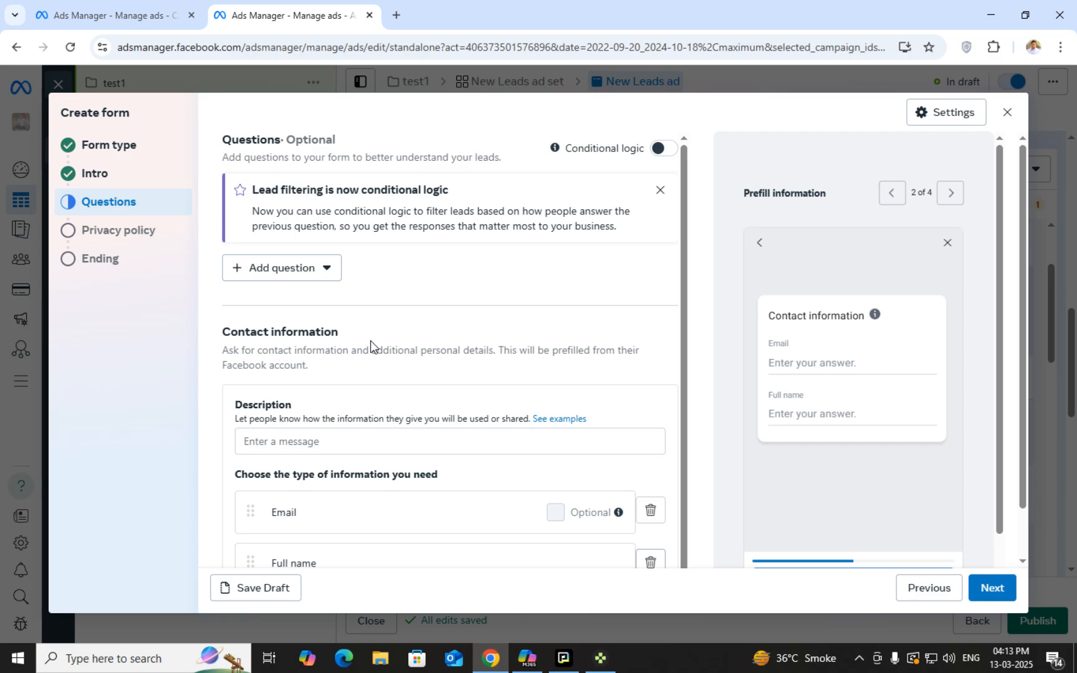
pyautogui.scroll(-1, 370, 339)
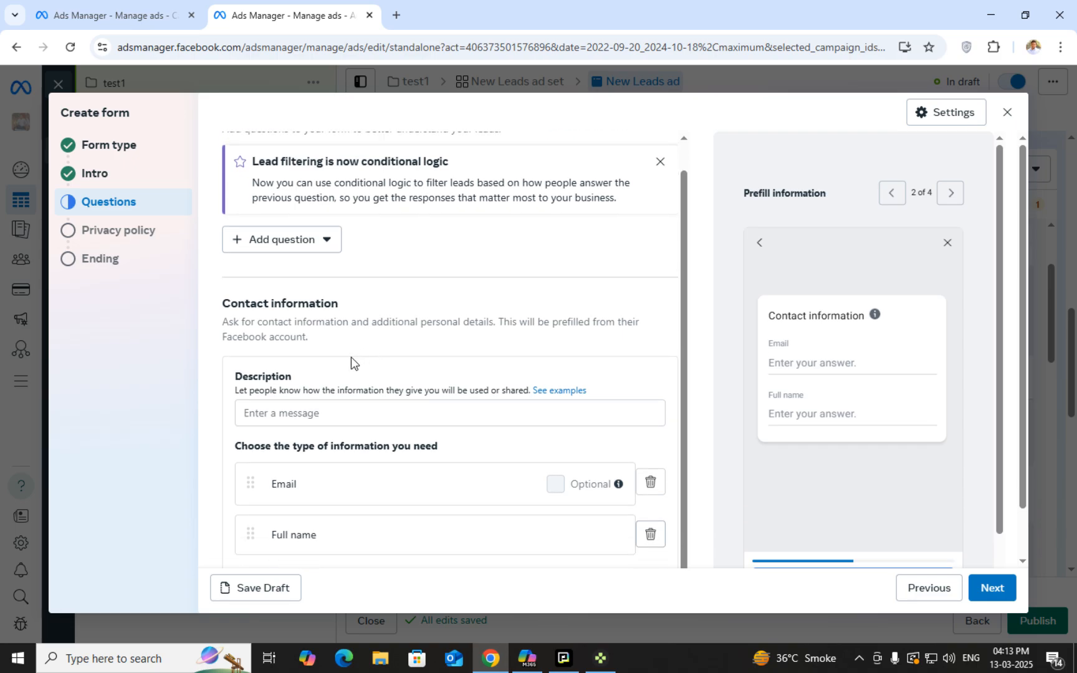
pyautogui.tripleClick(278, 334)
pyautogui.click(237, 319)
pyautogui.tripleClick(238, 318)
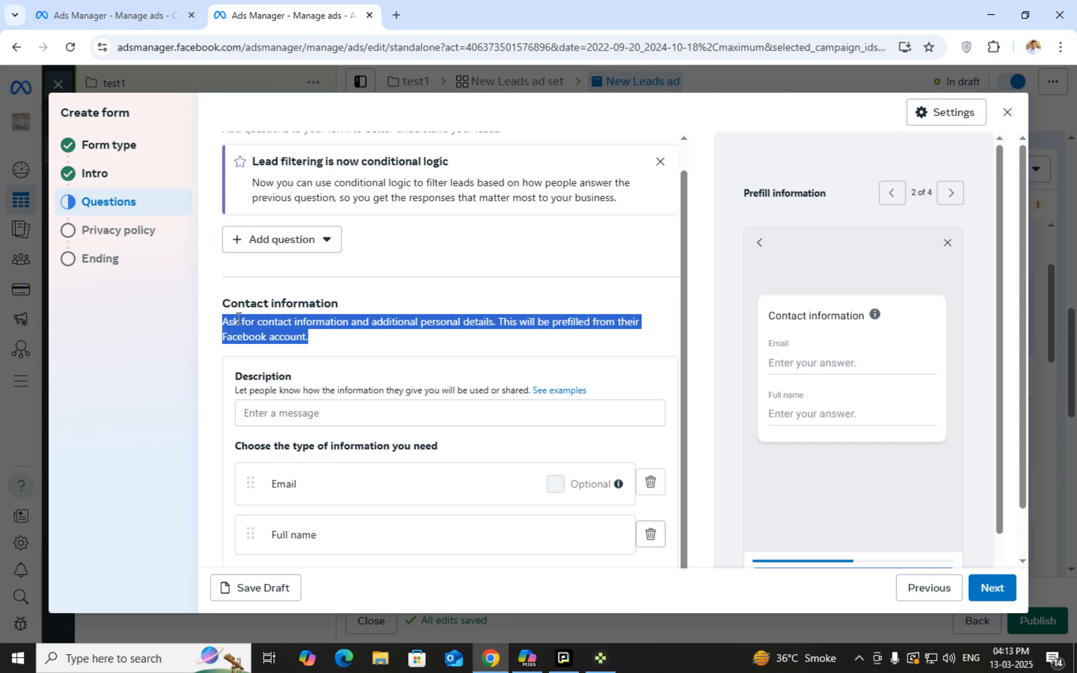
pyautogui.scroll(-1, 729, 202)
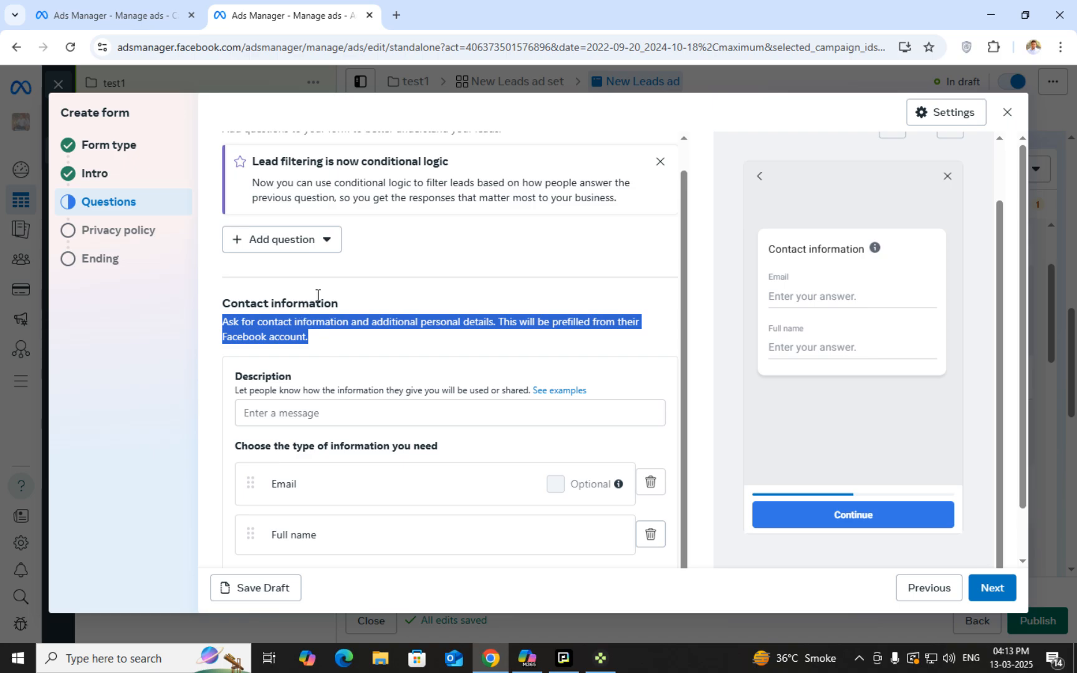
pyautogui.scroll(1, 350, 260)
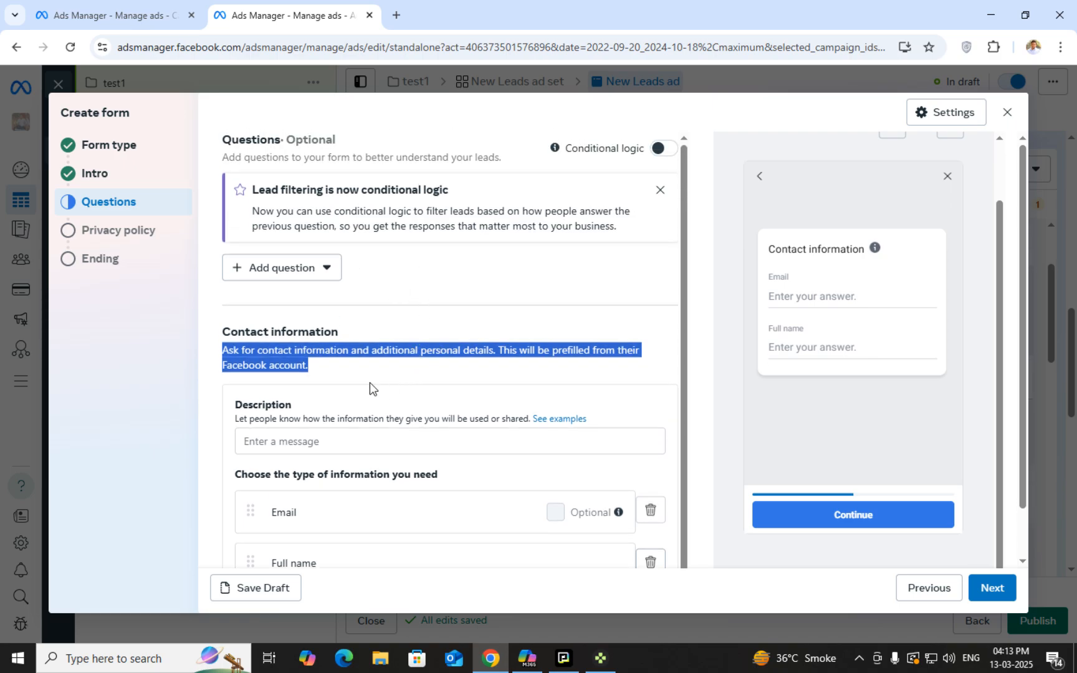
pyautogui.scroll(-1, 391, 390)
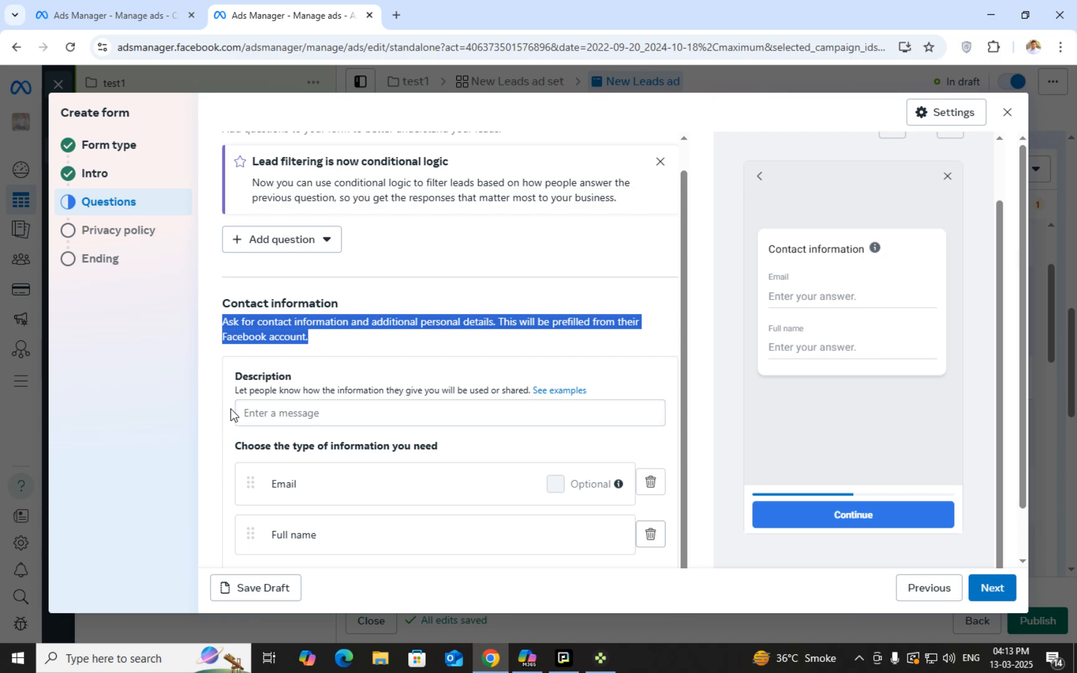
pyautogui.tripleClick(245, 391)
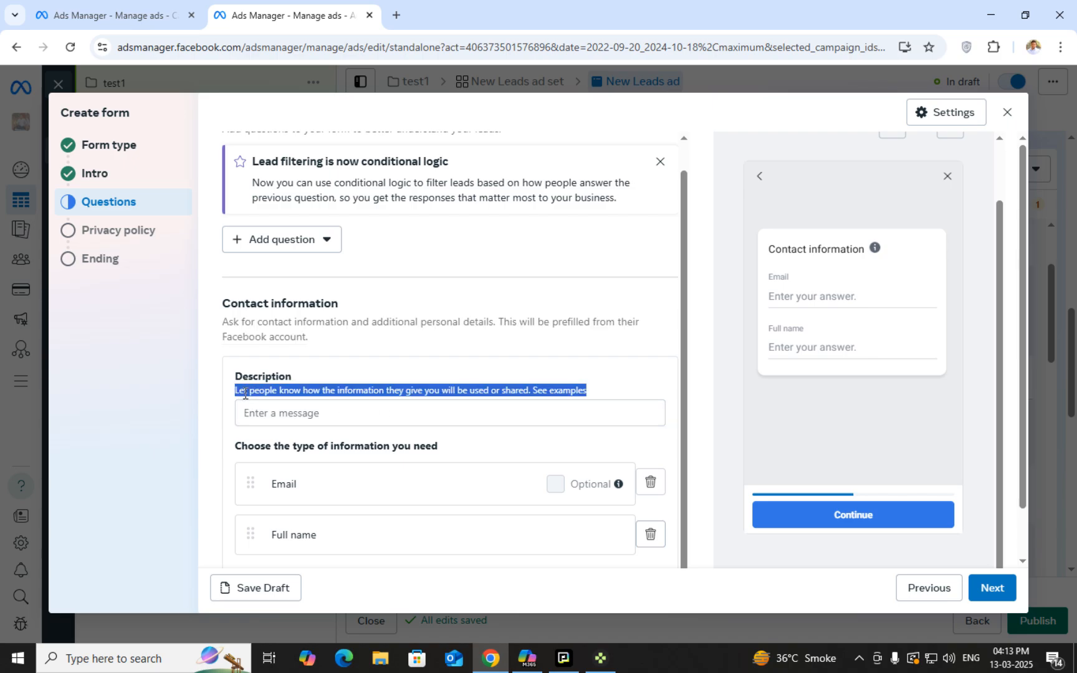
pyautogui.click(407, 362)
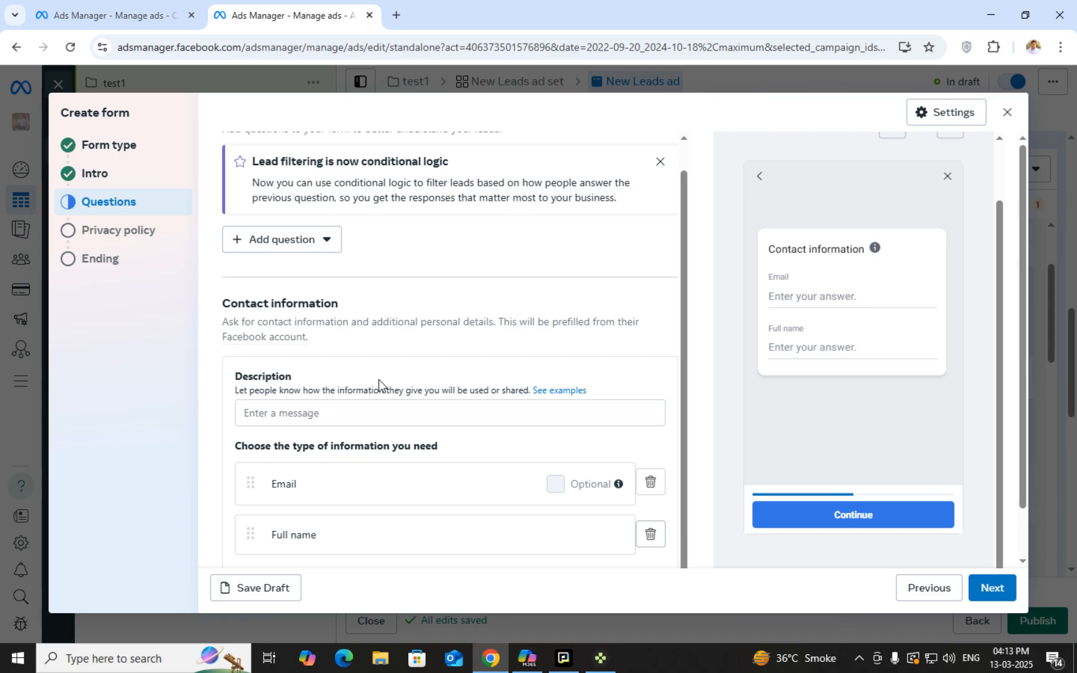
# Enter 'ALL THE DATA COLLECTED FROM YOU WILL BE SAFE WITH US' and check the preview
pyautogui.click(440, 409)
pyautogui.write('ALL THE ')
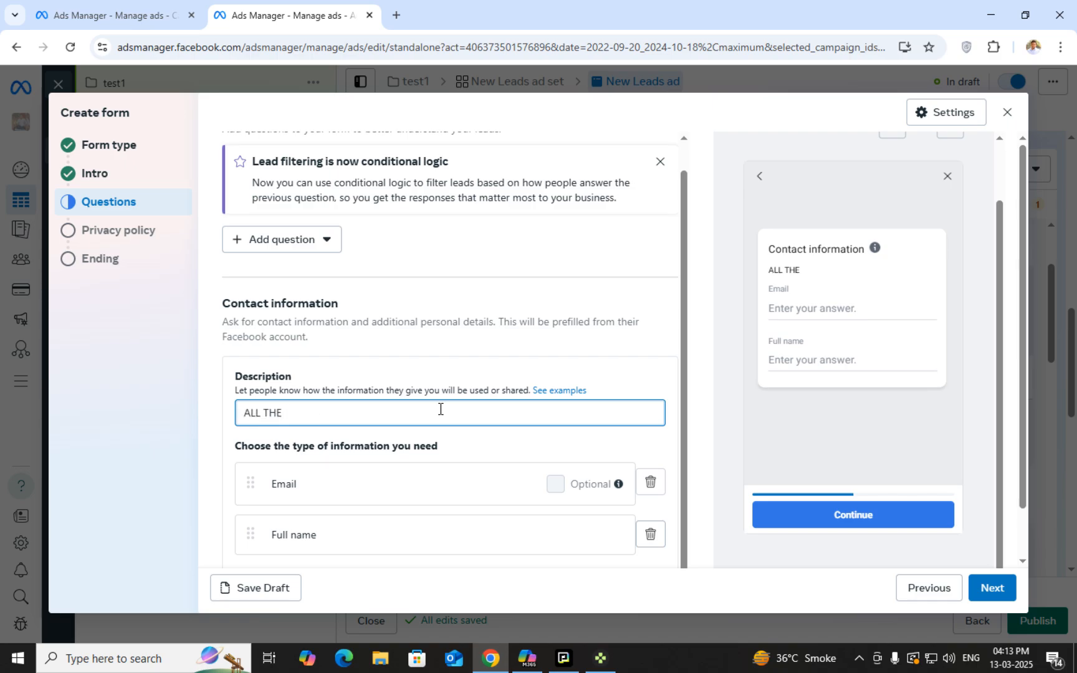
pyautogui.write('DATA COLLECTED FROM ')
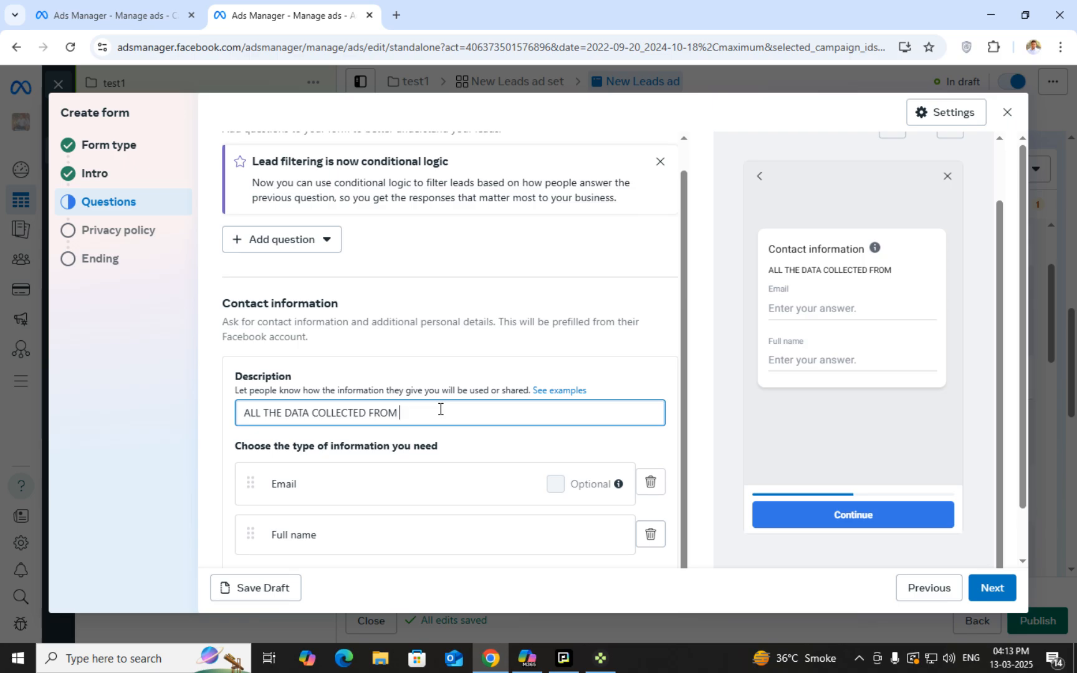
pyautogui.write('YOU WILL BE SAFE')
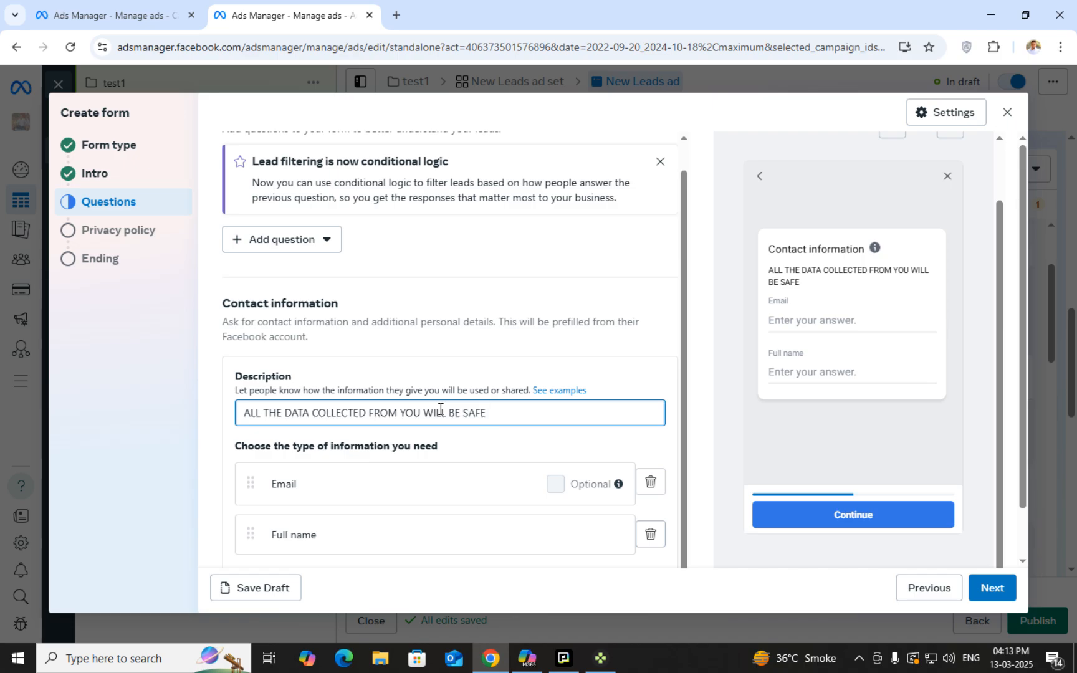
pyautogui.write(' WITH US.')
pyautogui.scroll(-1, 401, 555)
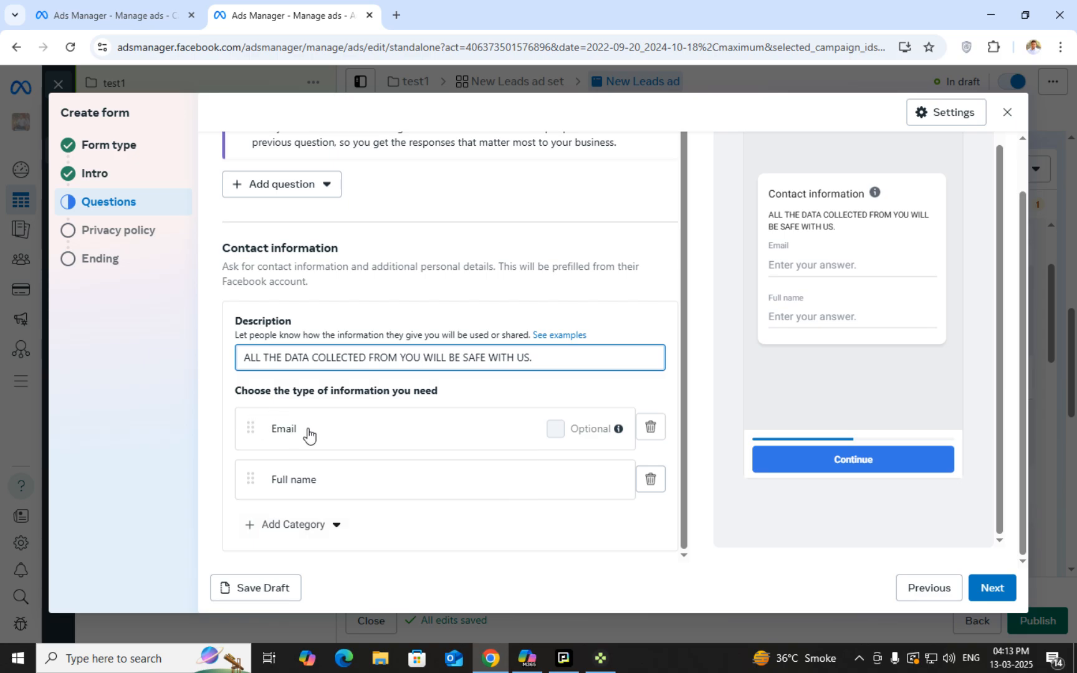
pyautogui.scroll(2, 778, 268)
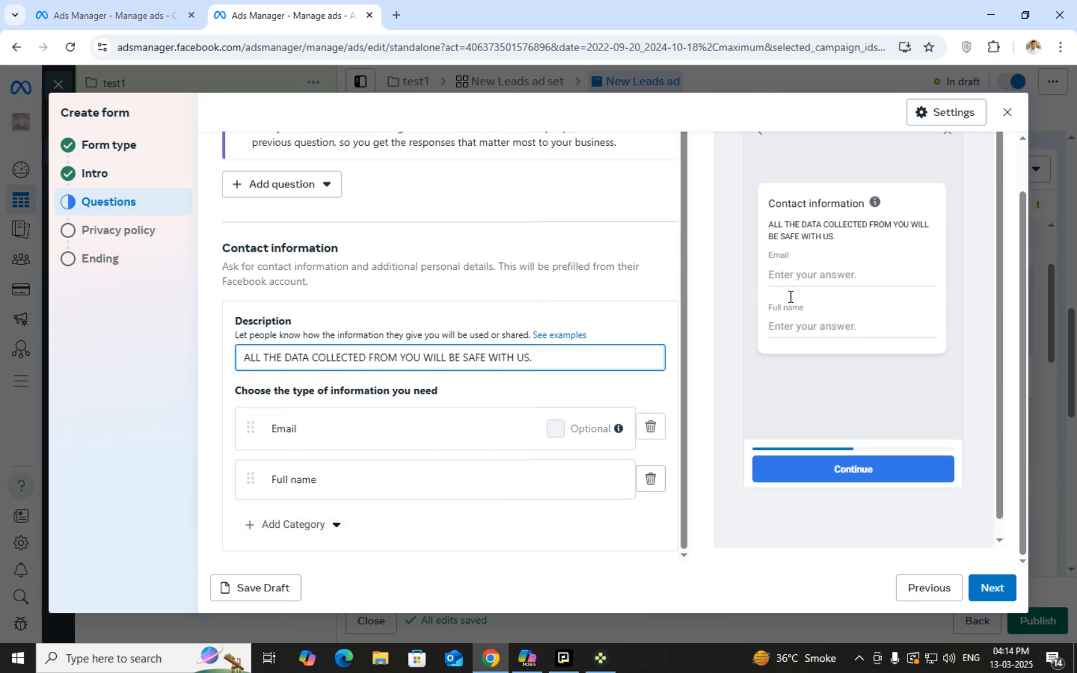
pyautogui.scroll(-1, 783, 415)
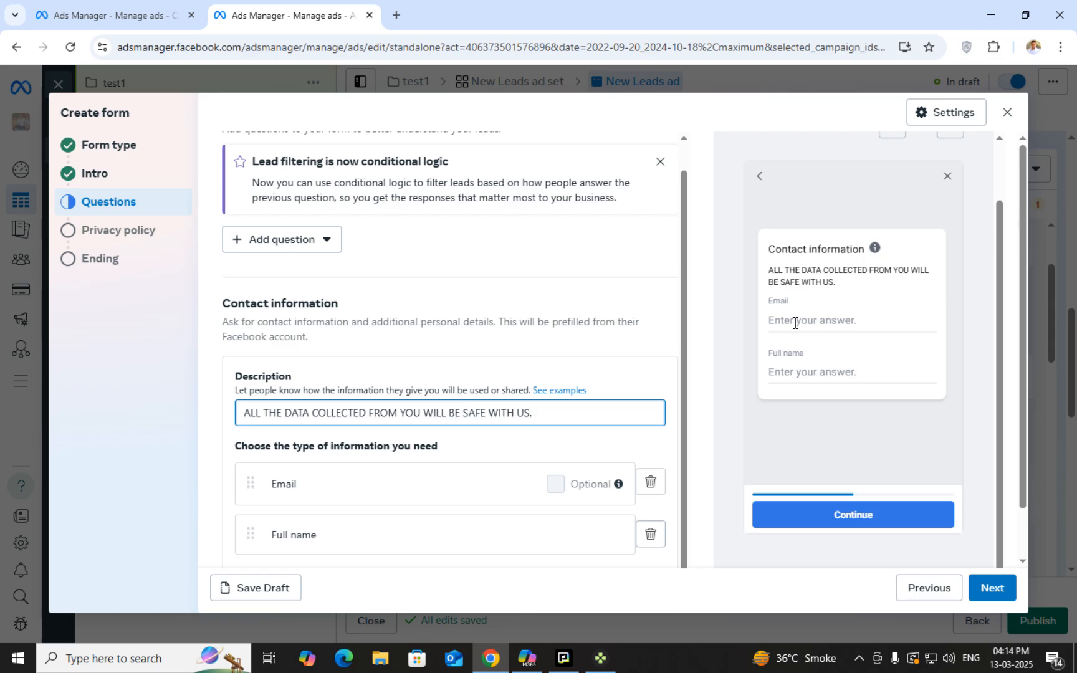
pyautogui.scroll(-1, 604, 511)
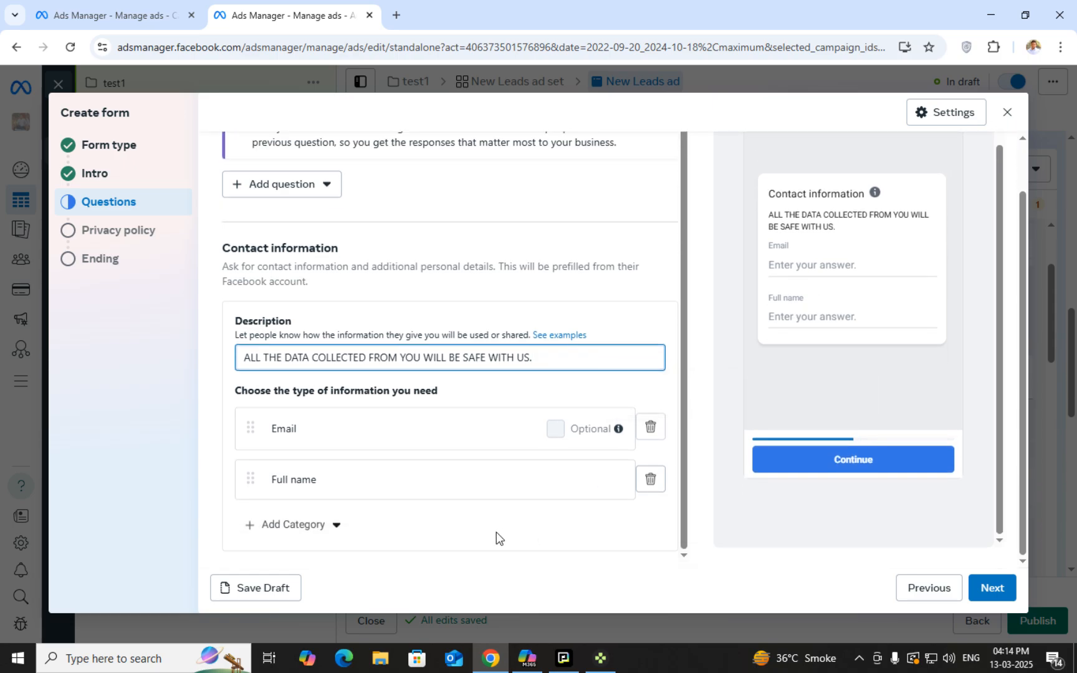
# Add Phone number, City and State fields to the contact information questions
pyautogui.click(290, 525)
pyautogui.moveTo(324, 387)
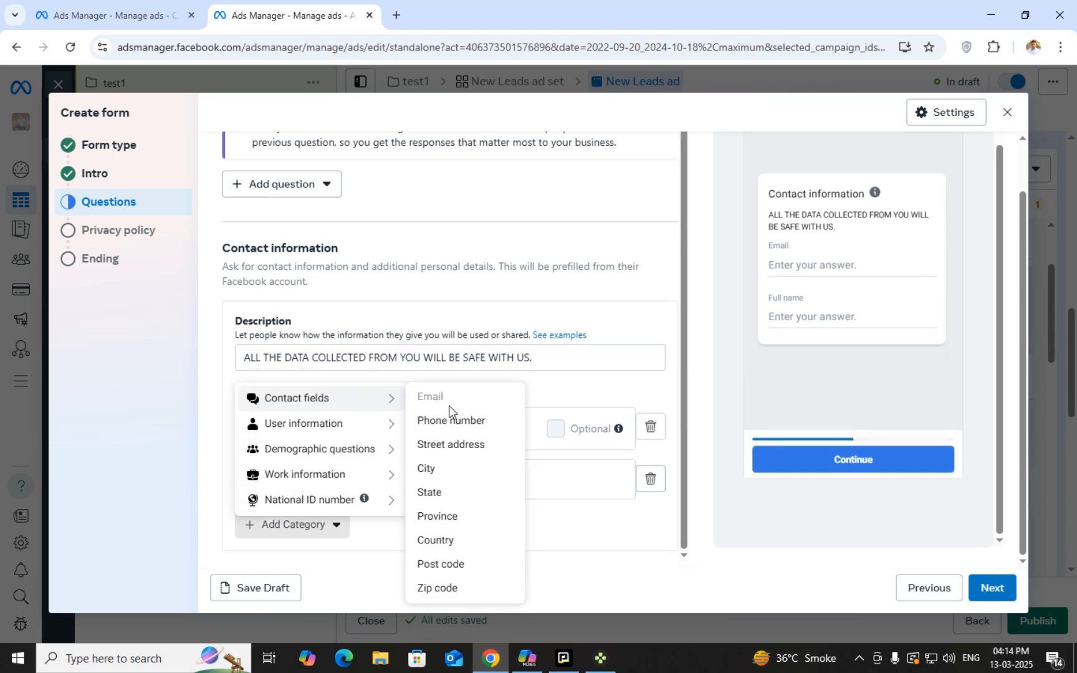
pyautogui.click(454, 421)
pyautogui.scroll(-1, 430, 480)
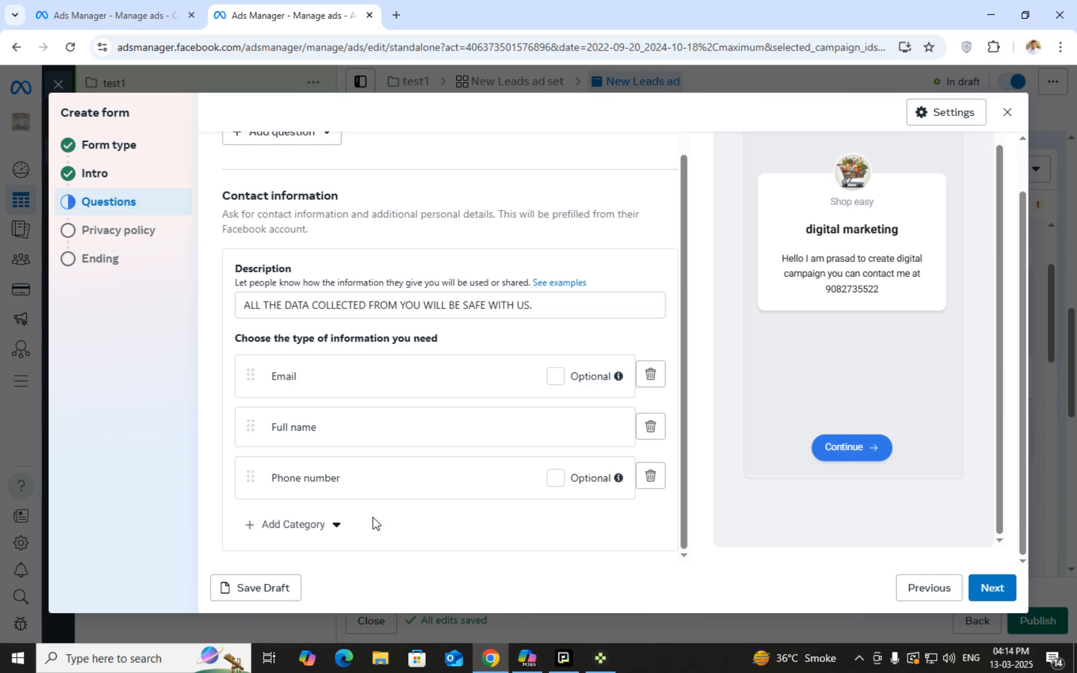
pyautogui.click(315, 528)
pyautogui.moveTo(347, 404)
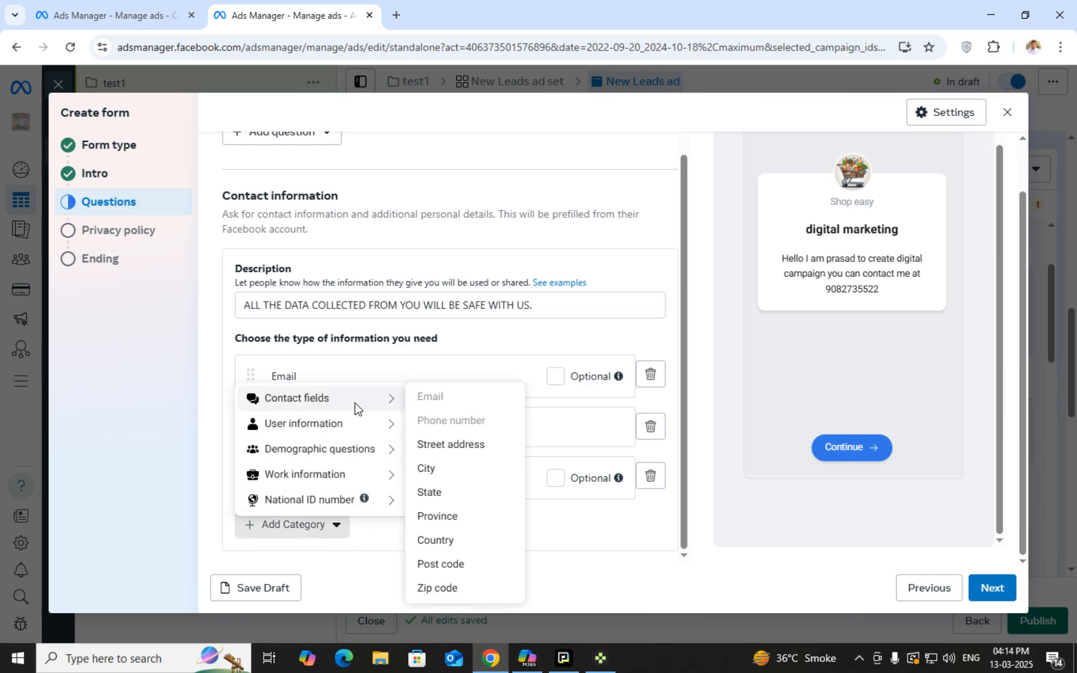
pyautogui.click(430, 469)
pyautogui.scroll(-1, 420, 512)
pyautogui.click(311, 530)
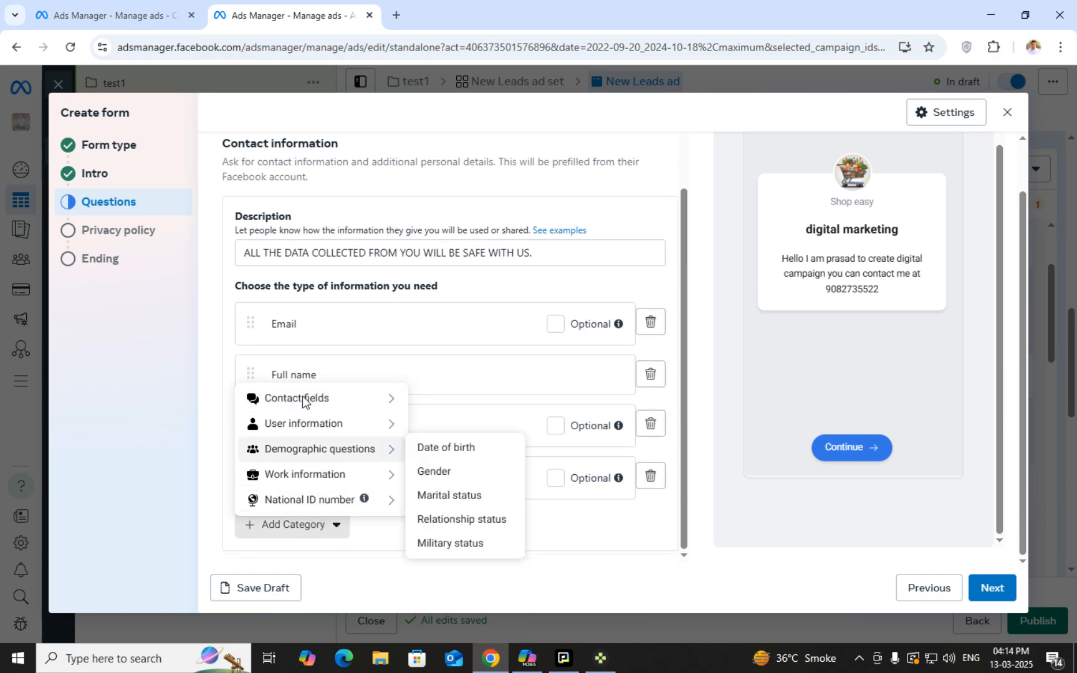
pyautogui.moveTo(346, 399)
pyautogui.click(429, 496)
# Add Country, Street address and Post code fields to the form as well
pyautogui.scroll(-1, 426, 504)
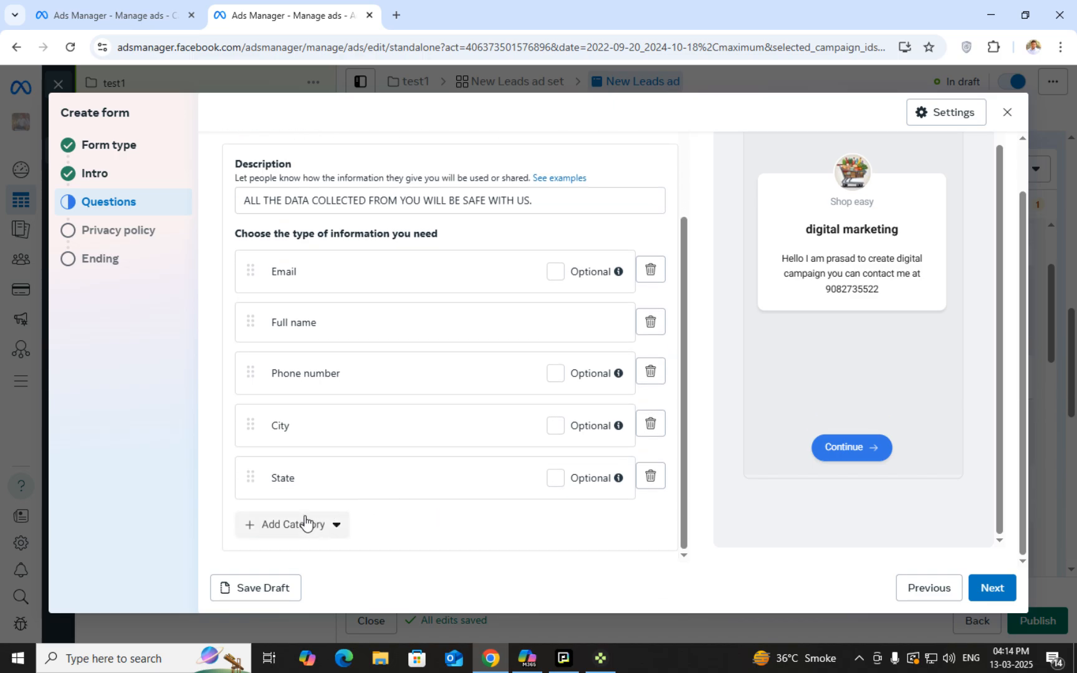
pyautogui.click(294, 526)
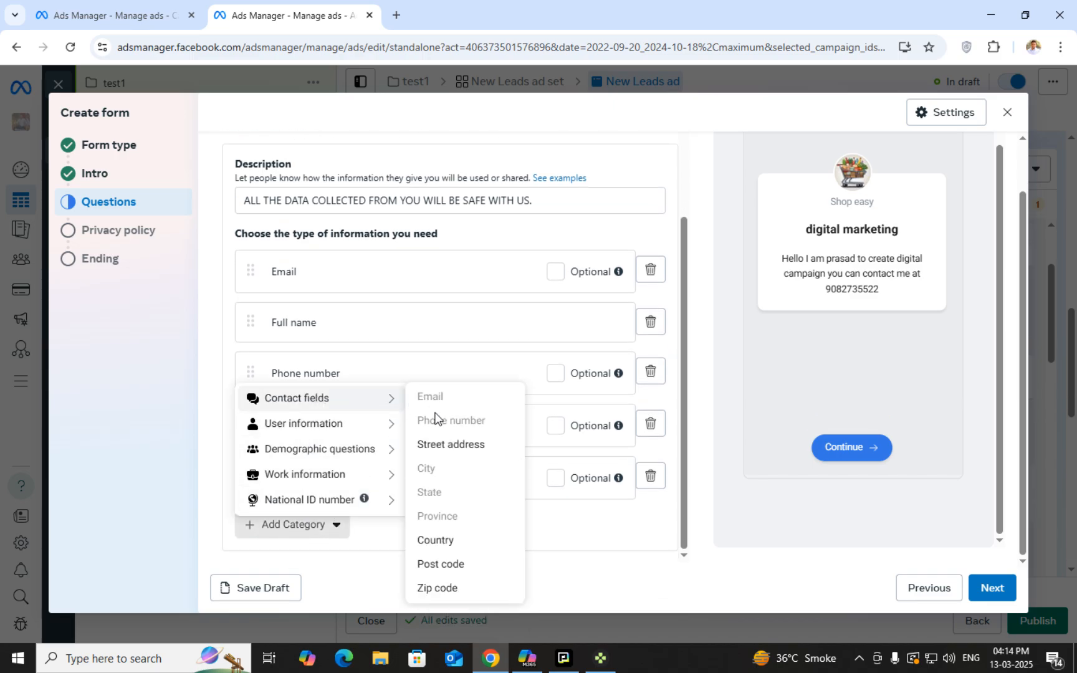
pyautogui.click(436, 541)
pyautogui.scroll(-3, 306, 526)
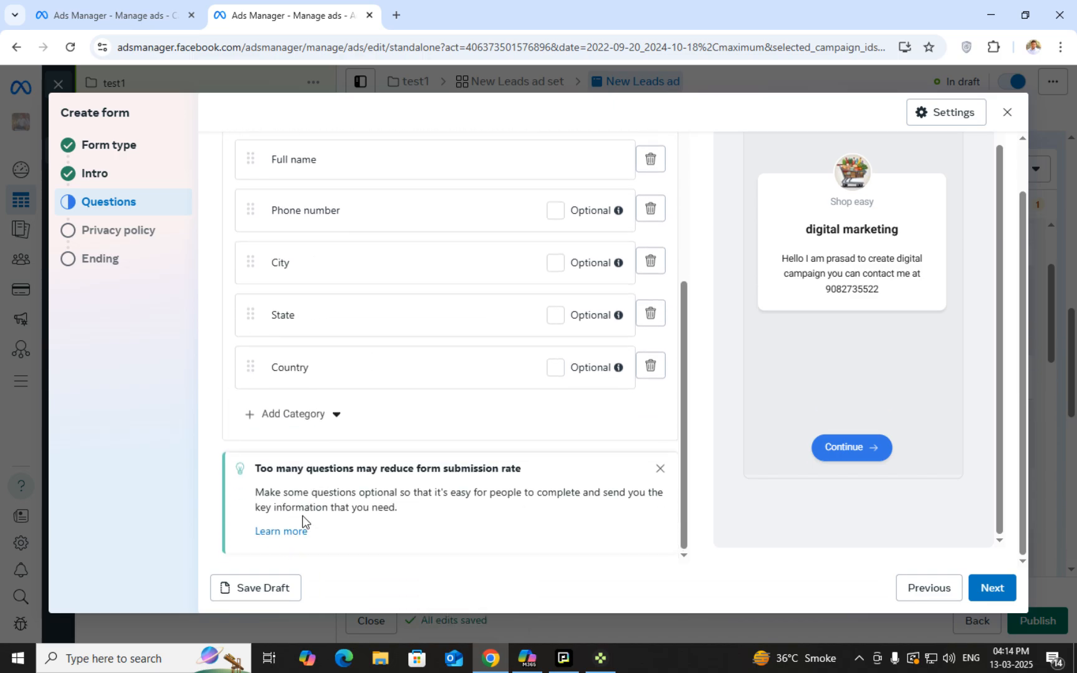
pyautogui.click(305, 416)
pyautogui.moveTo(309, 286)
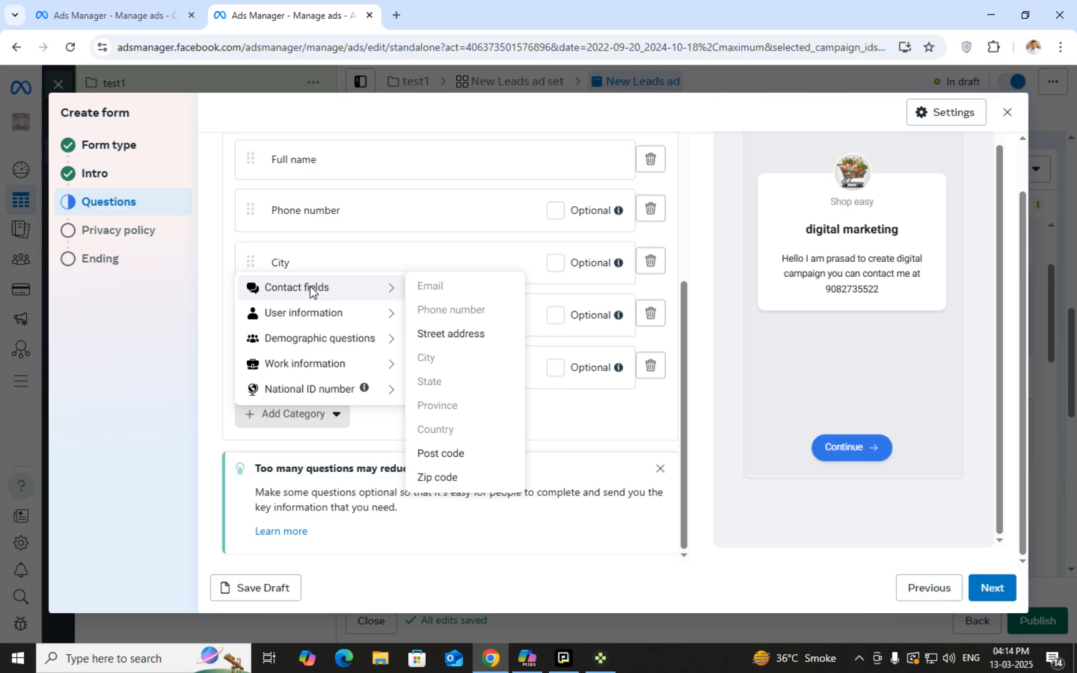
pyautogui.click(466, 336)
pyautogui.click(303, 466)
pyautogui.moveTo(324, 345)
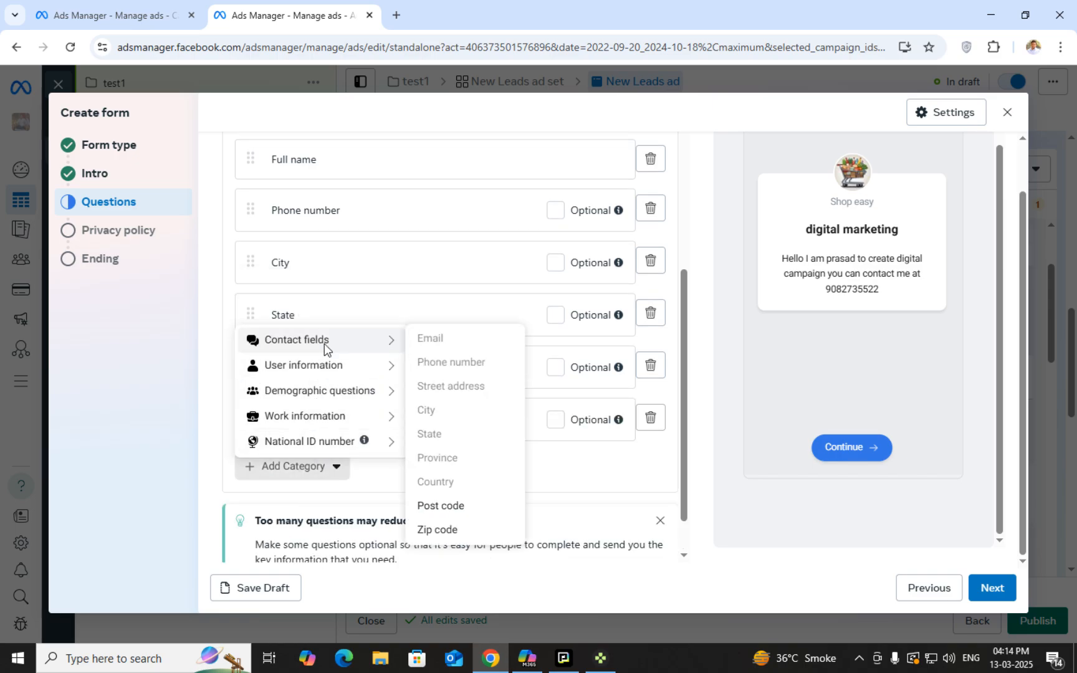
pyautogui.click(428, 506)
# Browse the field categories and read the tip warning that too many questions lowers submissions
pyautogui.click(292, 519)
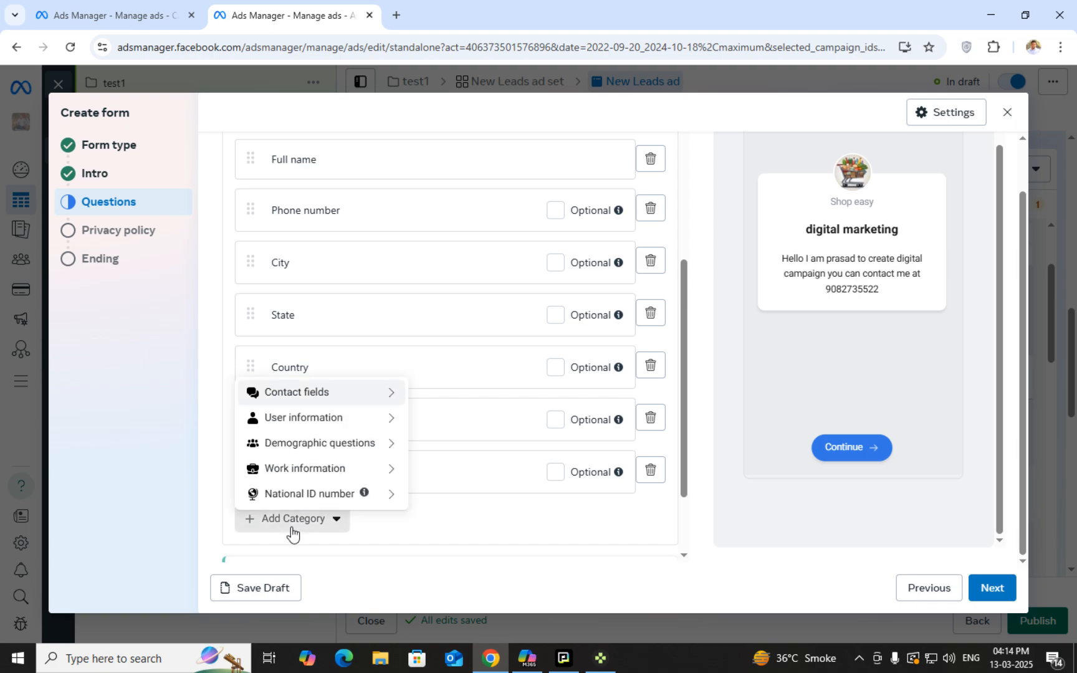
pyautogui.moveTo(334, 439)
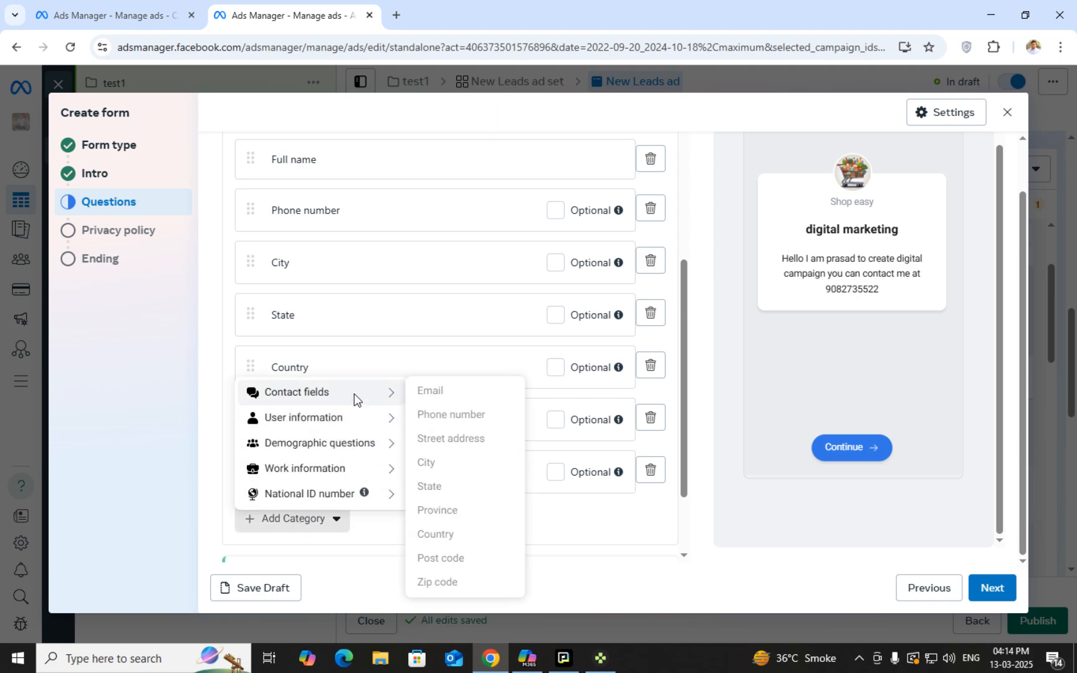
pyautogui.moveTo(362, 398)
pyautogui.moveTo(337, 417)
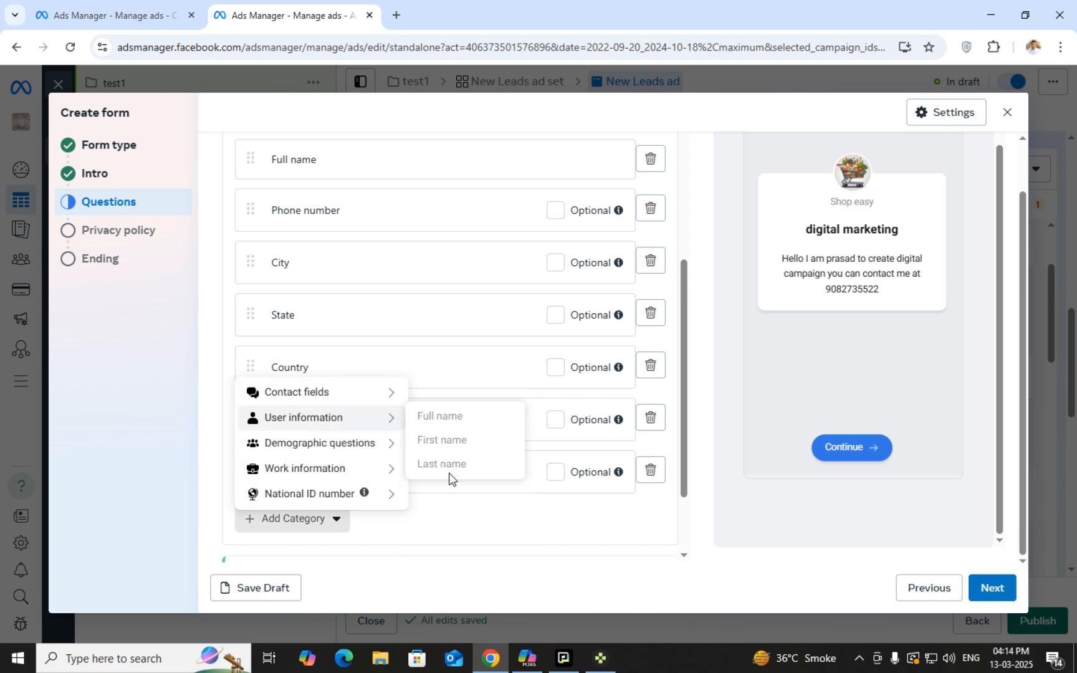
pyautogui.scroll(-1, 547, 512)
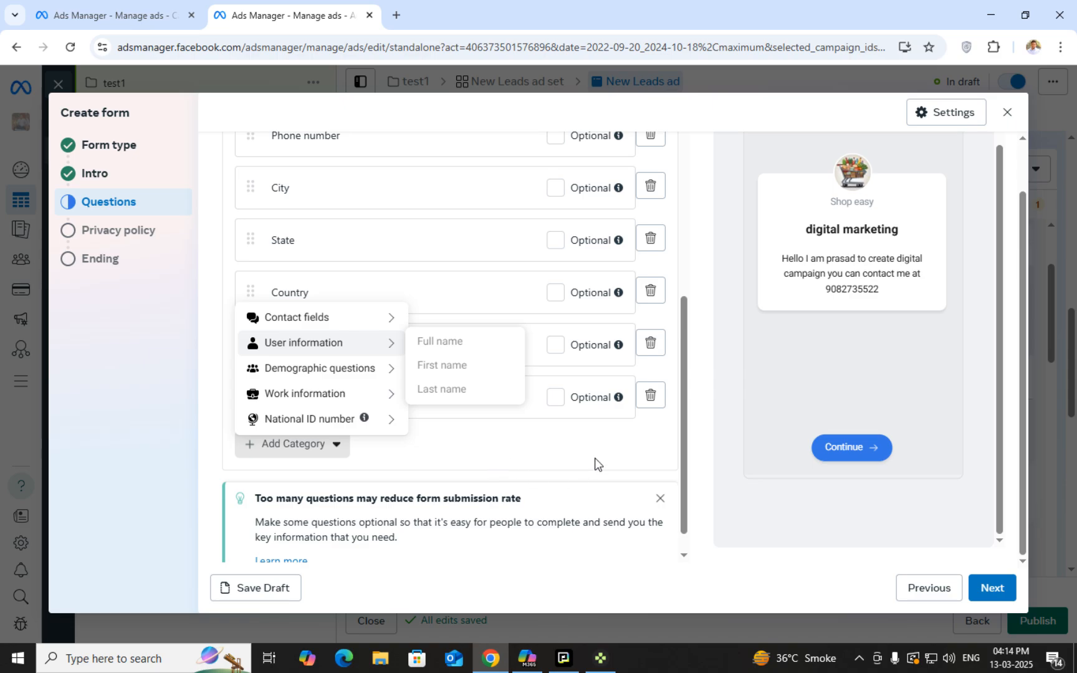
pyautogui.scroll(-1, 623, 474)
pyautogui.scroll(3, 628, 473)
pyautogui.scroll(3, 641, 448)
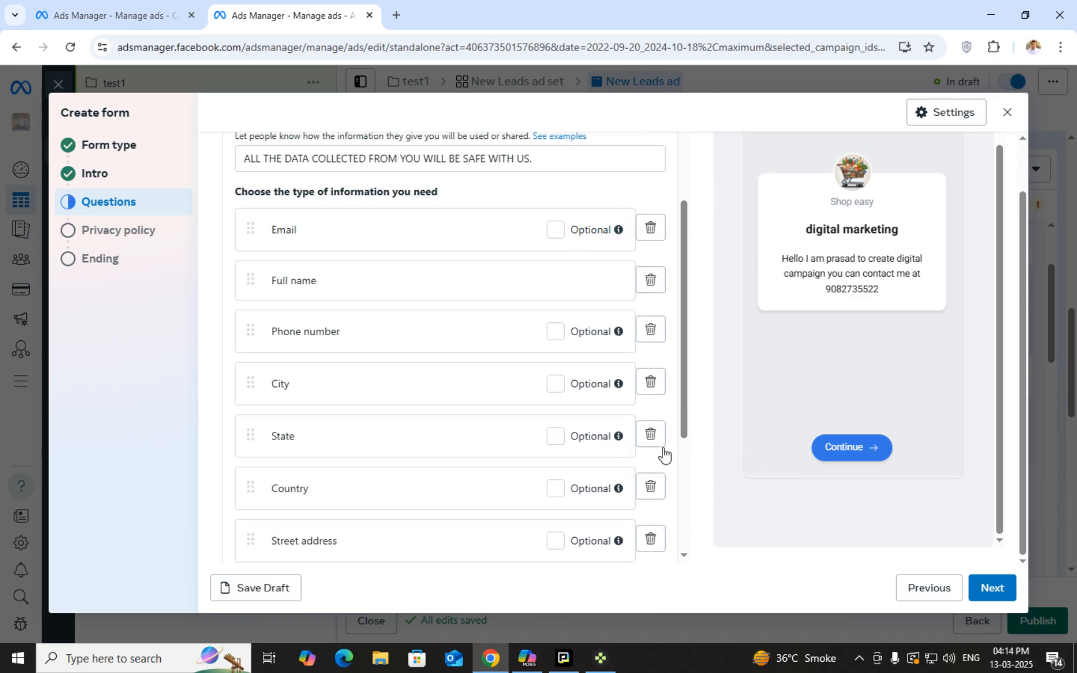
pyautogui.scroll(-5, 464, 433)
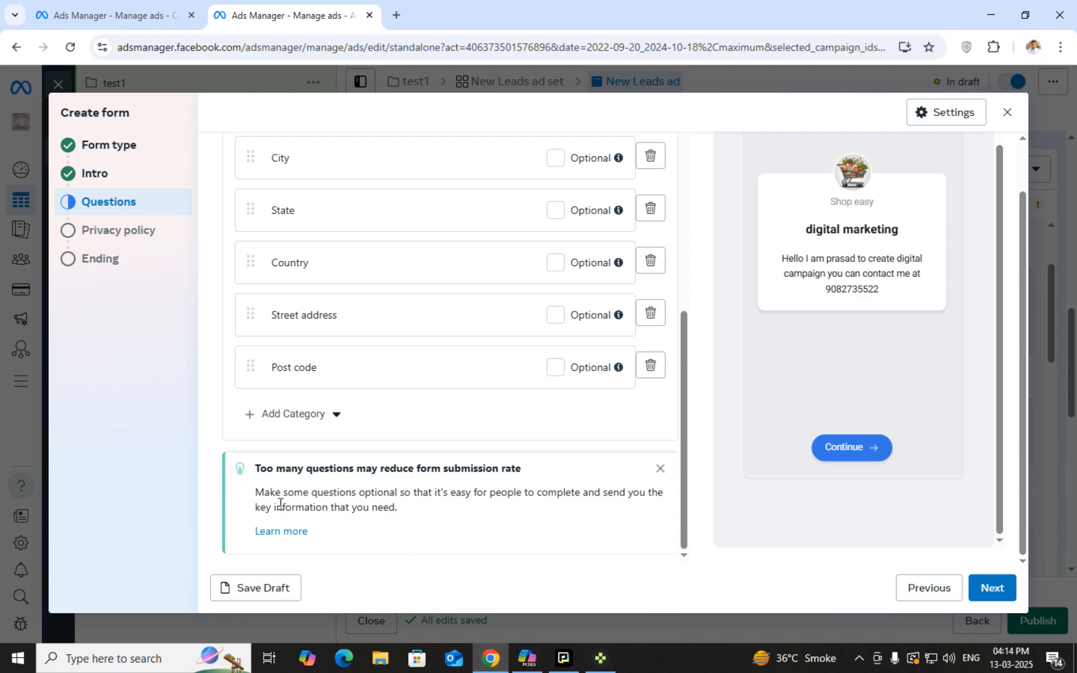
pyautogui.moveTo(253, 470); pyautogui.dragTo(567, 486)
pyautogui.click(583, 474)
pyautogui.moveTo(258, 468); pyautogui.dragTo(526, 468)
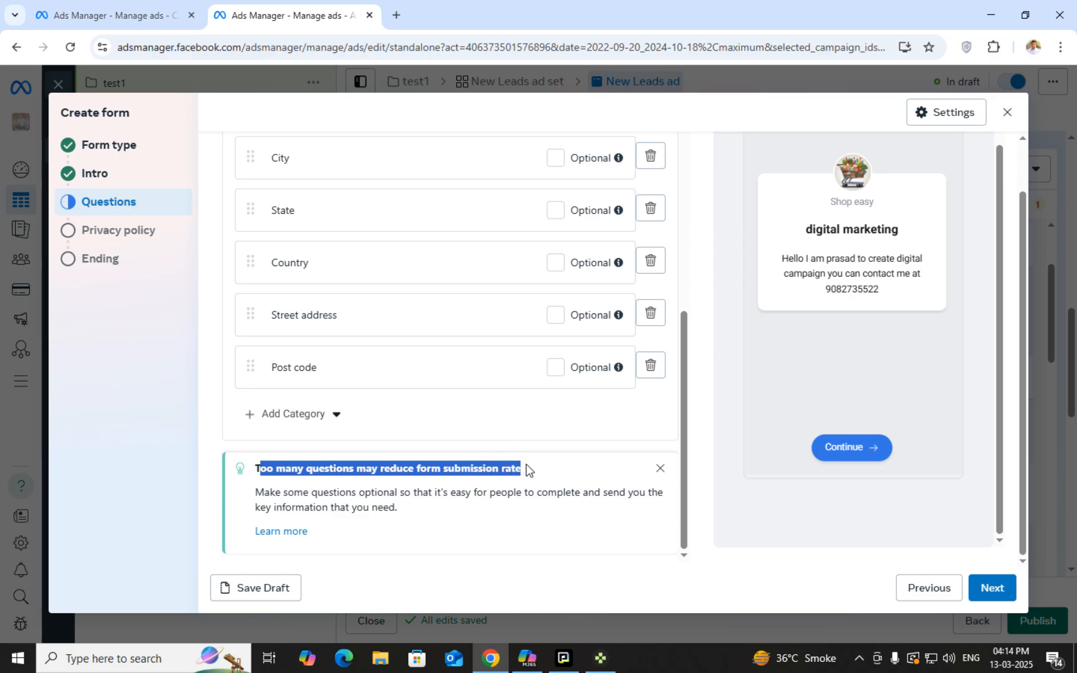
pyautogui.click(528, 472)
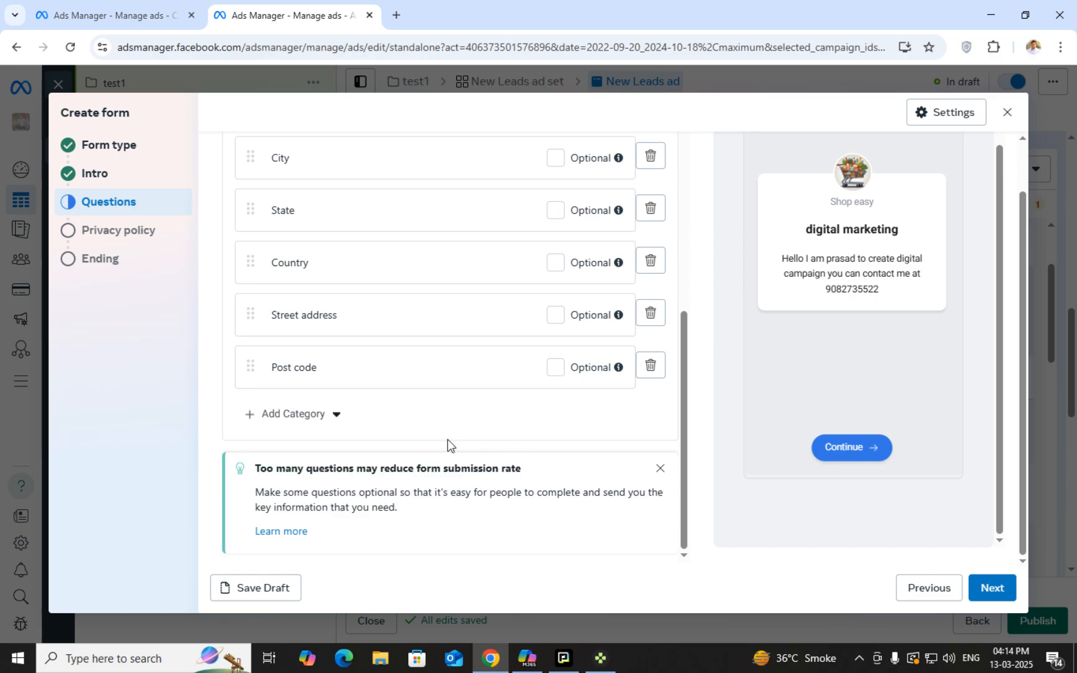
# Delete the Post code question from the form
pyautogui.scroll(5, 459, 418)
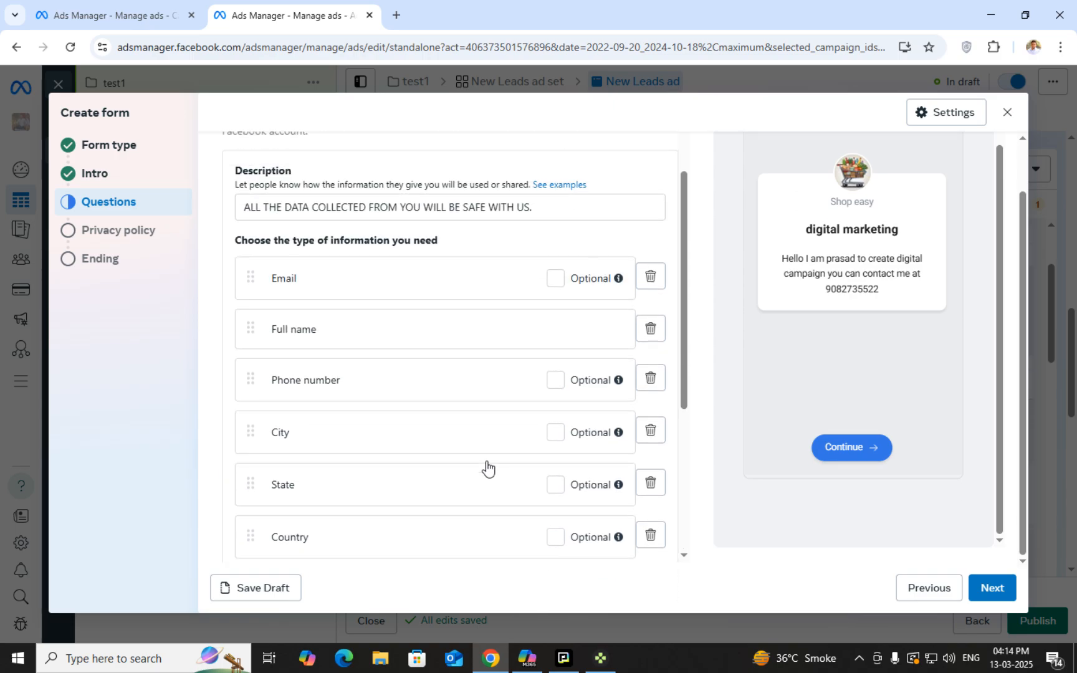
pyautogui.scroll(-3, 521, 478)
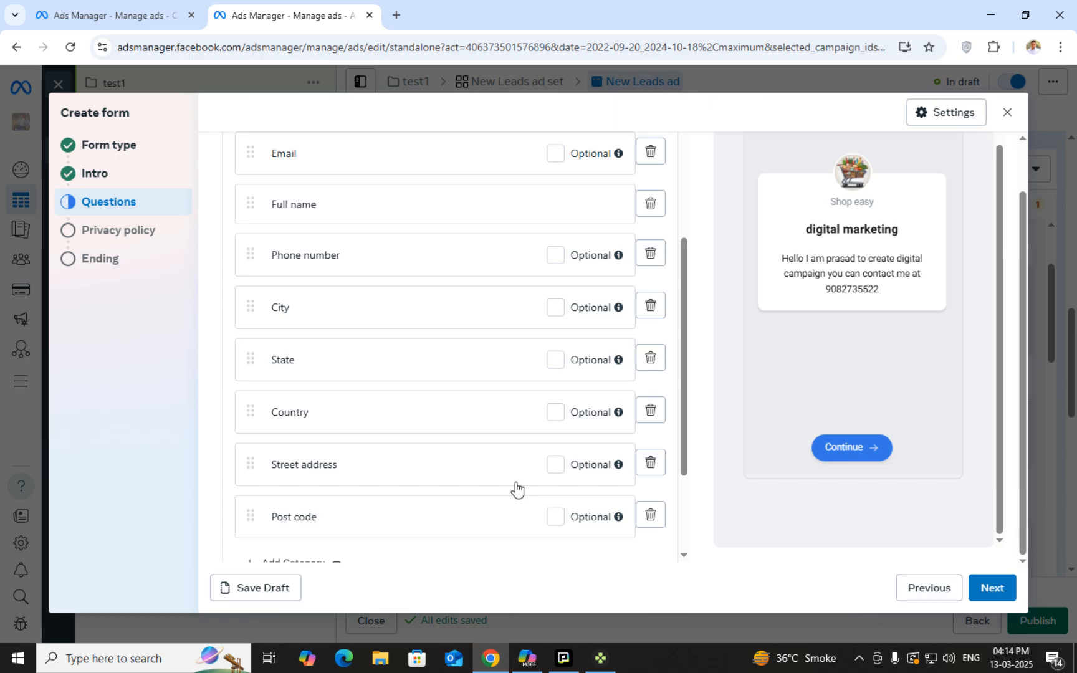
pyautogui.scroll(3, 504, 493)
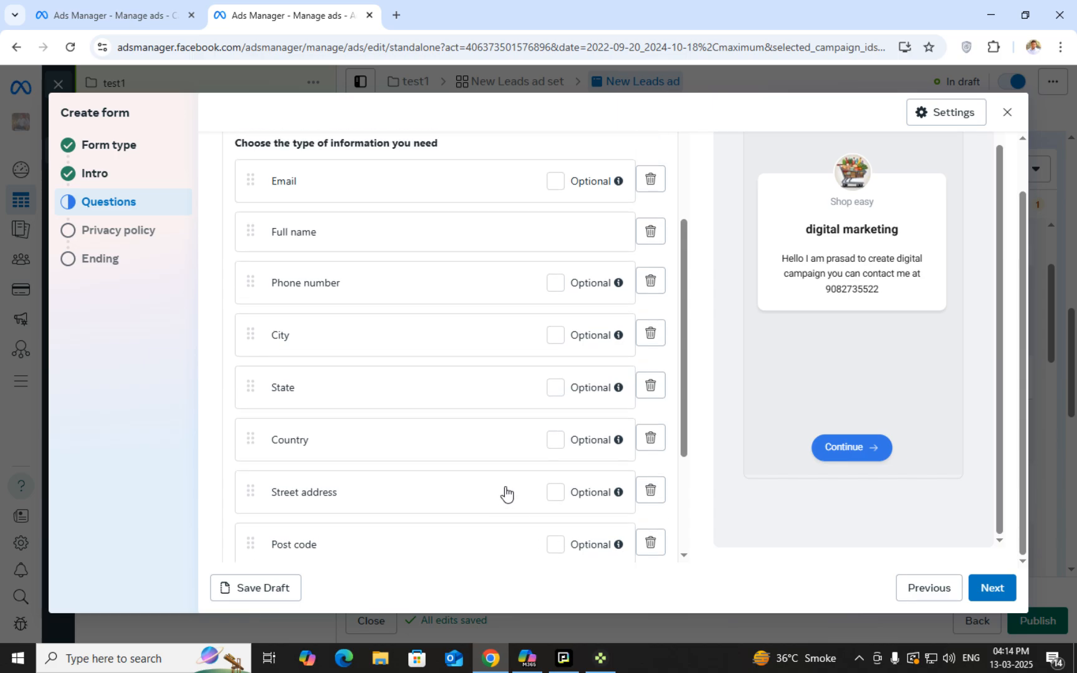
pyautogui.scroll(-5, 651, 473)
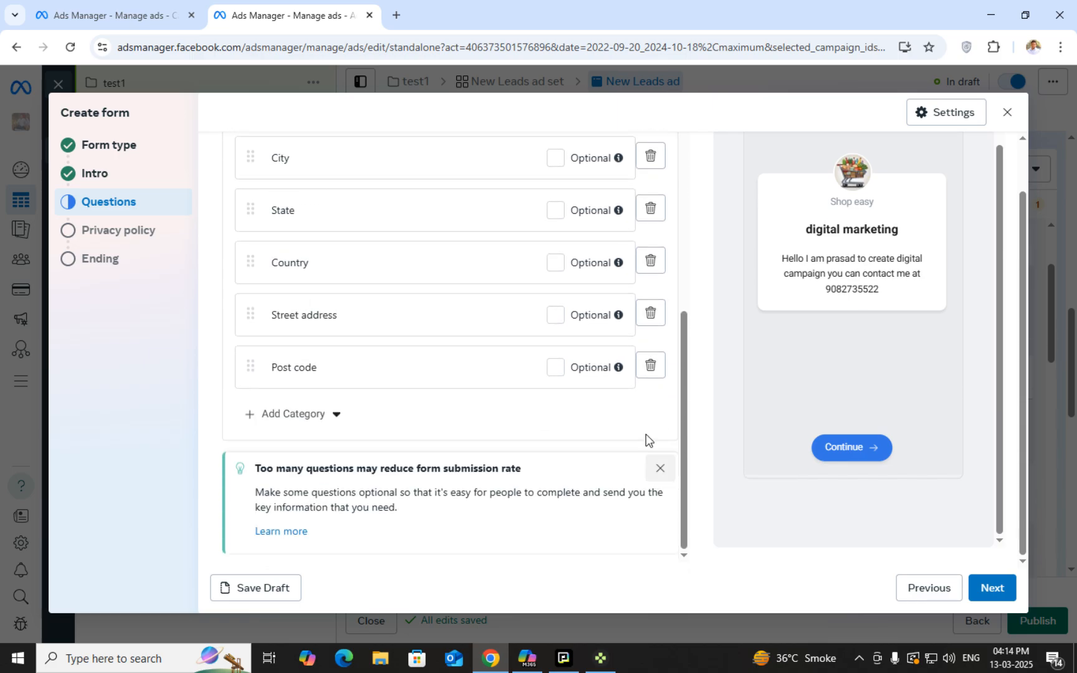
pyautogui.scroll(1, 644, 440)
pyautogui.click(653, 440)
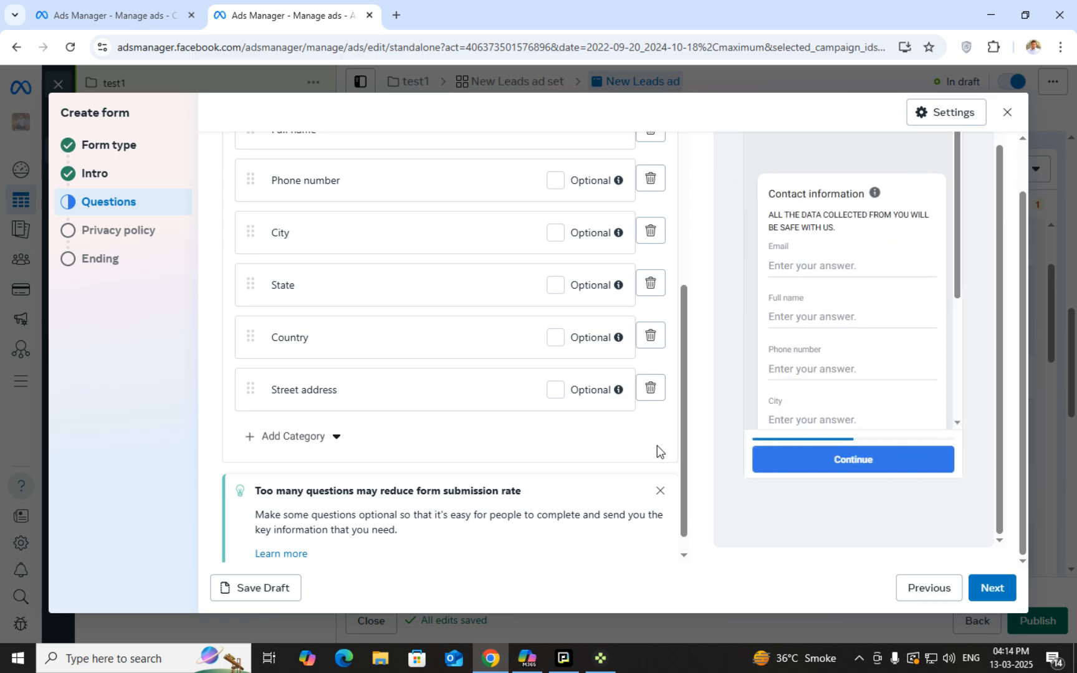
# Delete the Street address, Country and State questions, keeping Email required
pyautogui.scroll(1, 653, 439)
pyautogui.click(651, 464)
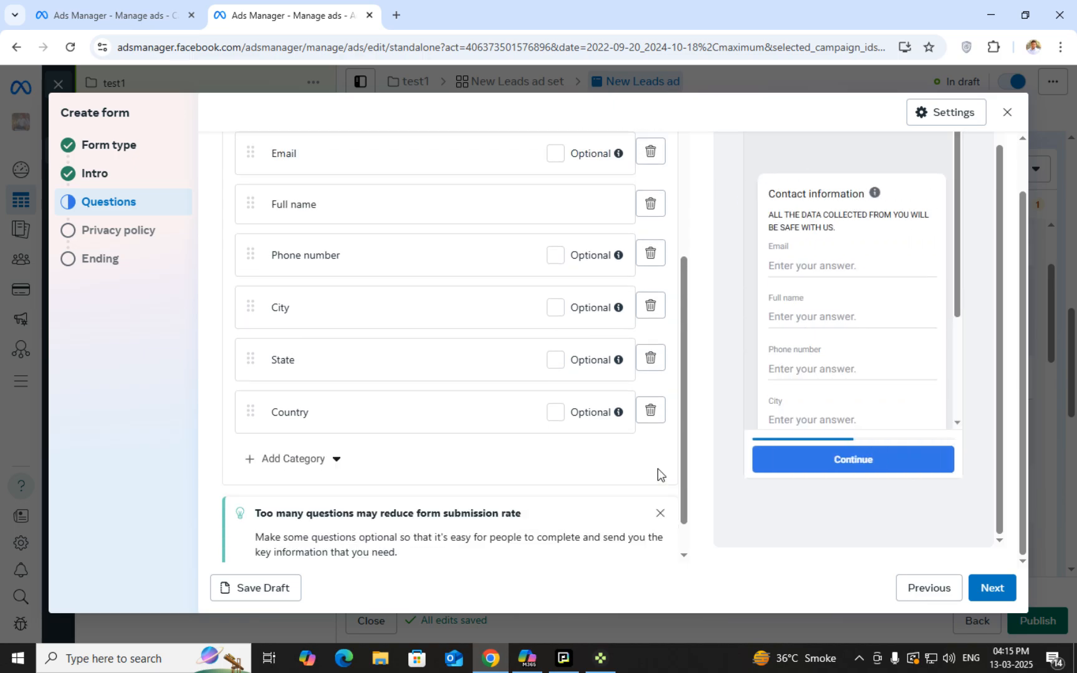
pyautogui.click(654, 424)
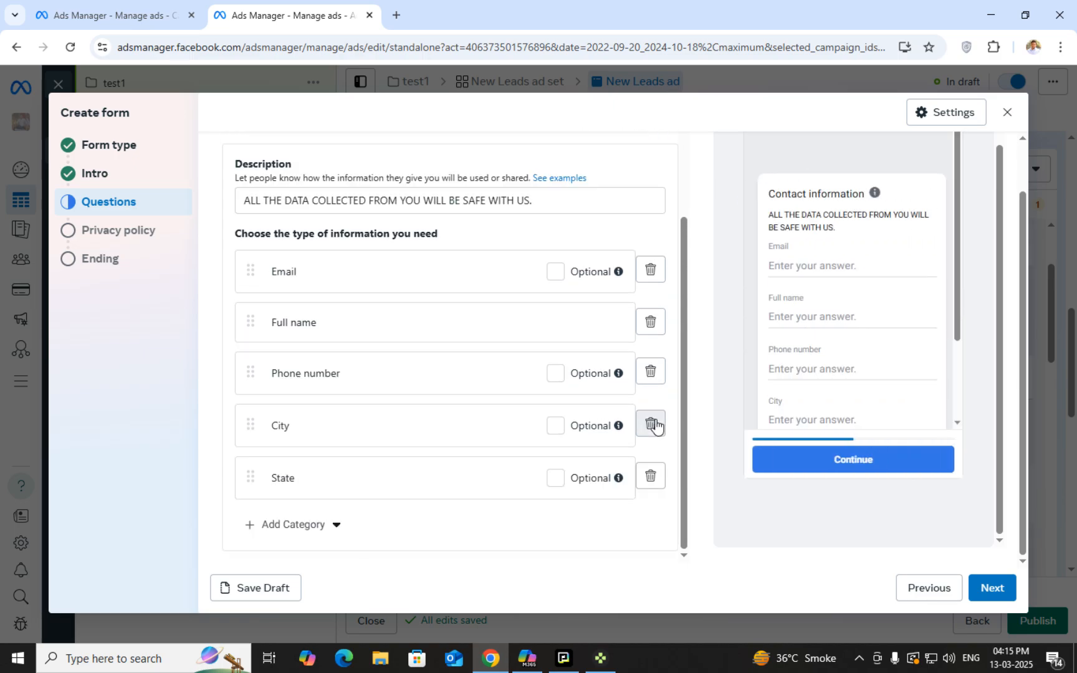
pyautogui.click(651, 477)
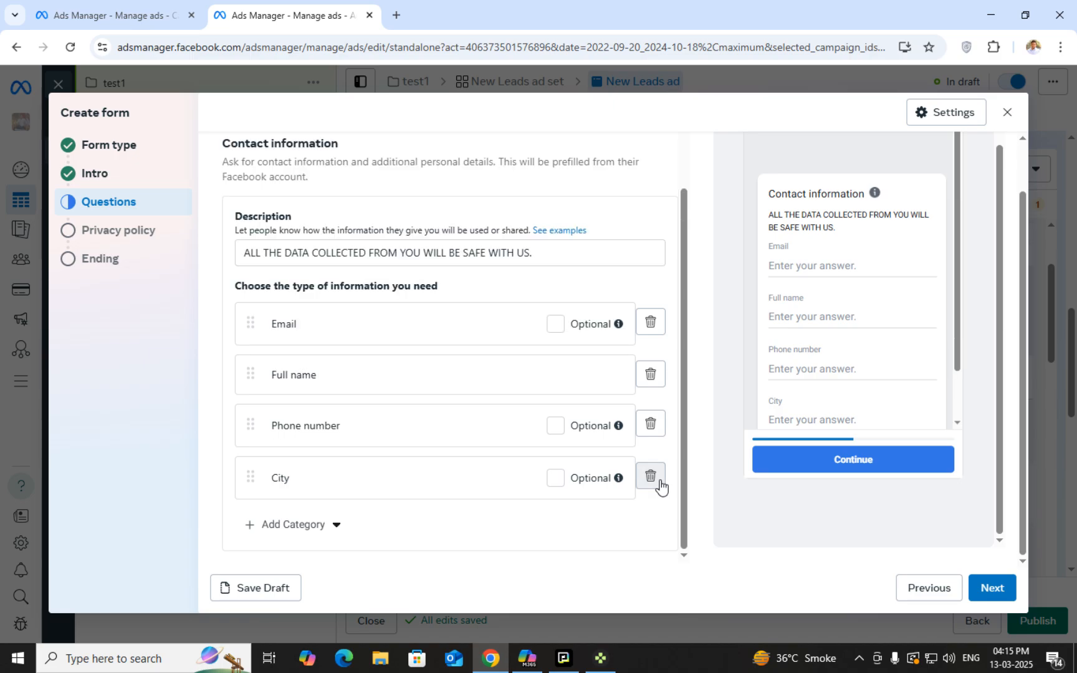
pyautogui.scroll(-1, 897, 329)
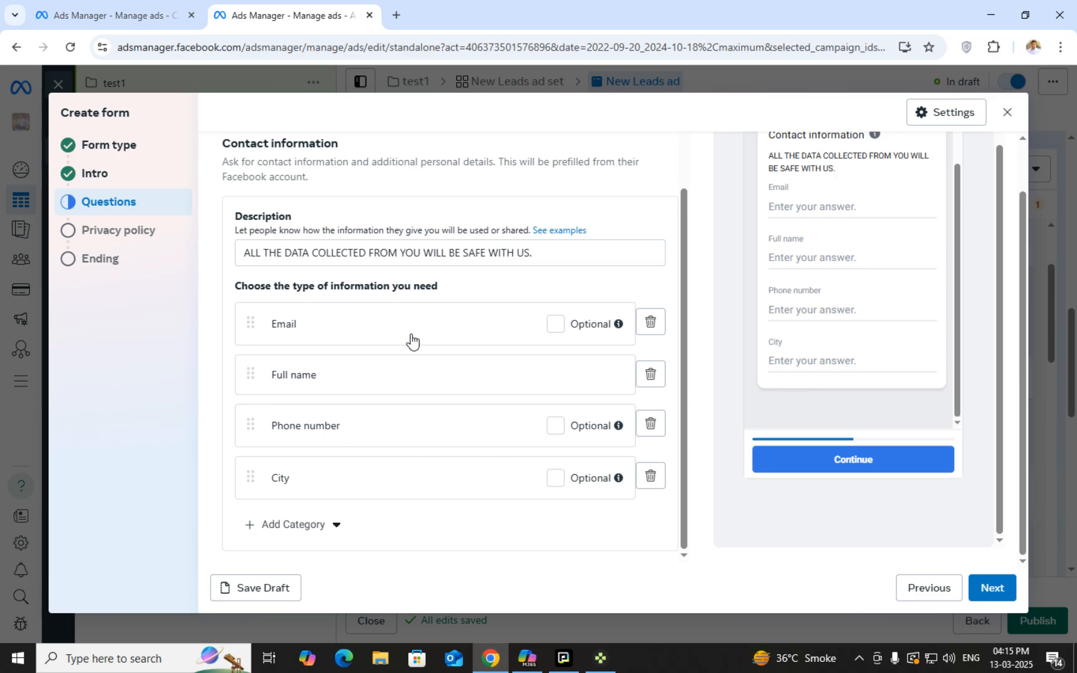
pyautogui.click(556, 325)
pyautogui.click(552, 327)
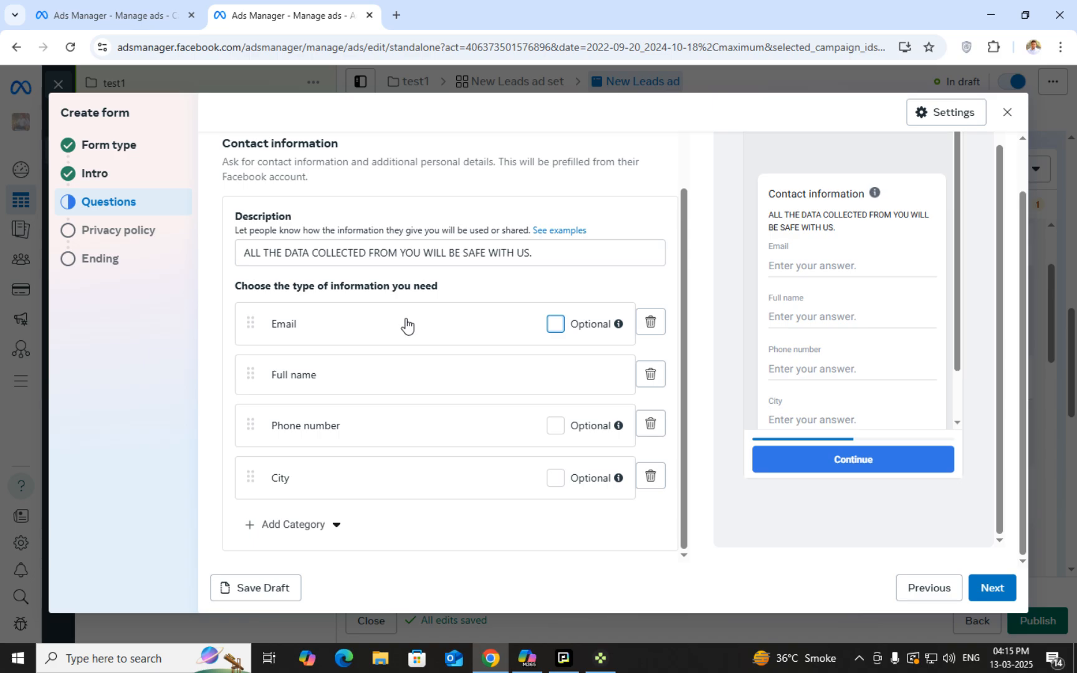
# Go to the Privacy policy step and enter FACEBOOK.COM as the link
pyautogui.click(1001, 591)
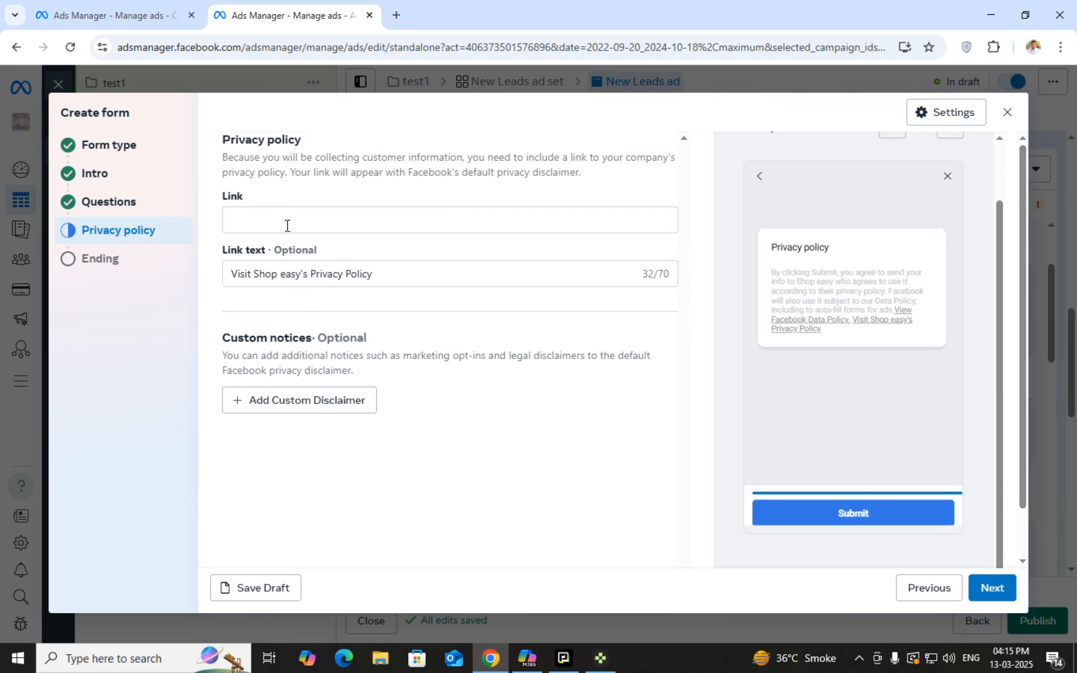
pyautogui.click(288, 220)
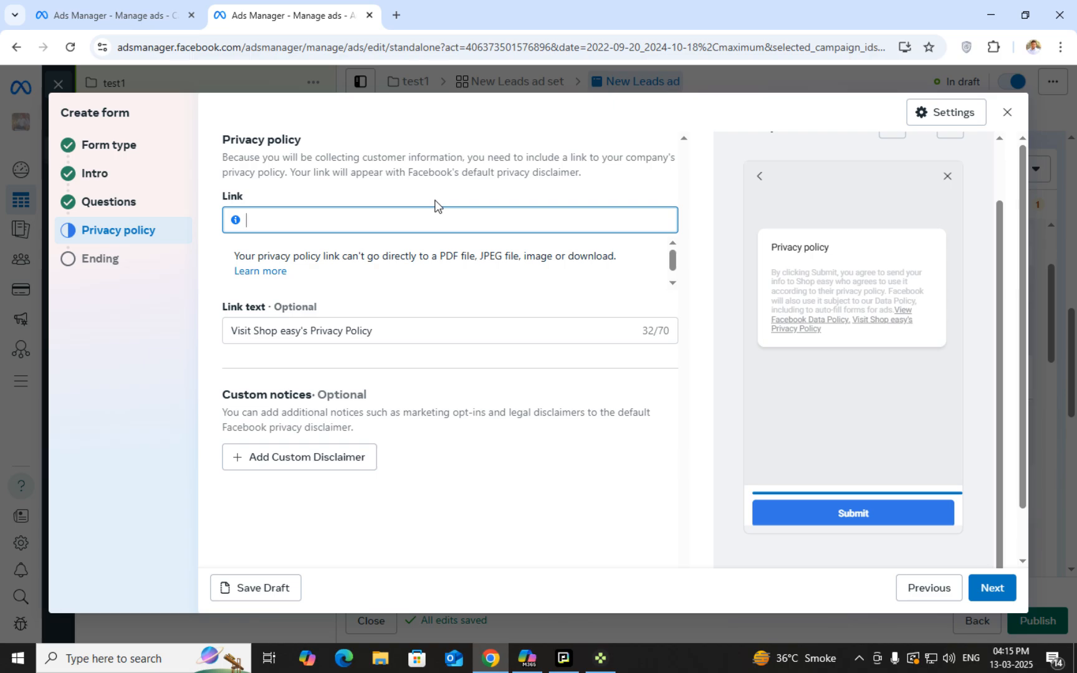
pyautogui.write('W')
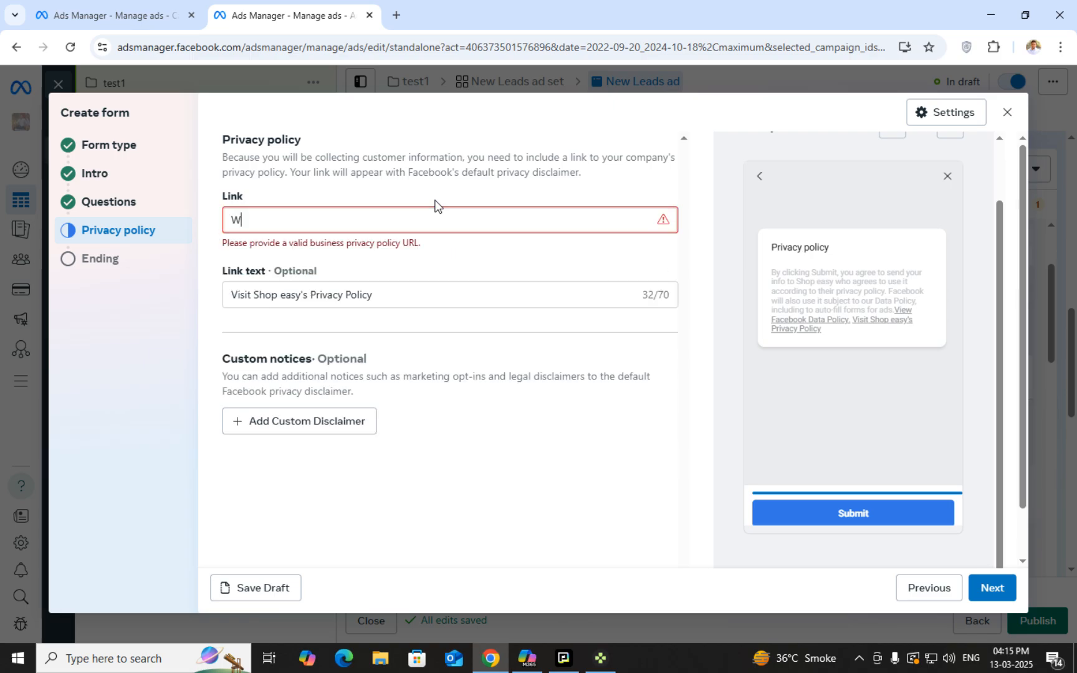
pyautogui.press('BackSpace')
pyautogui.write('FACEBOOK.COM')
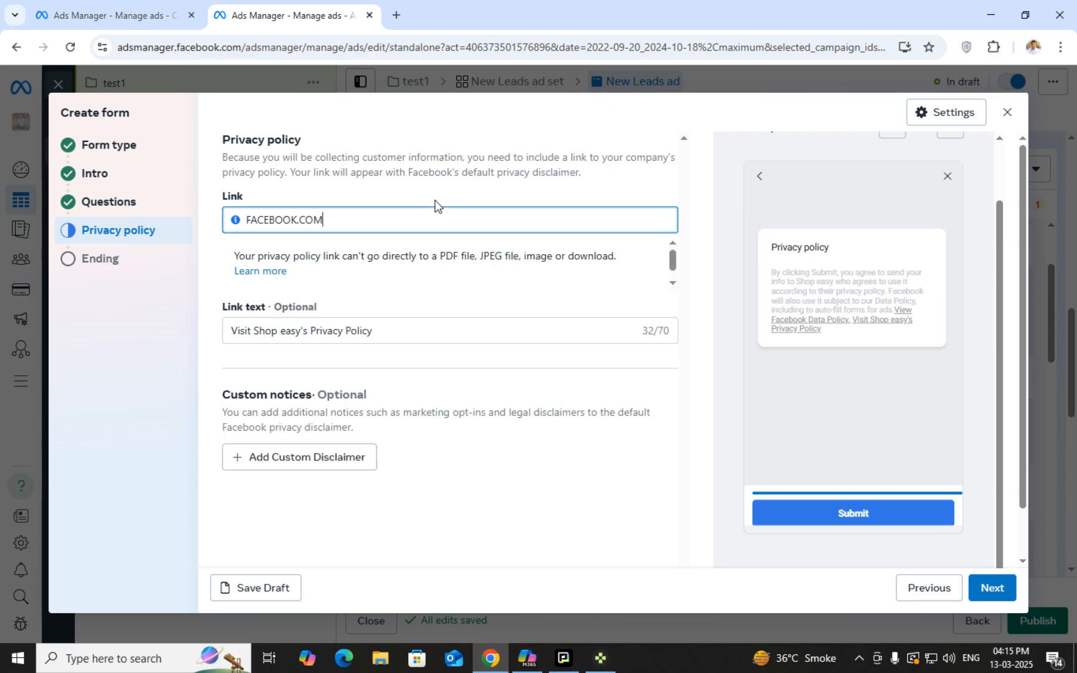
pyautogui.click(571, 305)
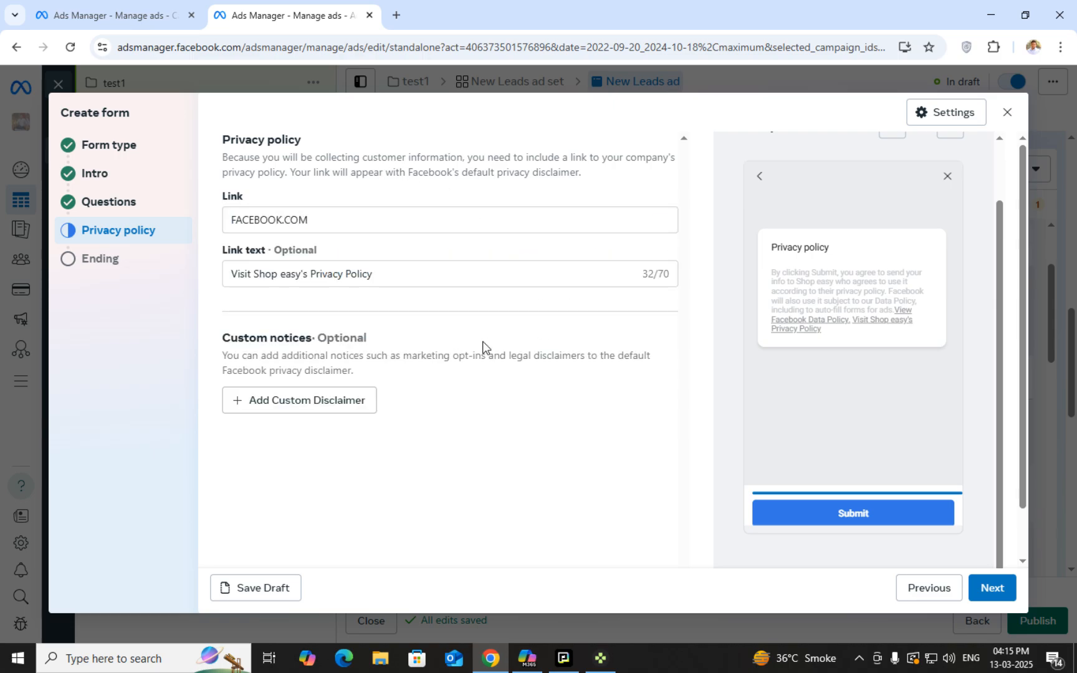
# Extend the privacy policy link to FACEBOOK.COM/PRIVACYPOLICY
pyautogui.click(313, 214)
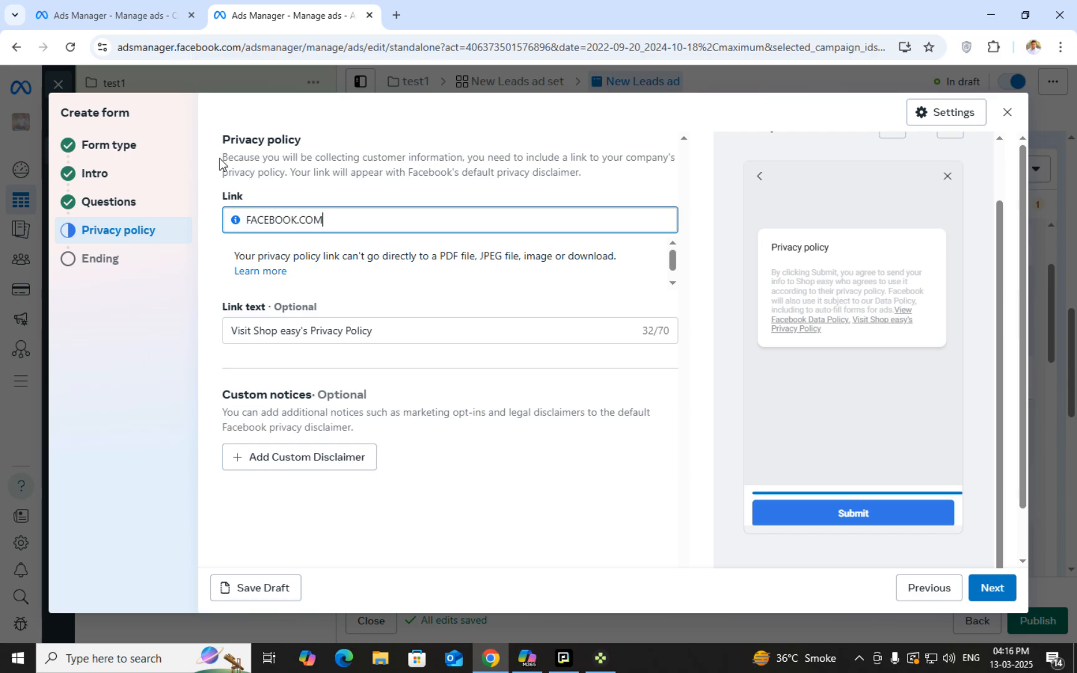
pyautogui.moveTo(222, 159); pyautogui.dragTo(377, 159)
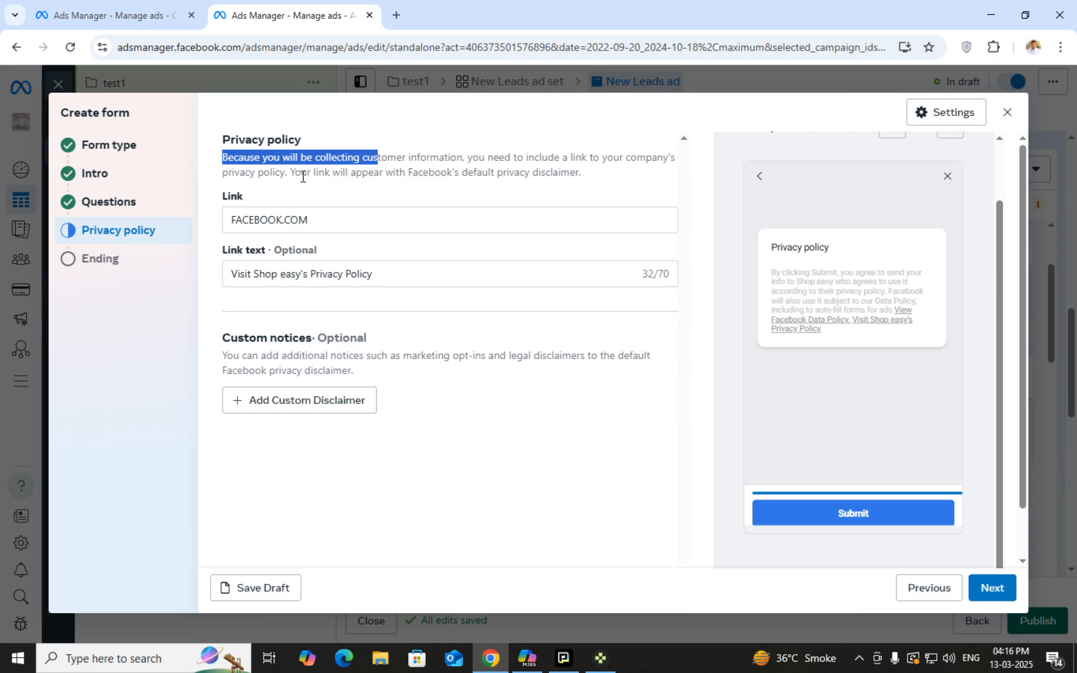
pyautogui.doubleClick(521, 172)
pyautogui.click(337, 224)
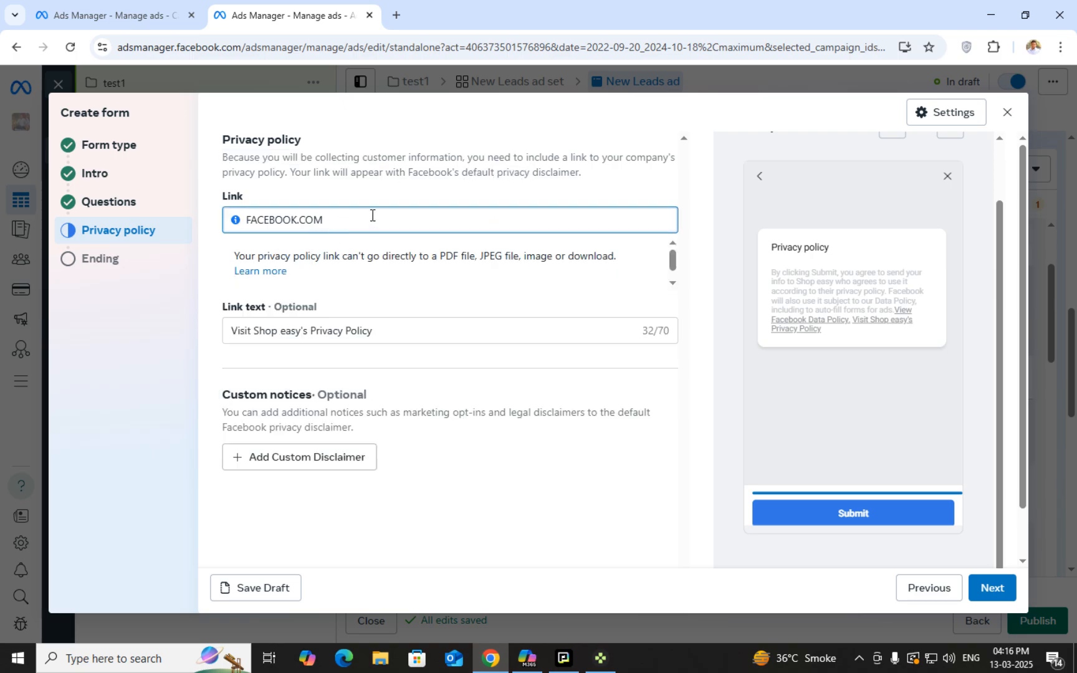
pyautogui.write('/PRIVACYPOLICY')
# Replace the link text with PRIVACY POLICY and add a custom disclaimer
pyautogui.click(422, 329)
pyautogui.click(416, 272)
pyautogui.hotkey('ctrl', 'a')
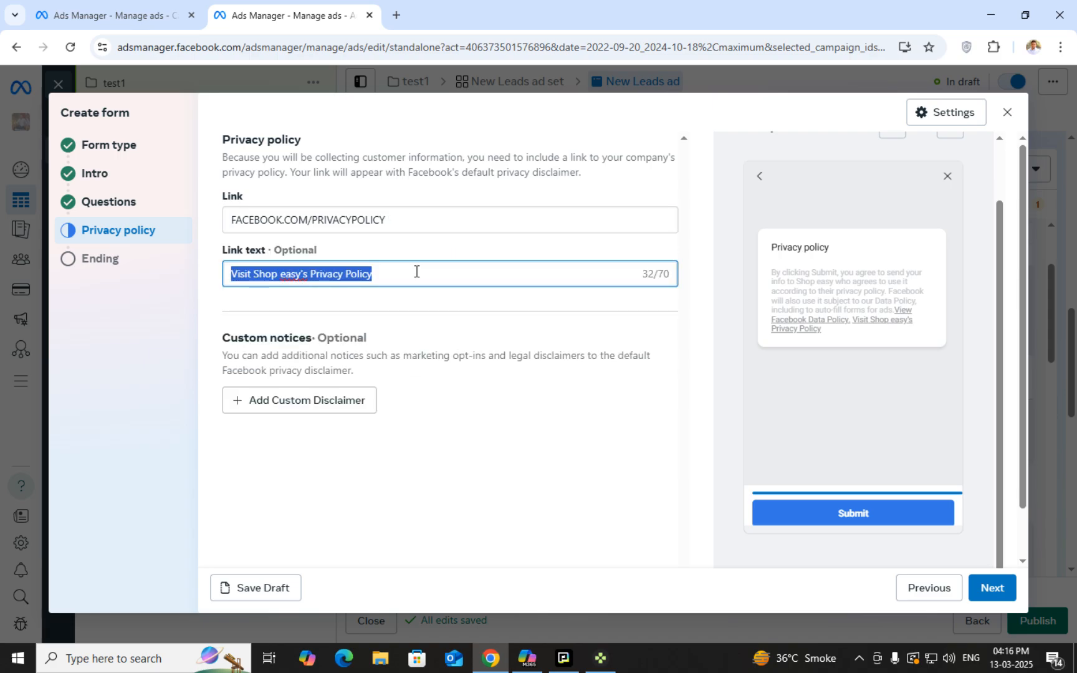
pyautogui.write('PRI')
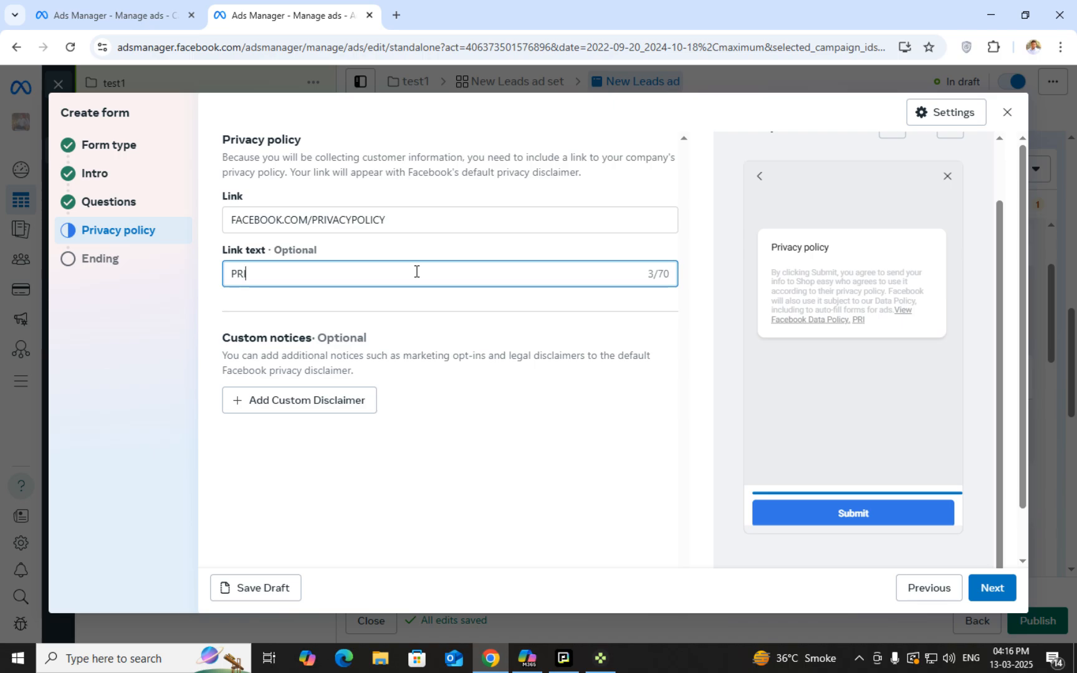
pyautogui.write('VACY POLICY')
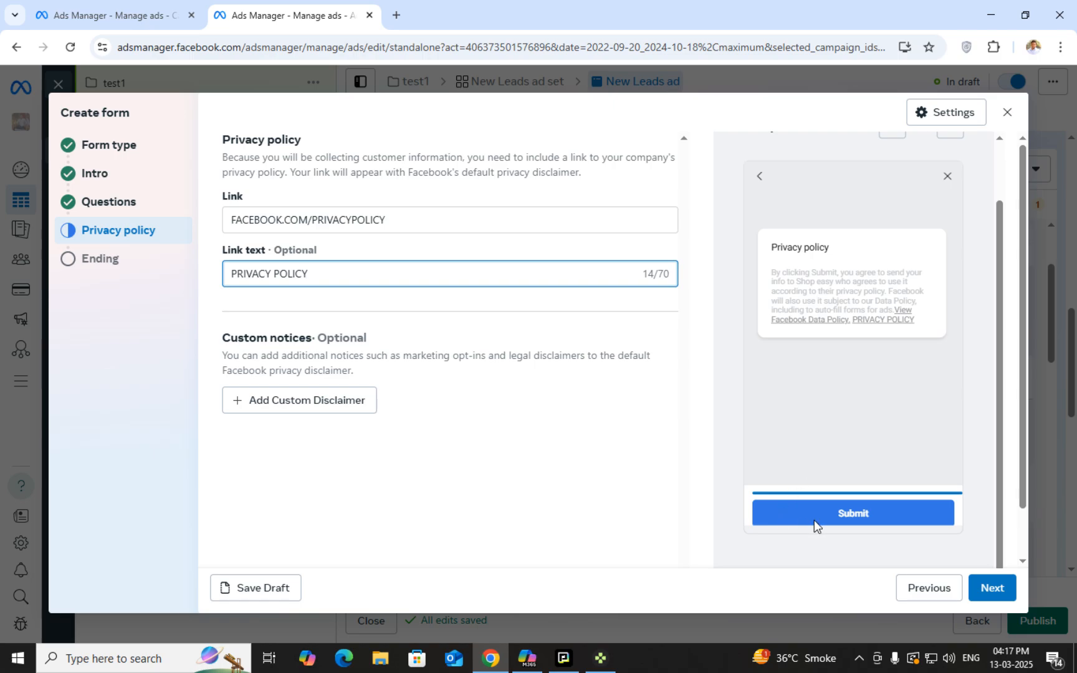
pyautogui.click(257, 400)
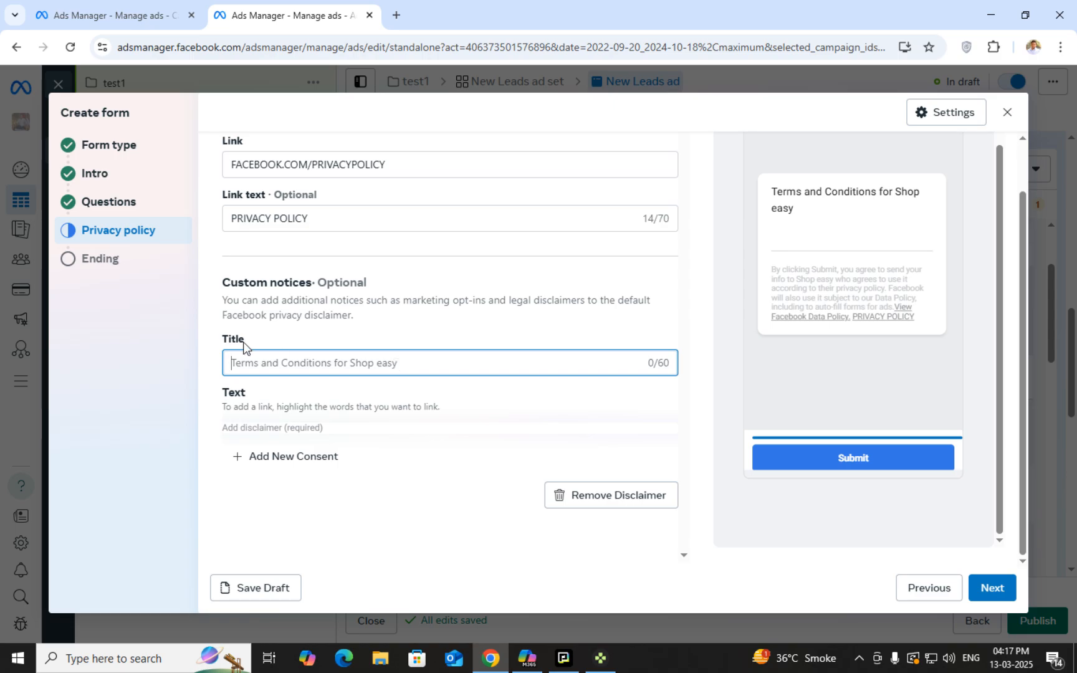
# Title the custom disclaimer 'WE WILL CONTACT AFTER SUBMITTING DETAILS AT YOUR EASE'
pyautogui.click(220, 304)
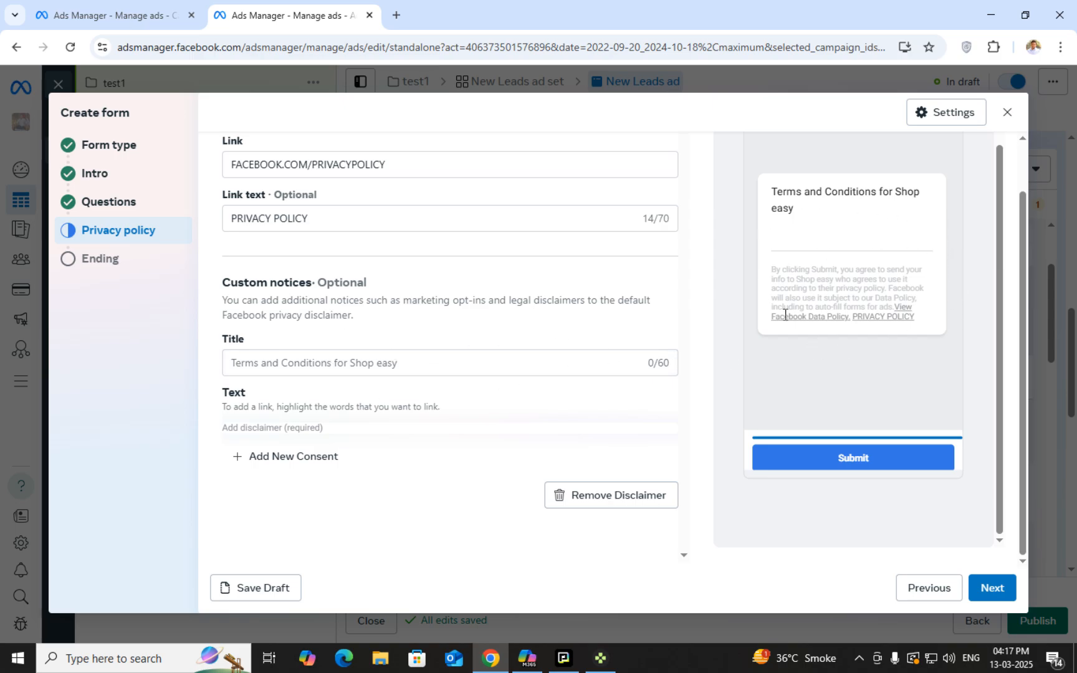
pyautogui.click(319, 361)
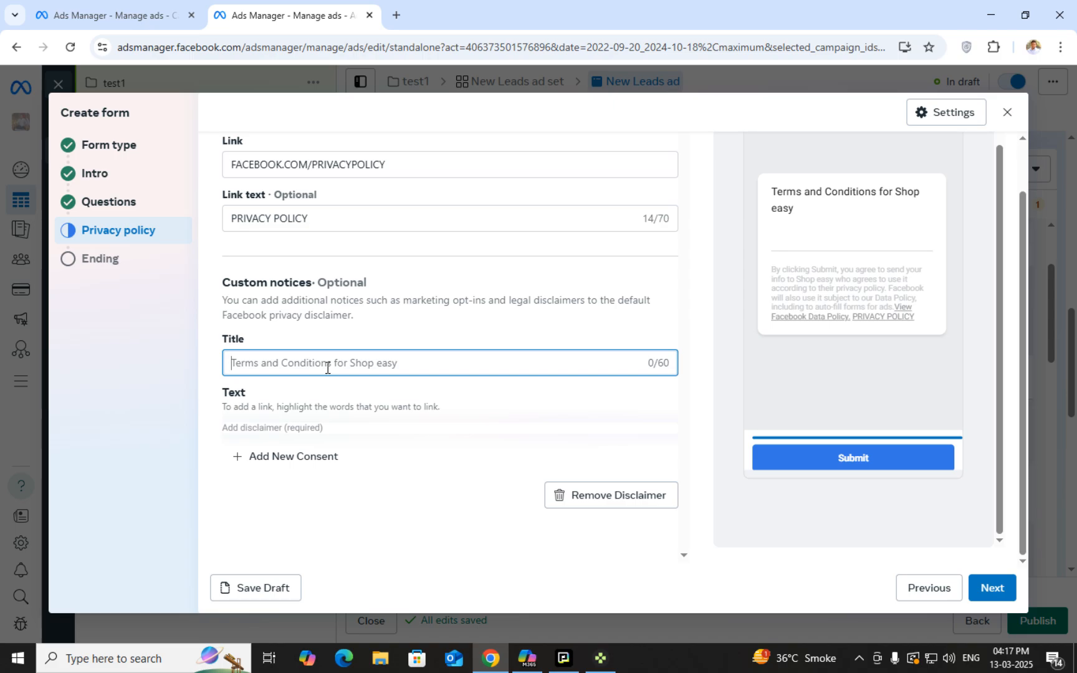
pyautogui.write('WE WILL CIO')
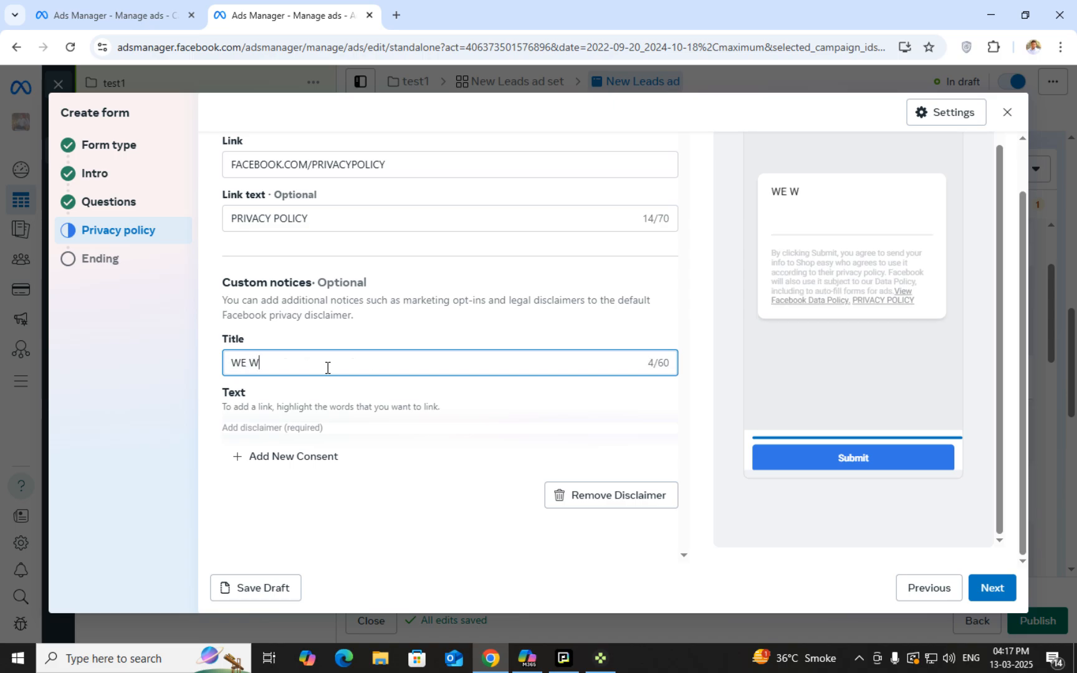
pyautogui.press('BackSpace')
pyautogui.press('BackSpace')
pyautogui.write('ONTACT AFTE')
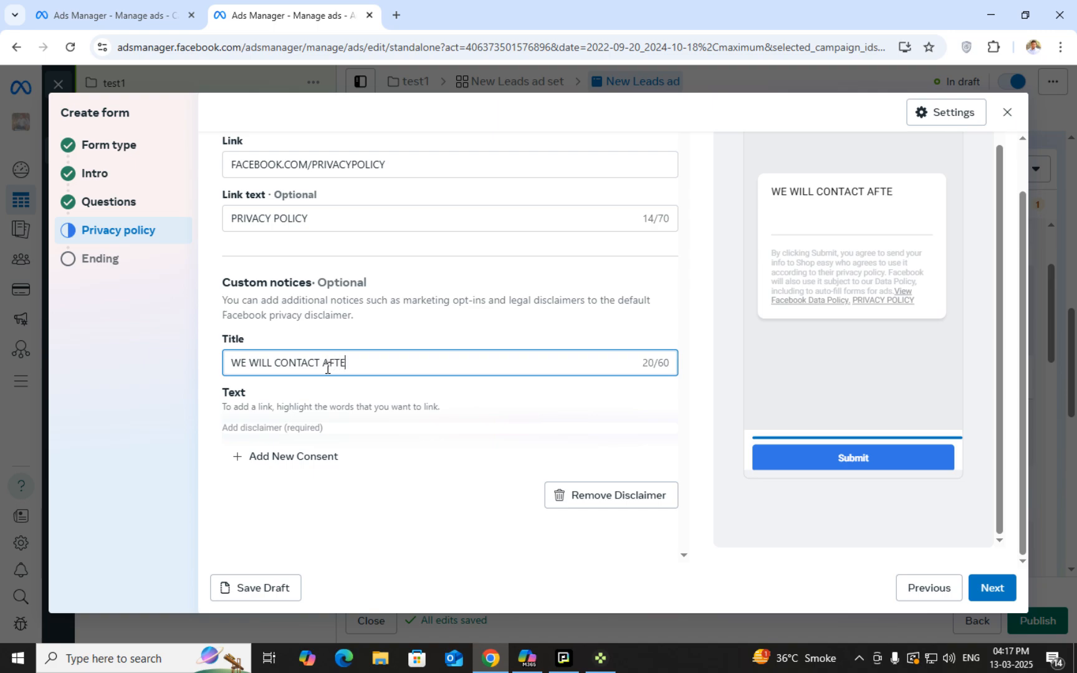
pyautogui.write('R SUBMI')
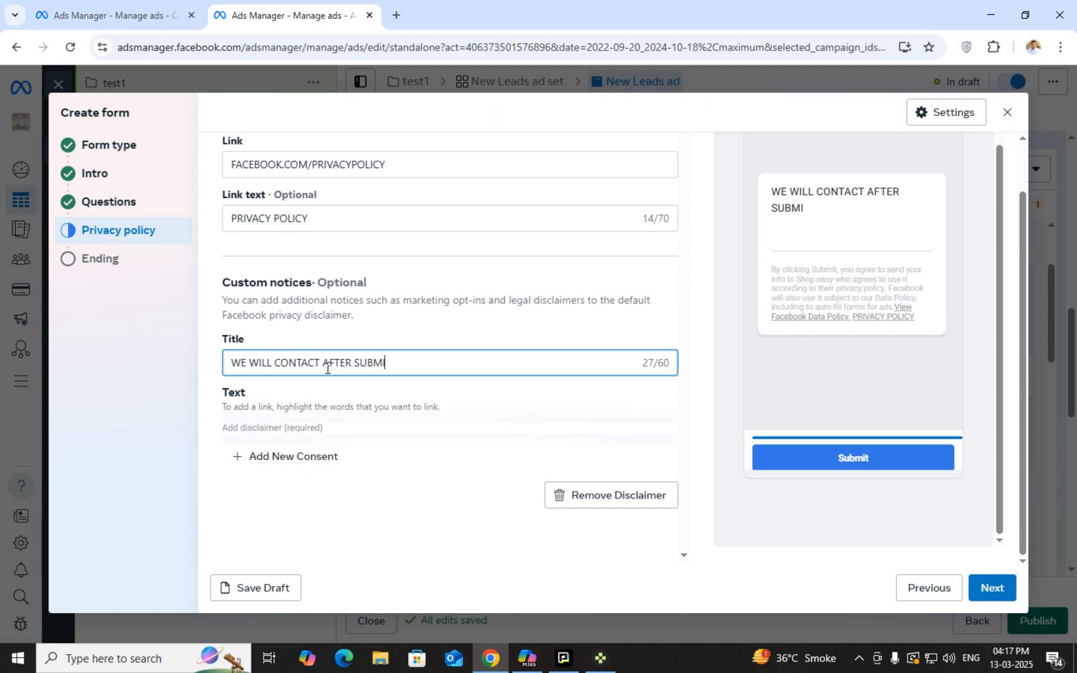
pyautogui.write('TTING DETAILS A')
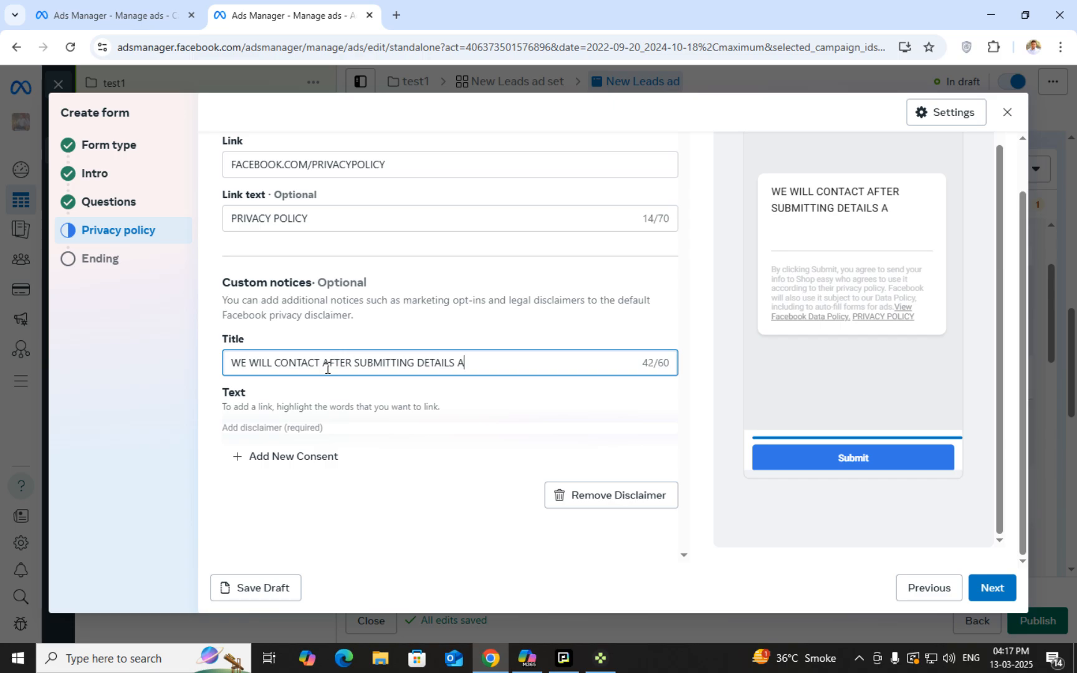
pyautogui.write('T YOUR EASE')
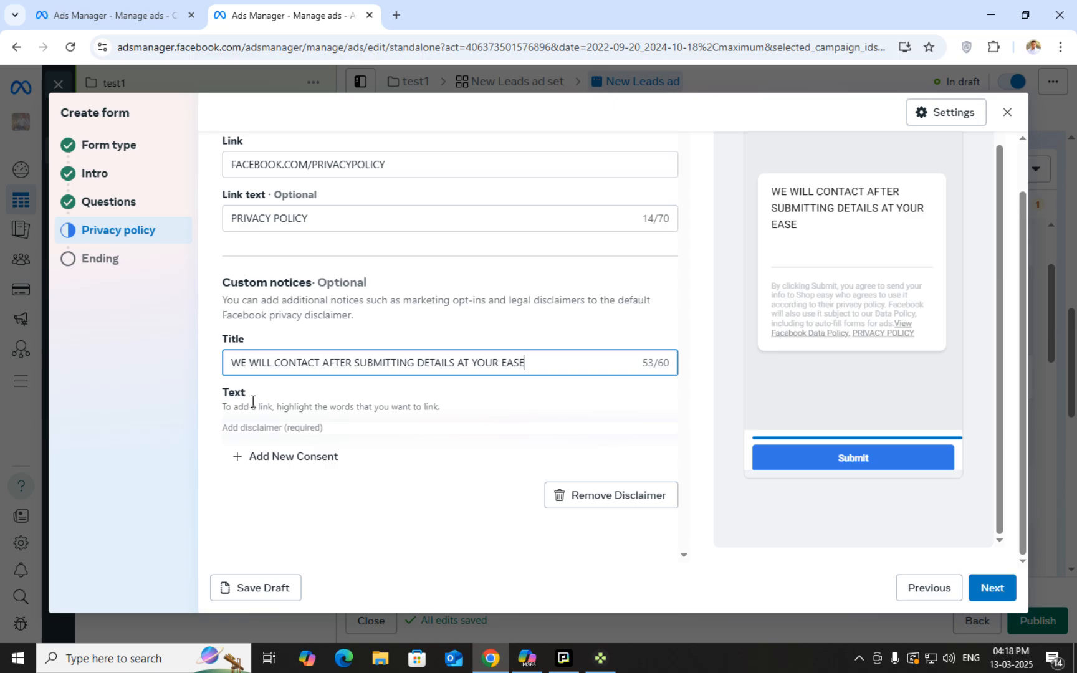
# Add a consent checkbox to the custom disclaimer, then delete it again
pyautogui.doubleClick(228, 409)
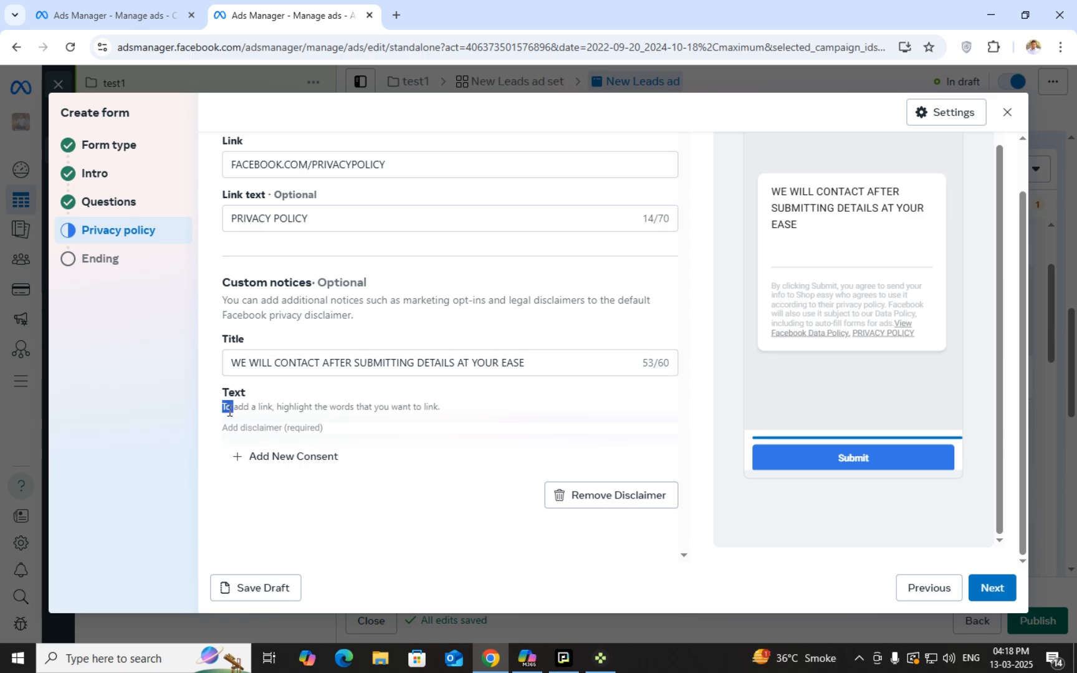
pyautogui.click(310, 410)
pyautogui.click(268, 459)
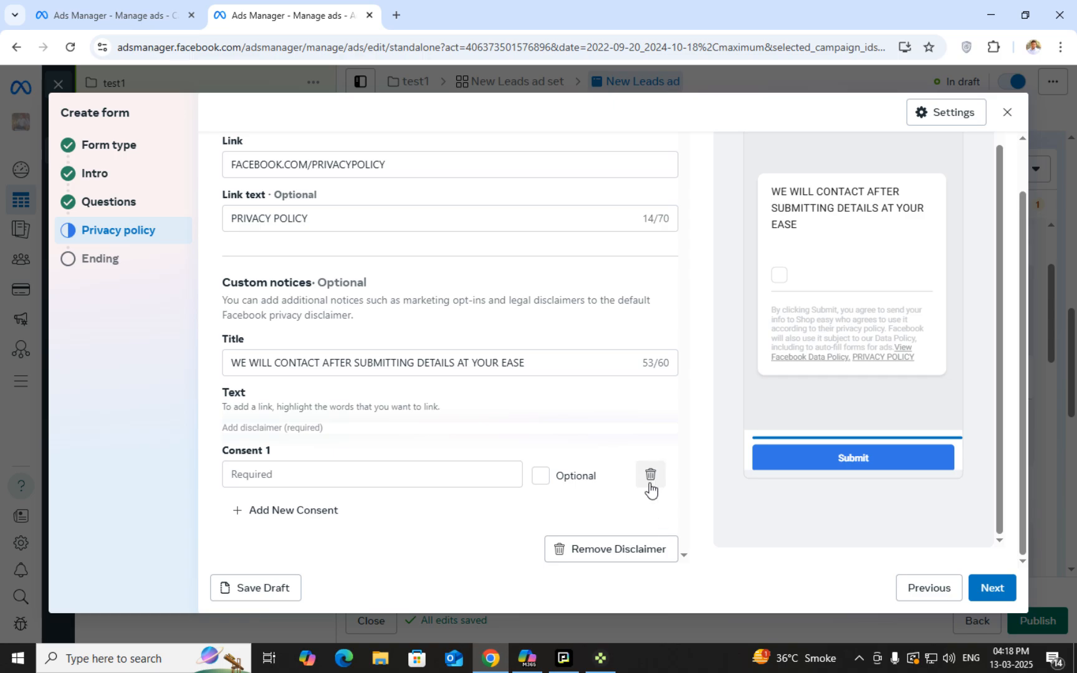
pyautogui.click(650, 475)
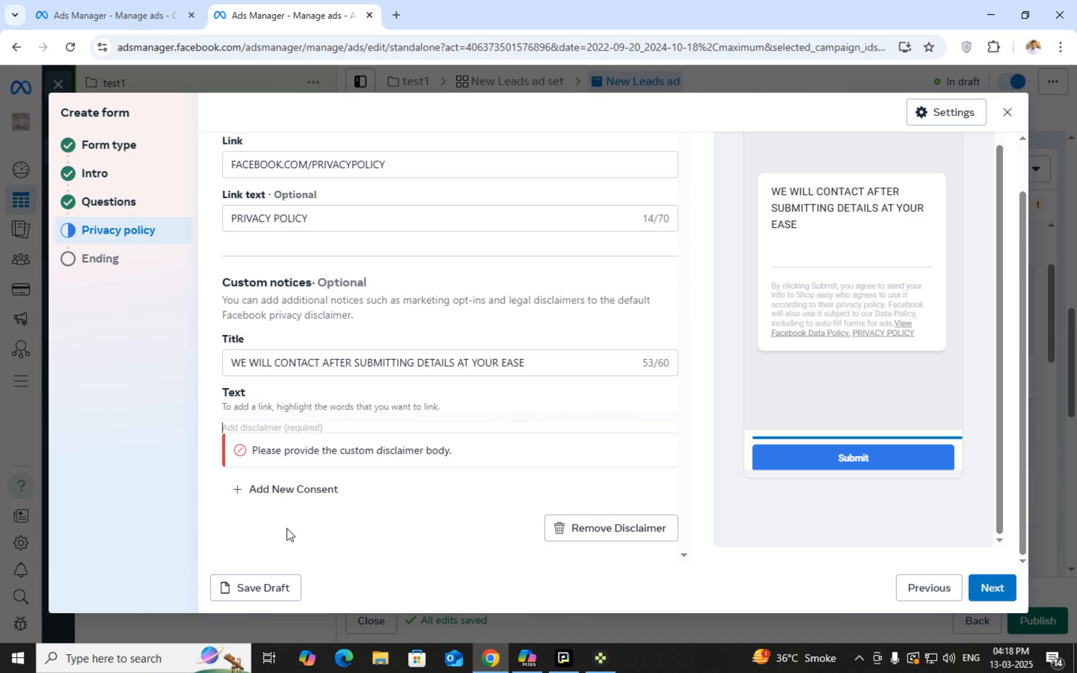
# Clear the disclaimer title, privacy policy link and link text fields
pyautogui.tripleClick(346, 361)
pyautogui.press('BackSpace')
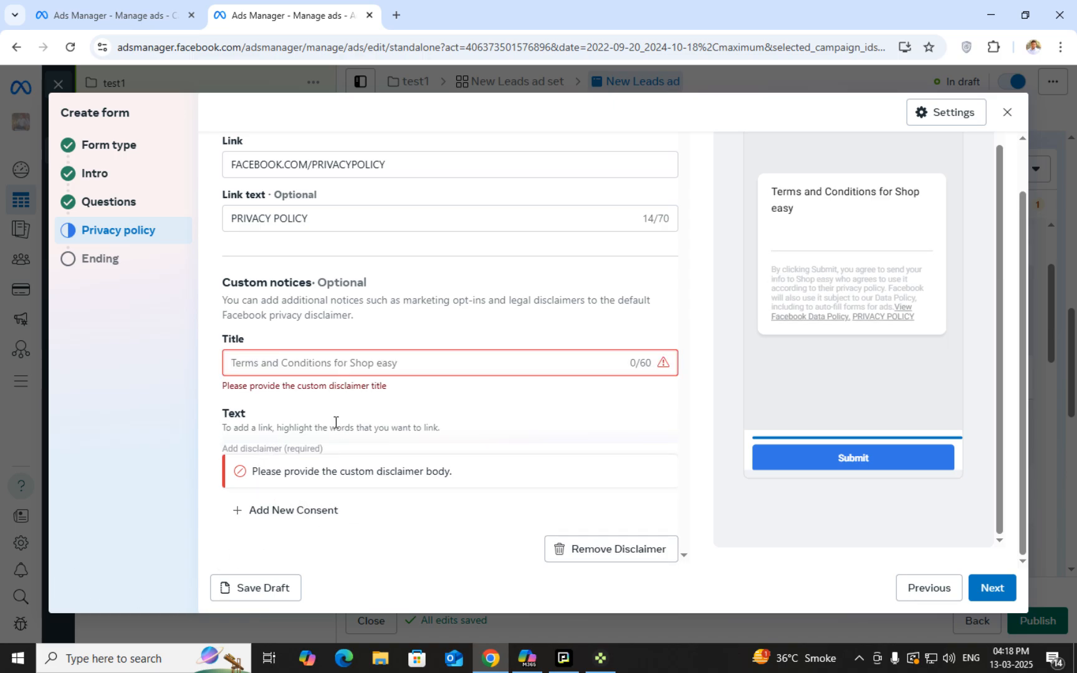
pyautogui.scroll(1, 411, 468)
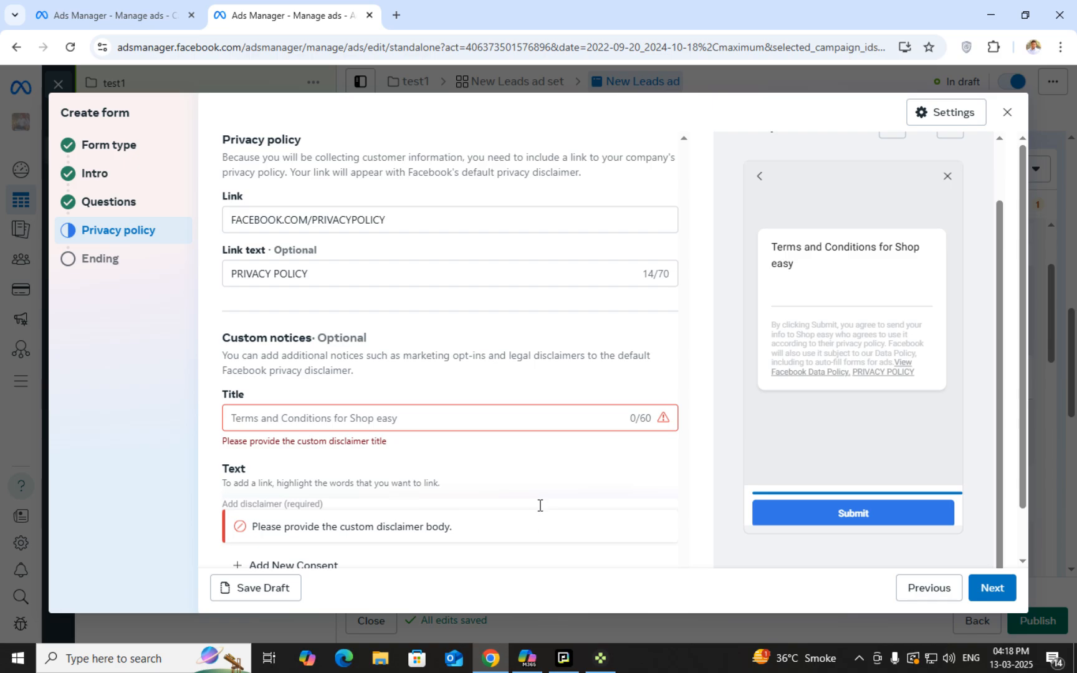
pyautogui.tripleClick(428, 221)
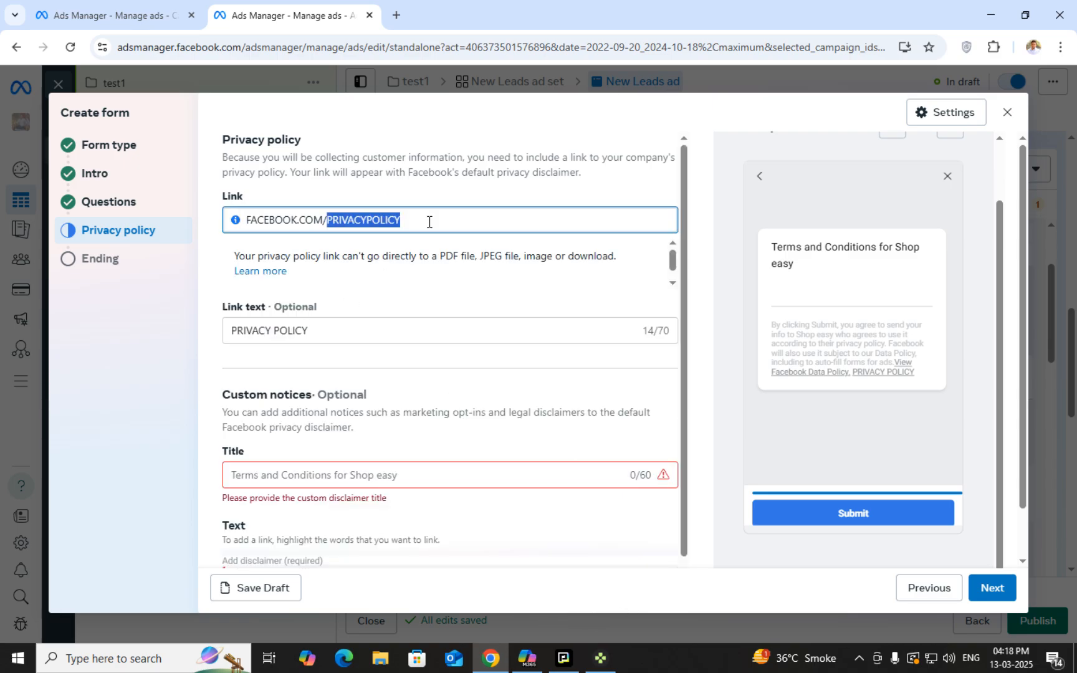
pyautogui.press('BackSpace')
pyautogui.tripleClick(390, 295)
pyautogui.press('BackSpace')
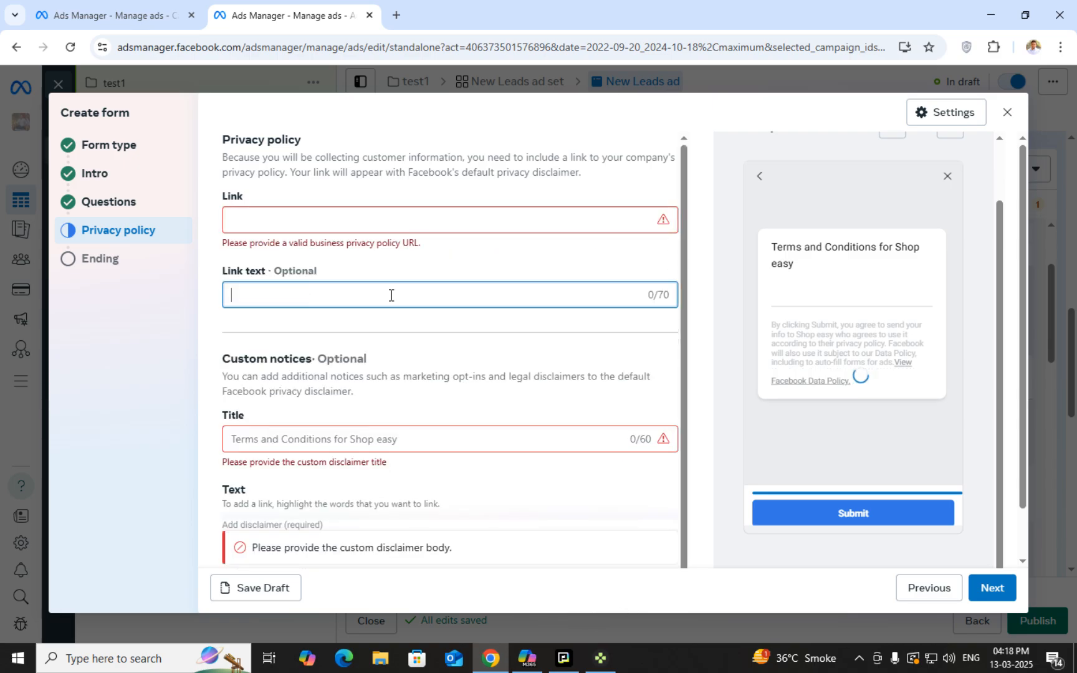
pyautogui.scroll(-1, 505, 399)
pyautogui.scroll(-1, 517, 430)
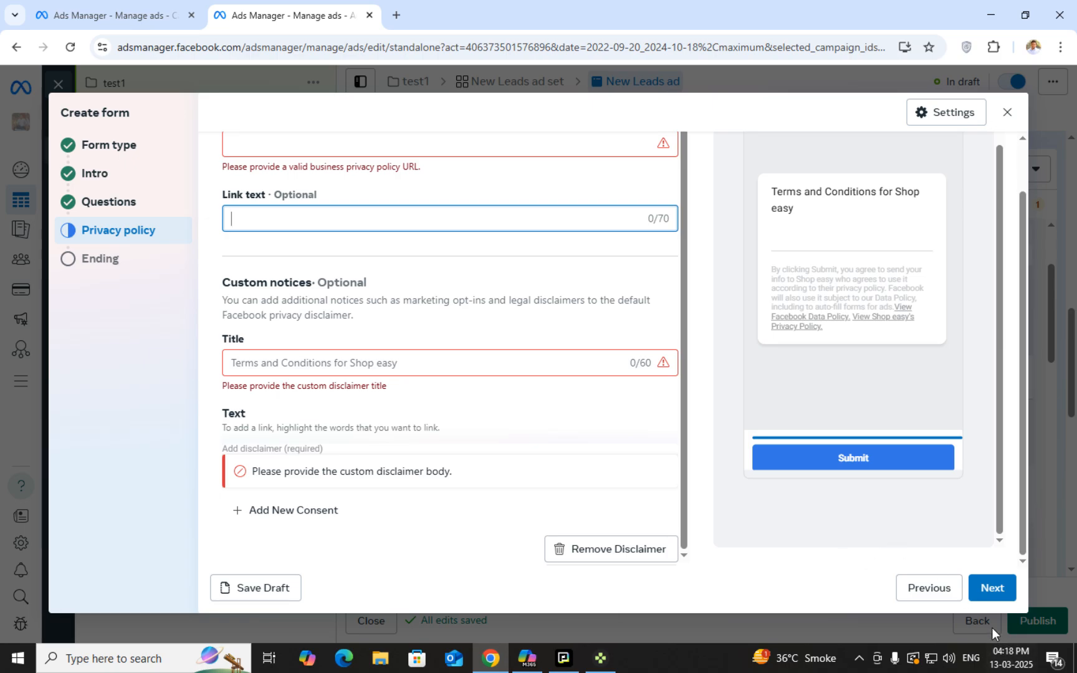
# Move to the Ending step and select the headline and description text
pyautogui.click(990, 592)
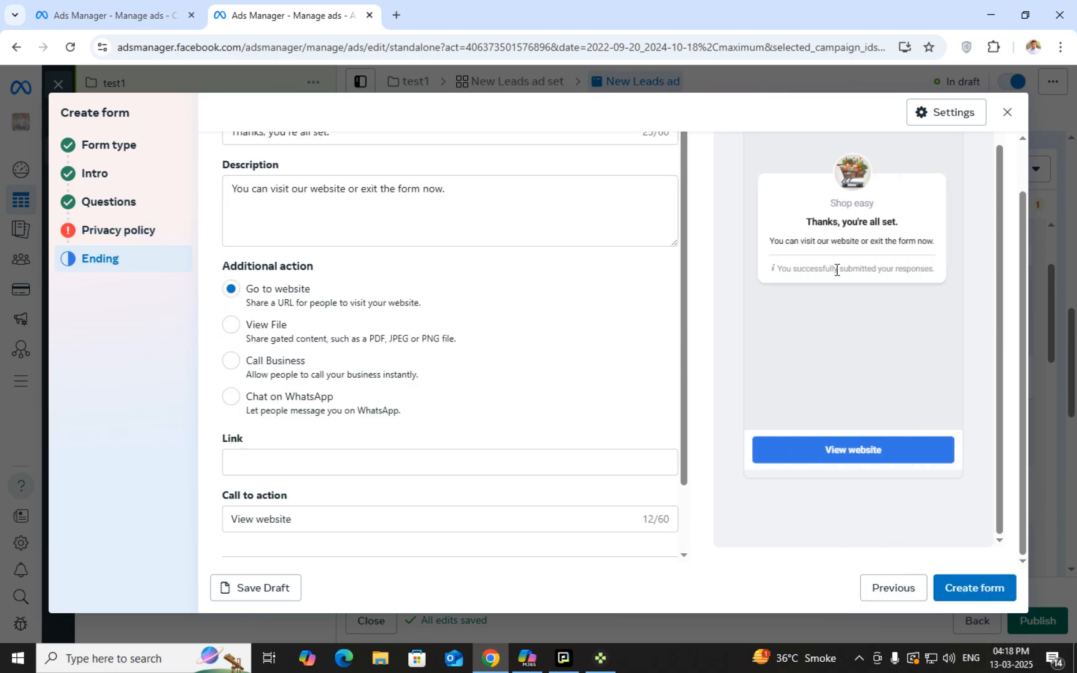
pyautogui.scroll(2, 737, 337)
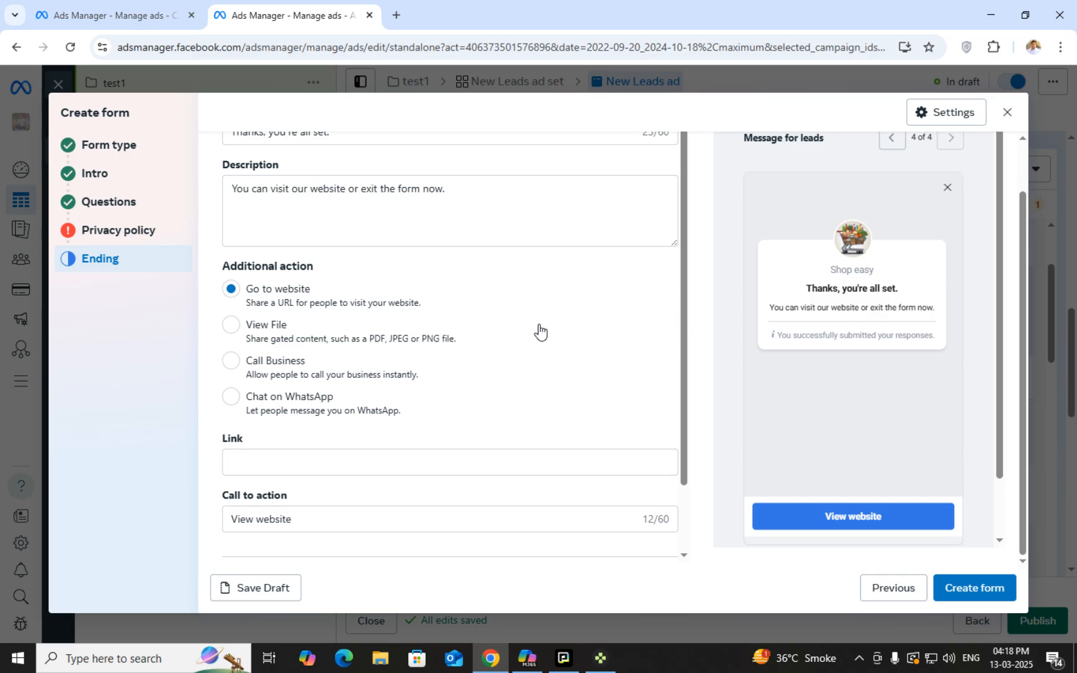
pyautogui.scroll(3, 499, 324)
pyautogui.scroll(1, 509, 268)
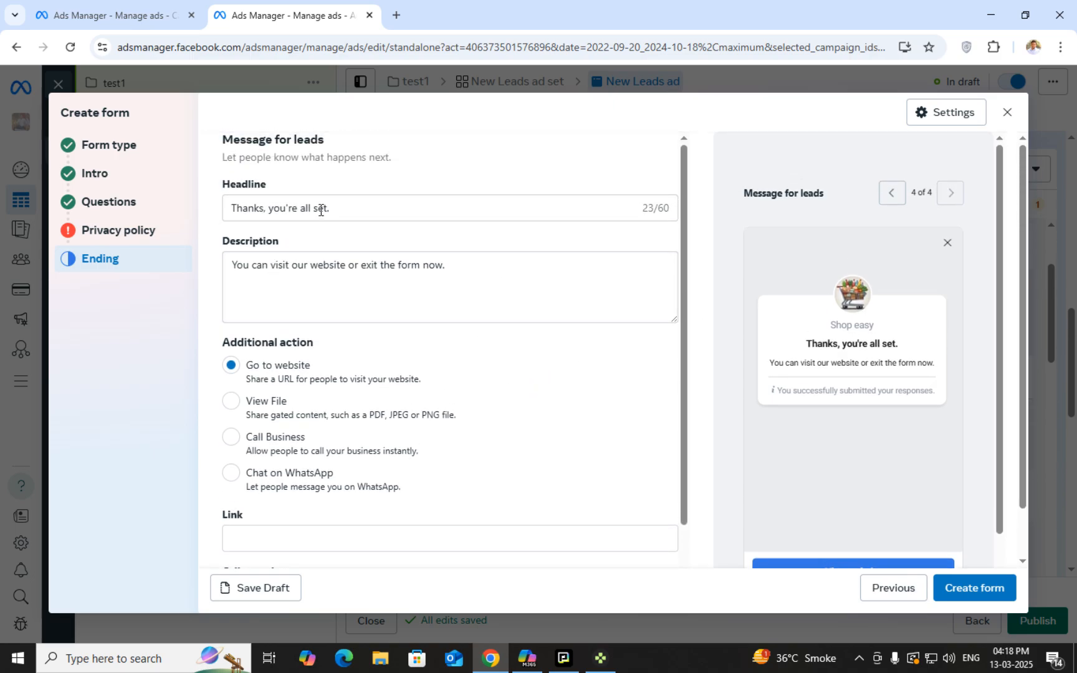
pyautogui.click(340, 210)
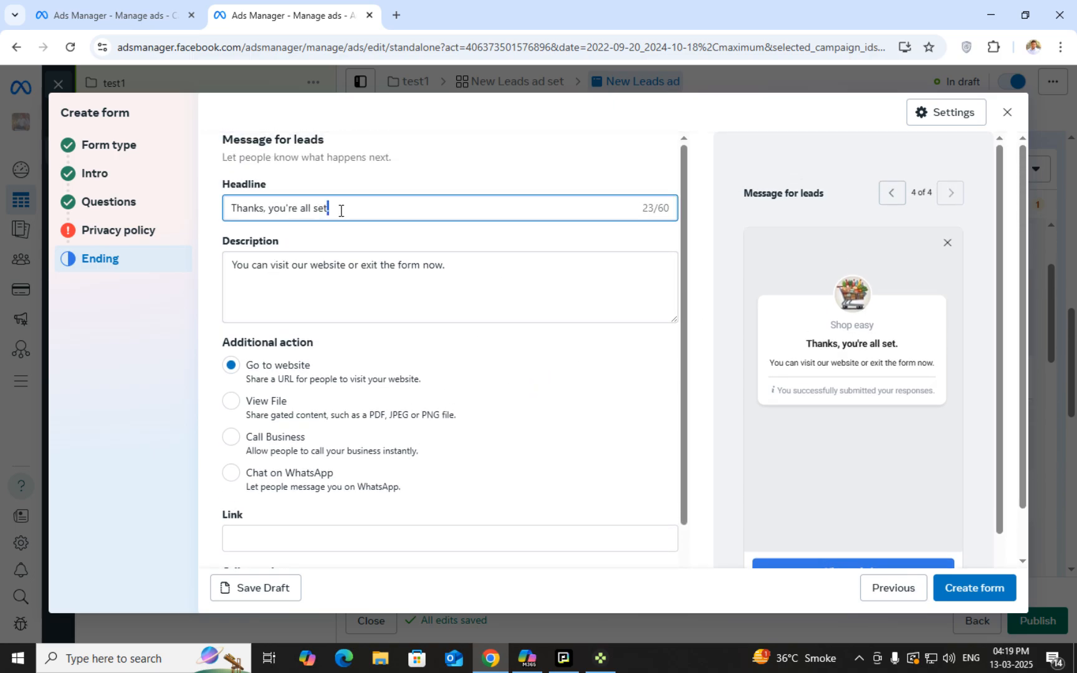
pyautogui.hotkey('ctrl', 'a')
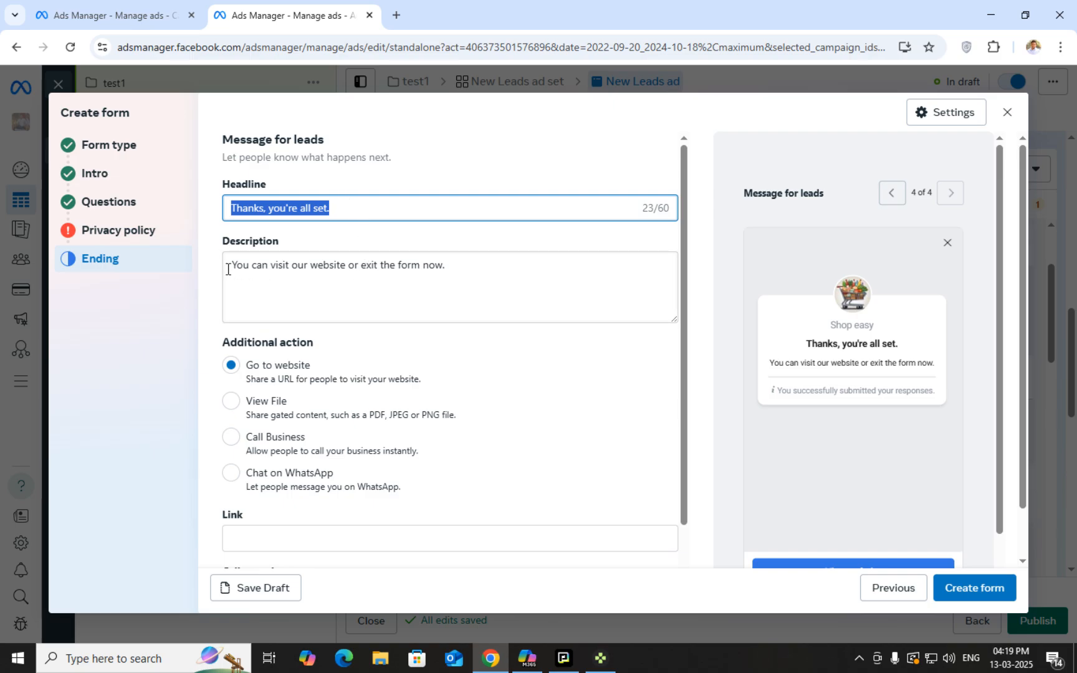
pyautogui.moveTo(243, 268); pyautogui.dragTo(449, 264)
pyautogui.scroll(-1, 455, 264)
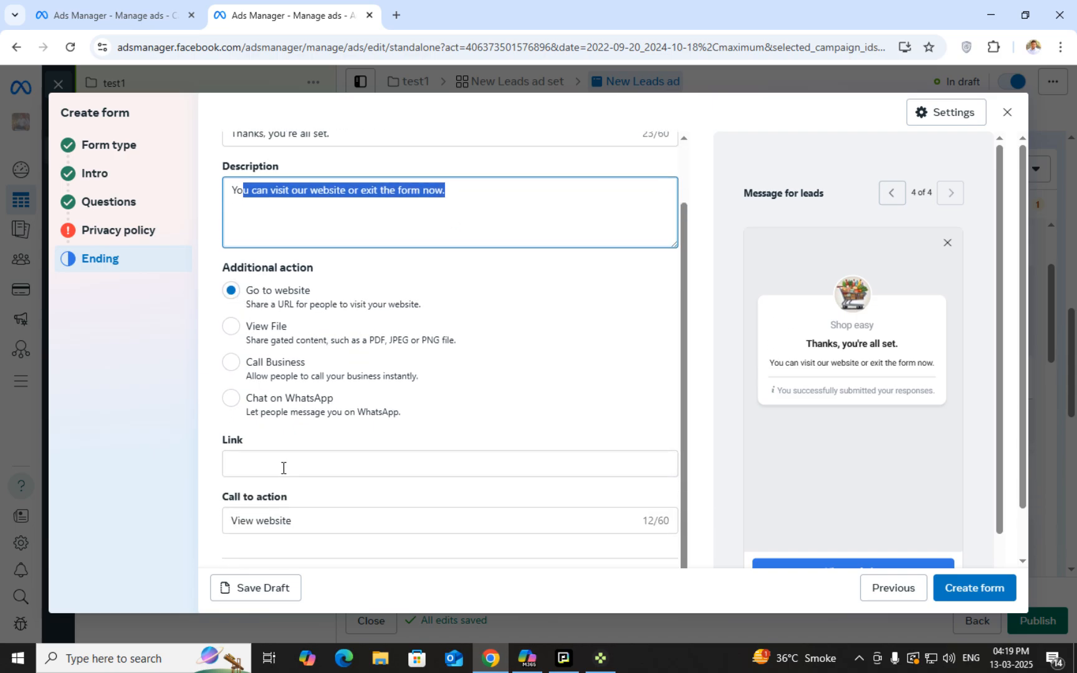
pyautogui.scroll(-1, 320, 501)
# Try View File, then set Call Business with India's +91 code and a phone number
pyautogui.click(231, 300)
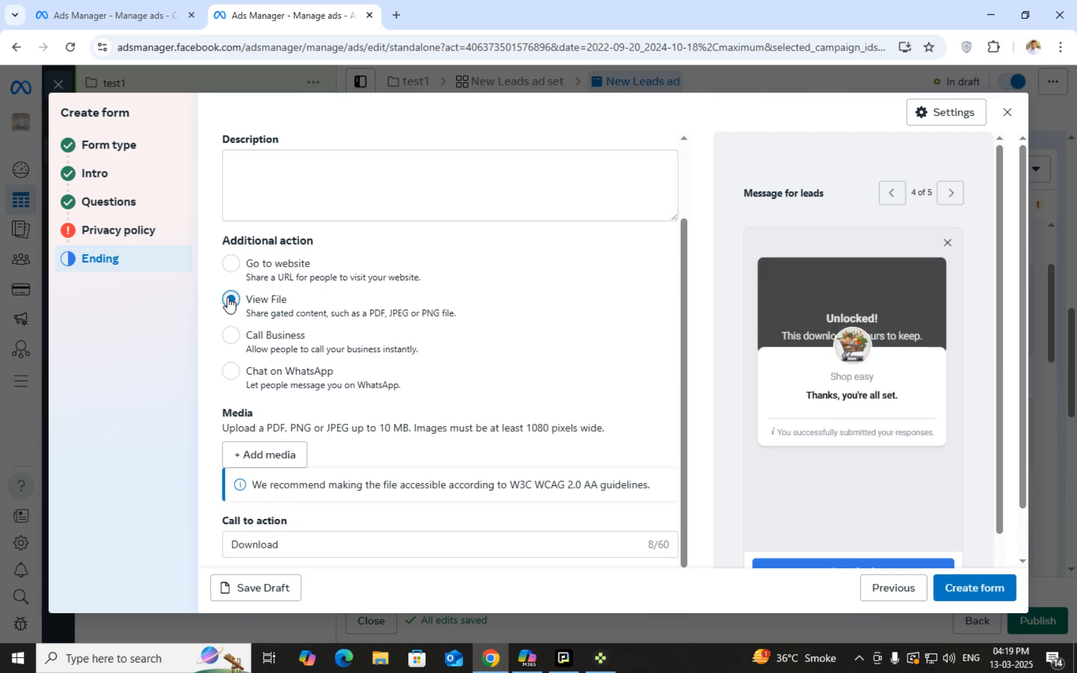
pyautogui.scroll(-2, 231, 308)
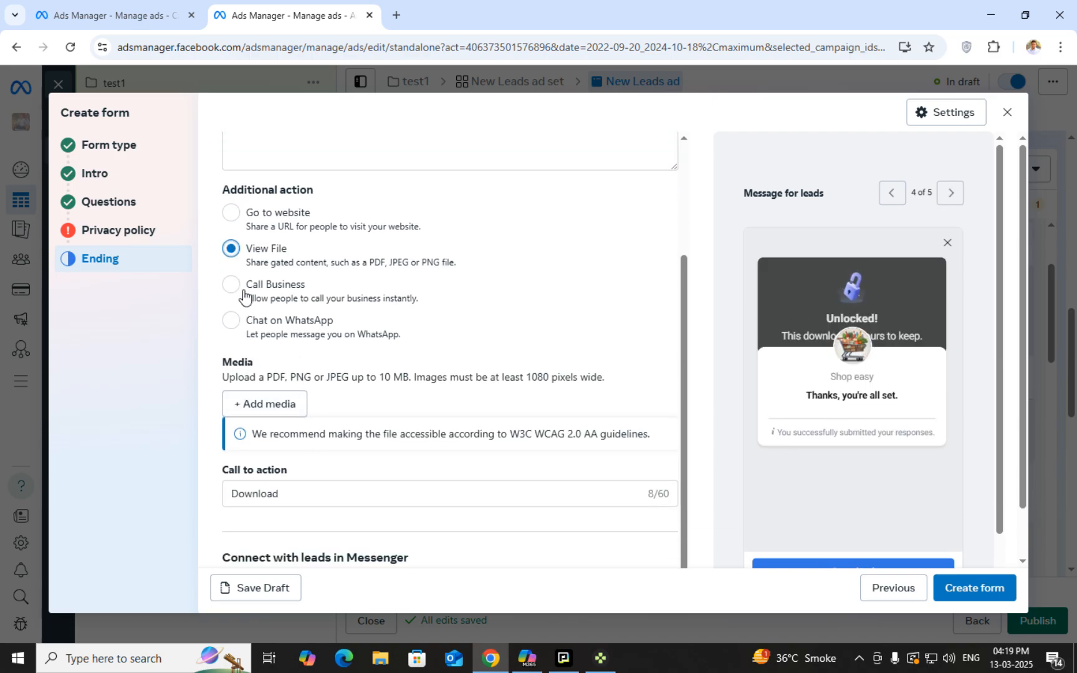
pyautogui.click(231, 284)
pyautogui.scroll(-2, 308, 463)
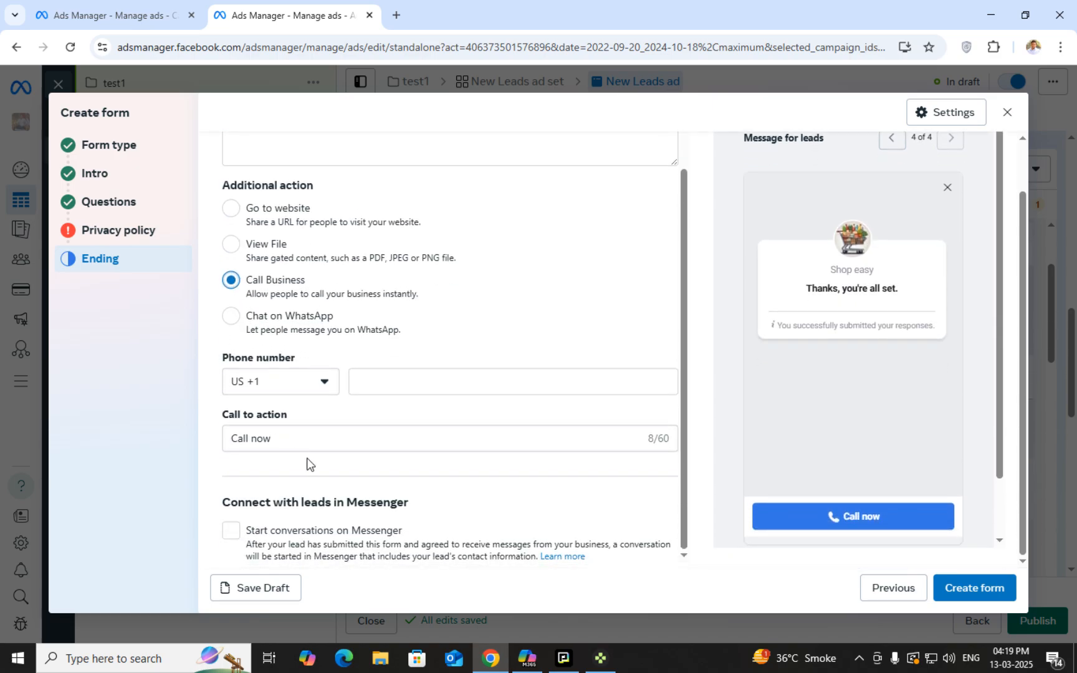
pyautogui.click(308, 380)
pyautogui.scroll(-2, 296, 304)
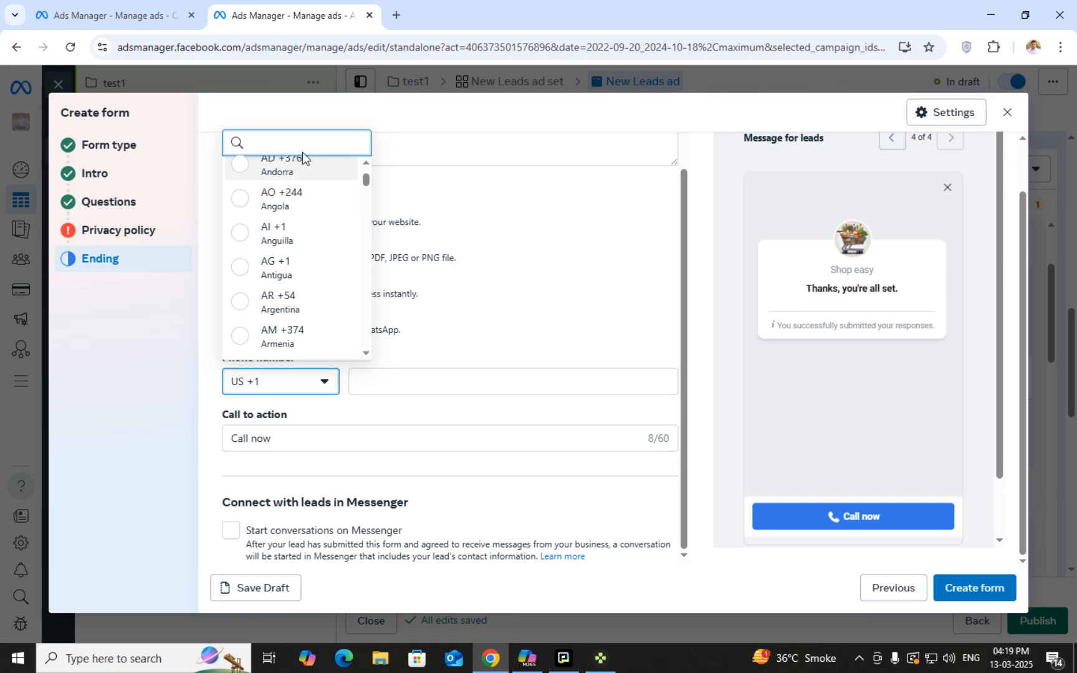
pyautogui.click(309, 138)
pyautogui.write('INDI')
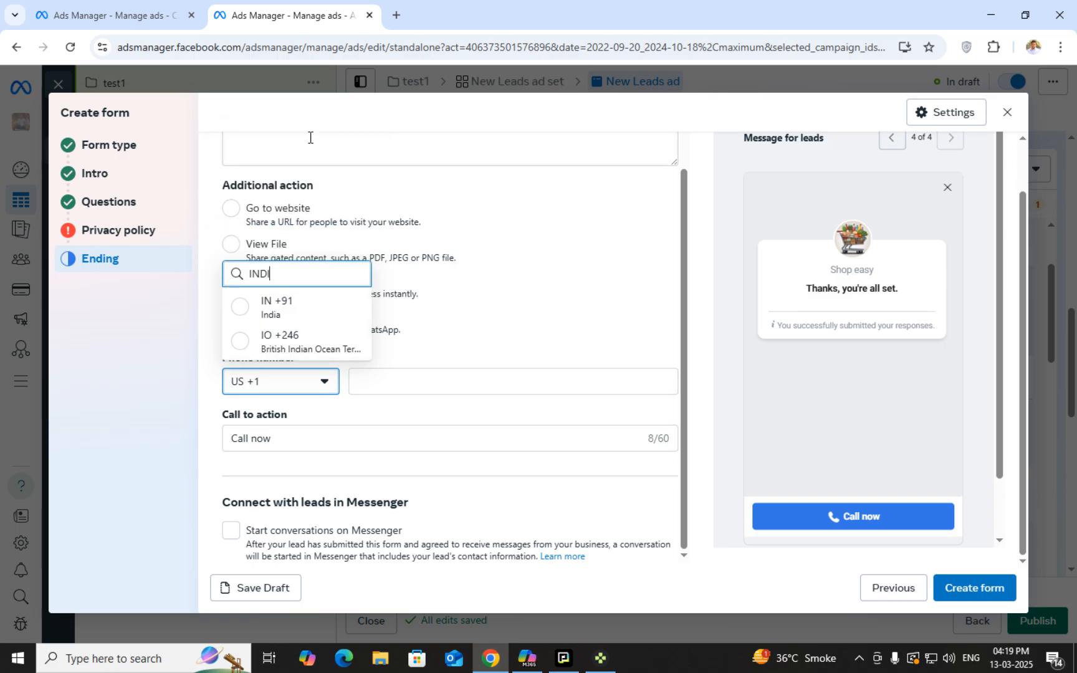
pyautogui.click(305, 305)
pyautogui.click(432, 389)
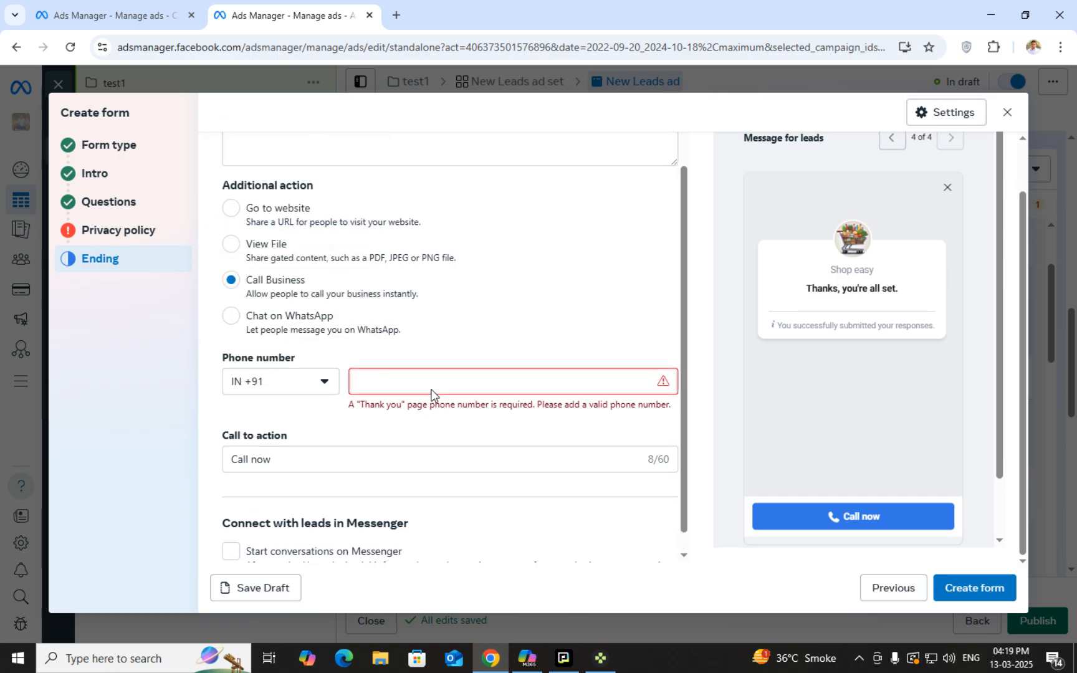
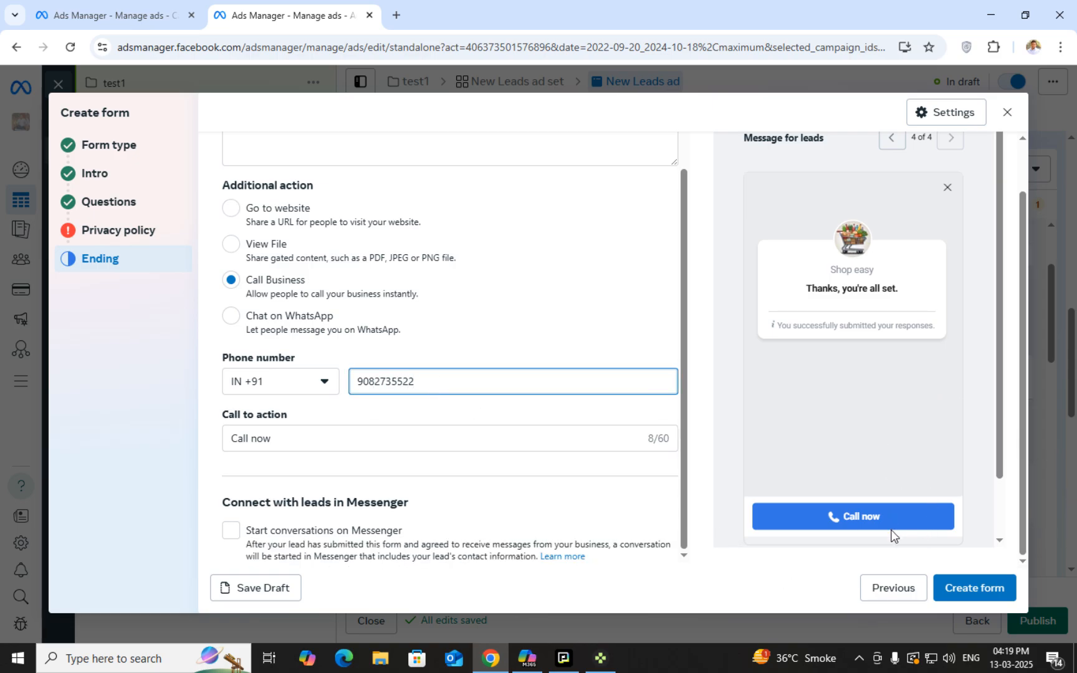
# Switch the ending action to Go to website, then to Chat on WhatsApp
pyautogui.scroll(2, 359, 355)
pyautogui.click(239, 309)
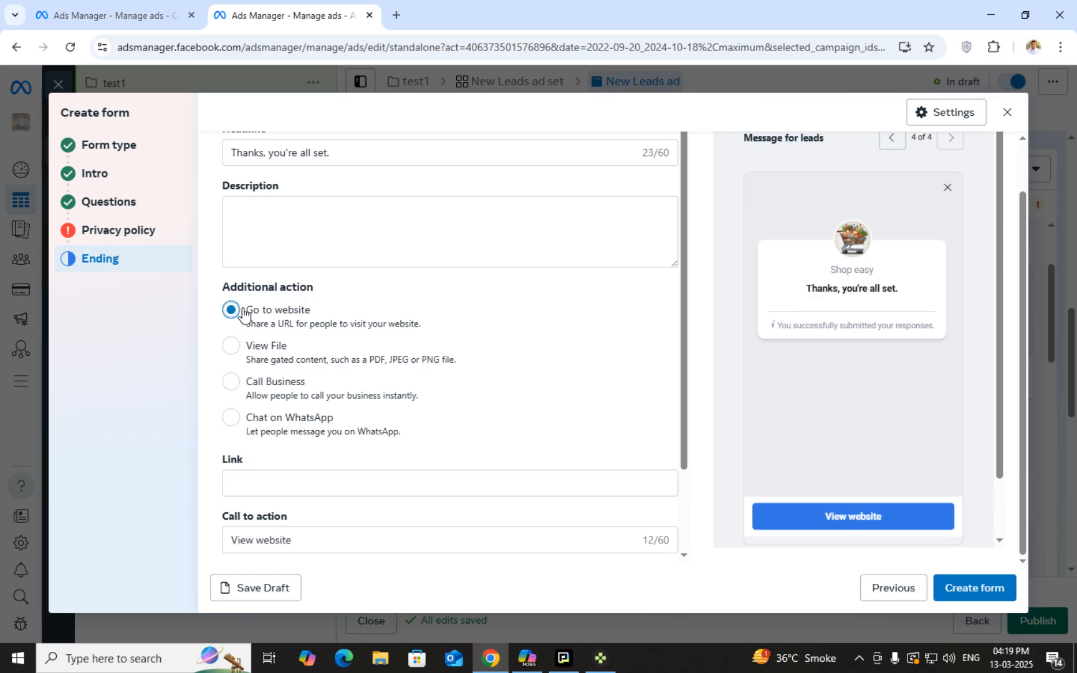
pyautogui.scroll(-2, 529, 461)
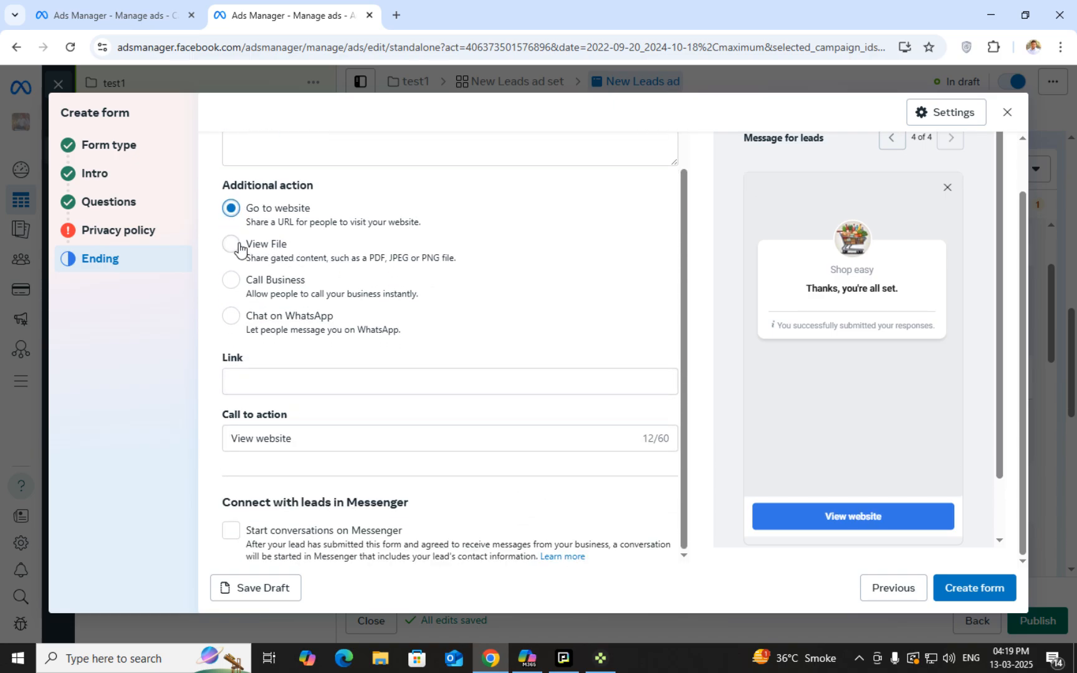
pyautogui.click(231, 317)
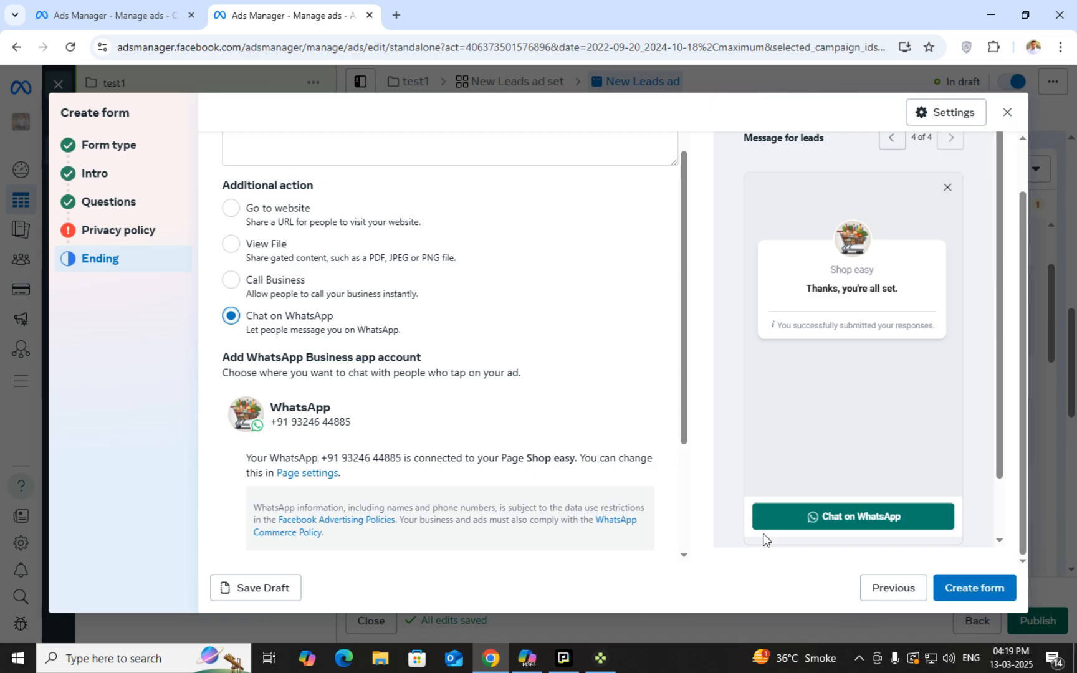
pyautogui.scroll(-3, 411, 474)
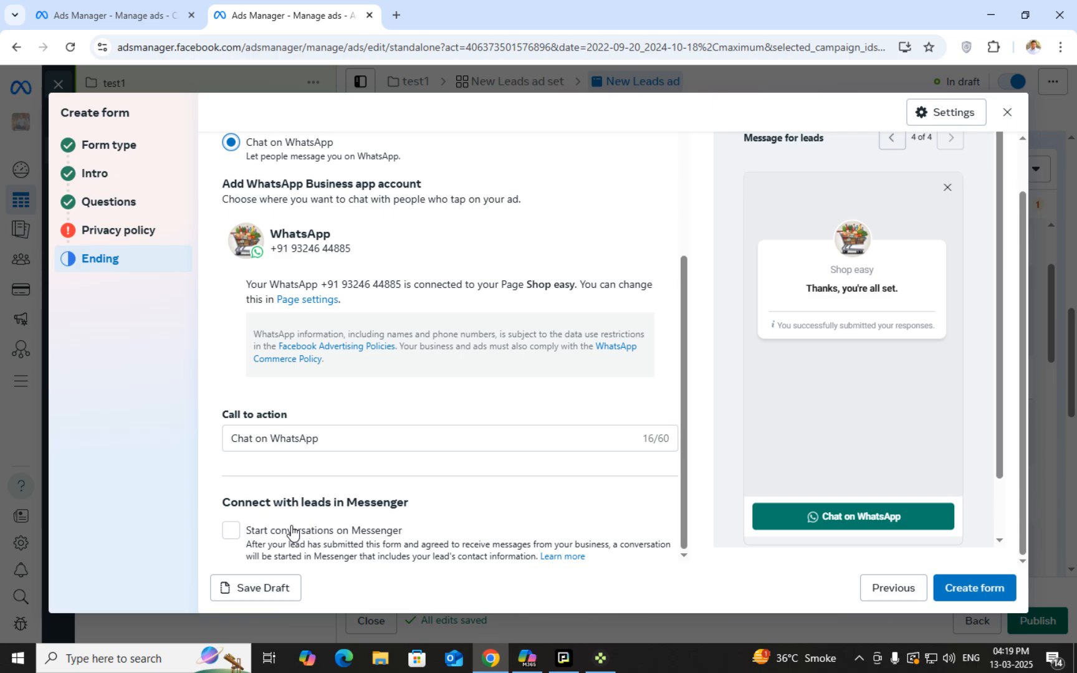
pyautogui.click(234, 540)
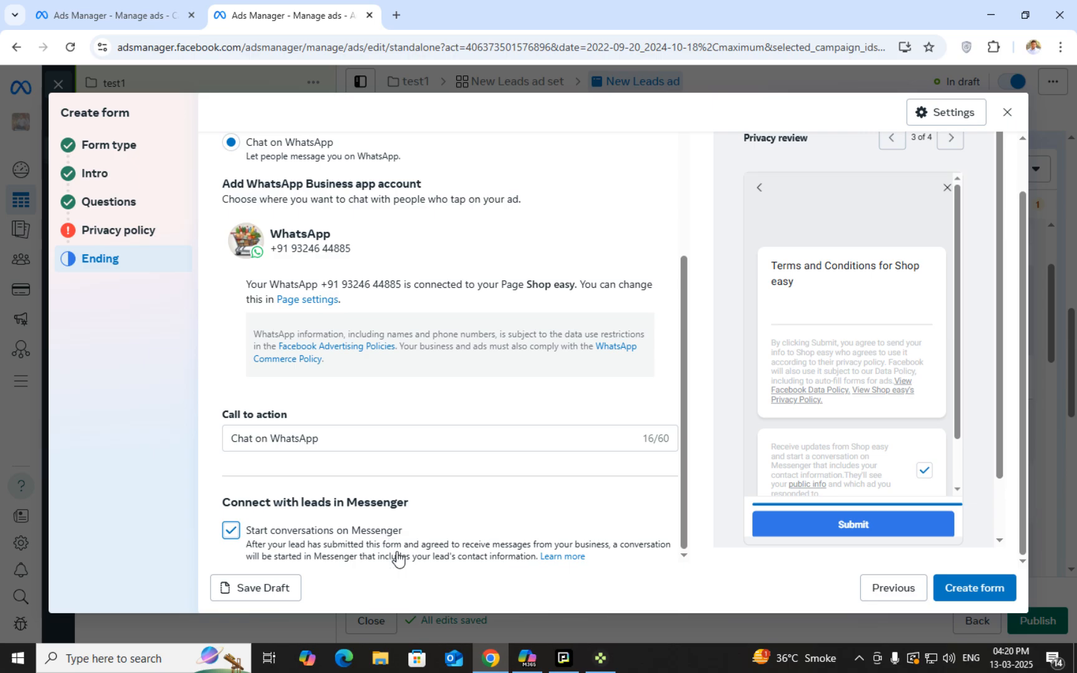
pyautogui.click(232, 533)
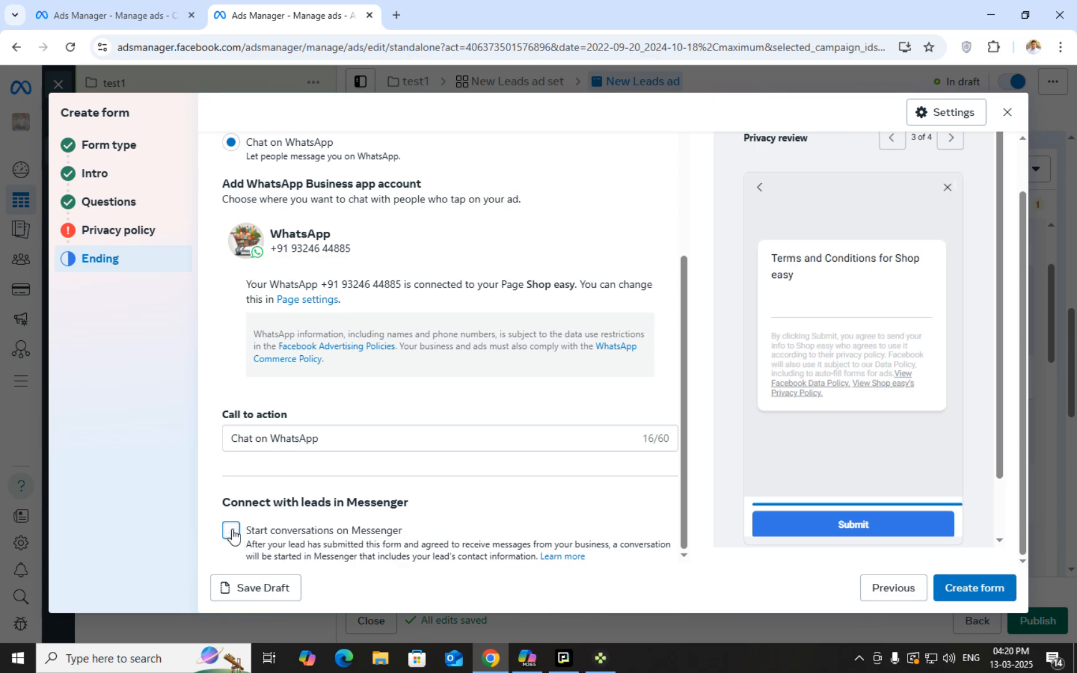
pyautogui.scroll(3, 541, 502)
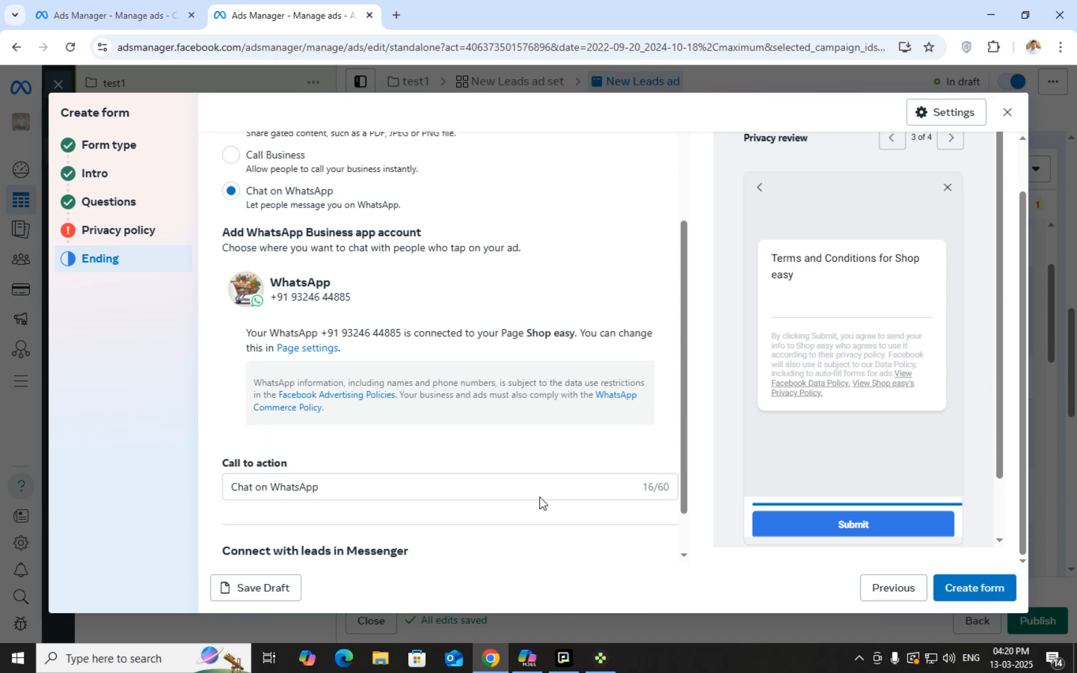
pyautogui.scroll(-3, 567, 493)
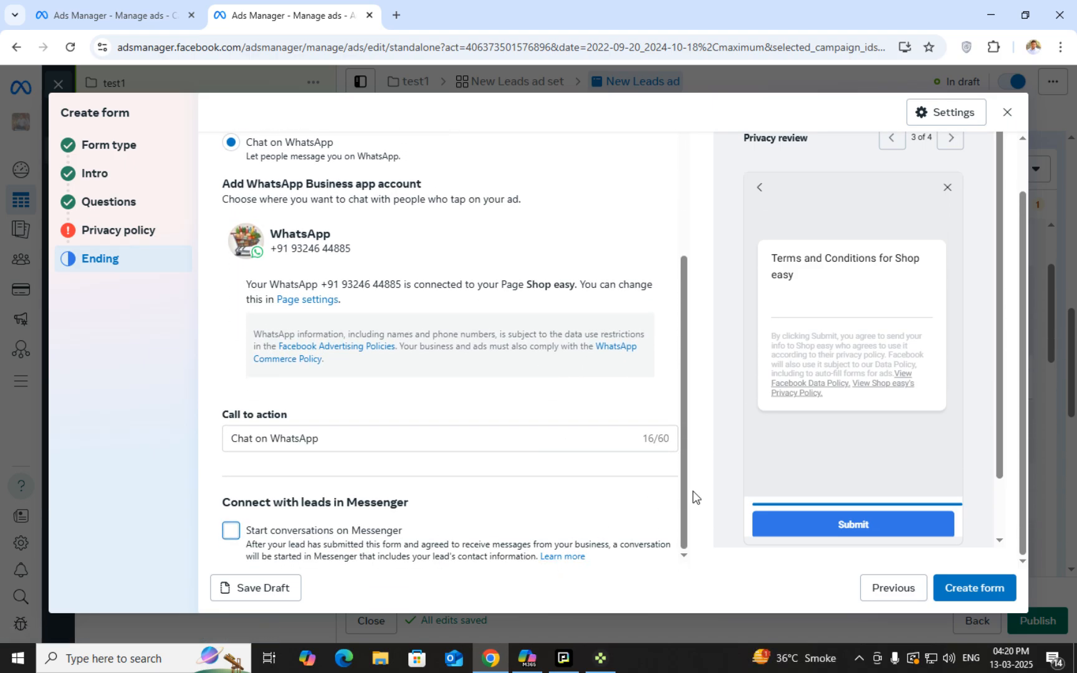
pyautogui.scroll(-1, 983, 496)
# Attempt Create form, then enter the ending description 'THANKYOUR FOR CONTACTING US'
pyautogui.scroll(1, 980, 506)
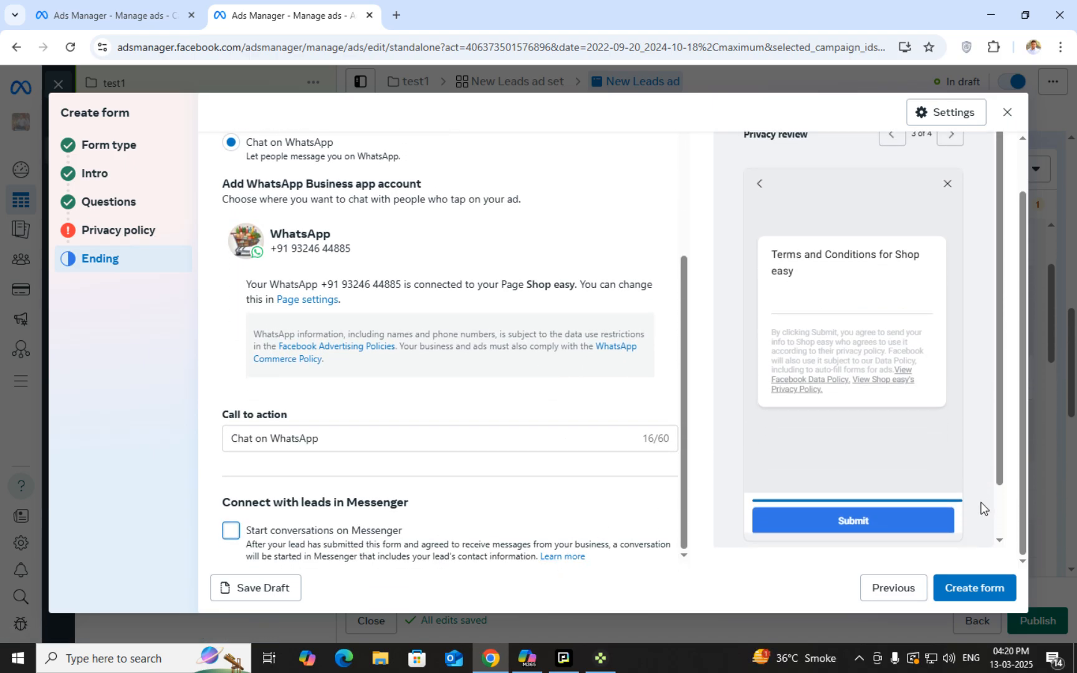
pyautogui.scroll(-1, 981, 505)
pyautogui.click(976, 595)
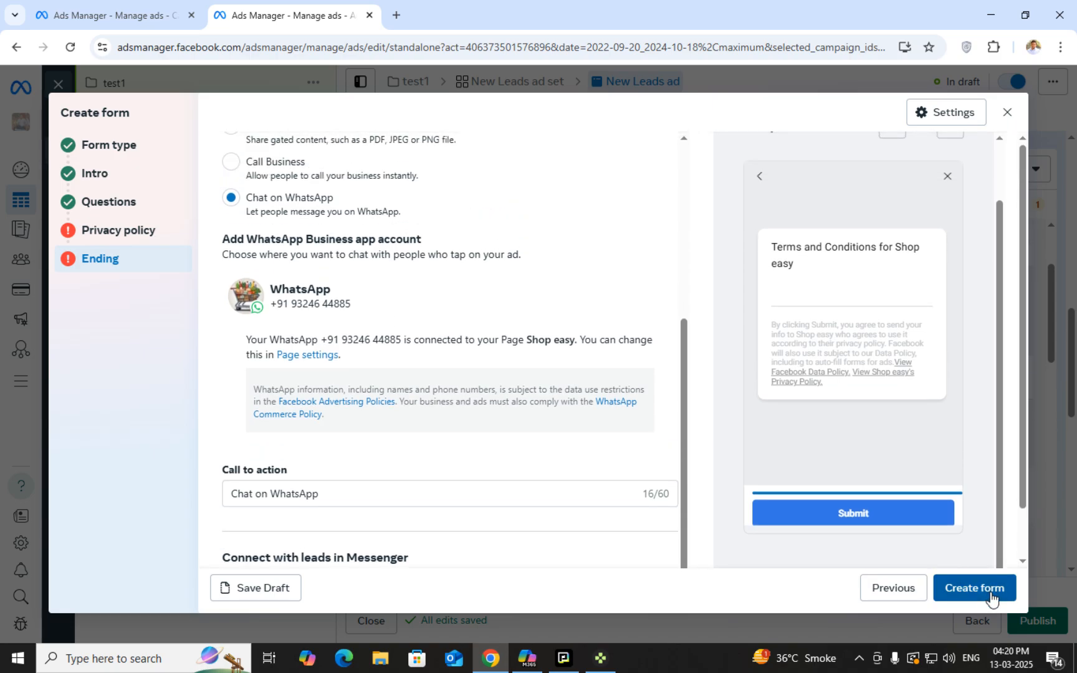
pyautogui.scroll(5, 519, 481)
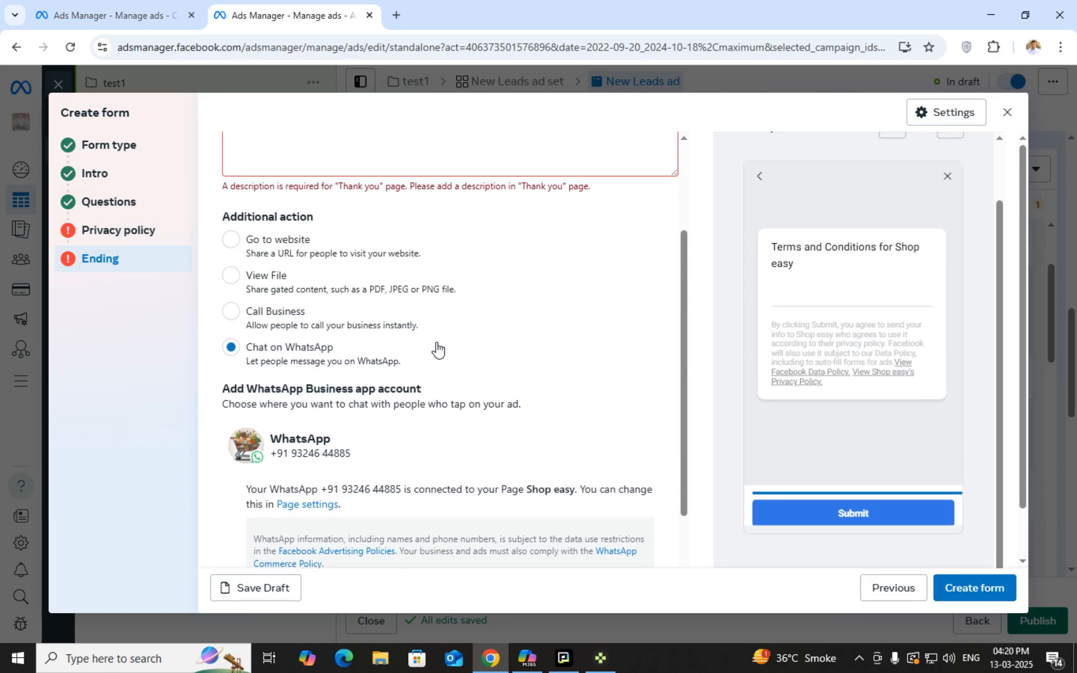
pyautogui.click(321, 281)
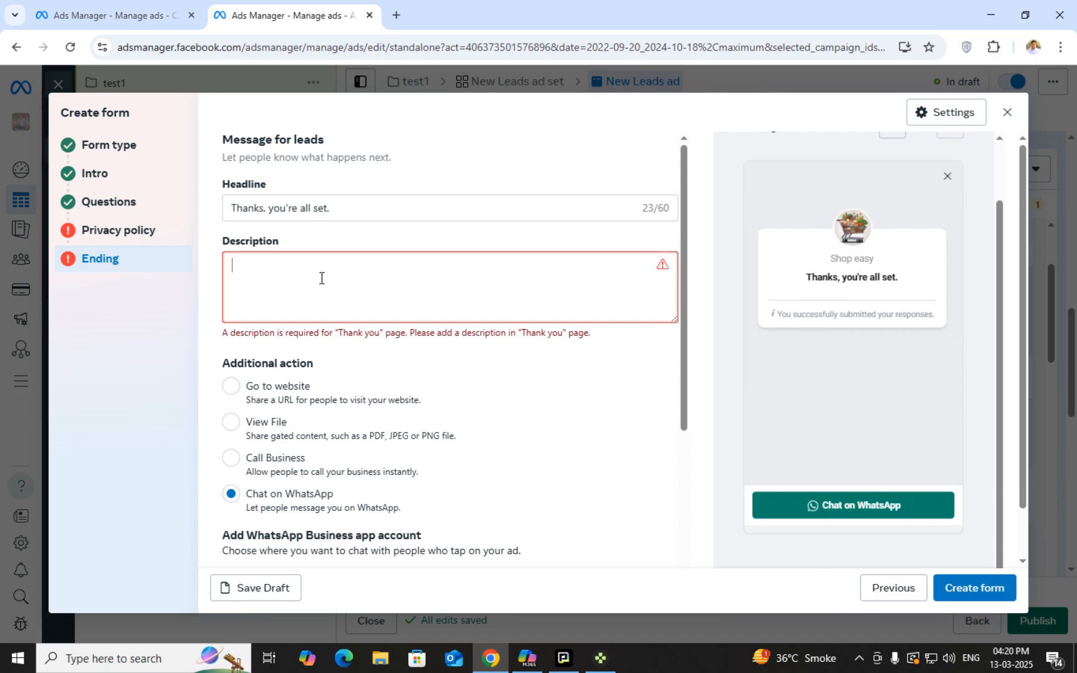
pyautogui.write('THAN')
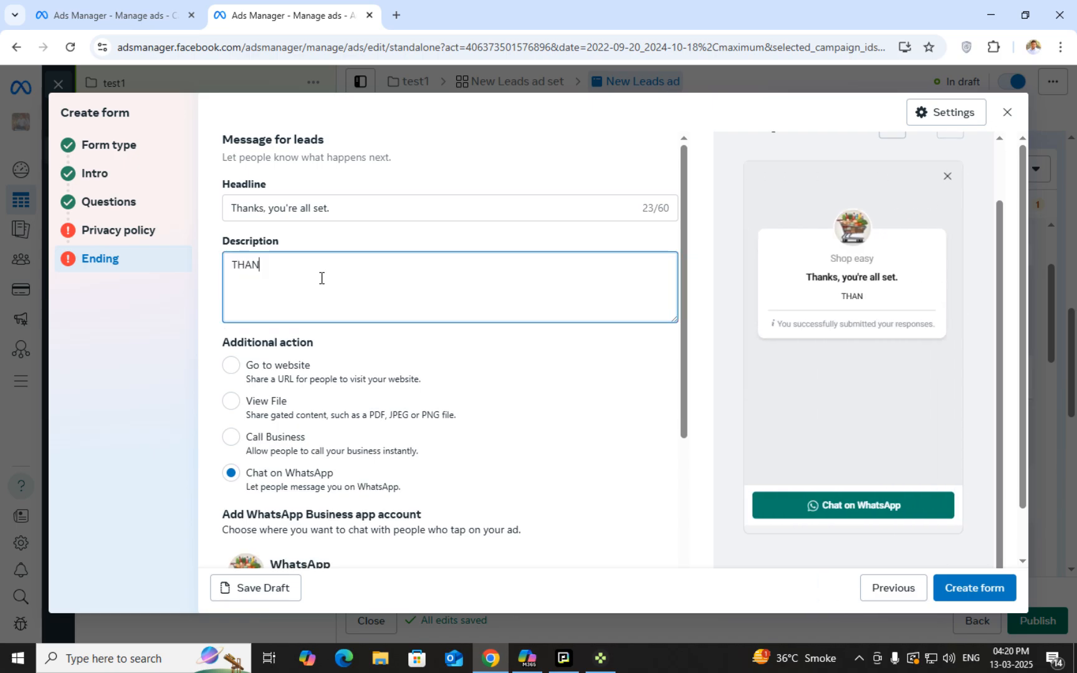
pyautogui.write('KYOUR FO')
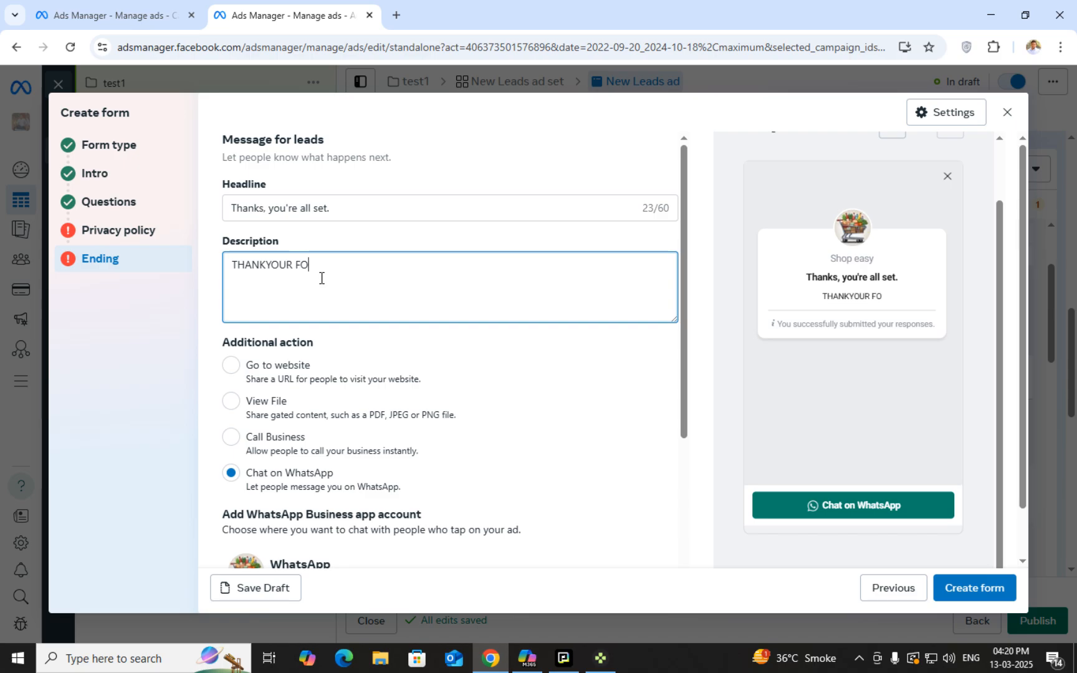
pyautogui.write('R CONTACTI')
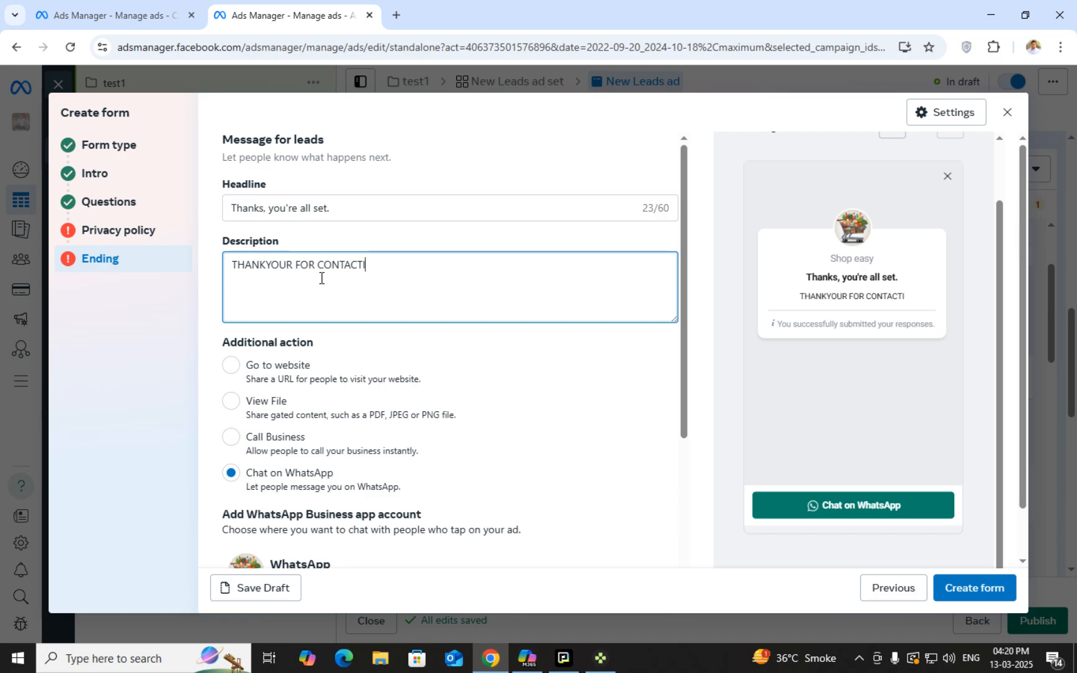
pyautogui.write('NG US')
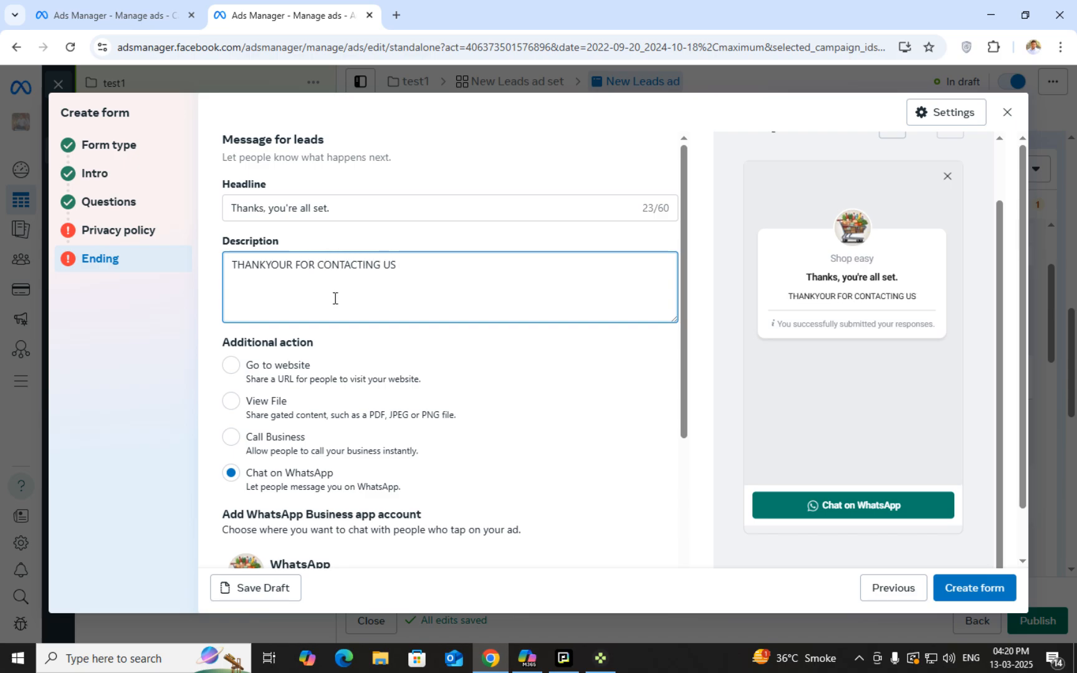
pyautogui.click(335, 297)
pyautogui.scroll(-2, 462, 417)
pyautogui.scroll(1, 374, 374)
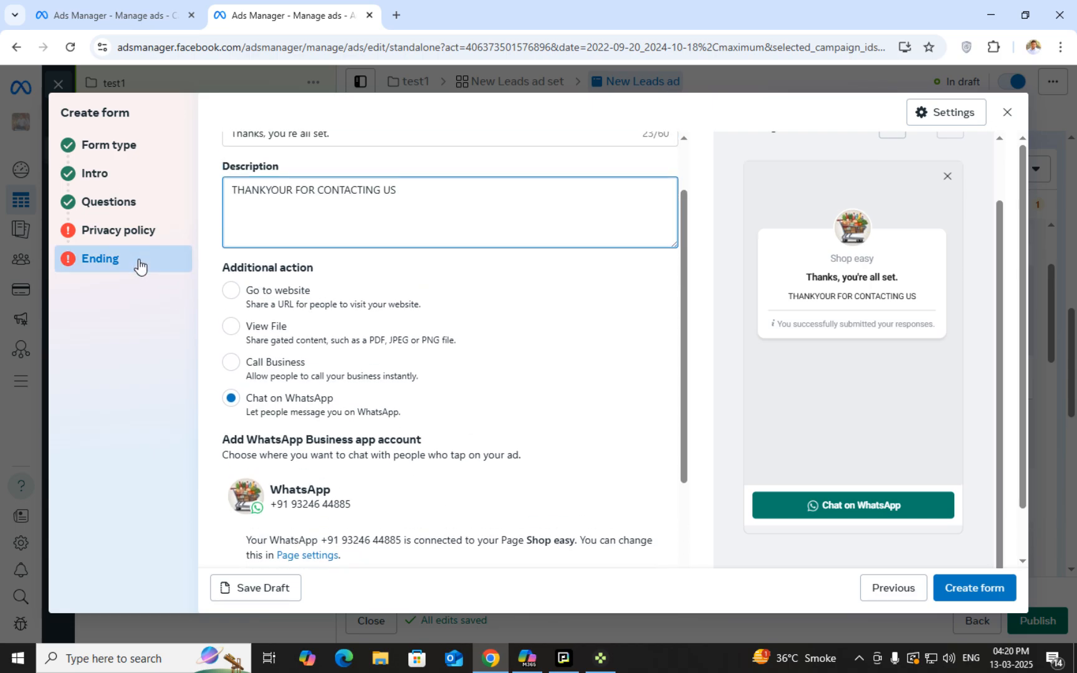
# Enter FACEBOOK.COM as the privacy policy link
pyautogui.click(142, 243)
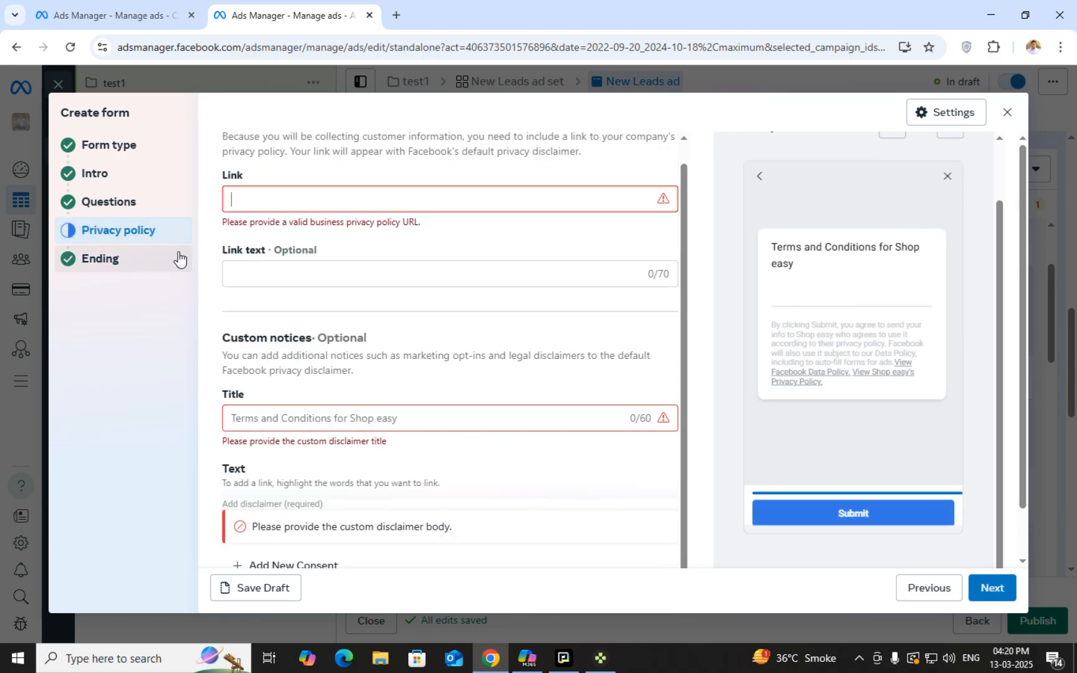
pyautogui.click(124, 209)
pyautogui.click(124, 236)
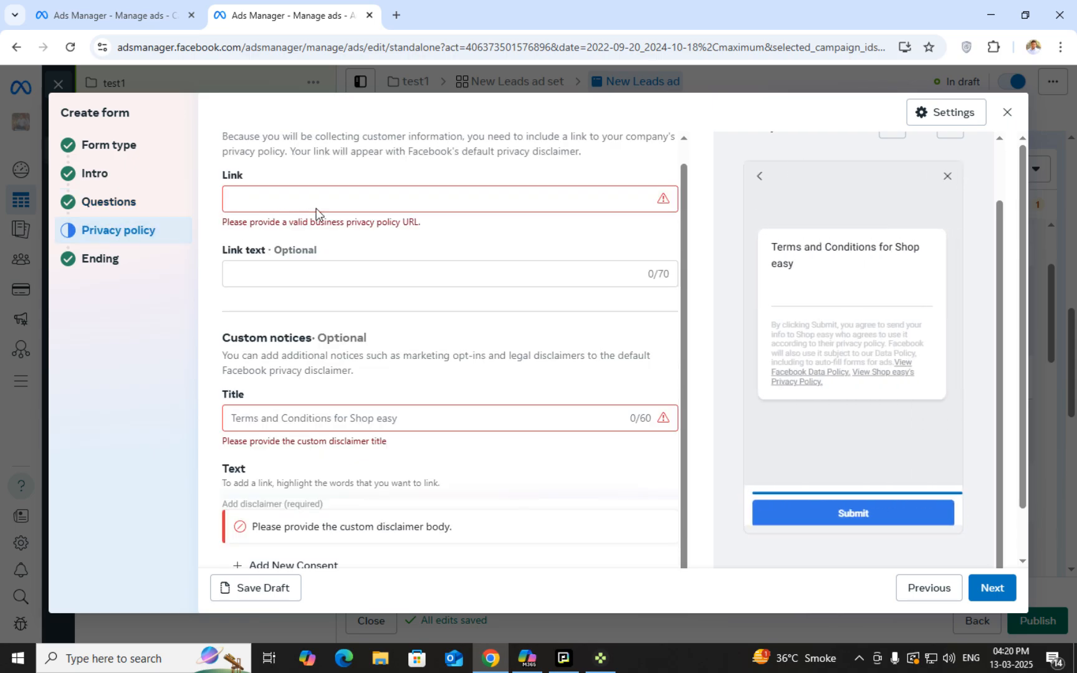
pyautogui.click(317, 204)
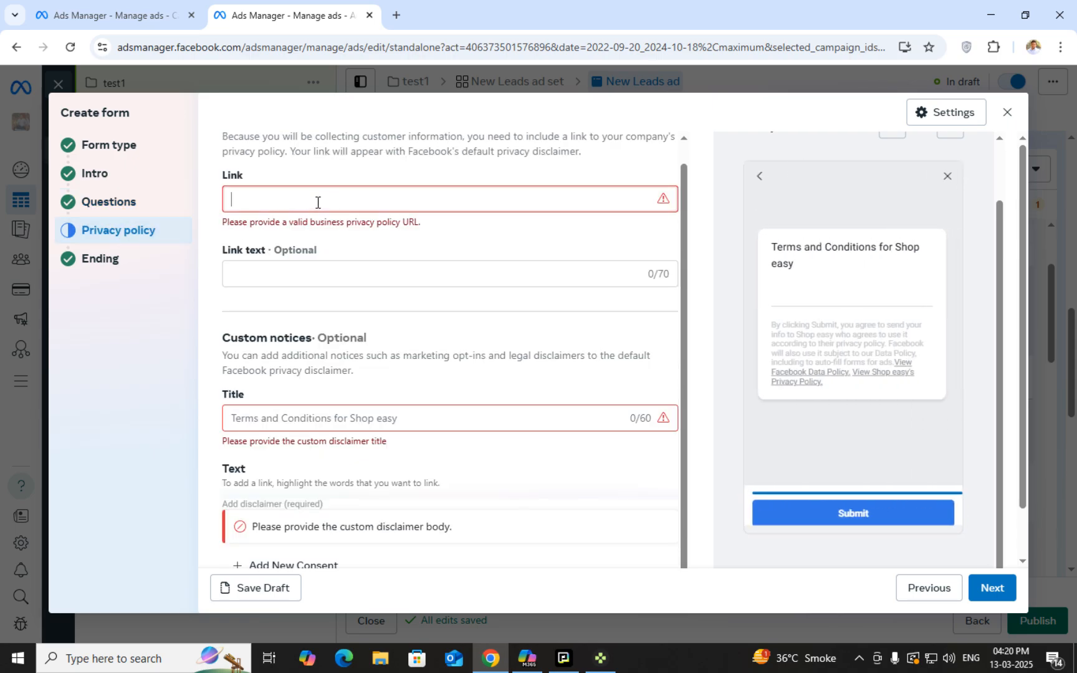
pyautogui.write('FACEBOOK.COM')
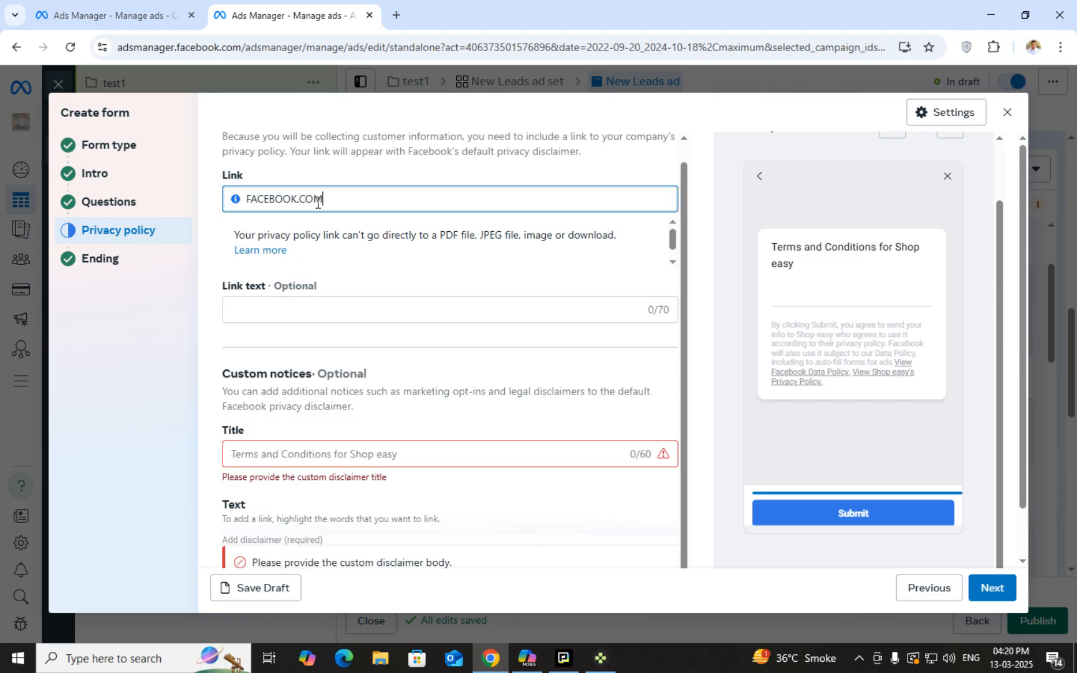
pyautogui.click(161, 267)
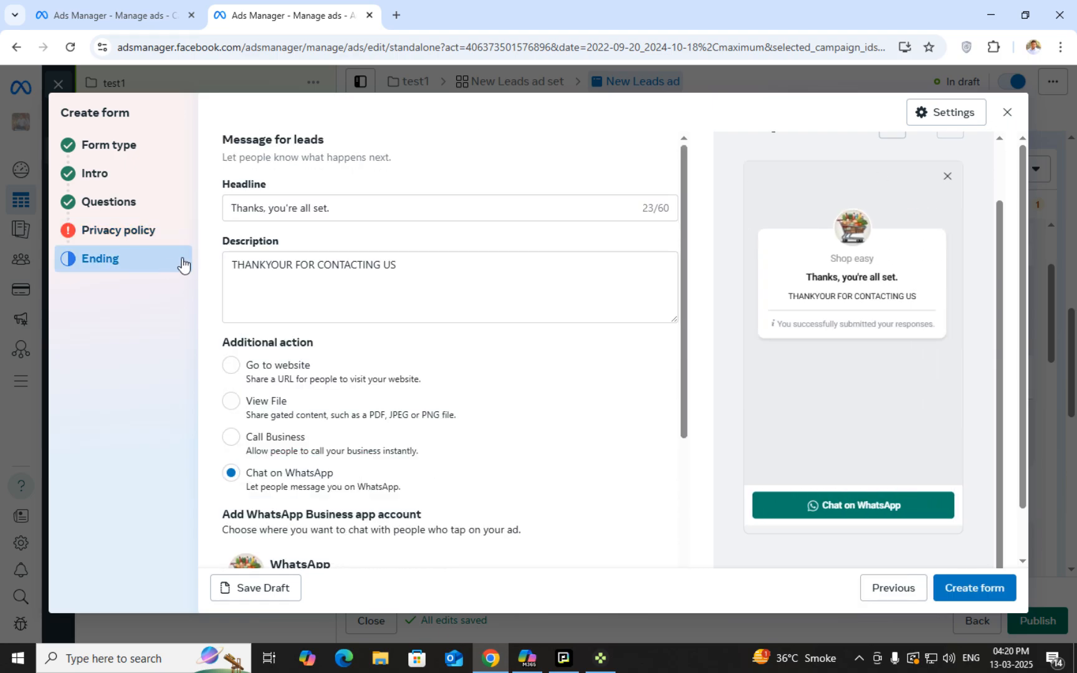
pyautogui.click(147, 232)
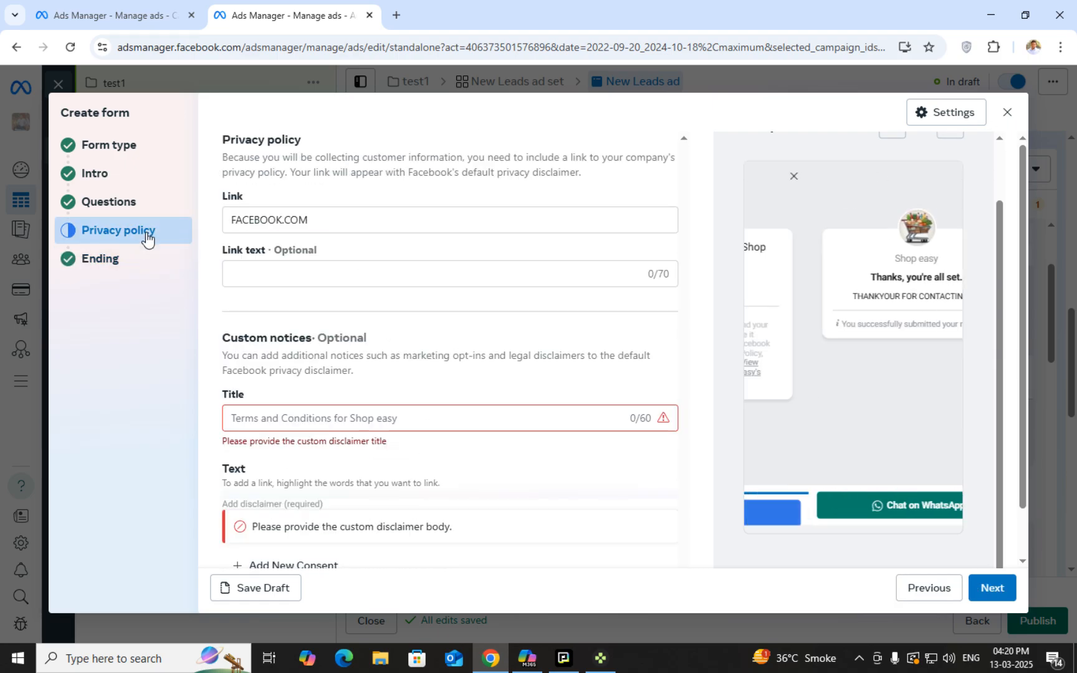
# Type PRIVACY POLICY as the privacy policy link text
pyautogui.click(348, 275)
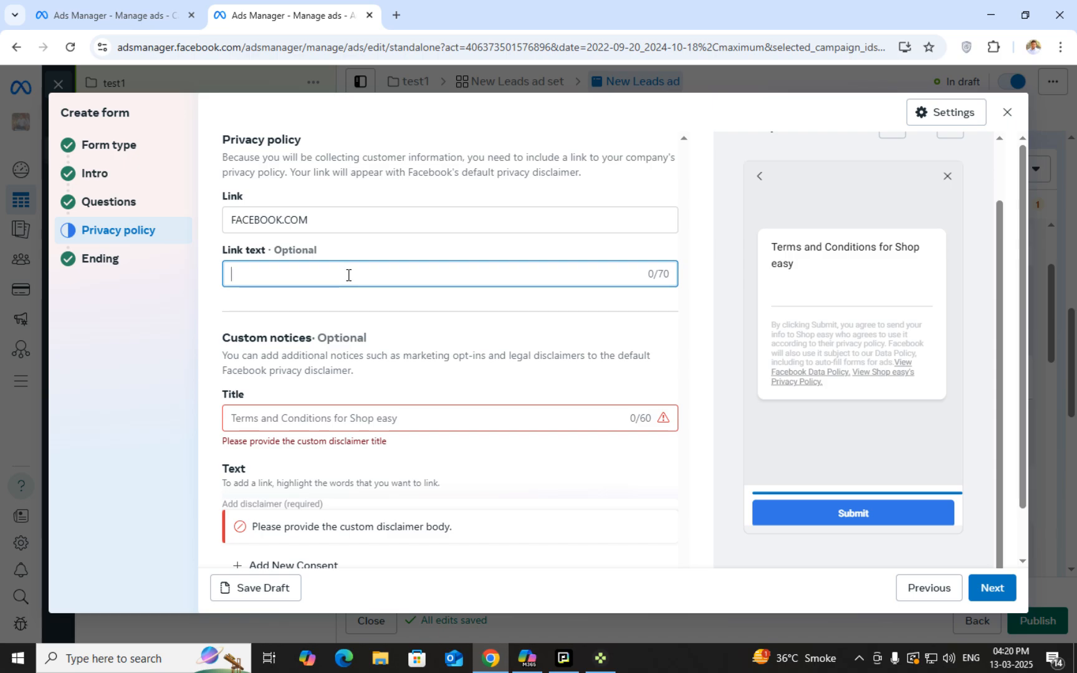
pyautogui.write('PRIC')
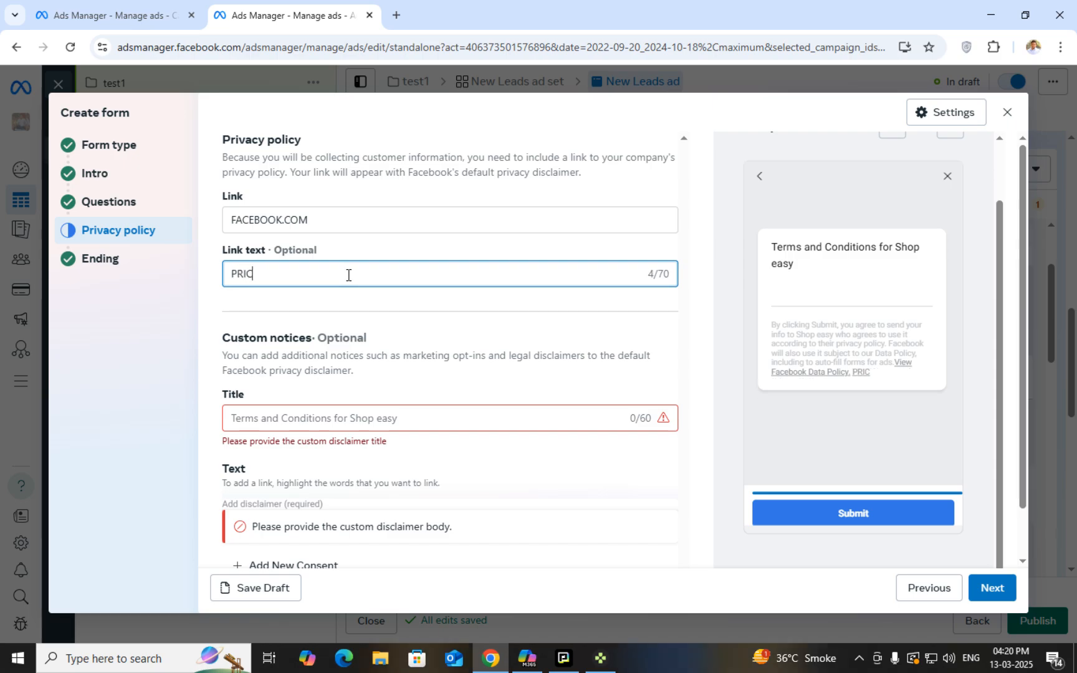
pyautogui.press('BackSpace')
pyautogui.write('VACY')
pyautogui.write(' PLO')
pyautogui.press('BackSpace')
pyautogui.press('BackSpace')
pyautogui.write('OLICY')
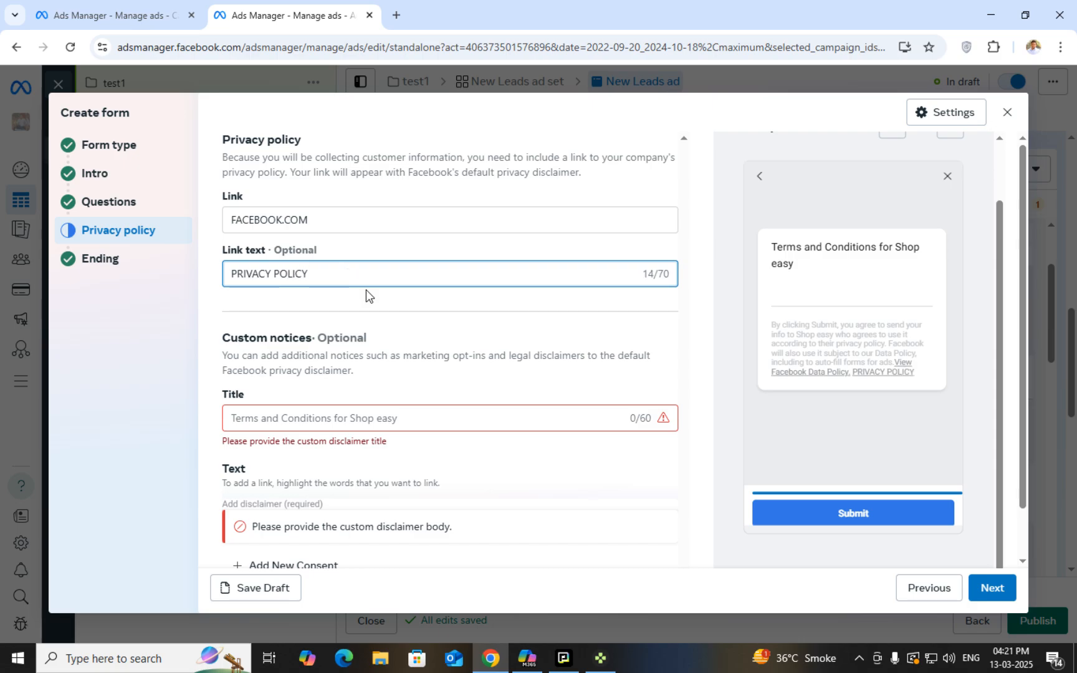
pyautogui.scroll(-1, 366, 289)
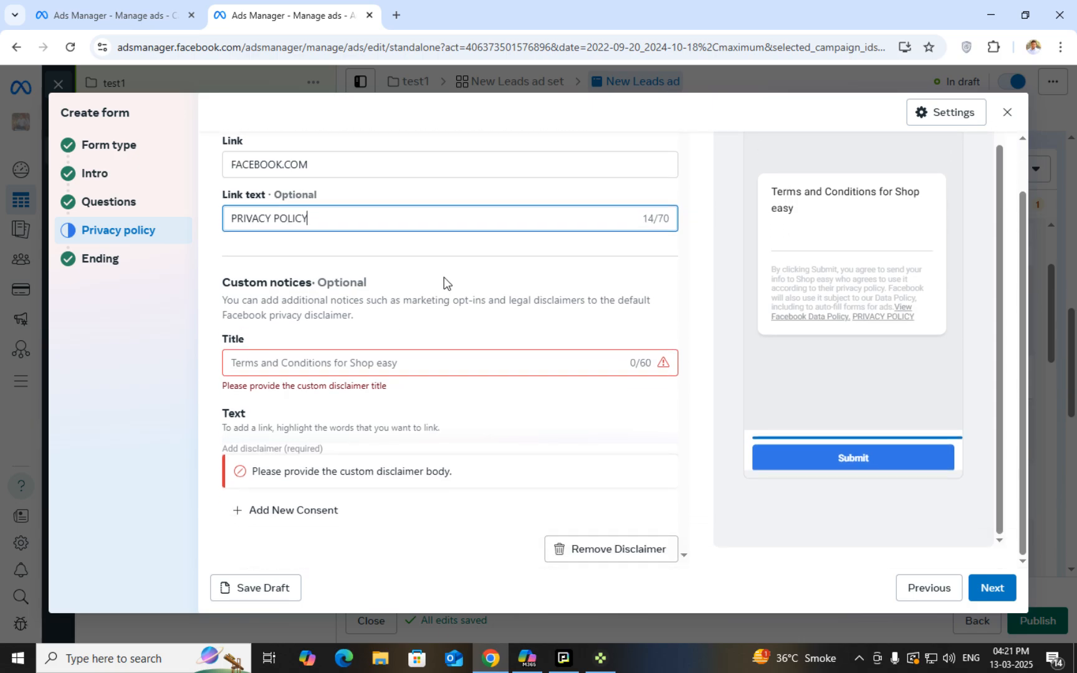
pyautogui.click(378, 360)
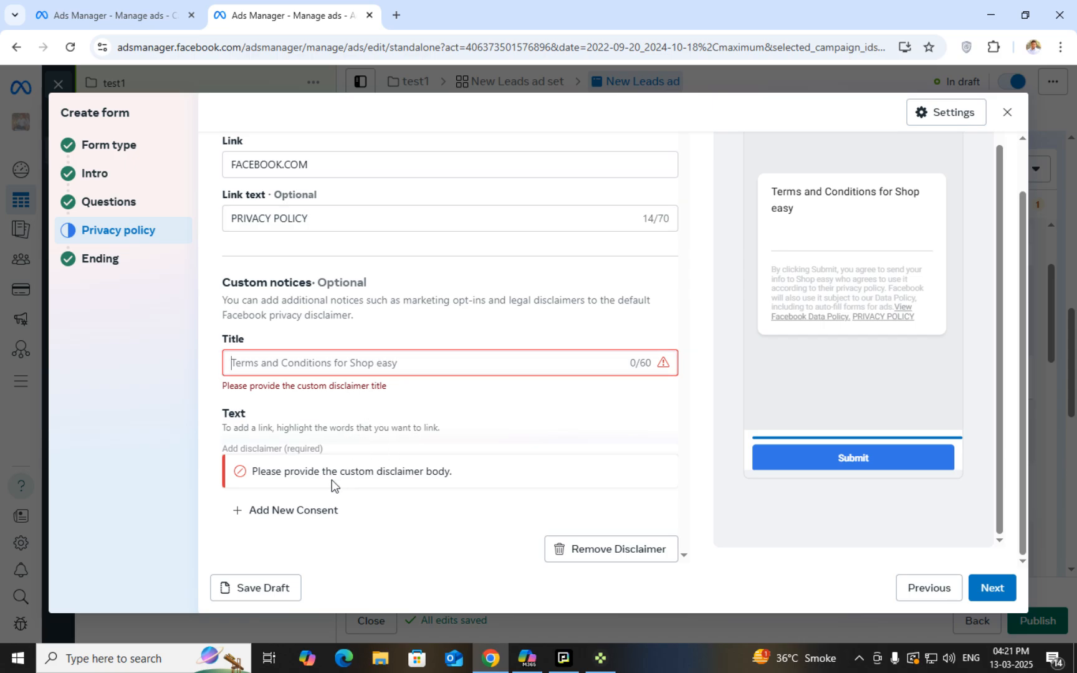
# Remove the custom disclaimer from the form
pyautogui.write('THAN')
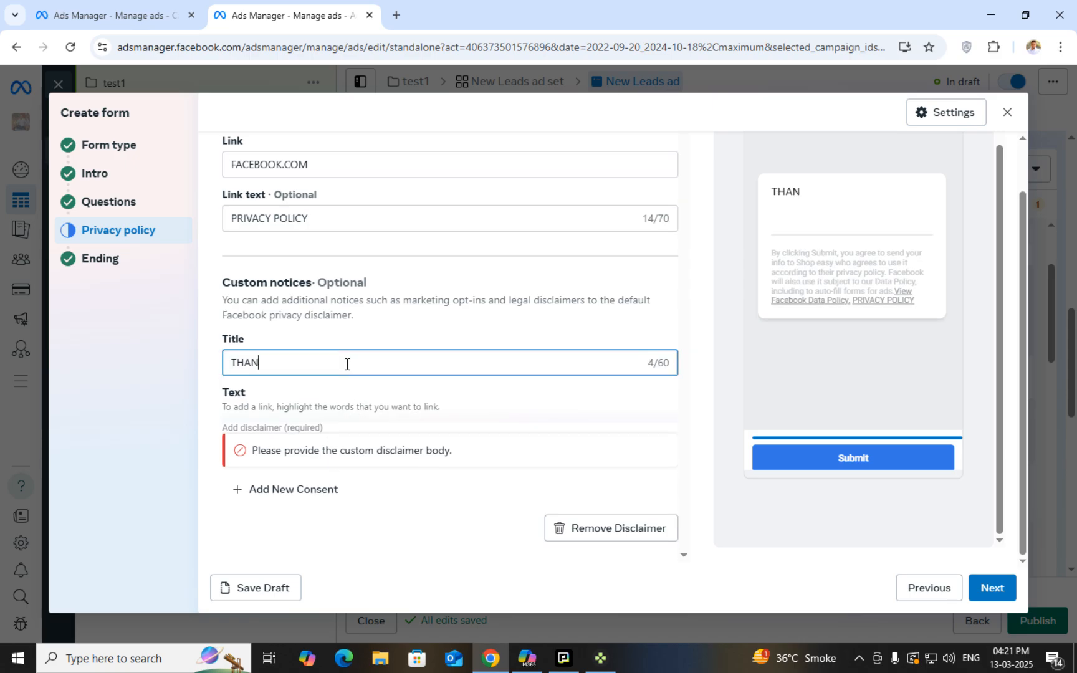
pyautogui.click(135, 269)
pyautogui.click(163, 228)
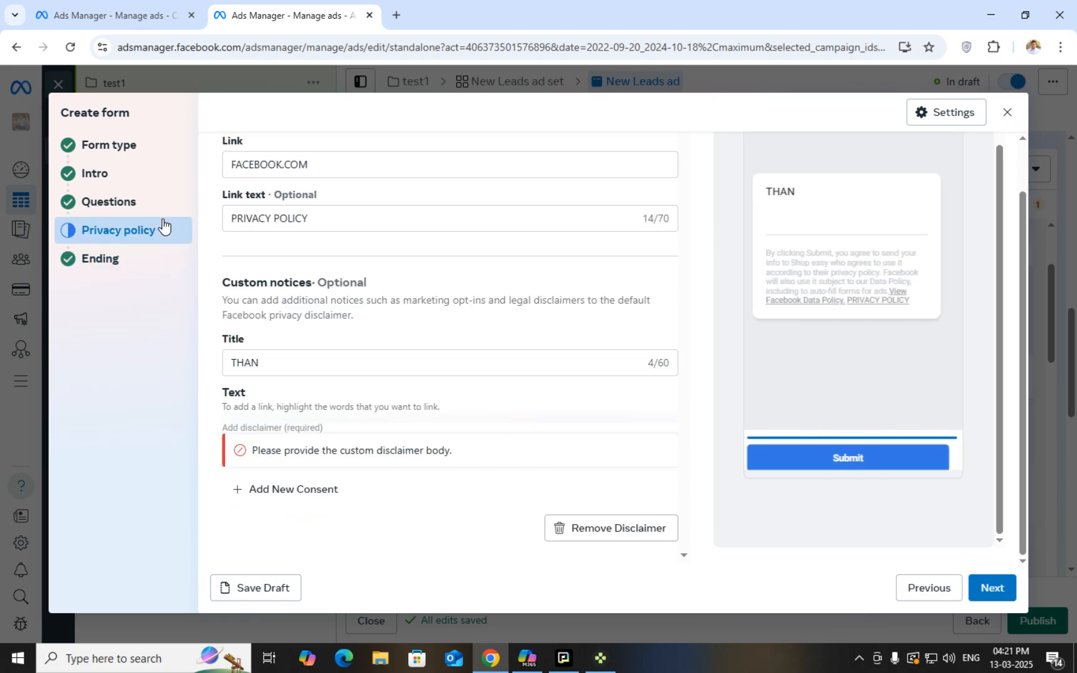
pyautogui.click(280, 362)
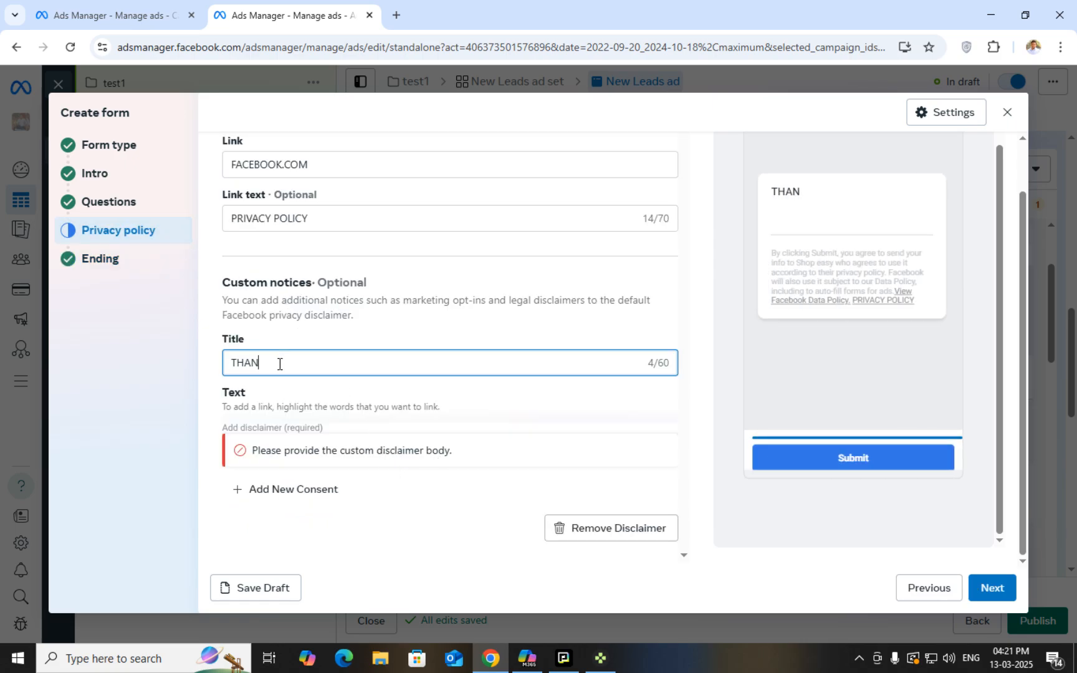
pyautogui.click(619, 525)
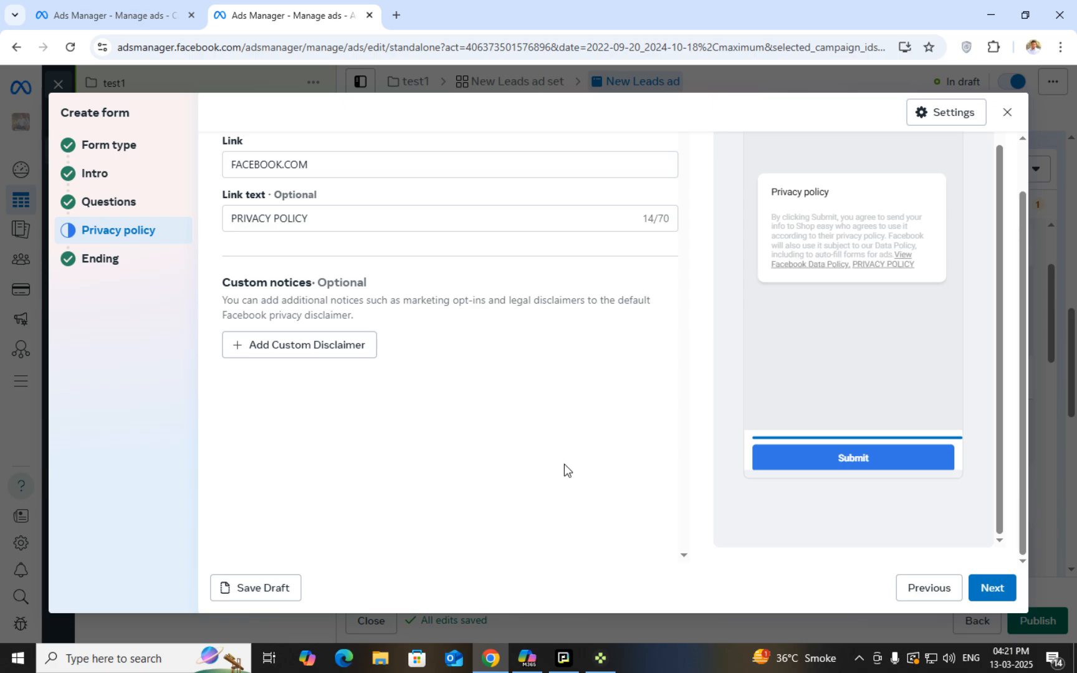
# Review the form's Questions, Privacy policy and Ending steps
pyautogui.click(94, 209)
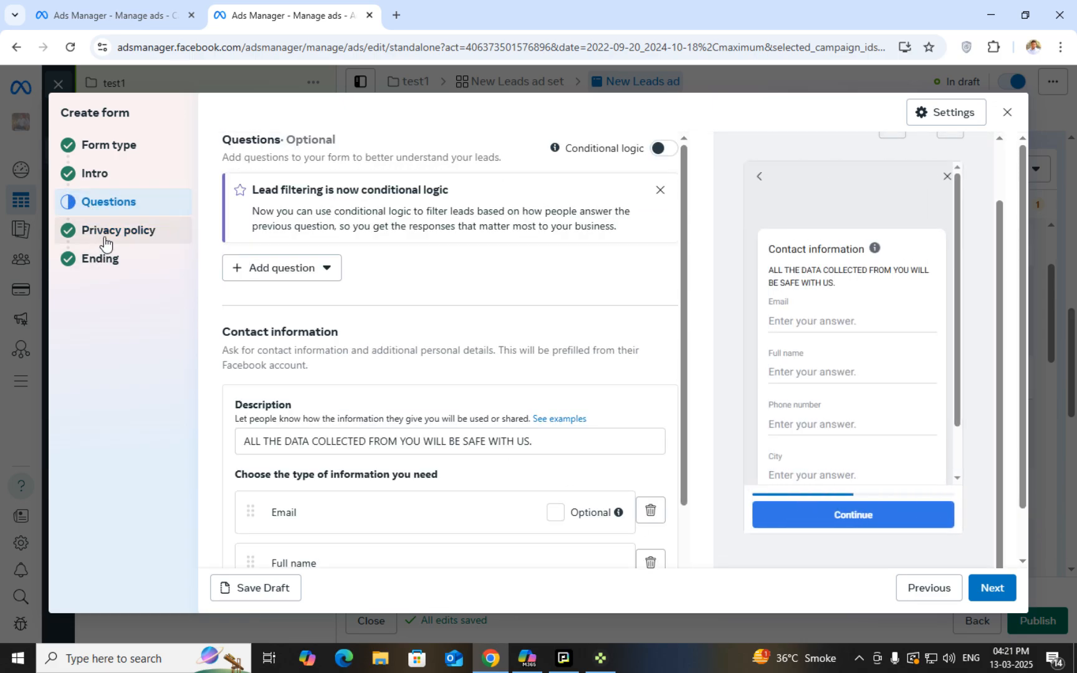
pyautogui.click(104, 238)
pyautogui.click(107, 259)
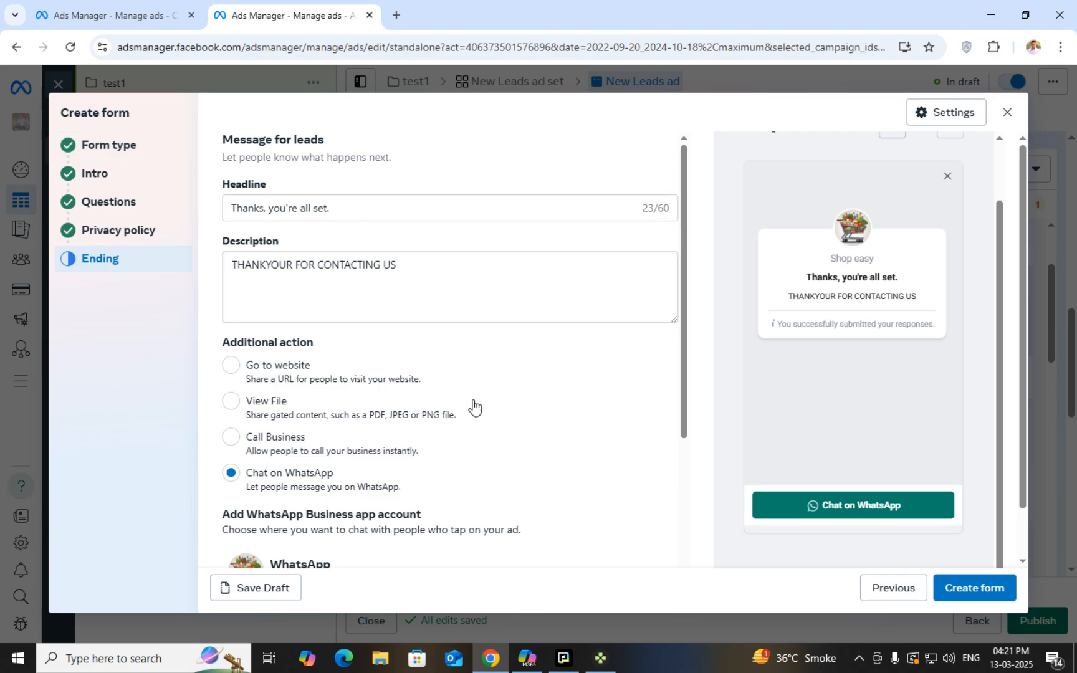
pyautogui.scroll(2, 866, 452)
# Replace the default form name, typing 'TE' as its start
pyautogui.click(157, 152)
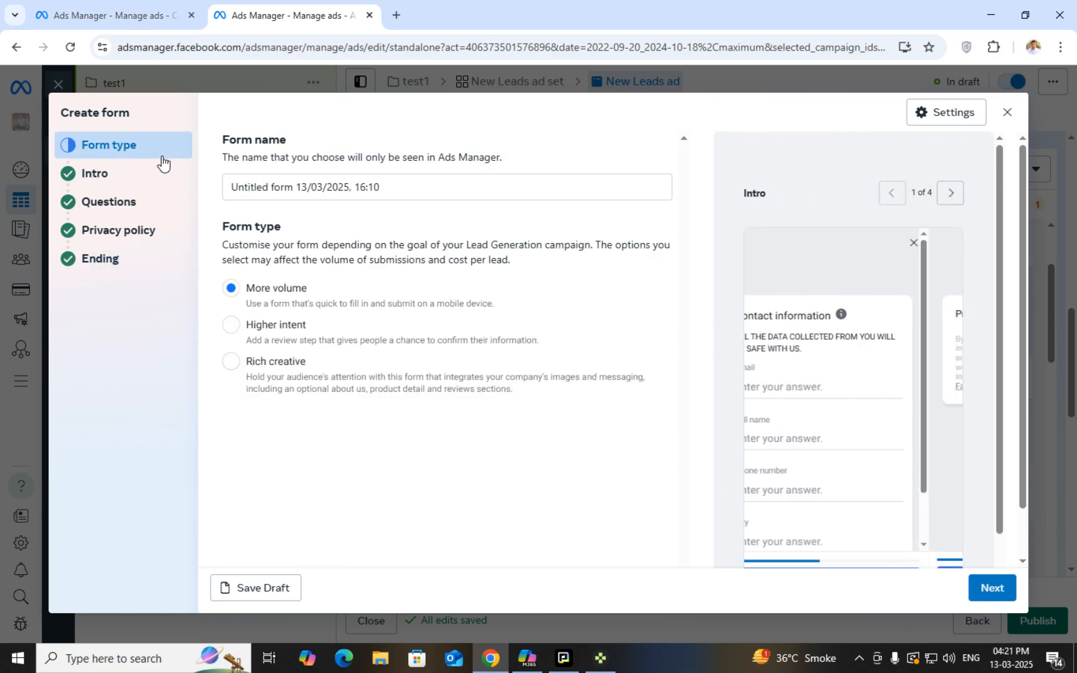
pyautogui.tripleClick(242, 186)
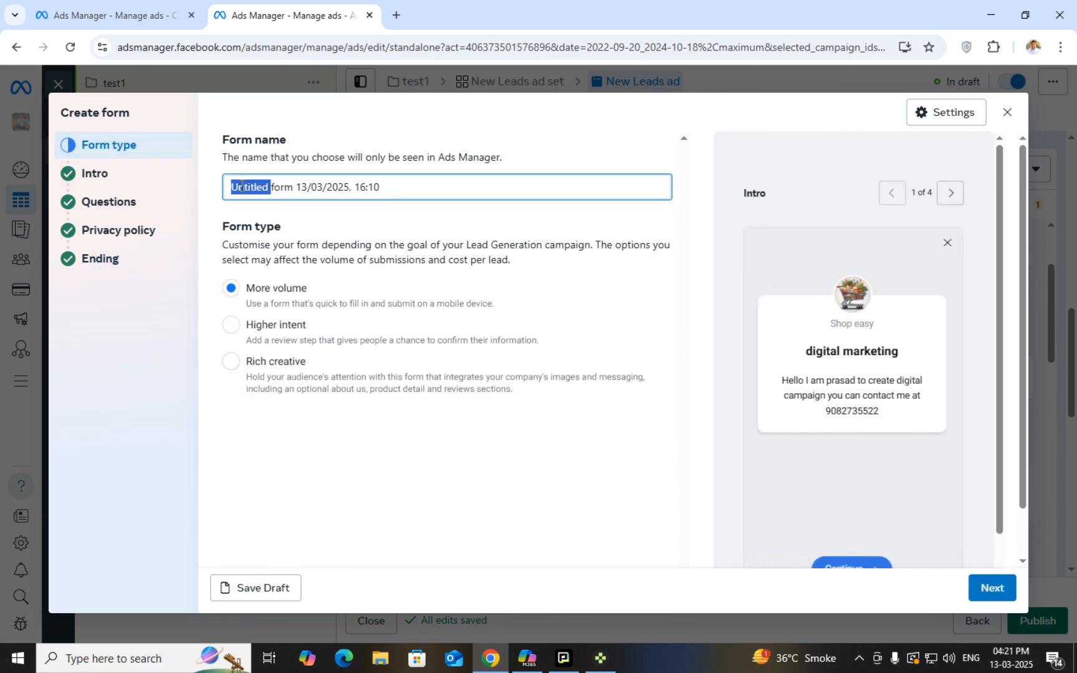
pyautogui.write('TEST 1')
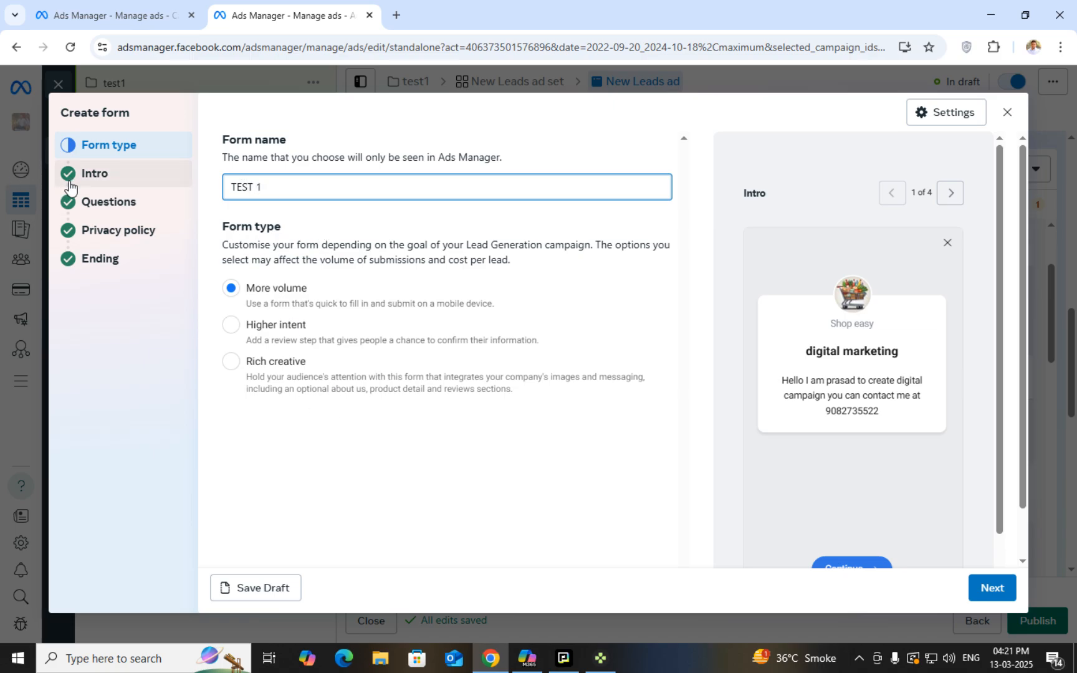
# Capitalize the greeting headline so it reads 'Digital marketing'
pyautogui.click(106, 180)
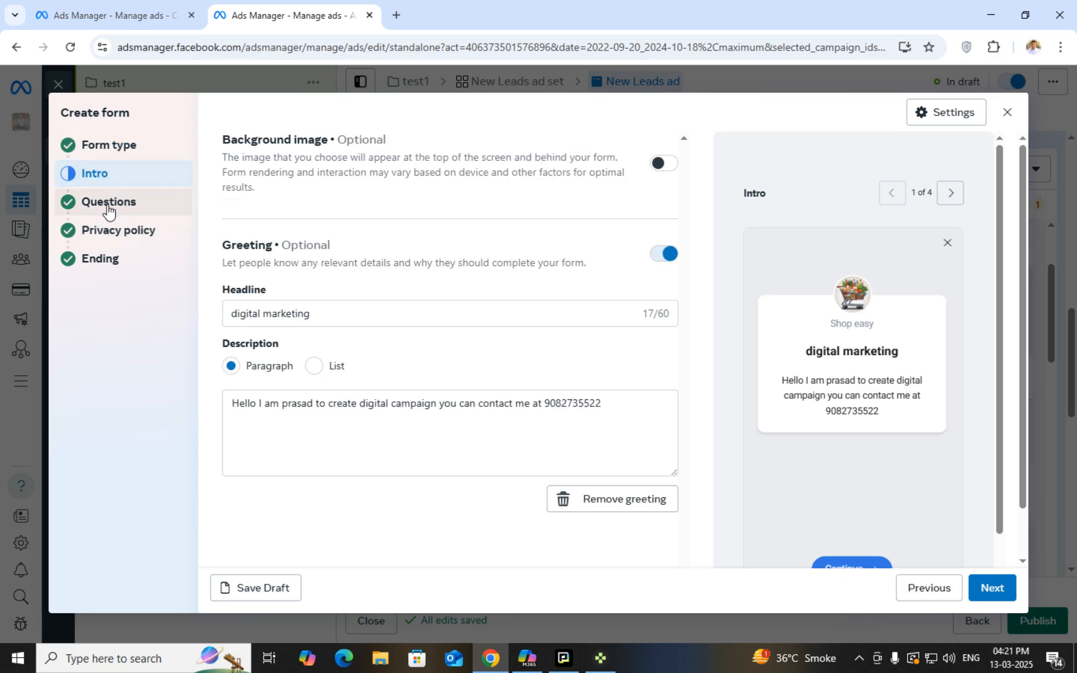
pyautogui.click(232, 313)
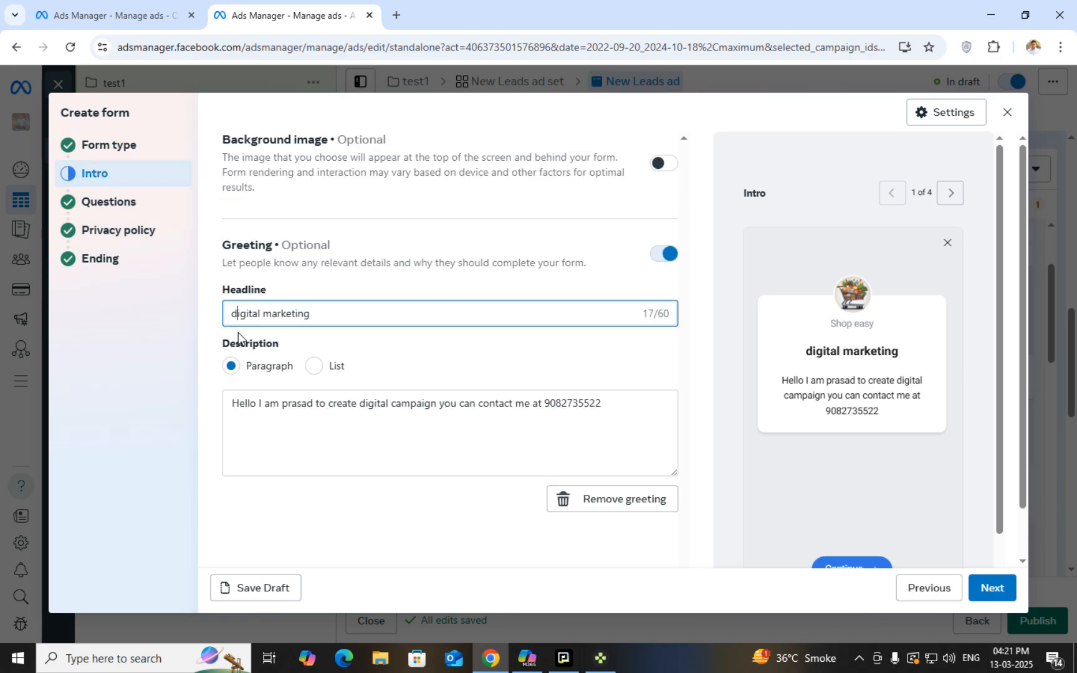
pyautogui.press('Delete')
pyautogui.write('d')
pyautogui.press('BackSpace')
pyautogui.write('D')
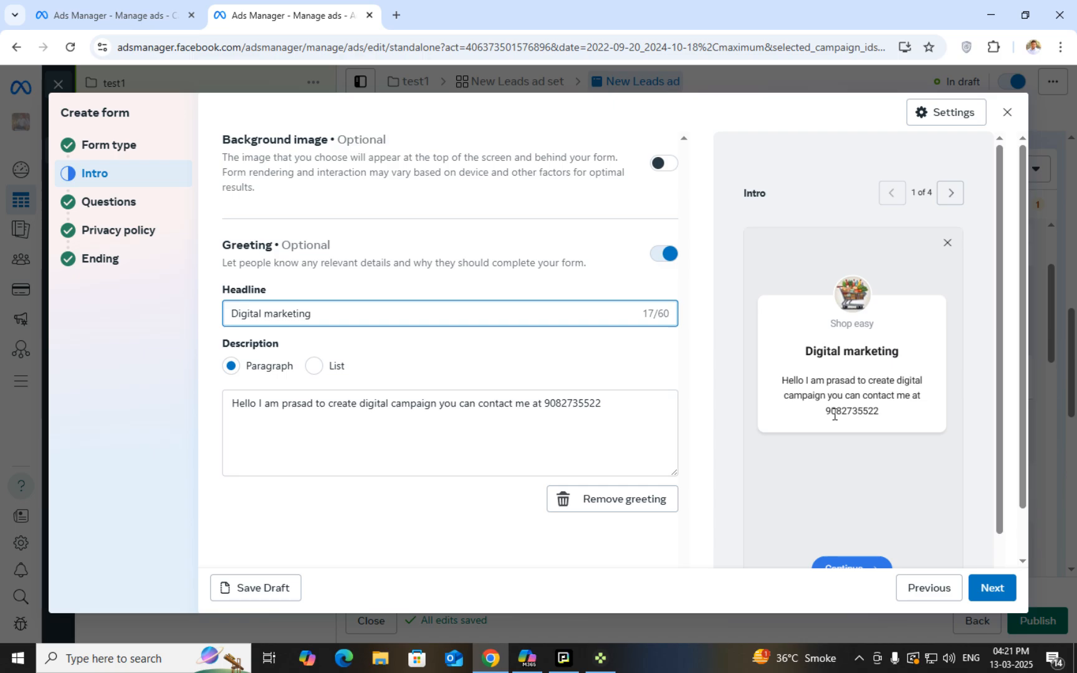
# Add lowercase 'marketing' before 'campaign' in the greeting description, then go to Questions
pyautogui.click(389, 412)
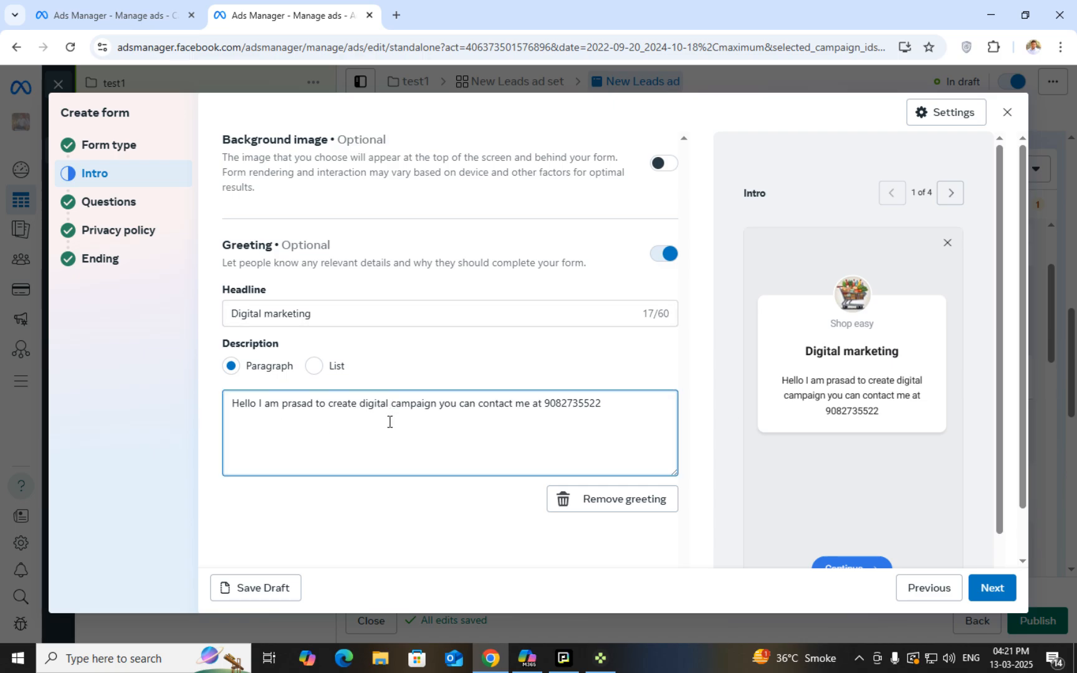
pyautogui.write('MARKETING')
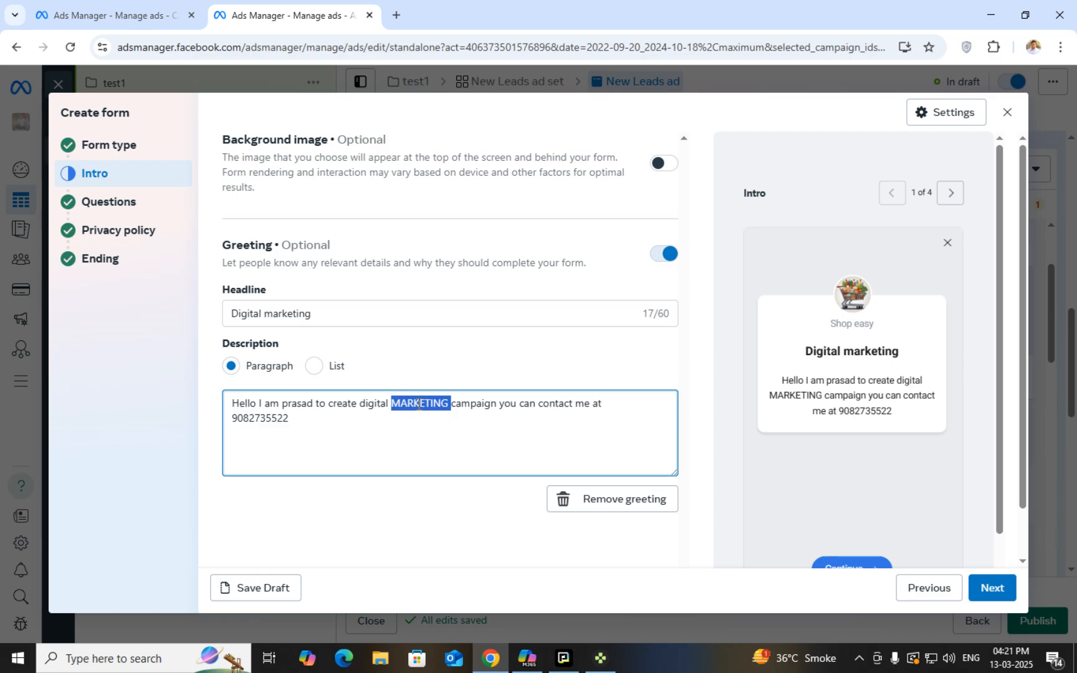
pyautogui.press('BackSpace')
pyautogui.write('market')
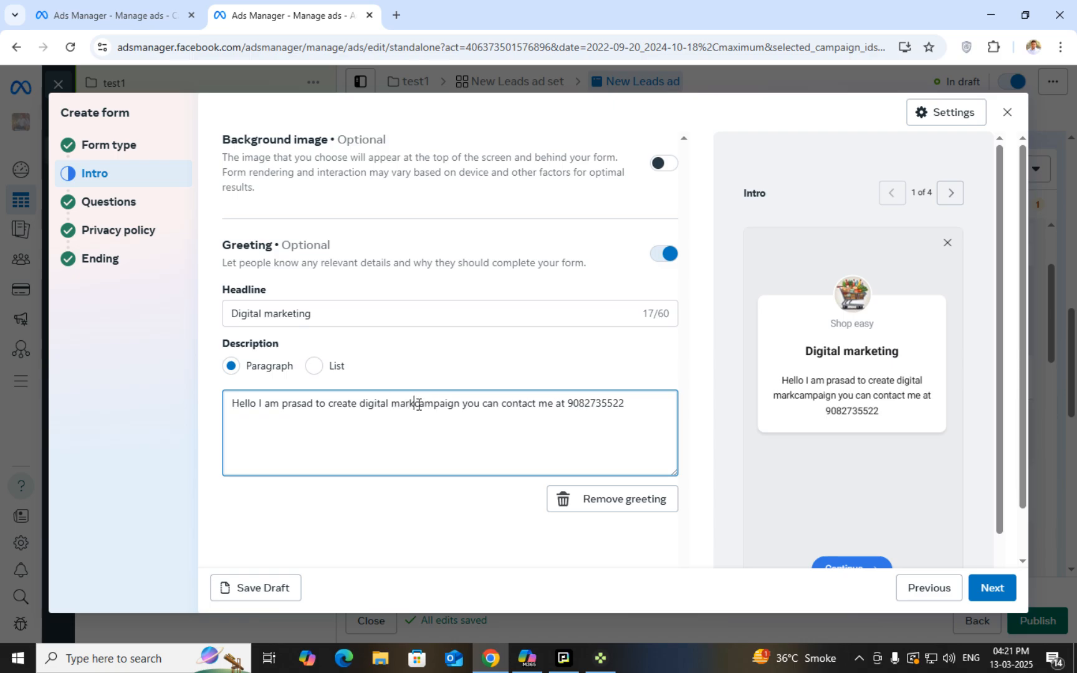
pyautogui.write('ing')
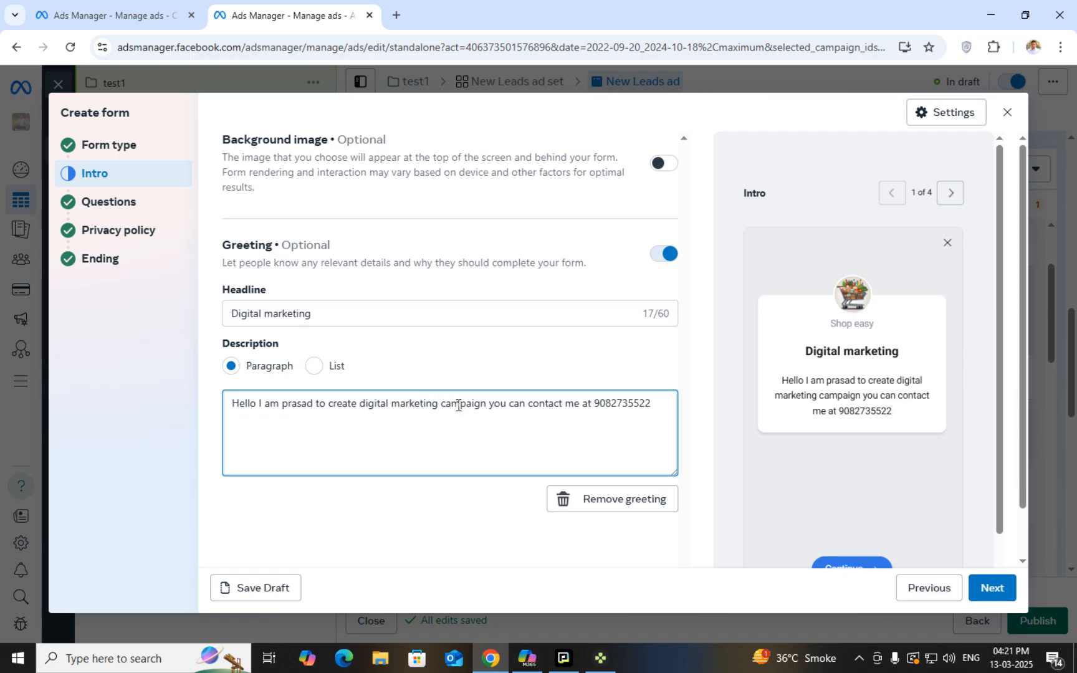
pyautogui.click(109, 201)
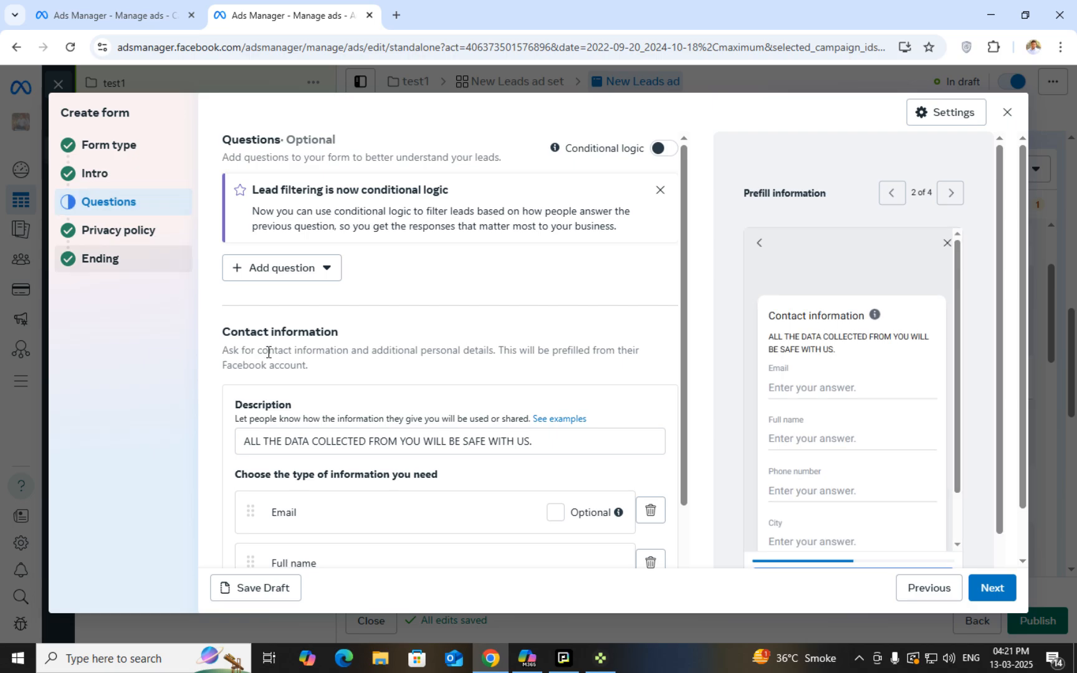
# Go to the Privacy policy step and save the lead form as a draft
pyautogui.scroll(-2, 393, 461)
pyautogui.scroll(-1, 393, 461)
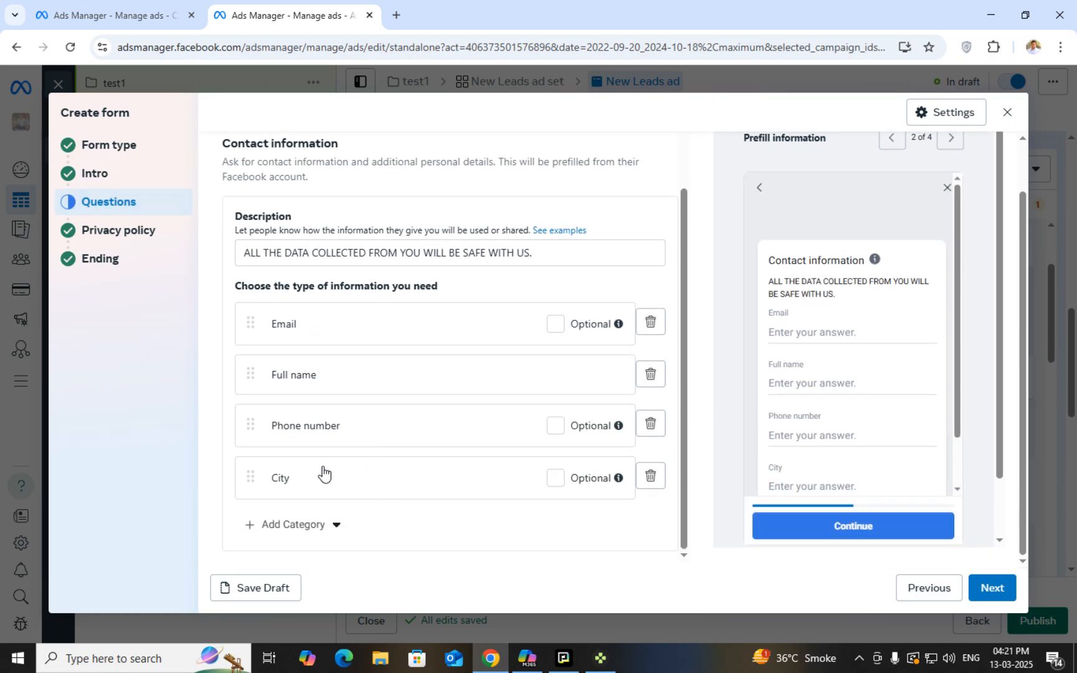
pyautogui.click(145, 229)
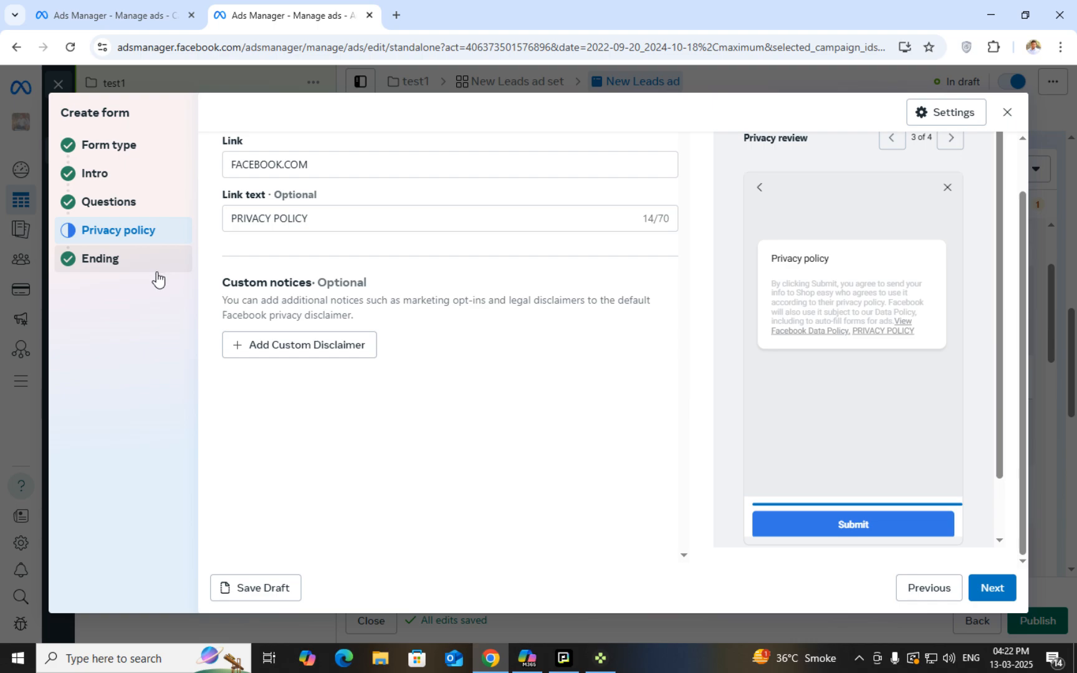
pyautogui.scroll(-1, 938, 303)
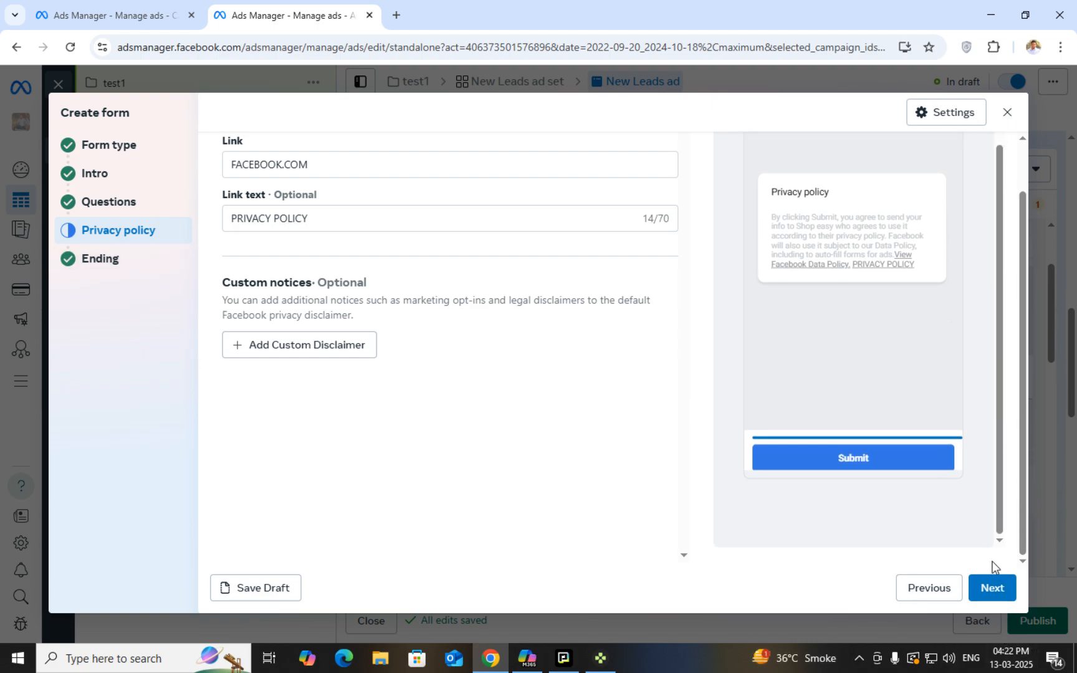
pyautogui.click(279, 588)
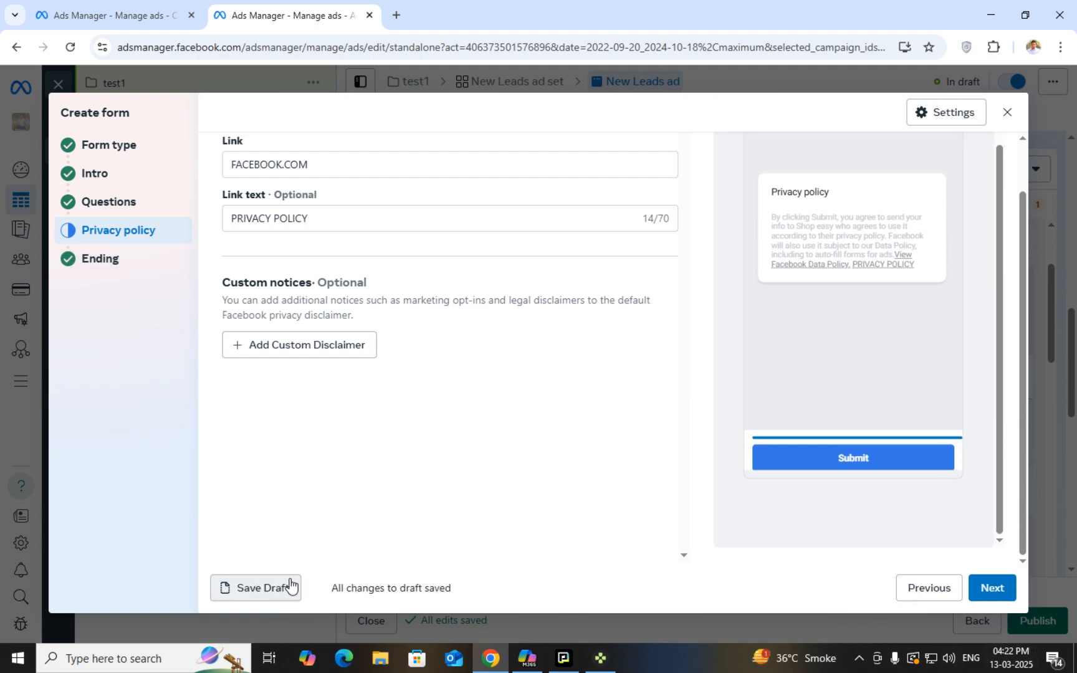
# Advance with Next to the form's Ending step
pyautogui.scroll(1, 454, 533)
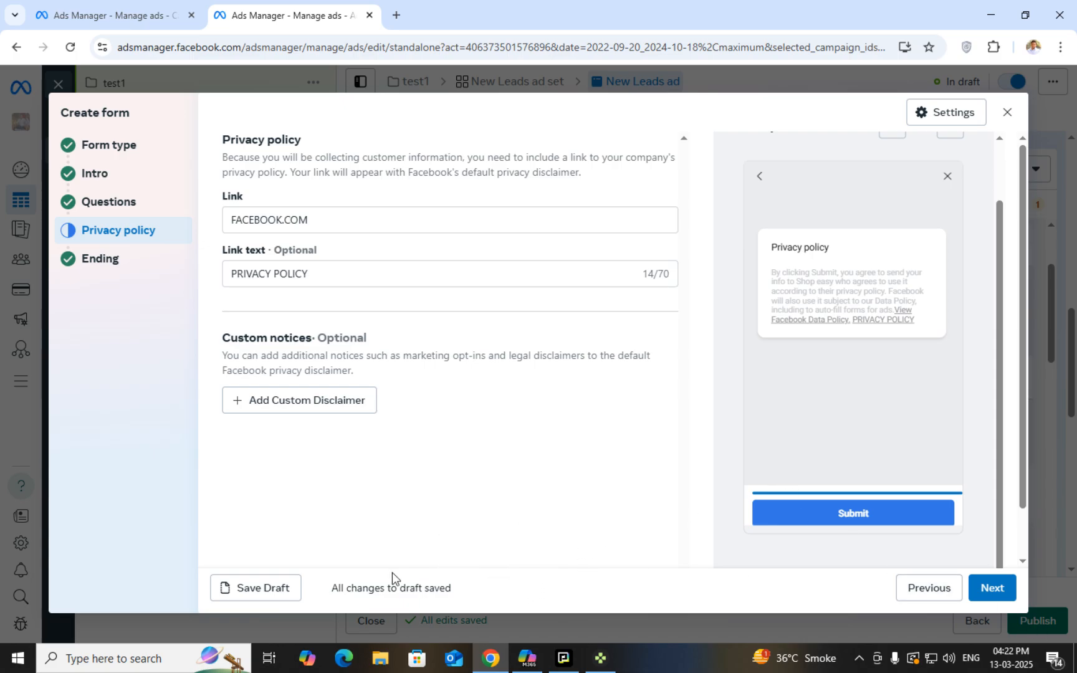
pyautogui.click(1000, 589)
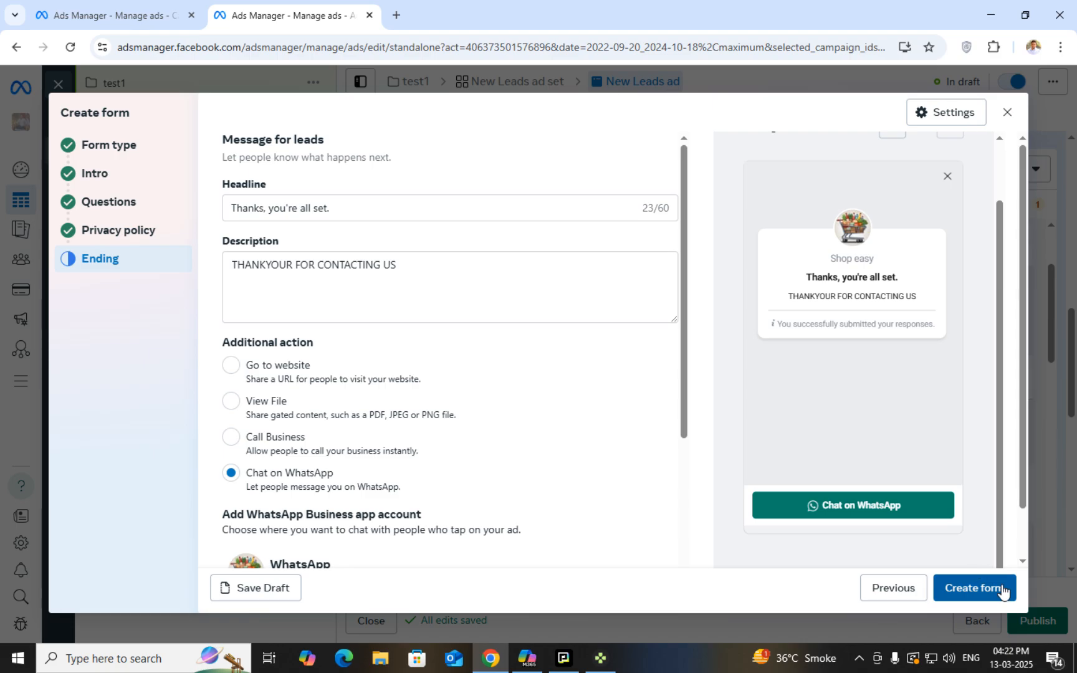
pyautogui.scroll(-1, 782, 541)
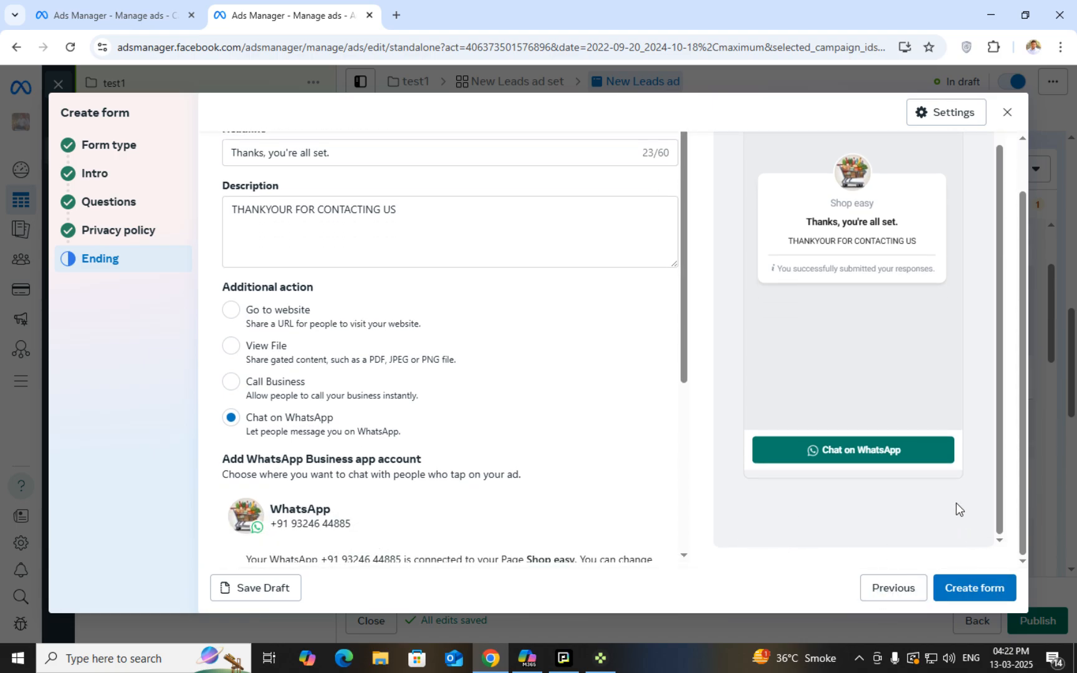
# Create the form so TEST 1 is attached to the New Leads ad
pyautogui.click(975, 588)
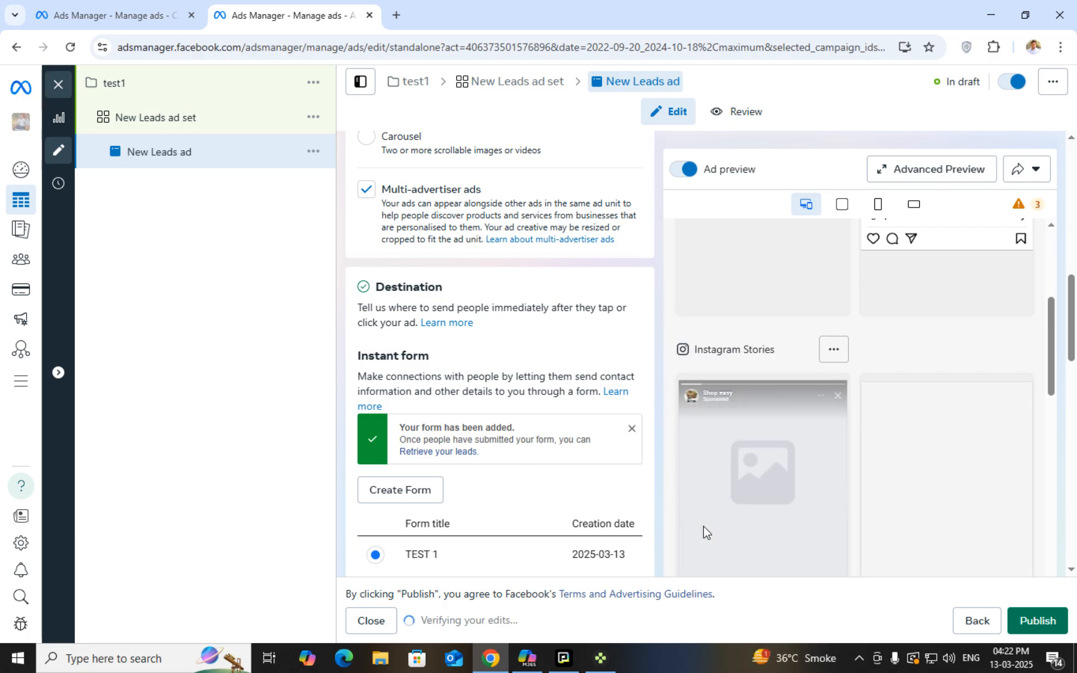
pyautogui.scroll(3, 703, 526)
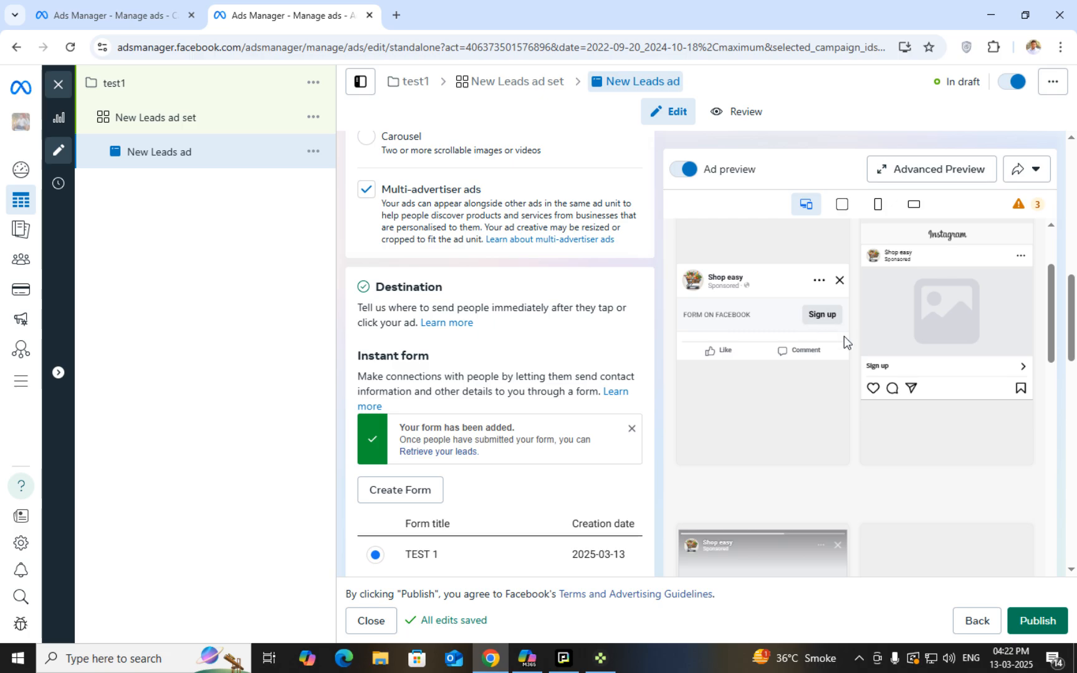
pyautogui.scroll(-2, 881, 306)
pyautogui.scroll(-3, 882, 397)
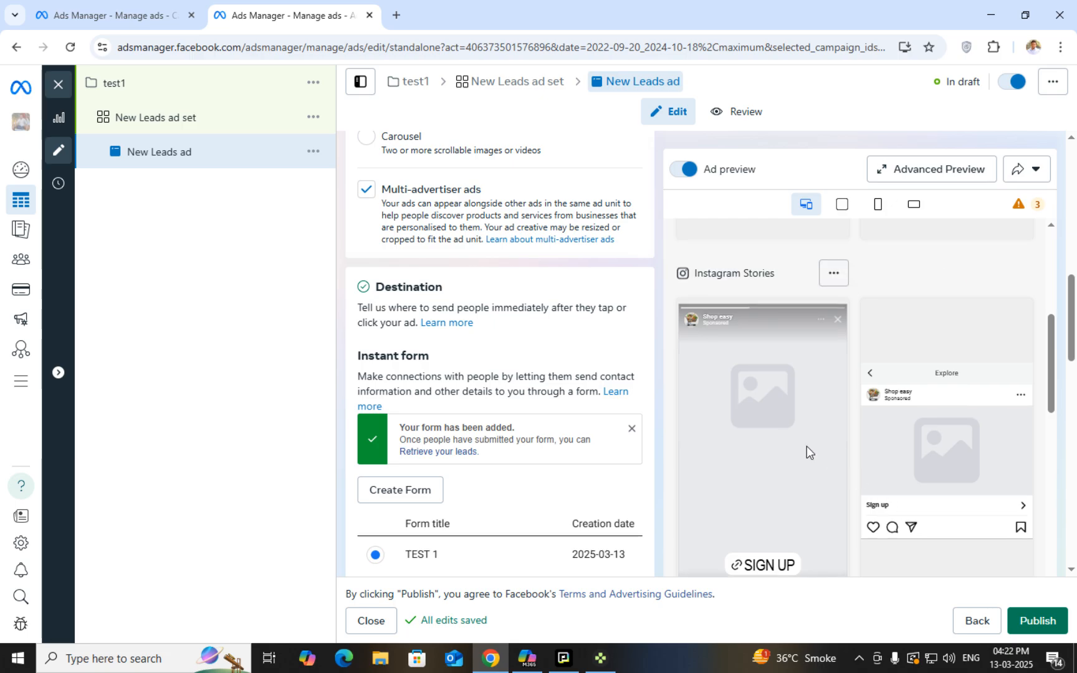
# Scroll through the Ad preview placements and editor sections to check them
pyautogui.scroll(-3, 810, 445)
pyautogui.scroll(2, 776, 421)
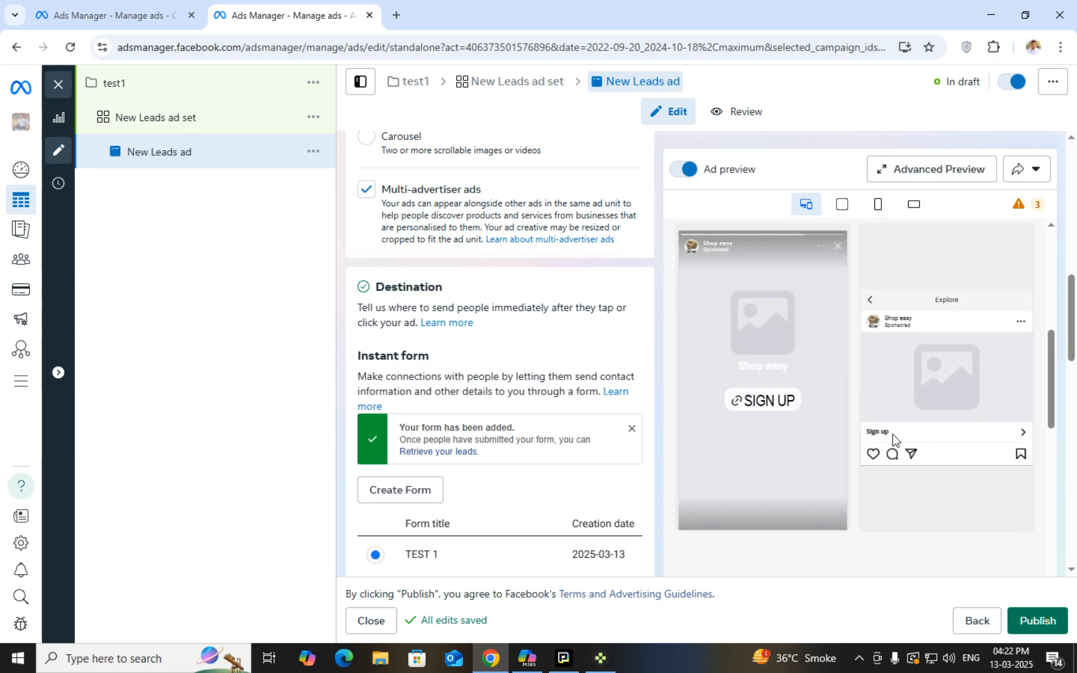
pyautogui.scroll(-2, 808, 450)
pyautogui.scroll(3, 808, 448)
pyautogui.scroll(-7, 806, 452)
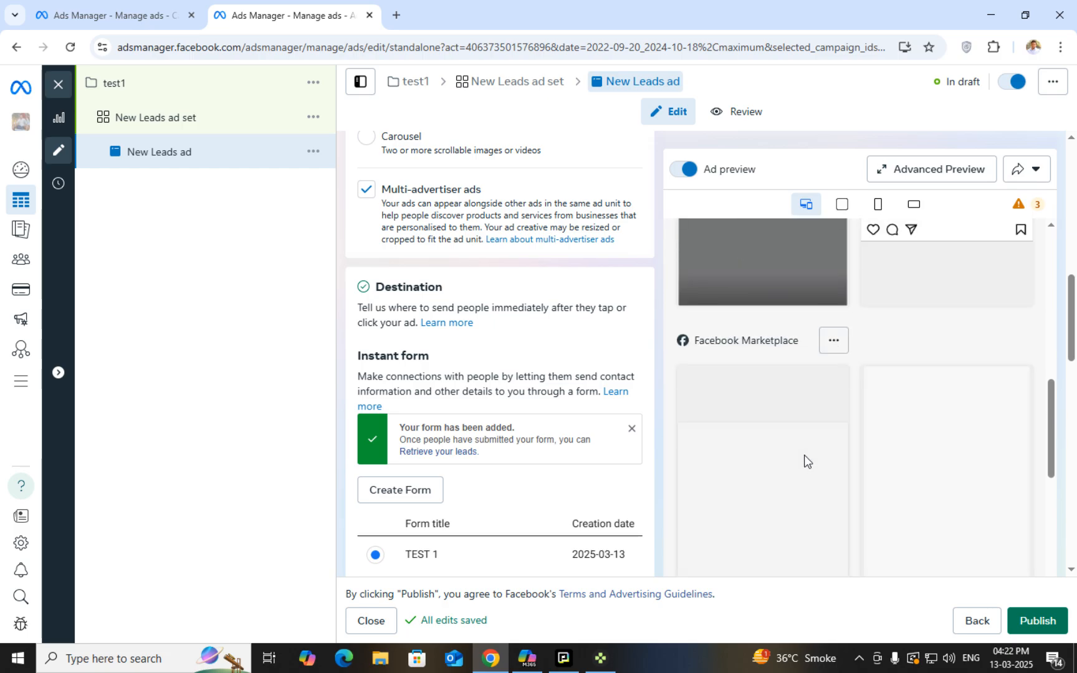
pyautogui.scroll(10, 807, 455)
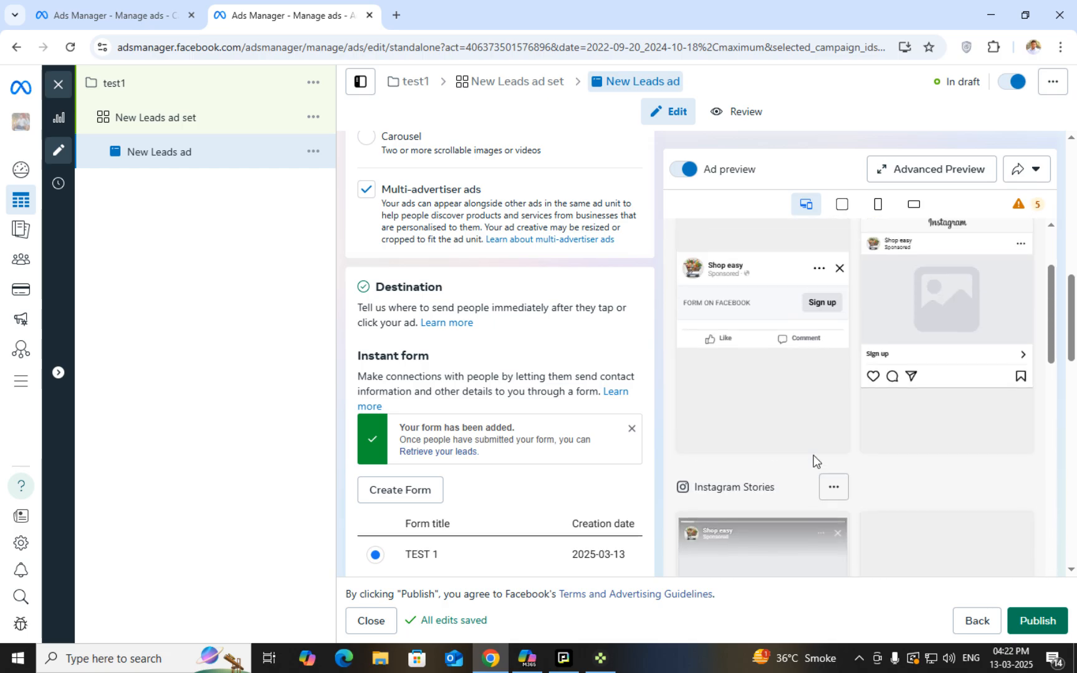
pyautogui.scroll(-3, 953, 471)
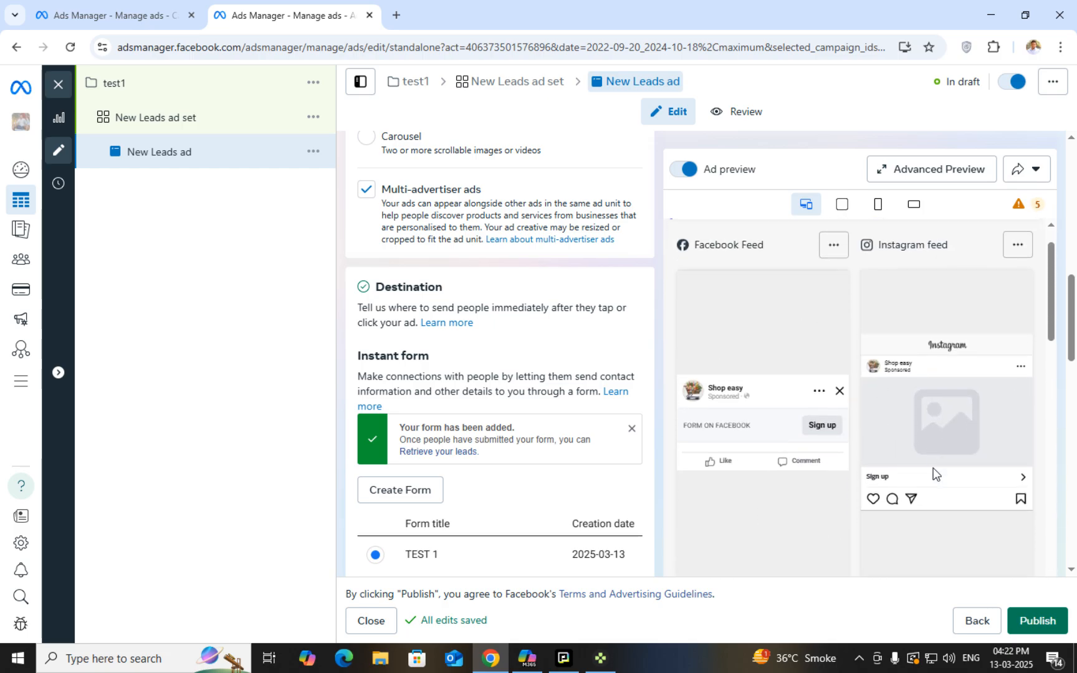
pyautogui.scroll(-10, 765, 424)
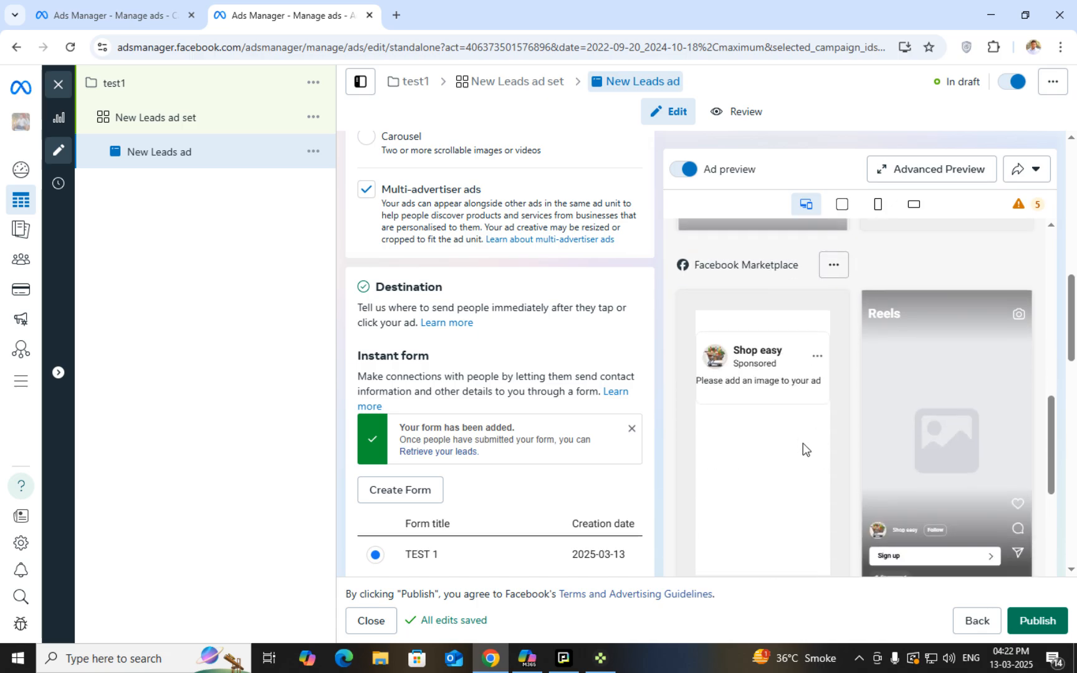
pyautogui.scroll(-3, 810, 454)
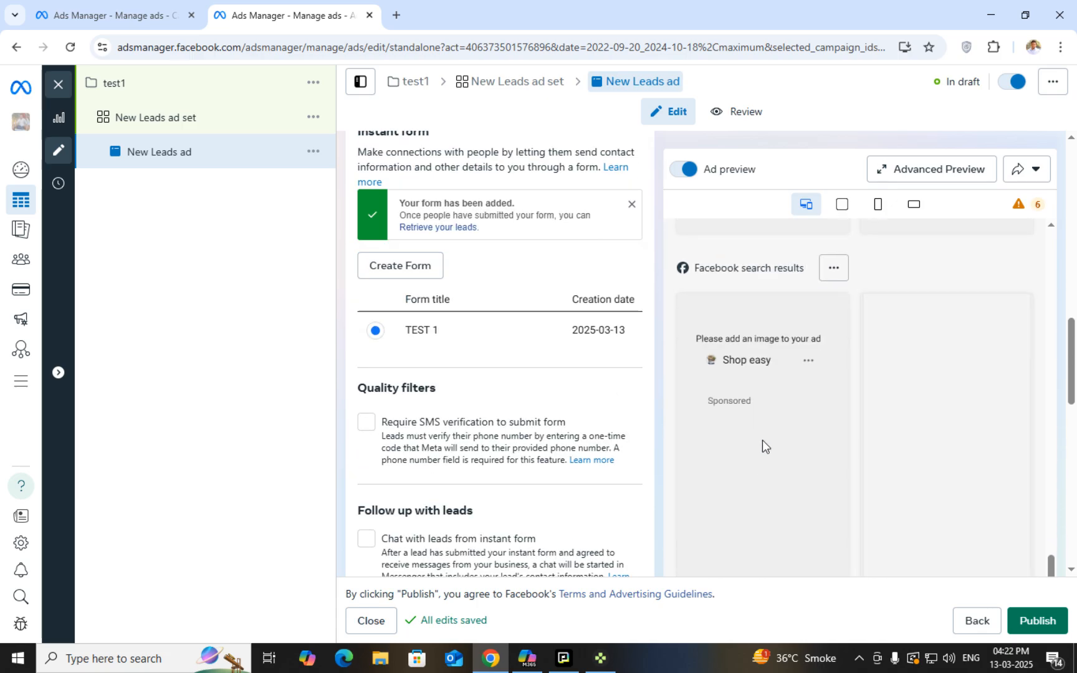
pyautogui.scroll(-3, 561, 436)
pyautogui.scroll(-4, 518, 452)
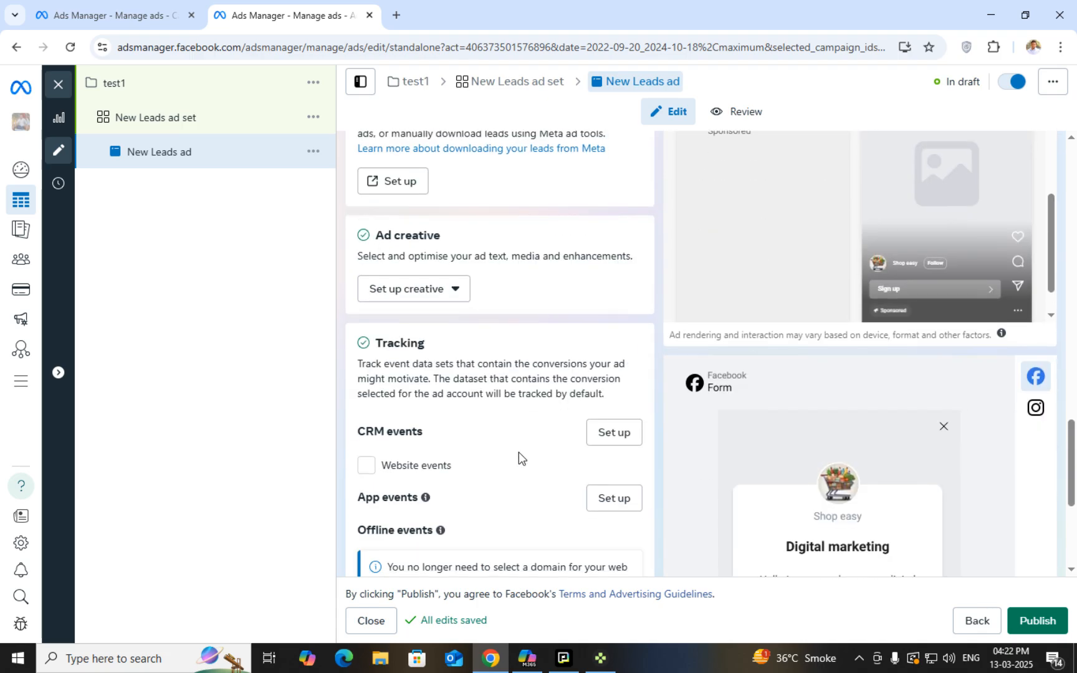
pyautogui.scroll(-5, 785, 430)
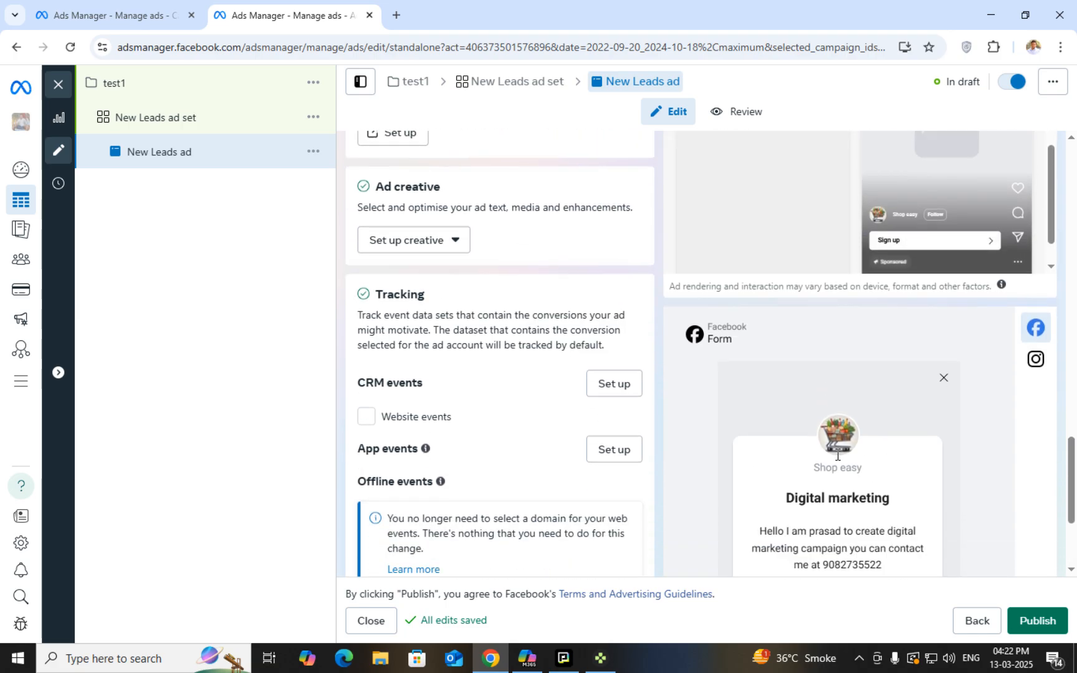
pyautogui.scroll(10, 843, 469)
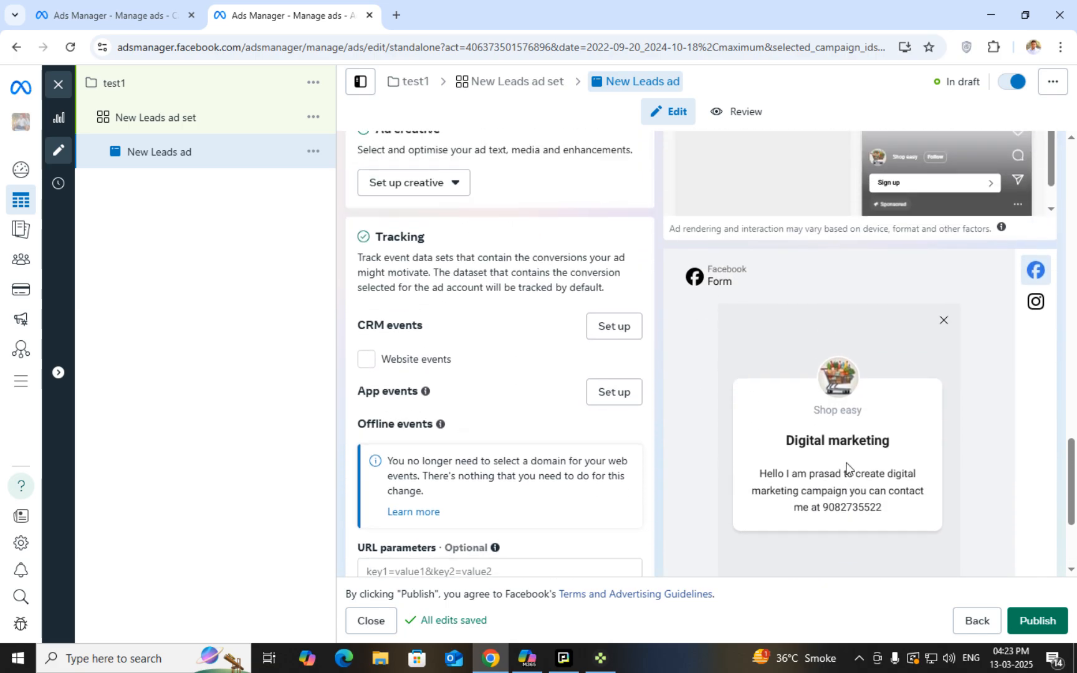
pyautogui.scroll(5, 846, 466)
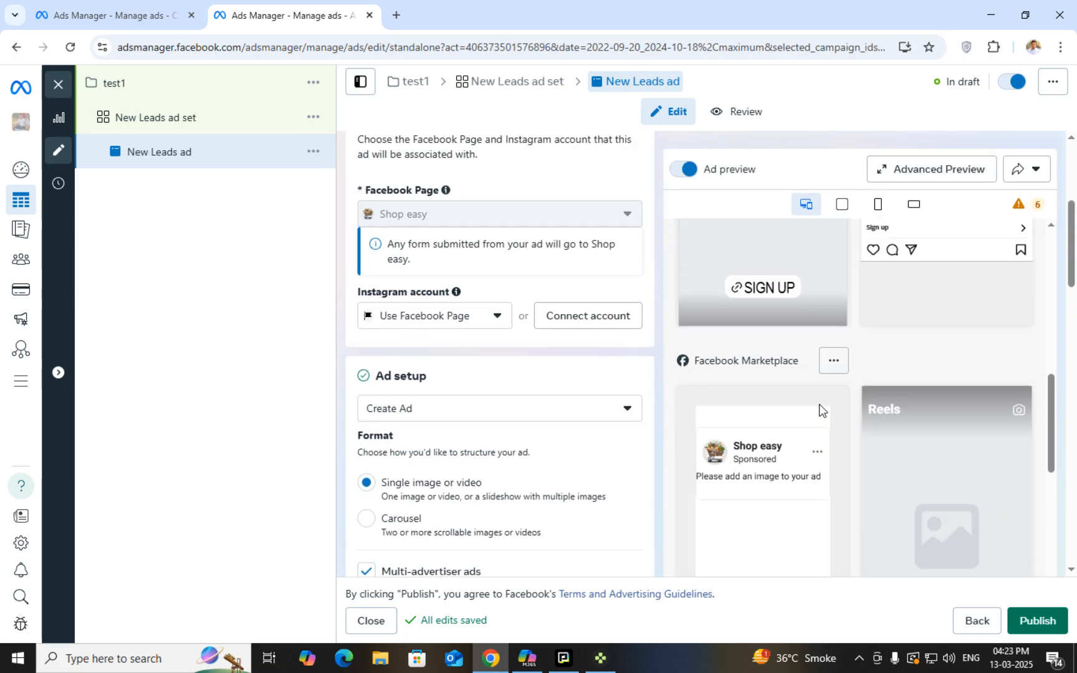
pyautogui.scroll(-8, 530, 414)
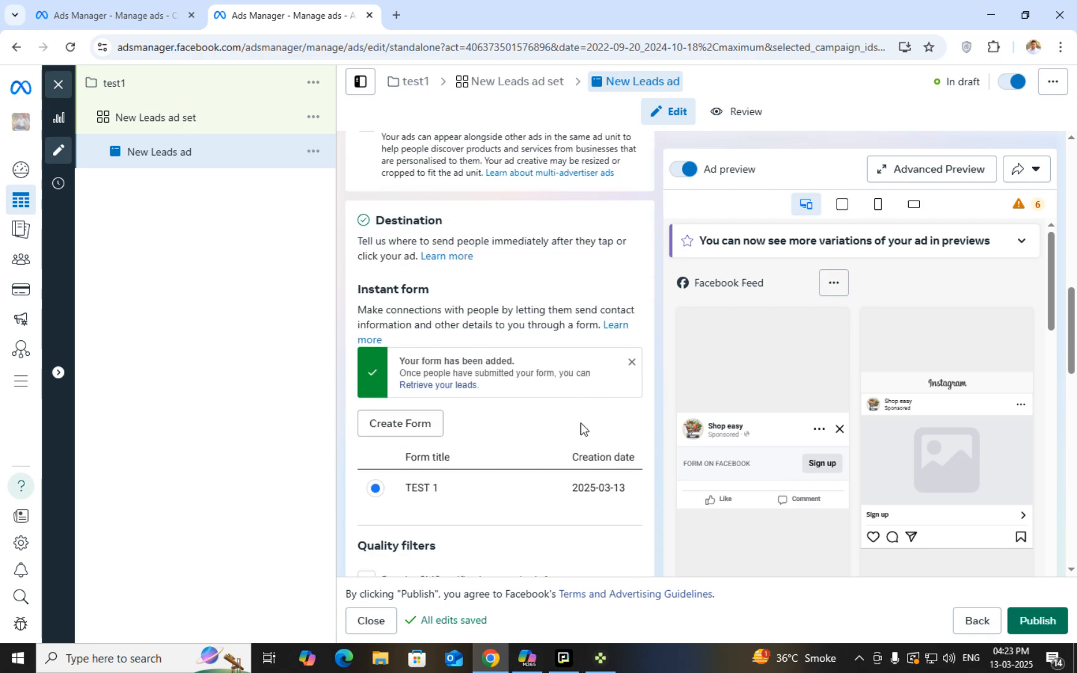
pyautogui.scroll(-3, 383, 255)
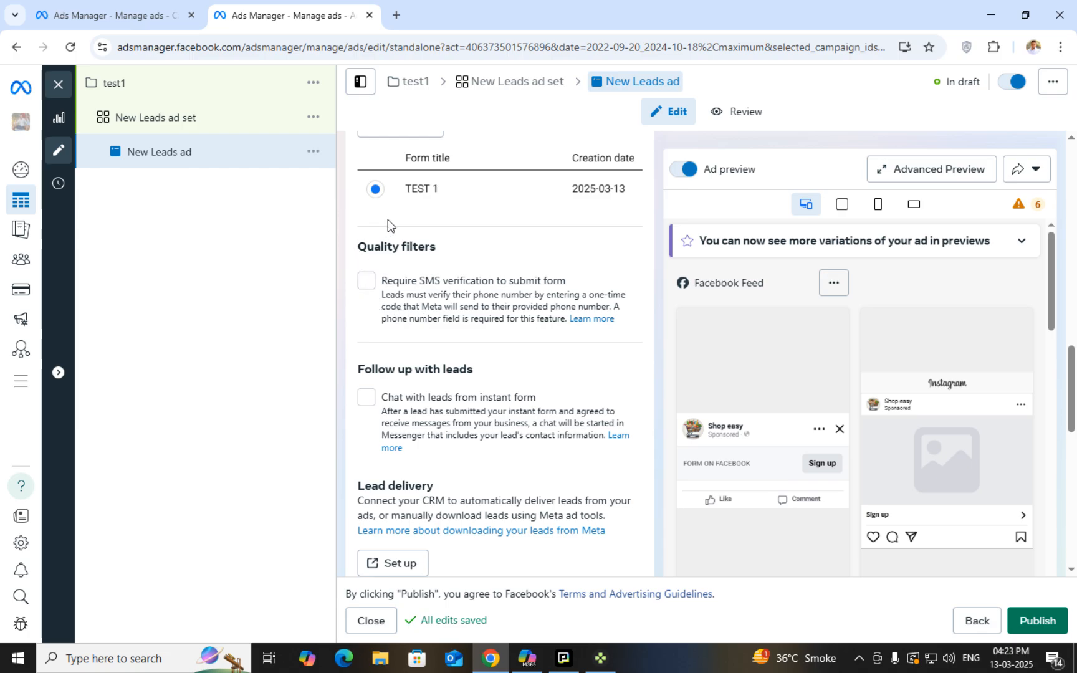
pyautogui.scroll(-2, 504, 397)
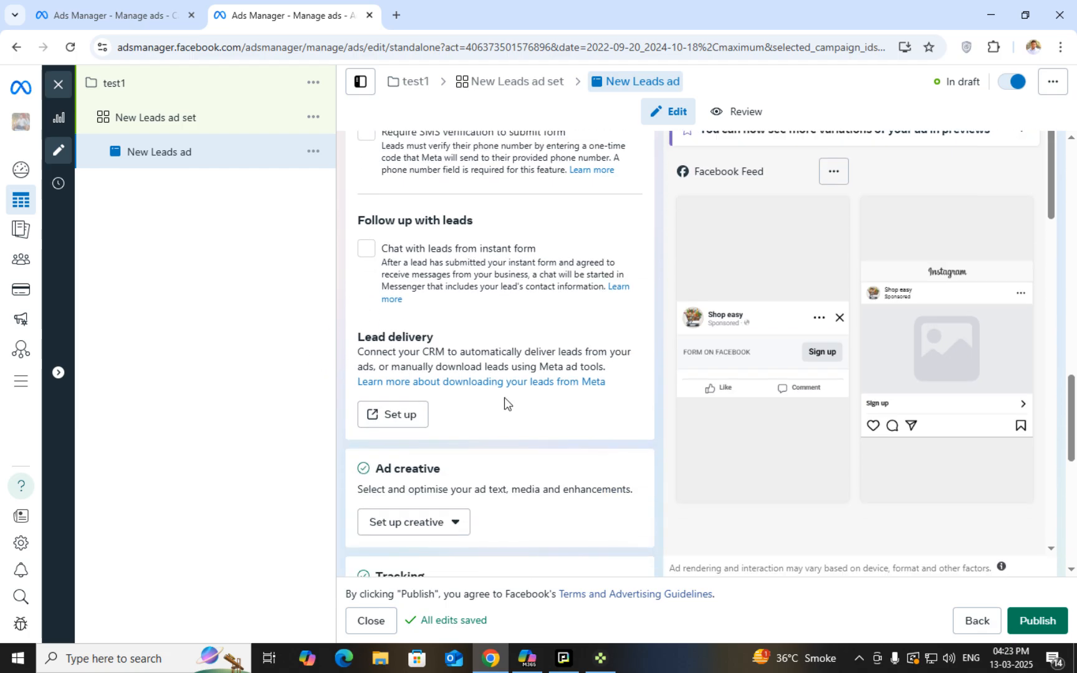
pyautogui.tripleClick(364, 330)
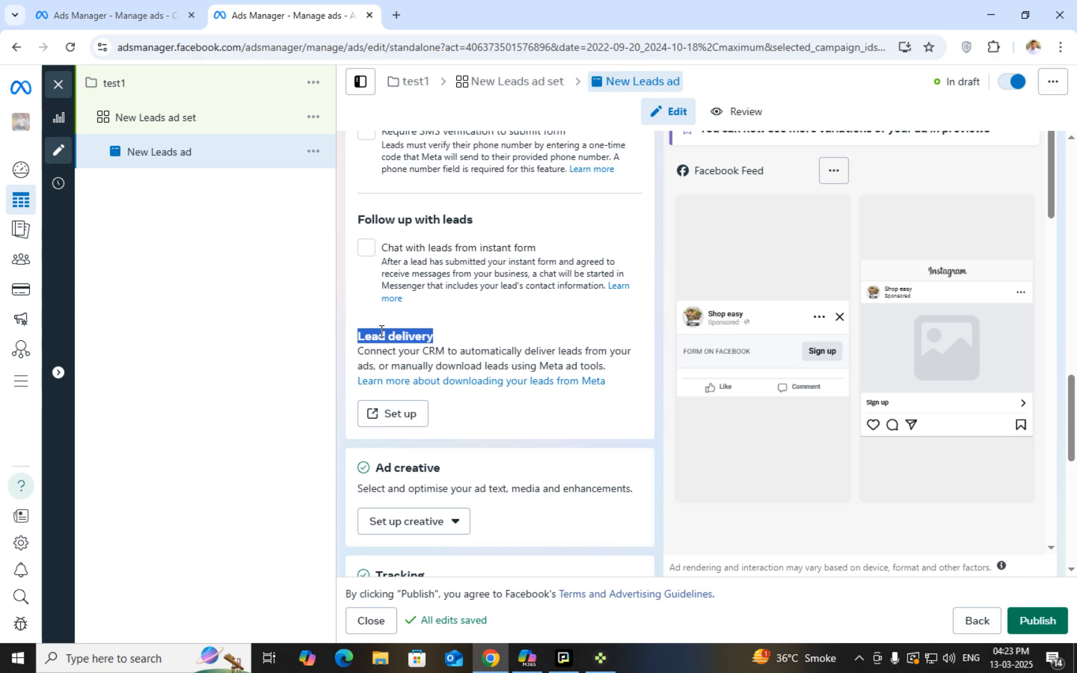
pyautogui.tripleClick(384, 335)
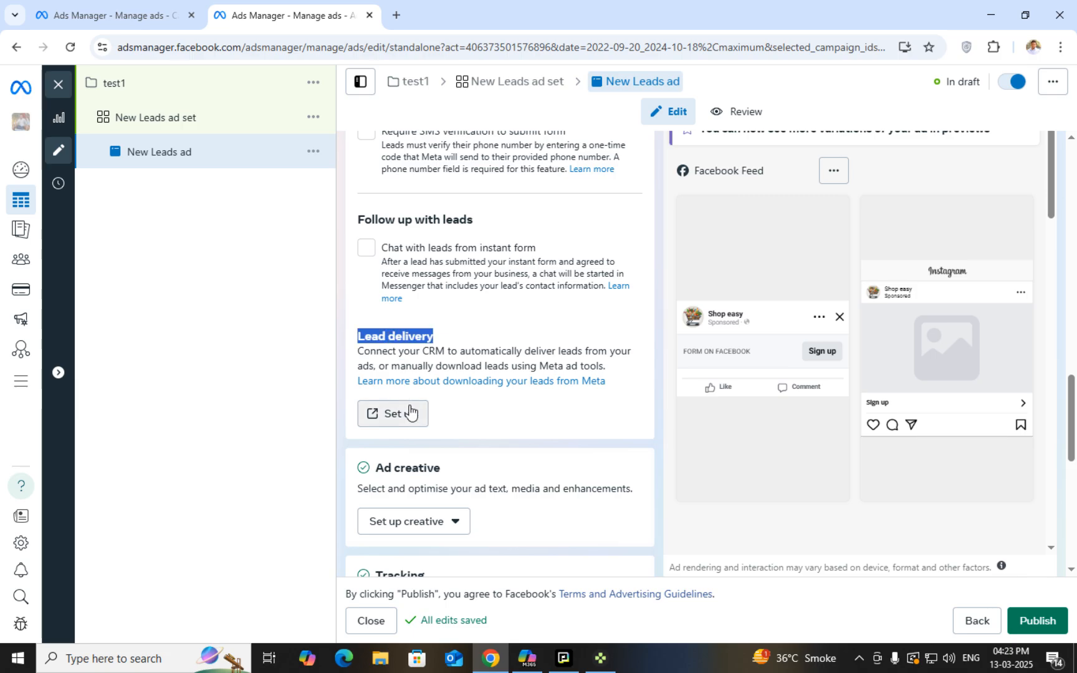
pyautogui.scroll(-1, 436, 408)
pyautogui.scroll(-2, 445, 418)
pyautogui.scroll(-1, 449, 435)
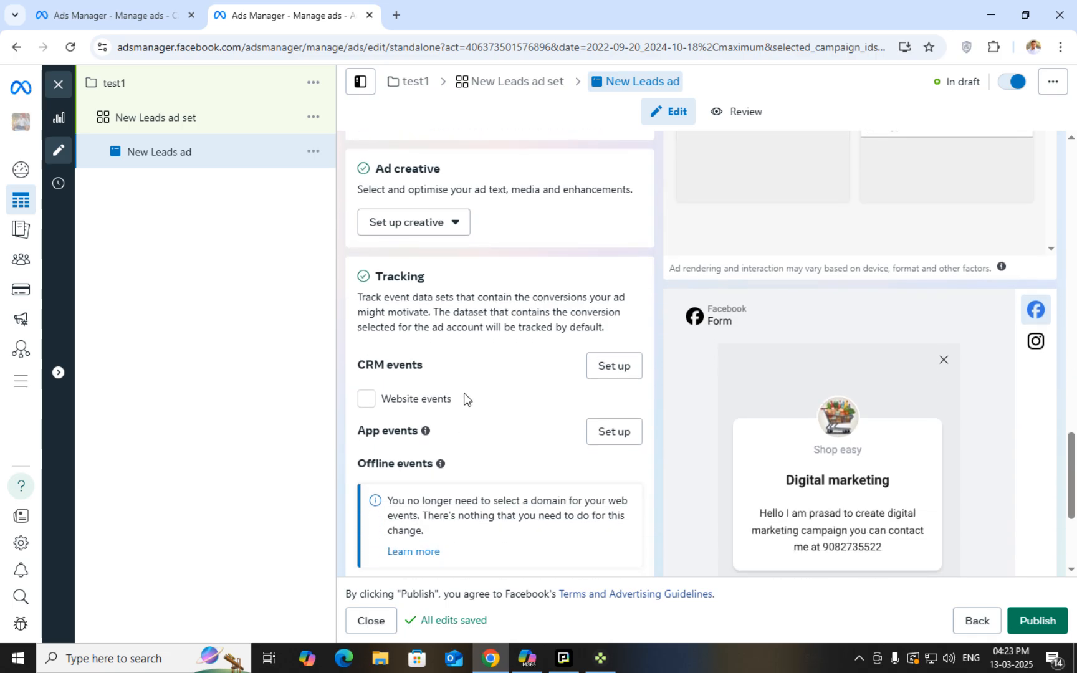
pyautogui.scroll(-1, 464, 343)
pyautogui.scroll(-2, 458, 412)
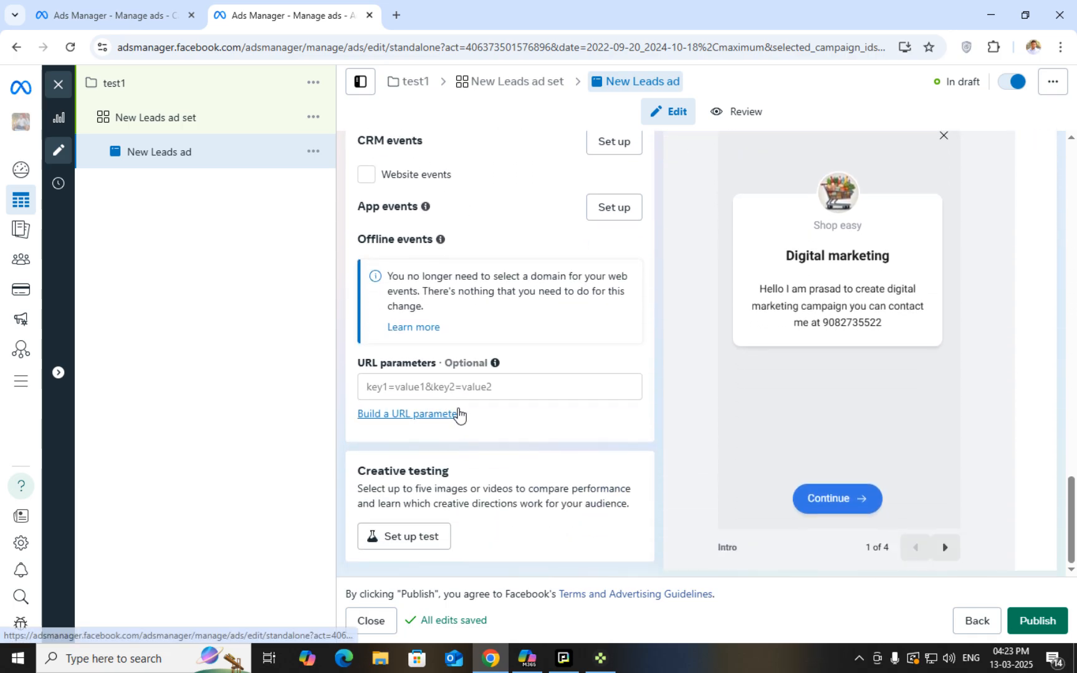
pyautogui.scroll(2, 449, 405)
pyautogui.scroll(-2, 439, 293)
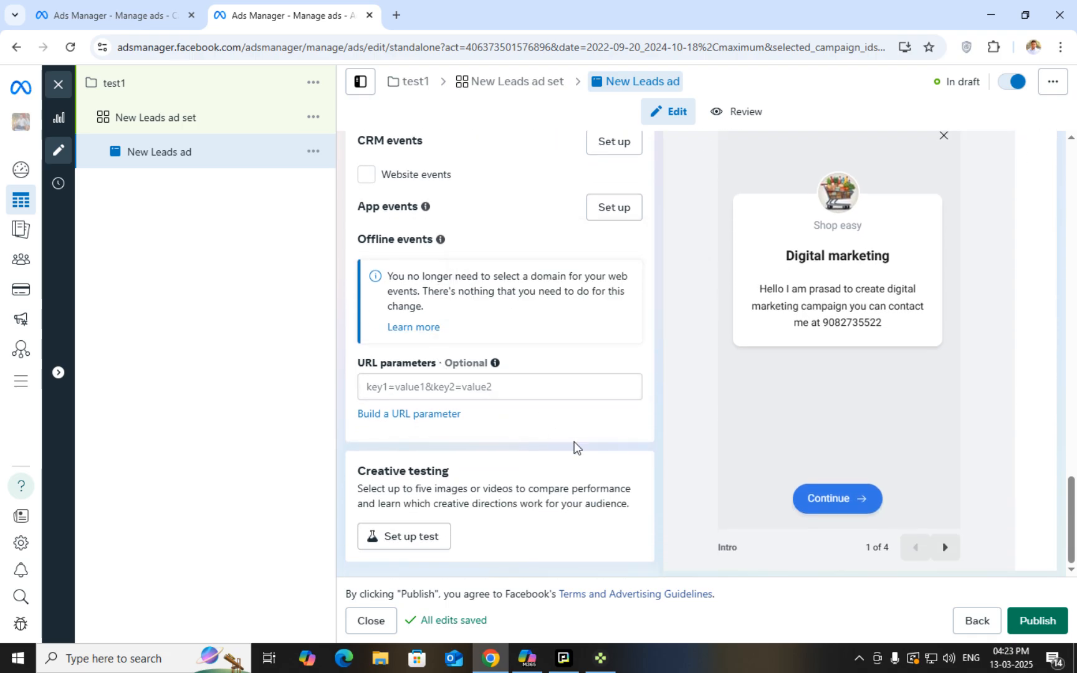
pyautogui.scroll(10, 489, 367)
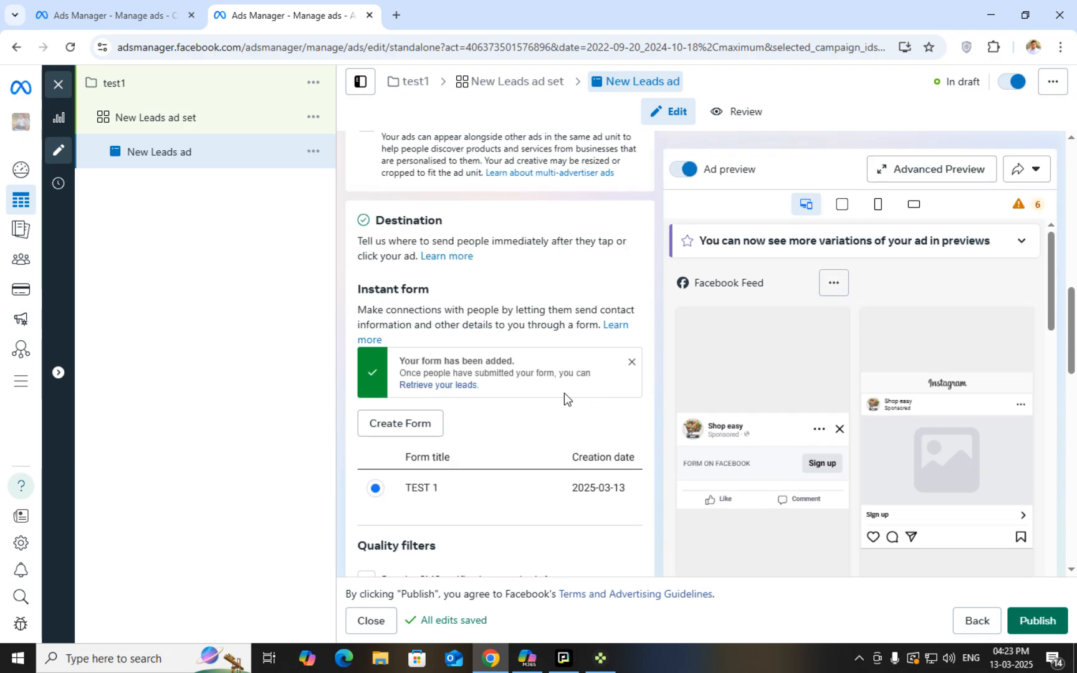
pyautogui.scroll(-5, 676, 382)
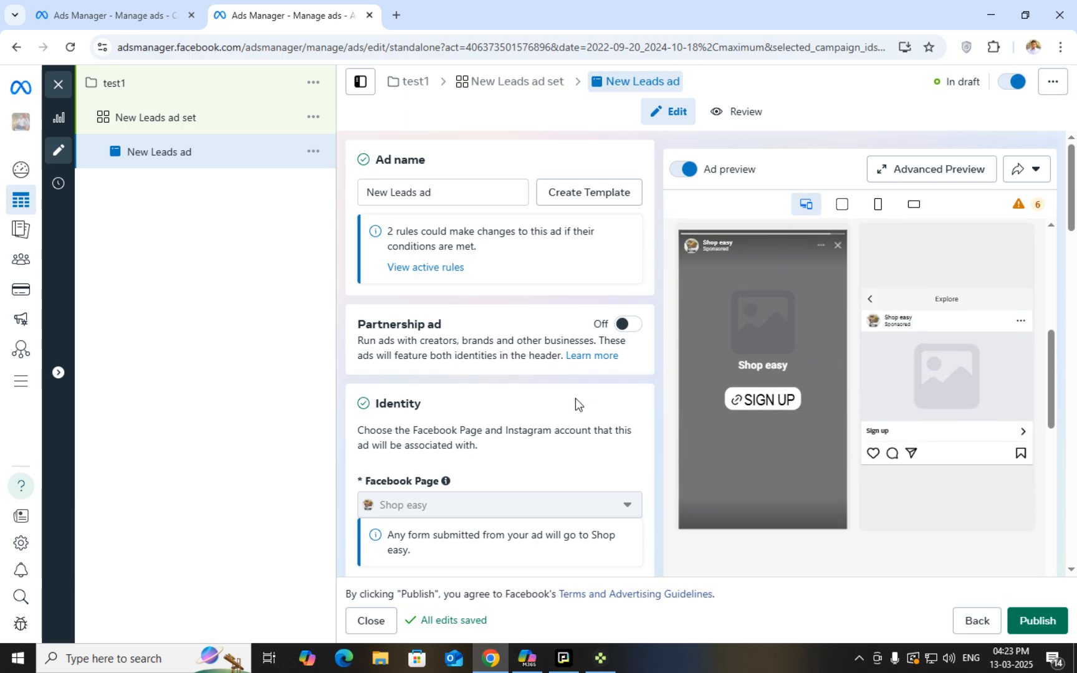
pyautogui.scroll(-1, 544, 356)
pyautogui.click(841, 204)
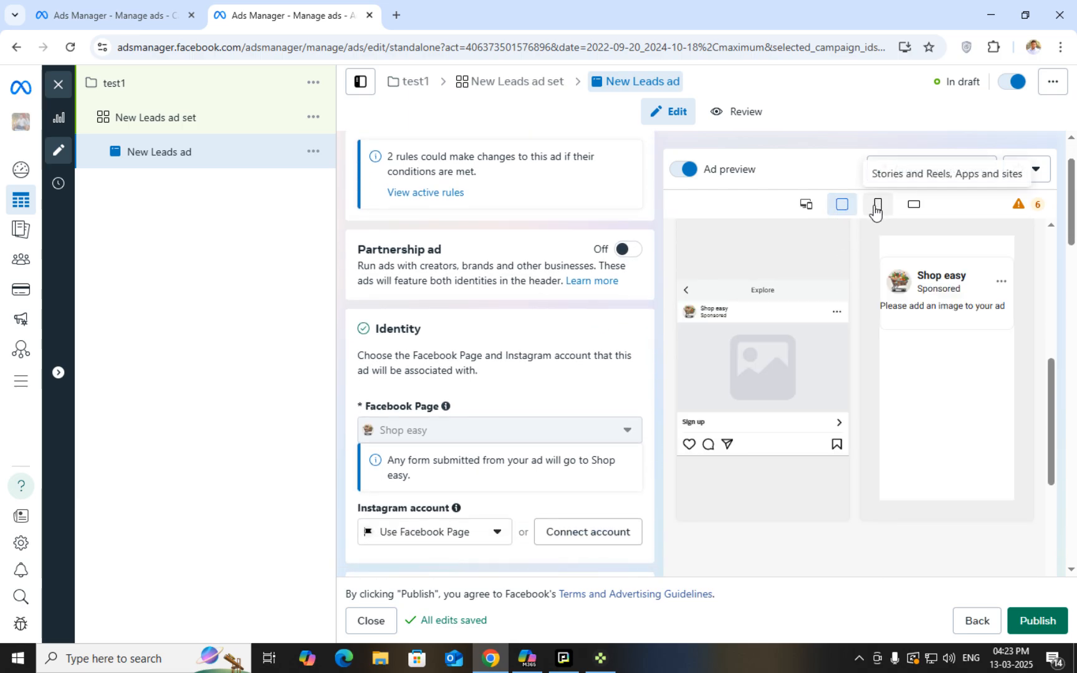
pyautogui.click(876, 206)
pyautogui.click(913, 205)
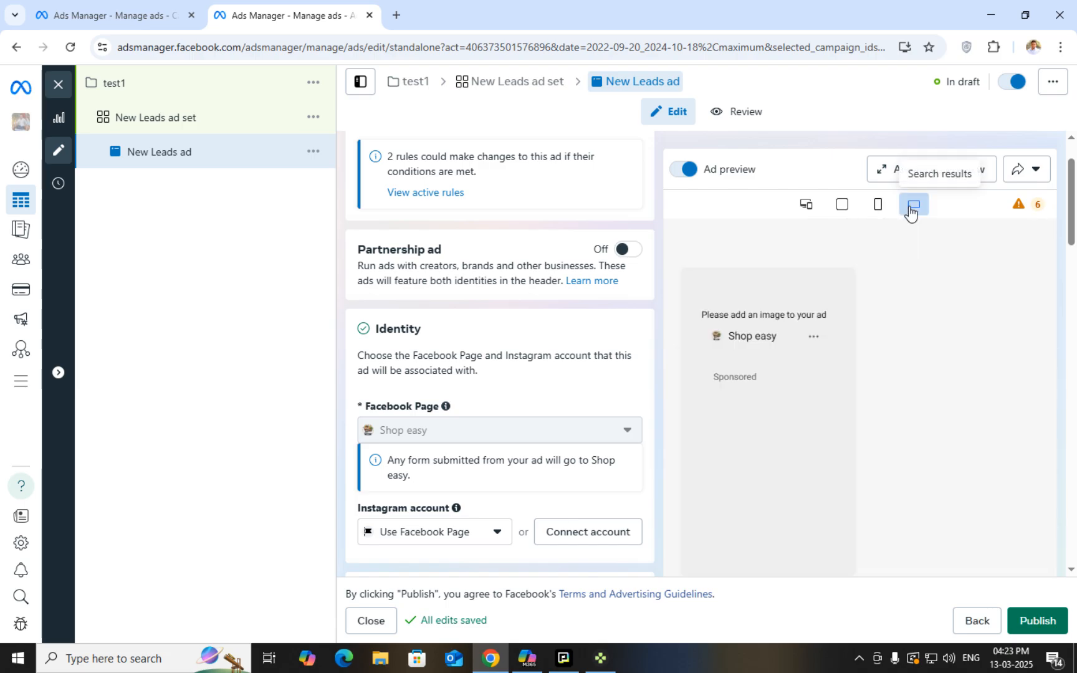
pyautogui.click(806, 205)
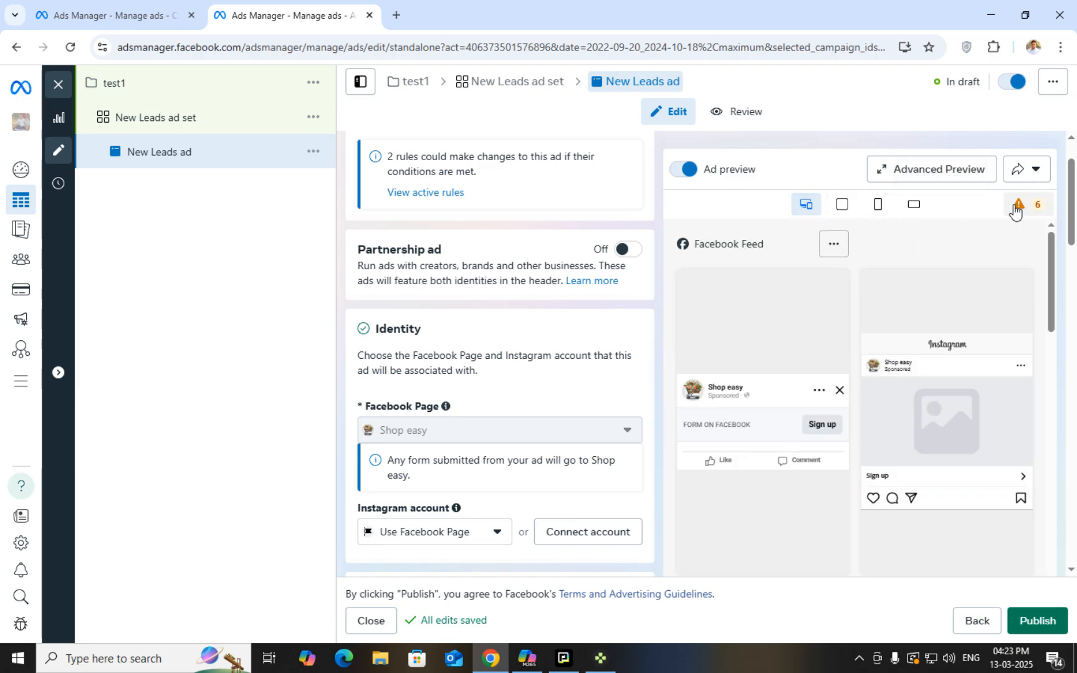
pyautogui.moveTo(1015, 210)
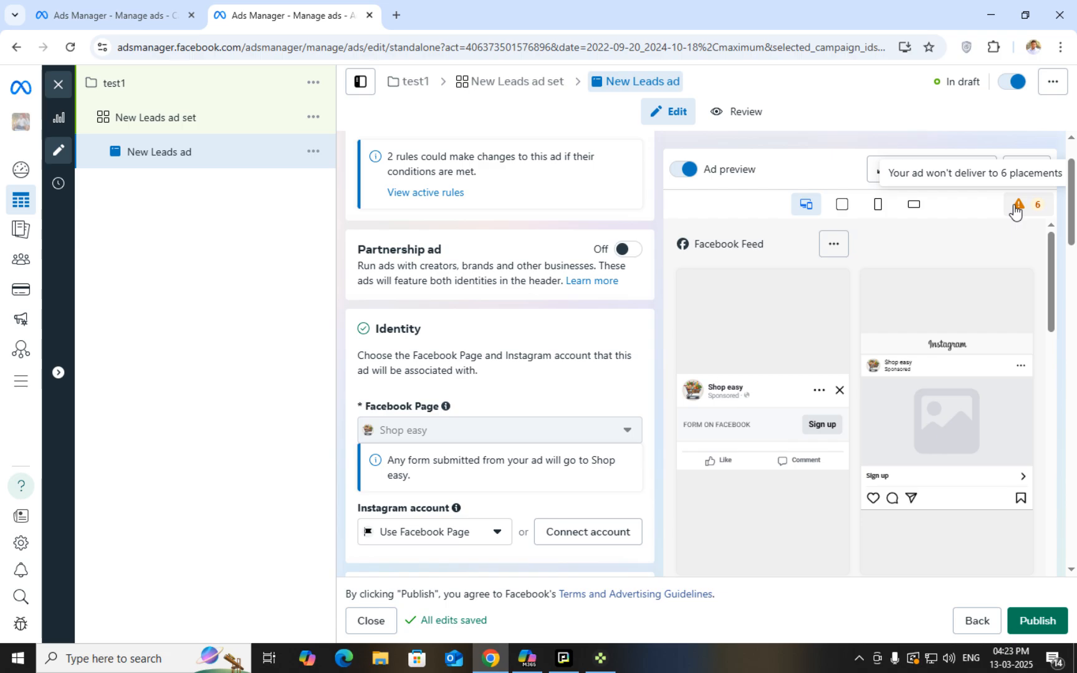
pyautogui.scroll(1, 591, 421)
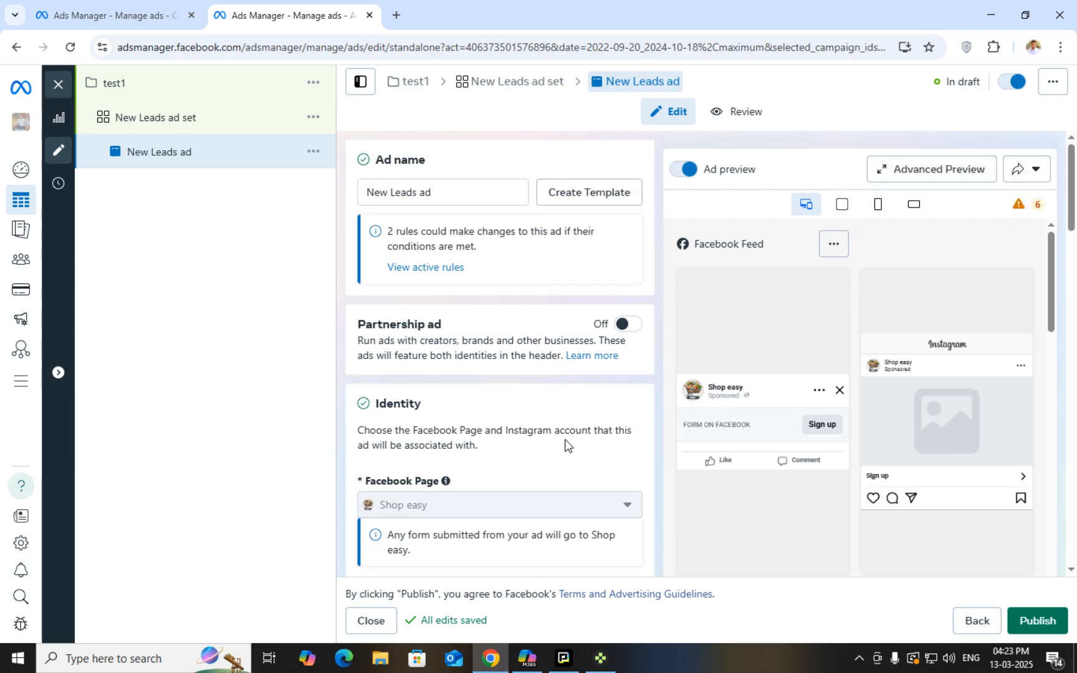
pyautogui.scroll(-5, 569, 448)
pyautogui.scroll(-15, 568, 448)
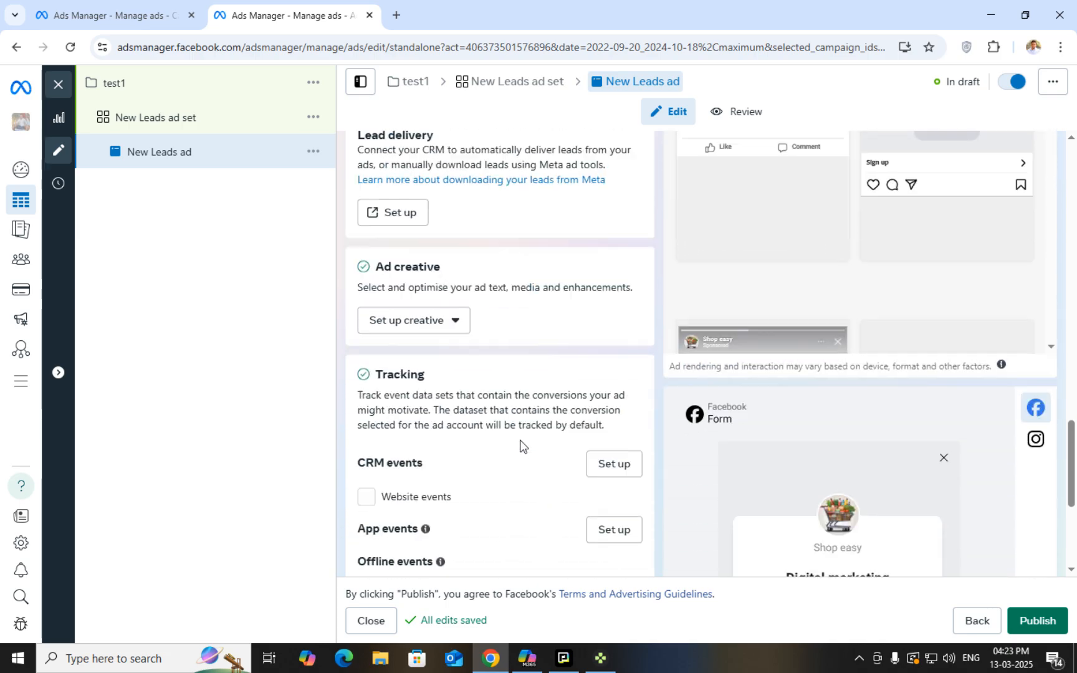
pyautogui.scroll(-2, 573, 405)
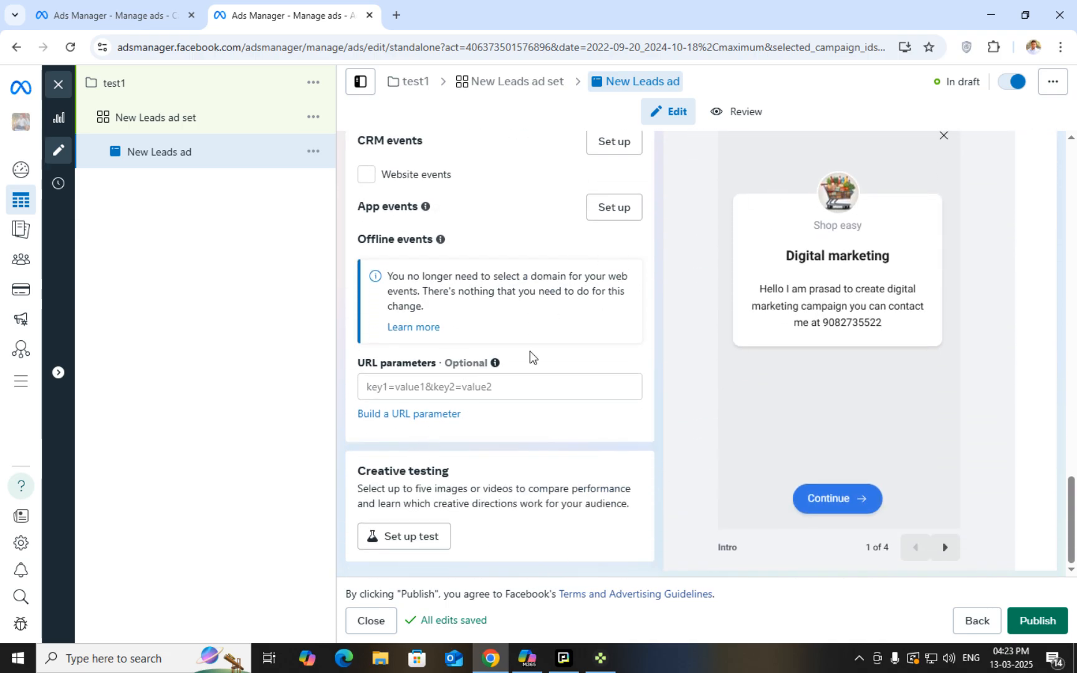
pyautogui.scroll(10, 538, 401)
pyautogui.scroll(8, 555, 424)
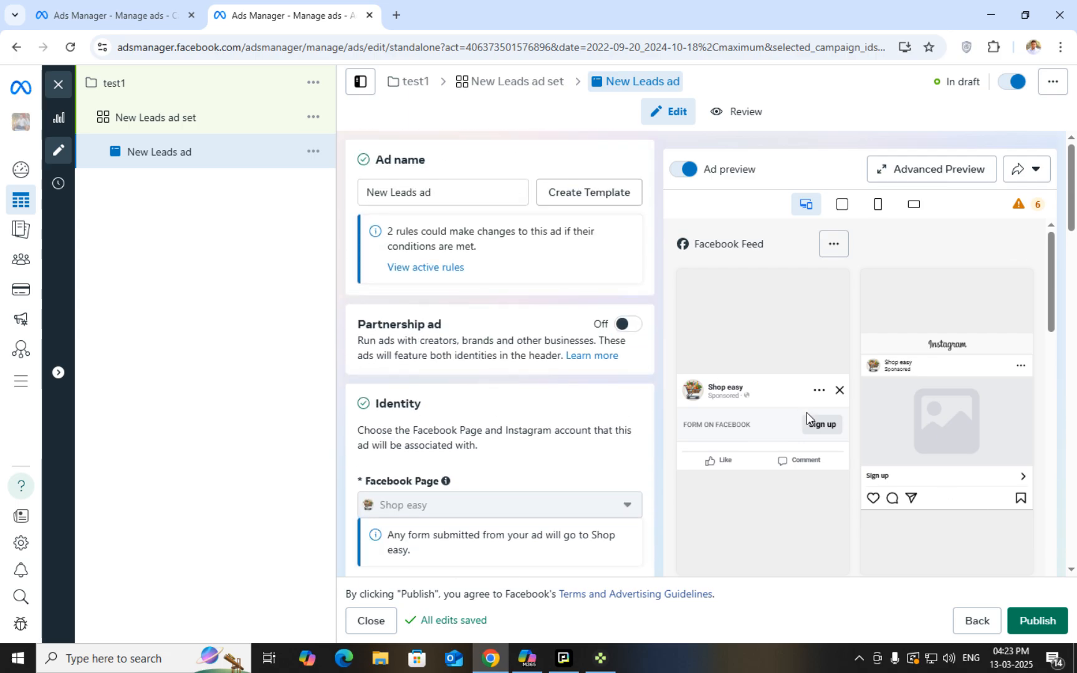
pyautogui.scroll(-3, 820, 481)
pyautogui.scroll(6, 820, 481)
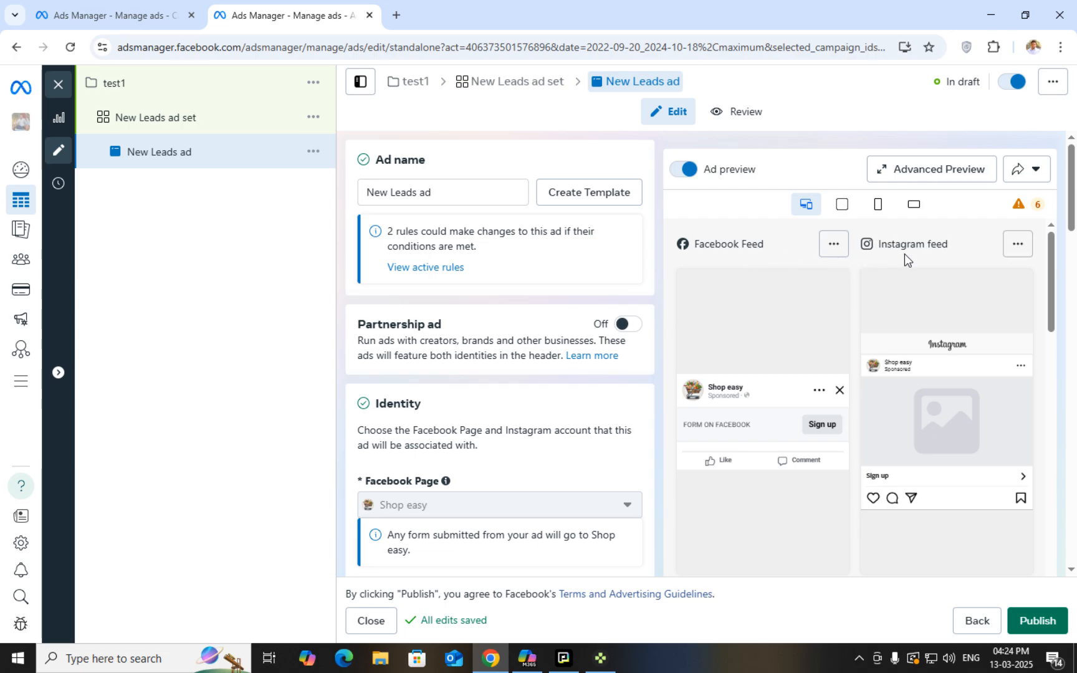
pyautogui.scroll(-5, 908, 461)
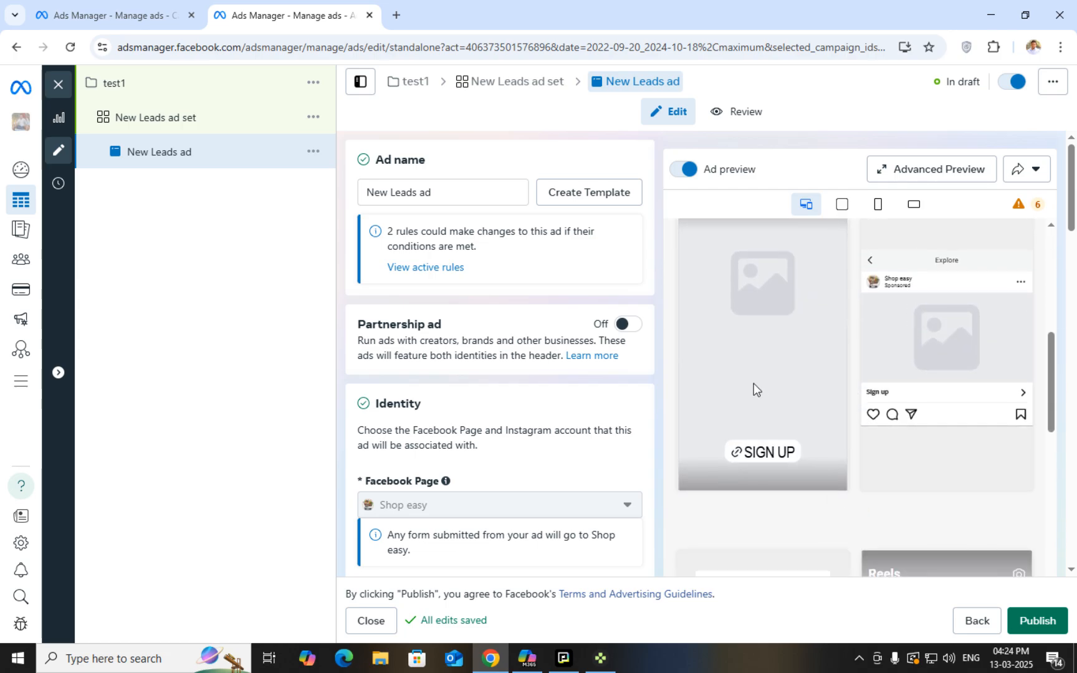
pyautogui.scroll(2, 754, 468)
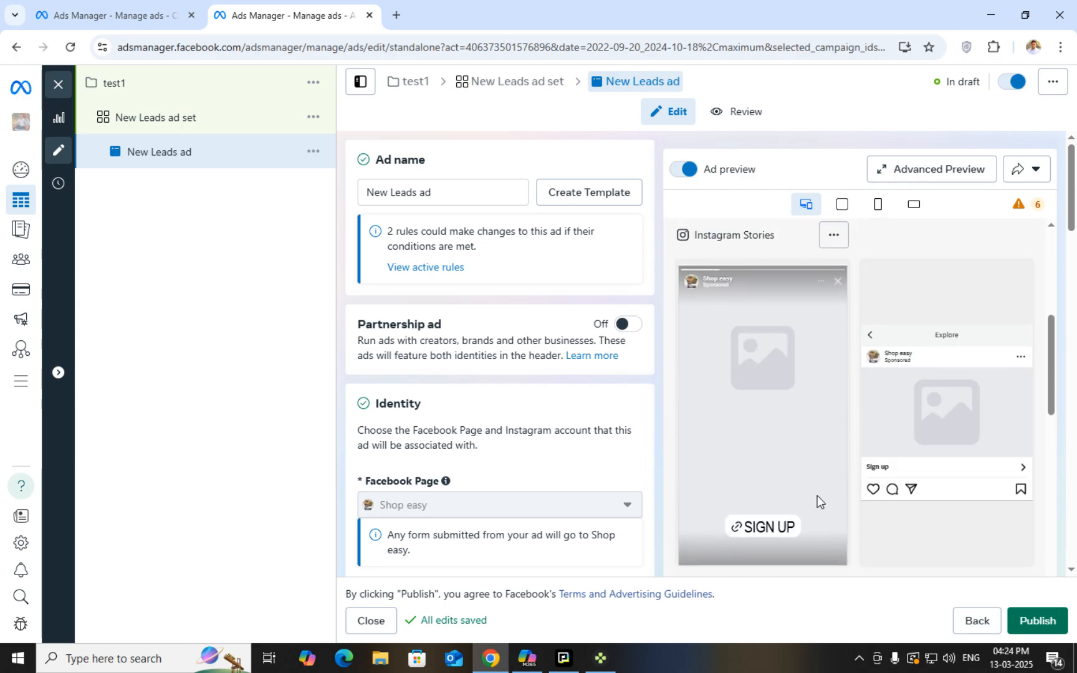
pyautogui.scroll(1, 817, 495)
pyautogui.scroll(-5, 920, 517)
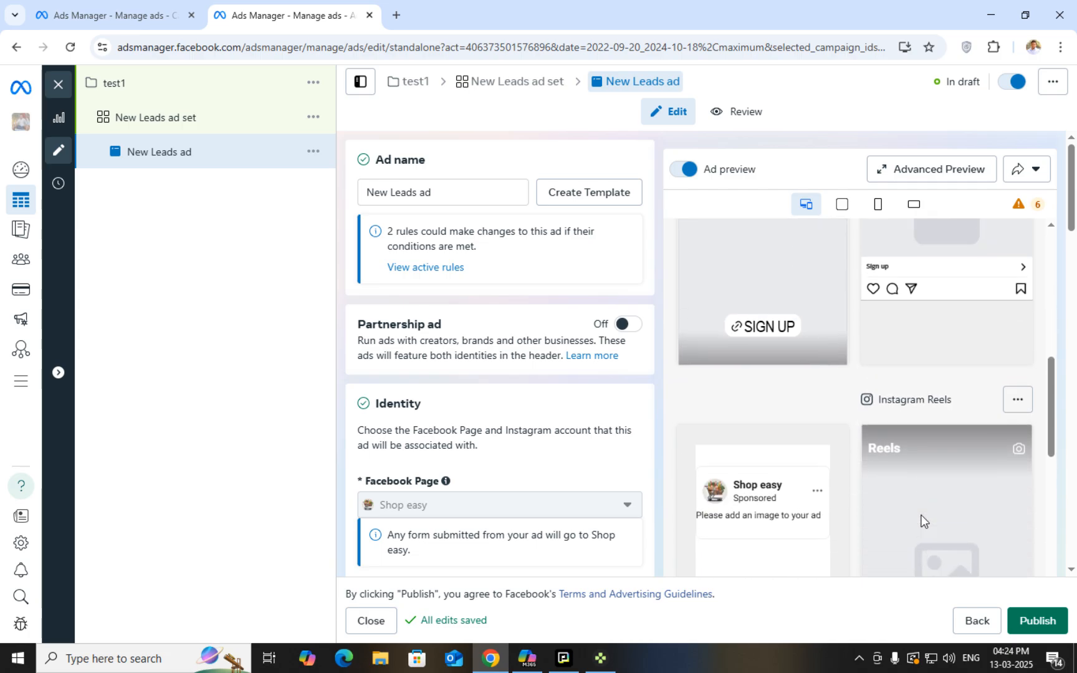
pyautogui.scroll(3, 958, 349)
pyautogui.scroll(-10, 921, 345)
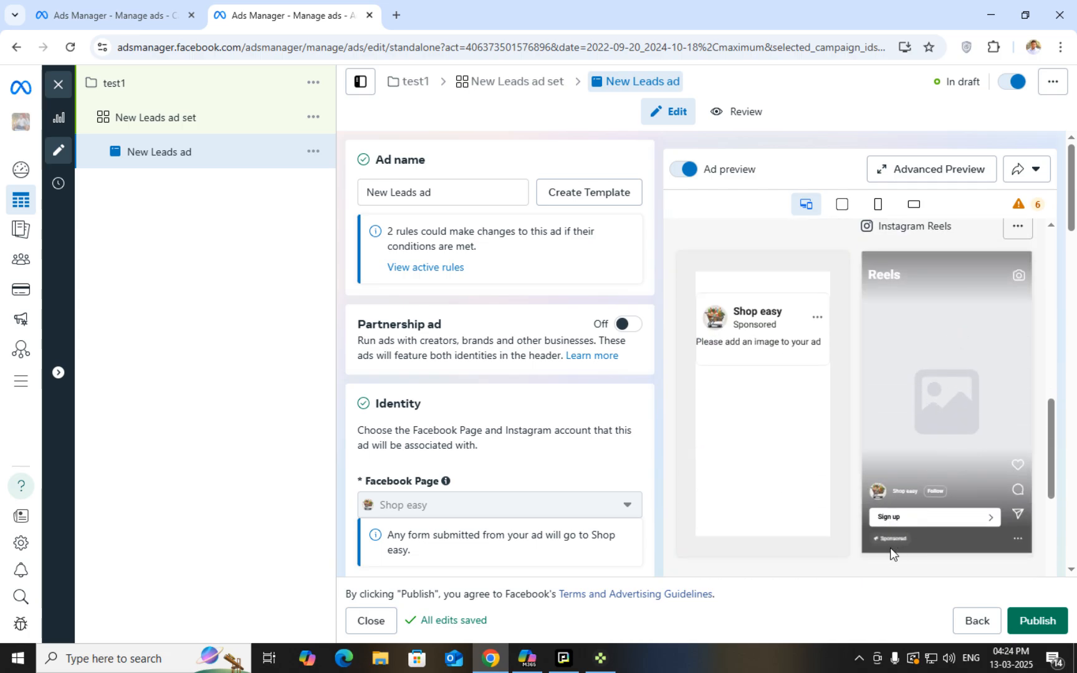
pyautogui.scroll(-2, 763, 471)
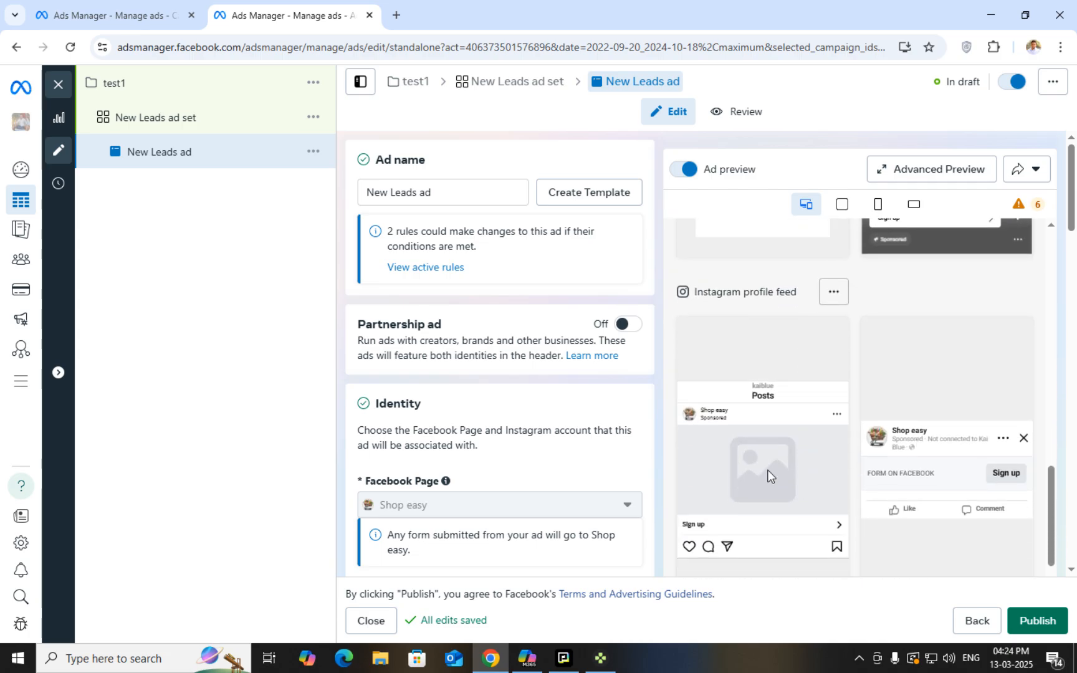
pyautogui.scroll(-2, 754, 492)
pyautogui.scroll(-4, 748, 527)
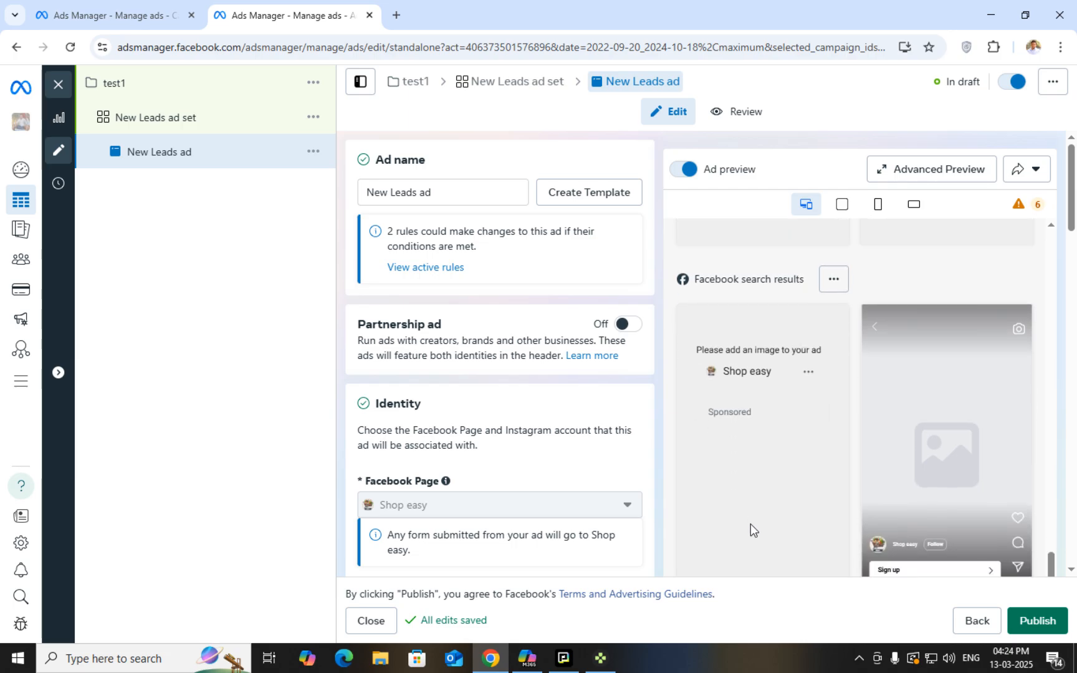
pyautogui.scroll(-2, 766, 409)
pyautogui.scroll(-9, 767, 411)
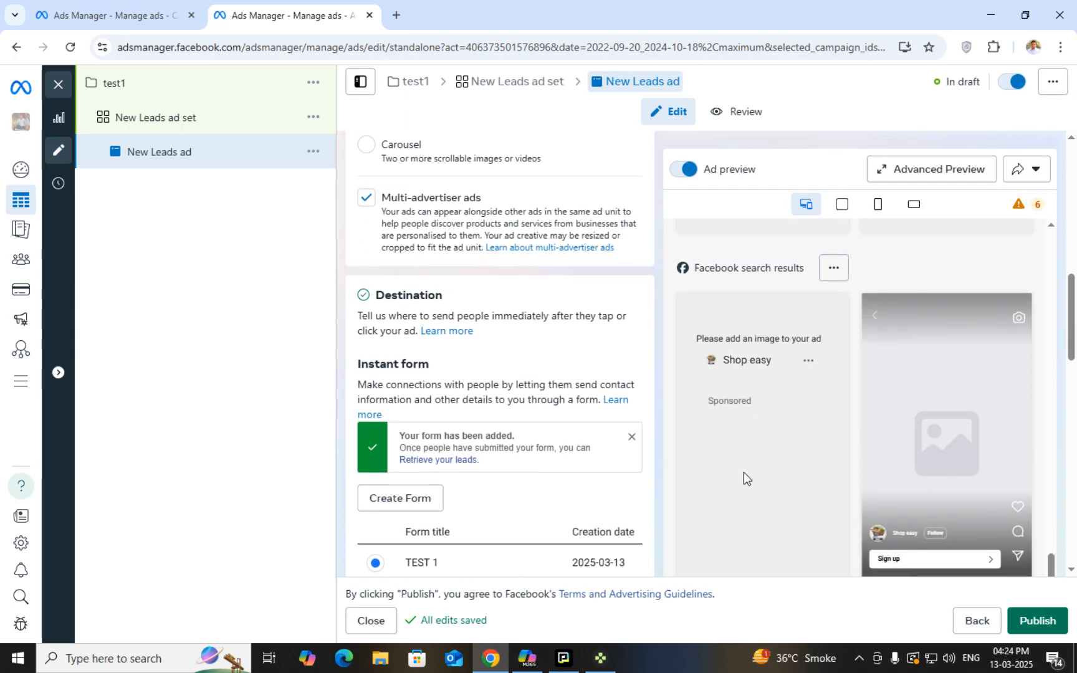
pyautogui.scroll(-5, 637, 422)
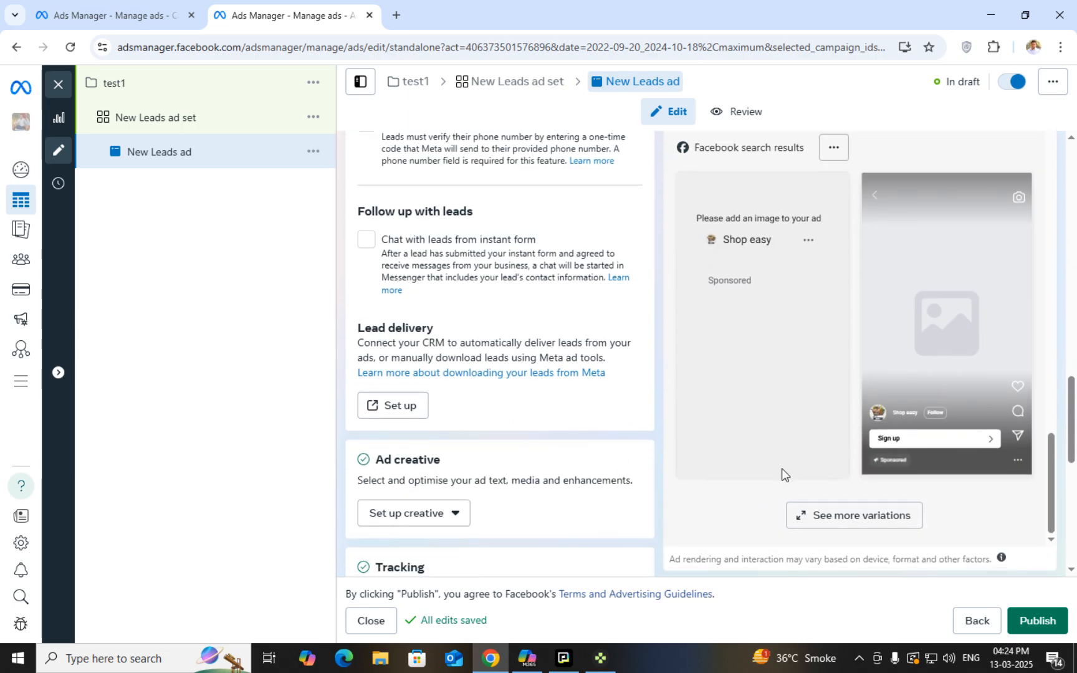
pyautogui.scroll(10, 596, 469)
pyautogui.scroll(-10, 832, 476)
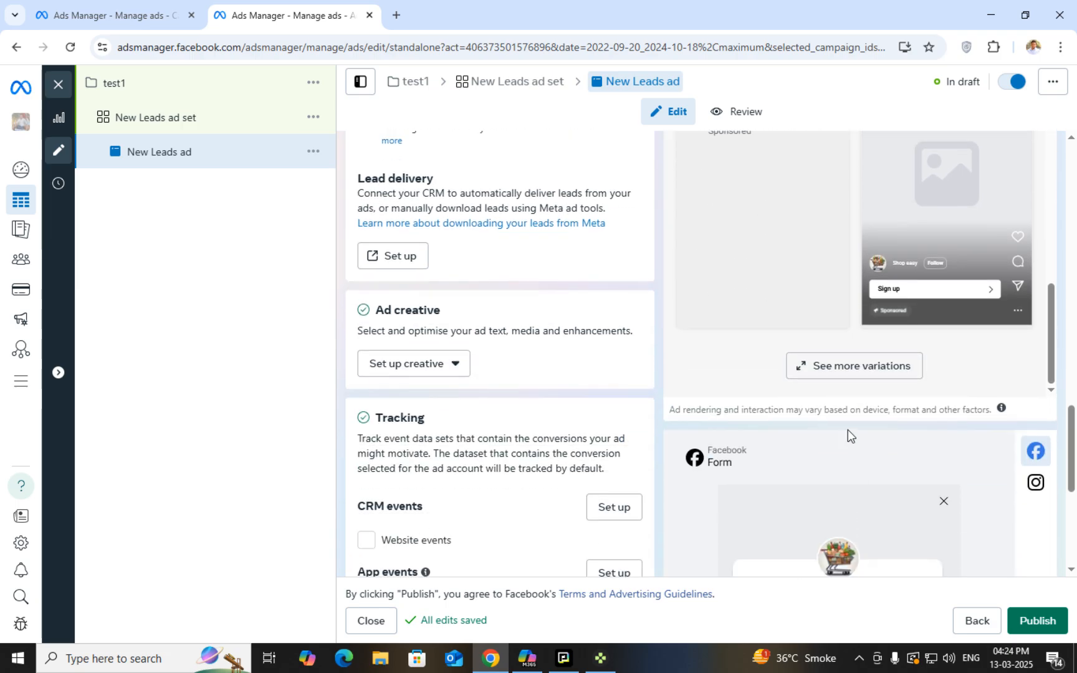
pyautogui.scroll(-6, 862, 414)
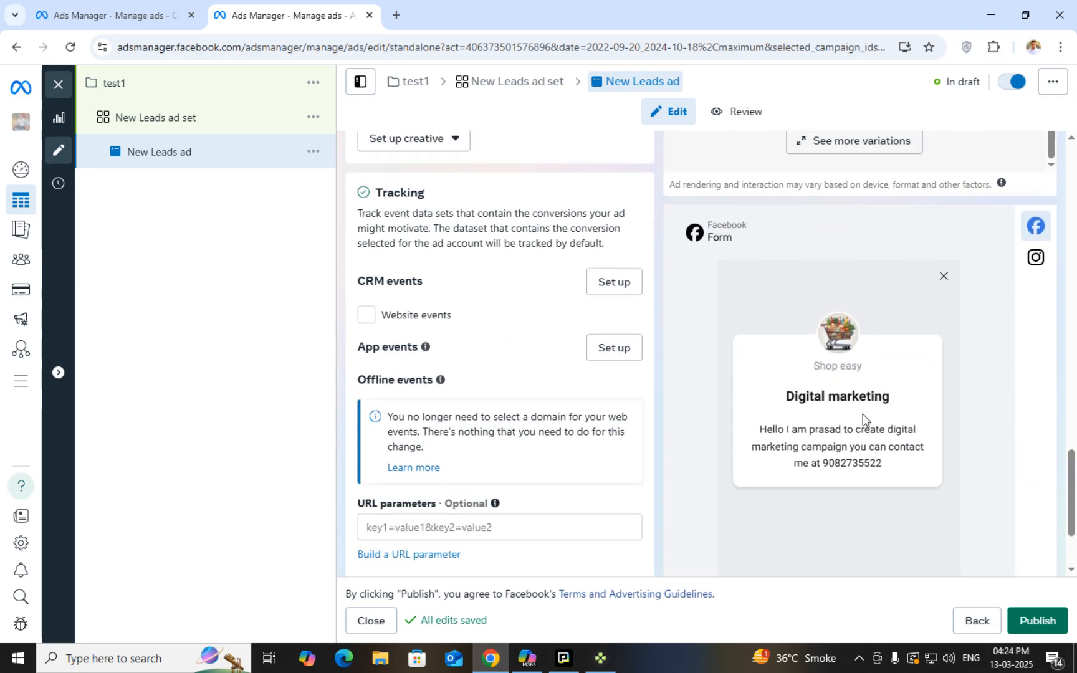
pyautogui.scroll(1, 874, 495)
pyautogui.scroll(-1, 874, 495)
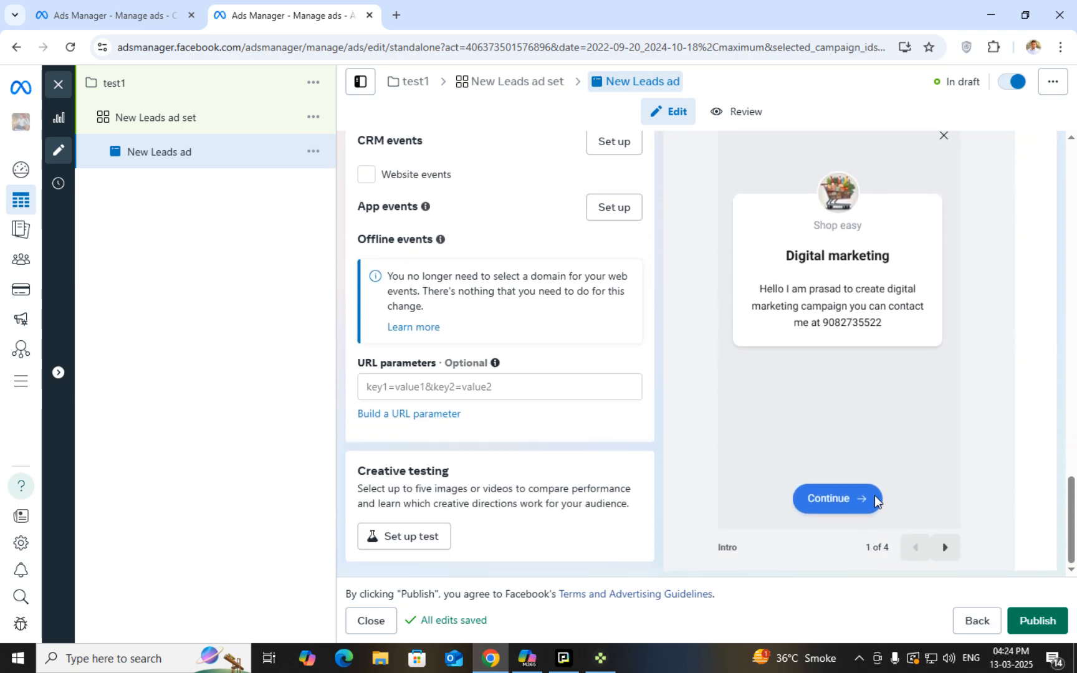
pyautogui.scroll(1, 874, 496)
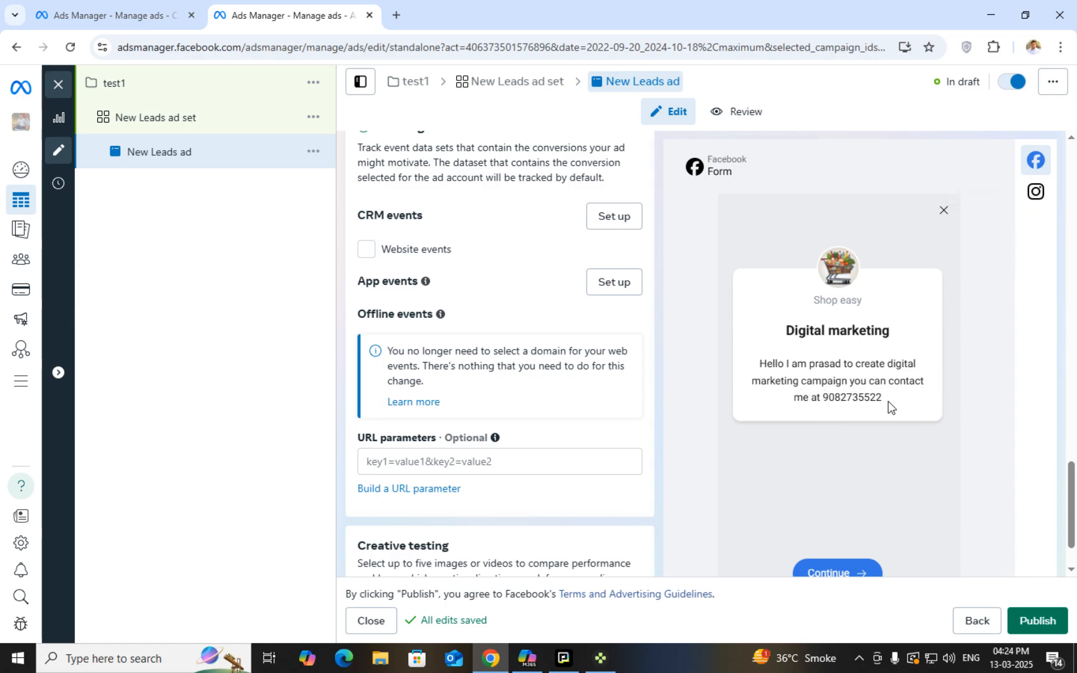
pyautogui.click(1036, 193)
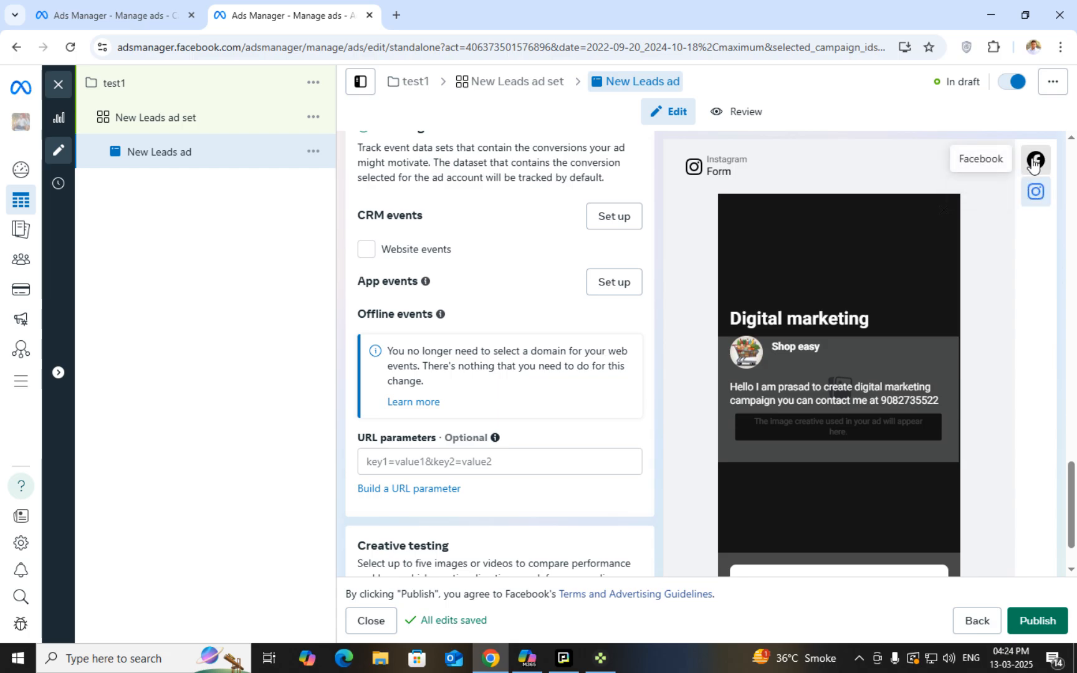
pyautogui.click(1034, 161)
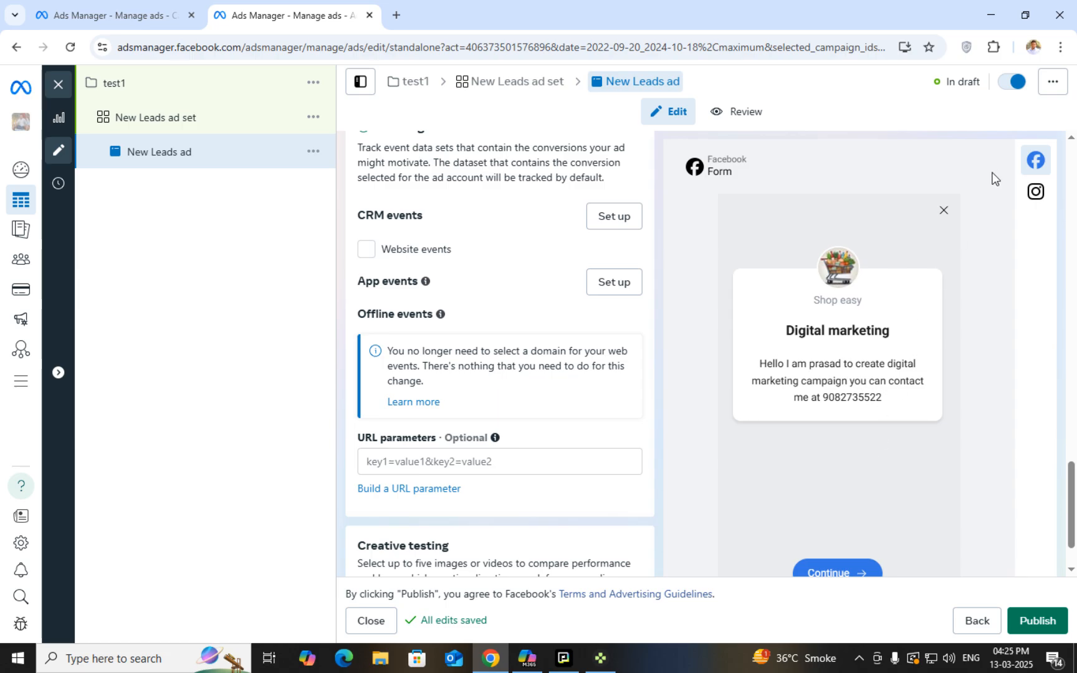
# Preview the Instant Form as it appears on Instagram and on Facebook
pyautogui.click(1035, 197)
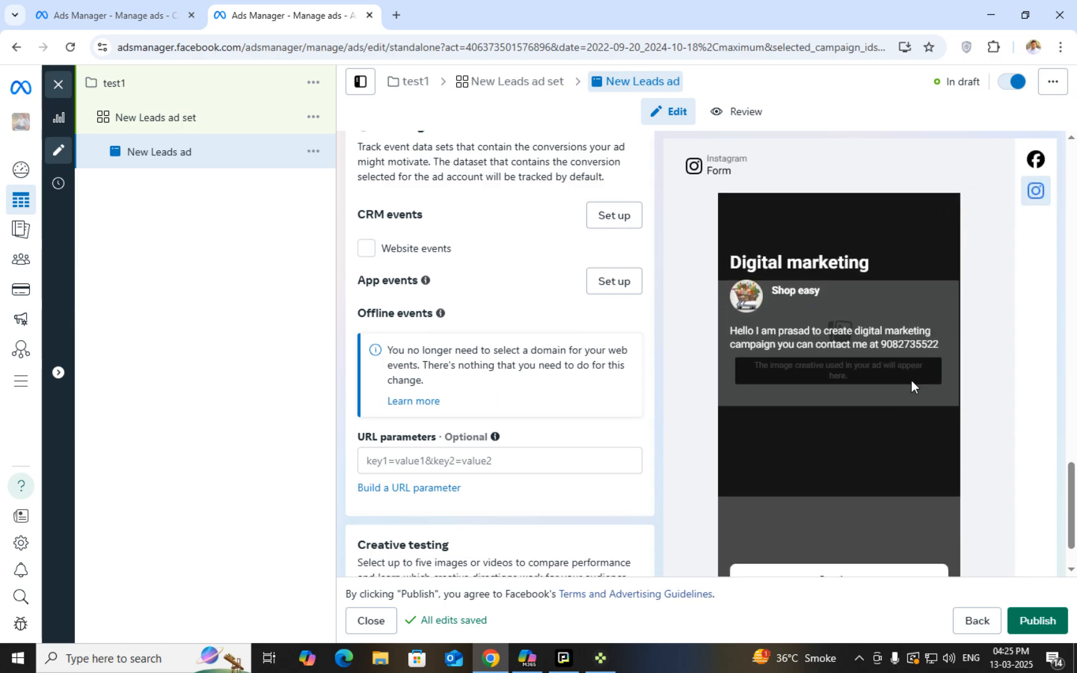
pyautogui.scroll(-1, 878, 524)
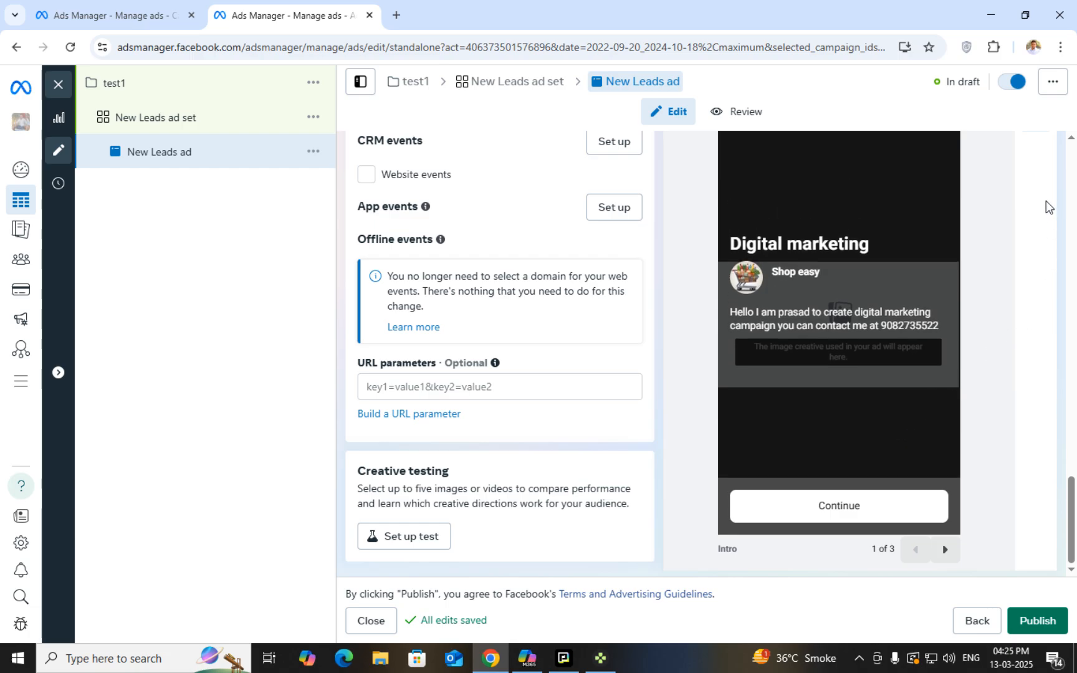
pyautogui.scroll(3, 1037, 231)
pyautogui.click(1034, 312)
pyautogui.scroll(-3, 752, 466)
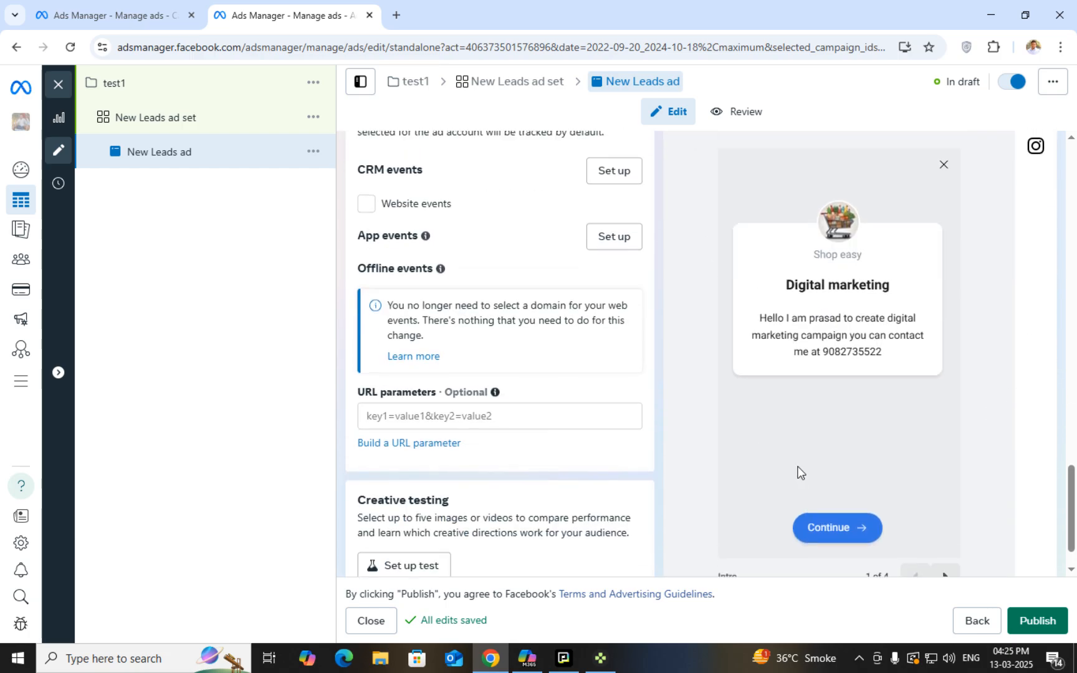
pyautogui.scroll(5, 841, 499)
# Publish the campaign, ad set and New Leads ad, which then shows Processing delivery
pyautogui.scroll(-5, 914, 531)
pyautogui.scroll(-1, 914, 531)
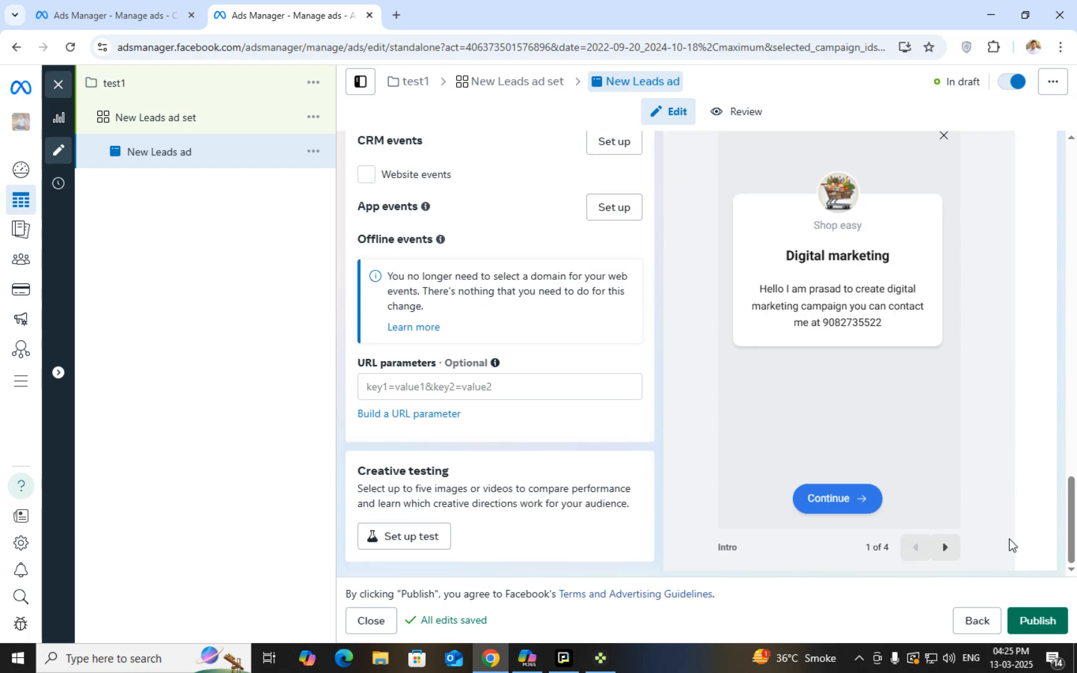
pyautogui.click(1036, 619)
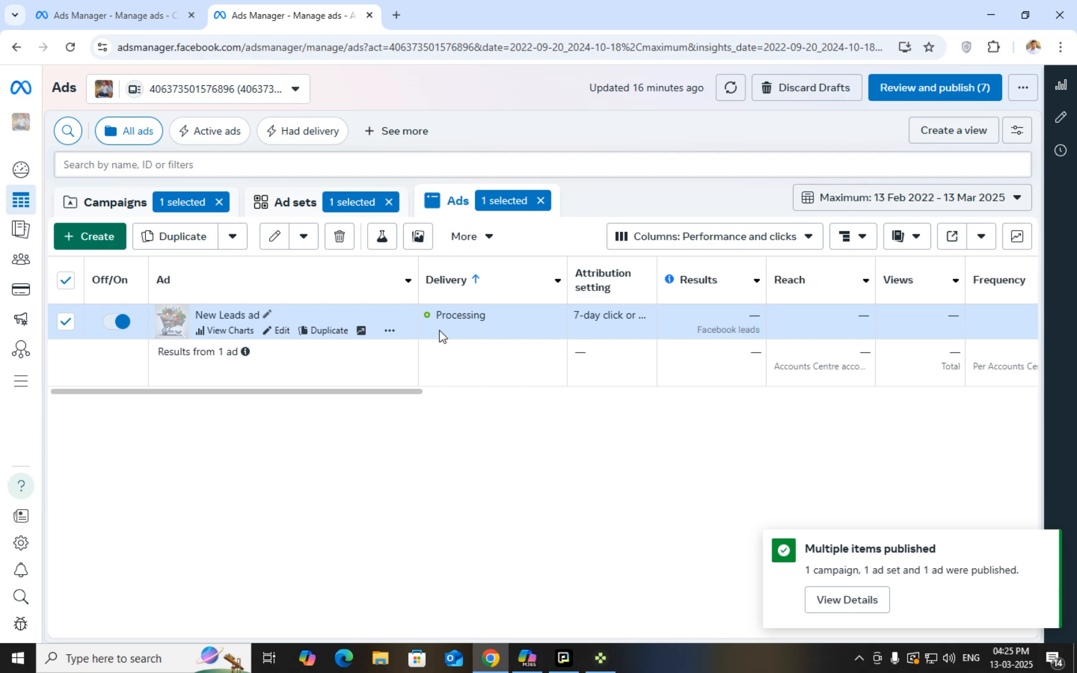
pyautogui.moveTo(441, 329)
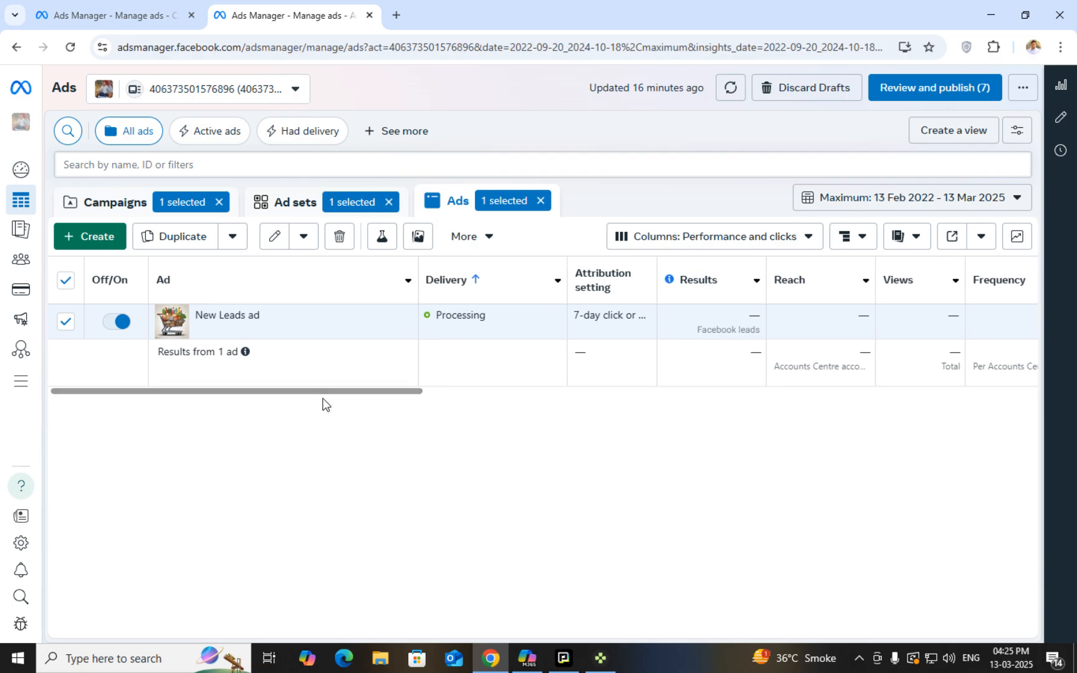
pyautogui.hotkey('ctrl', 'a')
pyautogui.click(451, 411)
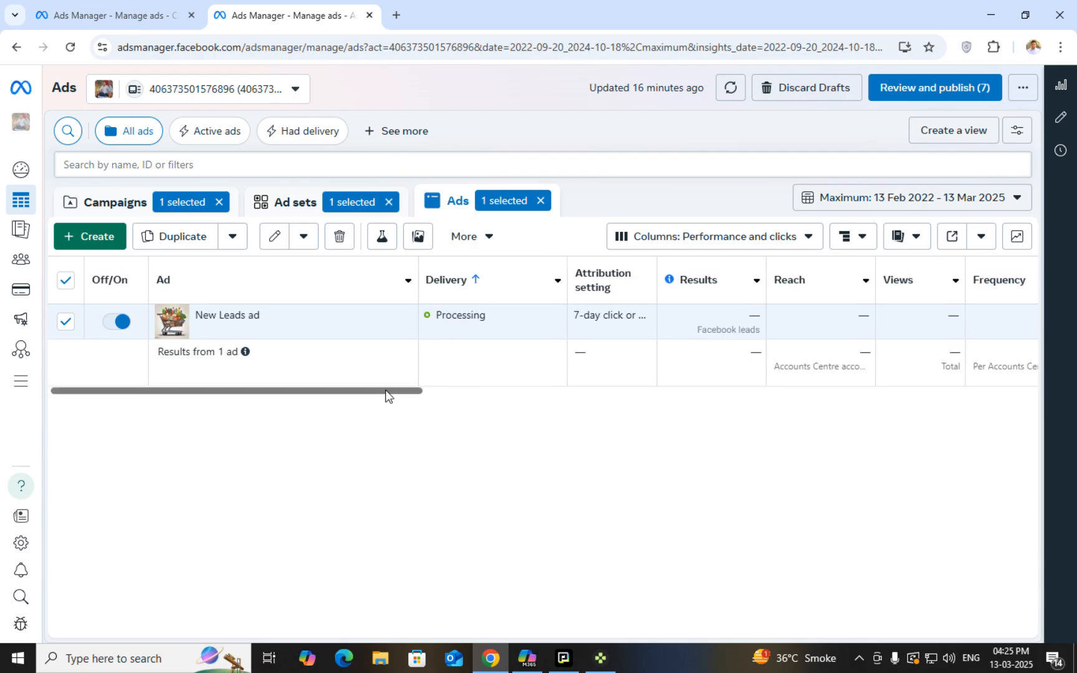
pyautogui.moveTo(387, 396); pyautogui.dragTo(451, 396)
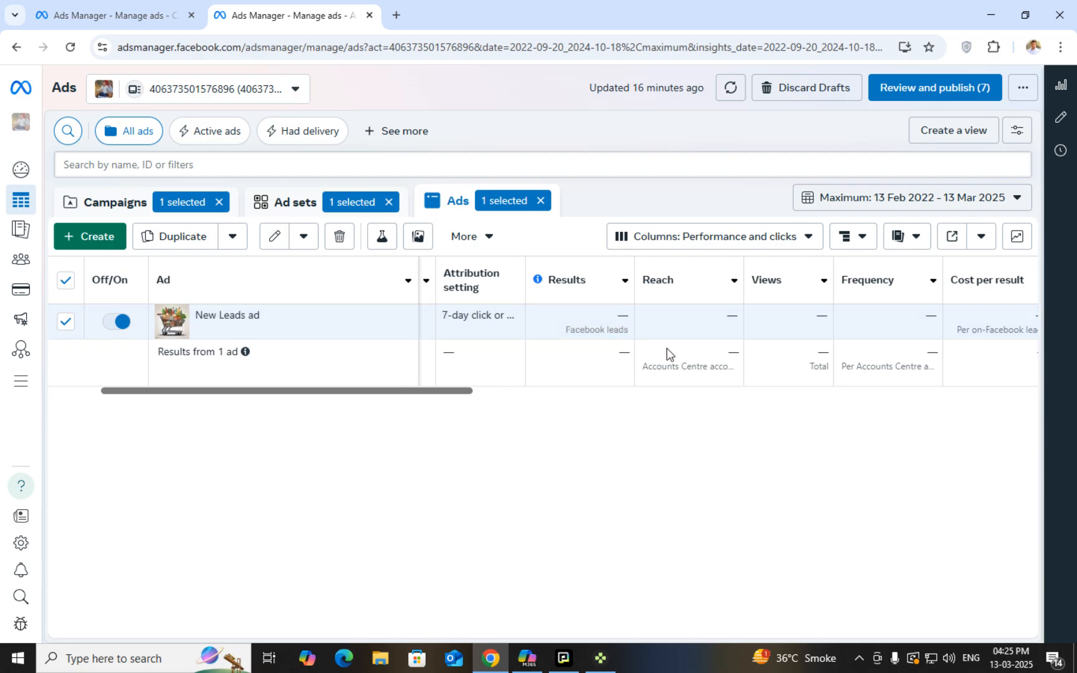
pyautogui.moveTo(442, 396); pyautogui.dragTo(550, 393)
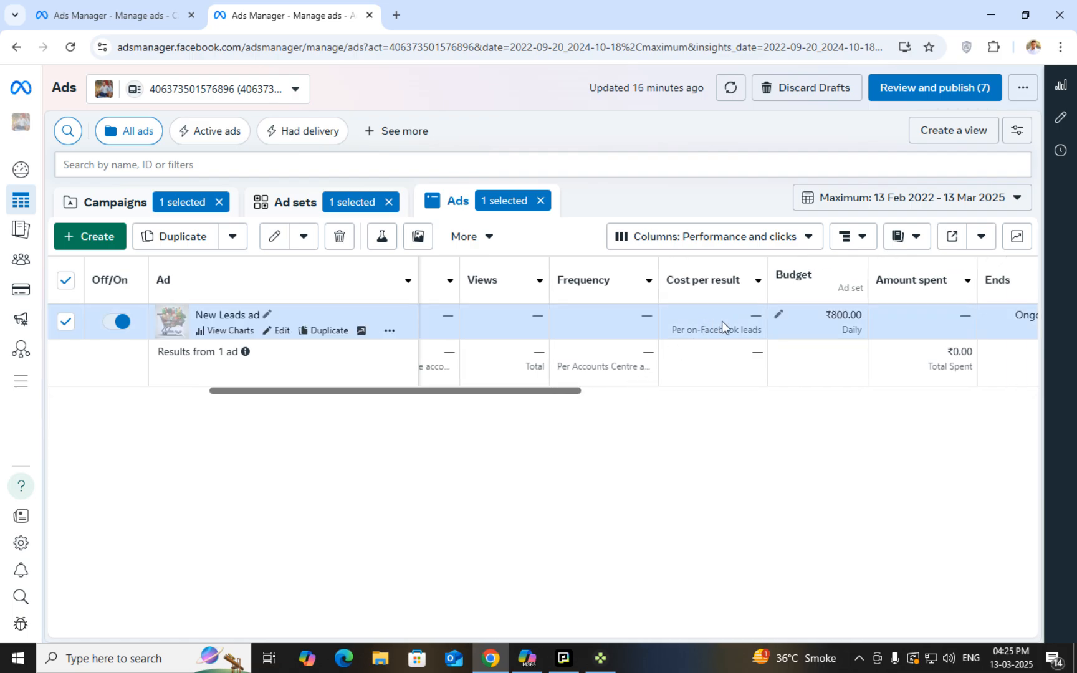
pyautogui.moveTo(519, 402); pyautogui.dragTo(661, 399)
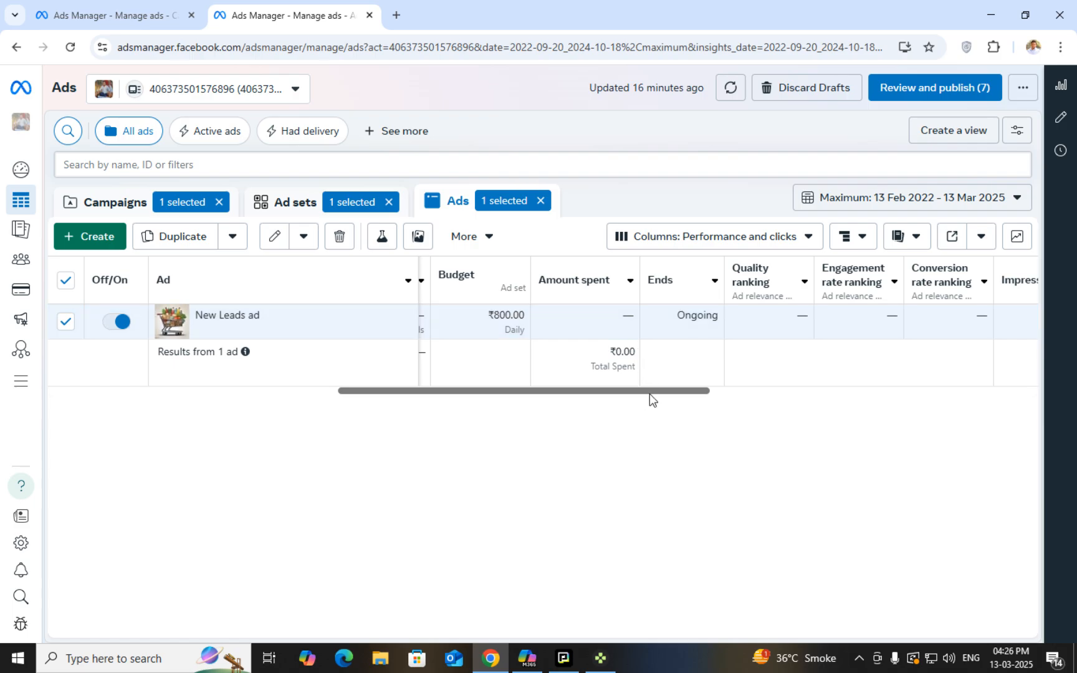
pyautogui.moveTo(649, 394); pyautogui.dragTo(550, 406)
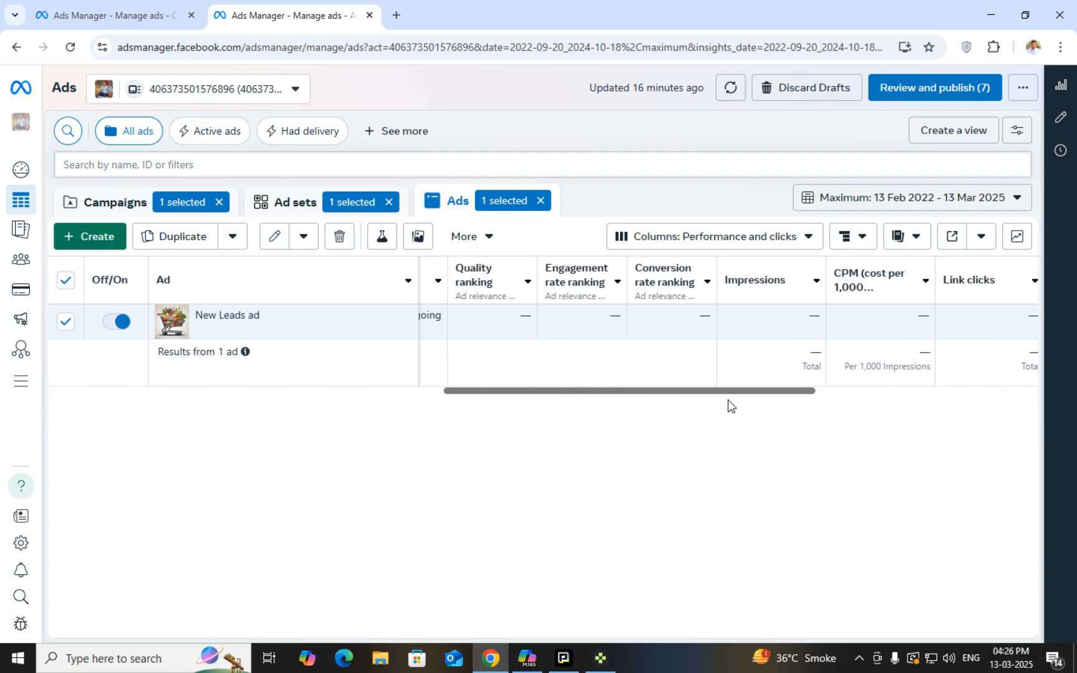
pyautogui.moveTo(805, 394); pyautogui.dragTo(355, 398)
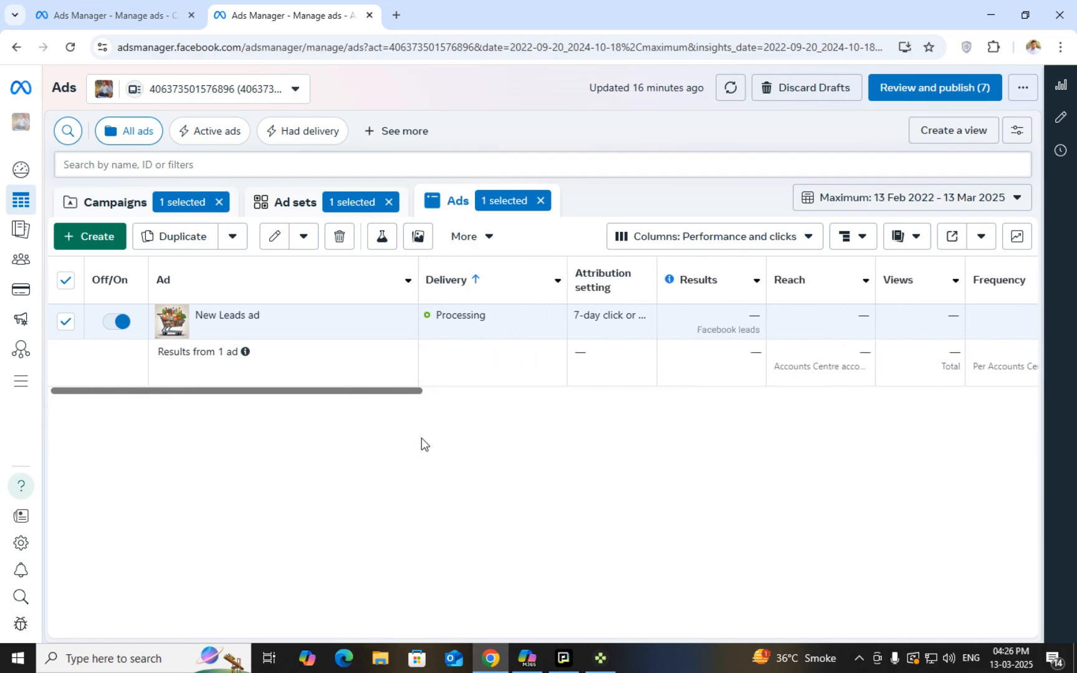
# Move between the Ad sets and Campaigns tables to confirm New Leads ad set is In review
pyautogui.click(274, 210)
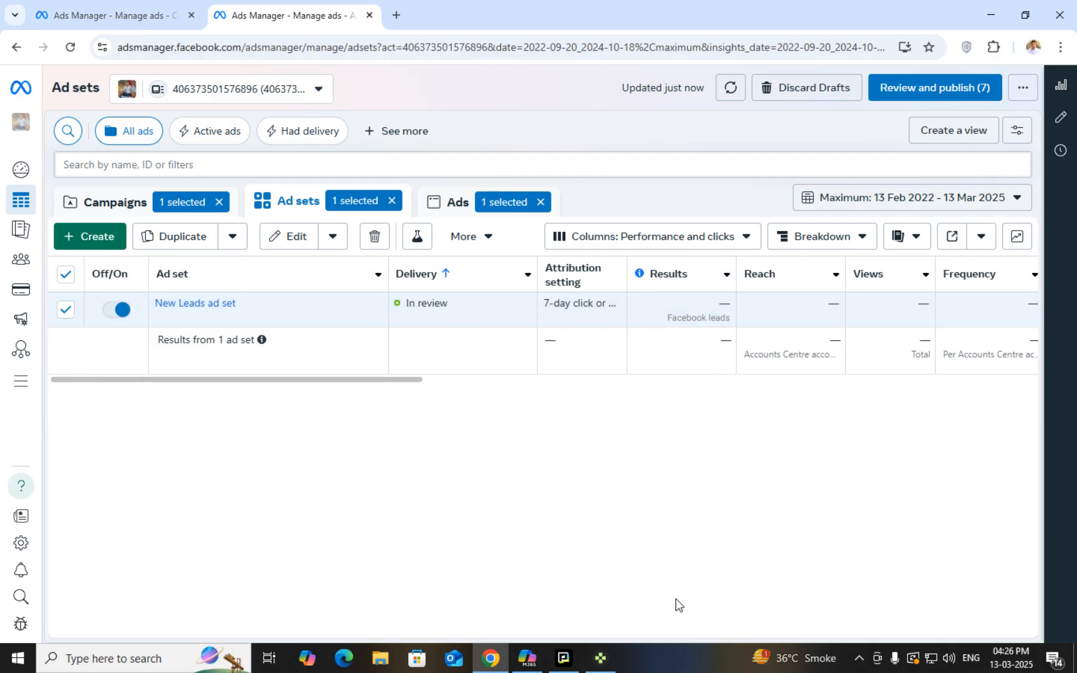
pyautogui.click(113, 203)
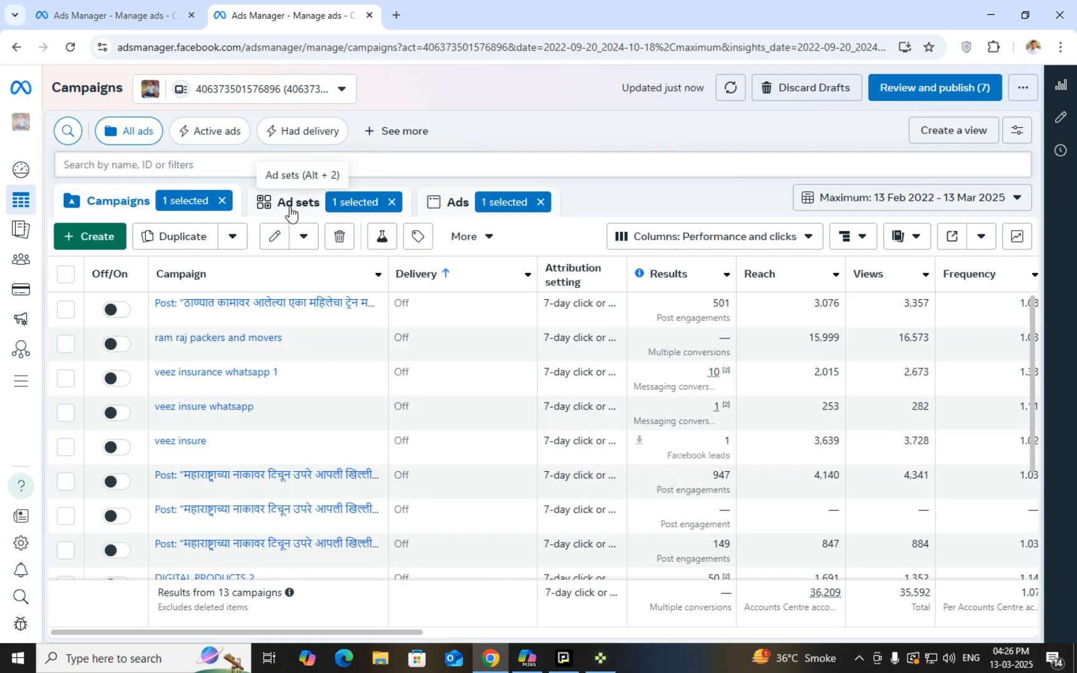
pyautogui.click(289, 214)
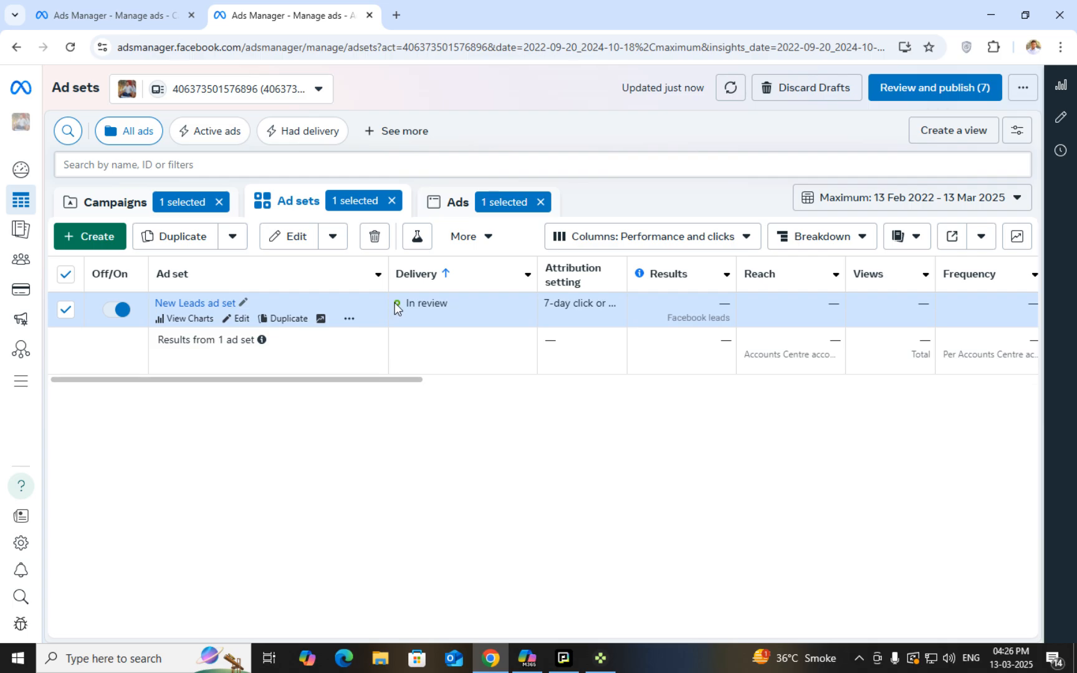
pyautogui.moveTo(400, 303)
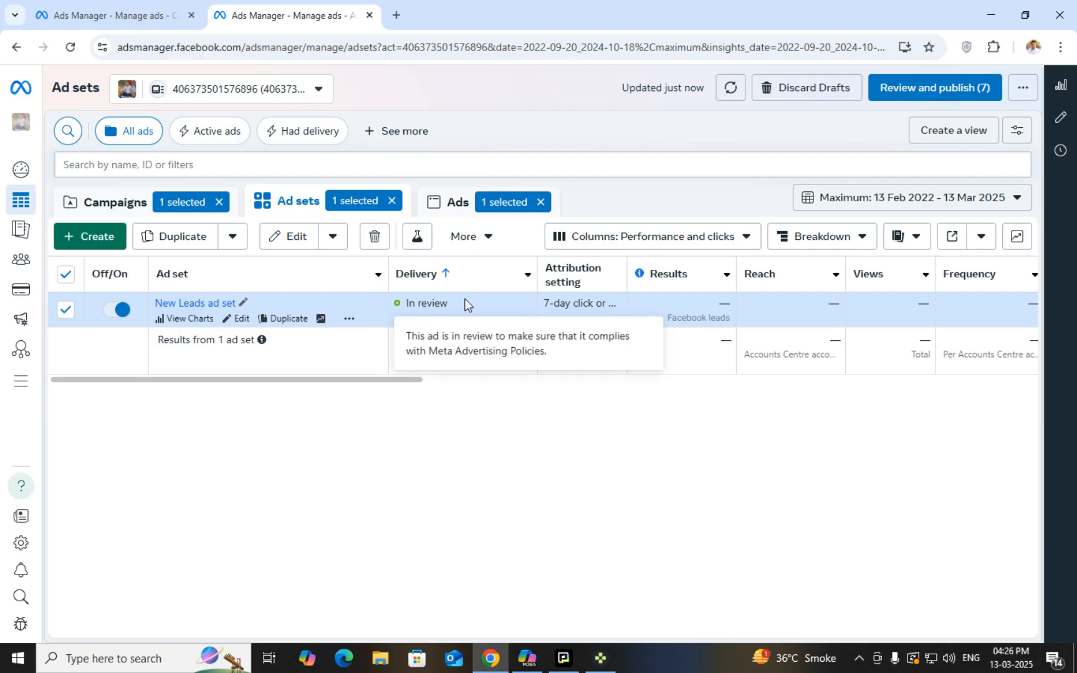